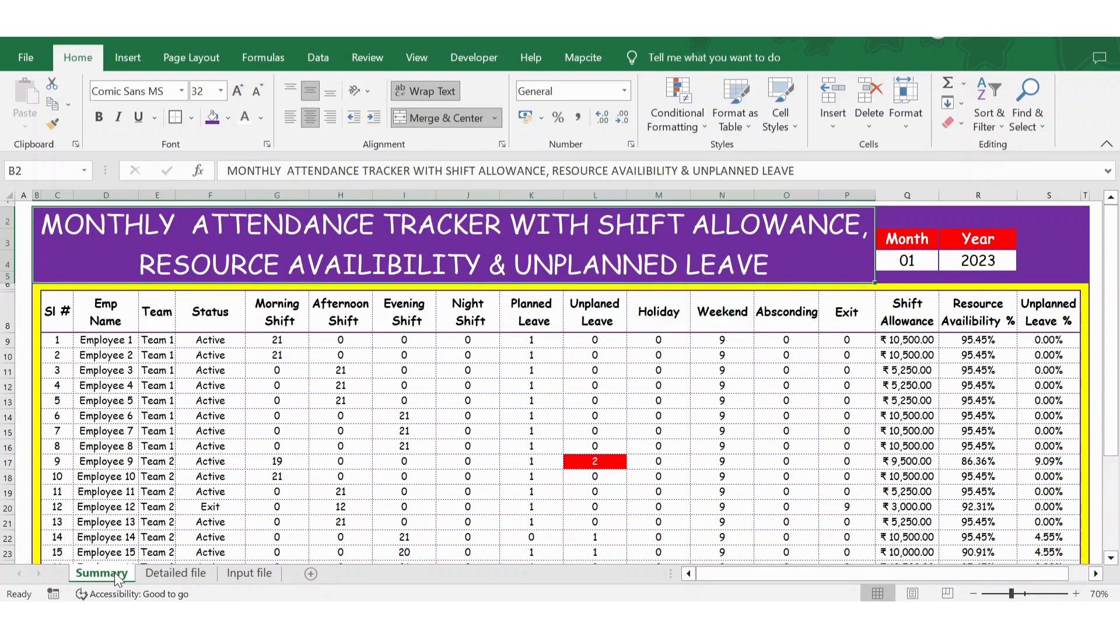
# Examine the Summary sheet's header row from Status across the shift and leave columns to Shift Allowance
pyautogui.click(208, 400)
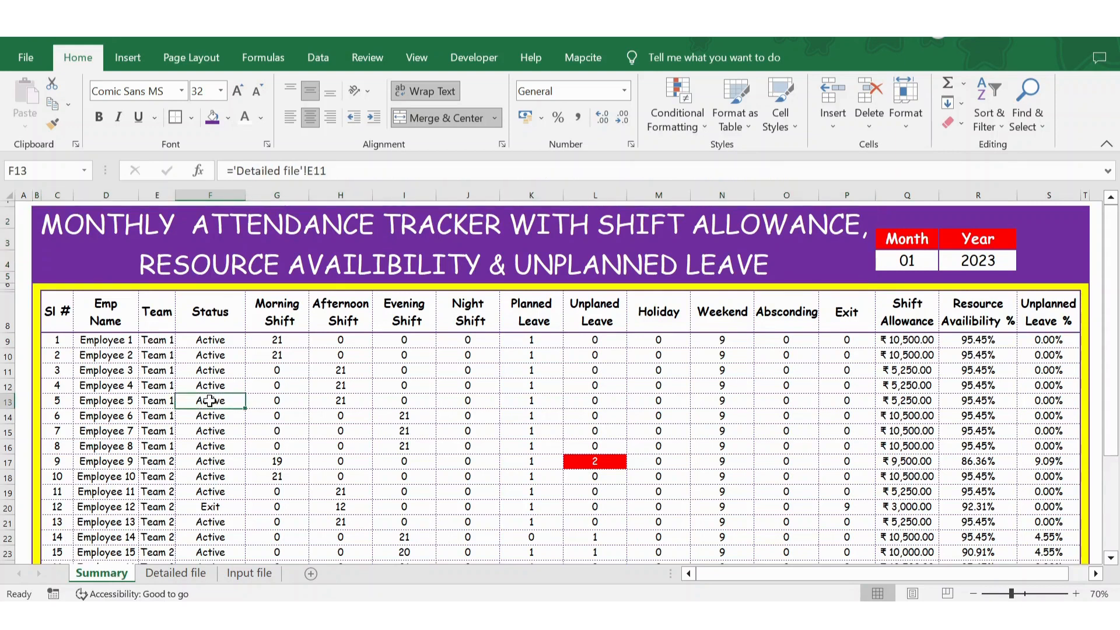
pyautogui.hotkey('ctrl', 'Up')
pyautogui.press('Right')
pyautogui.press('Right')
pyautogui.press('Right')
pyautogui.press('Right')
pyautogui.press('Right')
pyautogui.press('Right')
pyautogui.press('Right')
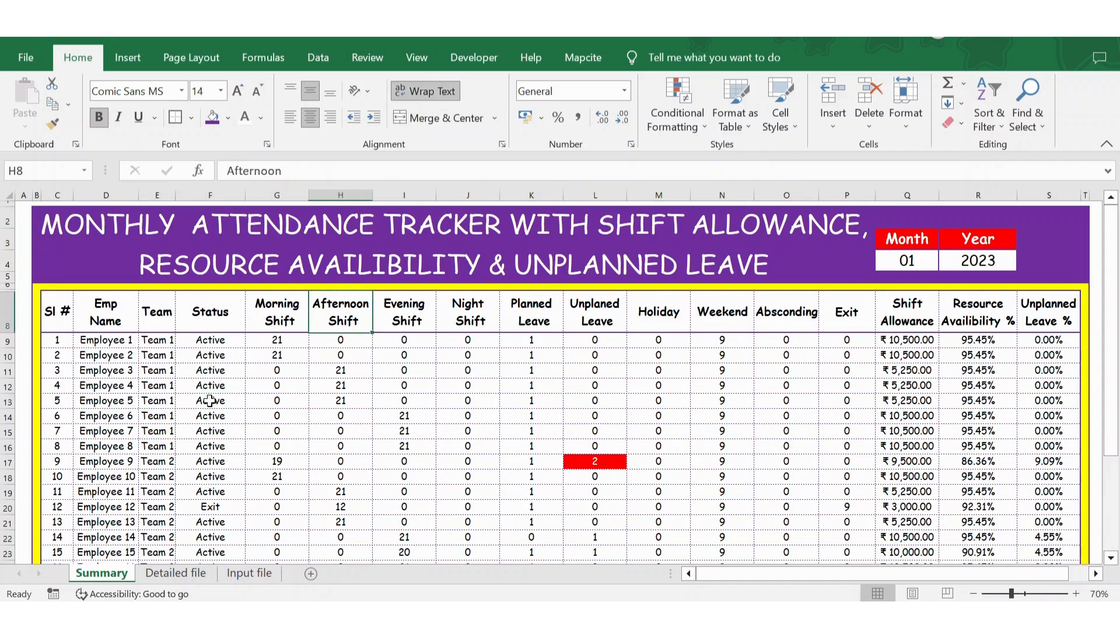
pyautogui.press('Right')
pyautogui.press('Right')
pyautogui.press('Right')
pyautogui.press('Right')
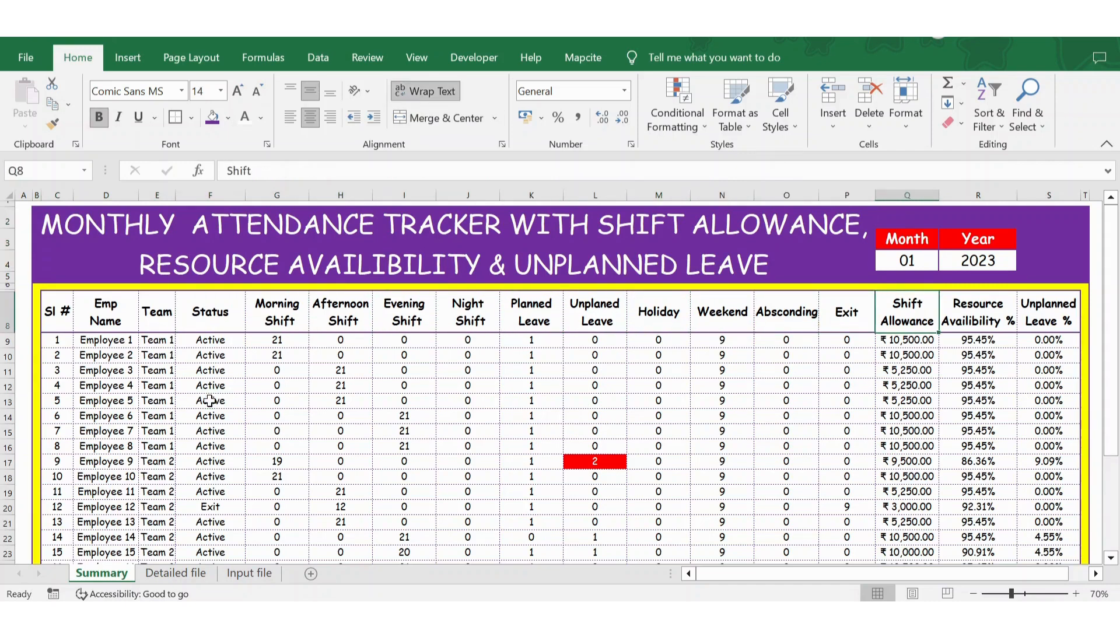
# Review the Summary headers again from Sl # through employee name, team and status to Night Shift
pyautogui.press('Left')
pyautogui.press('Left')
pyautogui.press('Left')
pyautogui.press('Left')
pyautogui.press('Left')
pyautogui.press('Left')
pyautogui.press('Left')
pyautogui.press('Left')
pyautogui.press('Left')
pyautogui.press('Left')
pyautogui.press('Left')
pyautogui.press('Left')
pyautogui.press('Left')
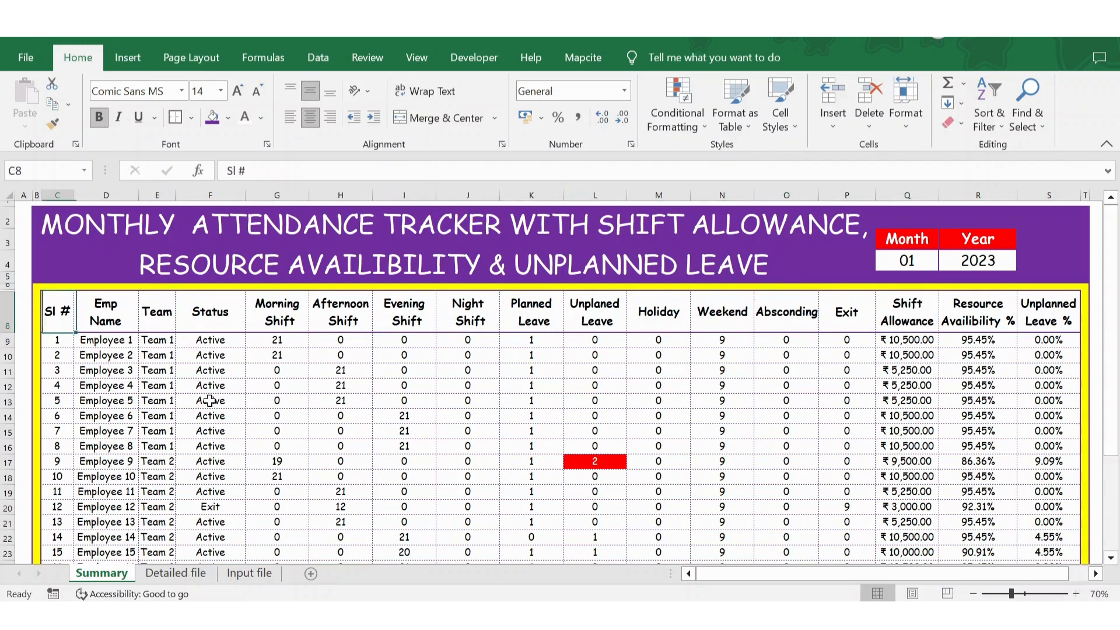
pyautogui.press('Right')
pyautogui.press('Right')
pyautogui.press('Right')
pyautogui.press('Right')
pyautogui.press('Right')
pyautogui.press('Right')
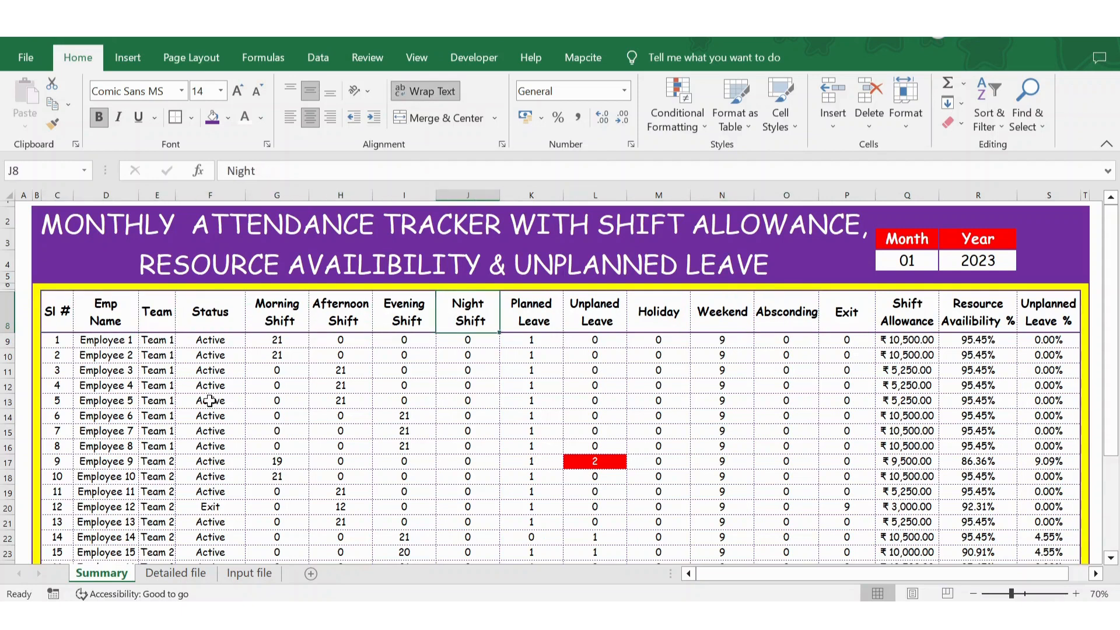
# Inspect the first employee's COUNTIF formulas for the shift and leave columns, plus the Holiday header and Weekend formula
pyautogui.press('Down')
pyautogui.press('Left')
pyautogui.press('Left')
pyautogui.press('Left')
pyautogui.press('Right')
pyautogui.press('Right')
pyautogui.press('Right')
pyautogui.press('Right')
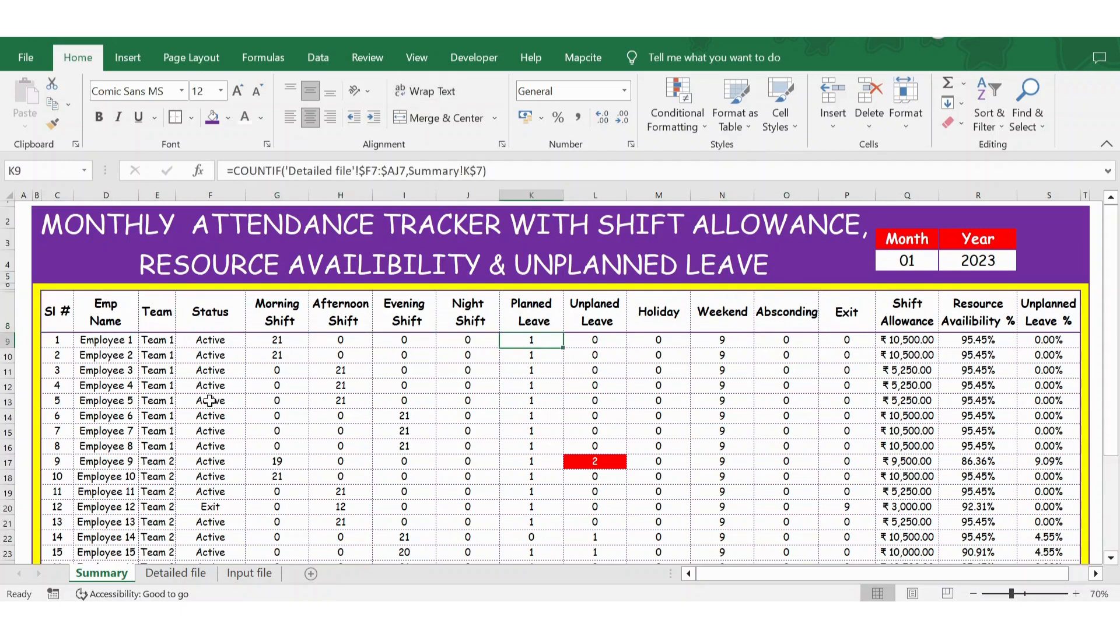
pyautogui.press('Up')
pyautogui.press('Down')
pyautogui.press('Right')
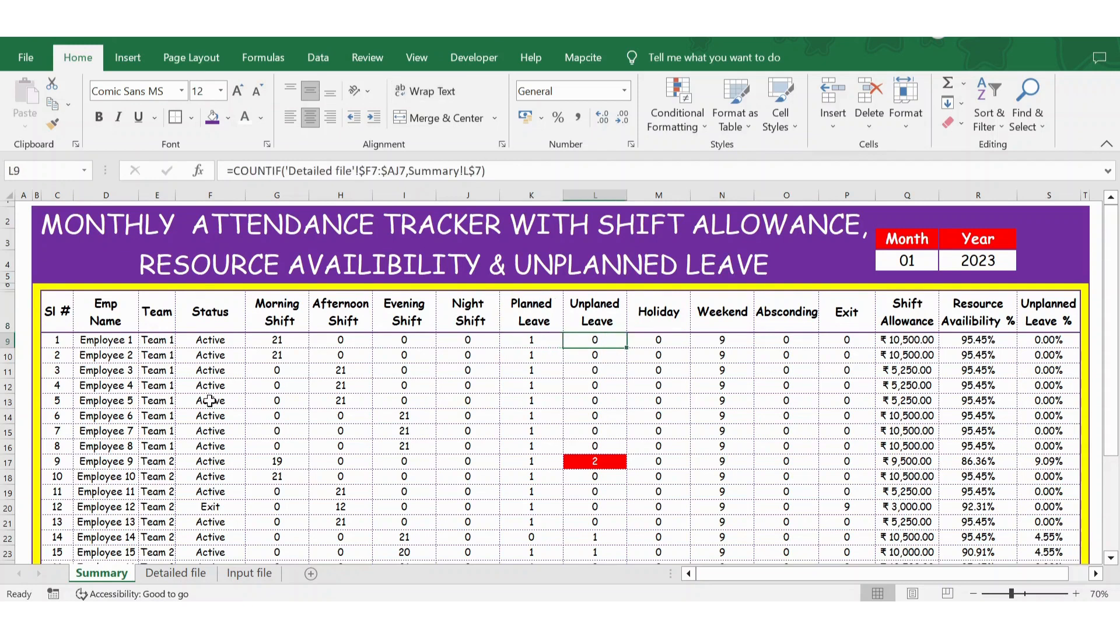
pyautogui.press('Right')
pyautogui.press('Up')
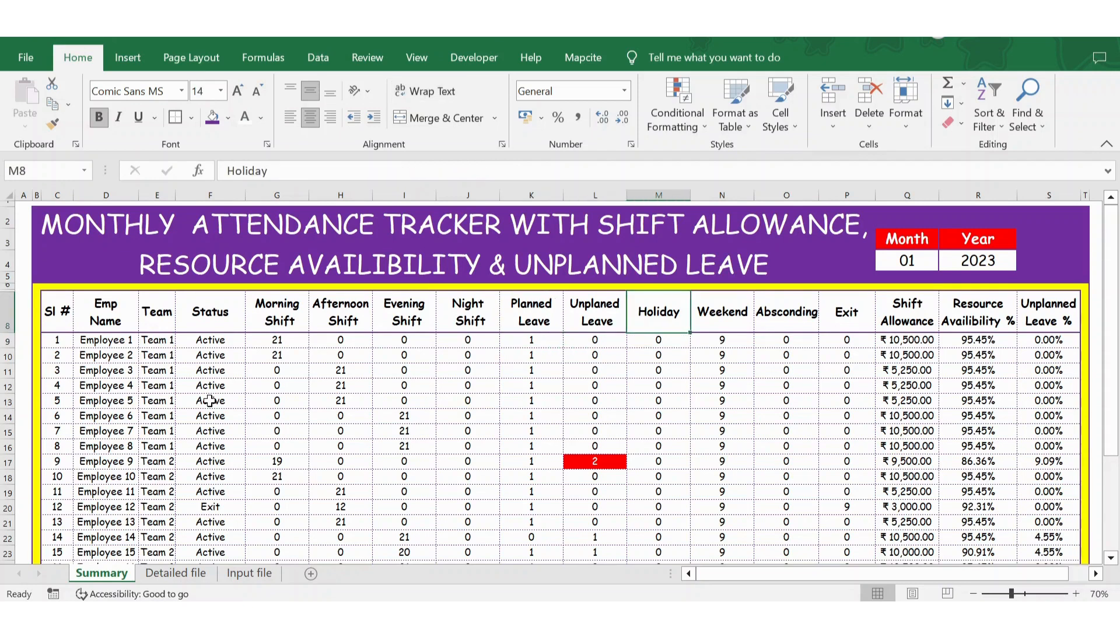
pyautogui.press('Right')
pyautogui.press('Down')
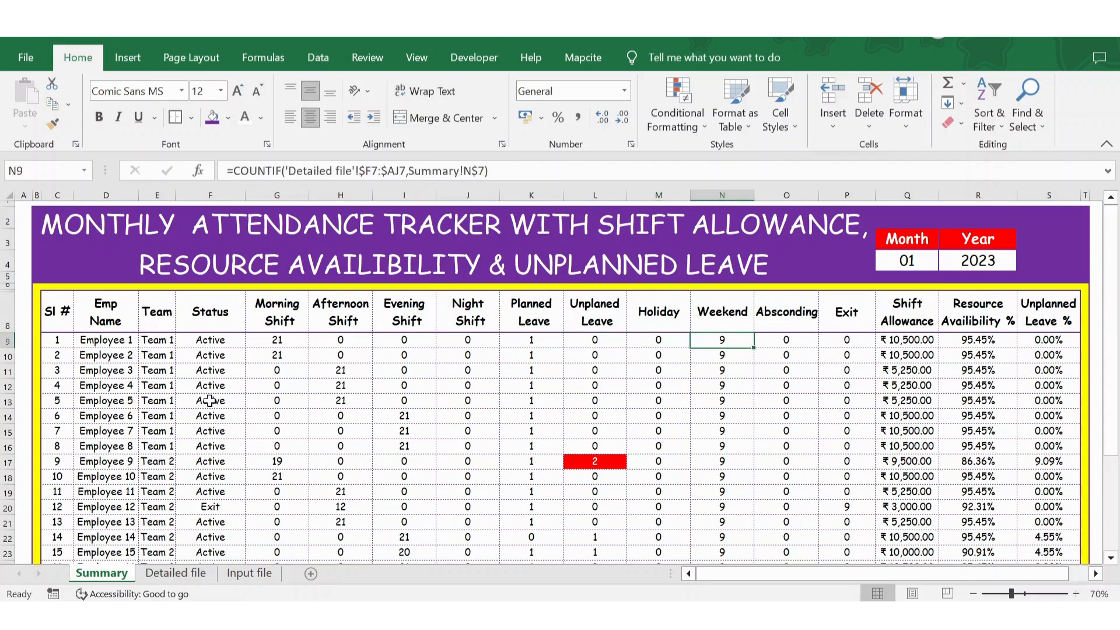
# Look down the Absconding column to Employee 17 and highlight that employee's whole row for review
pyautogui.press('Up')
pyautogui.press('Right')
pyautogui.press('Down')
pyautogui.press('Down')
pyautogui.press('Down')
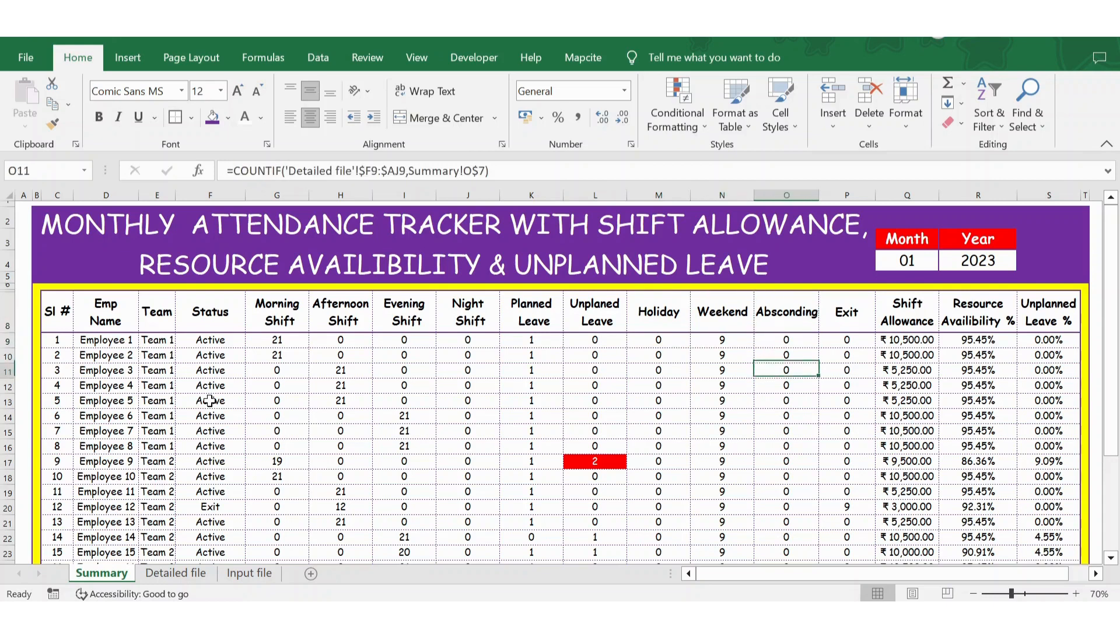
pyautogui.press('Down')
pyautogui.press('Down')
pyautogui.press('Down')
pyautogui.press('Down')
pyautogui.press('Down')
pyautogui.press('Down')
pyautogui.press('Down')
pyautogui.press('Down')
pyautogui.press('Down')
pyautogui.press('Down')
pyautogui.press('Down')
pyautogui.press('Down')
pyautogui.press('Down')
pyautogui.press('Down')
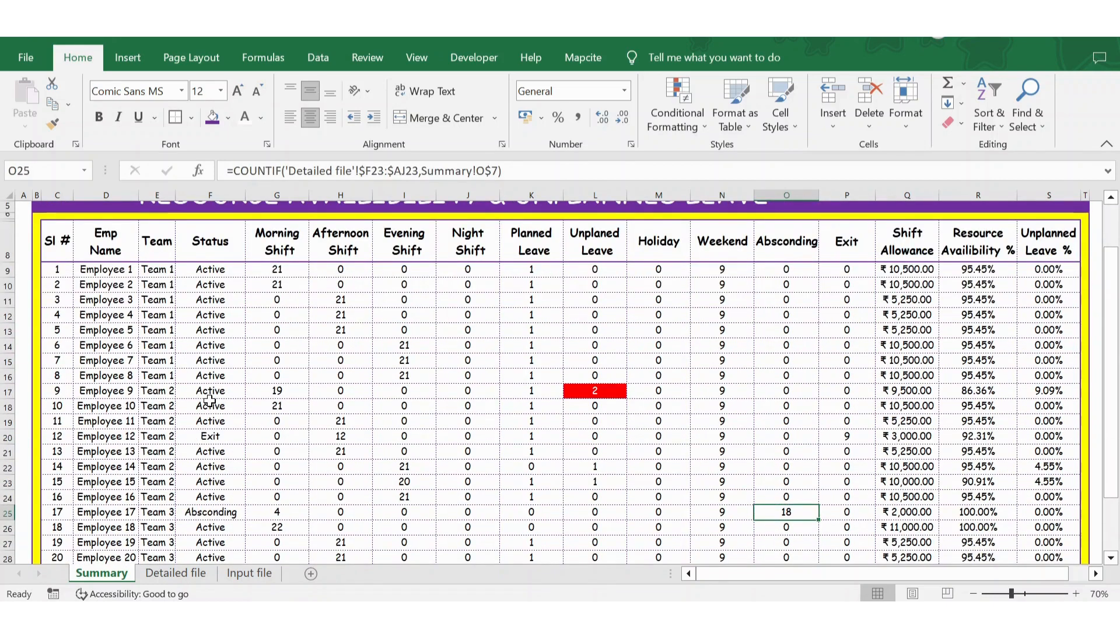
pyautogui.hotkey('shift', 'space')
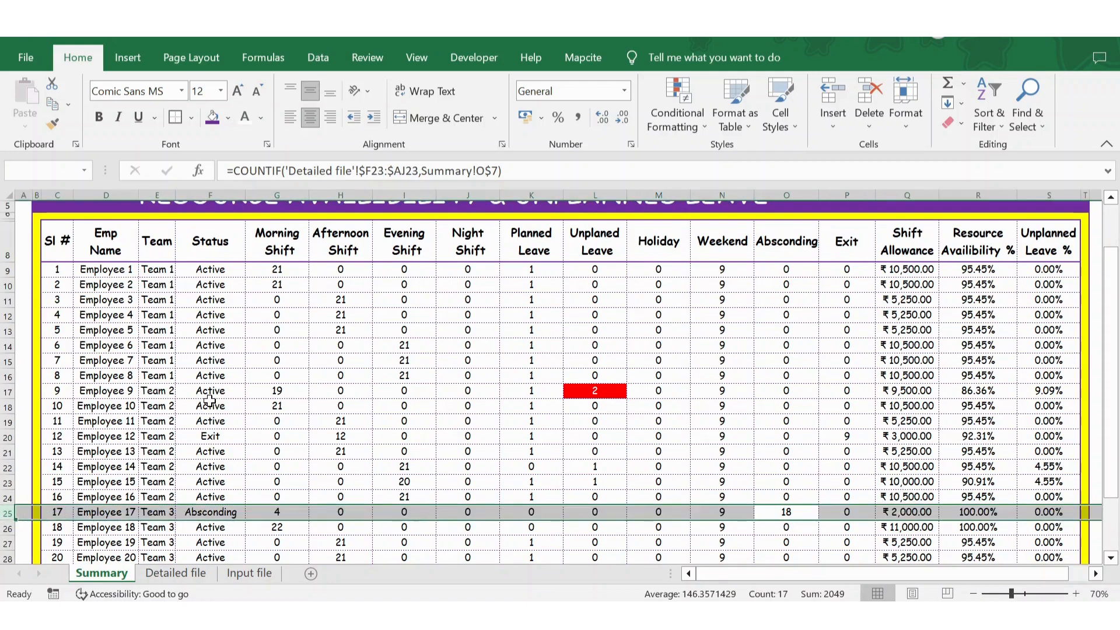
pyautogui.press('Left')
pyautogui.press('Right')
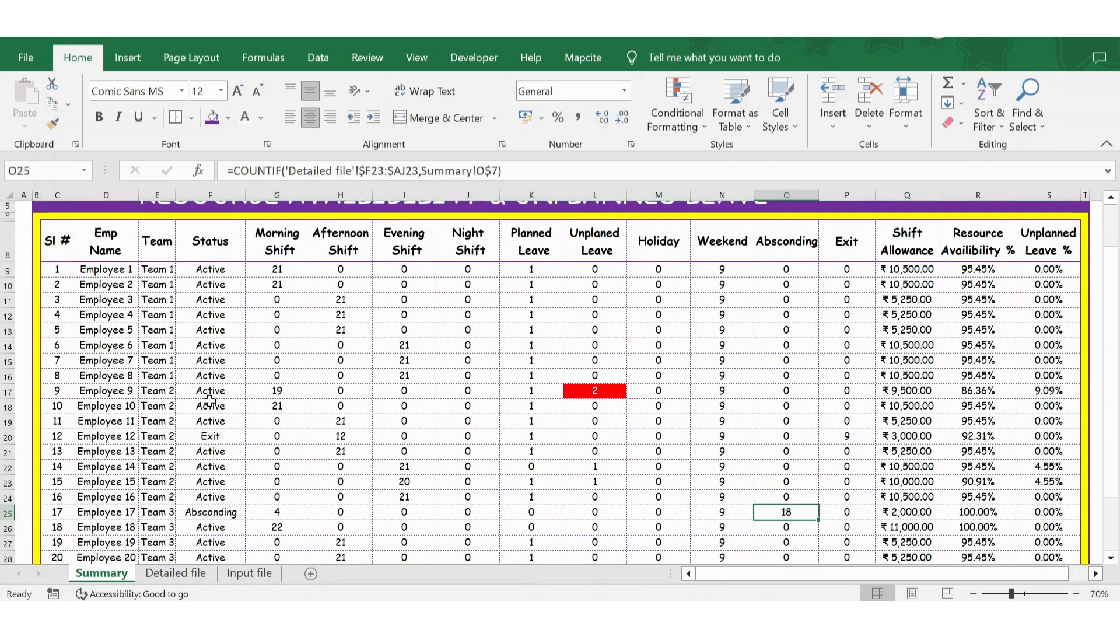
# Look down the Exit column to Employee 12 and highlight that employee's whole row for review
pyautogui.hotkey('ctrl', 'Up')
pyautogui.press('Right')
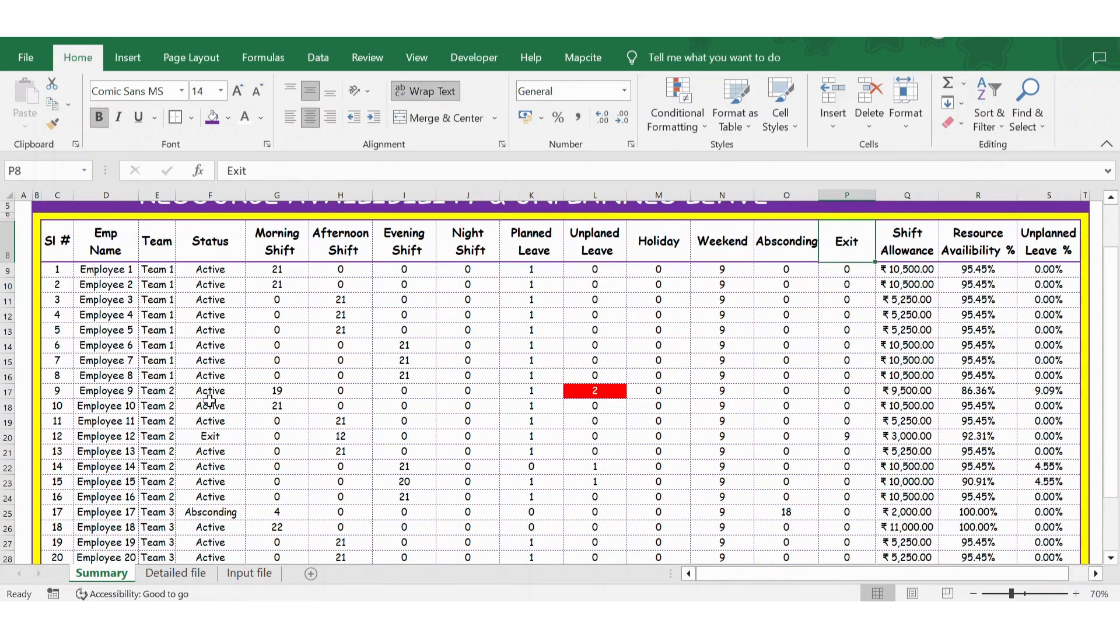
pyautogui.press('Down')
pyautogui.press('Down')
pyautogui.press('Down')
pyautogui.press('Down')
pyautogui.press('Down')
pyautogui.press('Down')
pyautogui.press('Down')
pyautogui.press('Down')
pyautogui.press('Down')
pyautogui.press('Down')
pyautogui.press('Down')
pyautogui.press('Down')
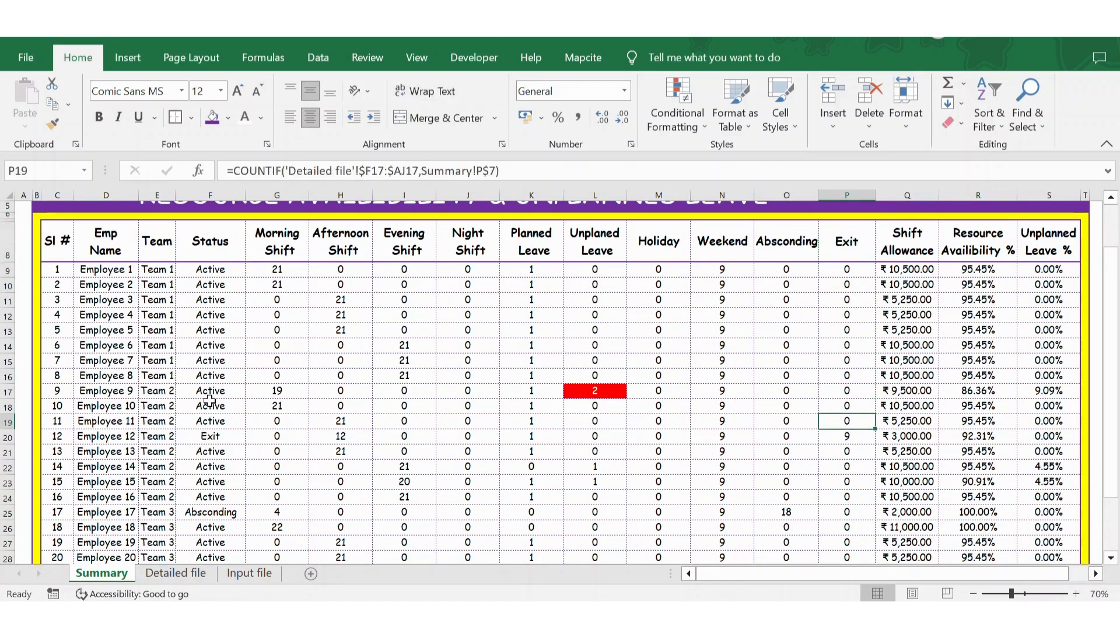
pyautogui.hotkey('shift', 'space')
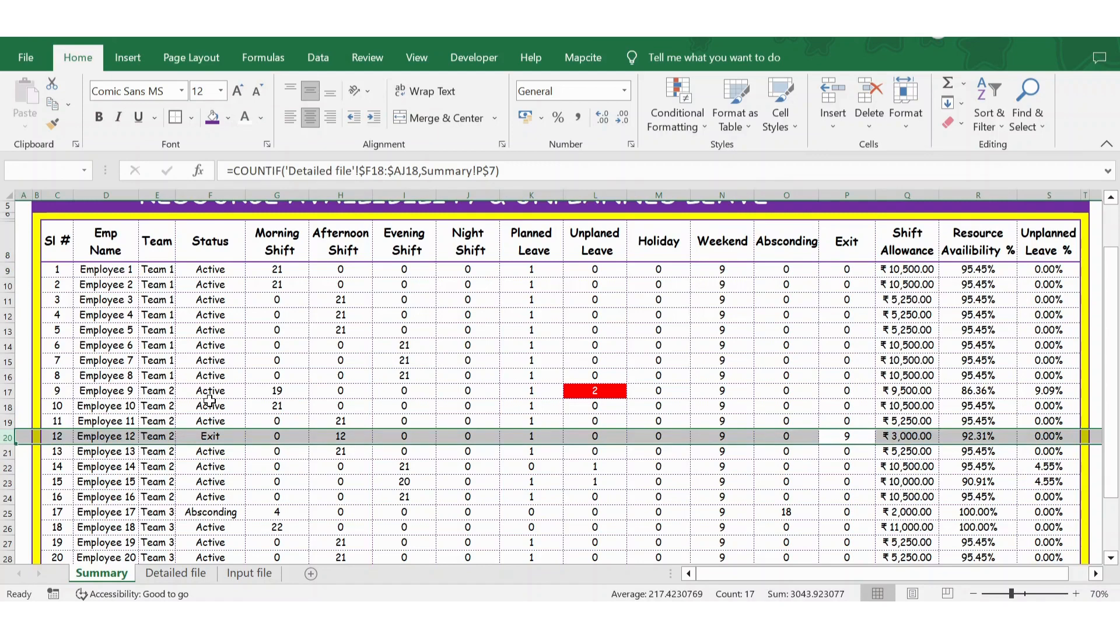
pyautogui.press('Left')
pyautogui.press('Right')
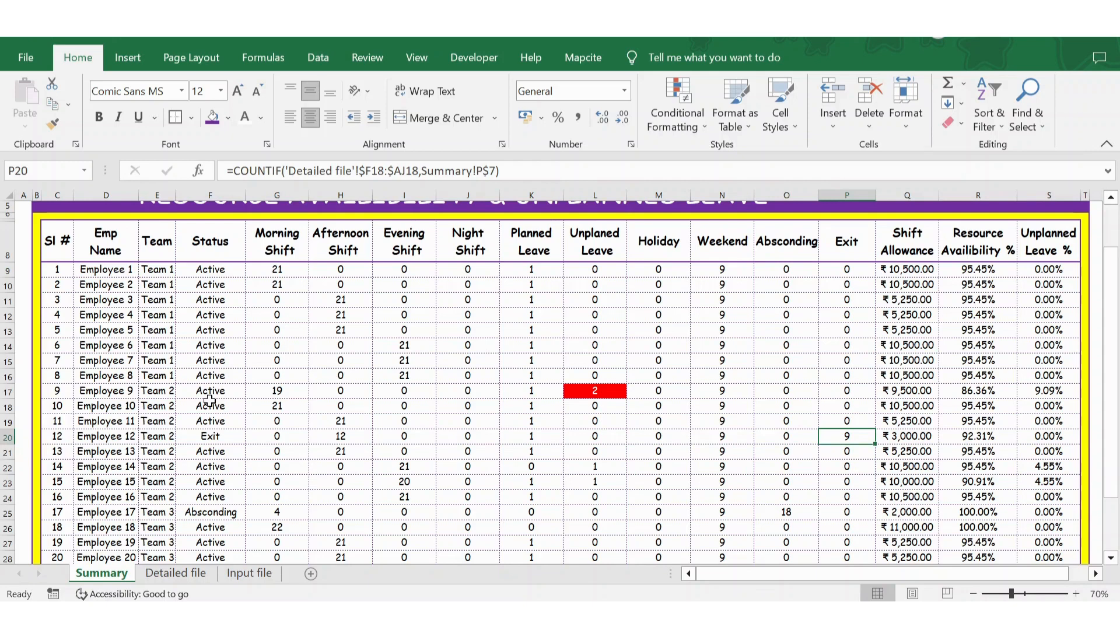
# Inspect the first employee's Shift Allowance and Resource Availability % formulas on the Summary sheet
pyautogui.hotkey('ctrl', 'Up')
pyautogui.scroll(1, 209, 400)
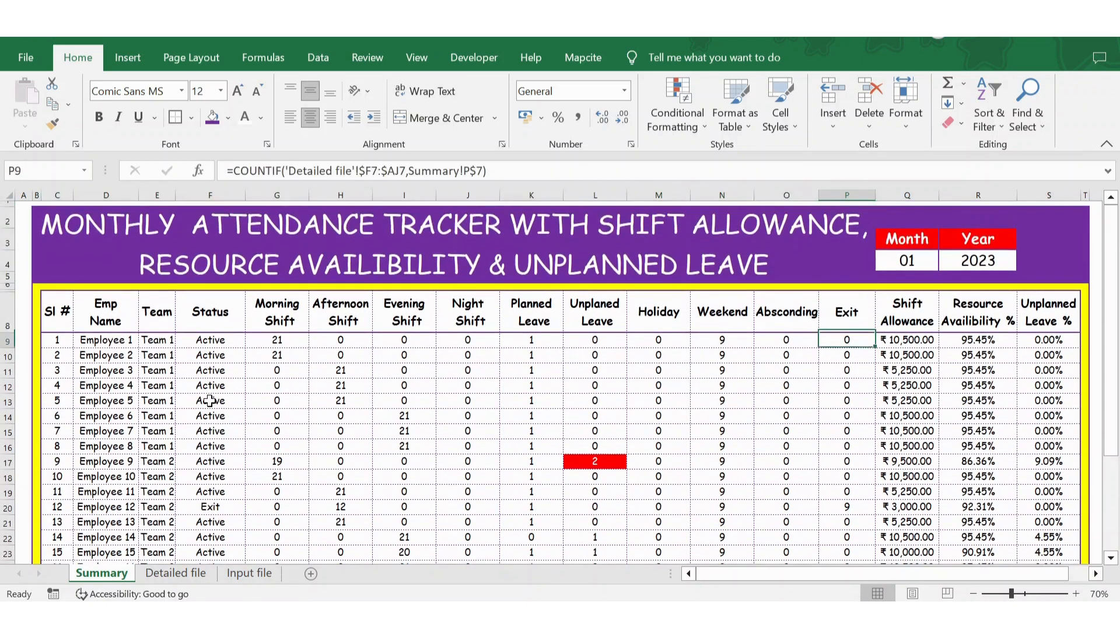
pyautogui.press('Right')
pyautogui.press('Up')
pyautogui.press('Down')
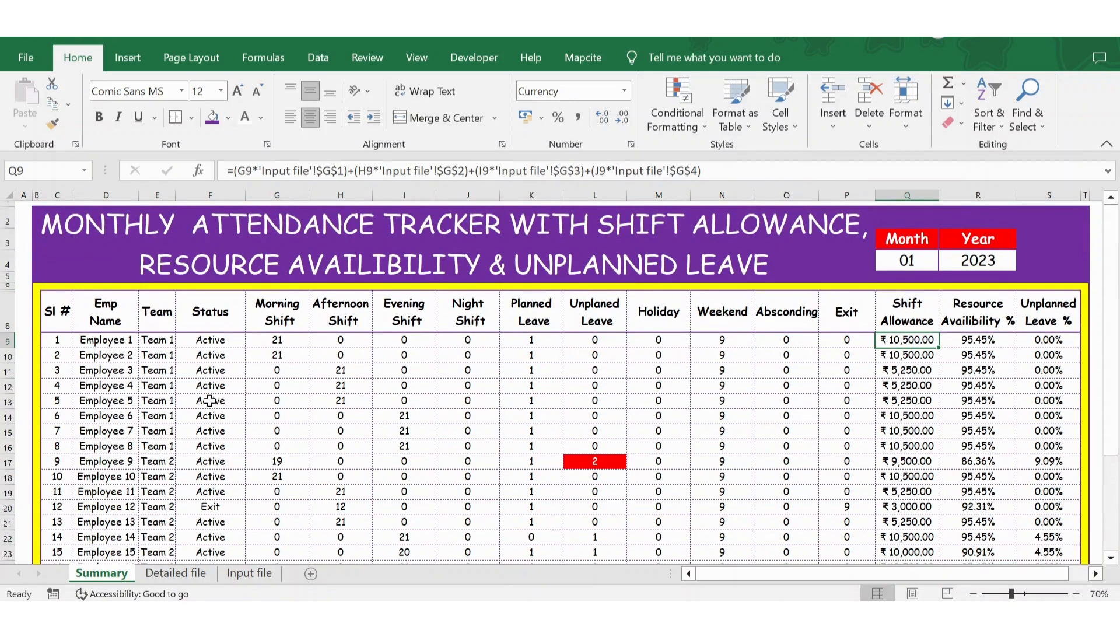
pyautogui.press('Right')
pyautogui.press('Up')
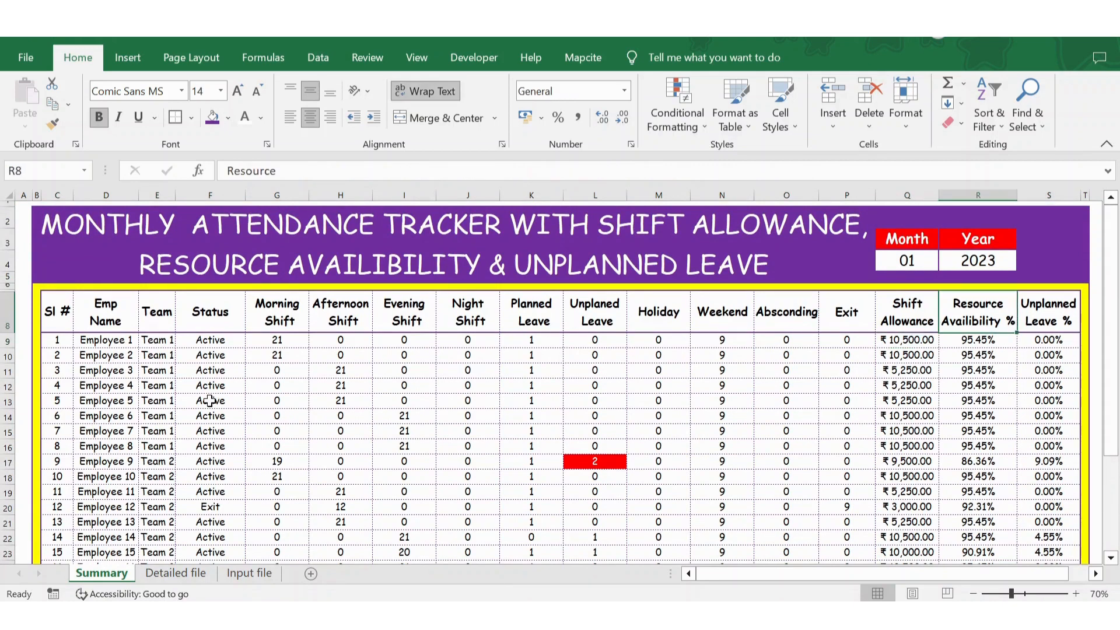
pyautogui.press('Down')
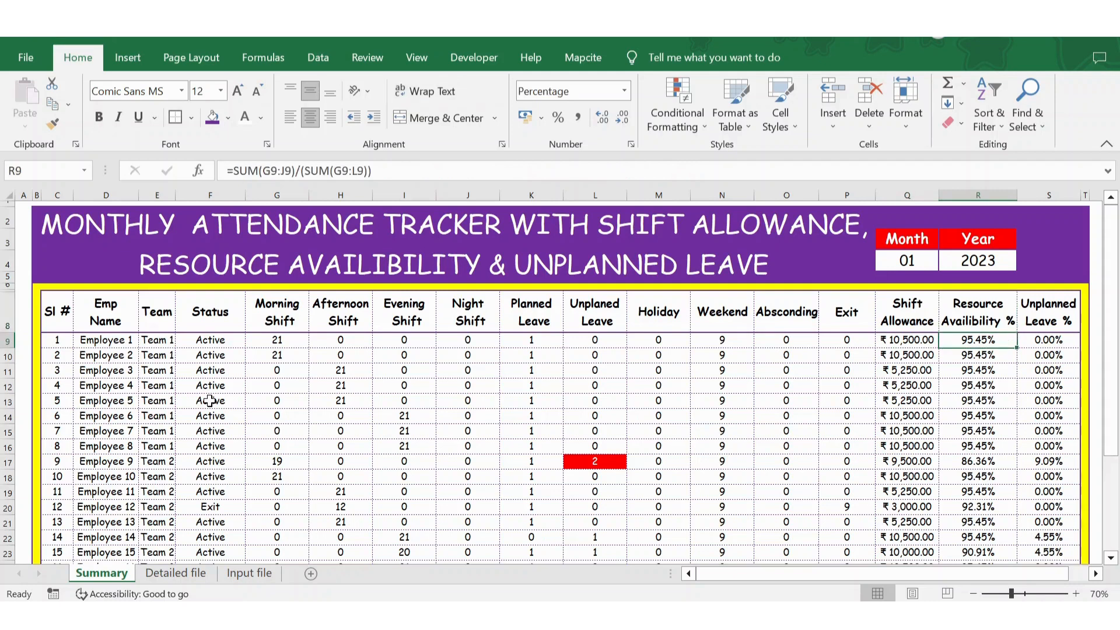
# Examine the Unplanned Leave % column from its header down to Employee 9's formula
pyautogui.press('Right')
pyautogui.press('Up')
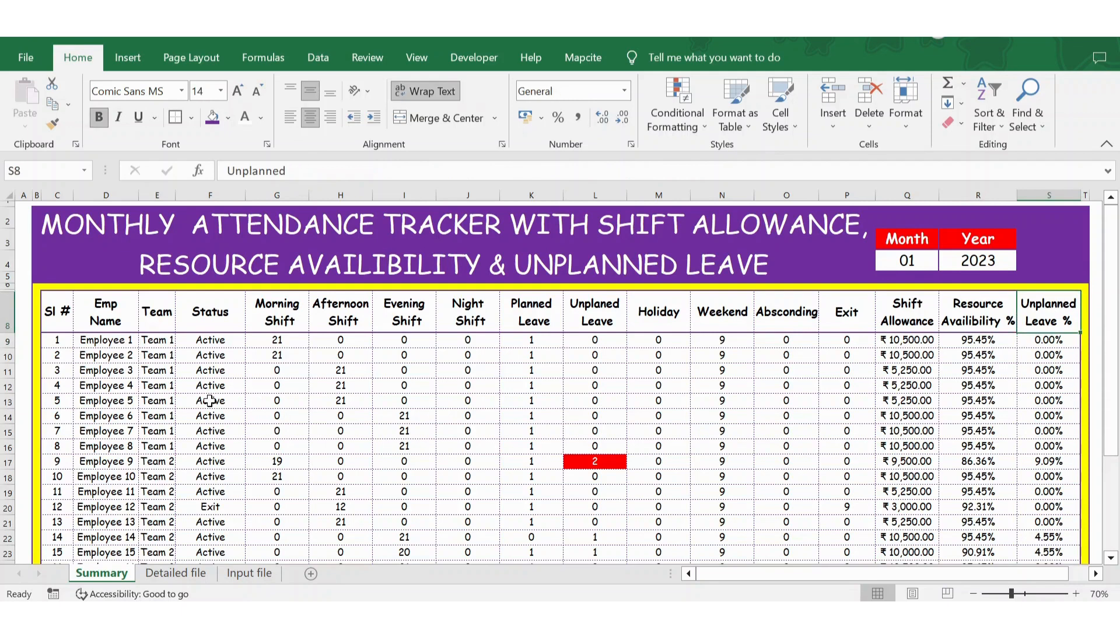
pyautogui.press('Down')
pyautogui.press('Down')
pyautogui.press('Down')
pyautogui.press('Down')
pyautogui.press('Down')
pyautogui.press('Down')
pyautogui.press('Down')
pyautogui.press('Down')
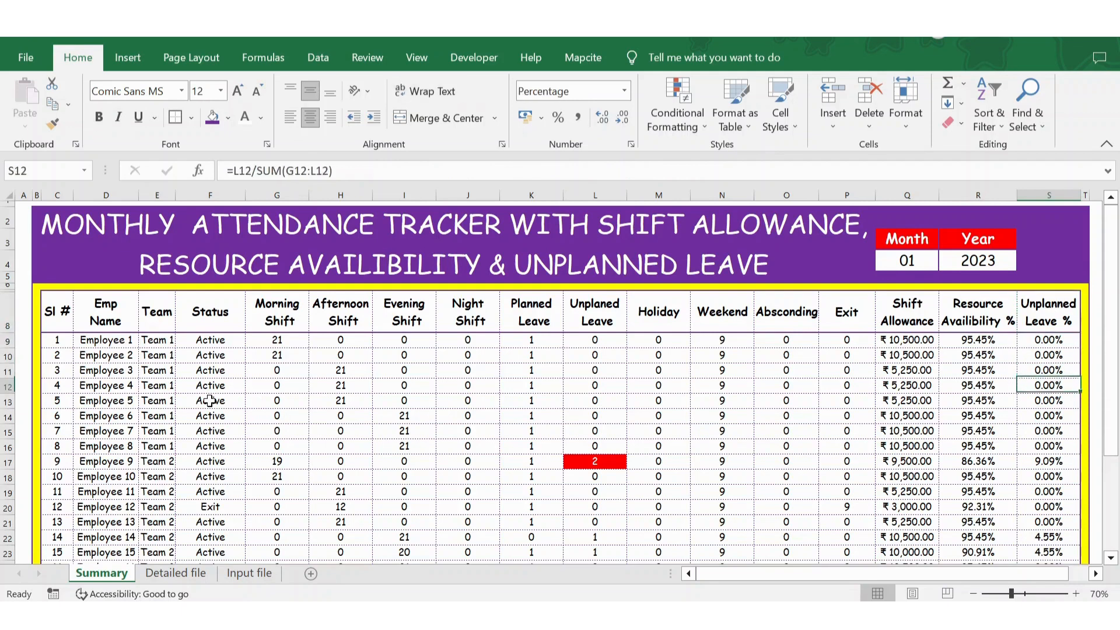
pyautogui.press('Down')
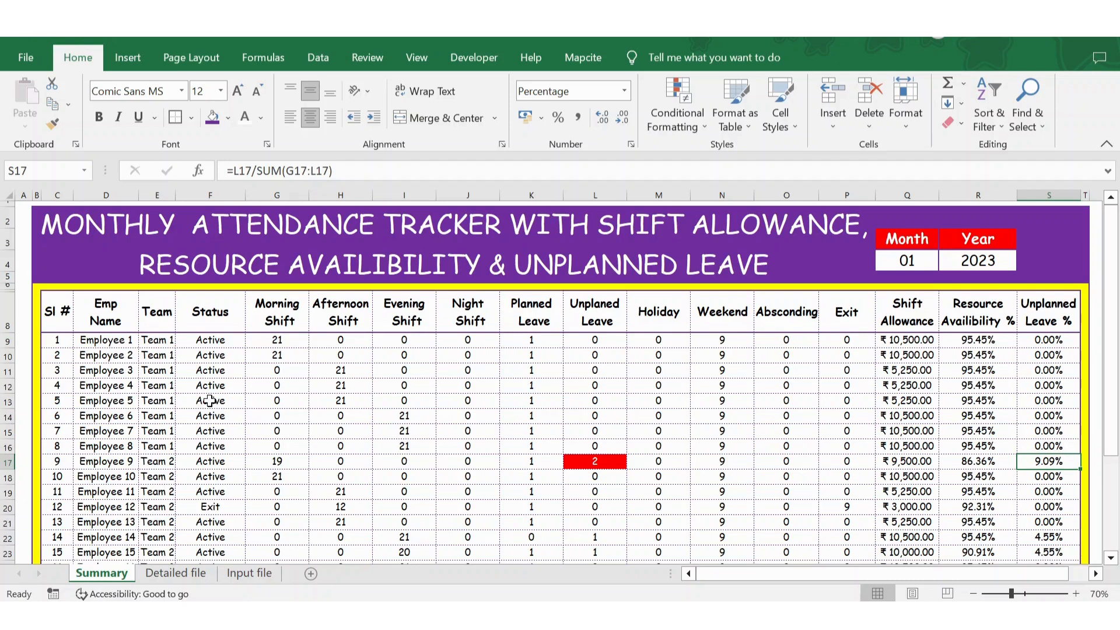
# Show the Detailed file sheet and examine the day and date headers, employee details and first daily attendance codes
pyautogui.click(176, 573)
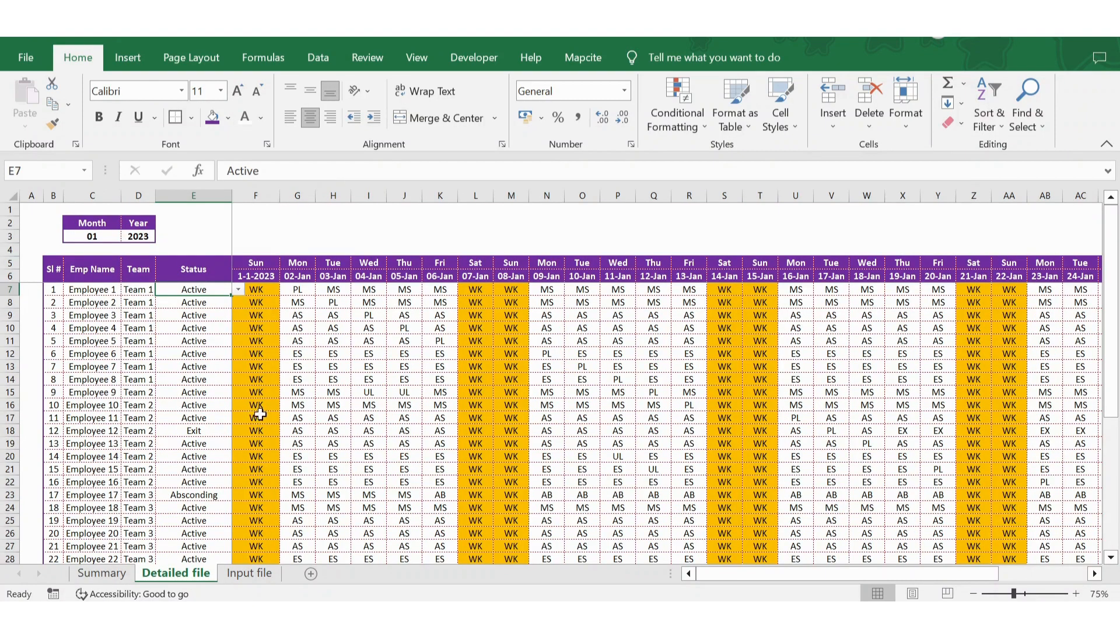
pyautogui.click(251, 377)
pyautogui.hotkey('ctrl', 'Up')
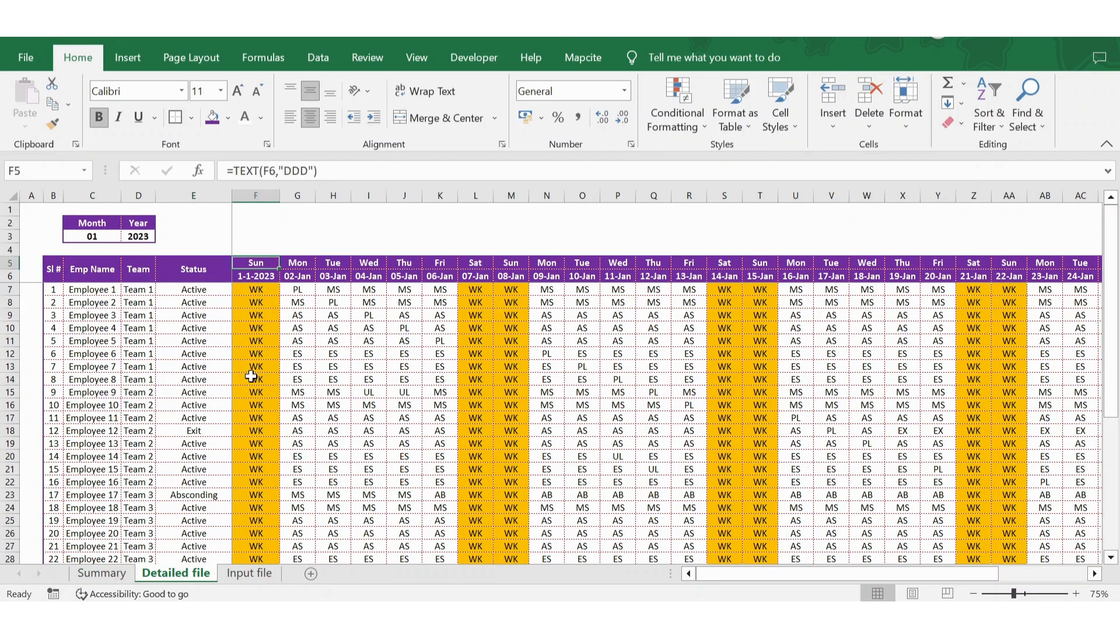
pyautogui.press('Down')
pyautogui.press('Down')
pyautogui.press('Left')
pyautogui.press('Left')
pyautogui.press('Right')
pyautogui.press('Right')
pyautogui.press('Right')
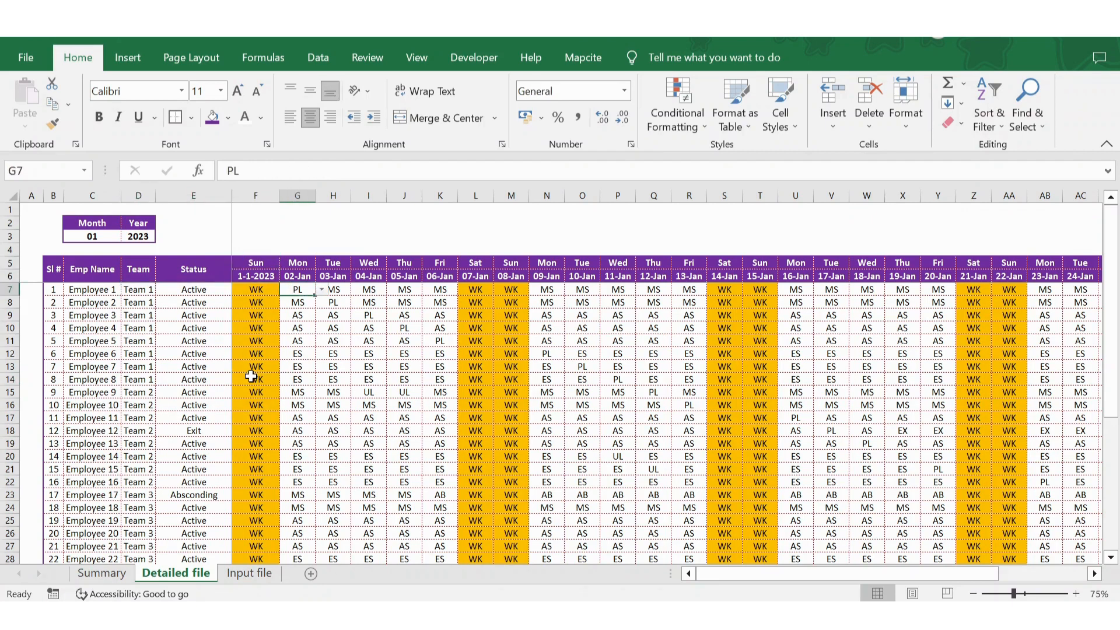
# View the list of attendance codes available for Employee 1 on 02-Jan without changing the entry
pyautogui.press('Down')
pyautogui.press('Up')
pyautogui.hotkey('alt', 'Down')
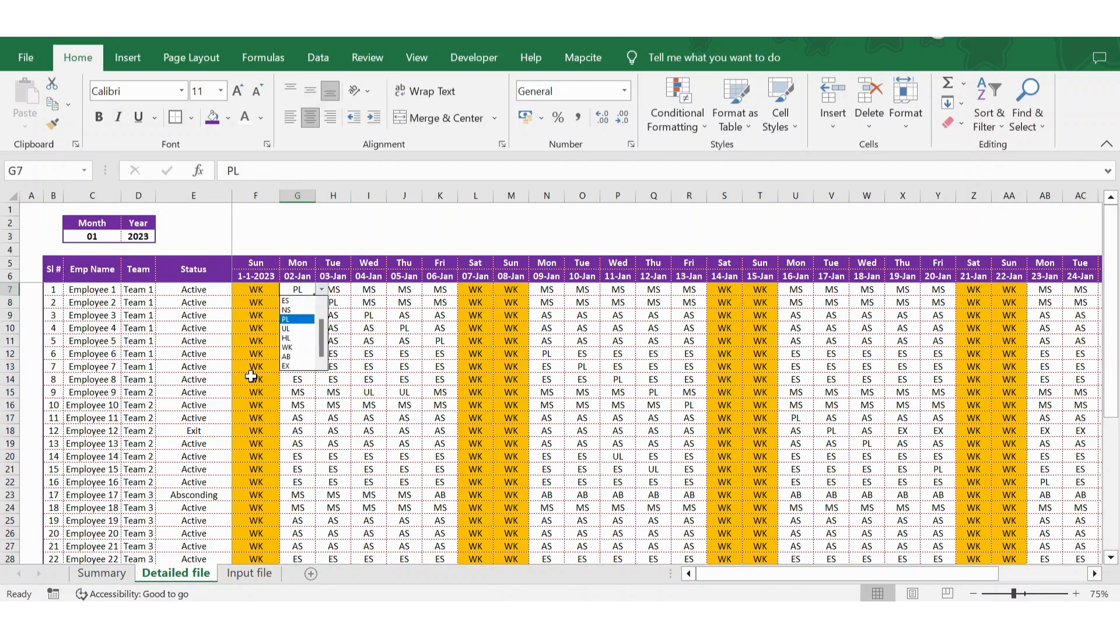
pyautogui.press('Escape')
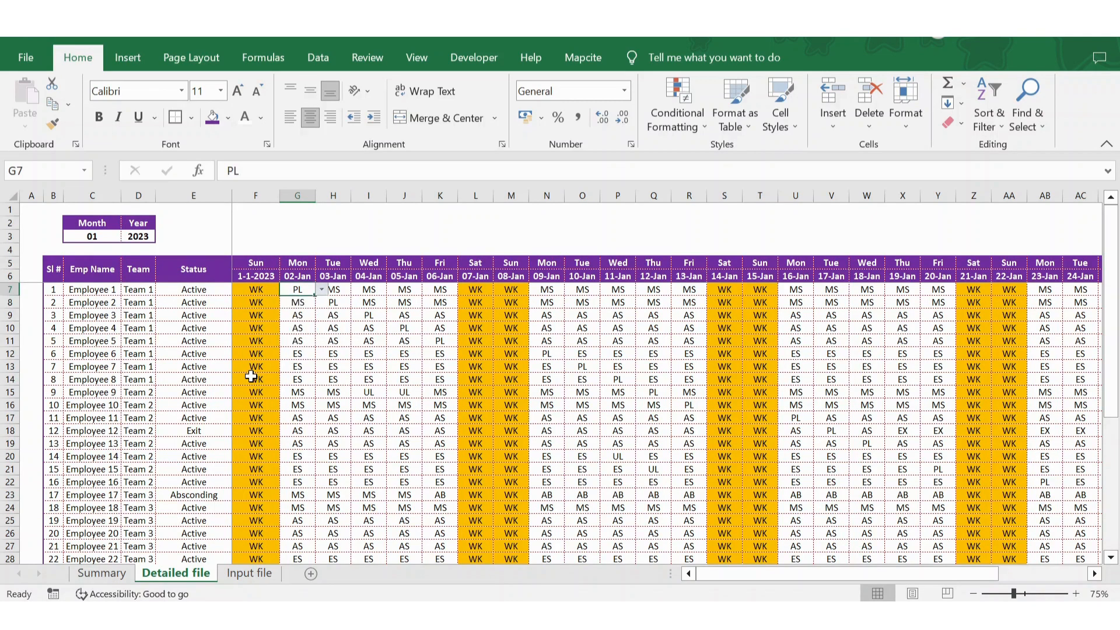
pyautogui.press('Up')
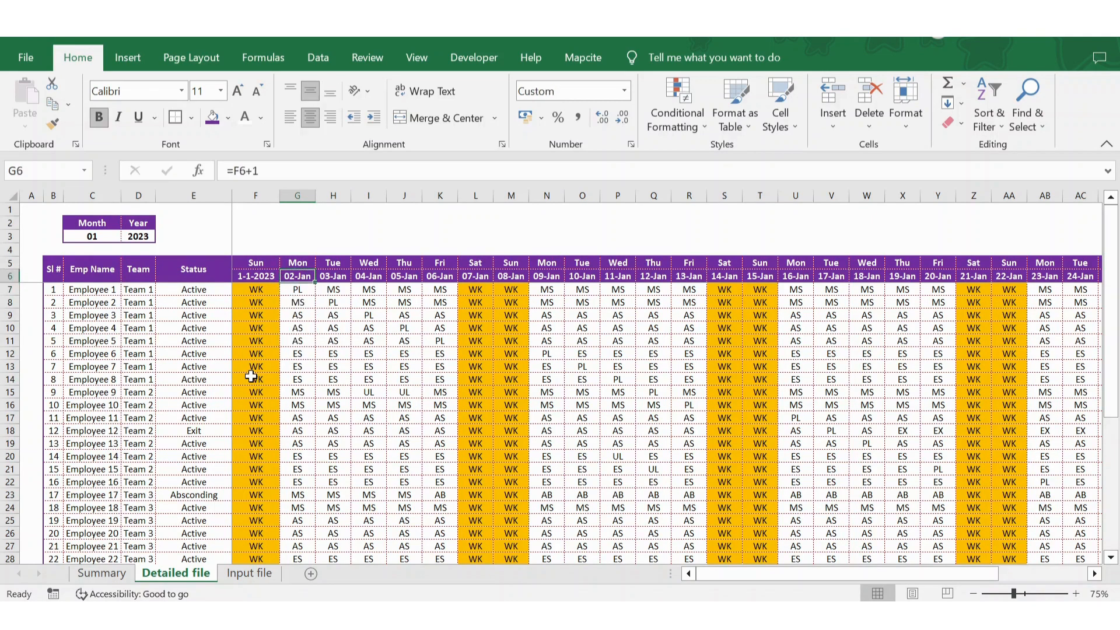
# Show the Input file sheet and examine its month, year, shift timing, code and allowance lists
pyautogui.click(260, 581)
pyautogui.click(218, 424)
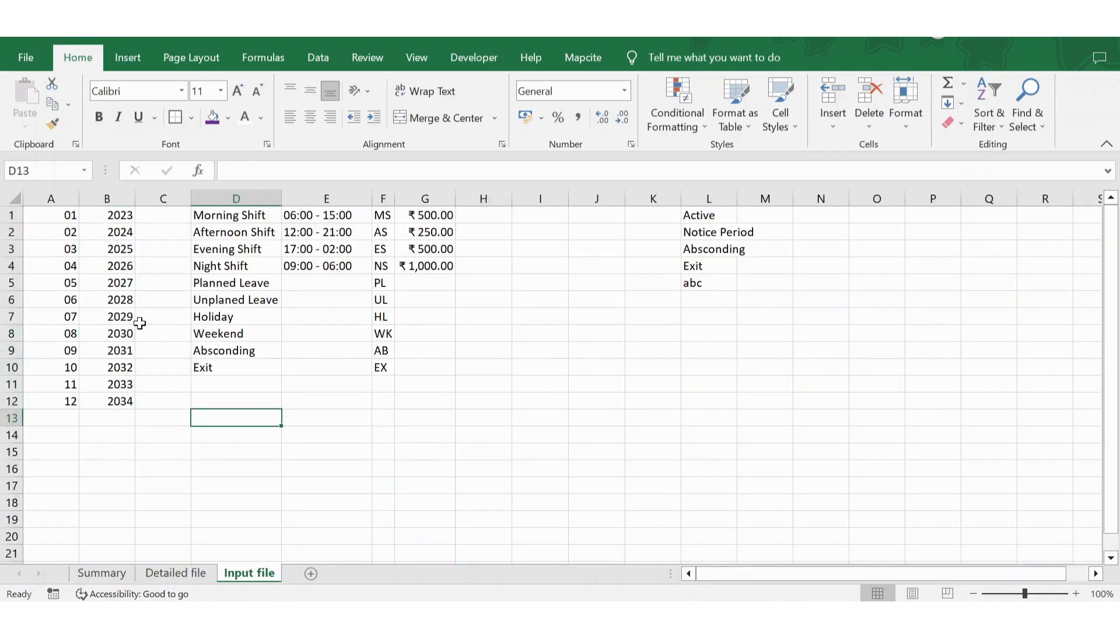
pyautogui.click(119, 303)
pyautogui.hotkey('ctrl', 'Up')
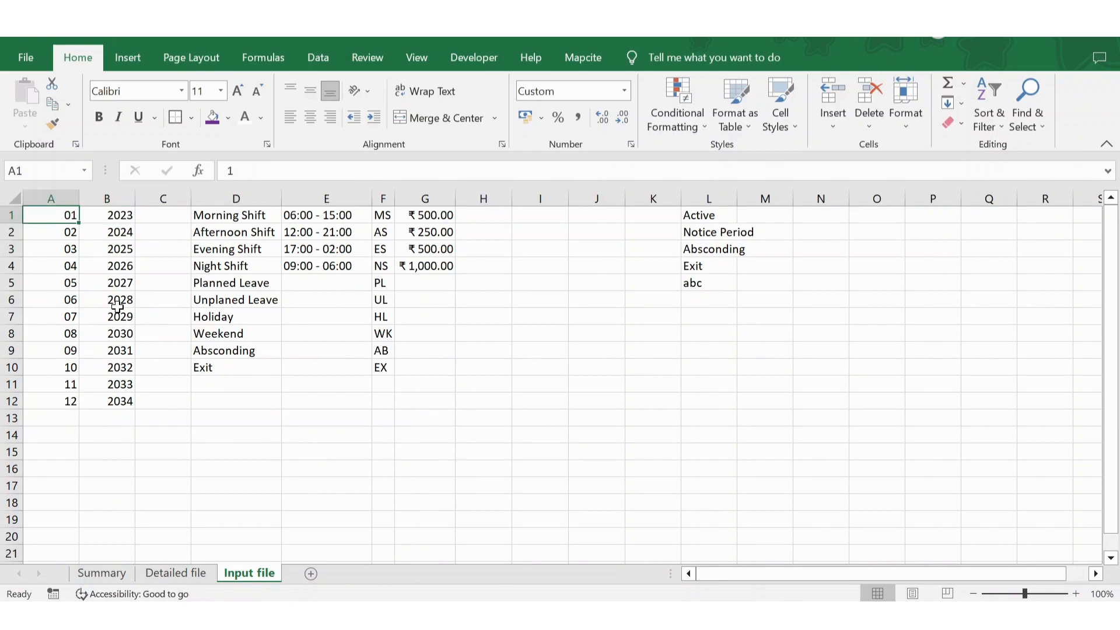
pyautogui.press('Right')
pyautogui.press('Right')
pyautogui.press('Right')
pyautogui.press('Right')
pyautogui.press('Right')
pyautogui.press('Right')
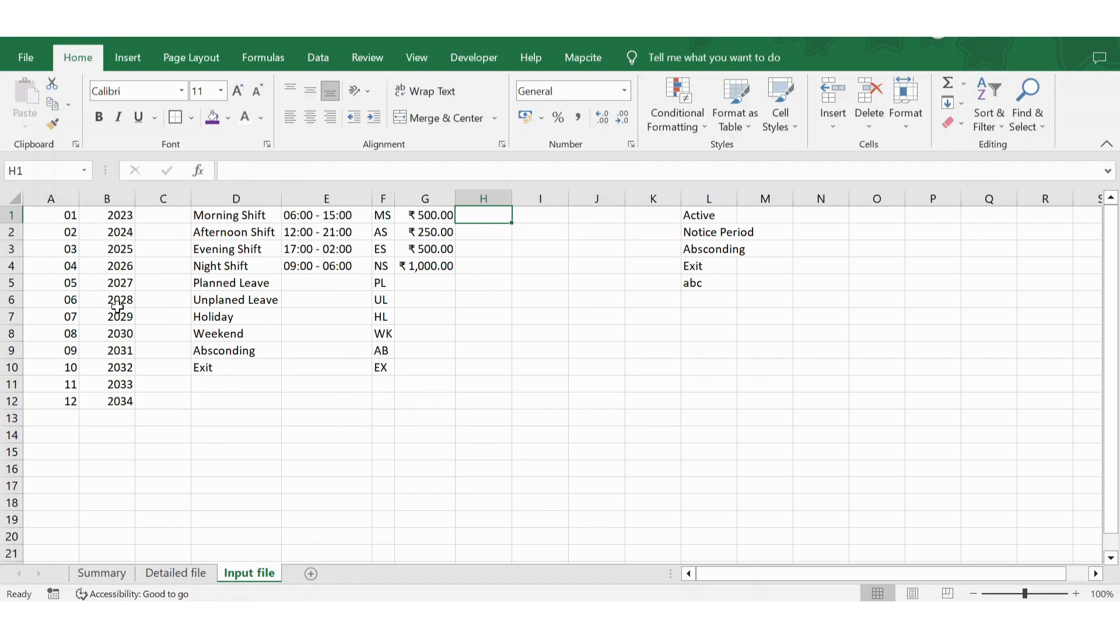
# Return to the Summary sheet and create a new blank workbook
pyautogui.hotkey('ctrl', 'pageup')
pyautogui.hotkey('ctrl', 'pageup')
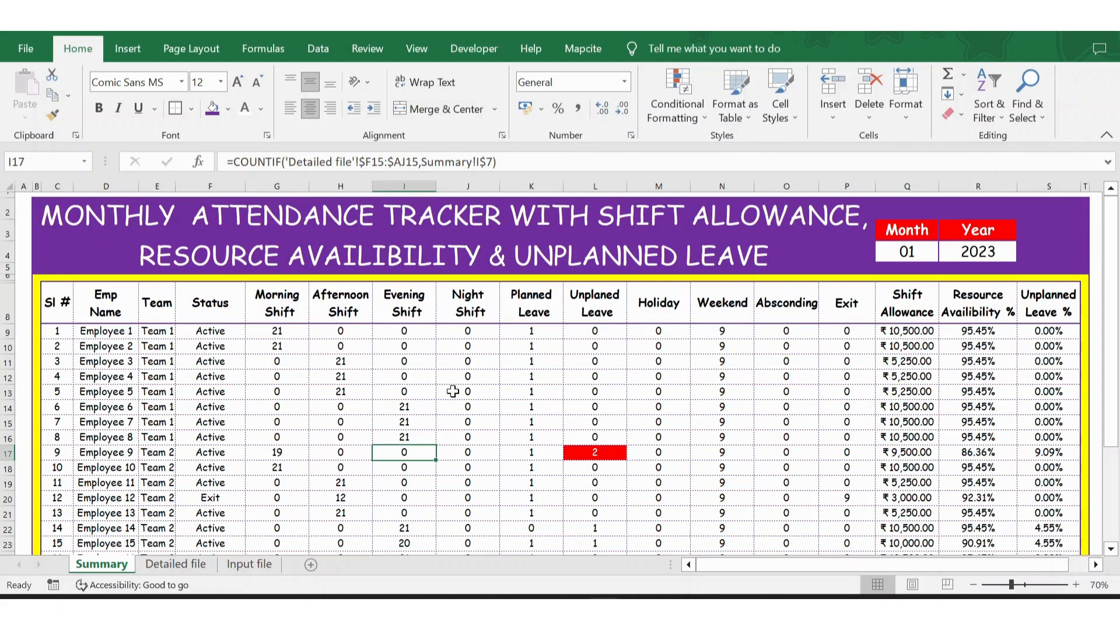
pyautogui.hotkey('ctrl', 'n')
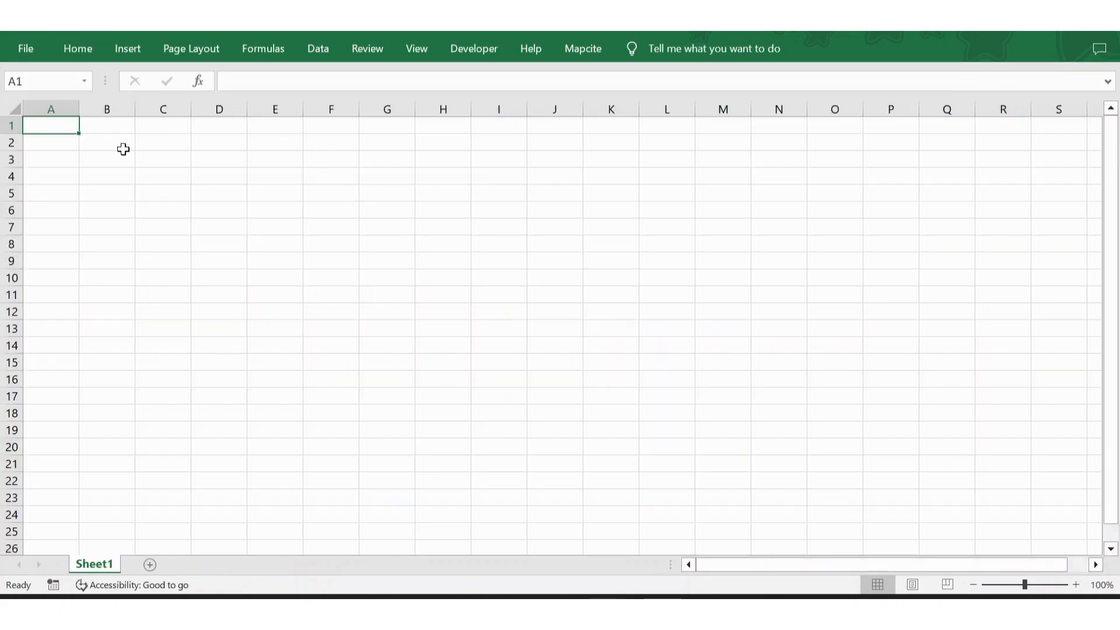
# Copy the month numbers 01 to 12 from the tracker's Input file sheet into the new workbook, starting at A1
pyautogui.click(123, 150)
pyautogui.hotkey('alt', 'Tab')
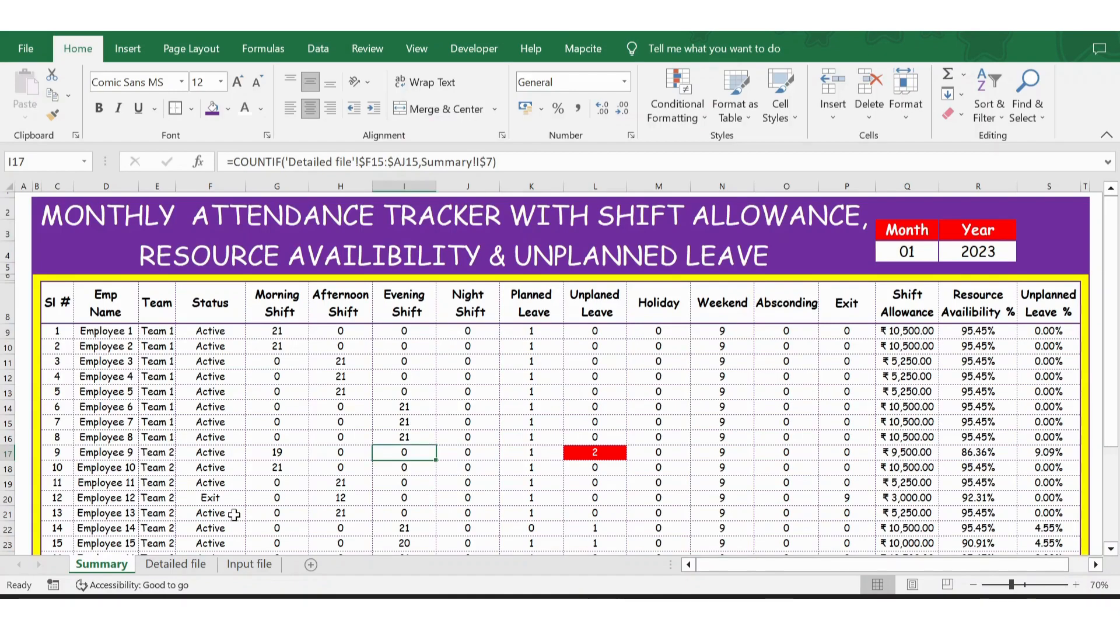
pyautogui.click(249, 564)
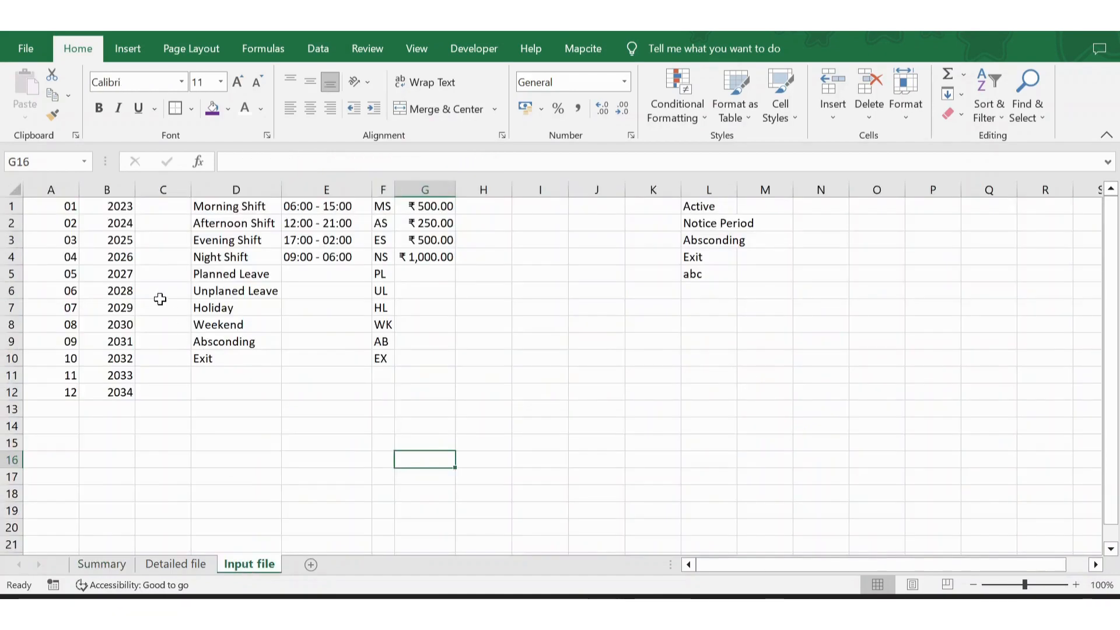
pyautogui.click(59, 207)
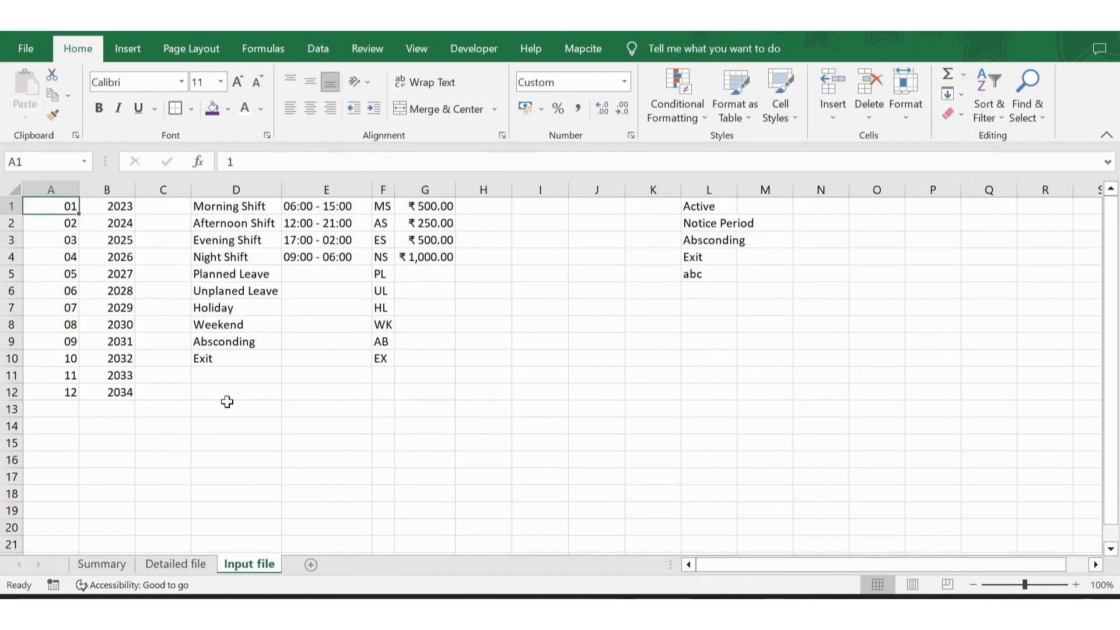
pyautogui.hotkey('alt', 'Tab')
pyautogui.hotkey('alt', 'Tab')
pyautogui.hotkey('ctrl', 'shift', 'Down')
pyautogui.hotkey('ctrl', 'c')
pyautogui.hotkey('alt', 'Tab')
pyautogui.press('Left')
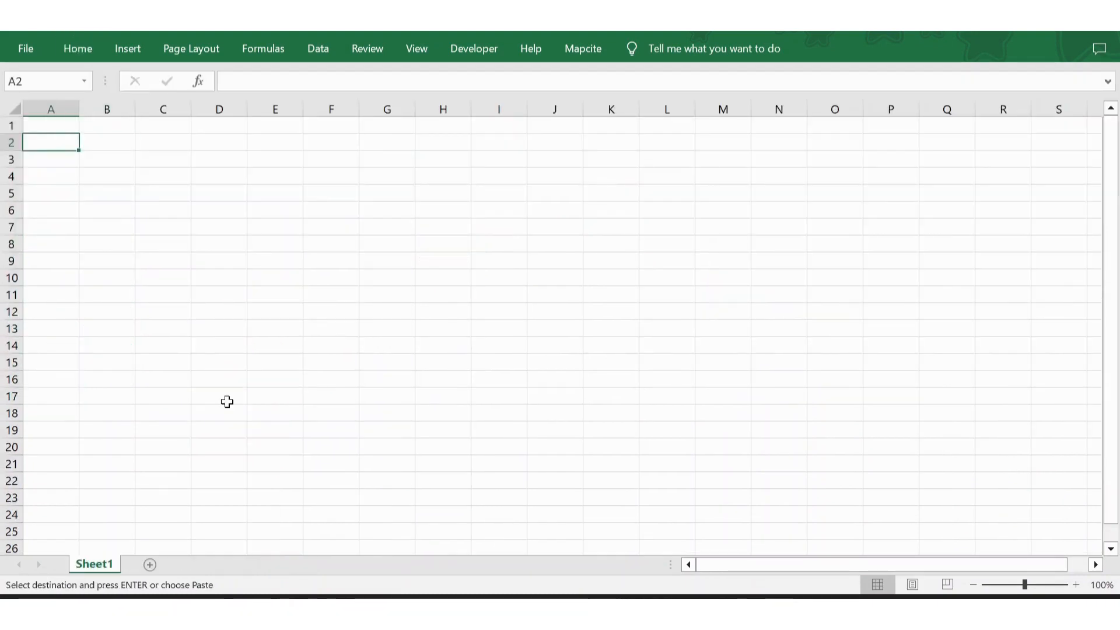
pyautogui.press('Up')
pyautogui.hotkey('ctrl', 'v')
# Copy the year, shift, code, allowance and status lists in B1:L12 of the tracker's Input file sheet into the new workbook at B1
pyautogui.hotkey('alt', 'Tab')
pyautogui.press('Right')
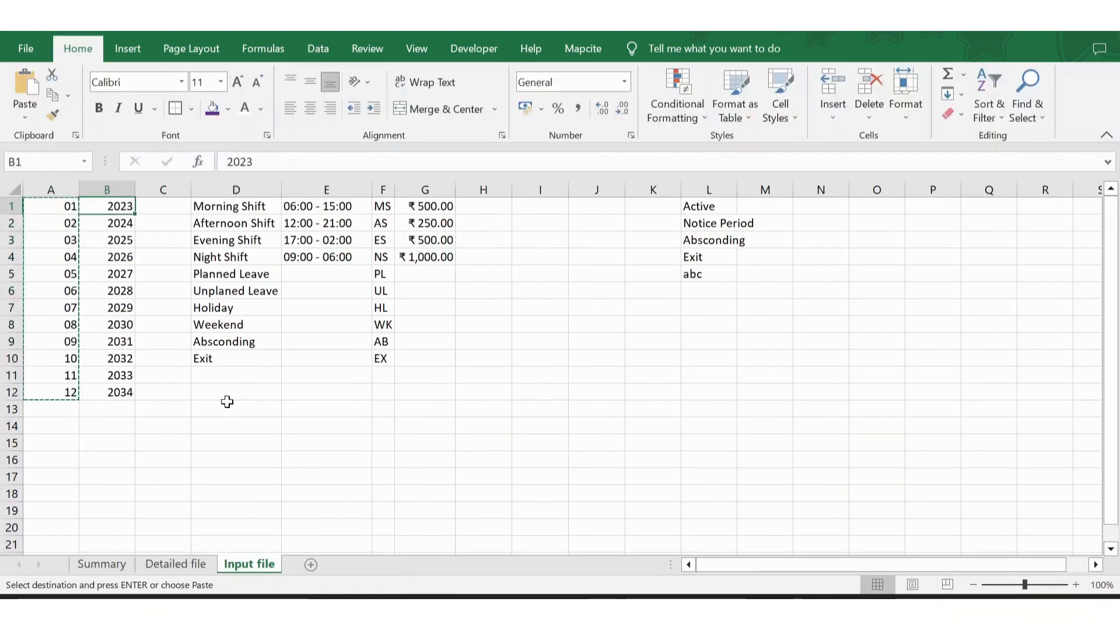
pyautogui.hotkey('shift', 'Right')
pyautogui.hotkey('shift', 'Right')
pyautogui.hotkey('shift', 'Right')
pyautogui.hotkey('shift', 'Right')
pyautogui.hotkey('shift', 'Right')
pyautogui.hotkey('shift', 'Right')
pyautogui.hotkey('shift', 'Right')
pyautogui.hotkey('shift', 'Right')
pyautogui.hotkey('shift', 'Right')
pyautogui.hotkey('shift', 'Right')
pyautogui.hotkey('shift', 'Down')
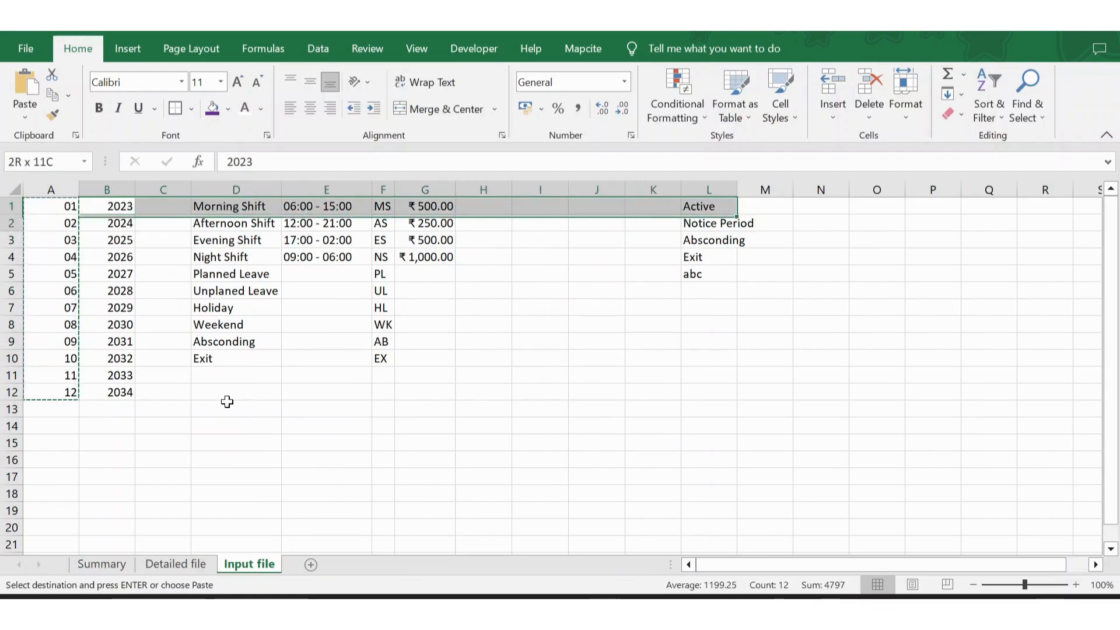
pyautogui.hotkey('ctrl', 'shift', 'Down')
pyautogui.hotkey('ctrl', 'c')
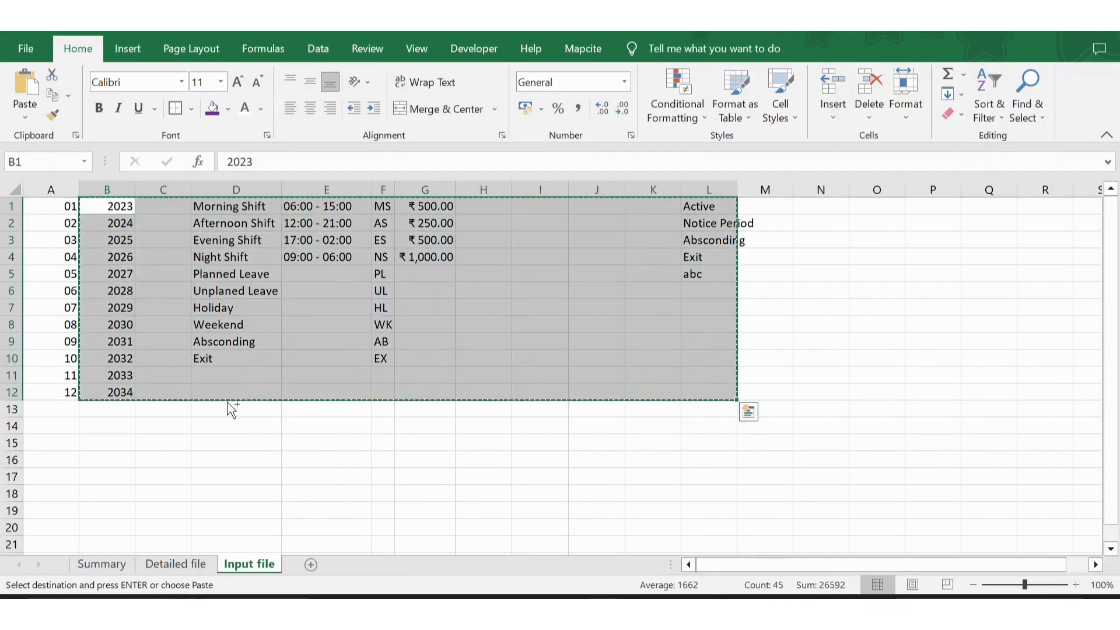
pyautogui.hotkey('alt', 'Tab')
pyautogui.press('Right')
pyautogui.hotkey('ctrl', 'v')
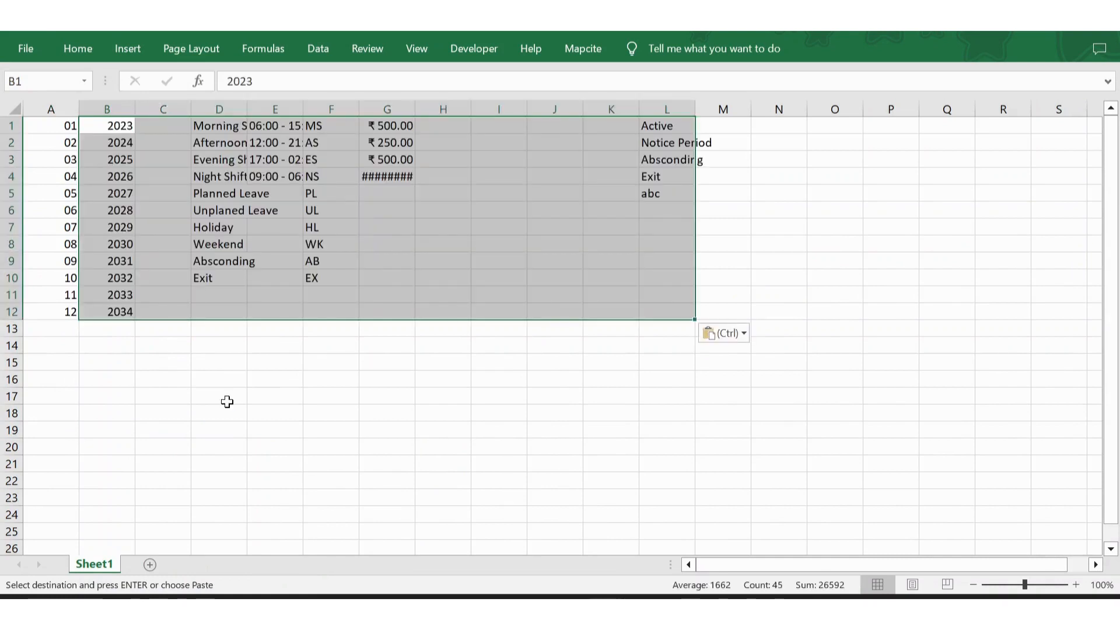
# Cancel the pending copy in the tracker and rename the new workbook's sheet as Input file
pyautogui.hotkey('alt', 'Tab')
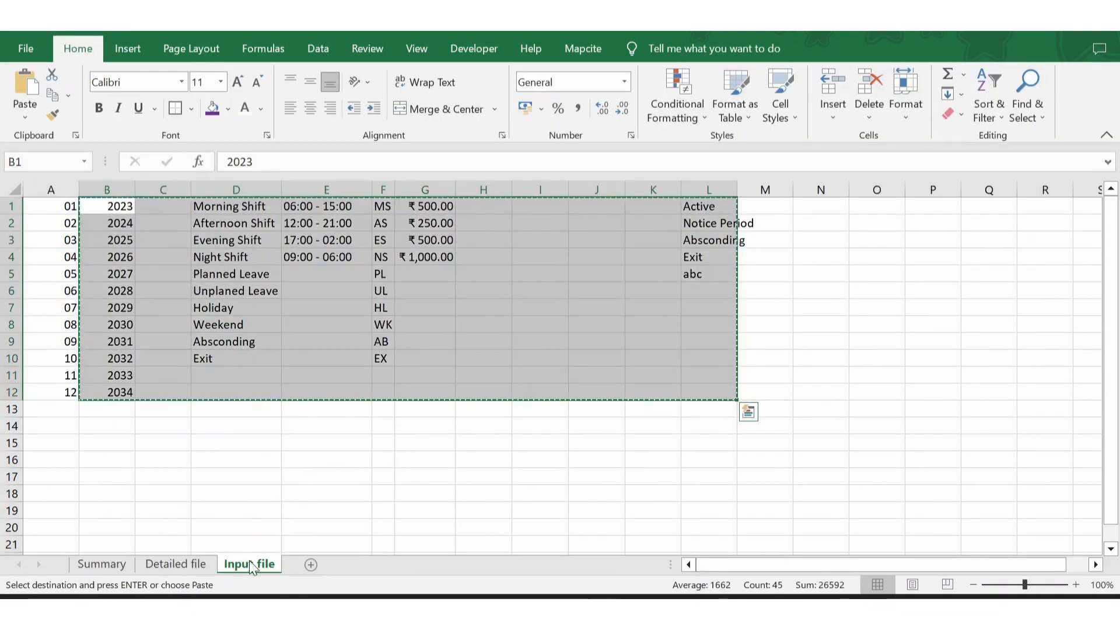
pyautogui.press('Escape')
pyautogui.hotkey('alt', 'Tab')
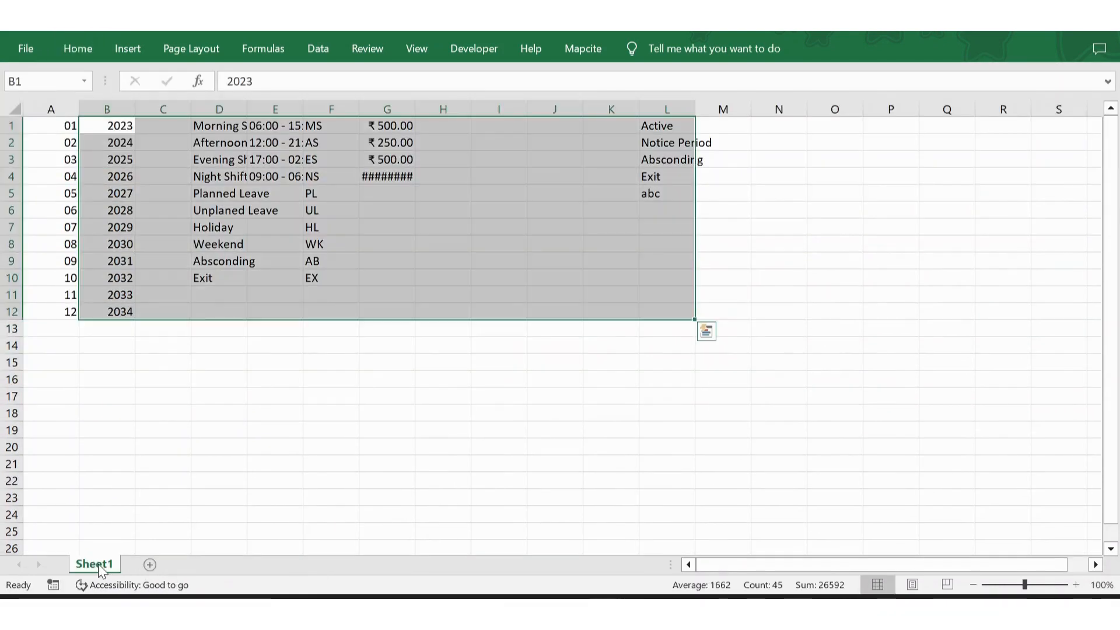
pyautogui.hotkey('alt', 'Tab')
pyautogui.click(244, 469)
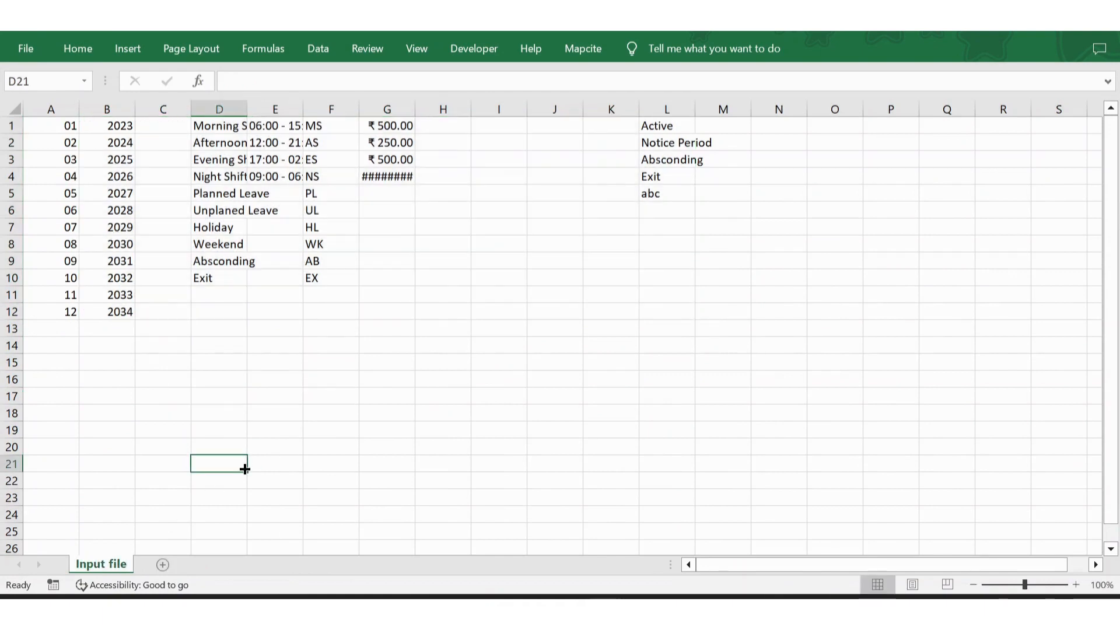
# Review the new month list in column A, and examine the month and year options offered on the tracker's Detailed file sheet
pyautogui.click(63, 215)
pyautogui.hotkey('ctrl', 'Up')
pyautogui.hotkey('ctrl', 'shift', 'Down')
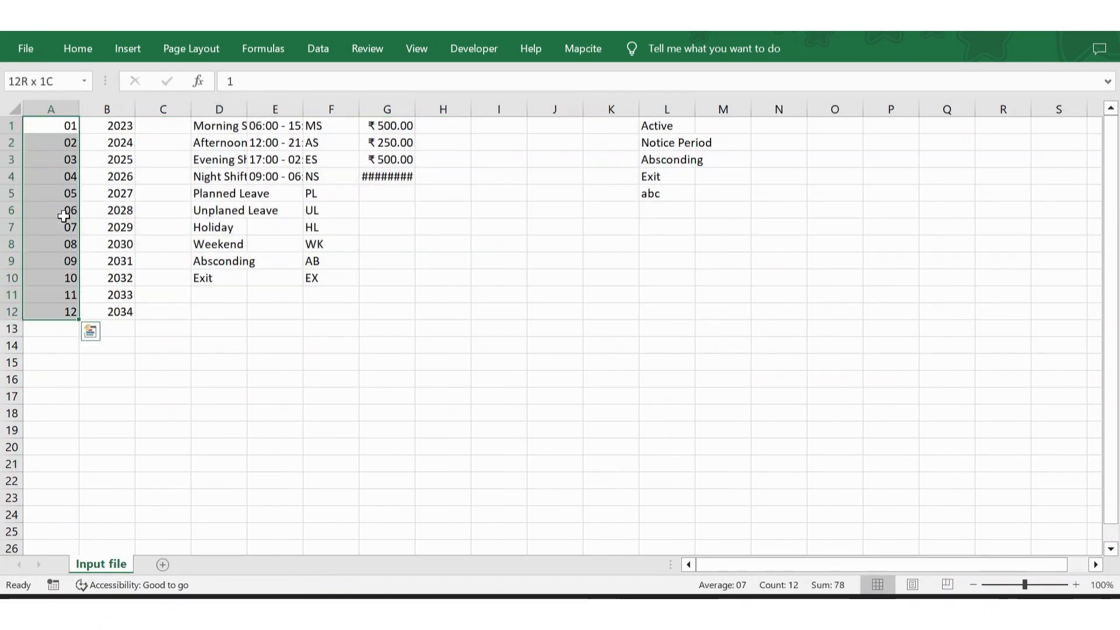
pyautogui.hotkey('alt', 'Tab')
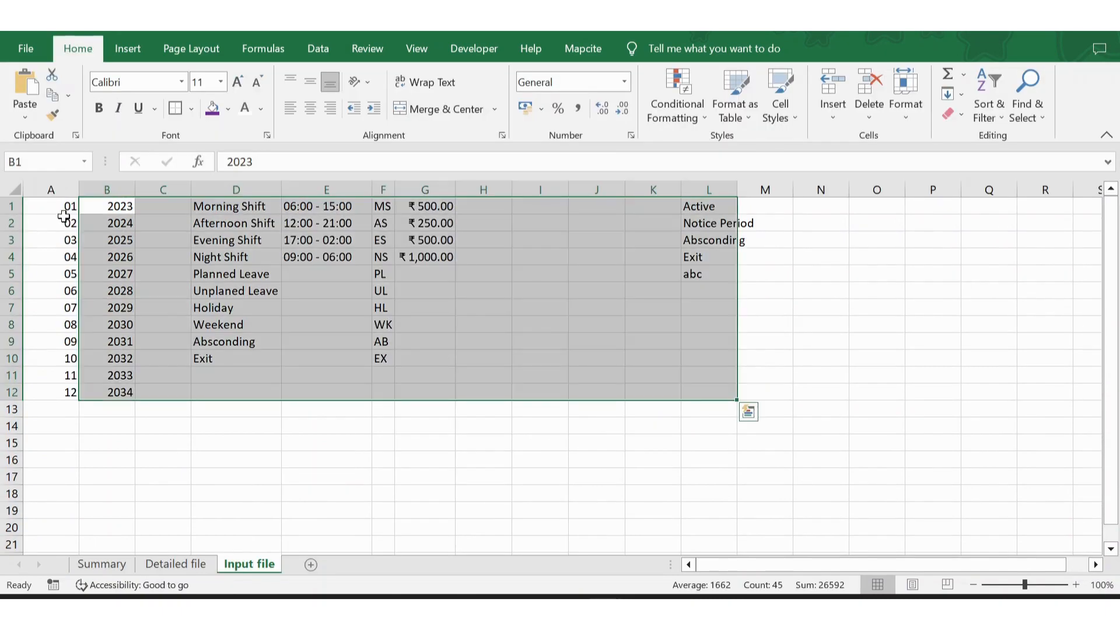
pyautogui.click(175, 564)
pyautogui.click(111, 228)
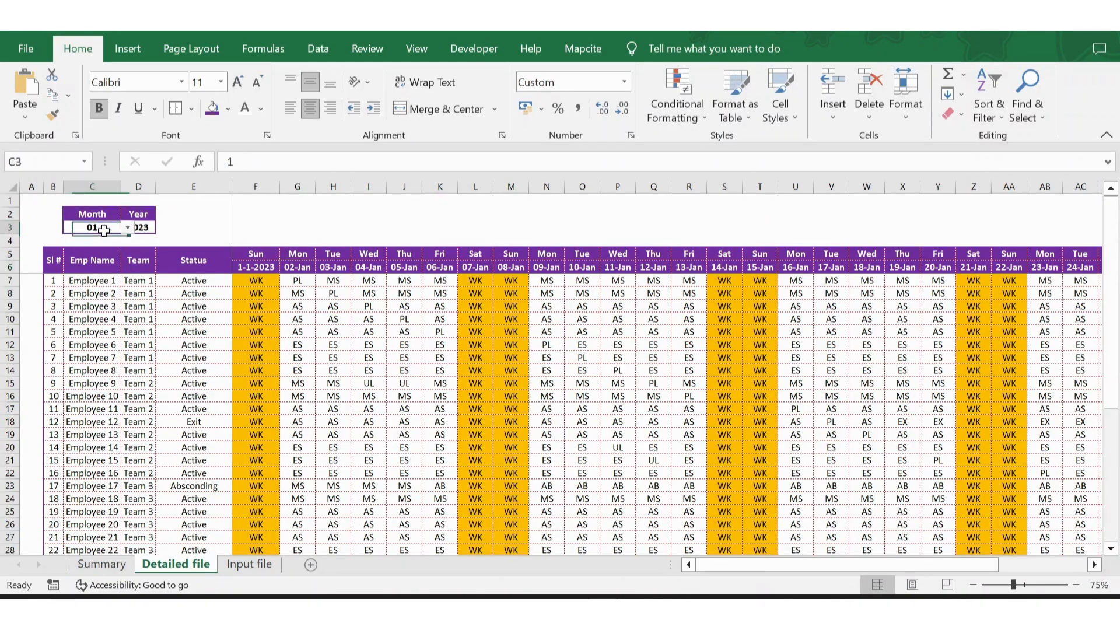
pyautogui.click(127, 229)
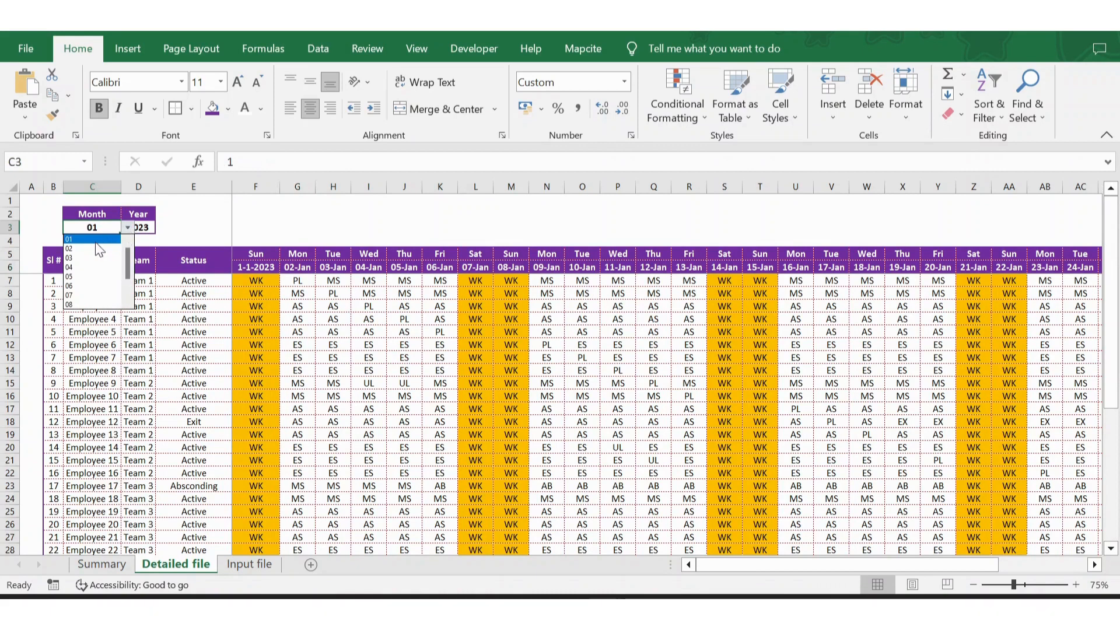
pyautogui.scroll(-1, 131, 304)
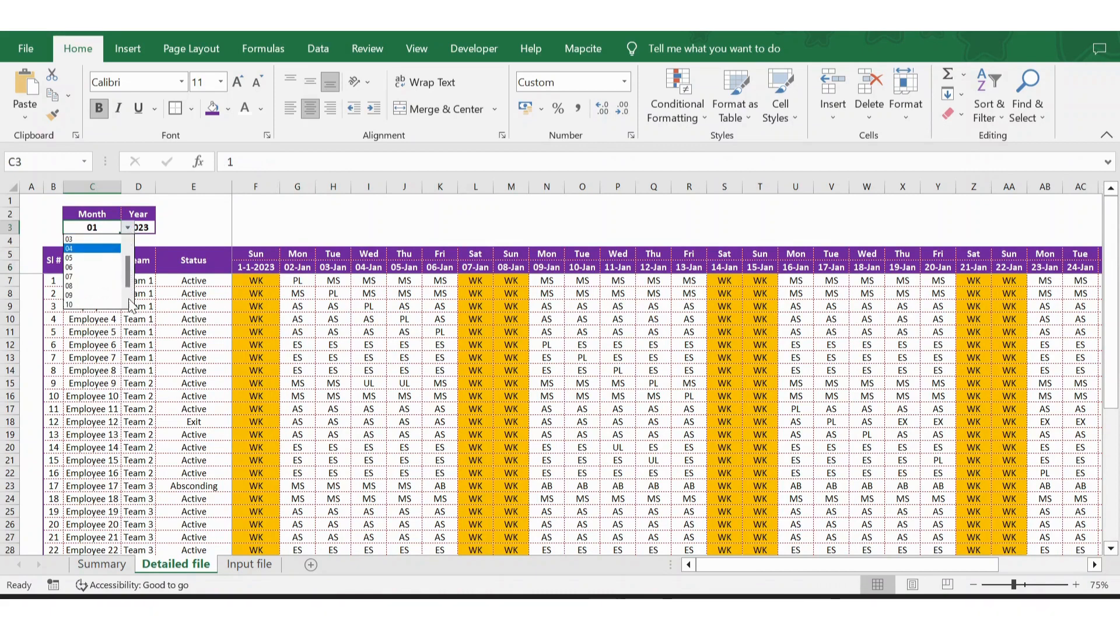
pyautogui.click(143, 229)
pyautogui.click(162, 228)
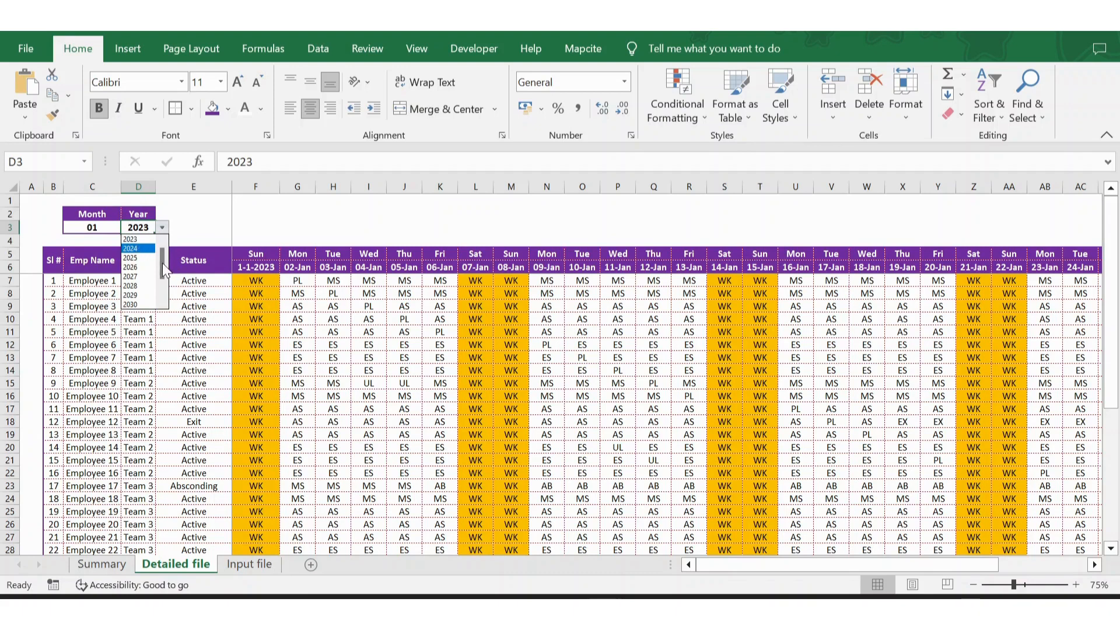
pyautogui.scroll(-2, 162, 263)
pyautogui.click(144, 339)
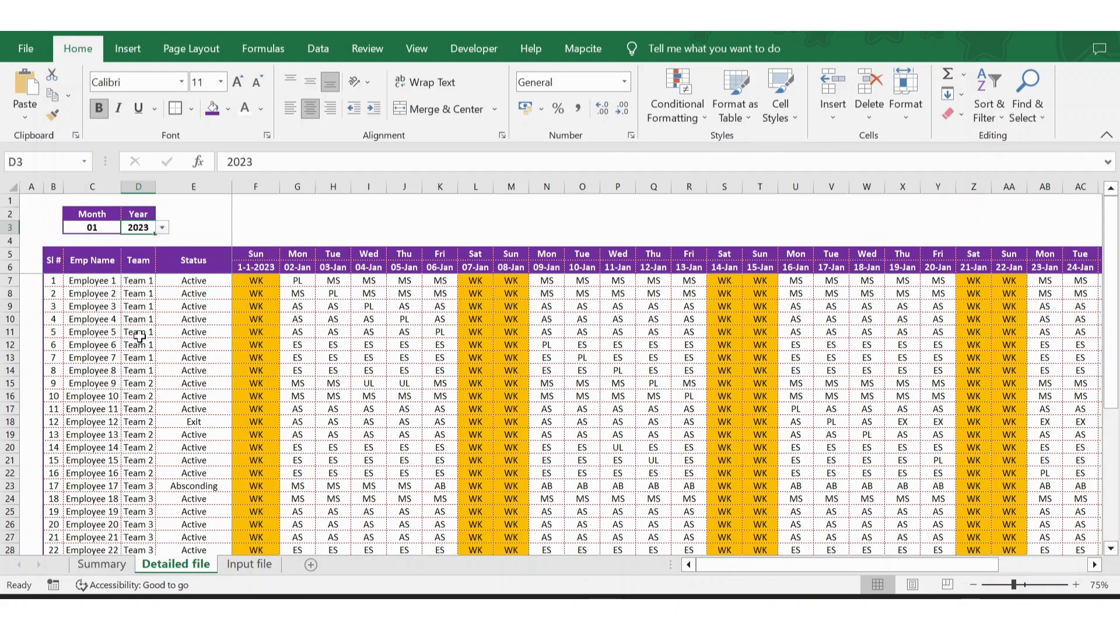
# Set the month in C3 of the tracker's Detailed file sheet to 04
pyautogui.click(98, 229)
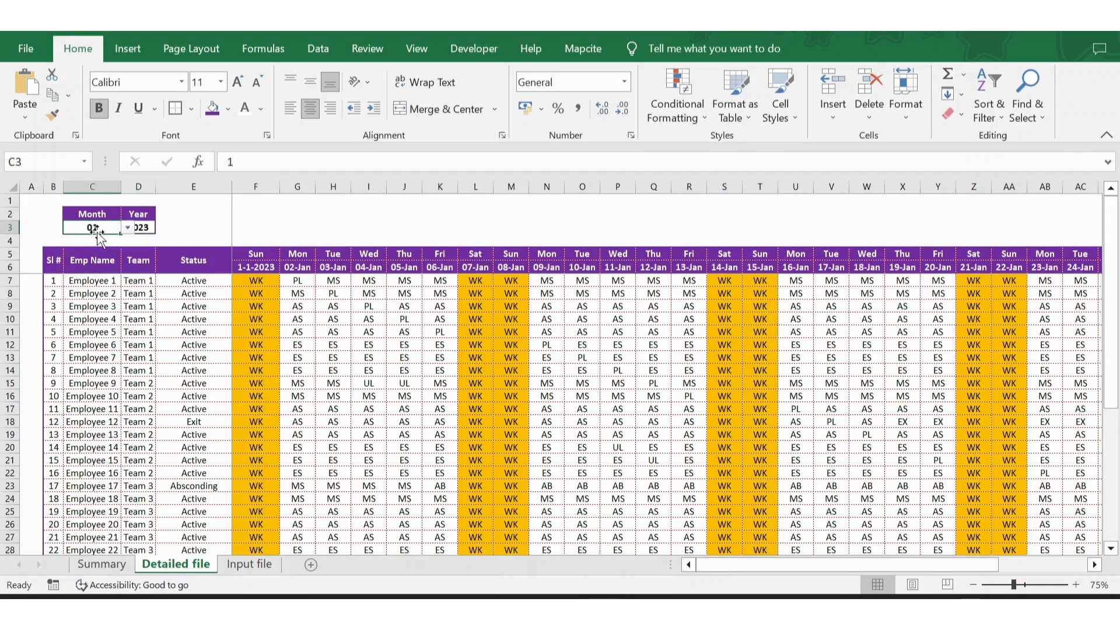
pyautogui.click(128, 228)
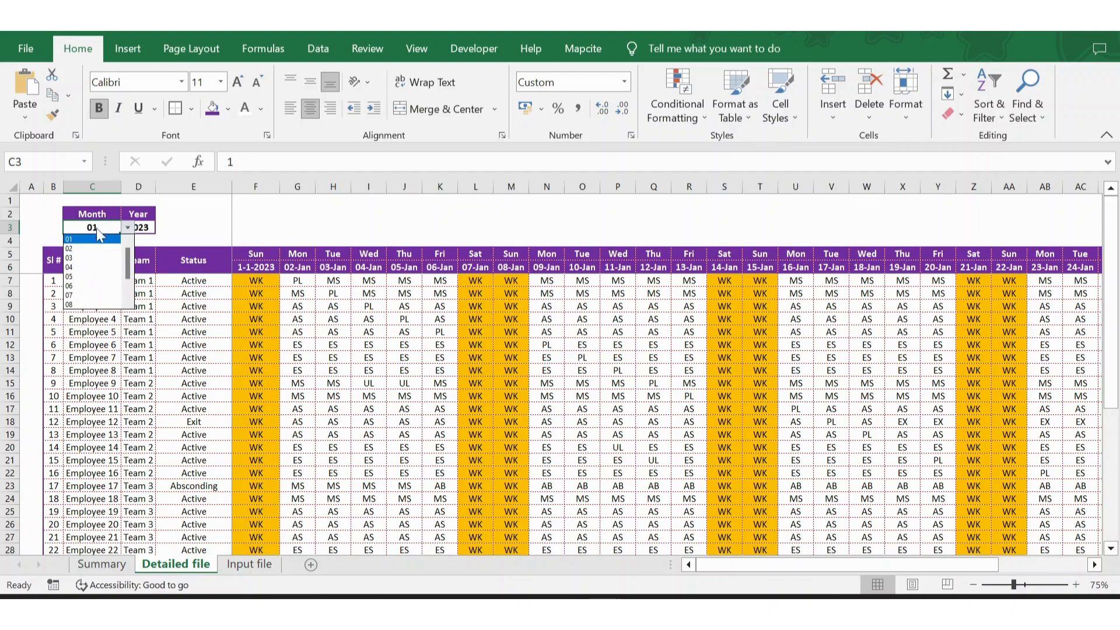
pyautogui.click(82, 268)
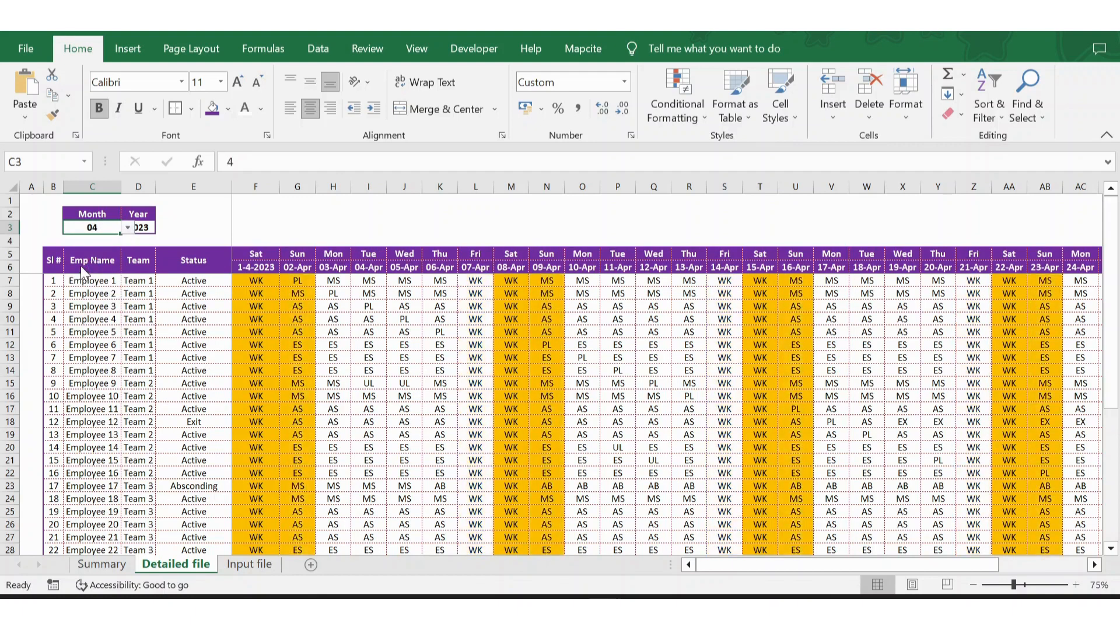
# Examine the formulas behind the first date header in F6 and the first day header in F5
pyautogui.click(262, 270)
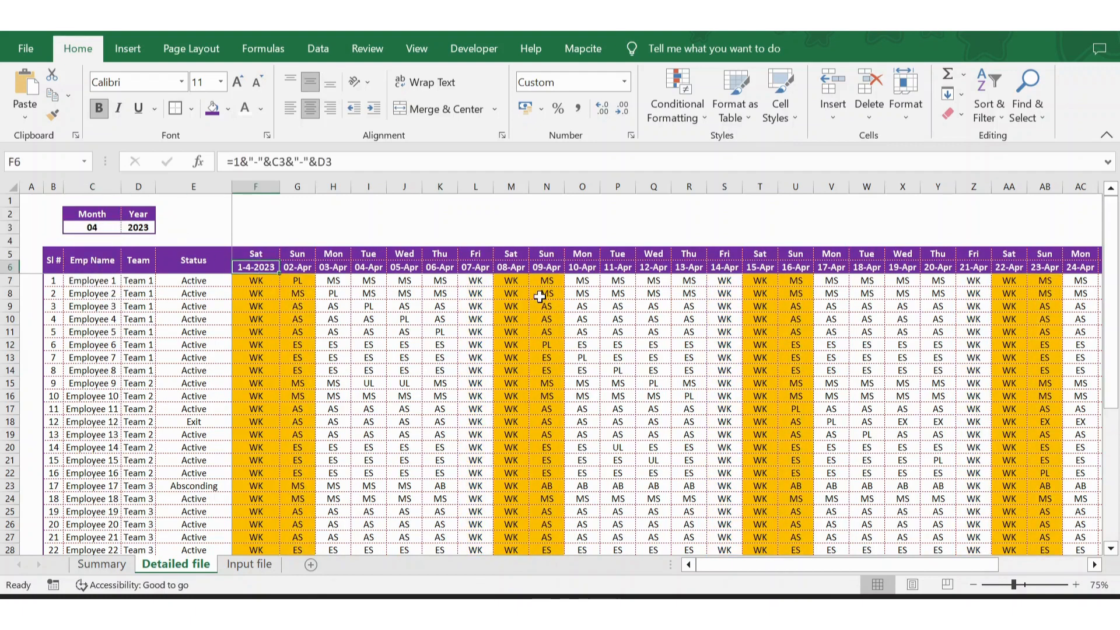
pyautogui.click(255, 279)
pyautogui.click(261, 255)
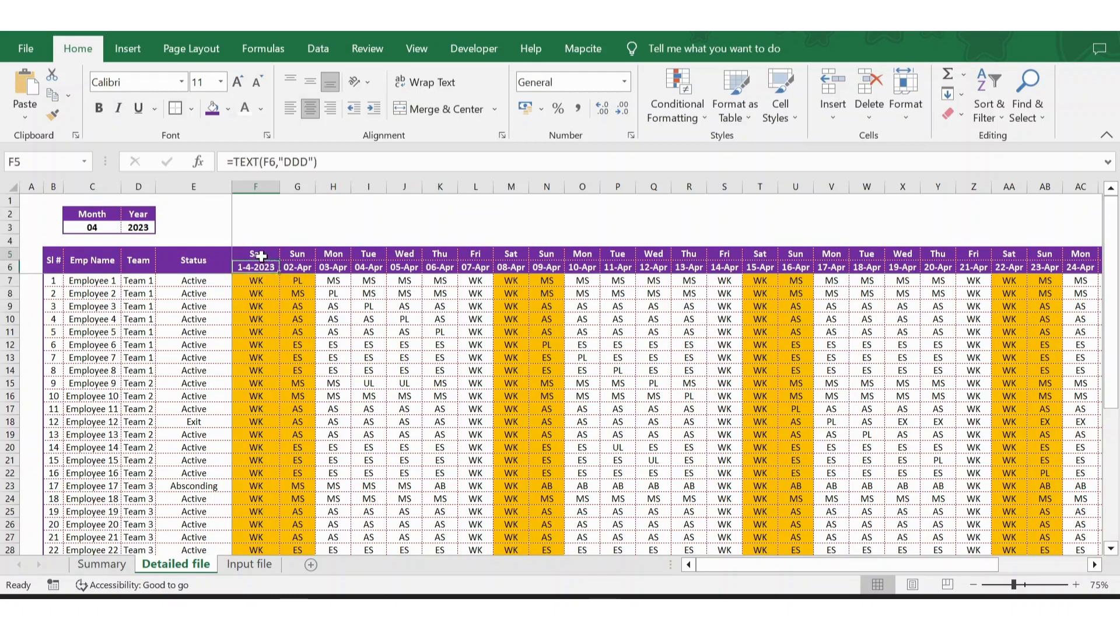
pyautogui.click(264, 278)
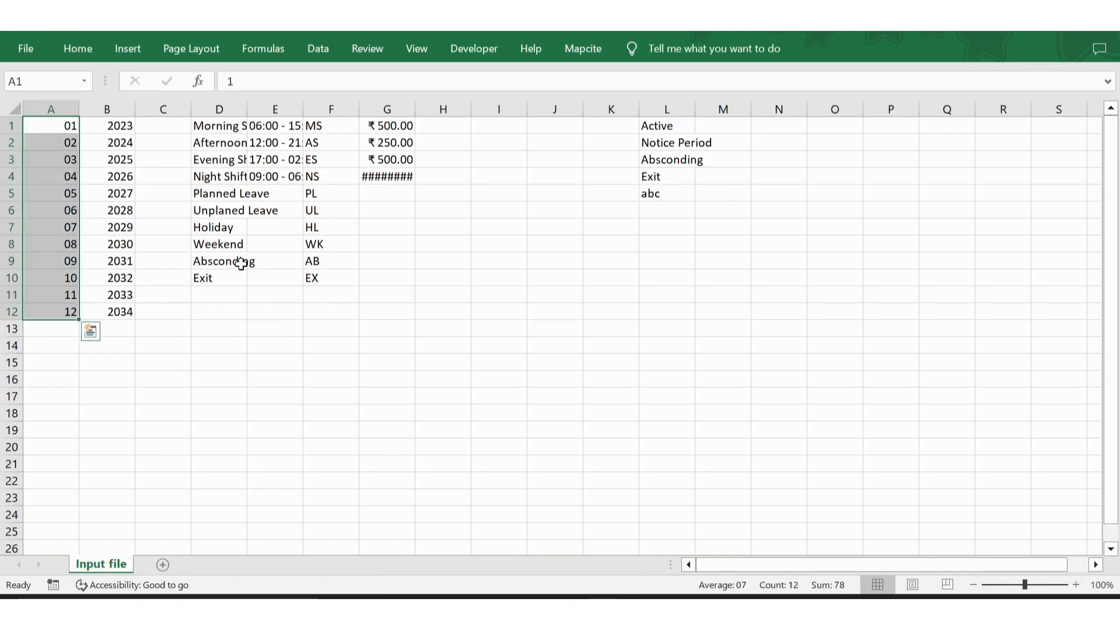
# Return to the new workbook's Input file sheet and review the year list in column B and the month list in column A
pyautogui.click(66, 127)
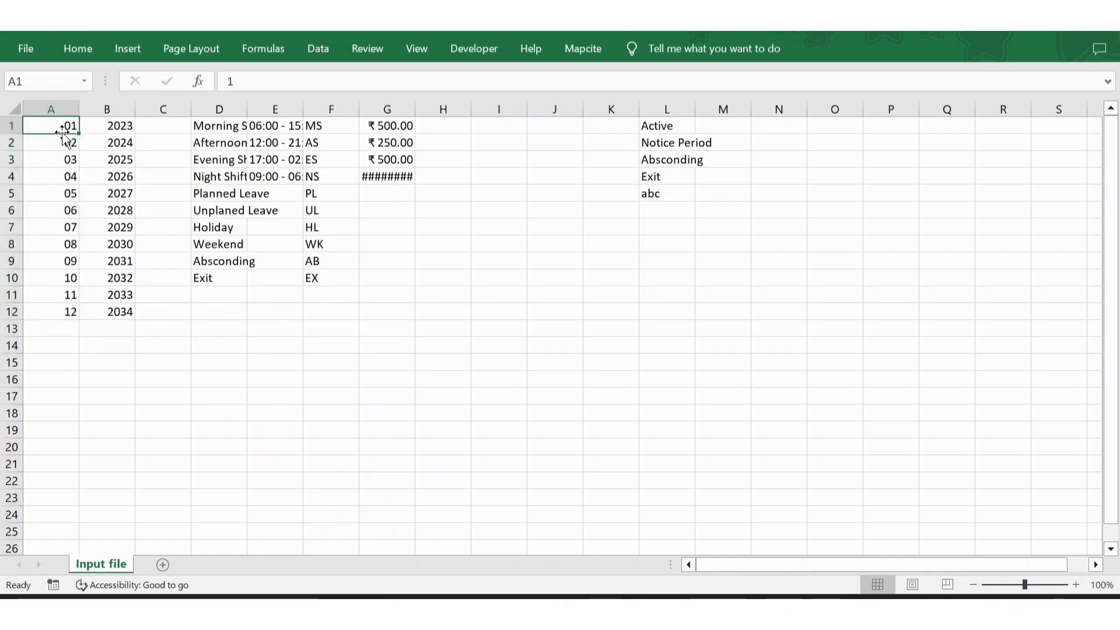
pyautogui.press('Right')
pyautogui.hotkey('ctrl', 'shift', 'Down')
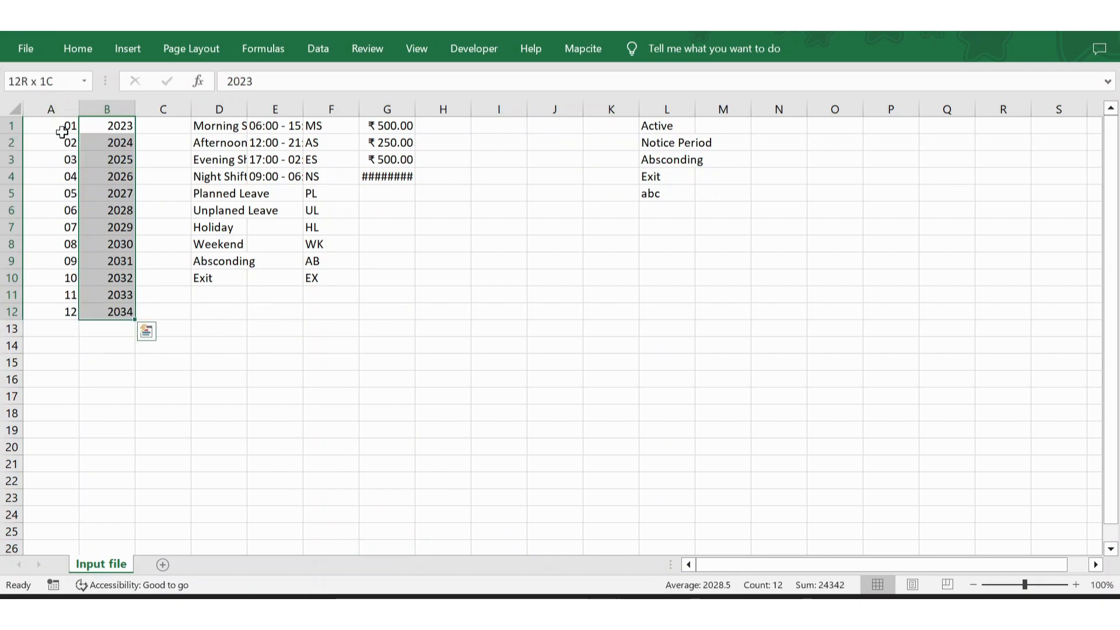
pyautogui.hotkey('ctrl', 'shift', 'Up')
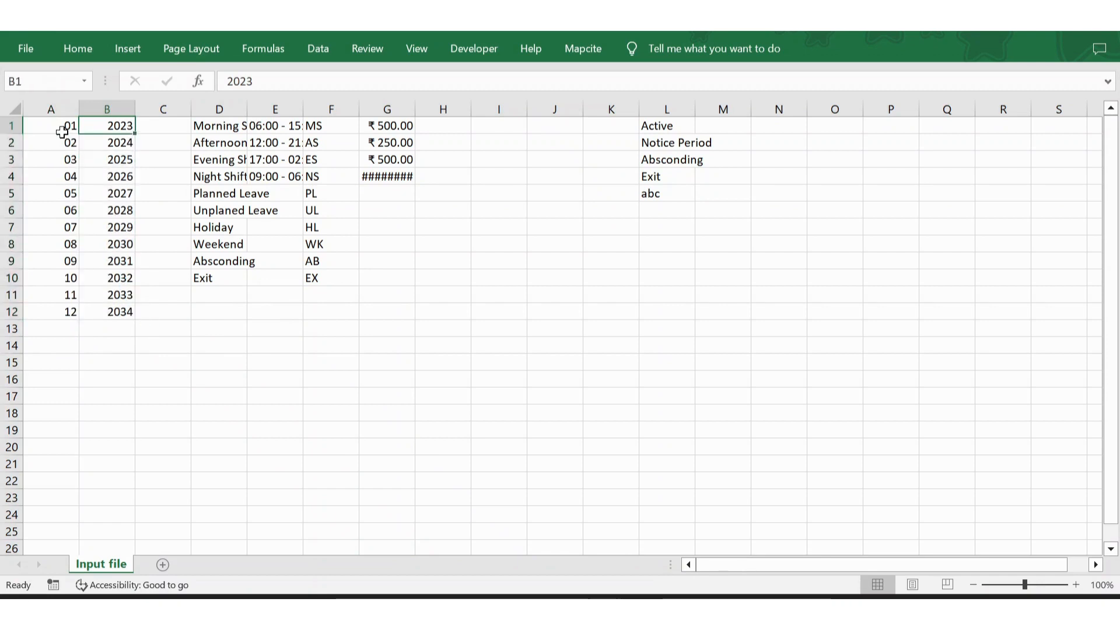
pyautogui.hotkey('shift', 'Down')
pyautogui.hotkey('shift', 'Down')
pyautogui.hotkey('shift', 'Down')
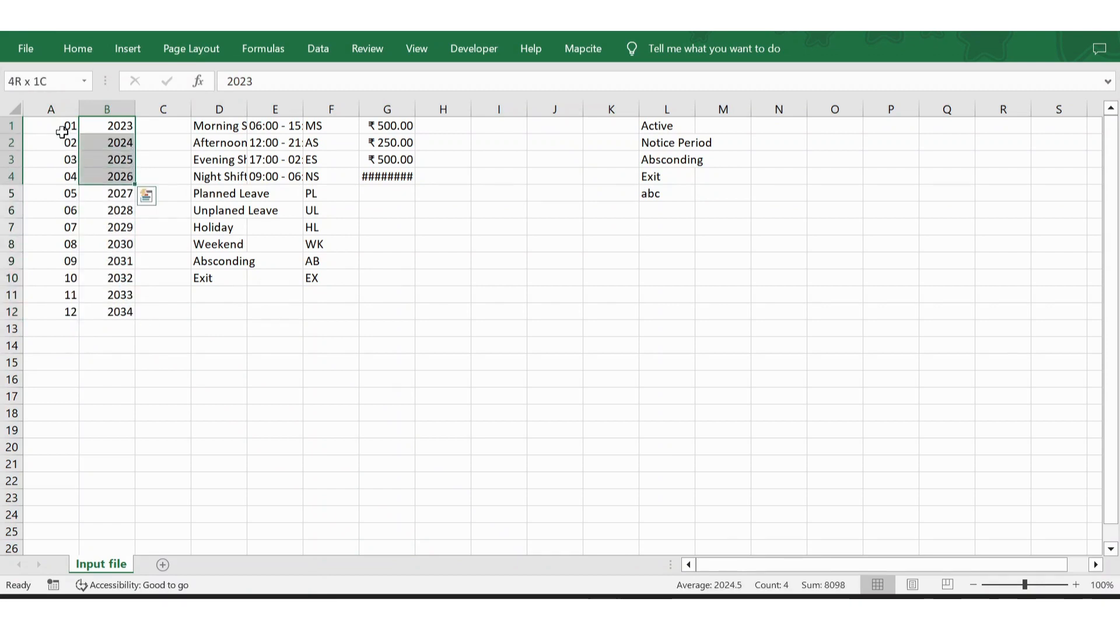
pyautogui.hotkey('ctrl', 'shift', 'Up')
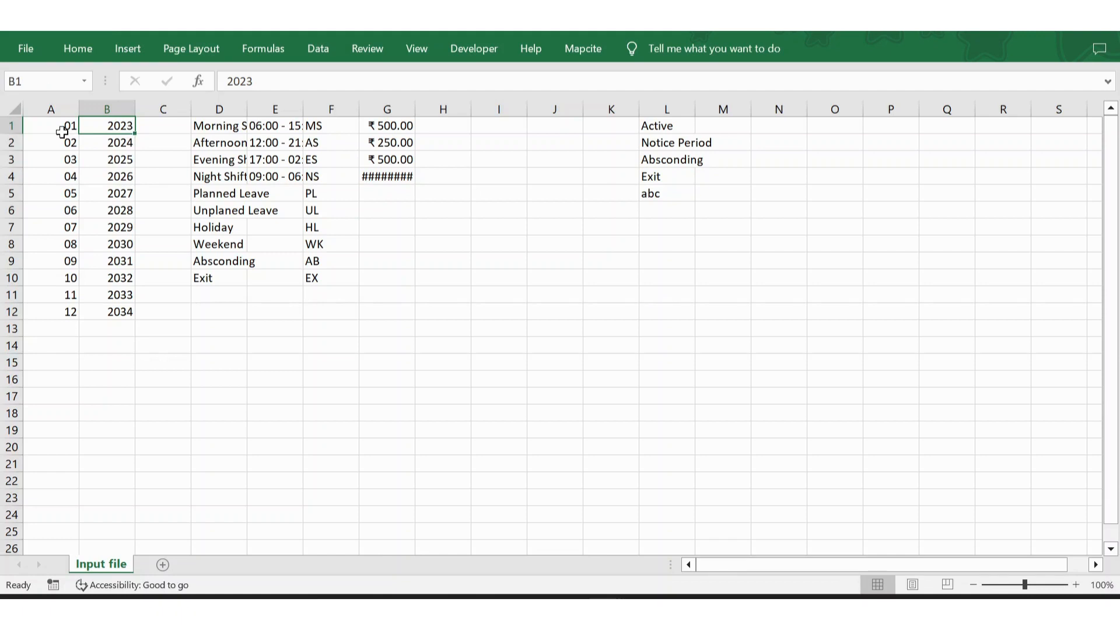
pyautogui.click(63, 132)
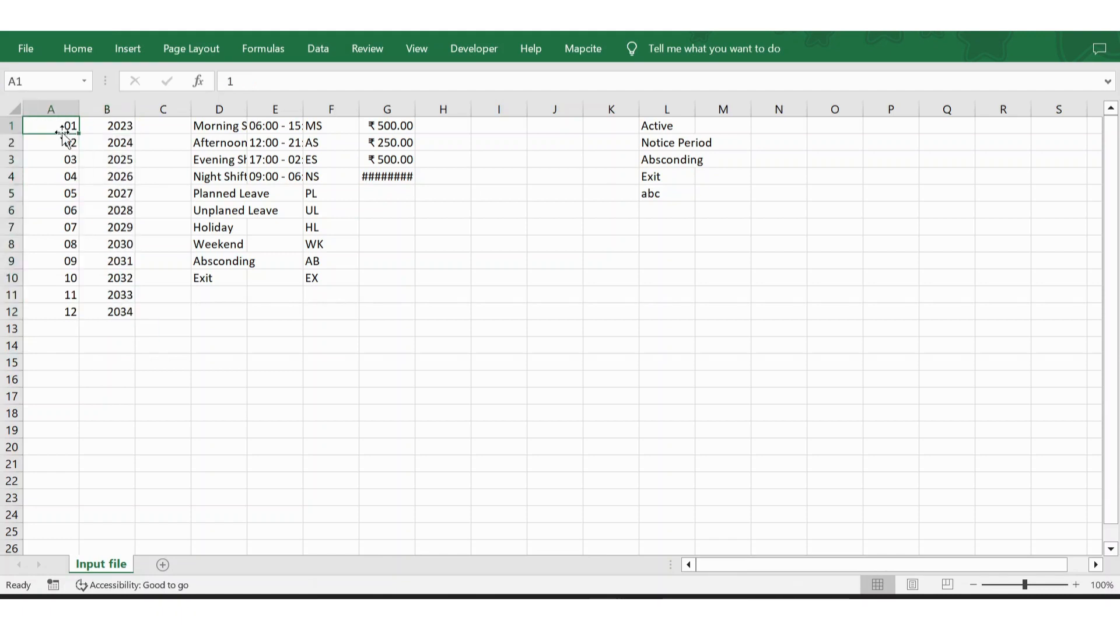
pyautogui.hotkey('ctrl', 'shift', 'Down')
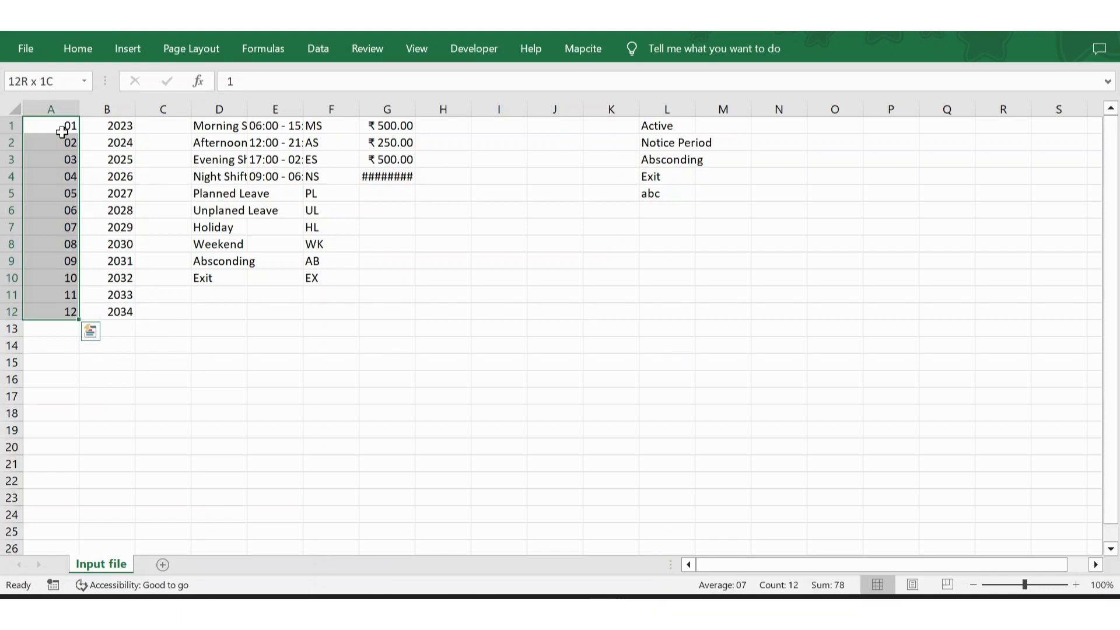
# Auto-fit the widths of columns D and E to the shift names and shift timings
pyautogui.hotkey('ctrl', 'Right')
pyautogui.hotkey('ctrl', 'Right')
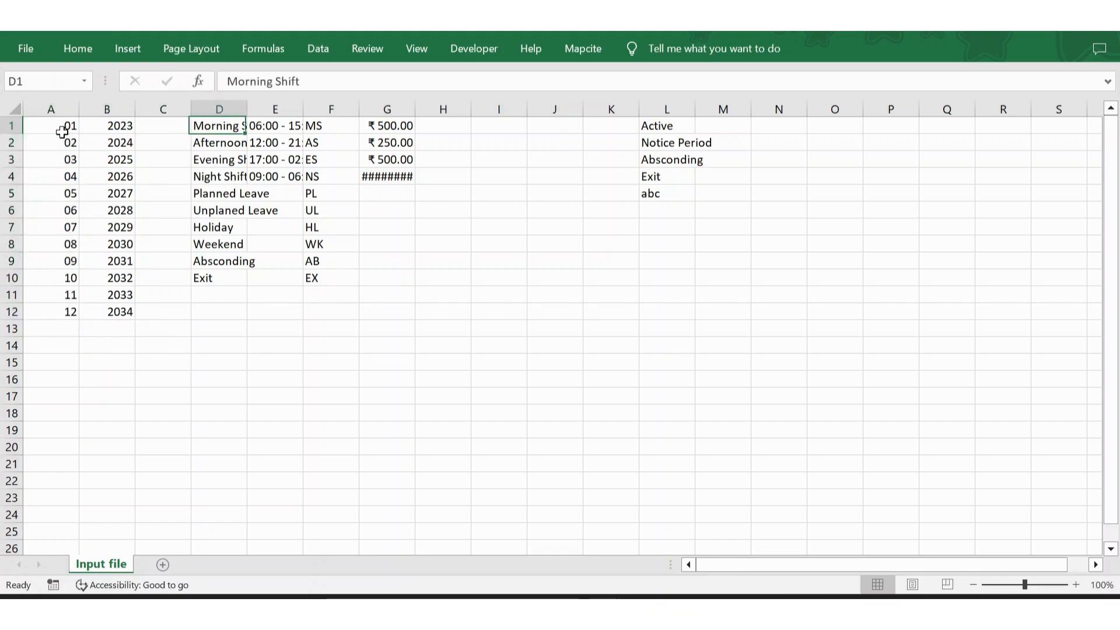
pyautogui.doubleClick(246, 109)
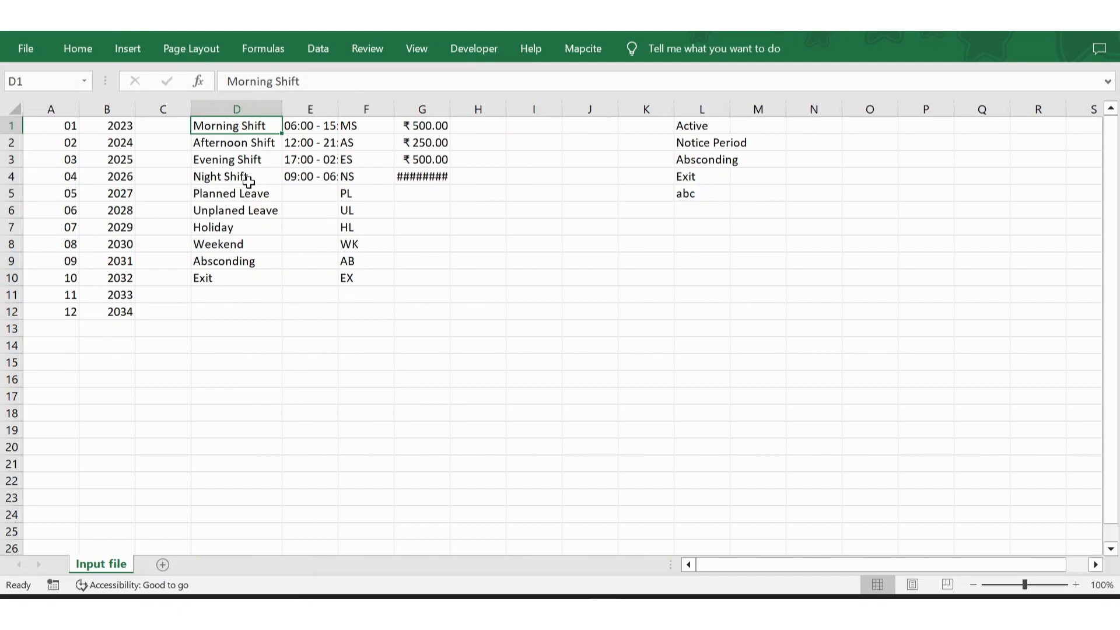
pyautogui.press('Down')
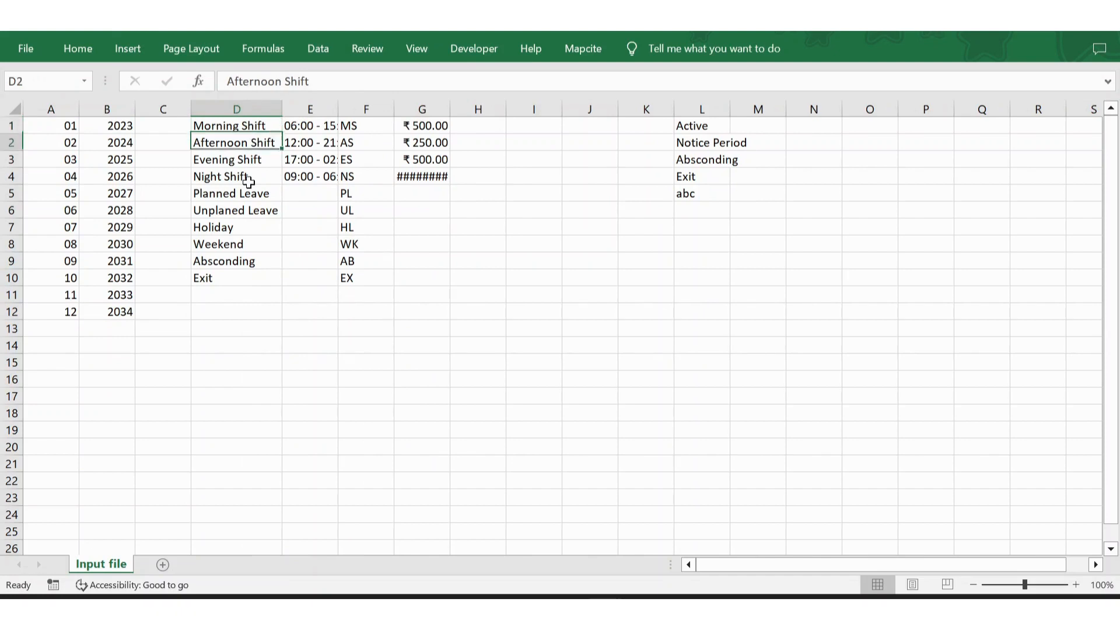
pyautogui.doubleClick(338, 109)
pyautogui.click(323, 129)
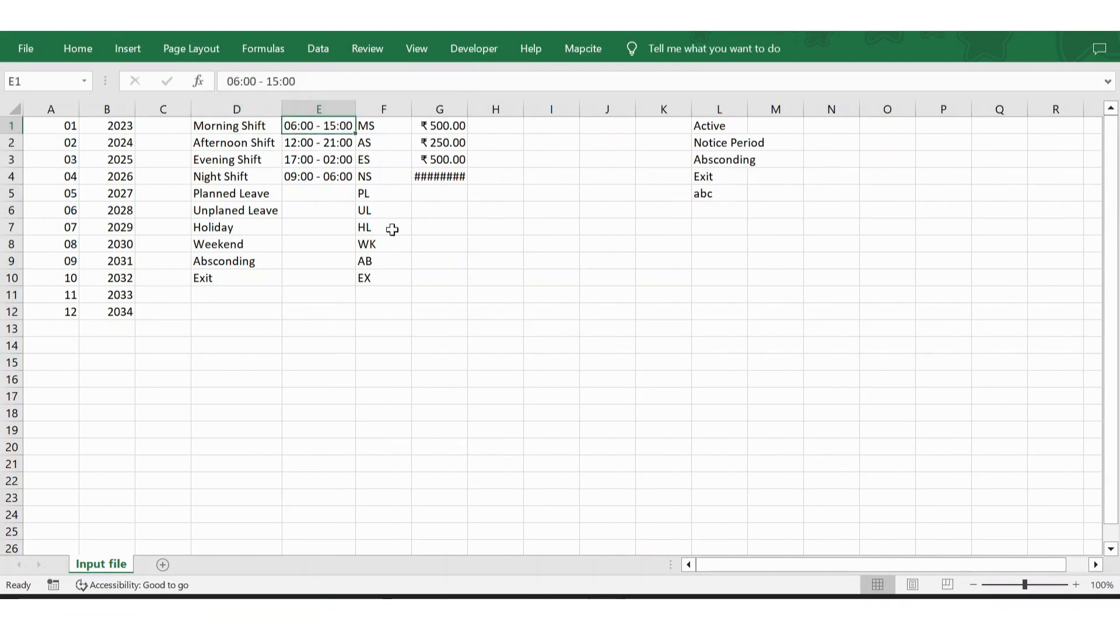
# Review the afternoon, evening and night shift names in column D together with their timings in column E
pyautogui.press('Down')
pyautogui.press('Left')
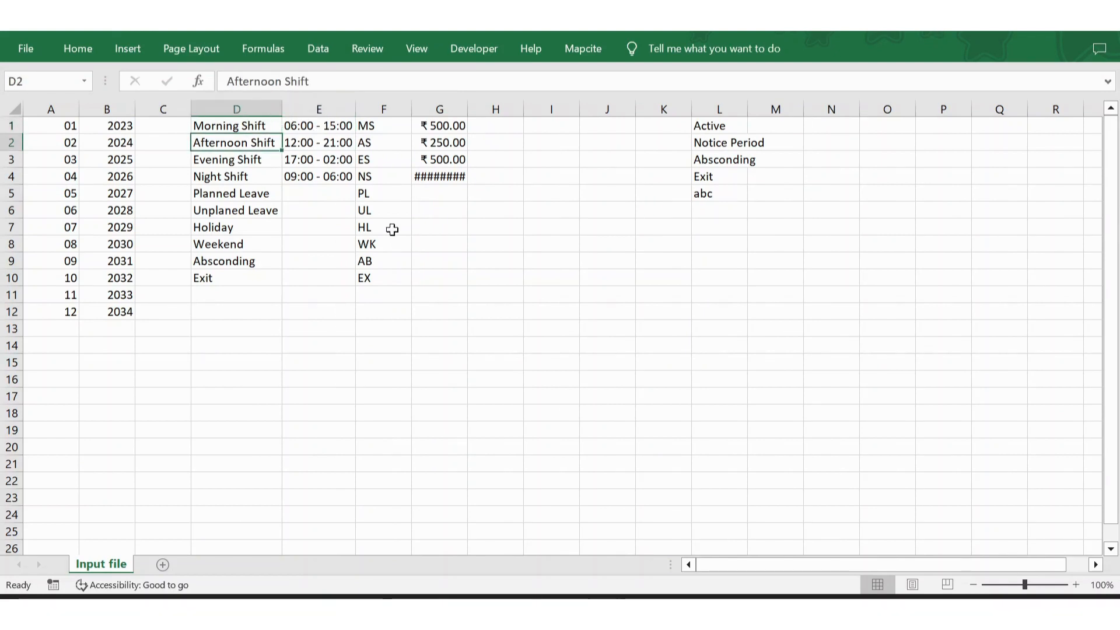
pyautogui.press('Right')
pyautogui.press('Down')
pyautogui.press('Left')
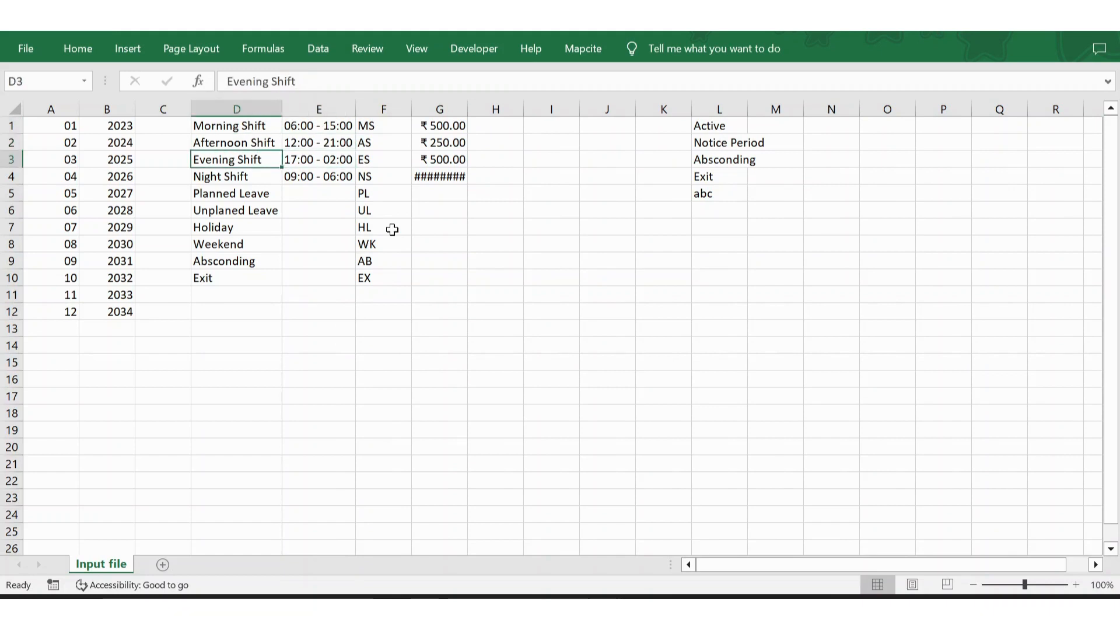
pyautogui.press('Right')
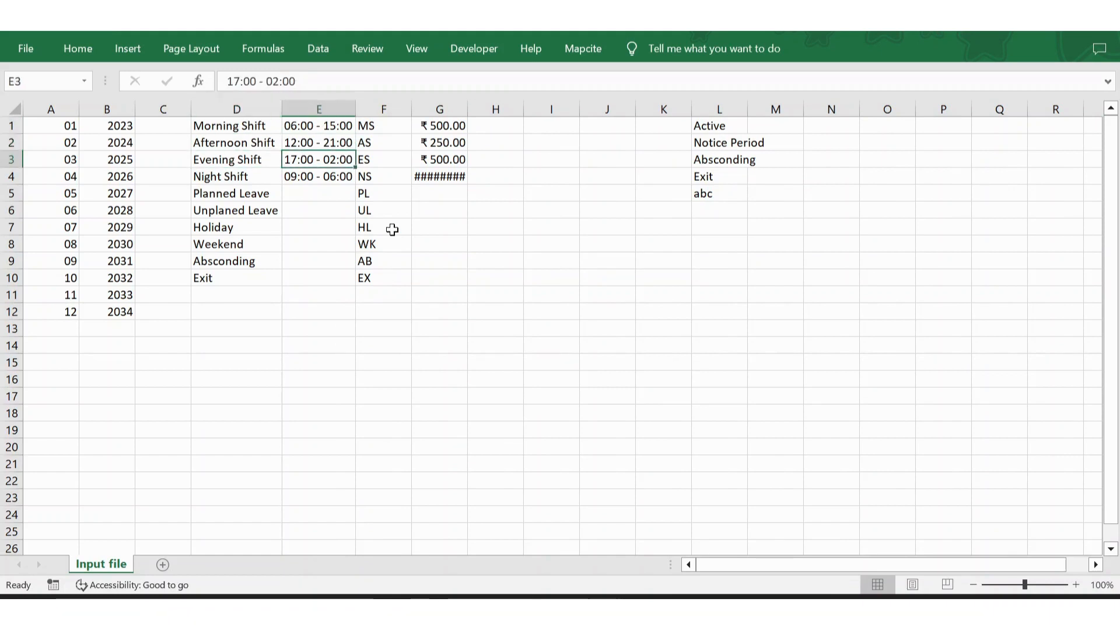
pyautogui.press('Down')
pyautogui.press('Left')
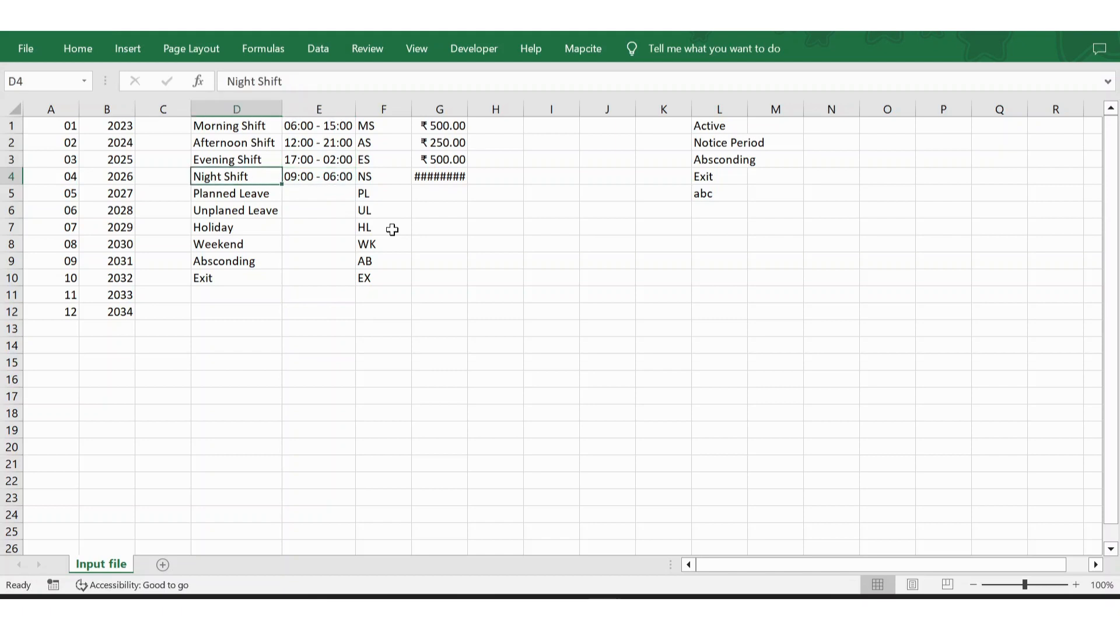
# Correct the Night Shift timing in E4 to 21:00 - 06:00
pyautogui.press('Right')
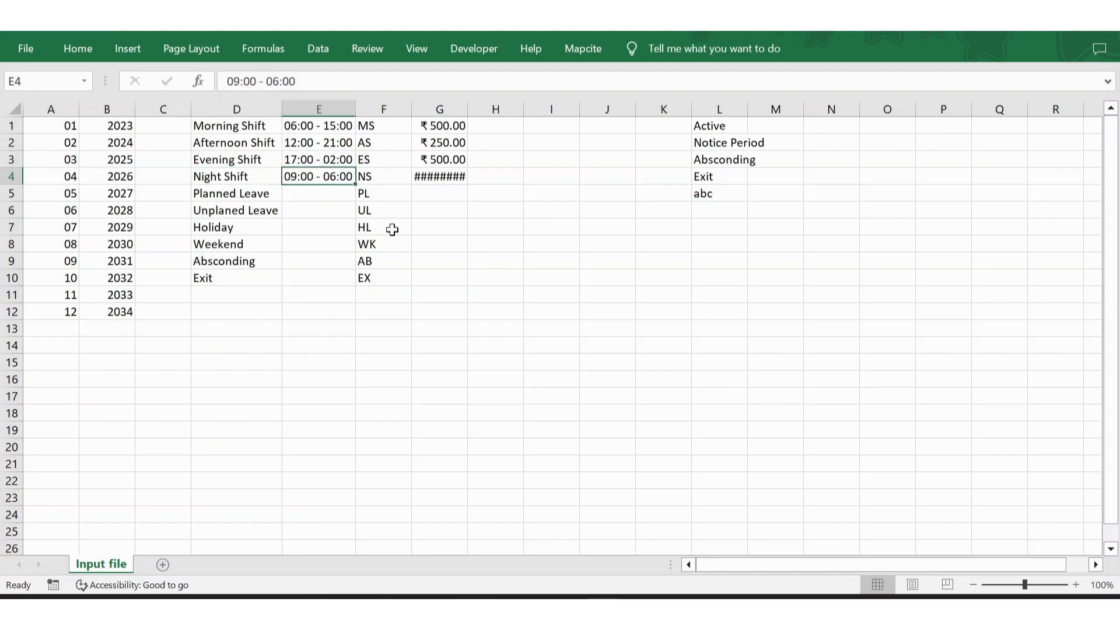
pyautogui.doubleClick(296, 176)
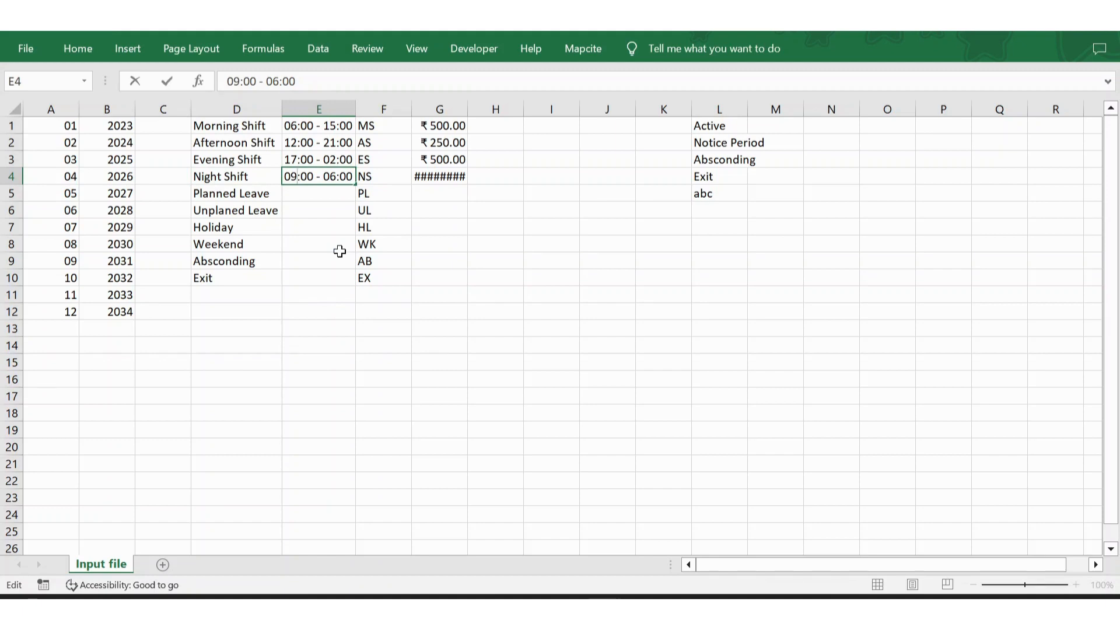
pyautogui.press('BackSpace')
pyautogui.press('BackSpace')
pyautogui.write('21')
pyautogui.press('Return')
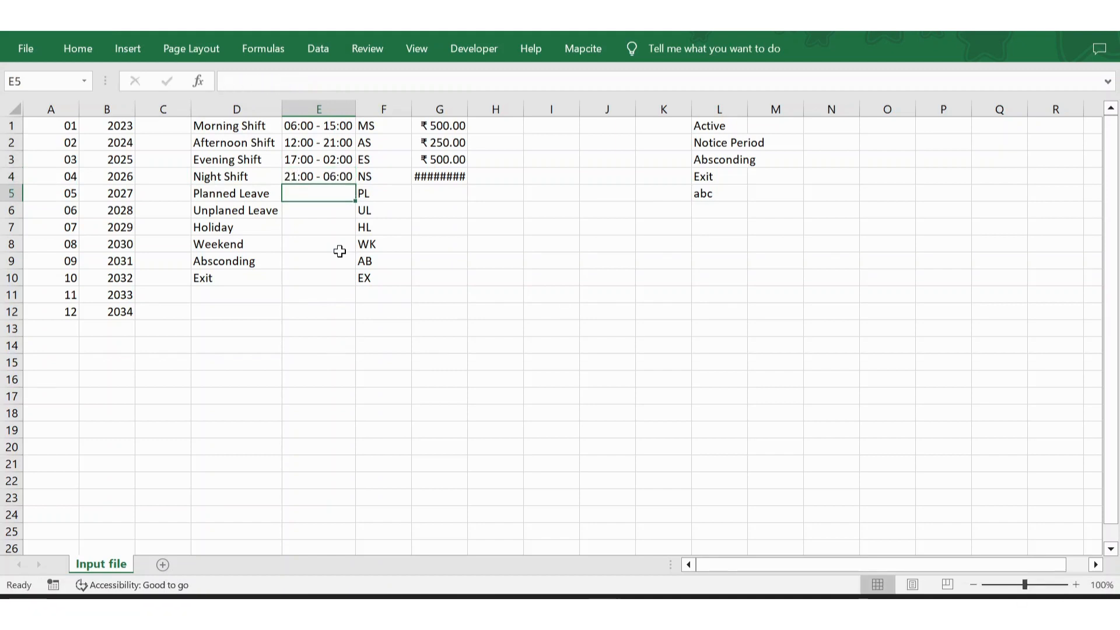
# Review the leave, holiday, weekend, absconding and exit categories listed in D5:D10
pyautogui.press('Left')
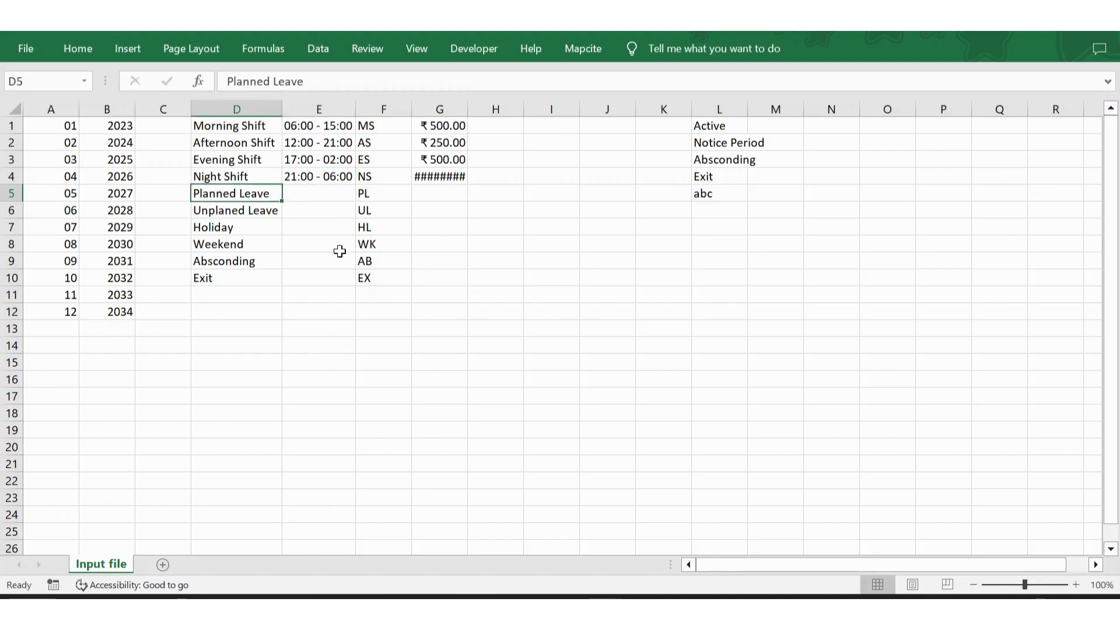
pyautogui.press('Down')
pyautogui.press('Down')
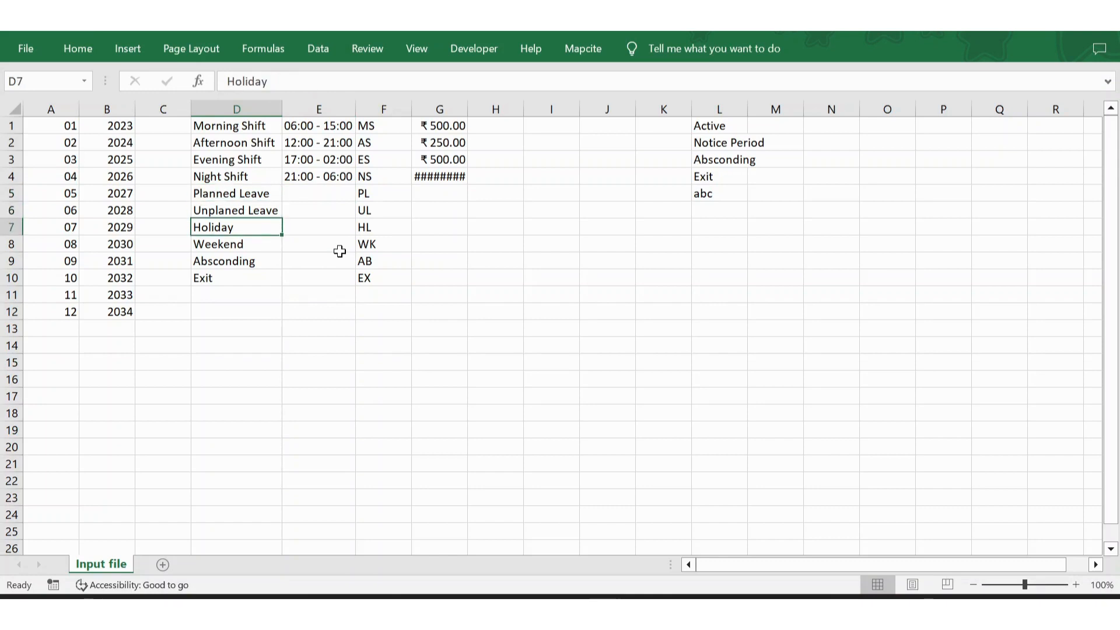
pyautogui.press('Down')
pyautogui.press('Down')
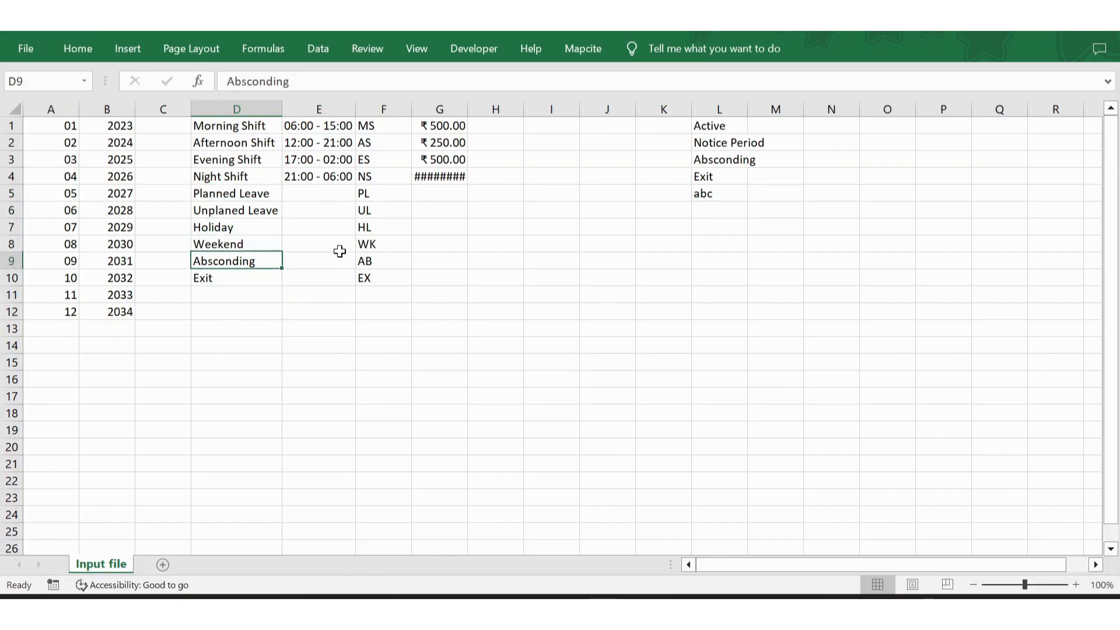
pyautogui.press('Down')
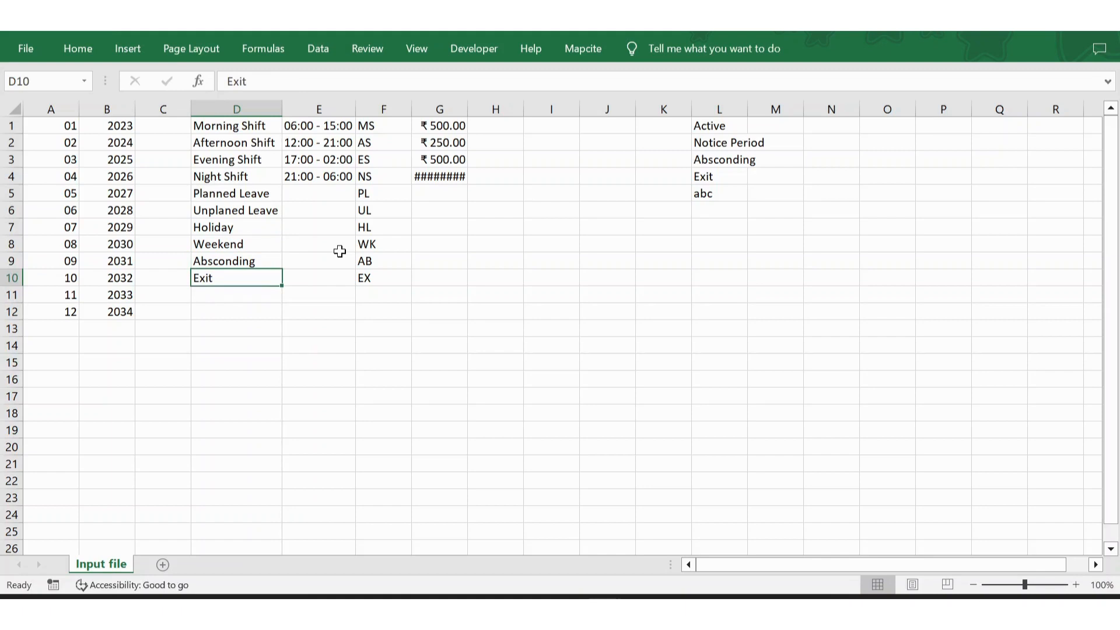
pyautogui.press('Up')
pyautogui.hotkey('shift', 'space')
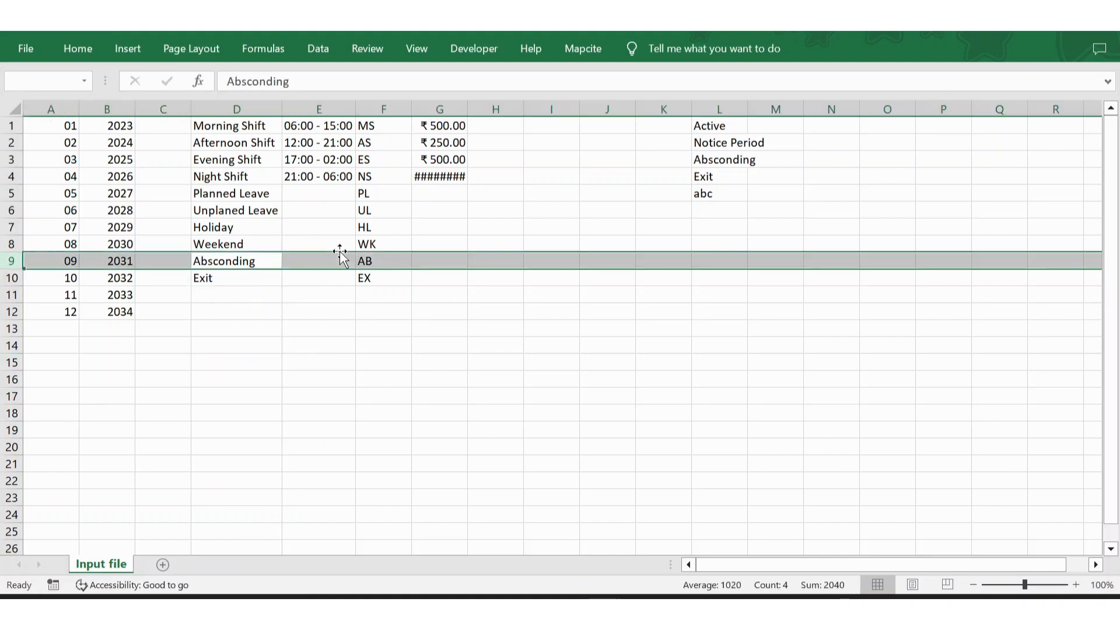
pyautogui.press('Left')
pyautogui.press('Right')
pyautogui.press('Down')
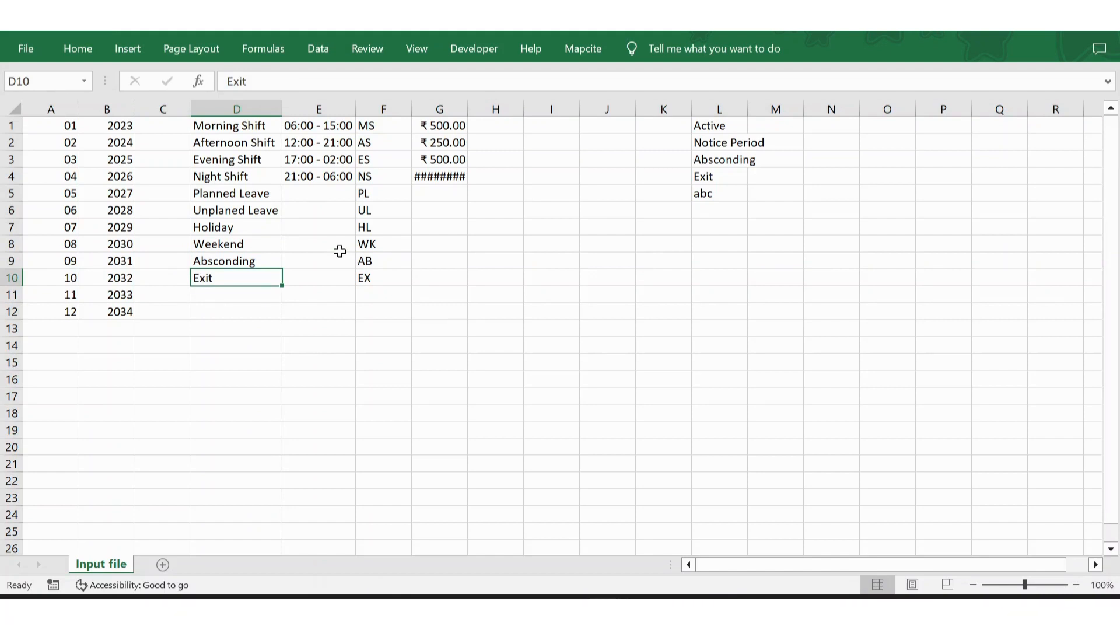
# Review the short codes in column F against the shift and leave names in column D
pyautogui.press('Right')
pyautogui.hotkey('ctrl', 'Up')
pyautogui.press('Up')
pyautogui.press('Up')
pyautogui.press('Up')
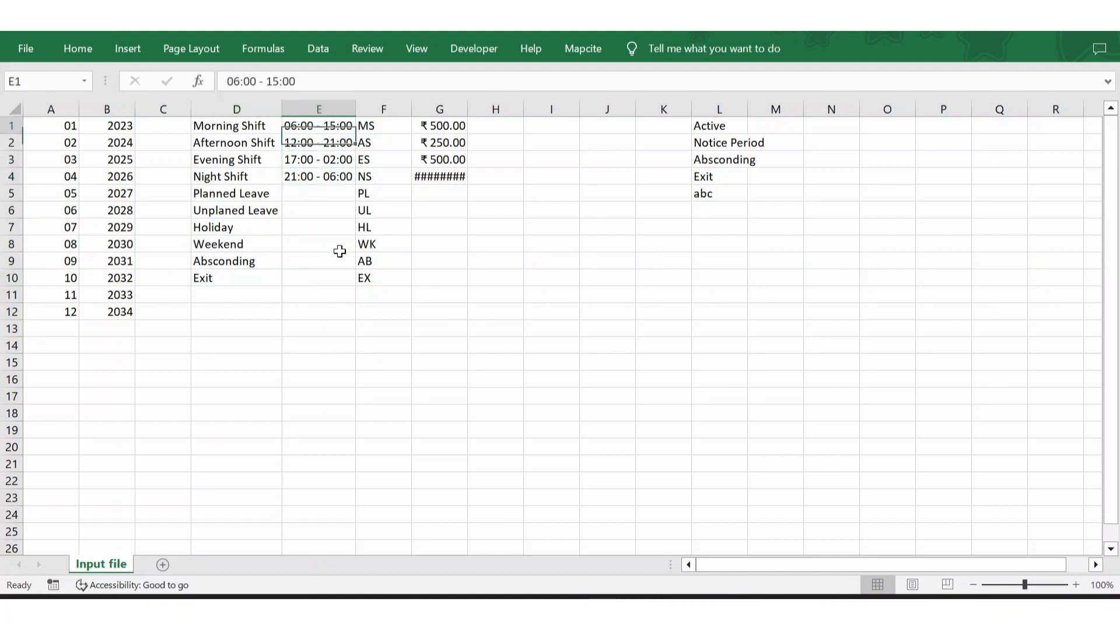
pyautogui.press('Escape')
pyautogui.press('Right')
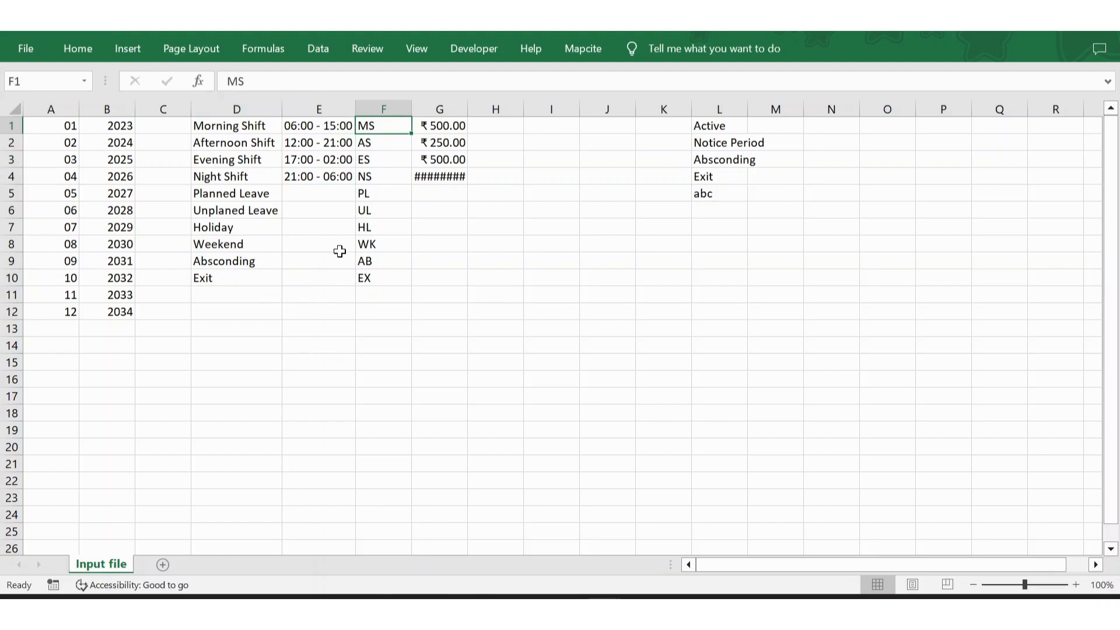
pyautogui.click(227, 127)
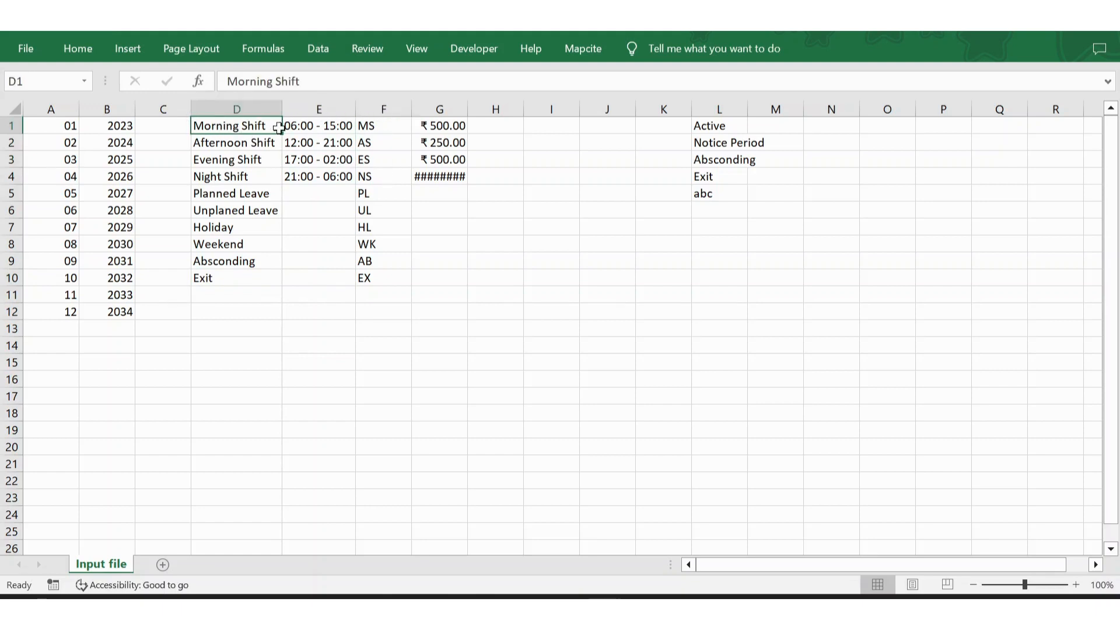
pyautogui.click(385, 126)
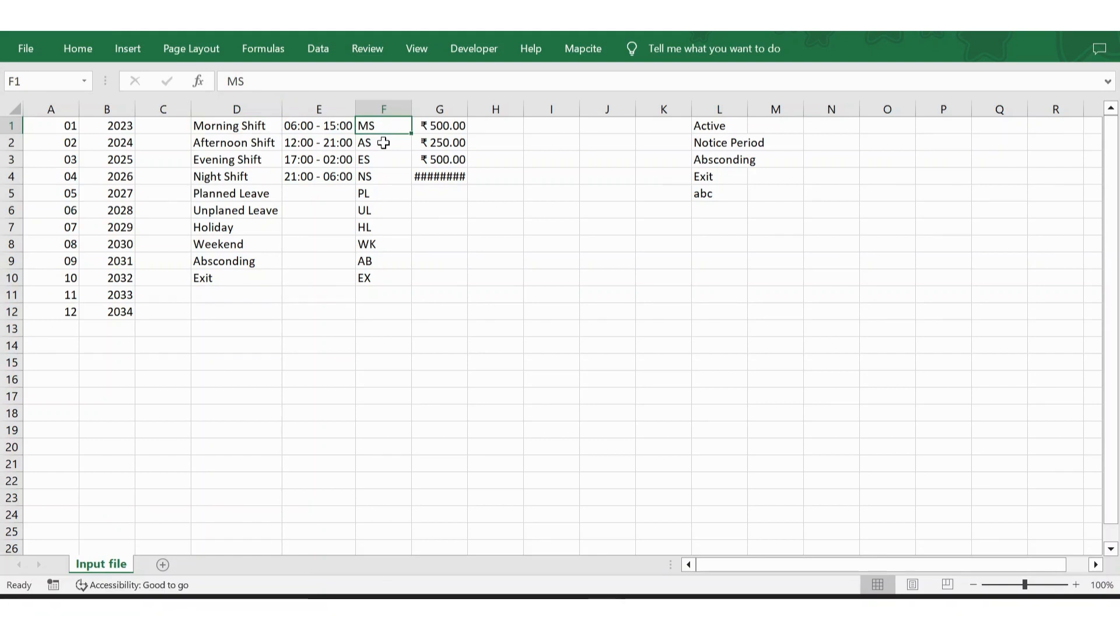
pyautogui.click(383, 142)
pyautogui.press('Down')
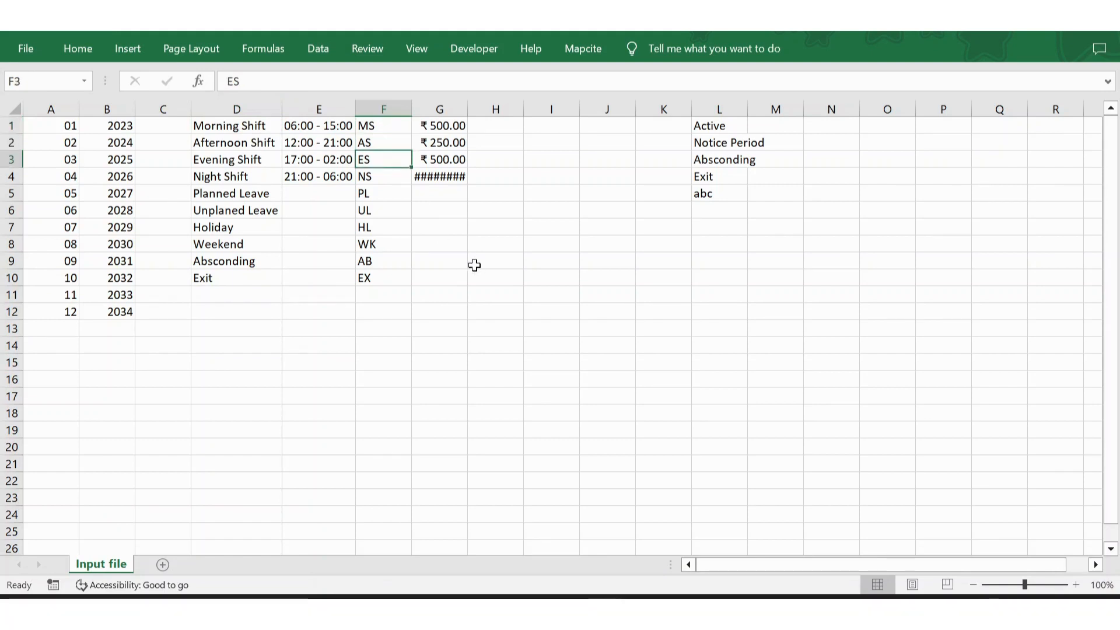
pyautogui.press('Down')
pyautogui.press('Down')
pyautogui.press('Down')
pyautogui.press('Down')
pyautogui.press('Down')
pyautogui.press('Down')
pyautogui.press('Down')
pyautogui.press('Down')
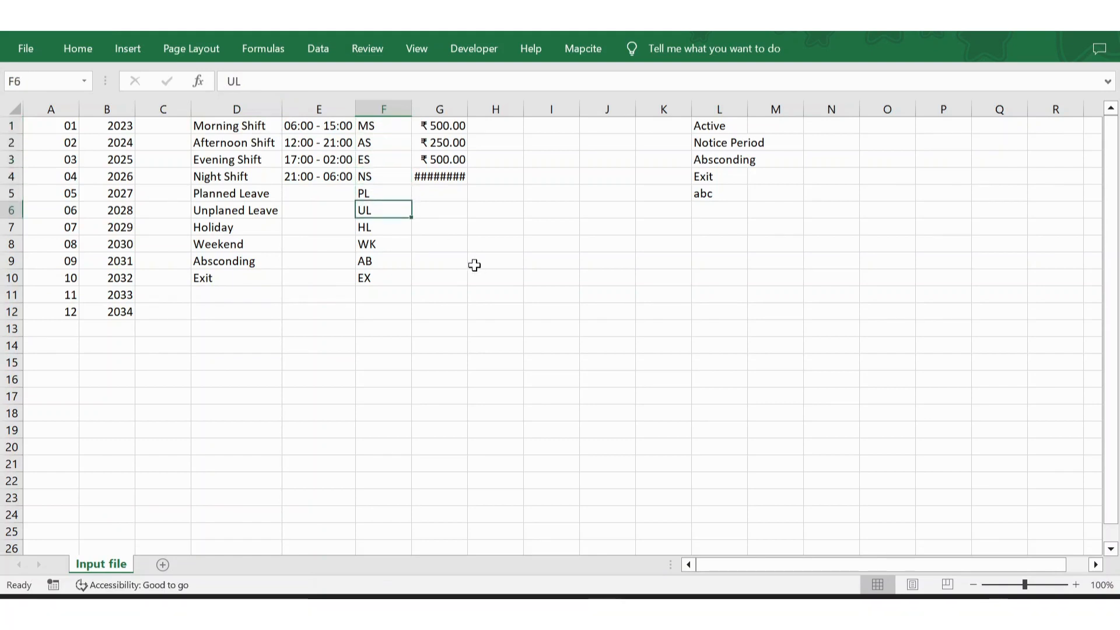
pyautogui.press('Up')
pyautogui.hotkey('ctrl', 'Up')
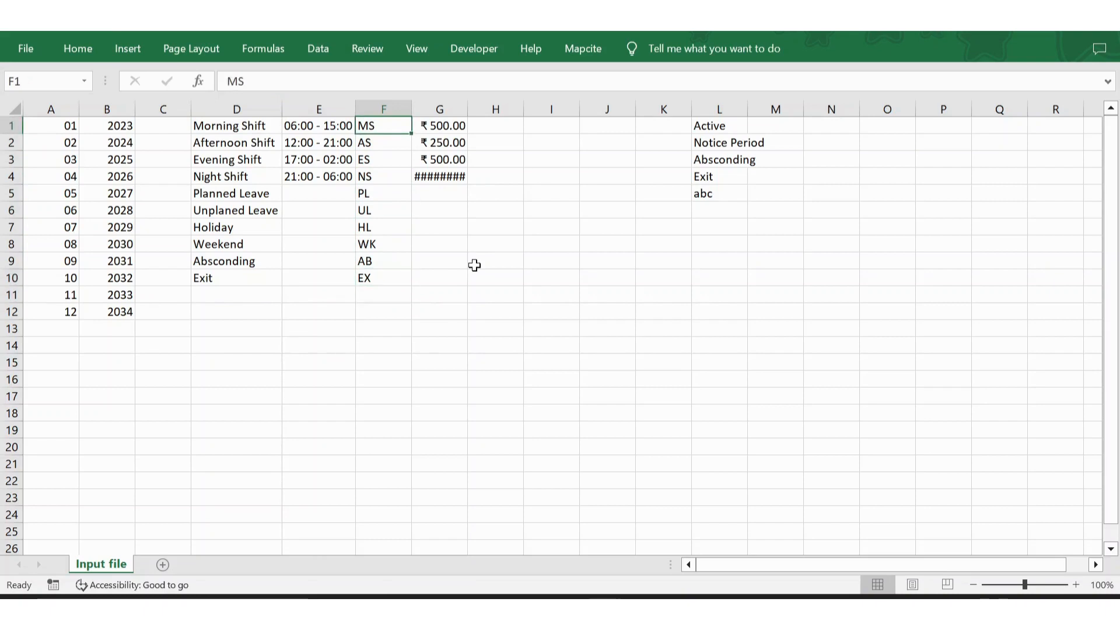
# Auto-fit the width of column G and check the allowance for each shift in G1:G4
pyautogui.doubleClick(464, 113)
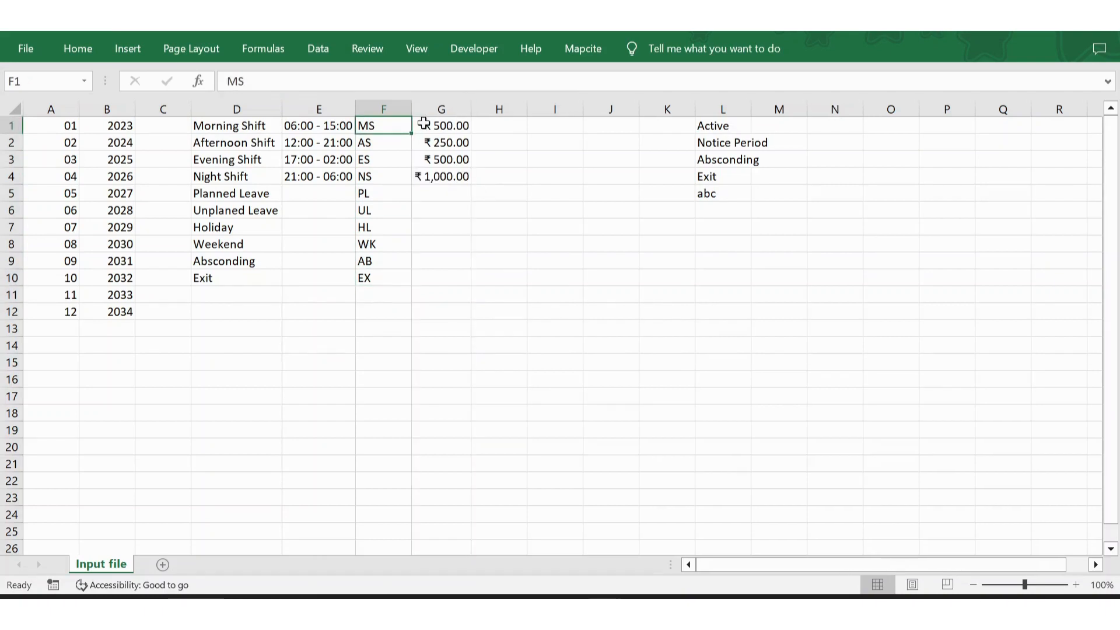
pyautogui.click(445, 128)
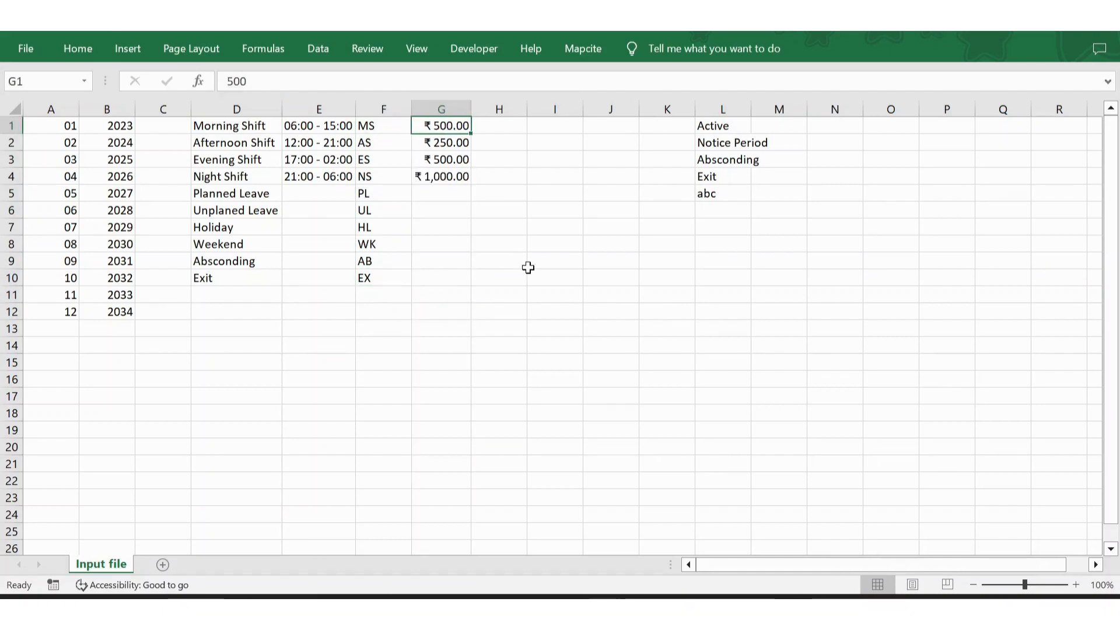
pyautogui.press('Down')
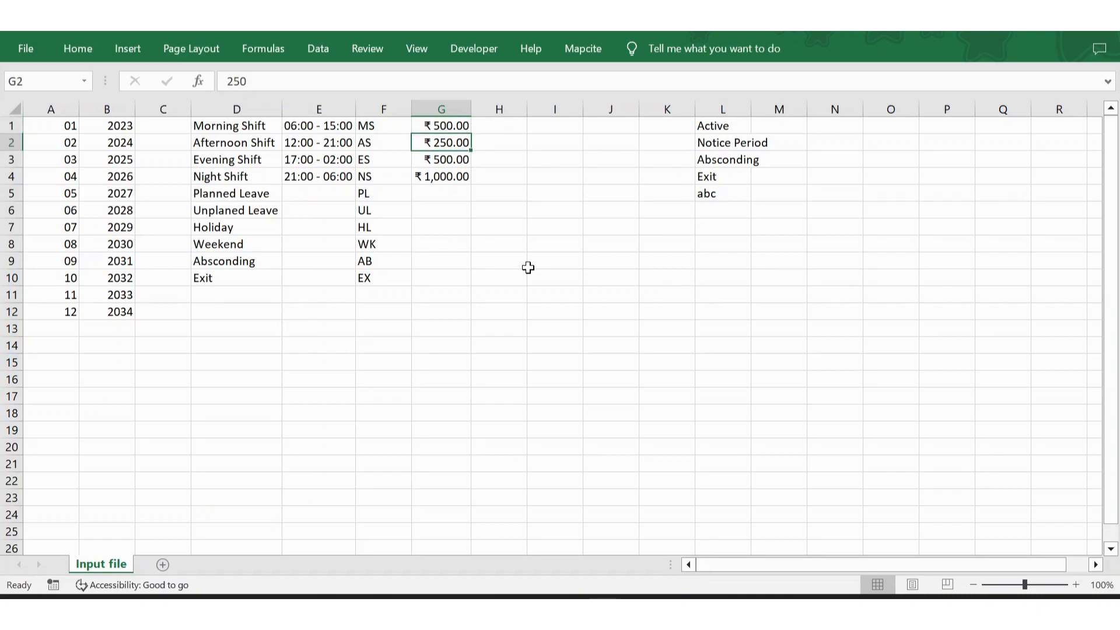
pyautogui.press('Down')
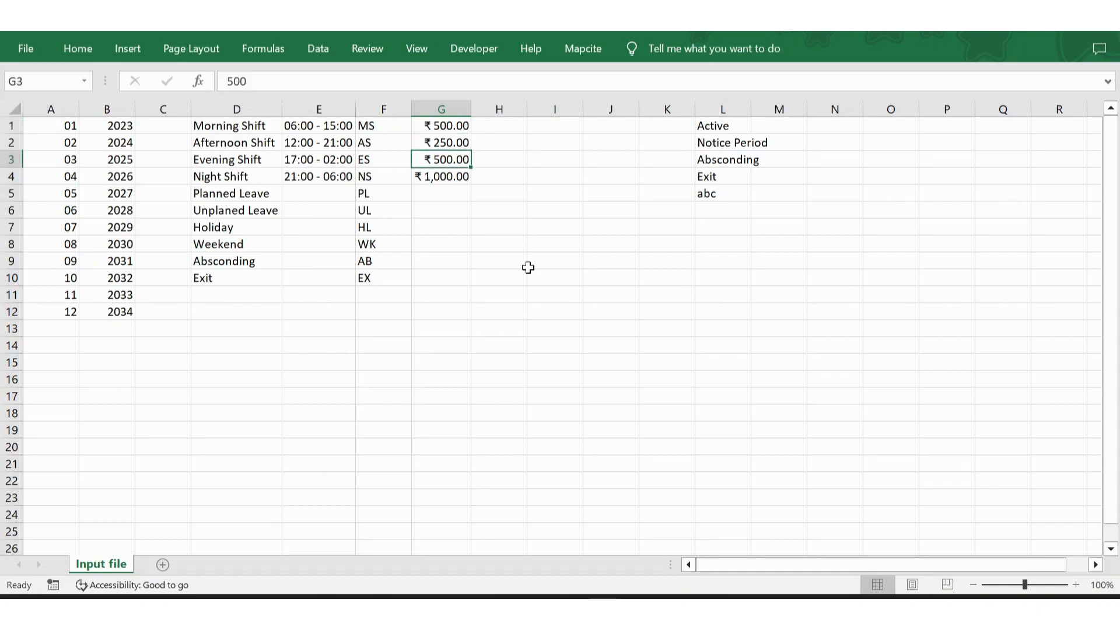
pyautogui.press('Down')
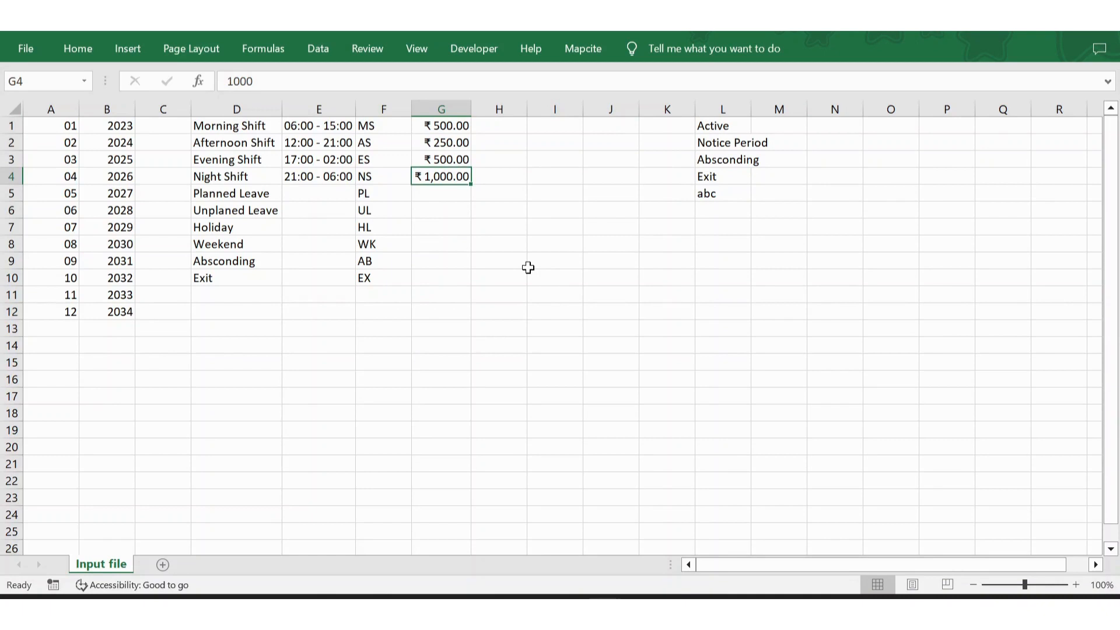
# Review the employee status list in column L and delete the stray abc entry from L5
pyautogui.click(727, 130)
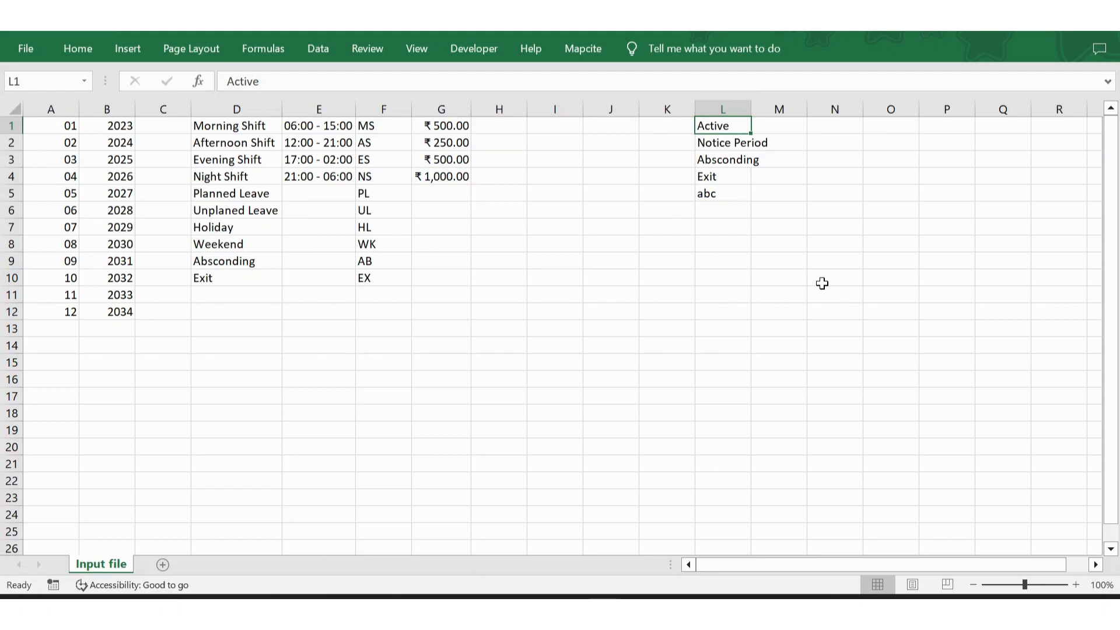
pyautogui.press('Down')
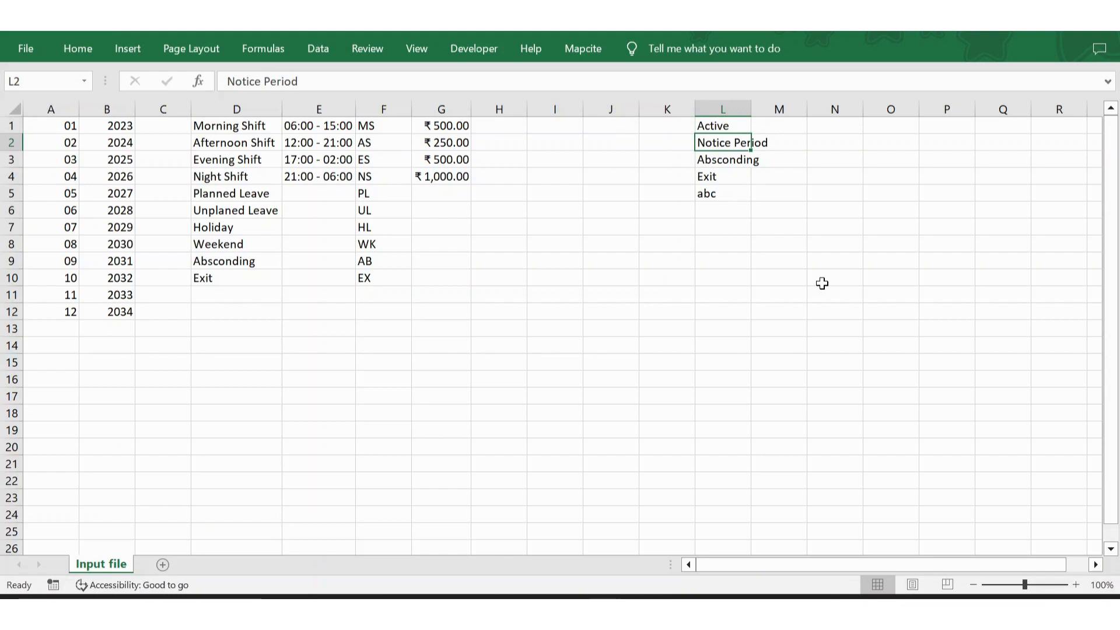
pyautogui.press('Down')
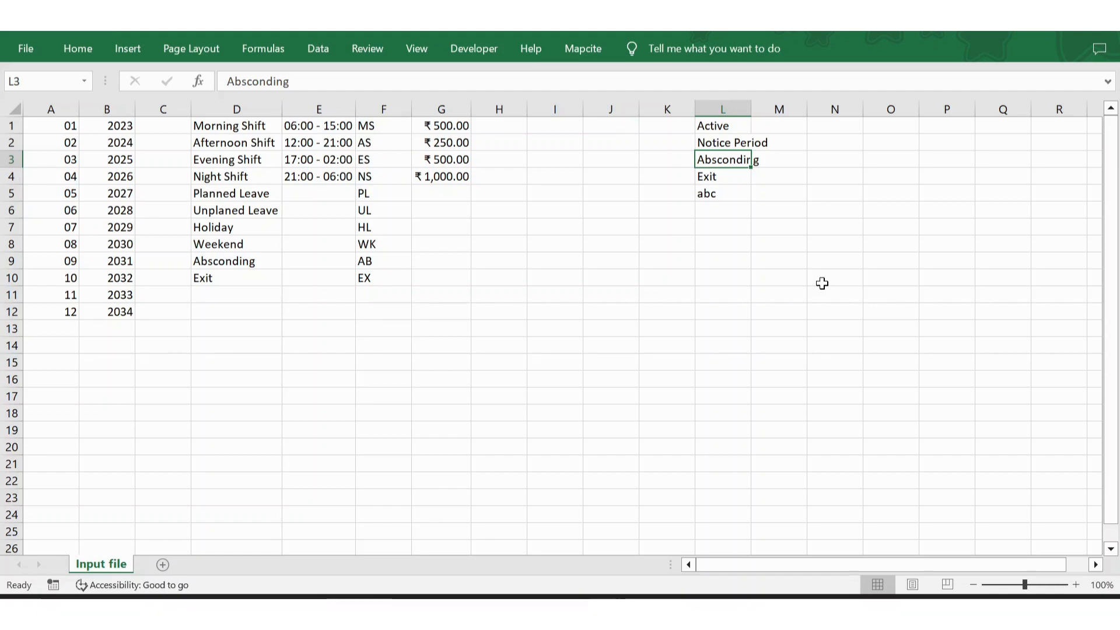
pyautogui.press('Down')
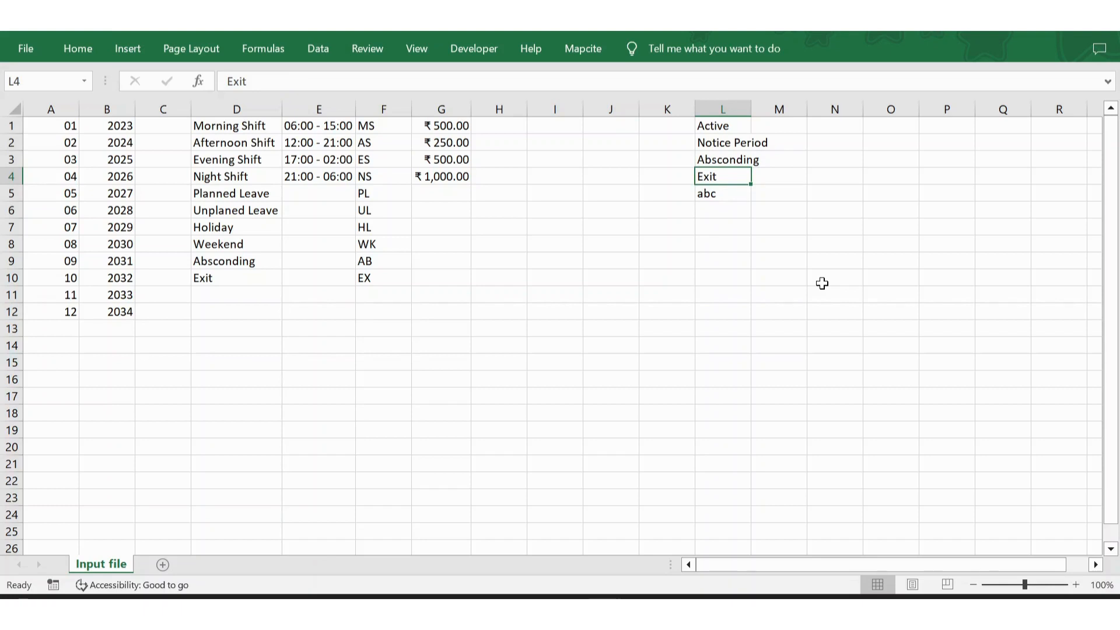
pyautogui.press('Down')
pyautogui.press('Delete')
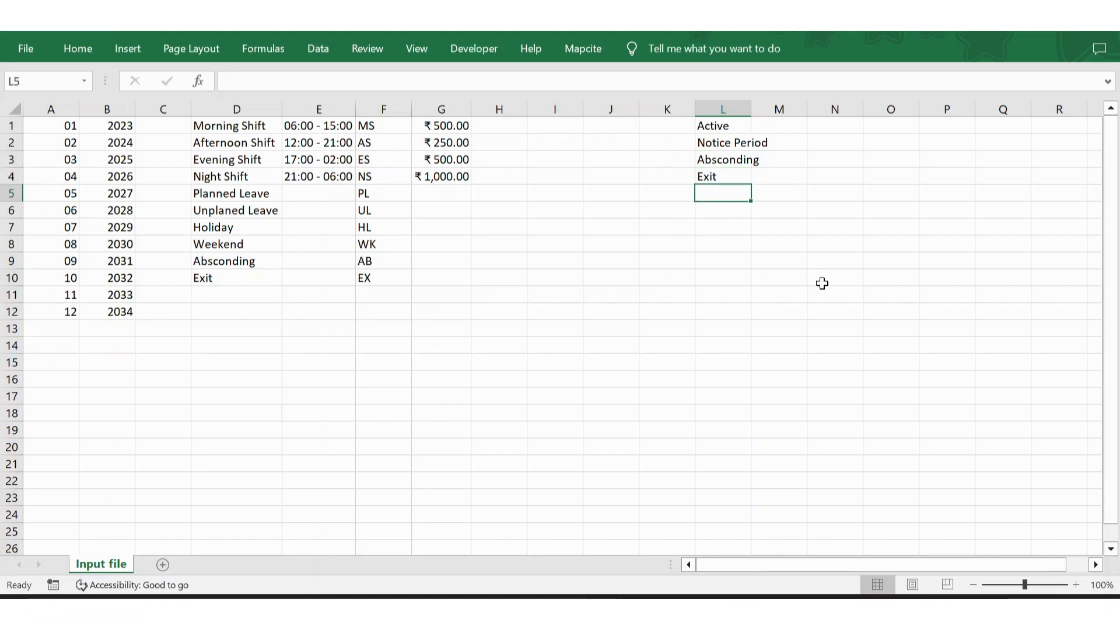
pyautogui.press('Up')
pyautogui.press('Up')
pyautogui.press('Up')
pyautogui.press('Up')
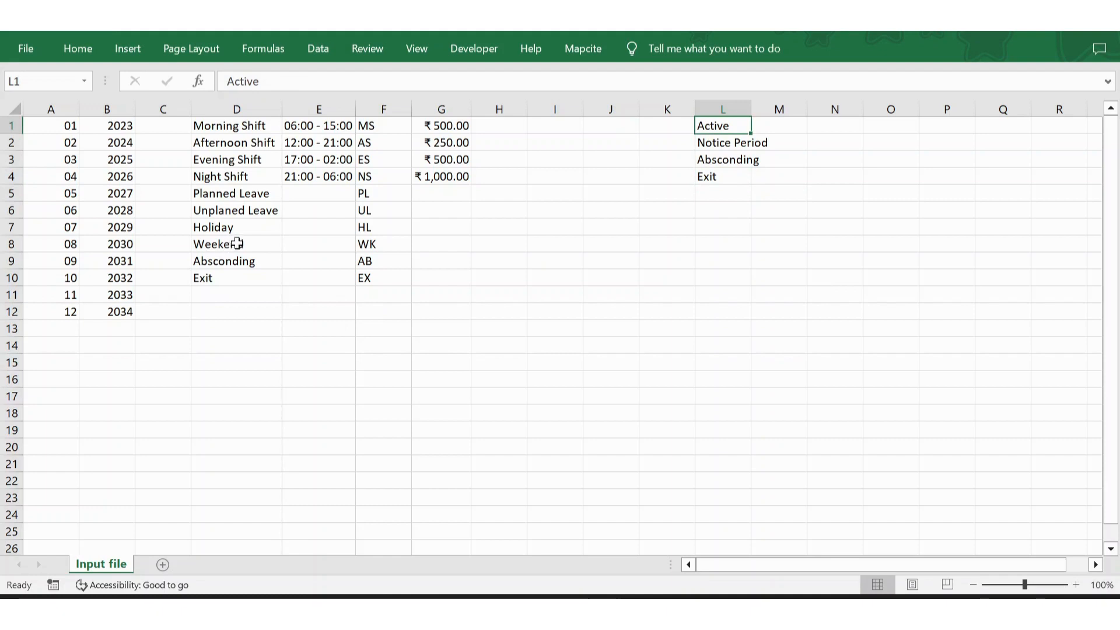
# Review the Input file lists once more across row 3, from the months in column A to the allowances in column G
pyautogui.click(96, 158)
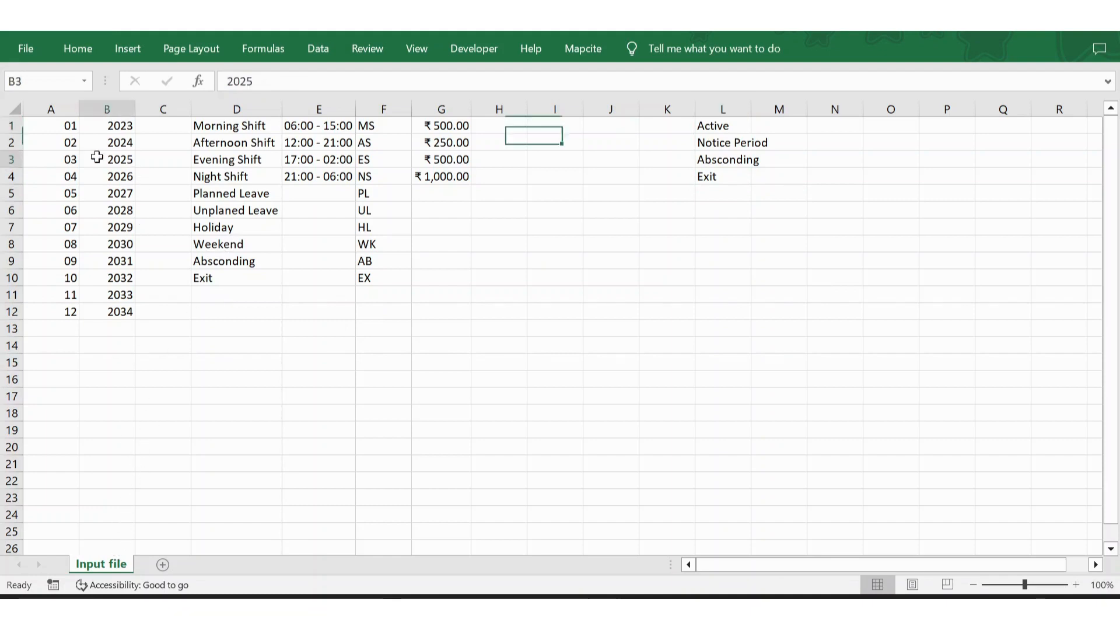
pyautogui.press('Left')
pyautogui.press('Right')
pyautogui.press('Right')
pyautogui.press('Right')
pyautogui.press('Right')
pyautogui.press('Right')
pyautogui.press('Right')
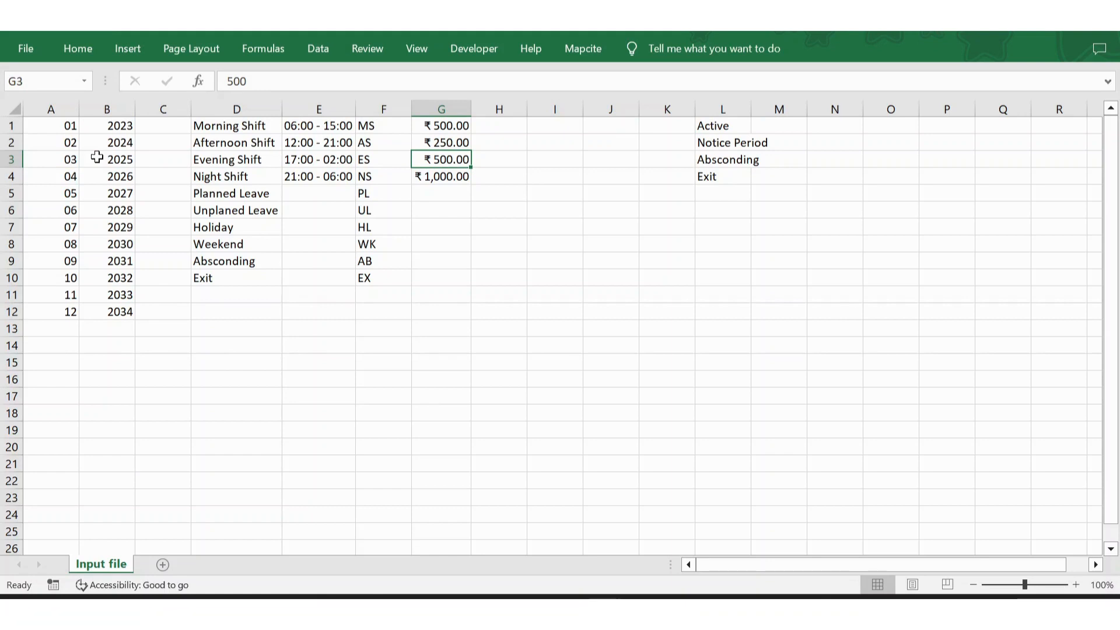
pyautogui.press('Left')
pyautogui.press('Left')
pyautogui.press('Left')
pyautogui.press('Left')
pyautogui.press('Left')
pyautogui.press('Left')
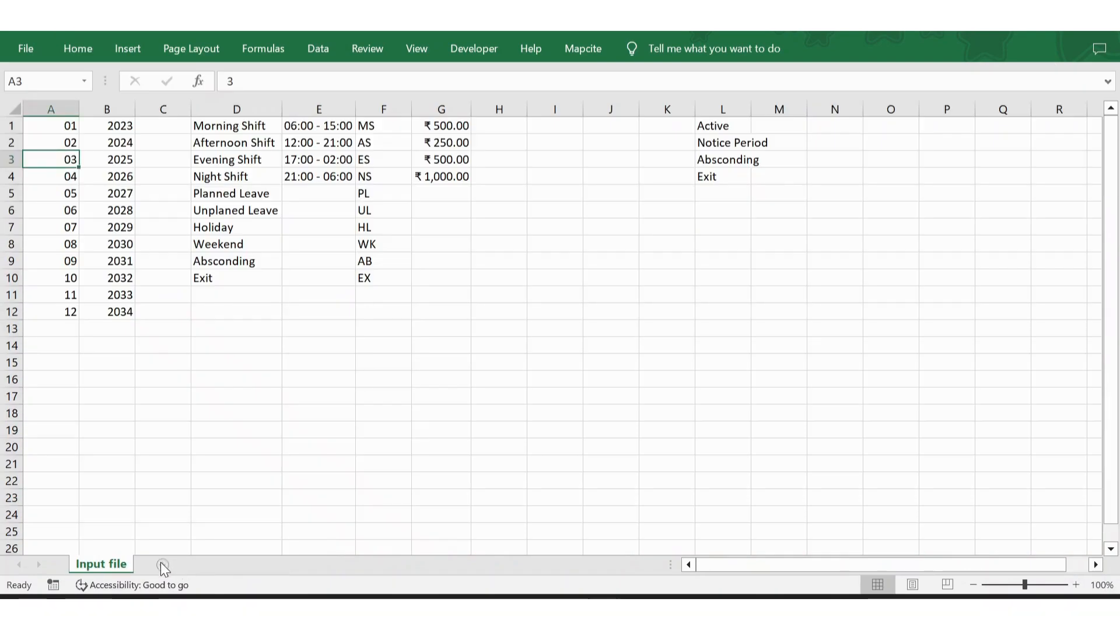
# Add a new blank worksheet after the Input file sheet
pyautogui.click(162, 564)
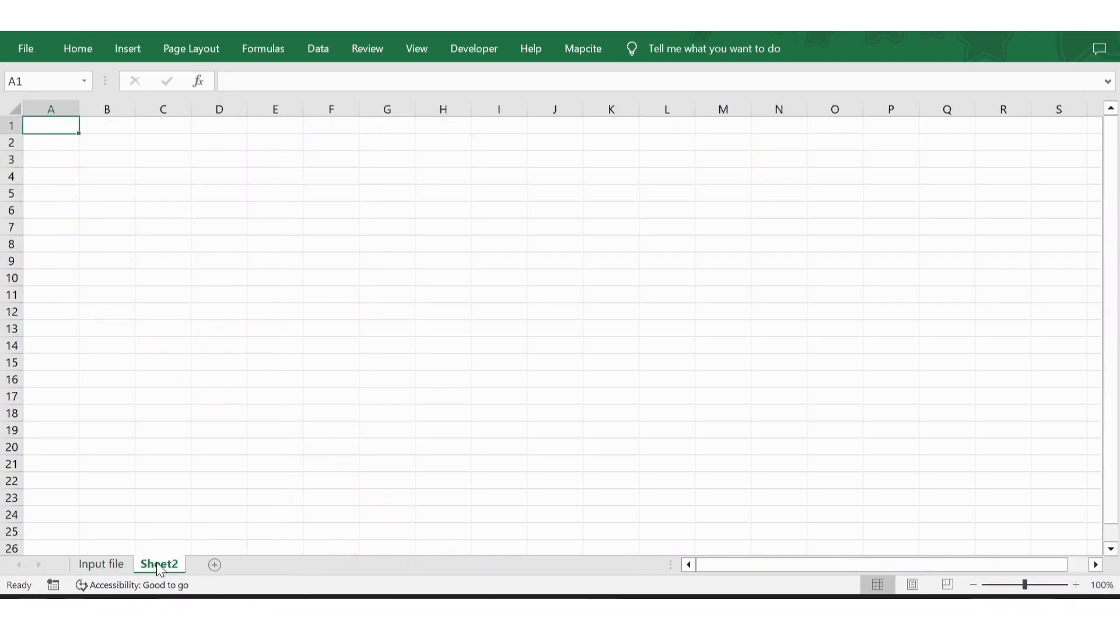
# Rename the new sheet as Detailed file and move it before the Input file sheet
pyautogui.doubleClick(156, 561)
pyautogui.write('Detailed file')
pyautogui.press('Return')
pyautogui.click(218, 493)
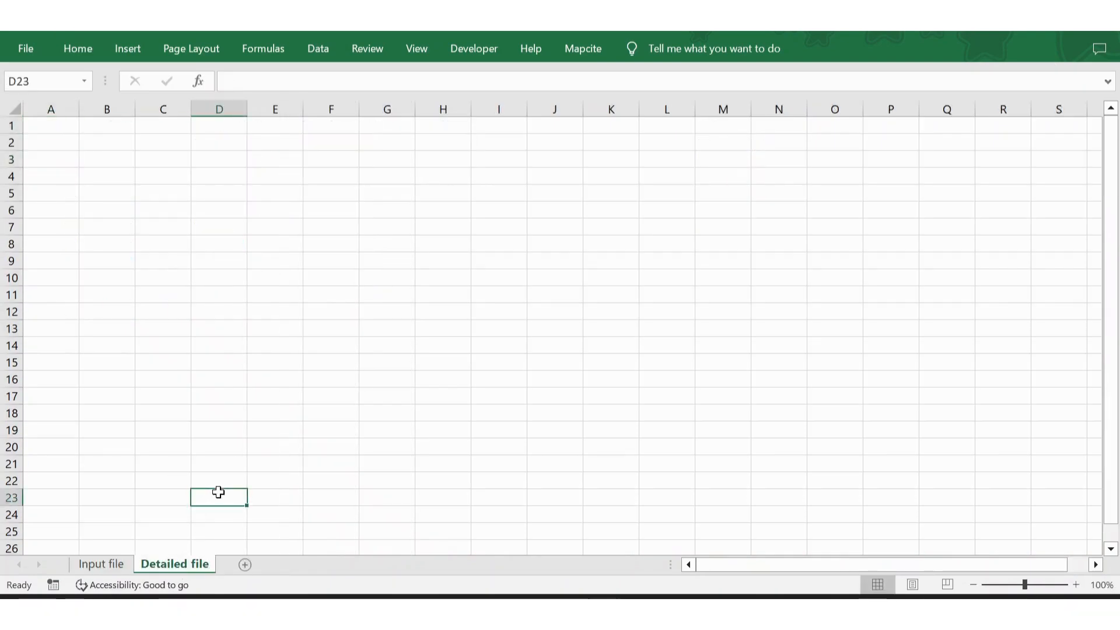
pyautogui.moveTo(179, 573); pyautogui.dragTo(105, 570)
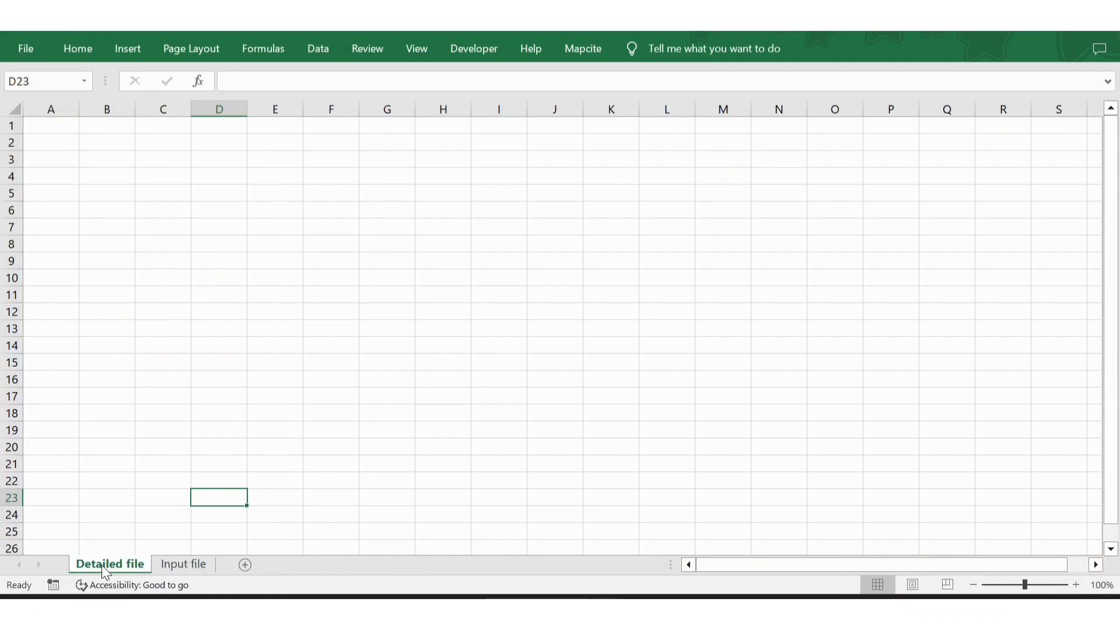
pyautogui.click(150, 414)
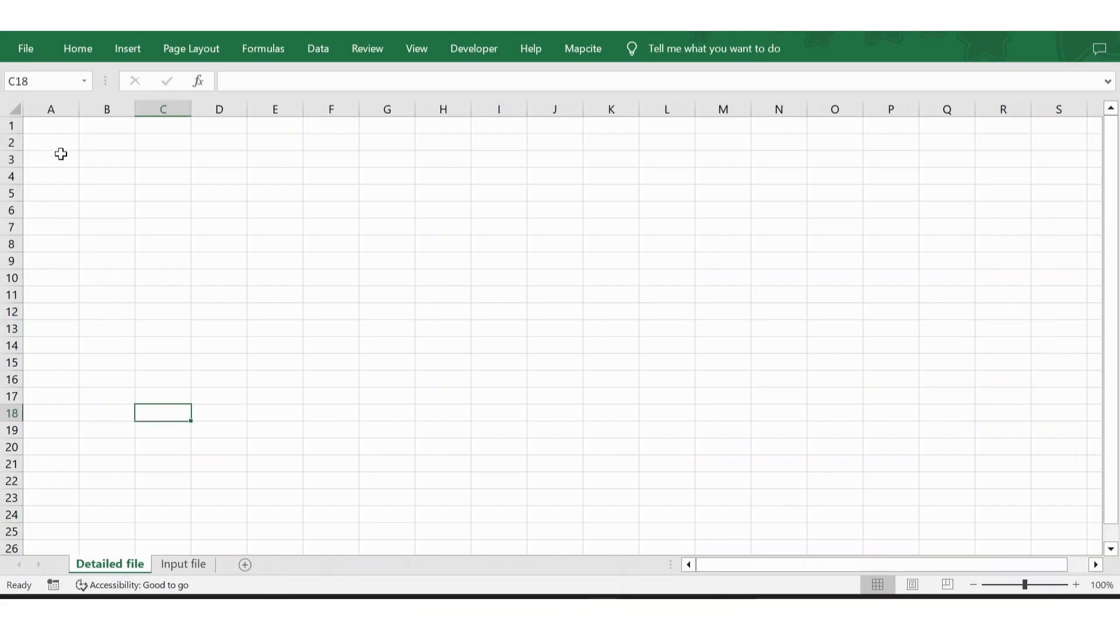
# Check the first column heading in the finished tracker and enter the heading Sl # in B5 of the new Detailed file
pyautogui.click(65, 156)
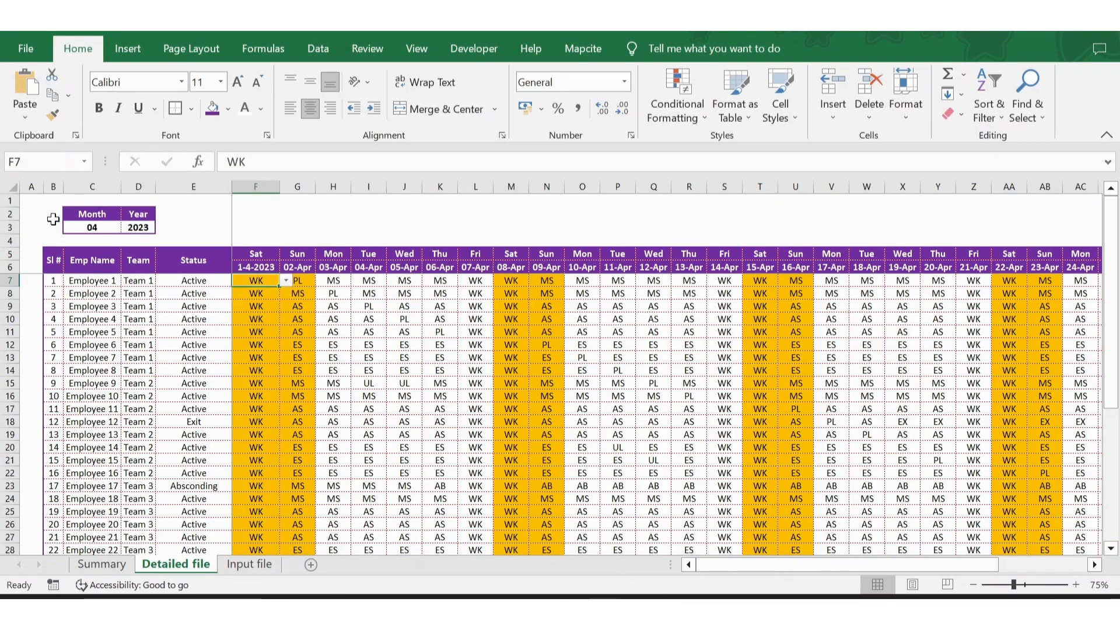
pyautogui.click(53, 260)
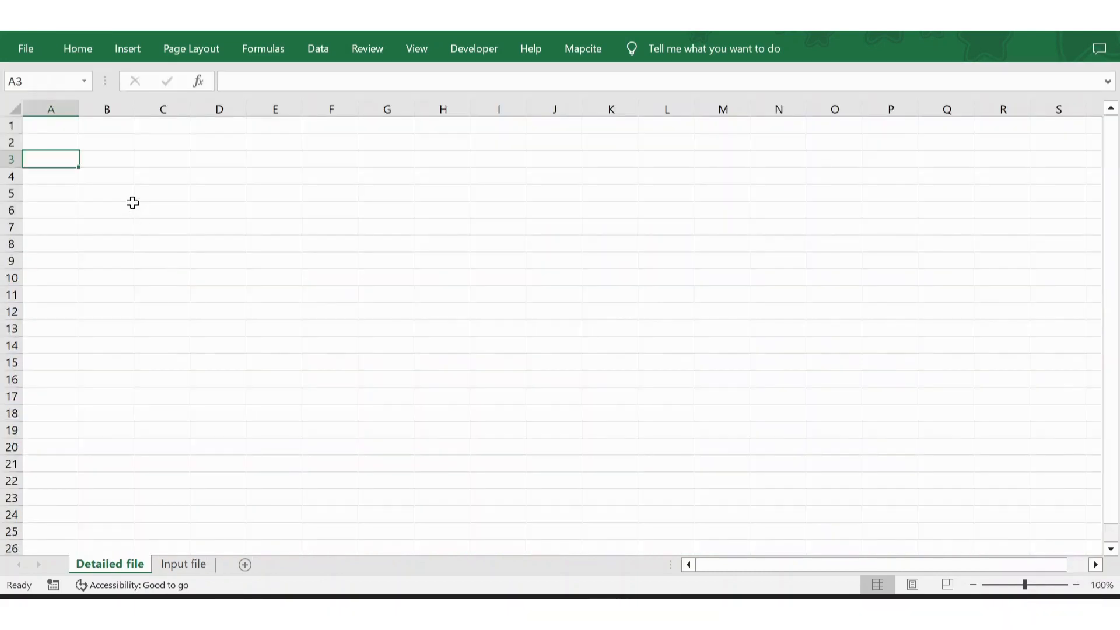
pyautogui.click(101, 190)
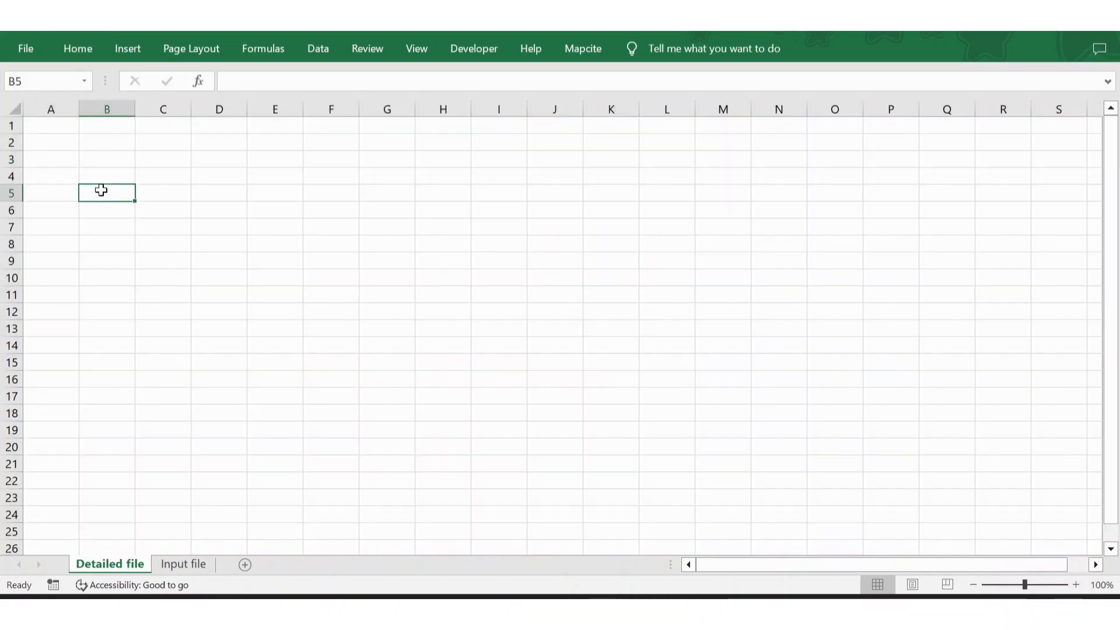
pyautogui.write('Sl #')
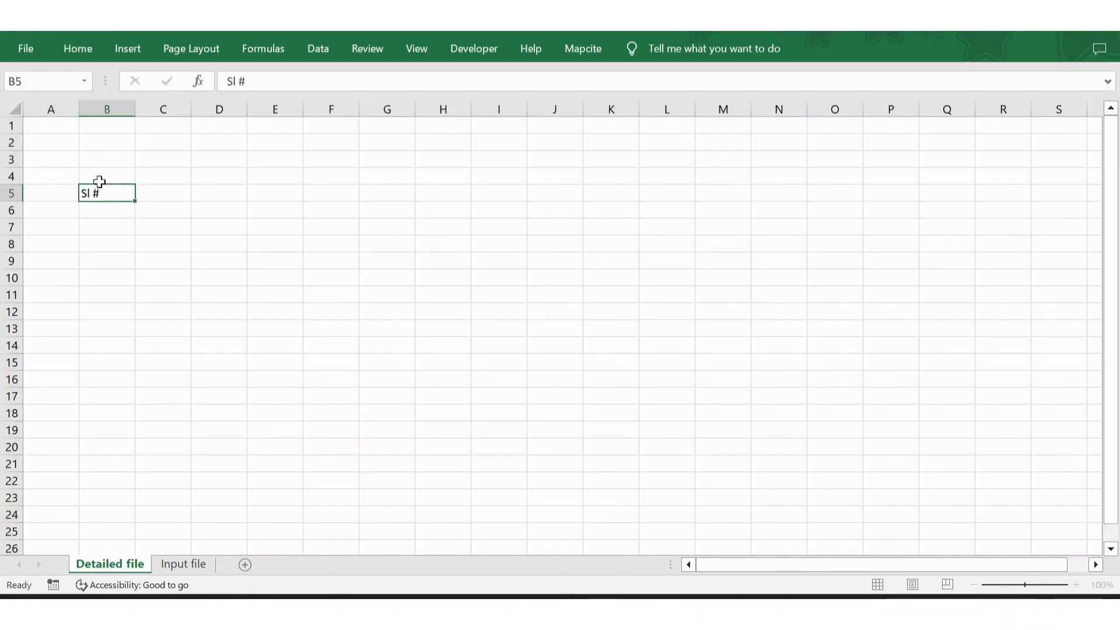
pyautogui.press('Return')
# Merge and center the Sl # heading across B5:B6, align it vertically to the middle, and keep the ribbon commands shown
pyautogui.click(99, 186)
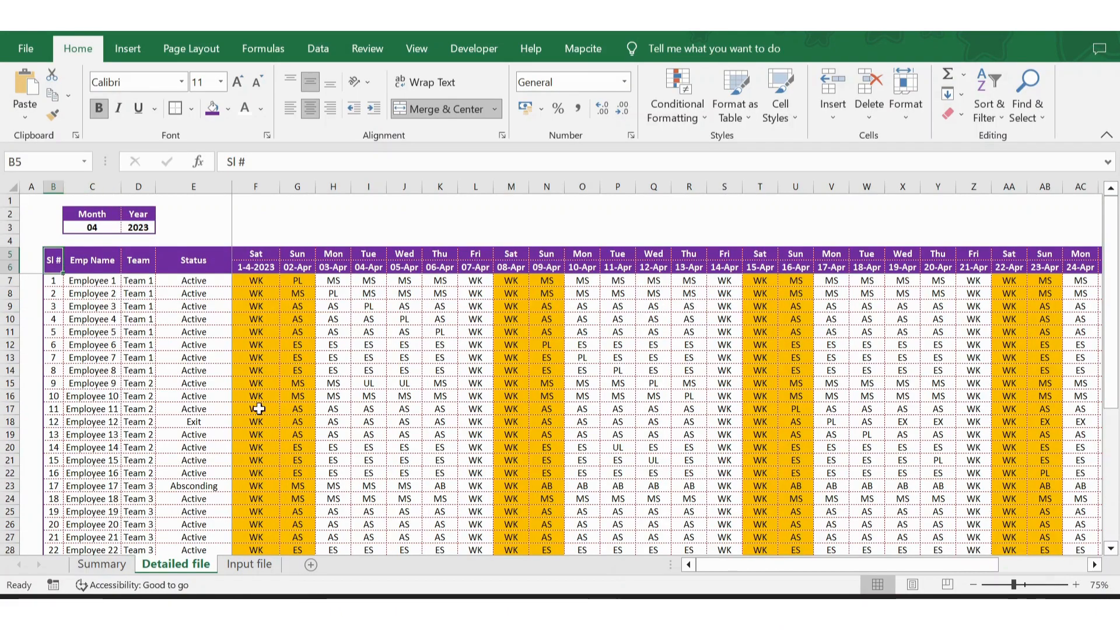
pyautogui.press('Left')
pyautogui.press('Right')
pyautogui.press('Down')
pyautogui.press('Up')
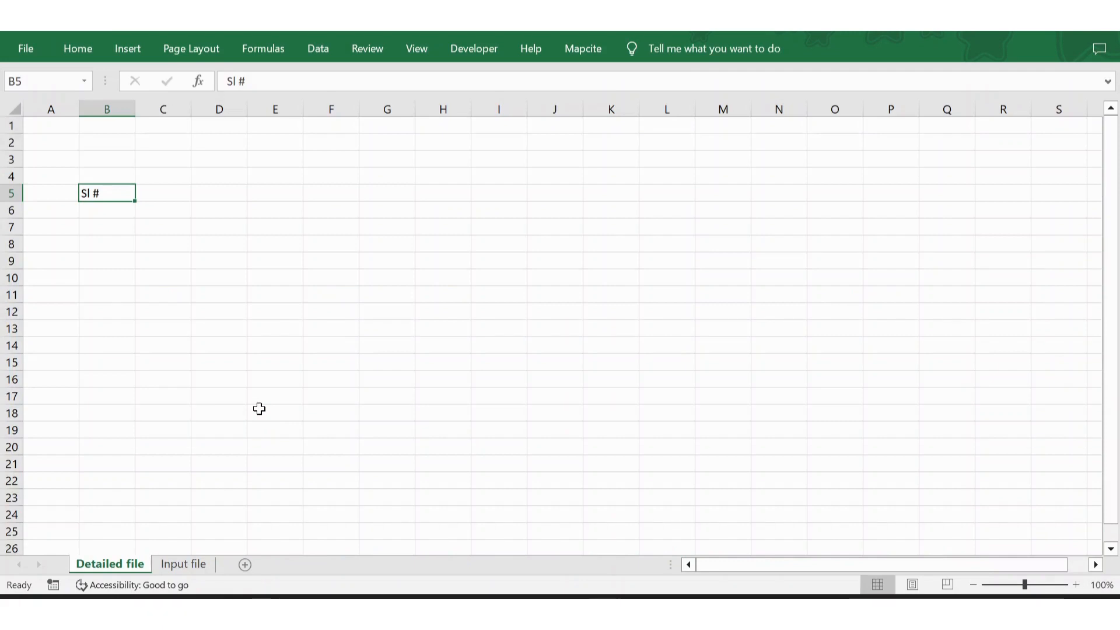
pyautogui.hotkey('shift', 'Down')
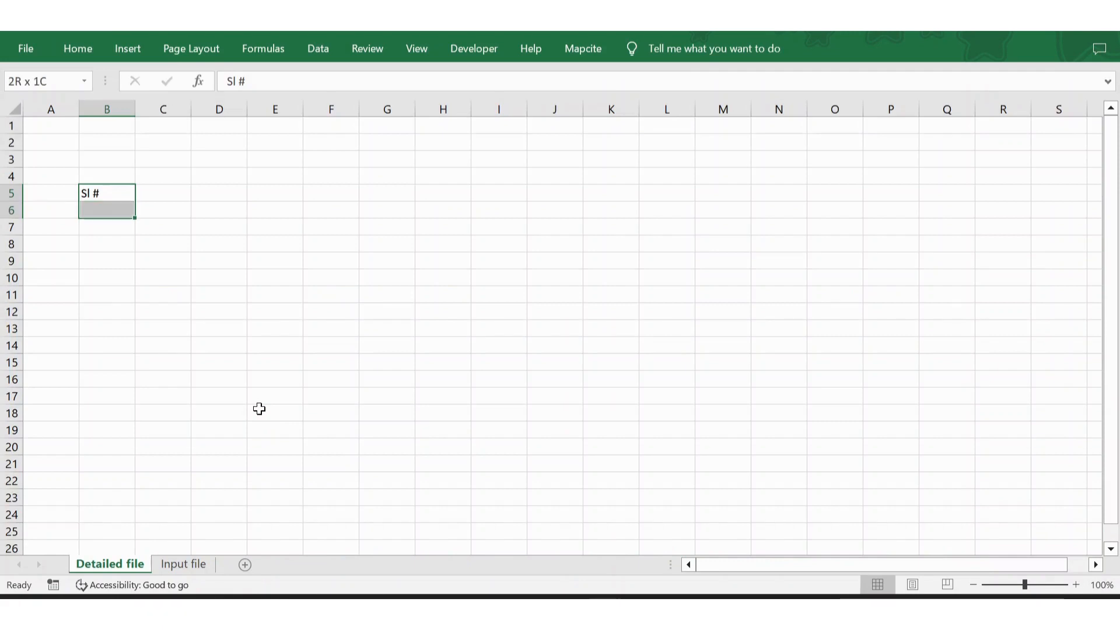
pyautogui.click(979, 33)
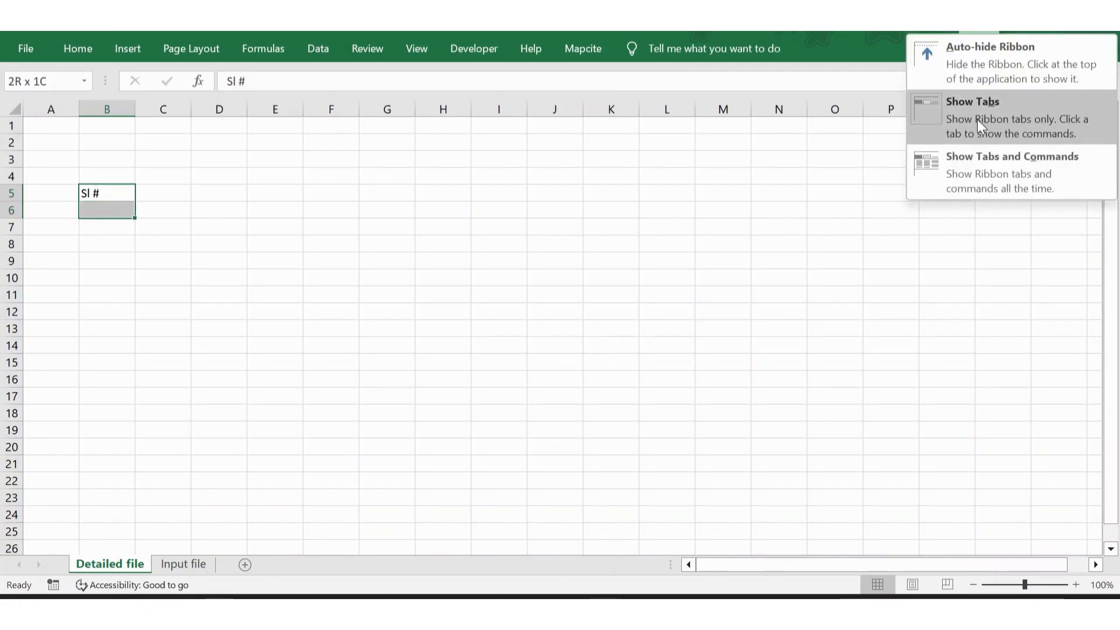
pyautogui.click(978, 159)
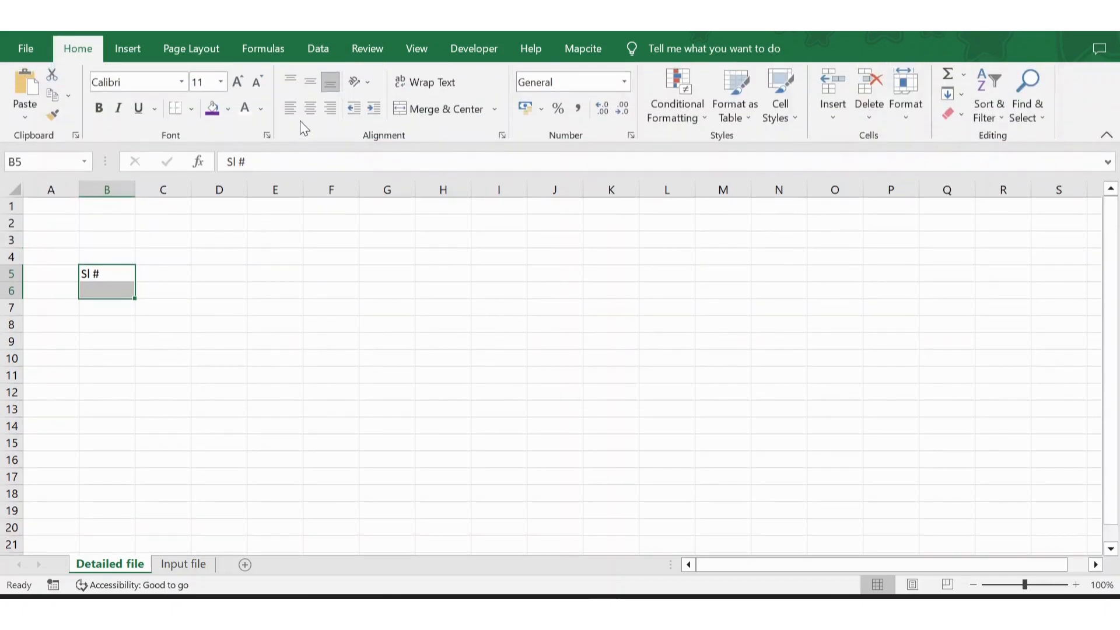
pyautogui.click(414, 111)
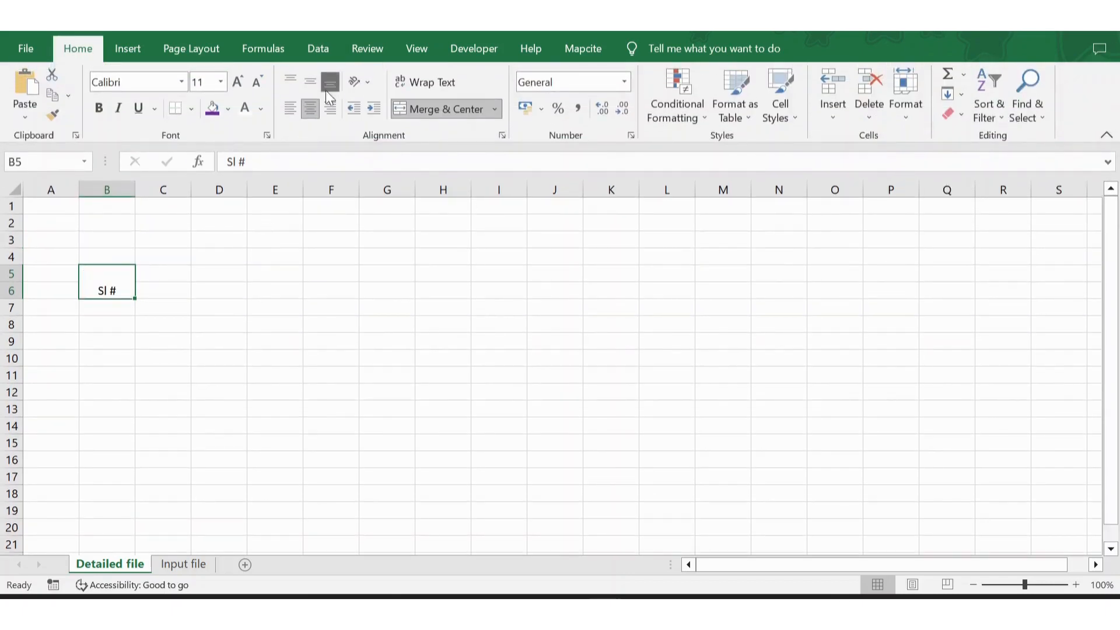
pyautogui.click(309, 82)
# Examine the serial number formulas in column B of the finished tracker, from B7 down several rows and back
pyautogui.click(109, 307)
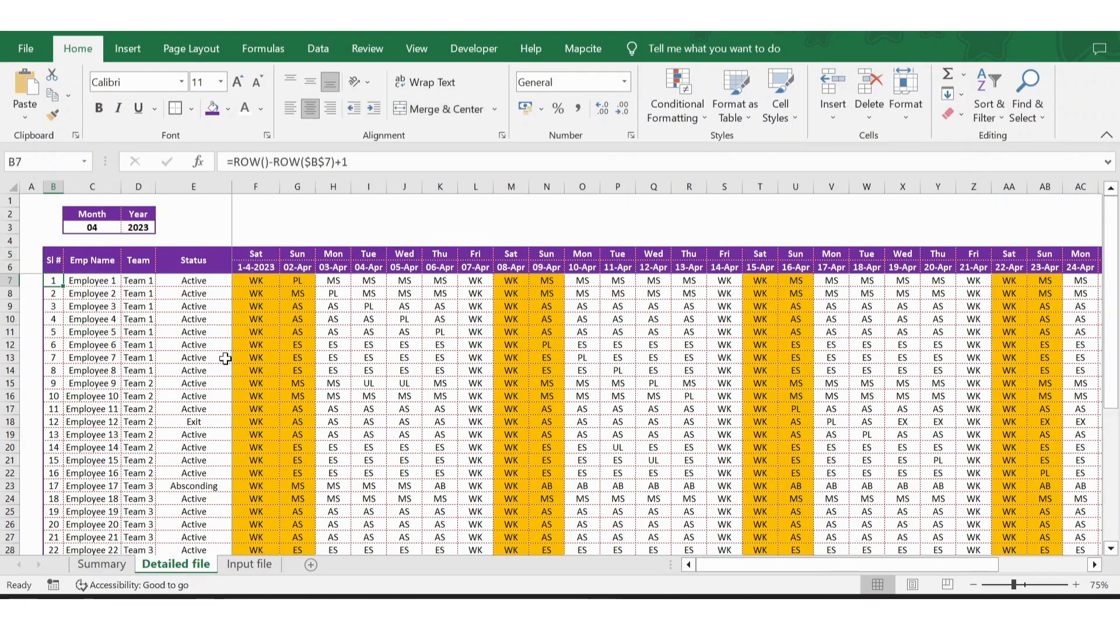
pyautogui.press('Down')
pyautogui.press('Down')
pyautogui.press('Down')
pyautogui.press('Down')
pyautogui.press('Down')
pyautogui.press('Up')
pyautogui.press('Up')
pyautogui.press('Up')
pyautogui.press('Up')
pyautogui.press('Up')
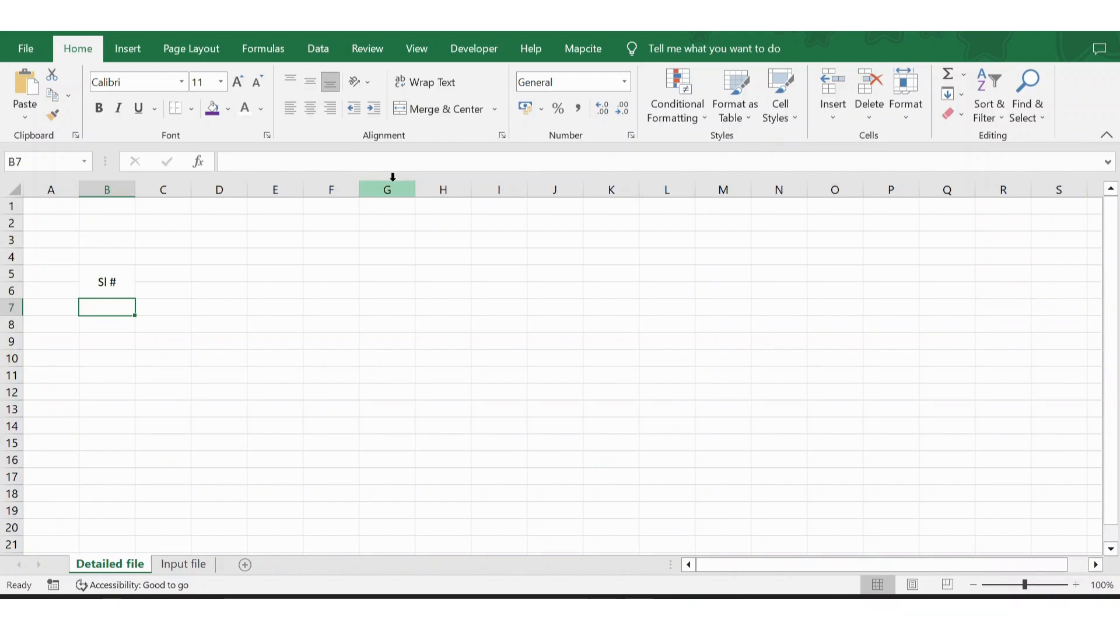
# Enter serial number 1 in B7 and the formula =+B7+1 in B8
pyautogui.write('1')
pyautogui.press('Return')
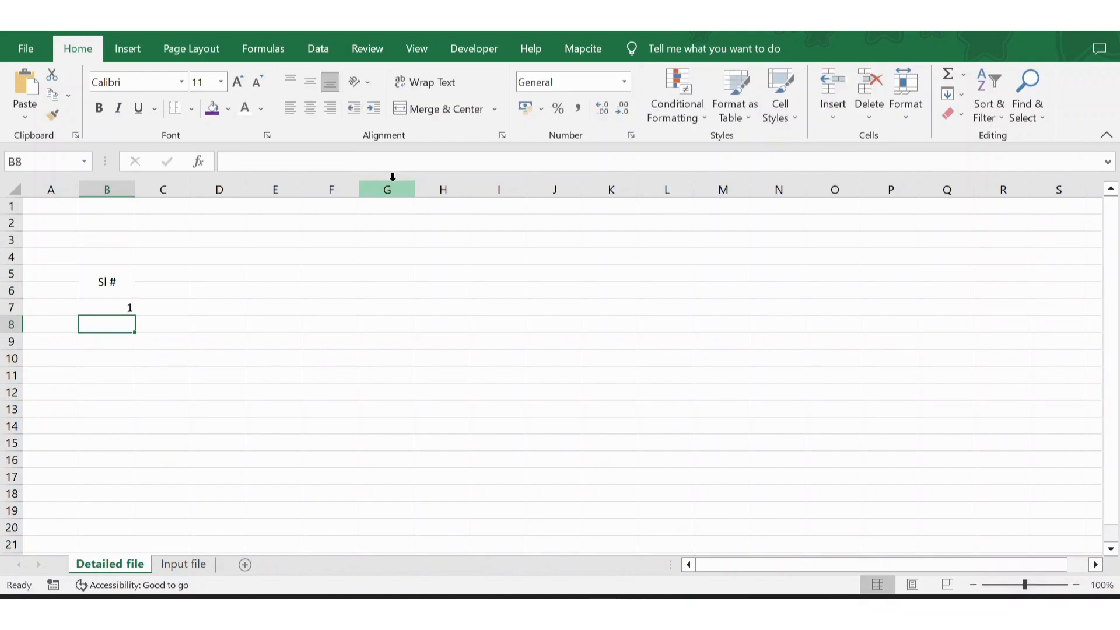
pyautogui.write('=')
pyautogui.press('Up')
pyautogui.write('+1')
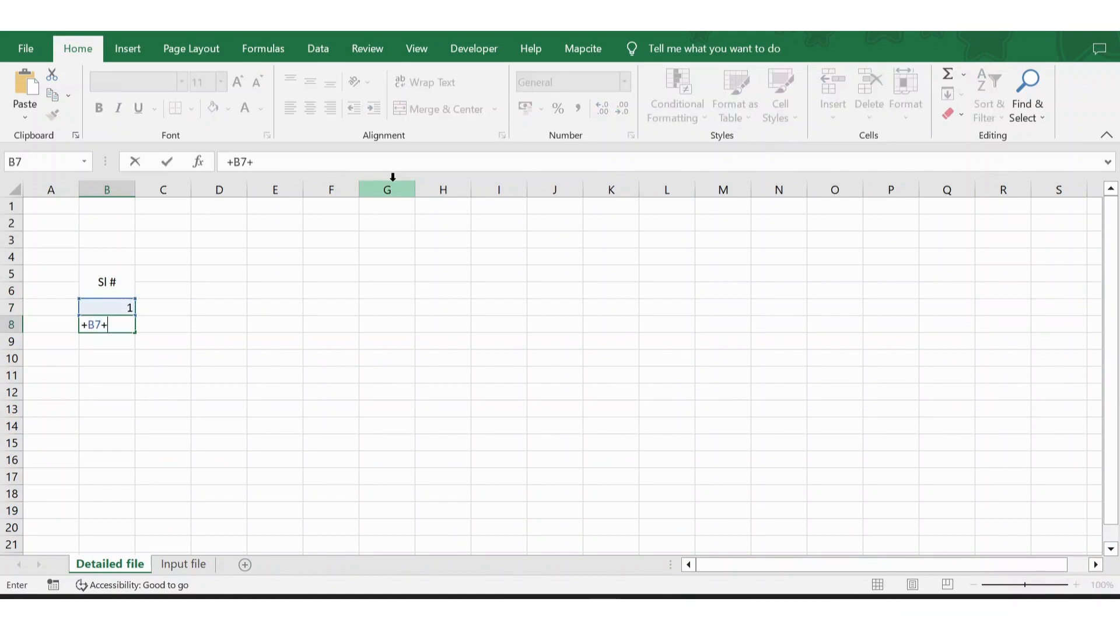
pyautogui.press('Return')
# Copy the serial number formula from B8 down through B27
pyautogui.press('Up')
pyautogui.hotkey('ctrl', 'c')
pyautogui.press('Down')
pyautogui.hotkey('shift', 'Down')
pyautogui.hotkey('shift', 'Down')
pyautogui.hotkey('shift', 'Down')
pyautogui.hotkey('shift', 'Down')
pyautogui.hotkey('shift', 'Down')
pyautogui.hotkey('shift', 'Down')
pyautogui.hotkey('shift', 'Down')
pyautogui.hotkey('shift', 'Down')
pyautogui.hotkey('shift', 'Down')
pyautogui.hotkey('shift', 'Down')
pyautogui.hotkey('shift', 'Down')
pyautogui.hotkey('shift', 'Down')
pyautogui.hotkey('shift', 'Down')
pyautogui.hotkey('shift', 'Down')
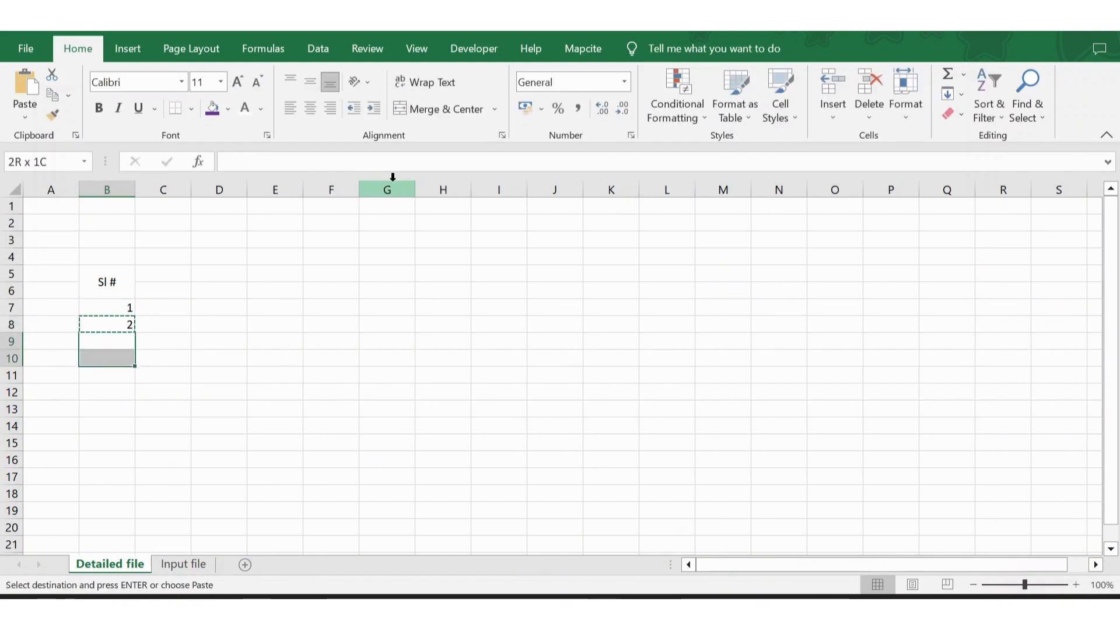
pyautogui.hotkey('shift', 'Down')
pyautogui.hotkey('shift', 'Down')
pyautogui.hotkey('shift', 'Down')
pyautogui.hotkey('shift', 'Down')
pyautogui.press('Return')
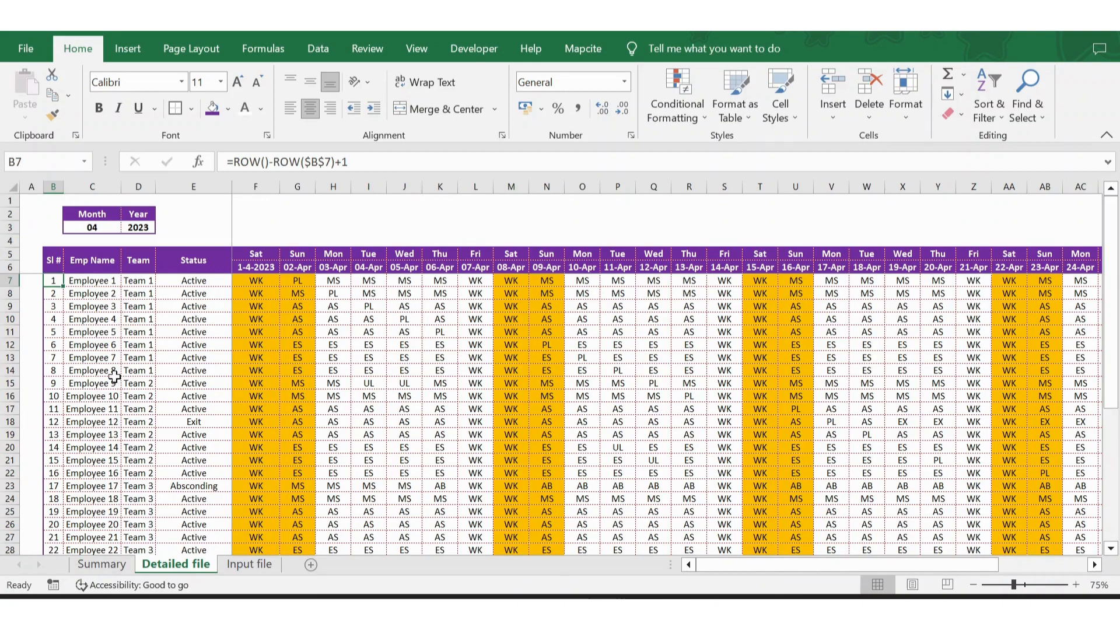
# Check the employee list in the finished tracker and extend the serial number formula from B27 through B30
pyautogui.click(86, 394)
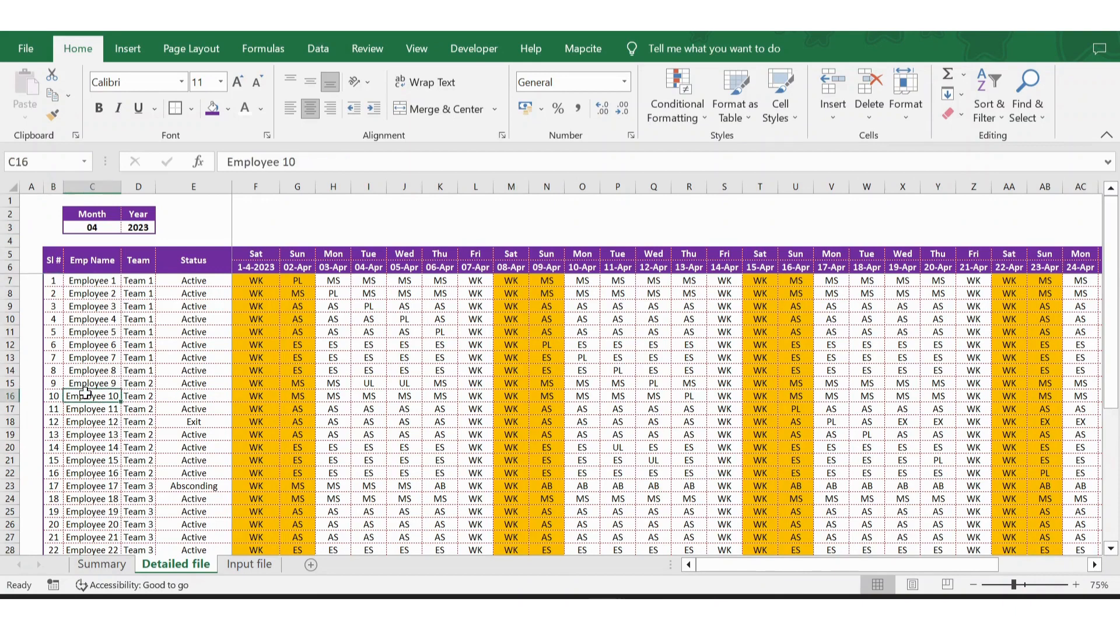
pyautogui.press('Left')
pyautogui.scroll(-3, 86, 394)
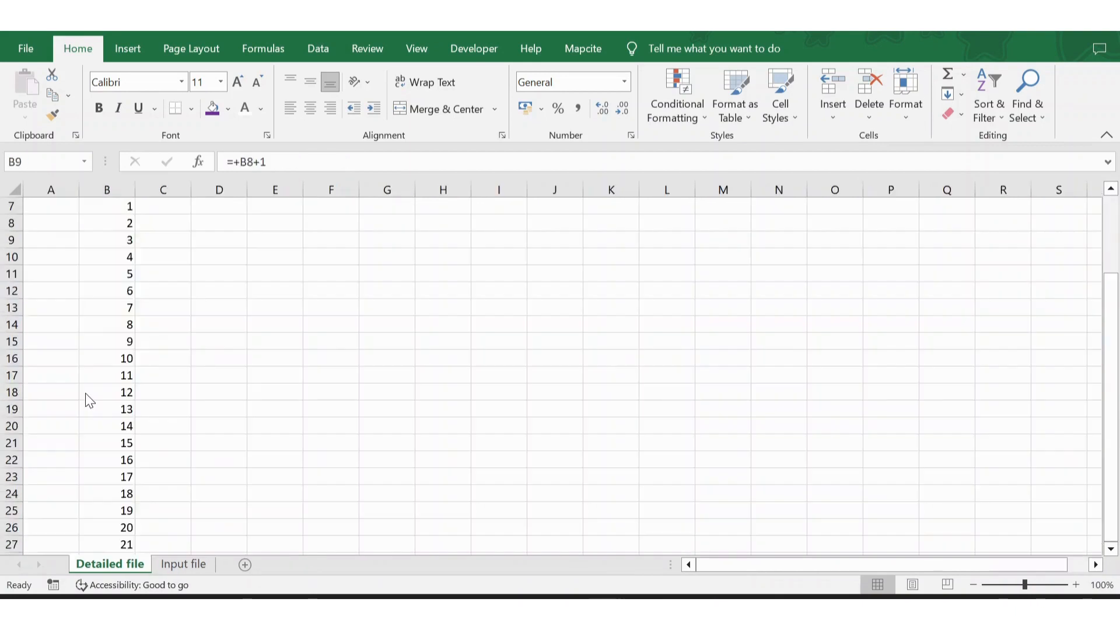
pyautogui.press('Down')
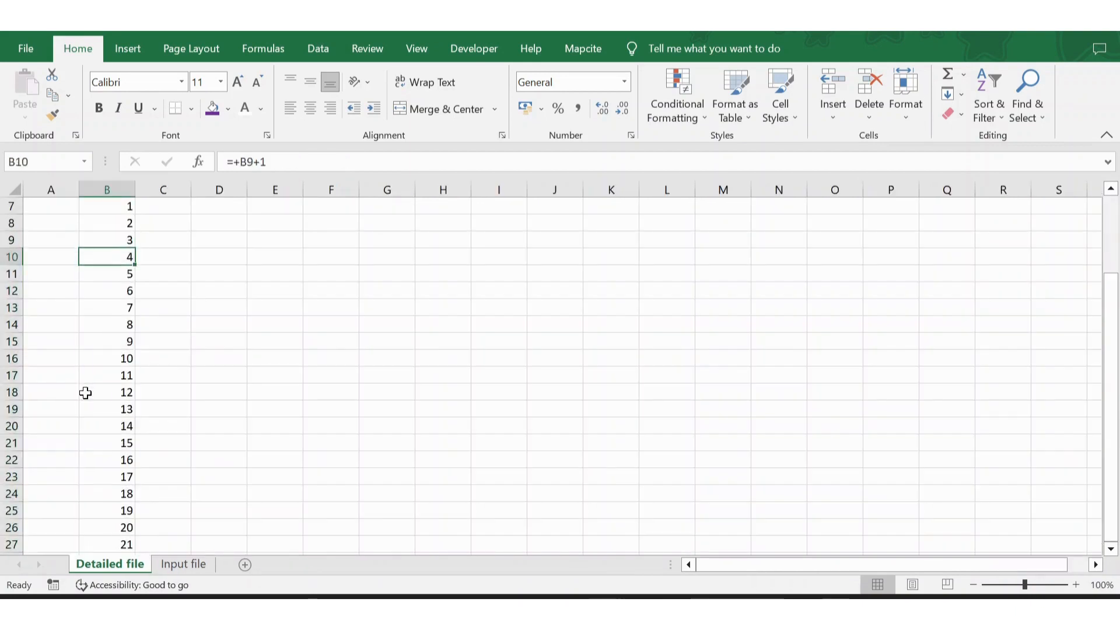
pyautogui.hotkey('ctrl', 'Down')
pyautogui.hotkey('ctrl', 'c')
pyautogui.press('Down')
pyautogui.hotkey('shift', 'Down')
pyautogui.hotkey('shift', 'Down')
pyautogui.hotkey('shift', 'Down')
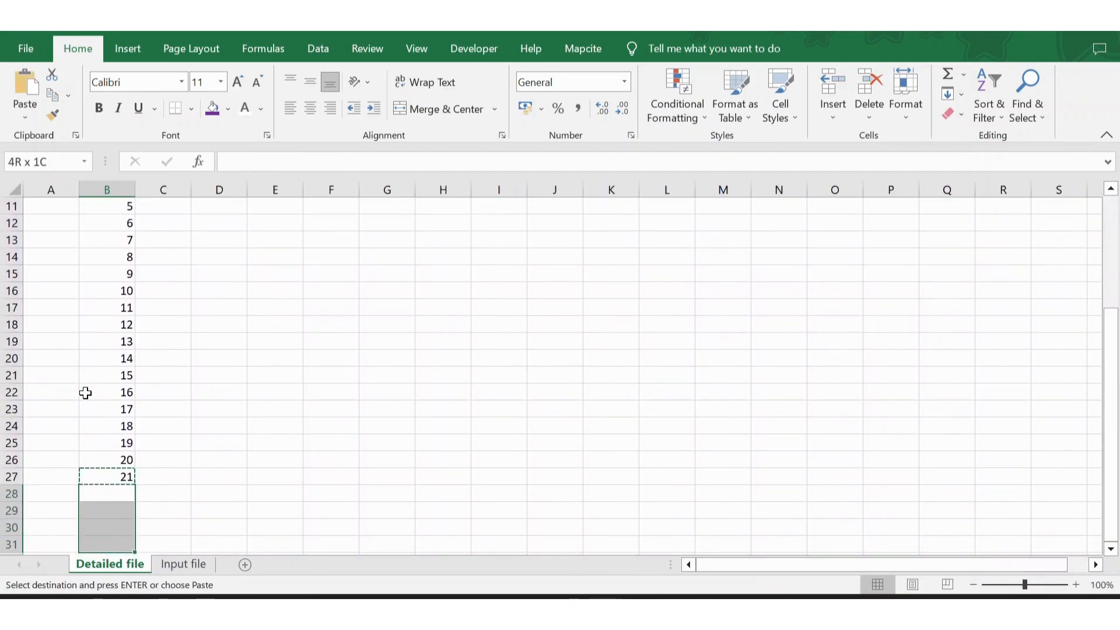
pyautogui.press('Return')
pyautogui.press('Return')
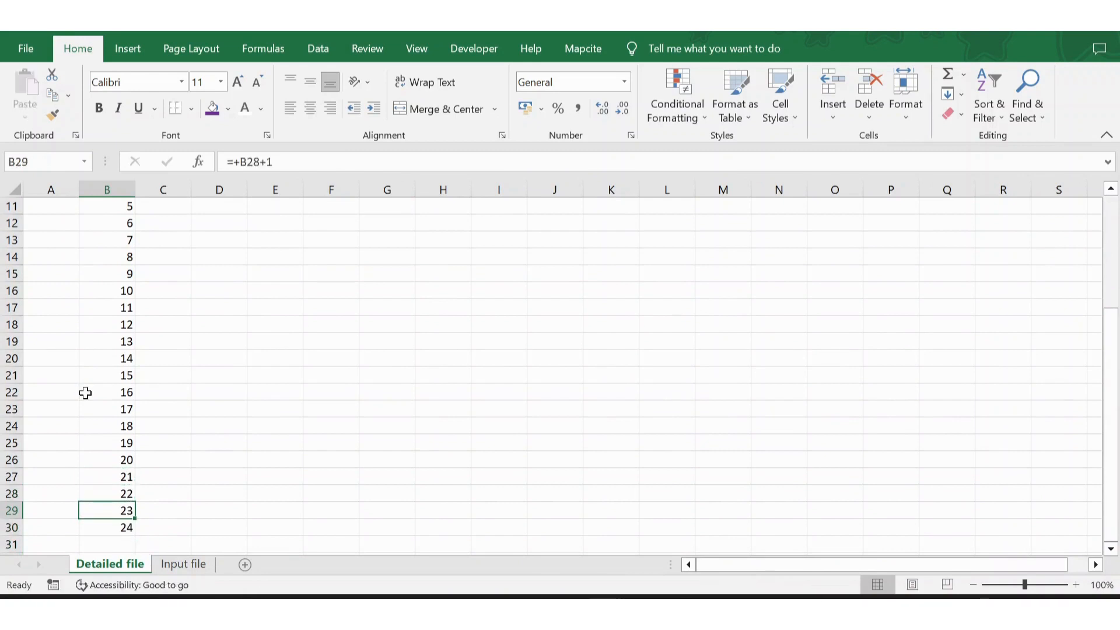
# Delete row 13 to test how the serial number formulas respond, and undo the deletion
pyautogui.hotkey('ctrl', 'Up')
pyautogui.press('Up')
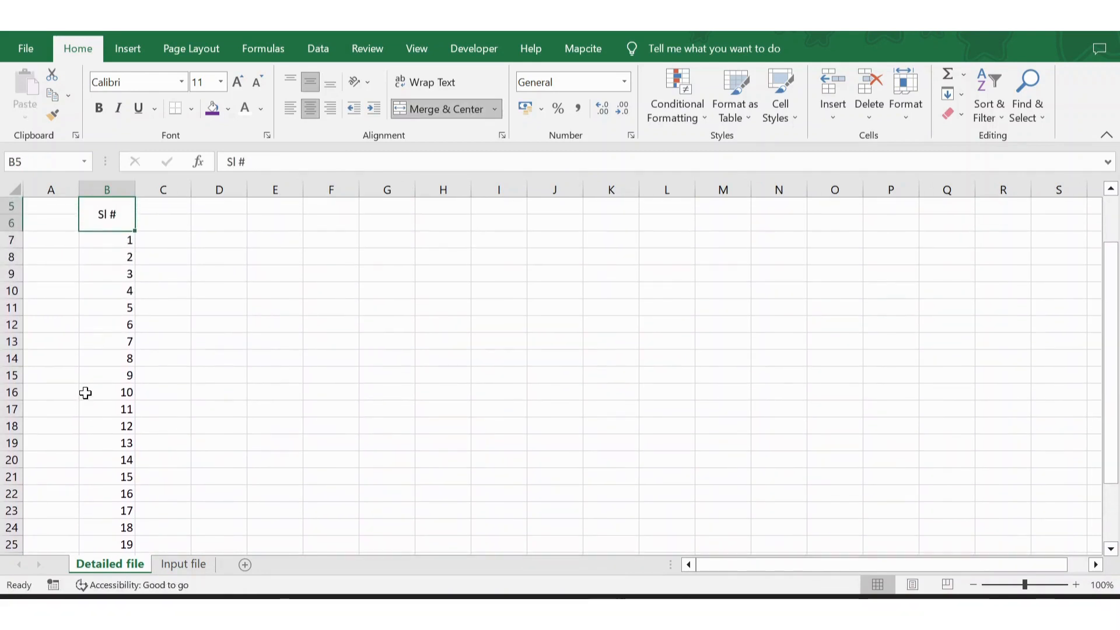
pyautogui.press('Down')
pyautogui.press('Down')
pyautogui.press('Down')
pyautogui.press('Down')
pyautogui.press('Down')
pyautogui.press('Down')
pyautogui.press('Down')
pyautogui.hotkey('shift', 'space')
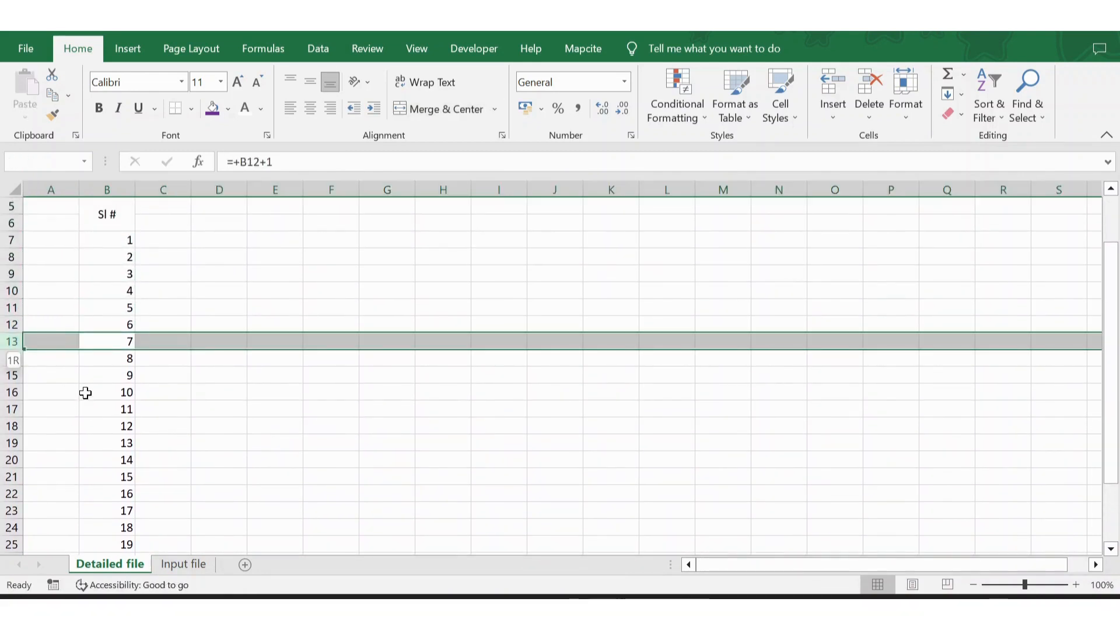
pyautogui.hotkey('ctrl', '-')
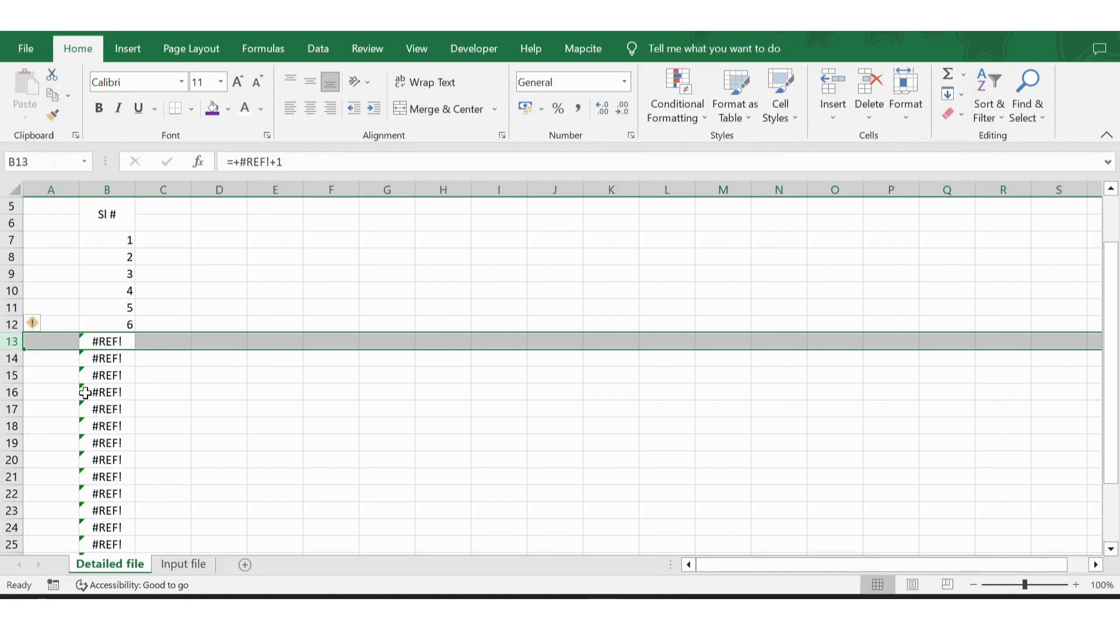
pyautogui.hotkey('ctrl', 'z')
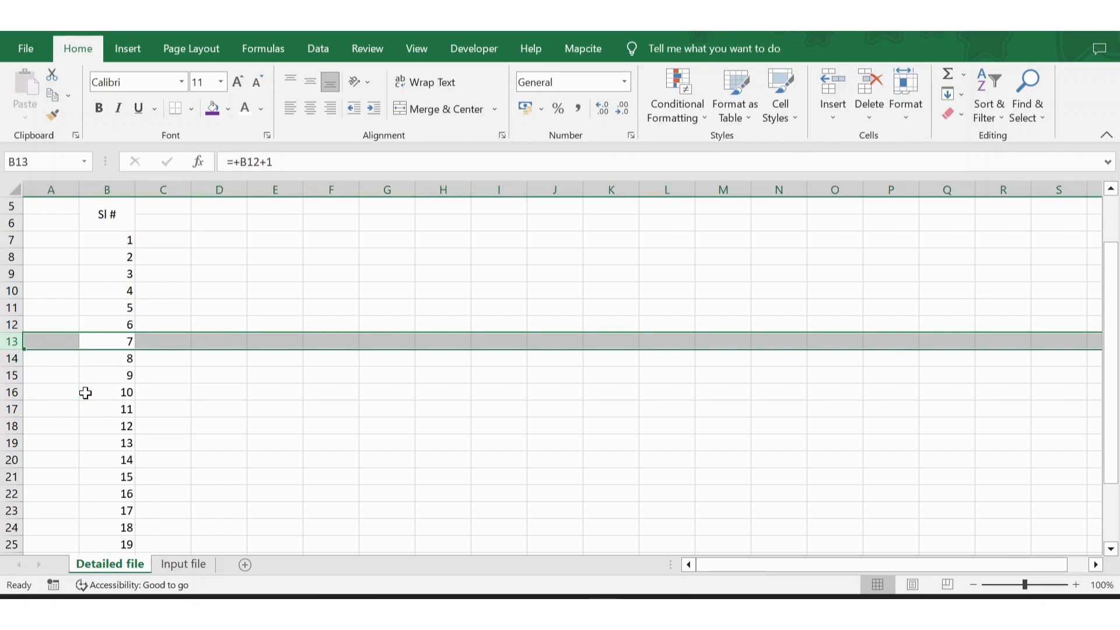
# Replace the serial number in B7 with the formula =ROW()-ROW($B$5)+1
pyautogui.press('Up')
pyautogui.hotkey('ctrl', 'Up')
pyautogui.hotkey('ctrl', 'shift', 'Down')
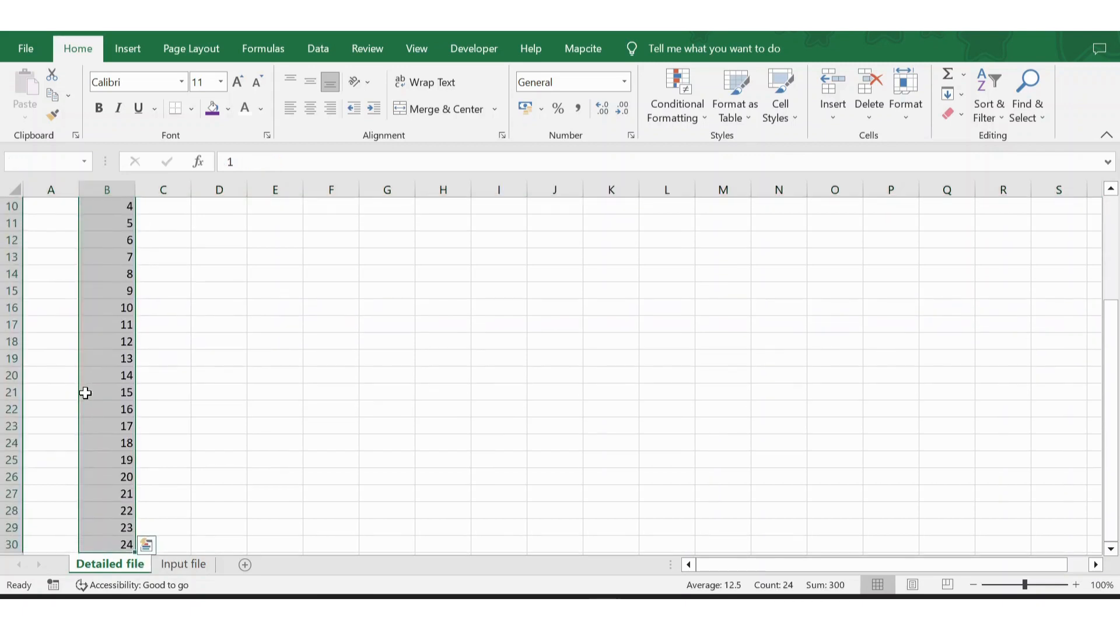
pyautogui.hotkey('ctrl', 'Up')
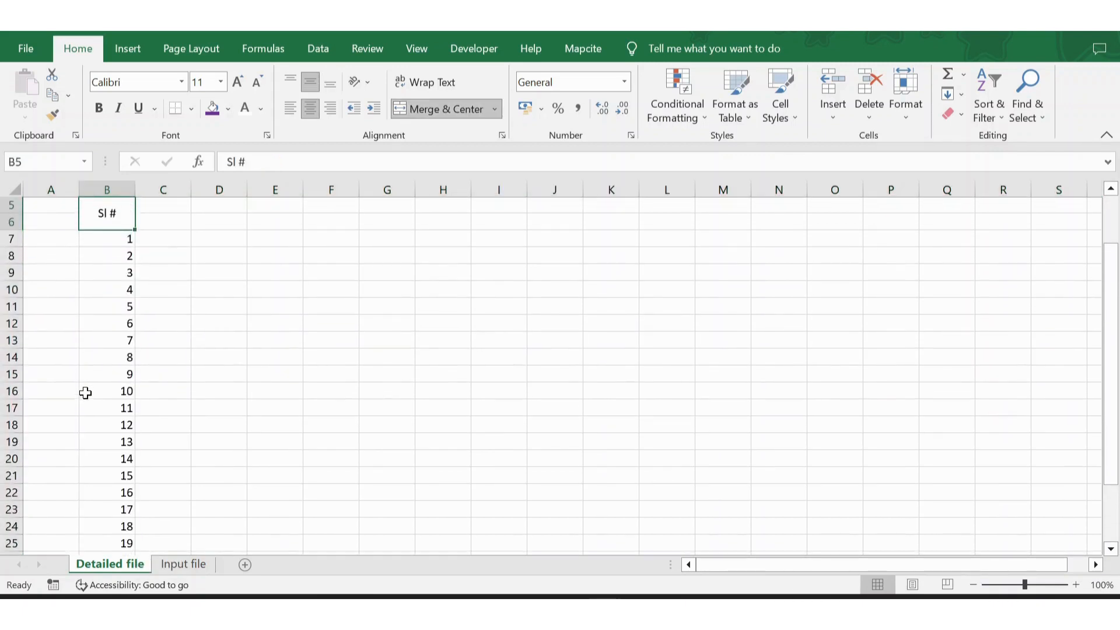
pyautogui.press('Down')
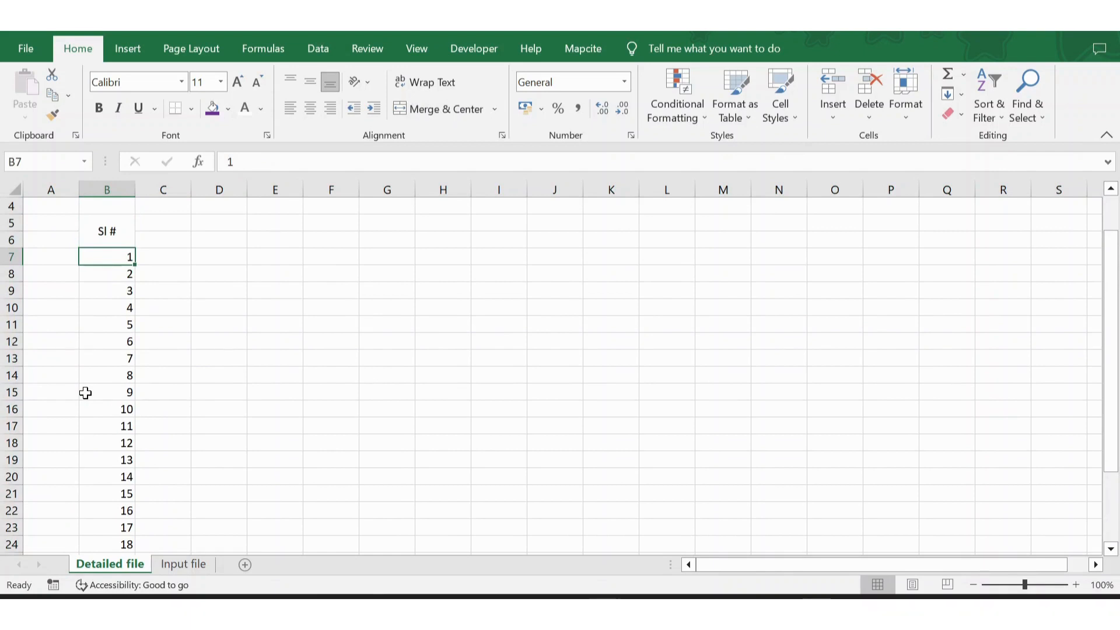
pyautogui.write('=')
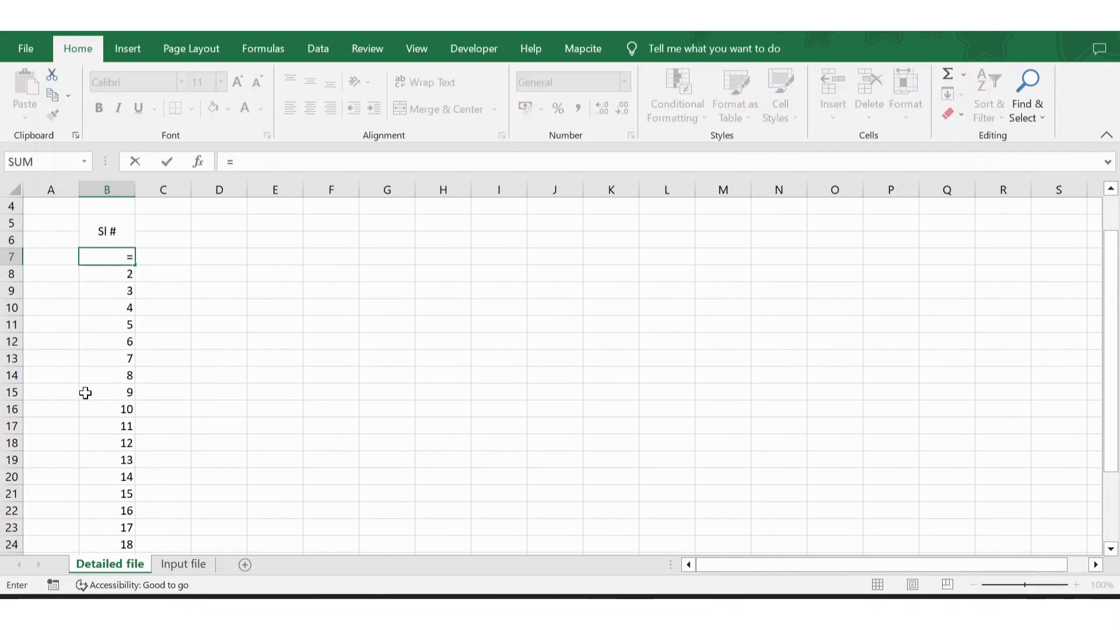
pyautogui.write('row')
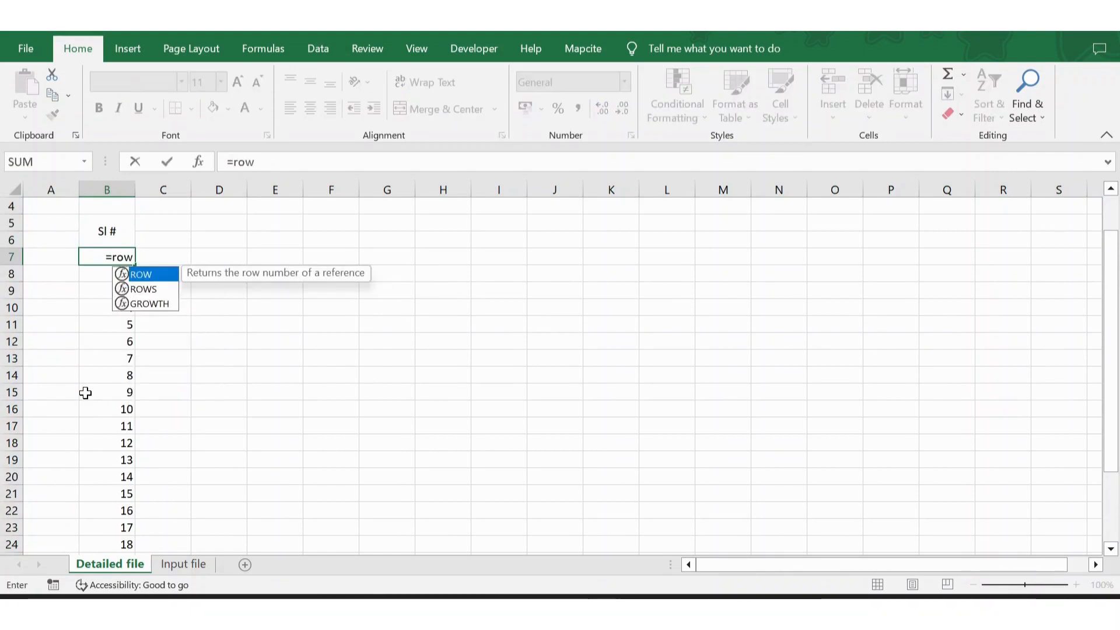
pyautogui.press('Tab')
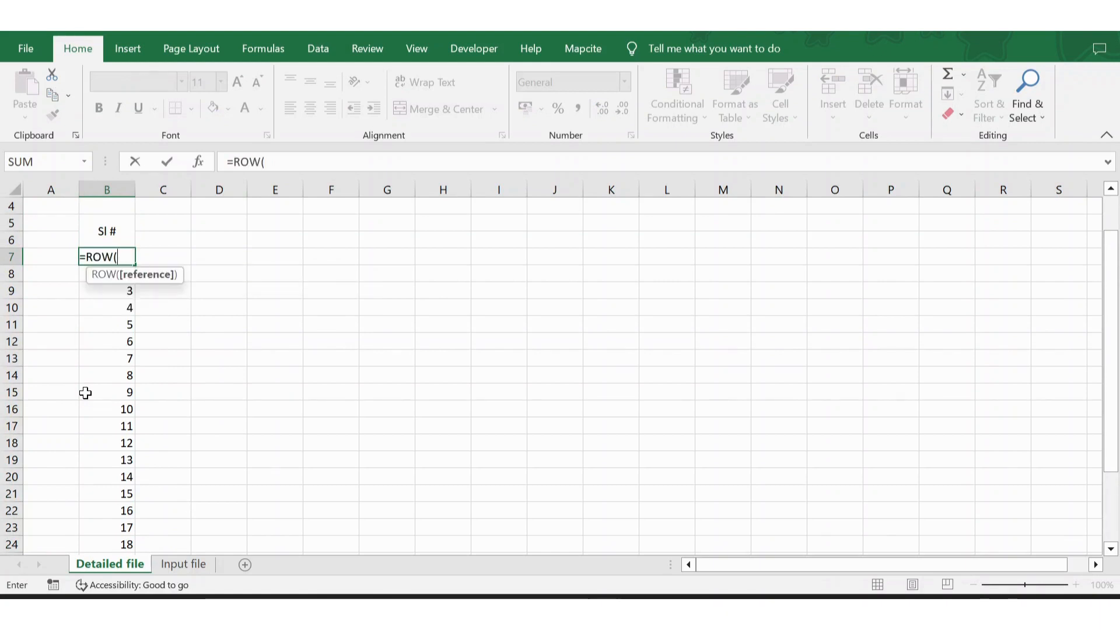
pyautogui.write(')')
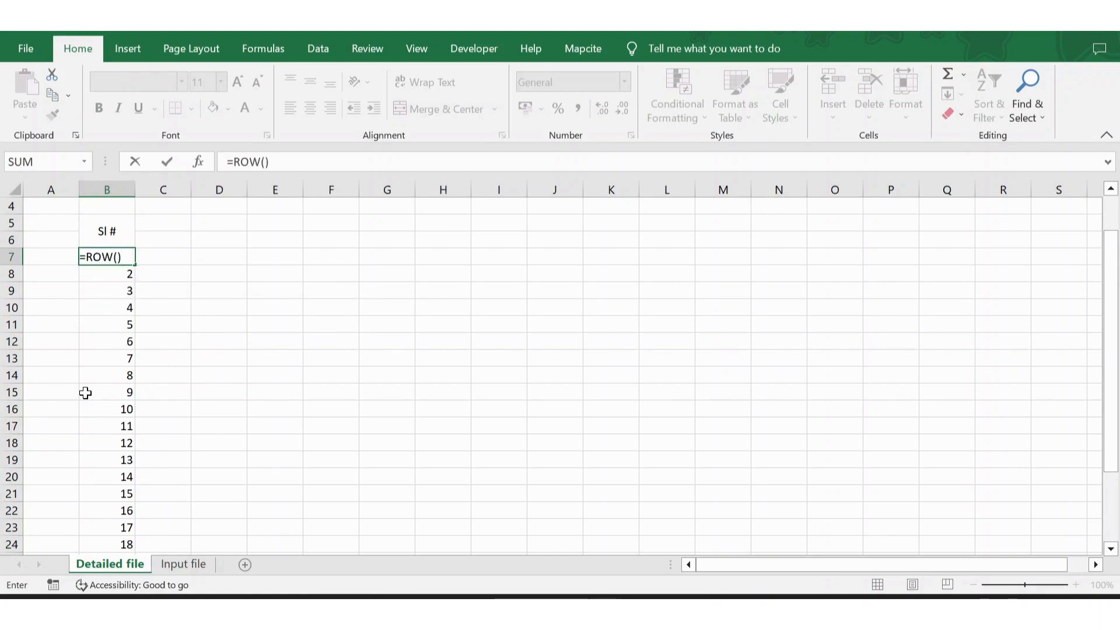
pyautogui.write('-row')
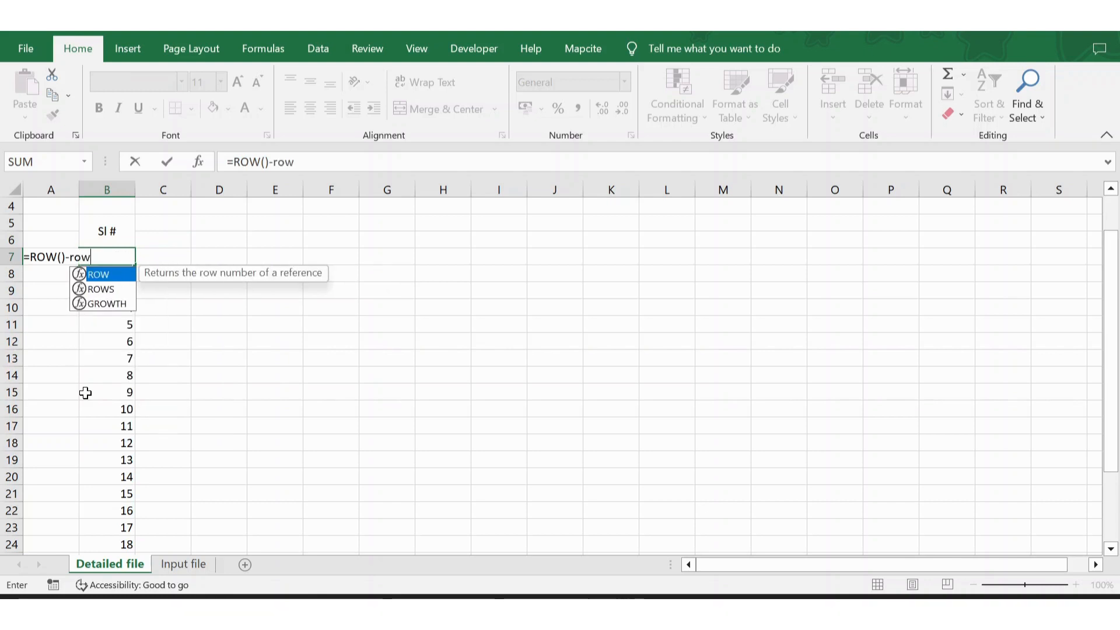
pyautogui.press('Tab')
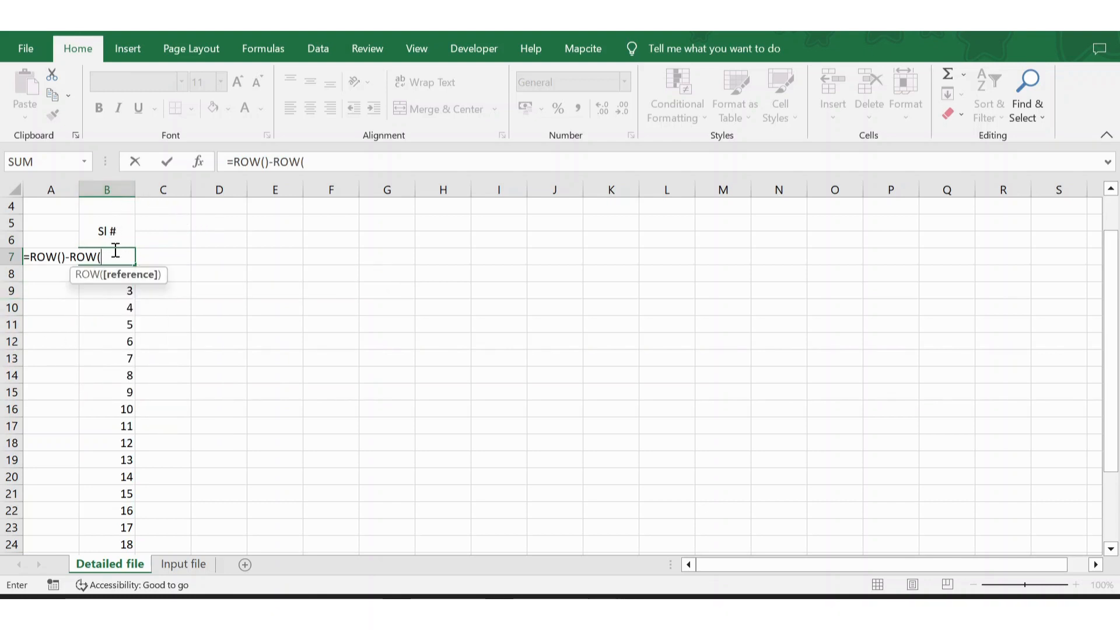
pyautogui.write('B')
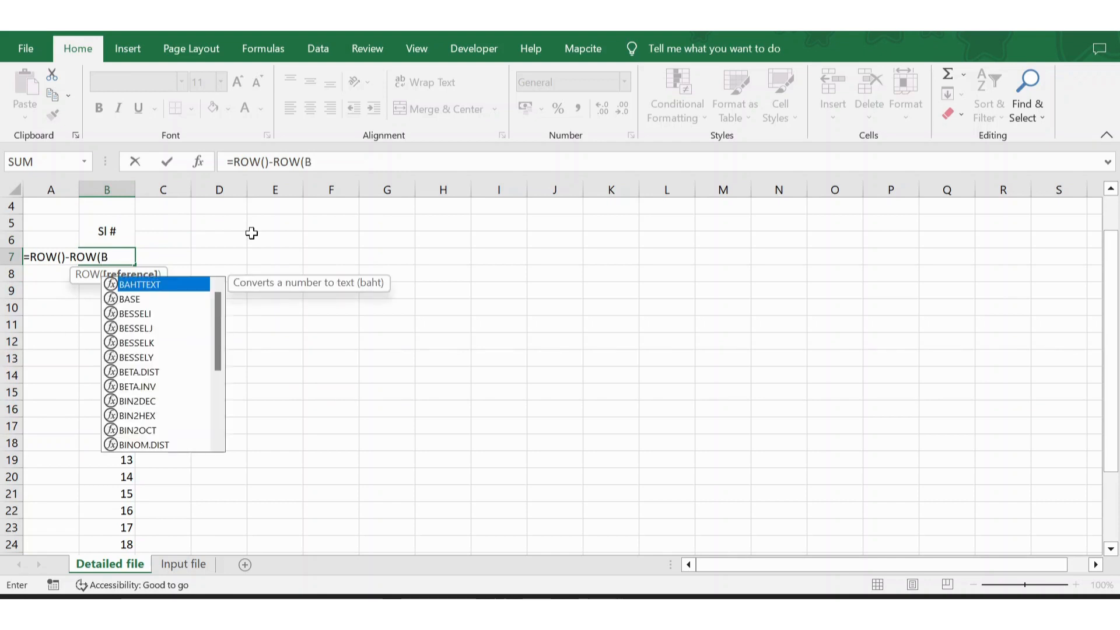
pyautogui.press('Return')
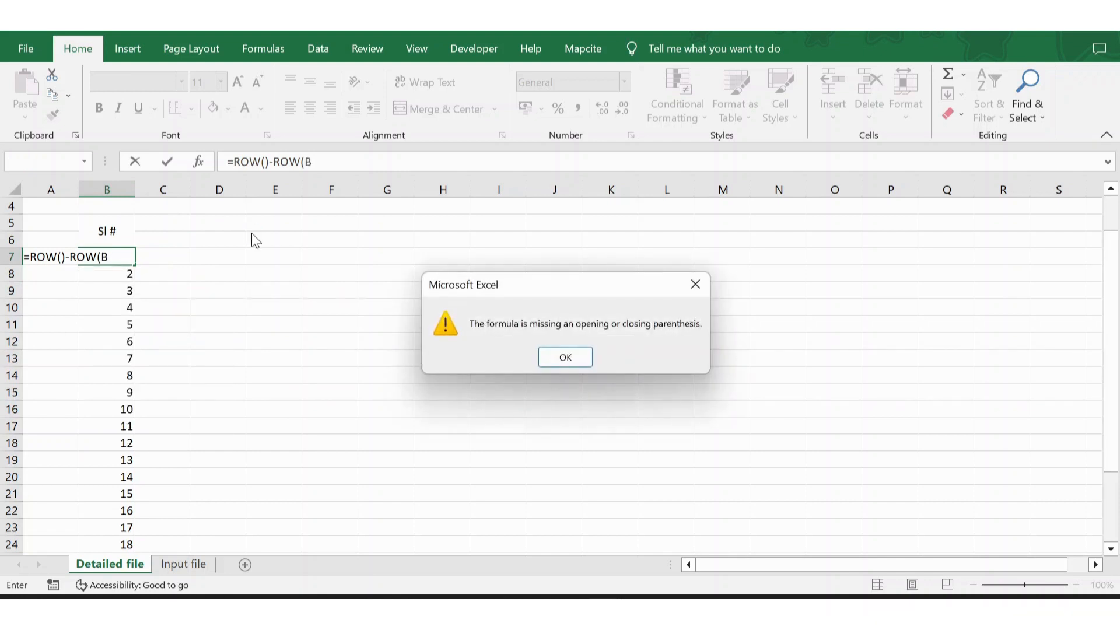
pyautogui.press('Return')
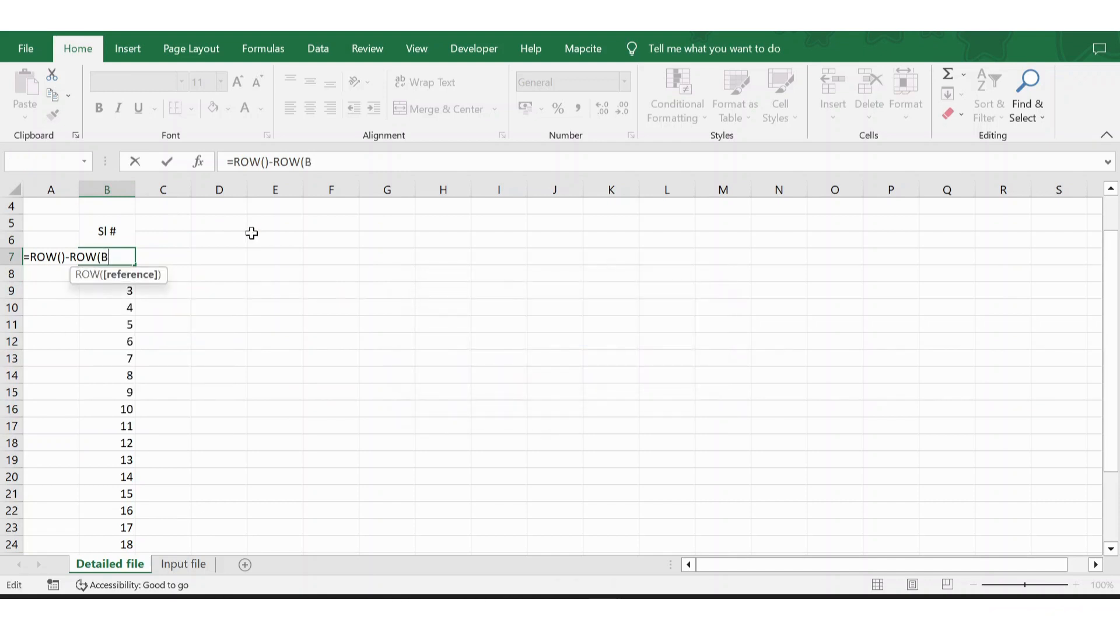
pyautogui.write('5')
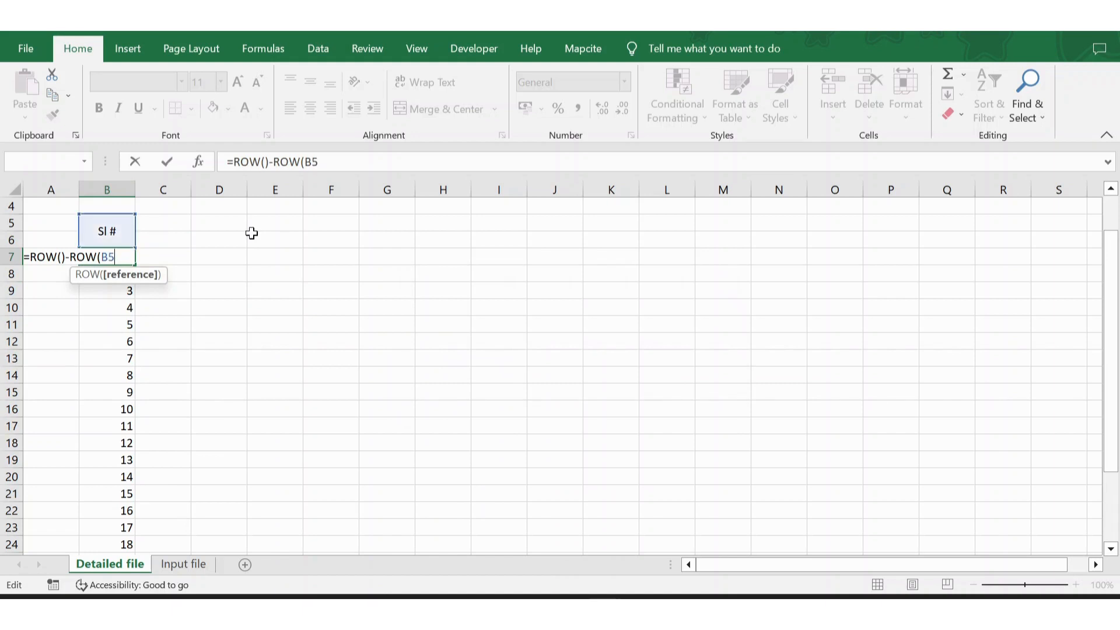
pyautogui.press('F4')
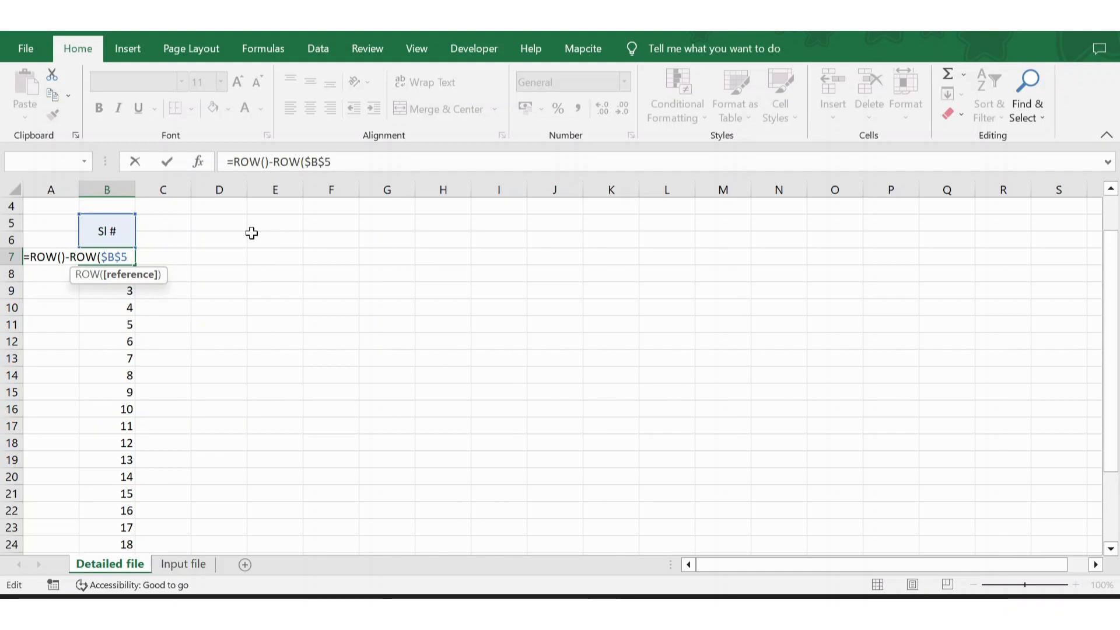
pyautogui.write(')+1')
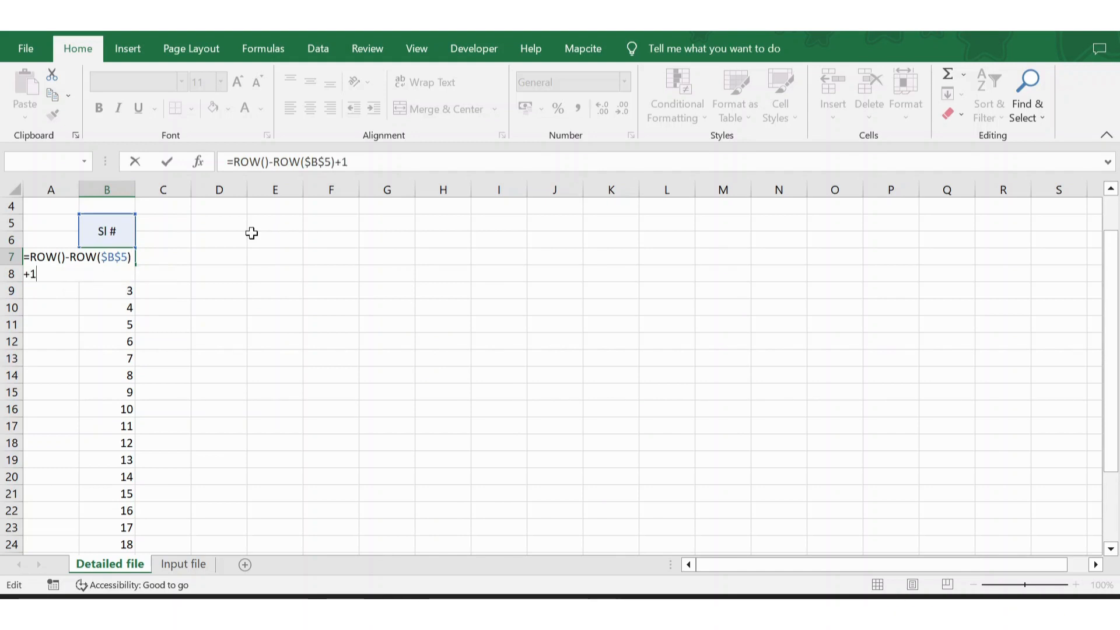
pyautogui.press('Return')
# Compare the B7 formula result with the row position of the merged Sl # header above it
pyautogui.press('Up')
pyautogui.press('Up')
pyautogui.press('Up')
pyautogui.press('Up')
pyautogui.press('Down')
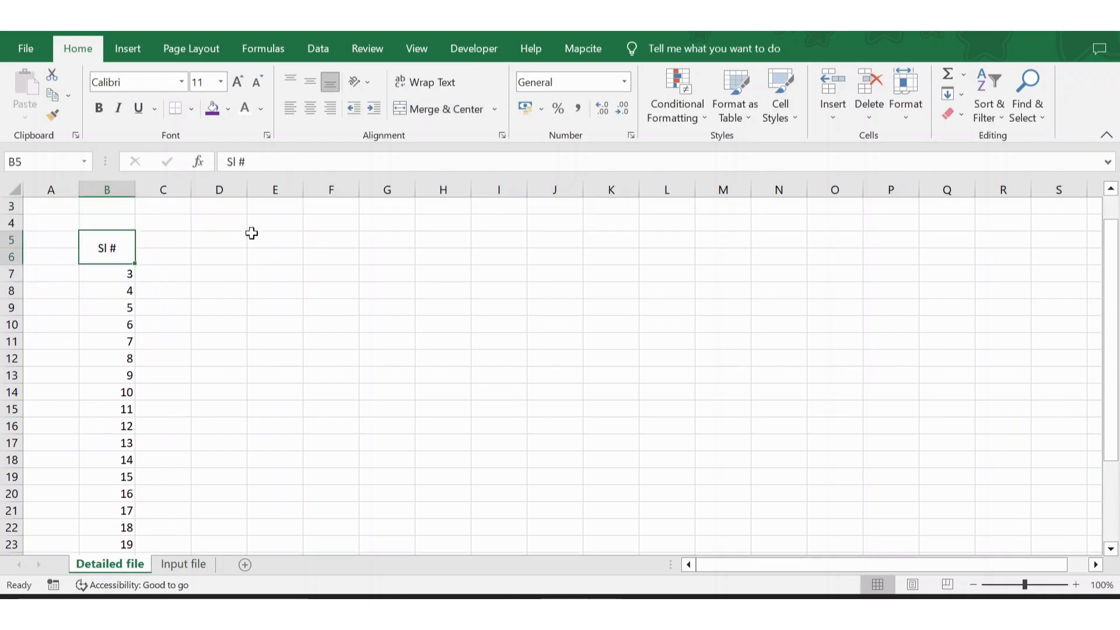
pyautogui.press('Down')
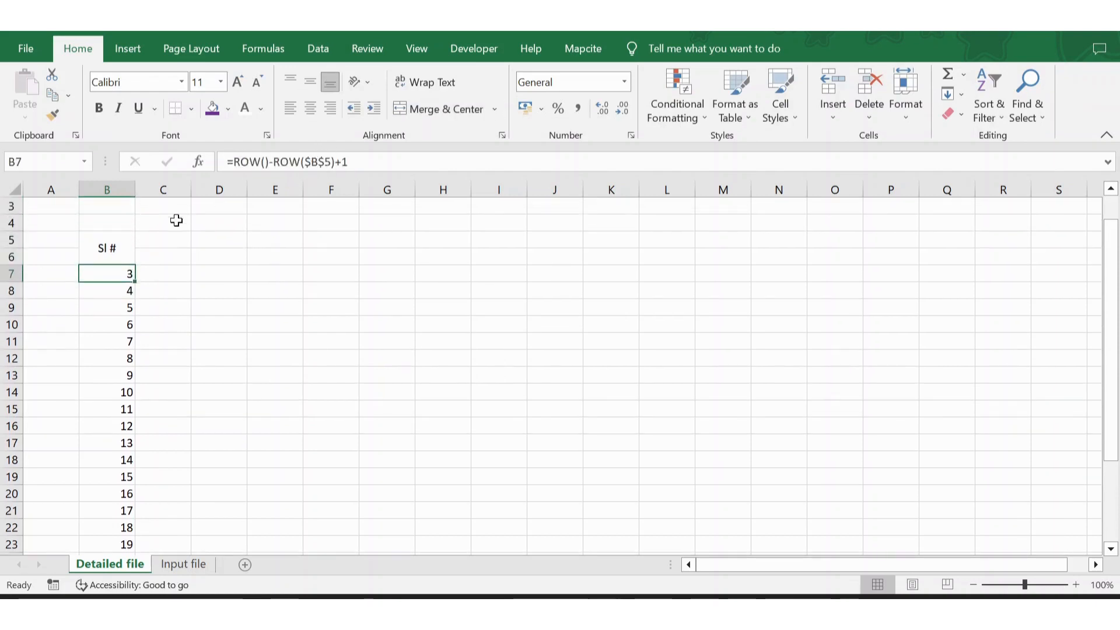
pyautogui.click(107, 246)
pyautogui.press('Up')
pyautogui.press('Up')
pyautogui.press('Up')
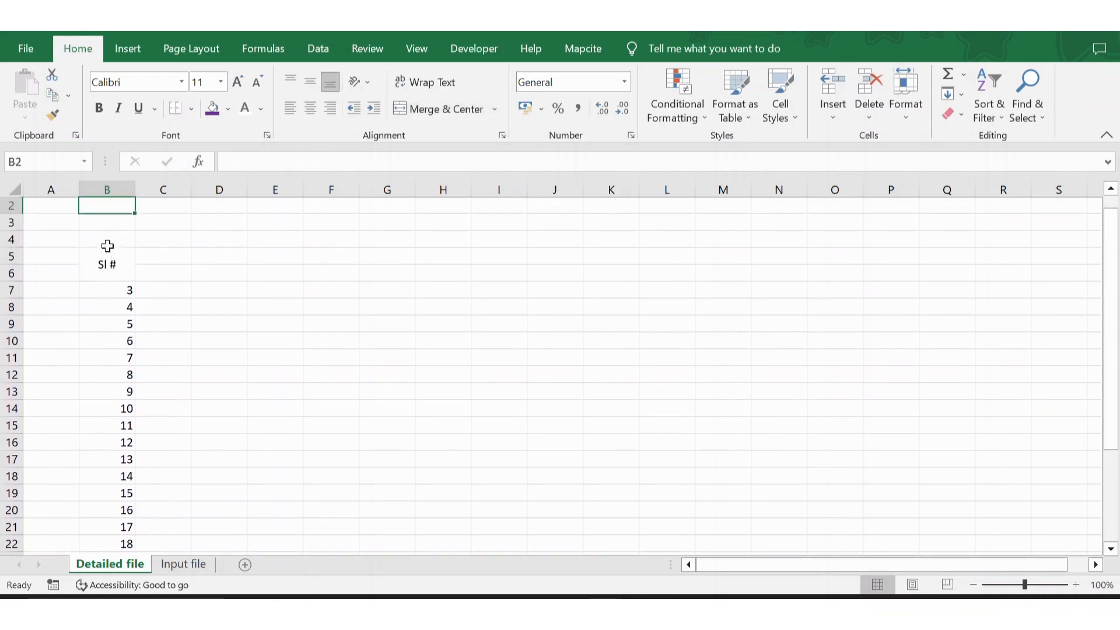
pyautogui.press('Down')
pyautogui.press('Down')
pyautogui.press('Down')
pyautogui.press('Down')
pyautogui.press('Down')
pyautogui.press('Up')
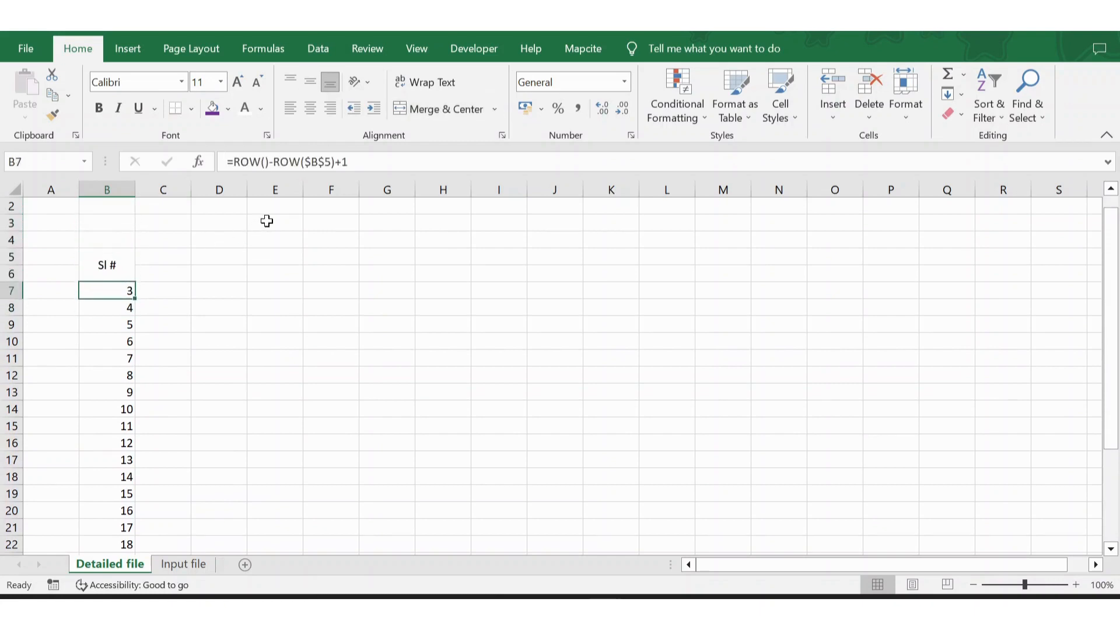
# Change the fixed reference in the B7 formula to $B$7, making it =ROW()-ROW($B$7)+1
pyautogui.click(323, 164)
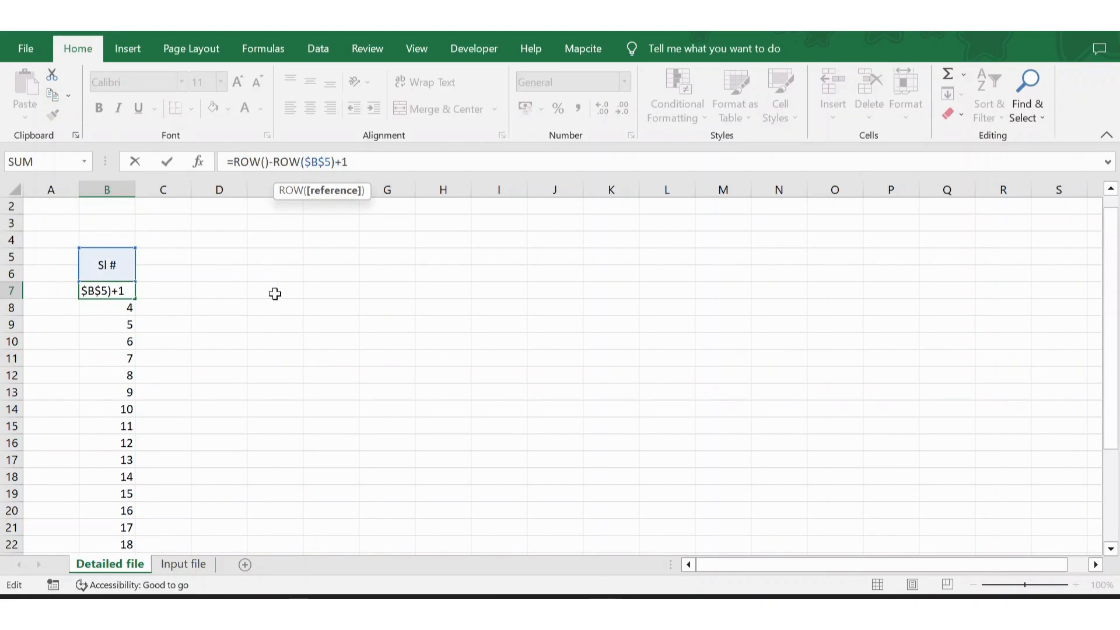
pyautogui.press('BackSpace')
pyautogui.write('7')
pyautogui.press('Return')
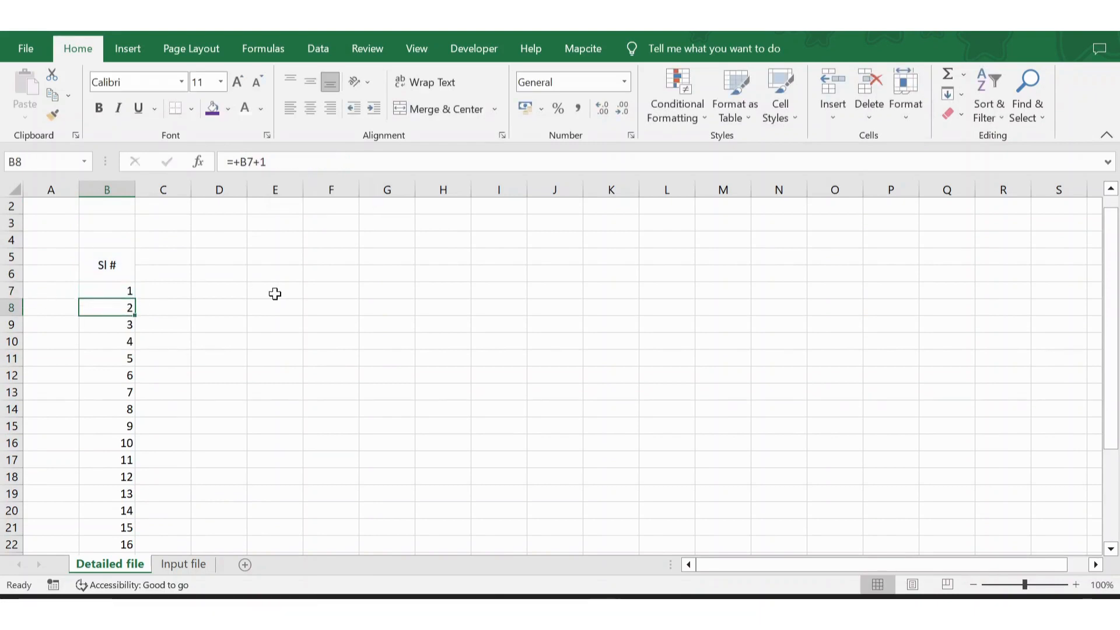
# Copy the ROW-based serial number formula from B7 down through B30
pyautogui.press('Up')
pyautogui.hotkey('ctrl', 'c')
pyautogui.press('Down')
pyautogui.hotkey('ctrl', 'shift', 'Down')
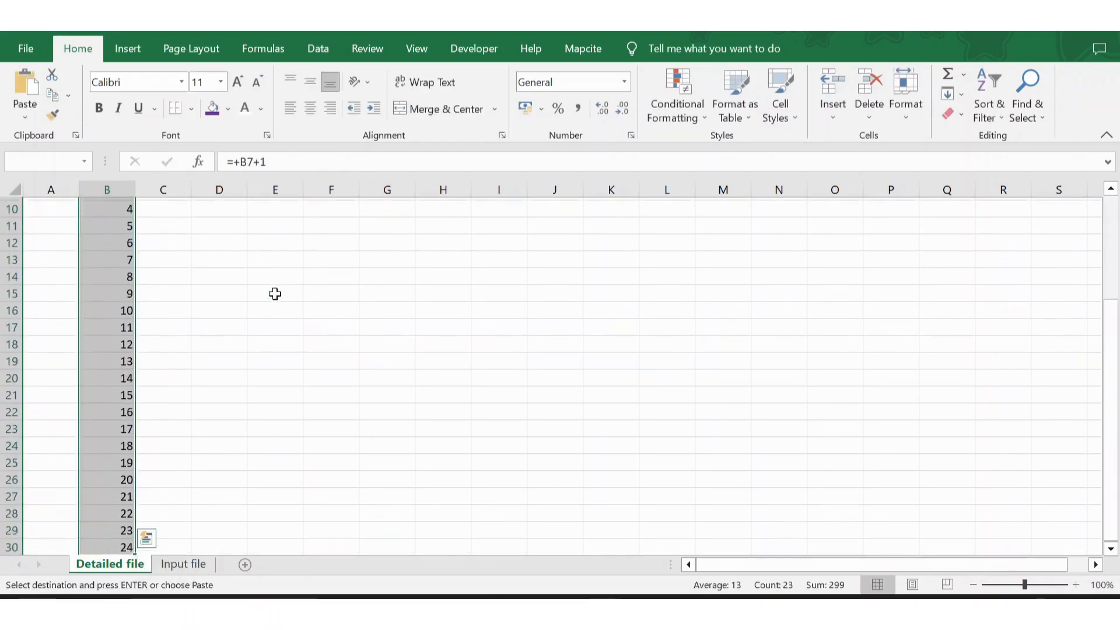
pyautogui.hotkey('ctrl', 'v')
pyautogui.press('Escape')
# Inspect the copied serial number formulas from B8 to B15, selecting rows 11 and 12 along the way
pyautogui.press('Up')
pyautogui.press('Up')
pyautogui.press('Up')
pyautogui.press('Up')
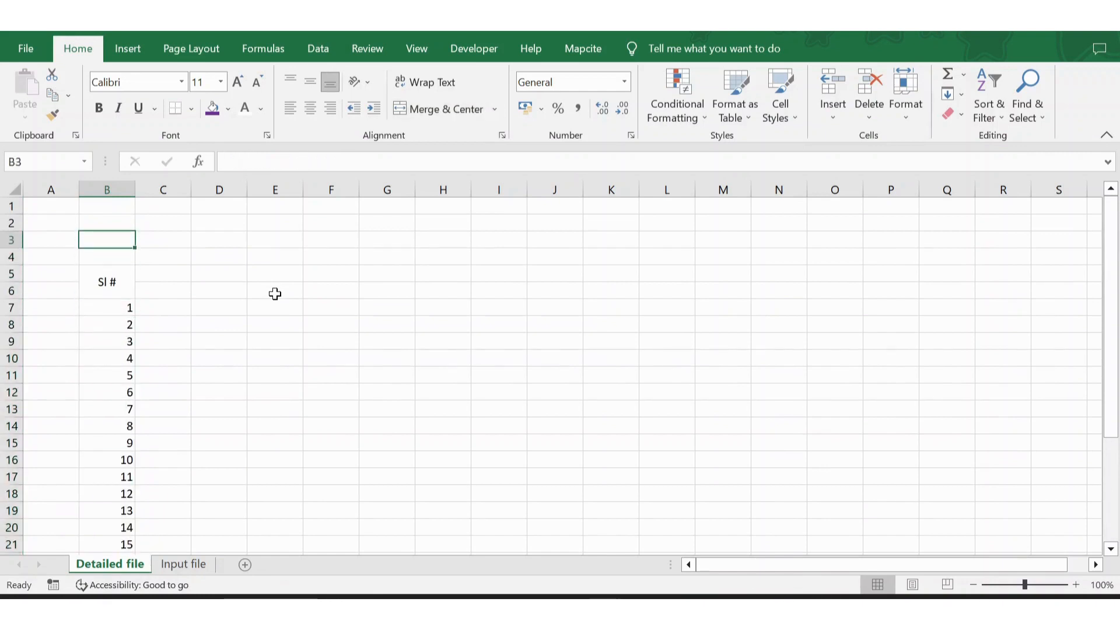
pyautogui.press('Down')
pyautogui.press('Down')
pyautogui.press('Down')
pyautogui.press('Down')
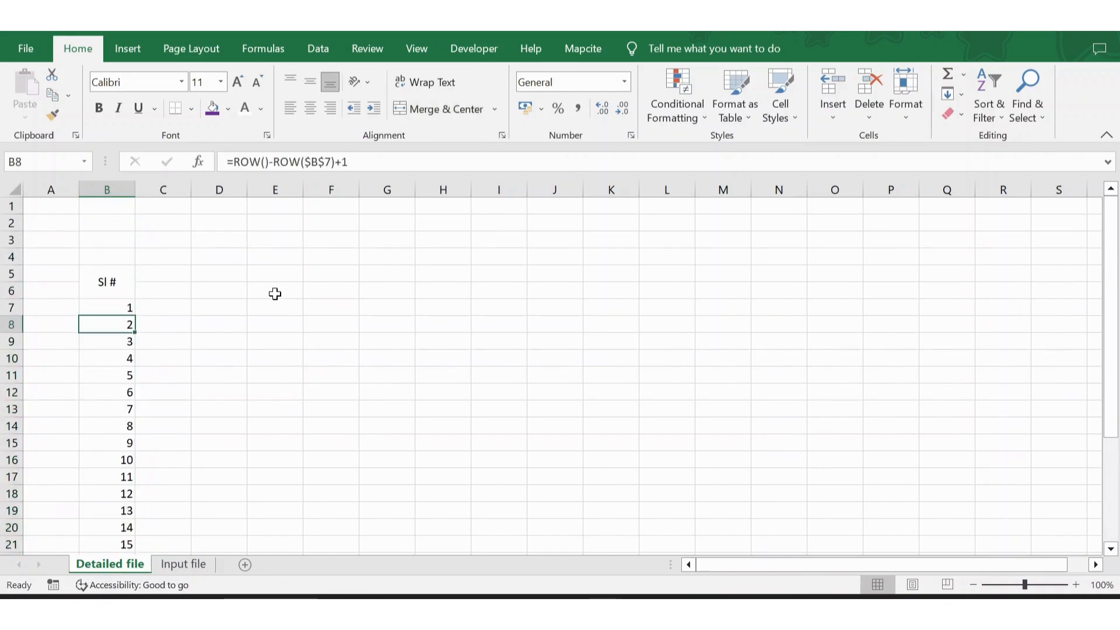
pyautogui.press('Down')
pyautogui.press('Down')
pyautogui.press('Down')
pyautogui.hotkey('shift', 'space')
pyautogui.hotkey('shift', 'Down')
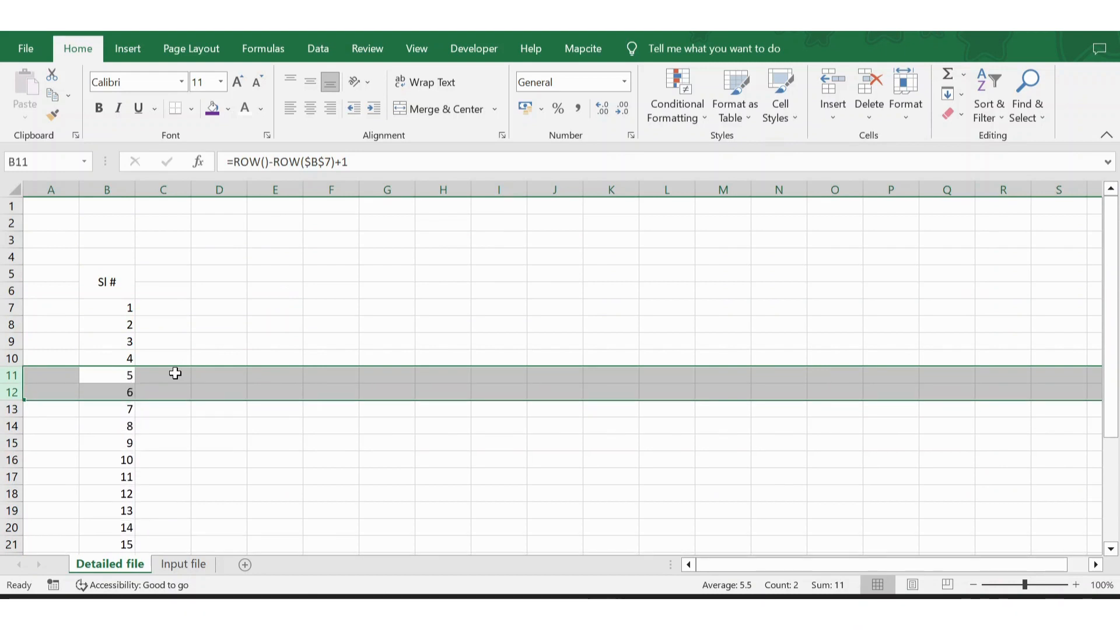
pyautogui.press('Down')
pyautogui.press('Down')
pyautogui.press('Down')
pyautogui.press('Down')
pyautogui.press('Down')
pyautogui.press('Down')
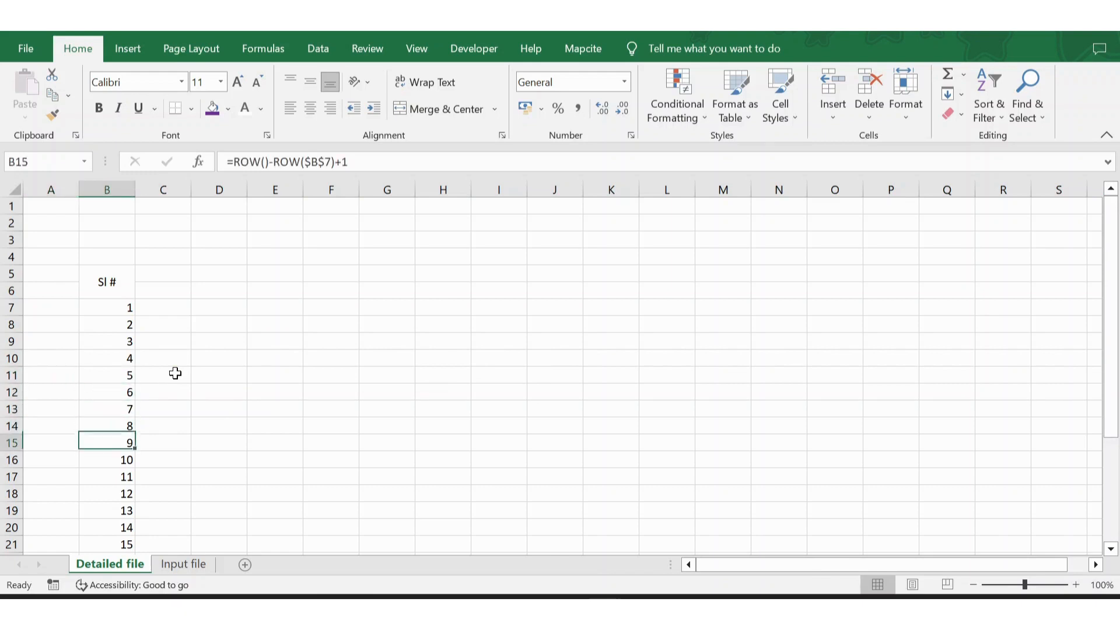
# Review the serial number column from the Sl # header down to its last entry in B30
pyautogui.hotkey('ctrl', 'Up')
pyautogui.press('Up')
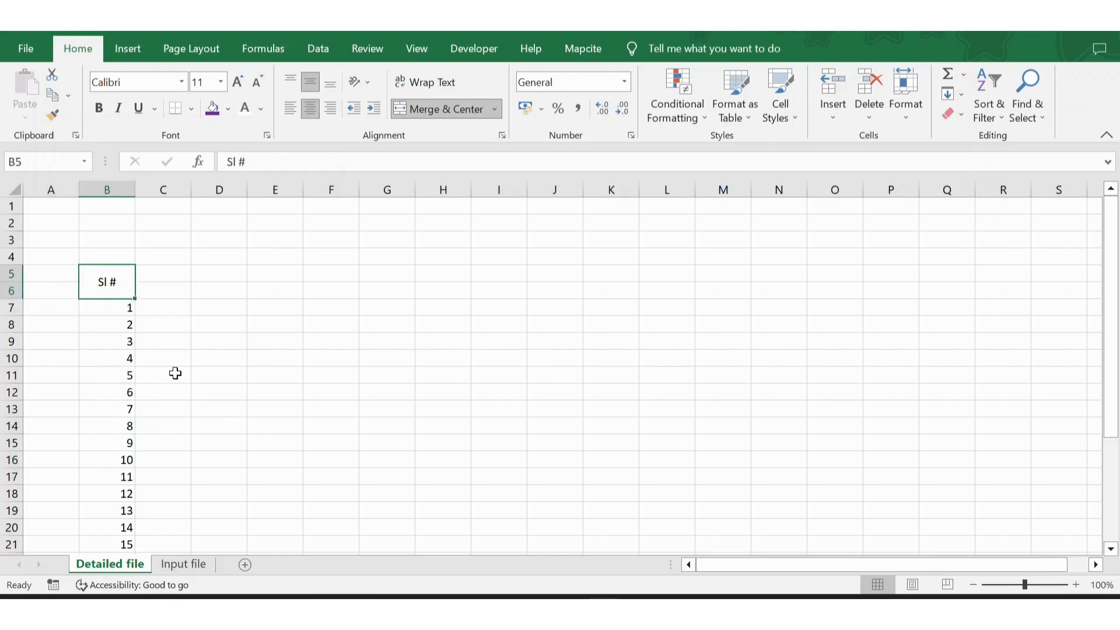
pyautogui.press('Right')
pyautogui.press('Left')
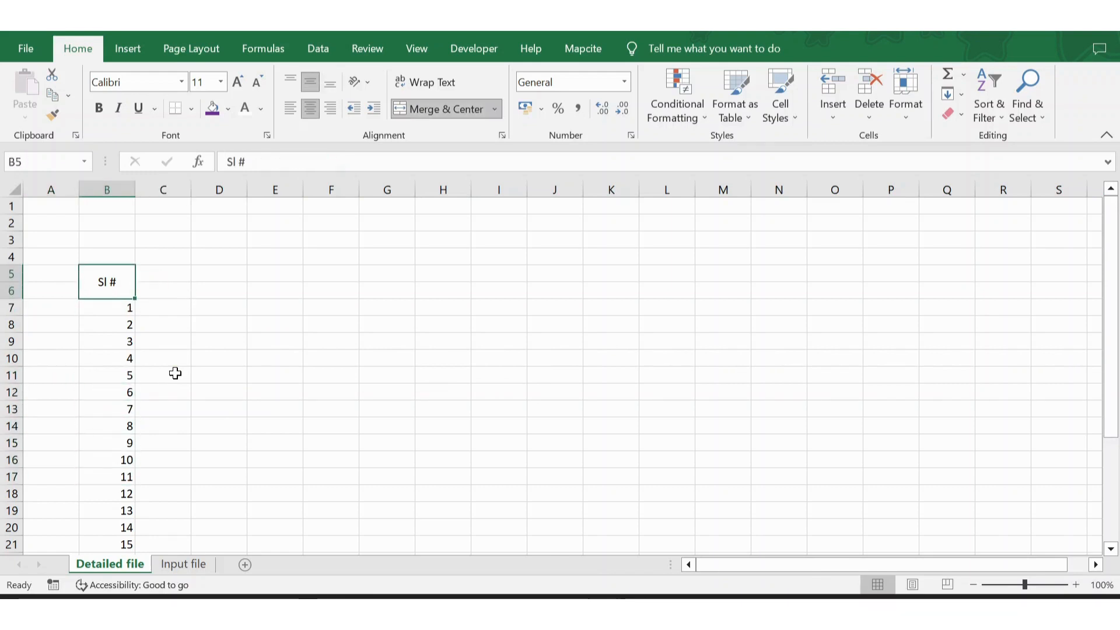
pyautogui.press('Down')
pyautogui.press('Down')
pyautogui.press('Down')
pyautogui.press('Down')
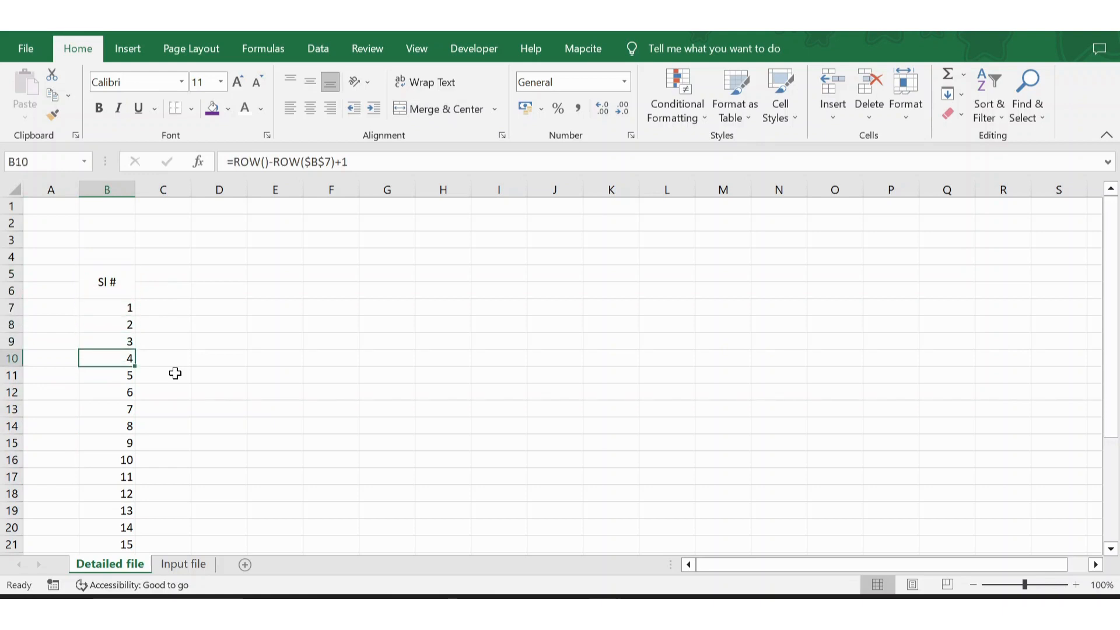
pyautogui.press('Down')
pyautogui.hotkey('shift', 'space')
pyautogui.hotkey('shift', 'Down')
pyautogui.press('Down')
pyautogui.hotkey('ctrl', 'Down')
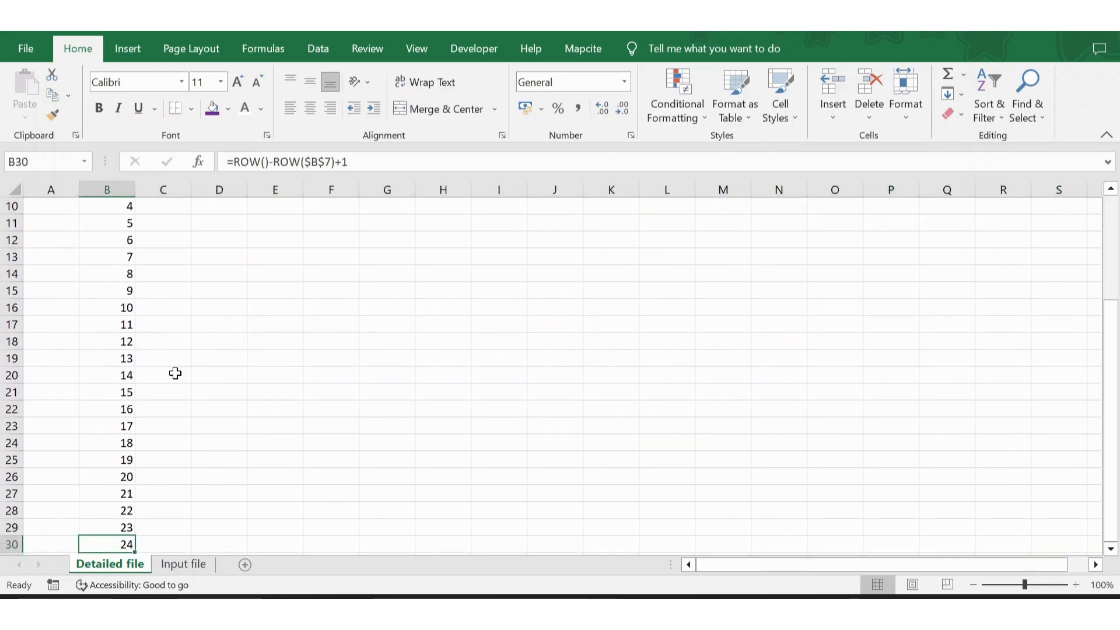
# Copy the Emp Name, Team and Status headers from the finished tracker into C5:E5 of the new Detailed file sheet
pyautogui.hotkey('ctrl', 'Up')
pyautogui.press('Up')
pyautogui.press('Up')
pyautogui.press('Down')
pyautogui.press('Down')
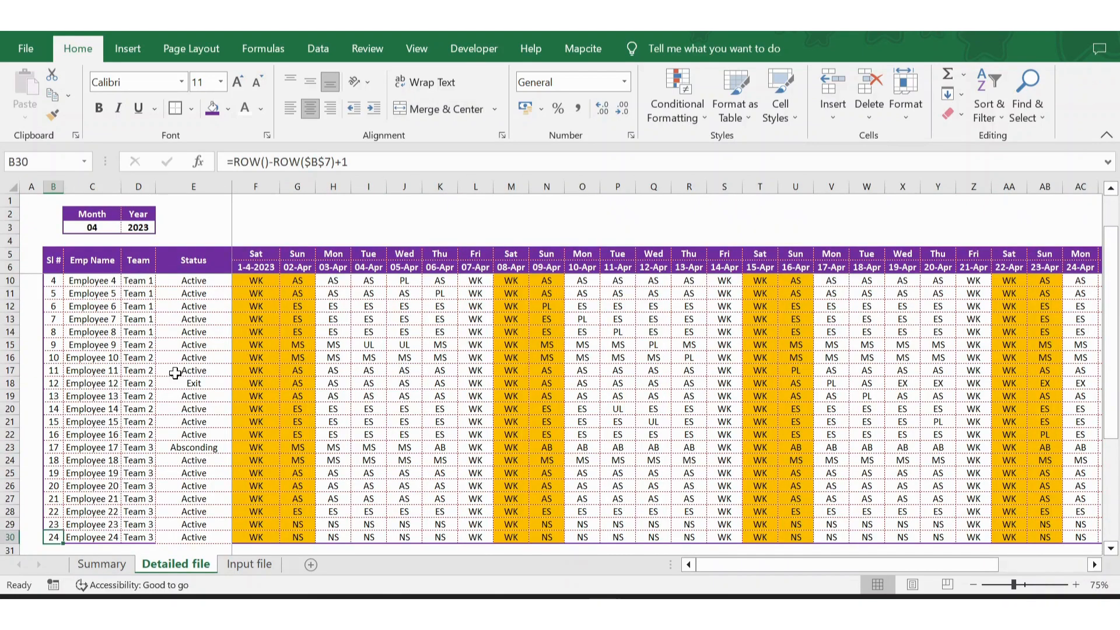
pyautogui.press('Up')
pyautogui.press('Right')
pyautogui.hotkey('ctrl', 'Up')
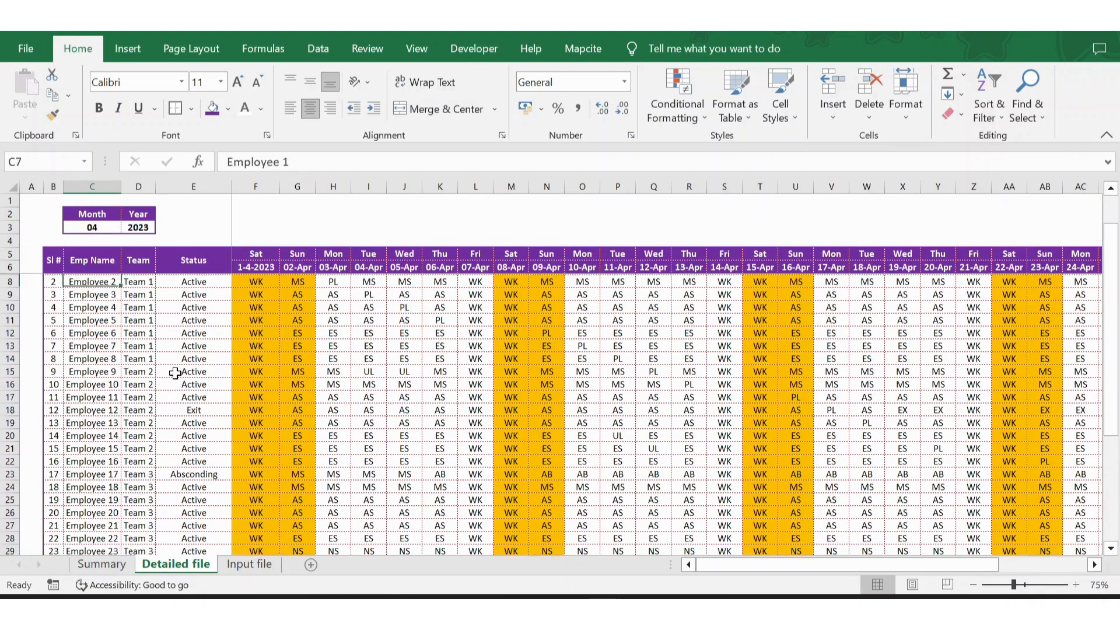
pyautogui.press('Up')
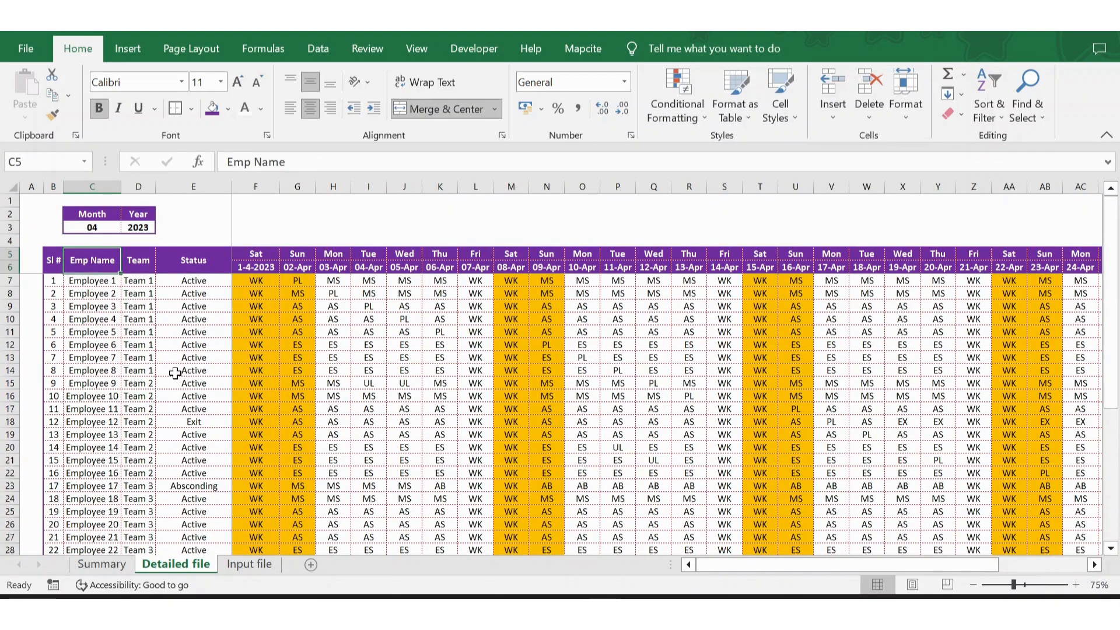
pyautogui.press('Right')
pyautogui.press('Right')
pyautogui.press('Left')
pyautogui.press('Left')
pyautogui.hotkey('shift', 'Right')
pyautogui.hotkey('shift', 'Right')
pyautogui.hotkey('ctrl', 'c')
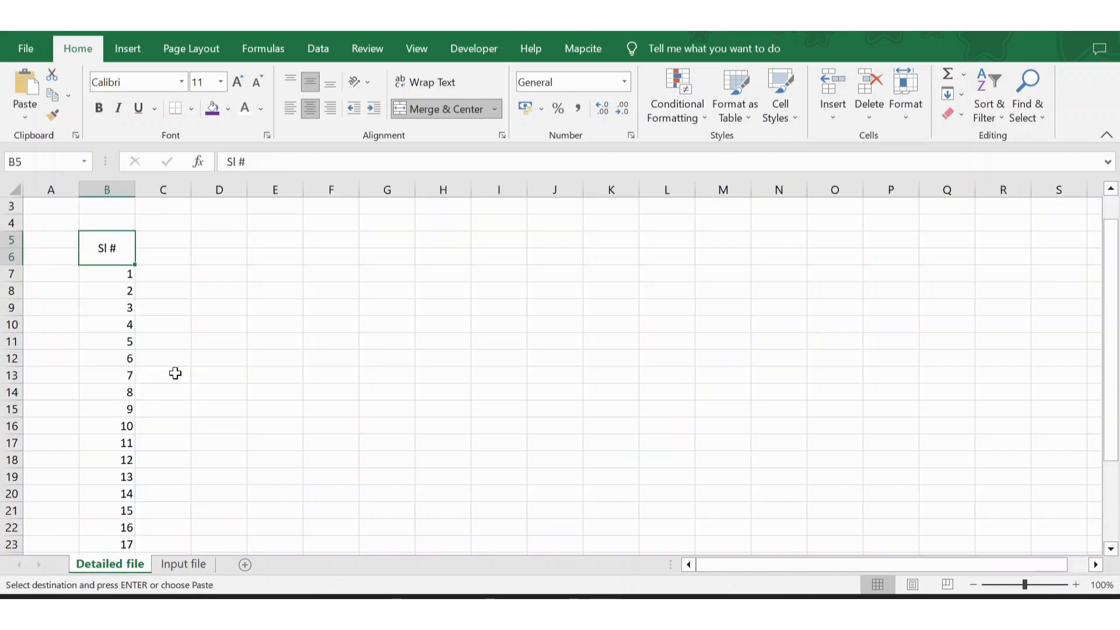
pyautogui.press('Right')
pyautogui.hotkey('ctrl', 'v')
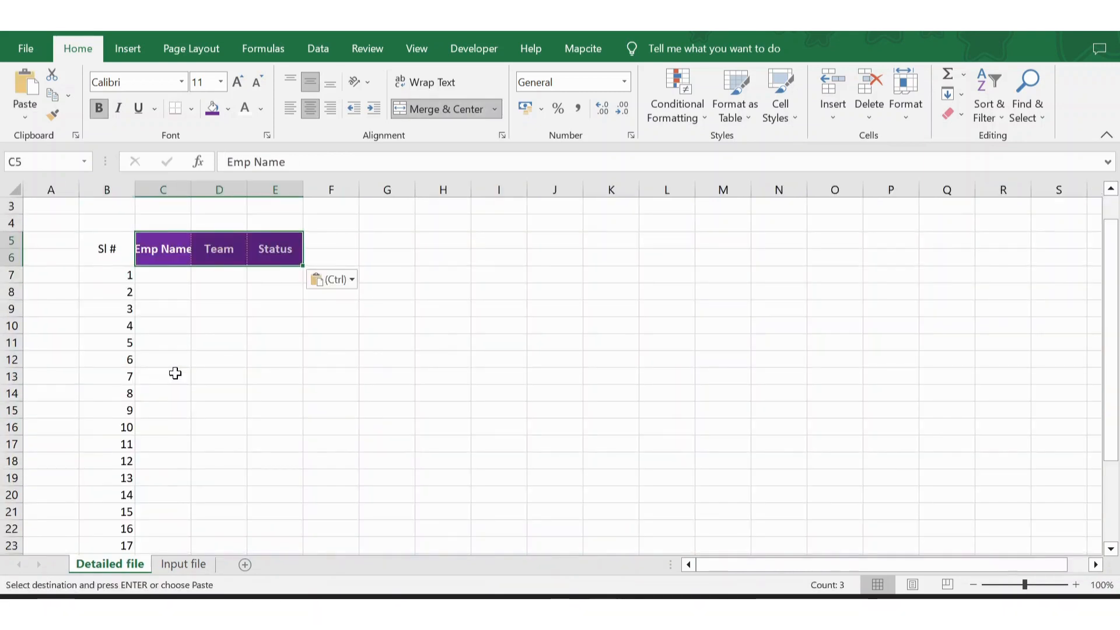
# Remove the purple fill from the Emp Name, Team and Status headers in C5:E5
pyautogui.press('Right')
pyautogui.press('Left')
pyautogui.press('Left')
pyautogui.press('Right')
pyautogui.hotkey('shift', 'Right')
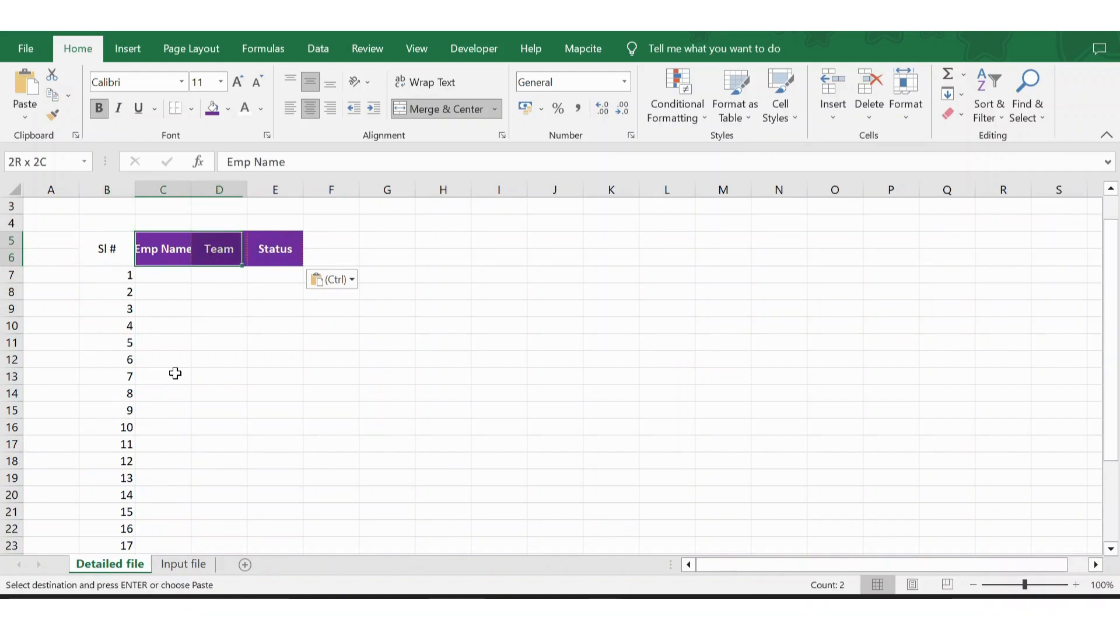
pyautogui.hotkey('shift', 'Right')
pyautogui.click(228, 109)
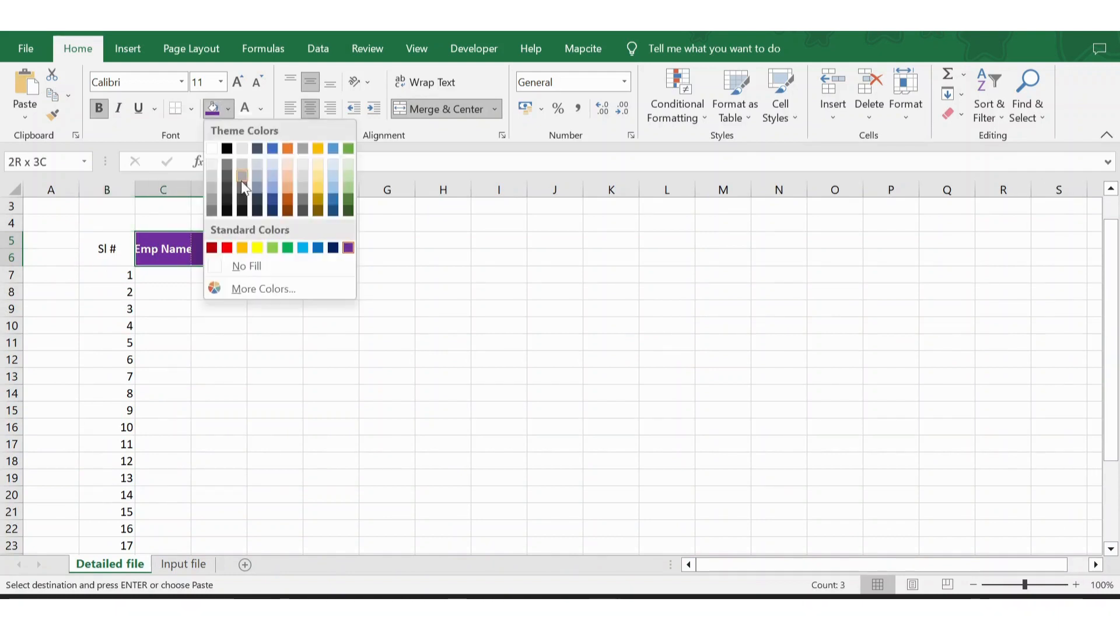
pyautogui.click(213, 267)
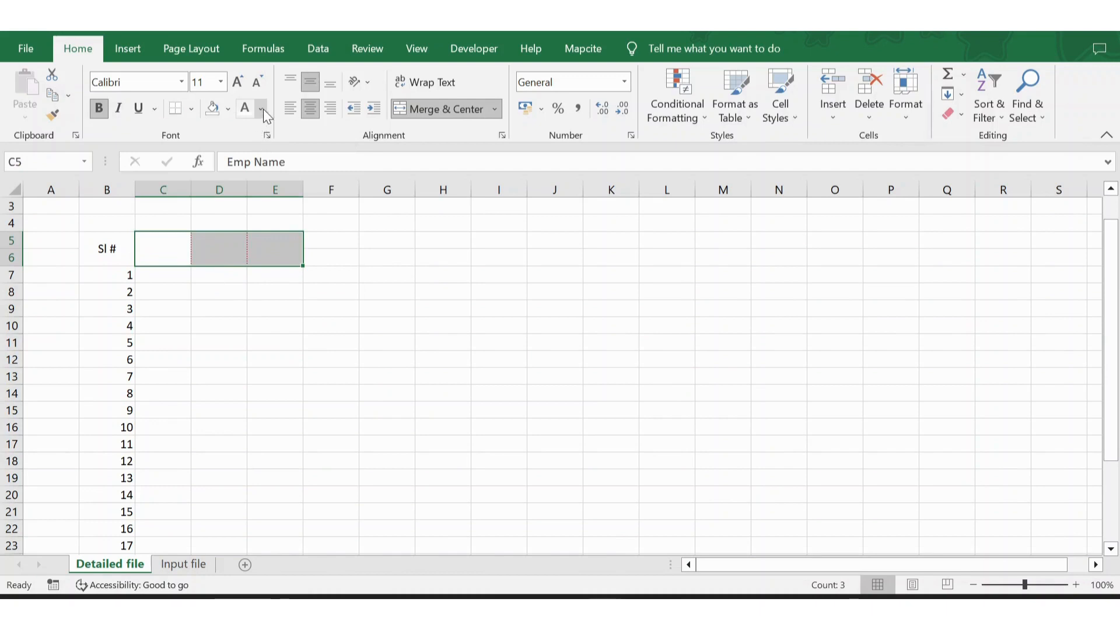
# Change the font colour of the Emp Name, Team and Status headers to black
pyautogui.click(262, 109)
pyautogui.click(260, 169)
pyautogui.click(260, 166)
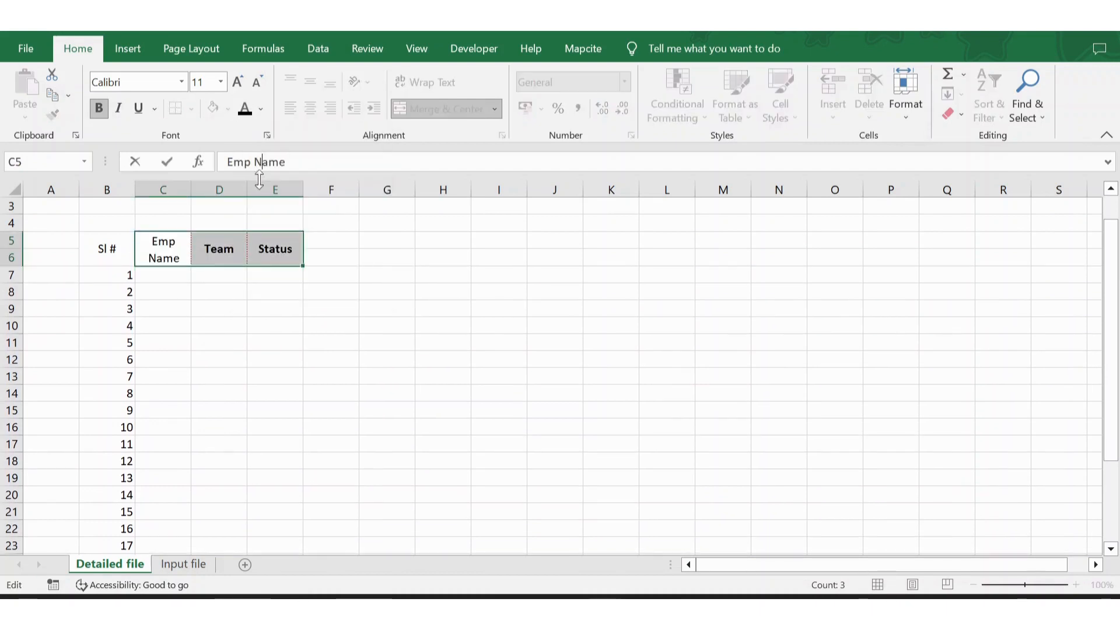
pyautogui.click(252, 338)
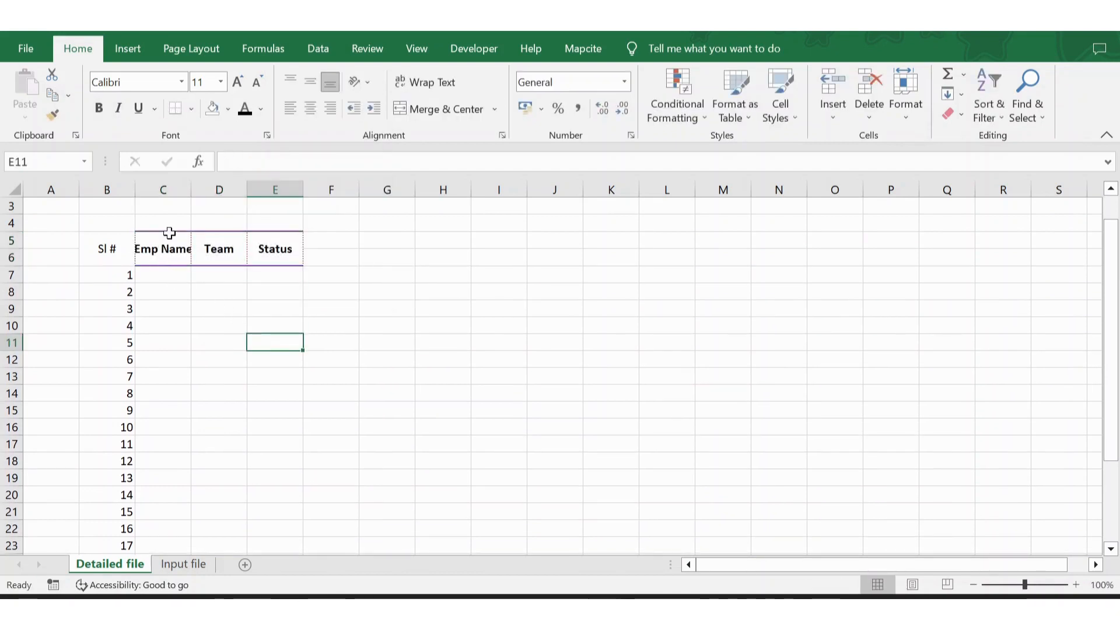
# Fit columns C to E to their header text and remove the bold from the three headers
pyautogui.moveTo(185, 184); pyautogui.dragTo(272, 186)
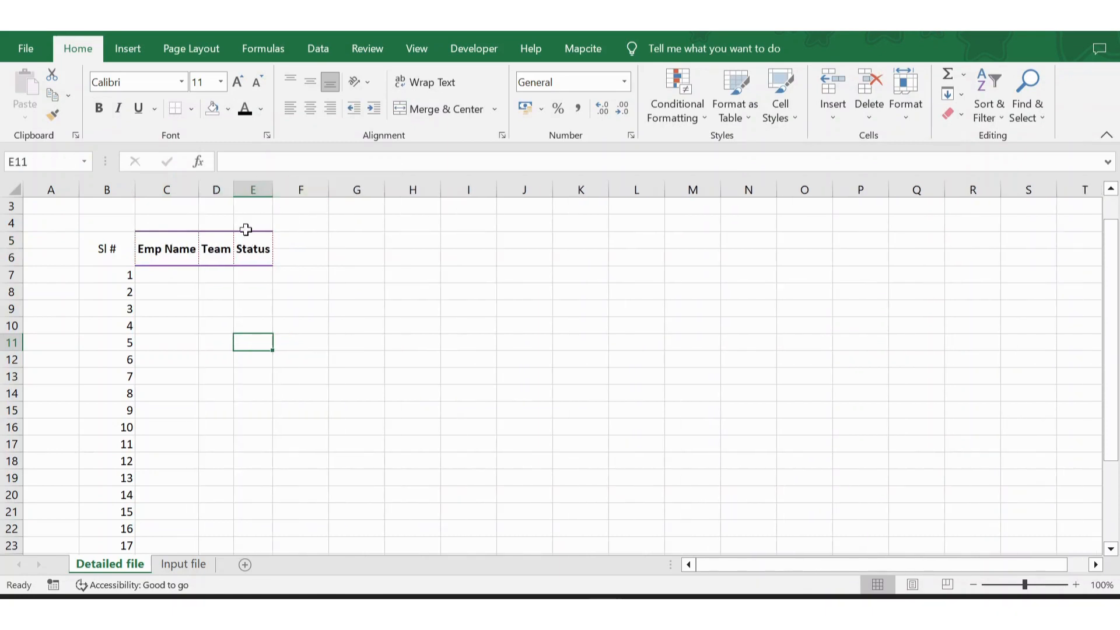
pyautogui.click(169, 251)
pyautogui.hotkey('shift', 'Right')
pyautogui.hotkey('shift', 'Right')
pyautogui.hotkey('ctrl', 'b')
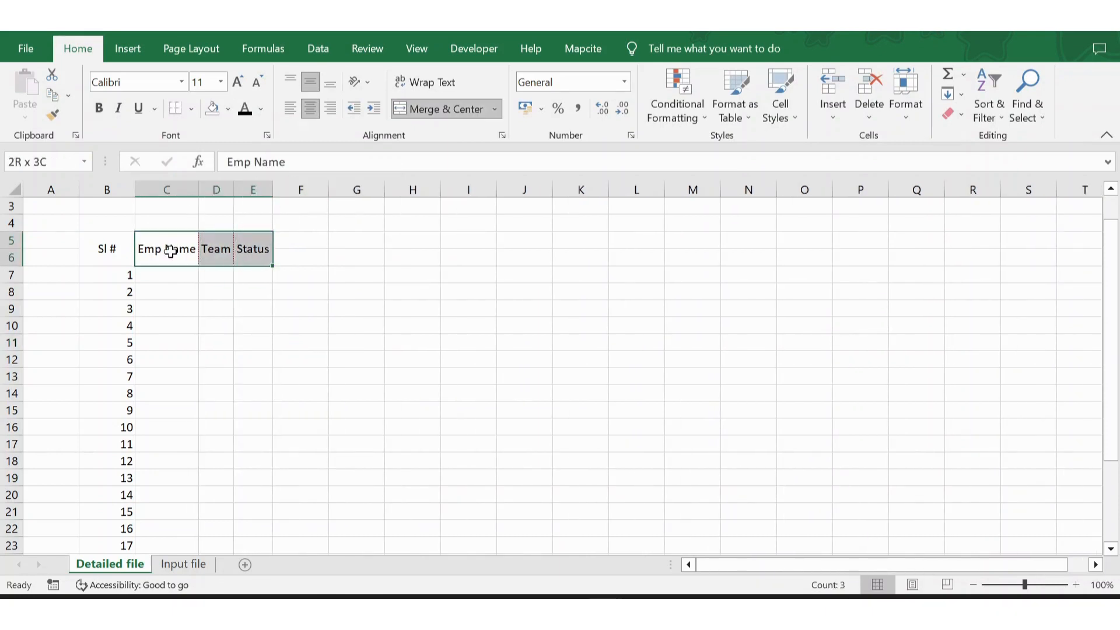
# Compare the new Emp Name, Team and Status headers with those in the finished attendance tracker
pyautogui.press('Left')
pyautogui.press('Right')
pyautogui.press('Right')
pyautogui.press('Right')
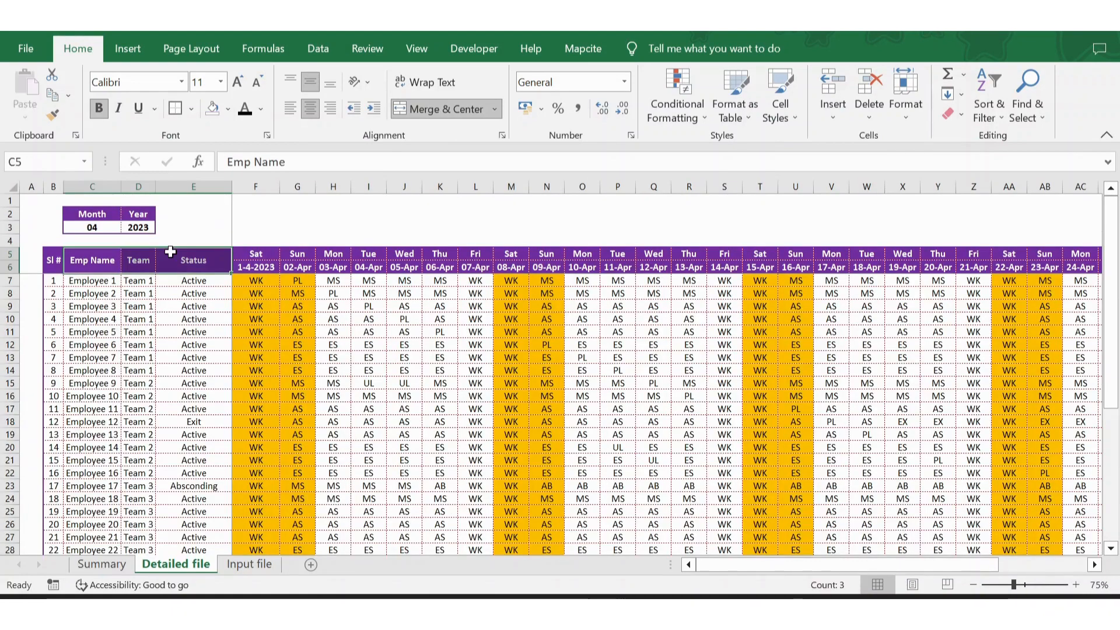
pyautogui.press('Right')
pyautogui.press('Down')
pyautogui.press('Right')
pyautogui.press('Right')
pyautogui.press('Left')
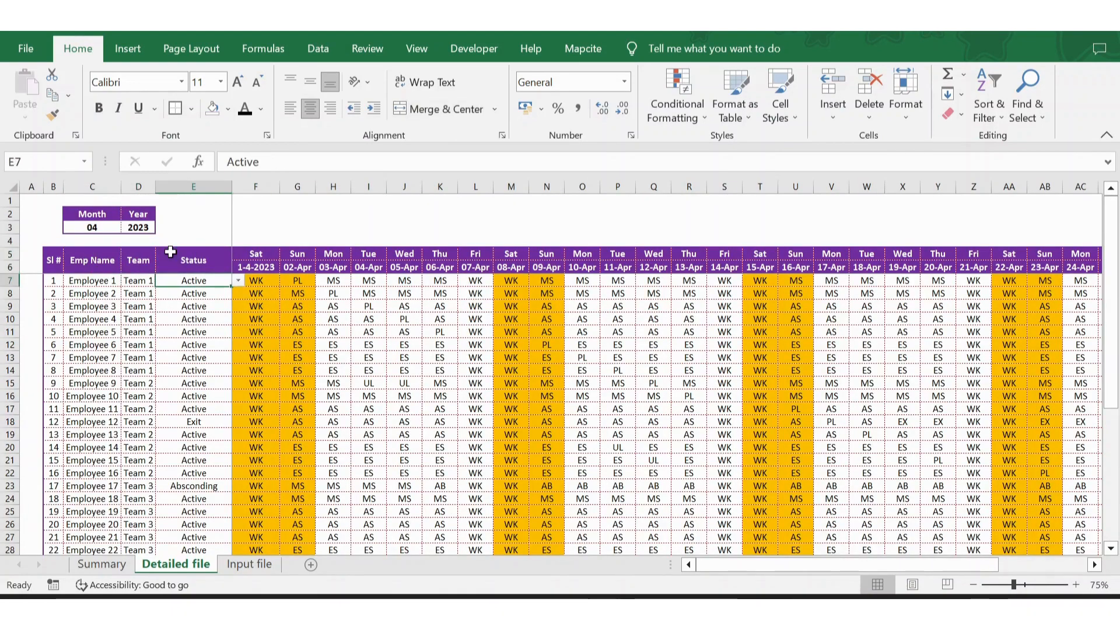
pyautogui.press('Up')
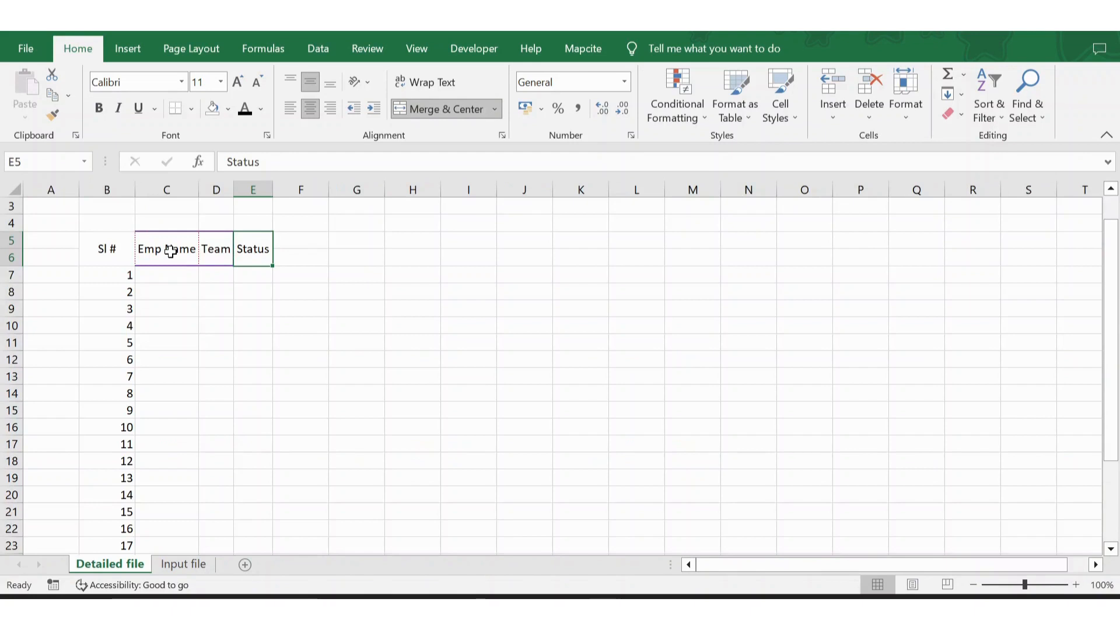
# Insert a column before Team, merge and center D5:D6, and enter the header Emp ID
pyautogui.press('Right')
pyautogui.press('Left')
pyautogui.press('Left')
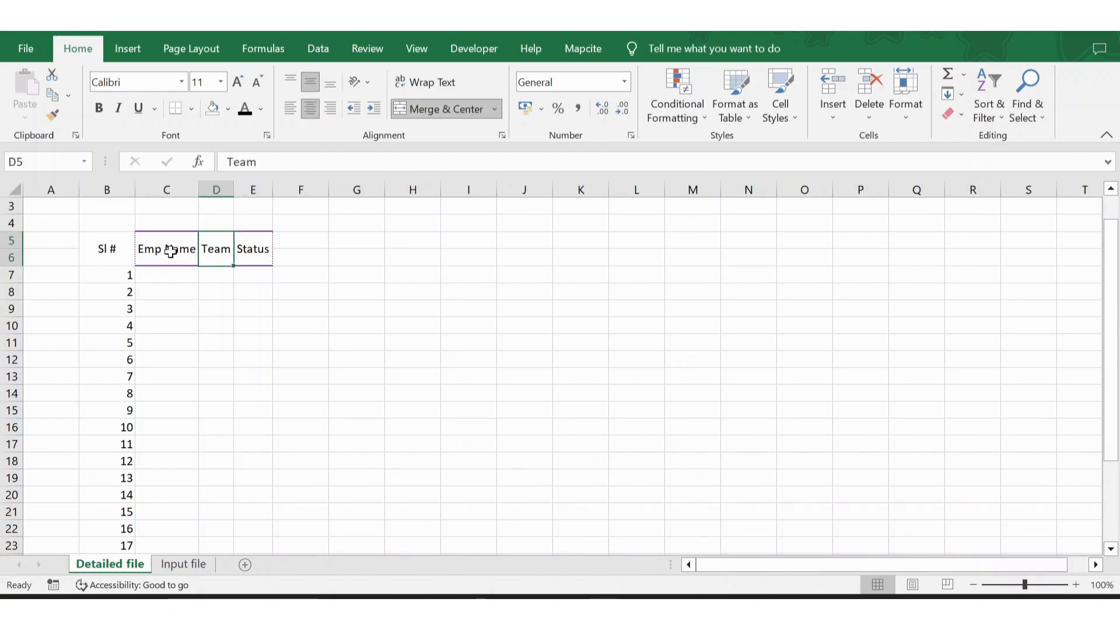
pyautogui.hotkey('ctrl', 'space')
pyautogui.hotkey('ctrl', 'shift', '+')
pyautogui.press('Down')
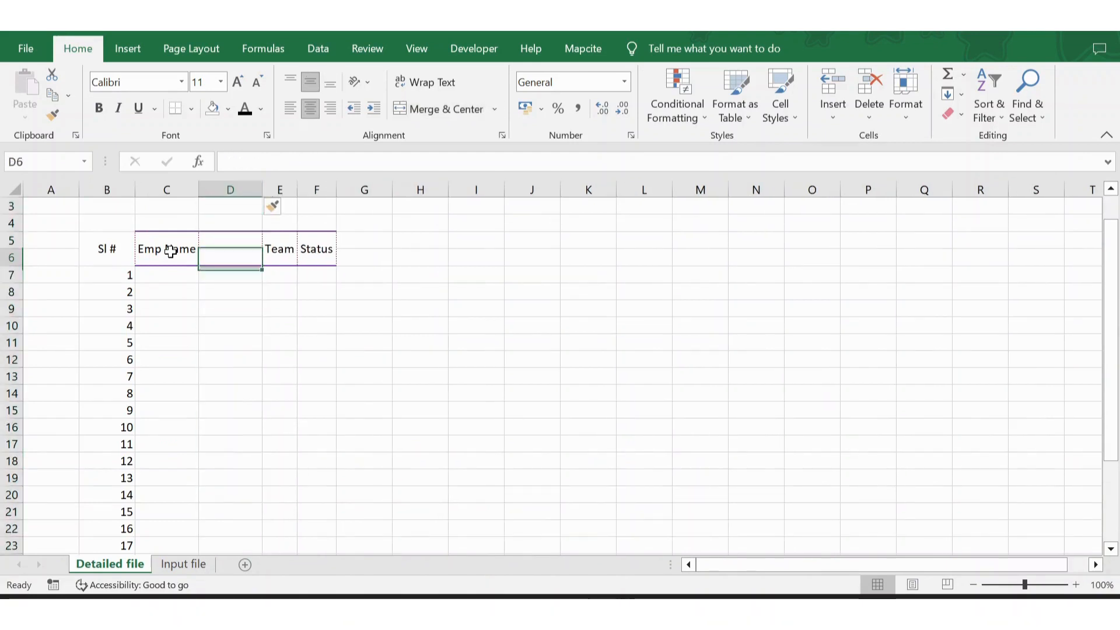
pyautogui.press('Up')
pyautogui.hotkey('shift', 'Down')
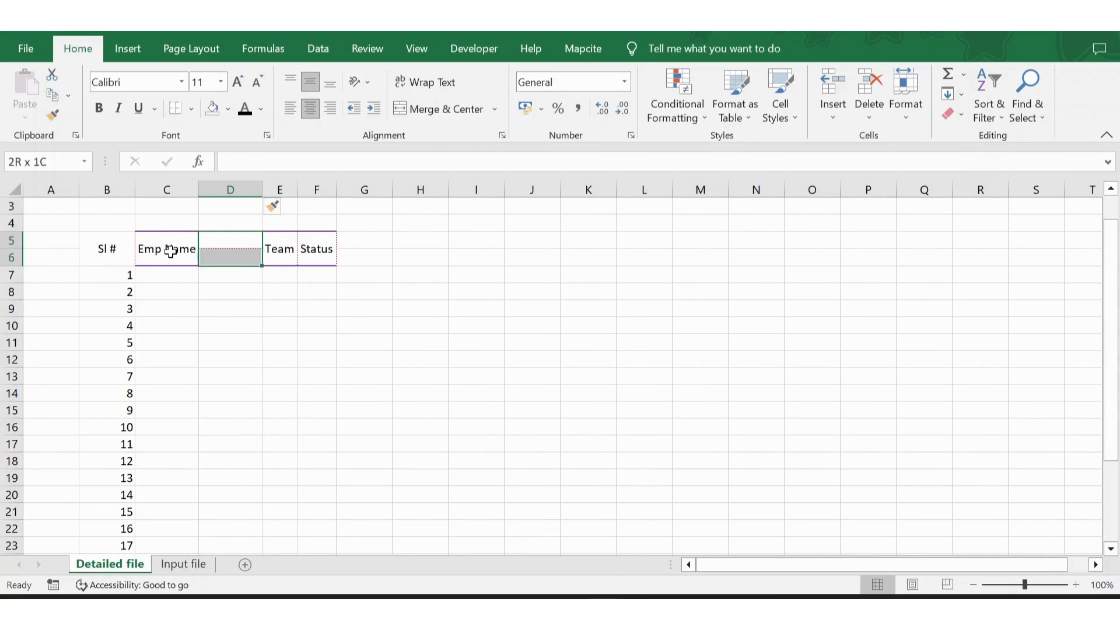
pyautogui.click(444, 100)
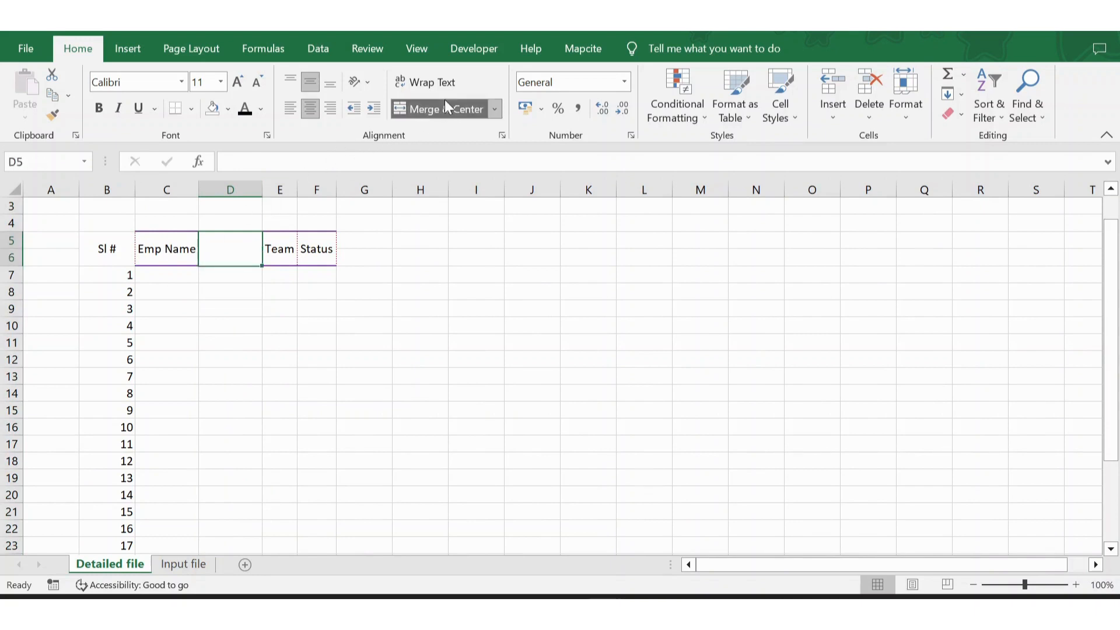
pyautogui.write('Emp ')
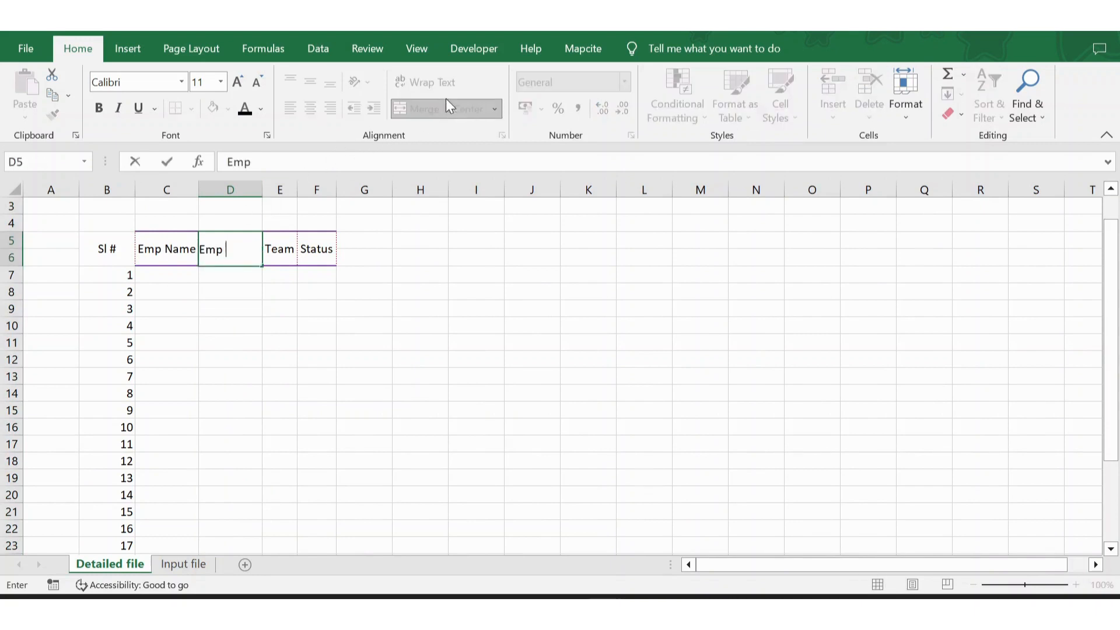
pyautogui.write('ID')
pyautogui.press('Return')
# Insert a column before Status and merge and center its header cells F5:F6
pyautogui.press('Up')
pyautogui.press('Right')
pyautogui.press('Right')
pyautogui.press('Right')
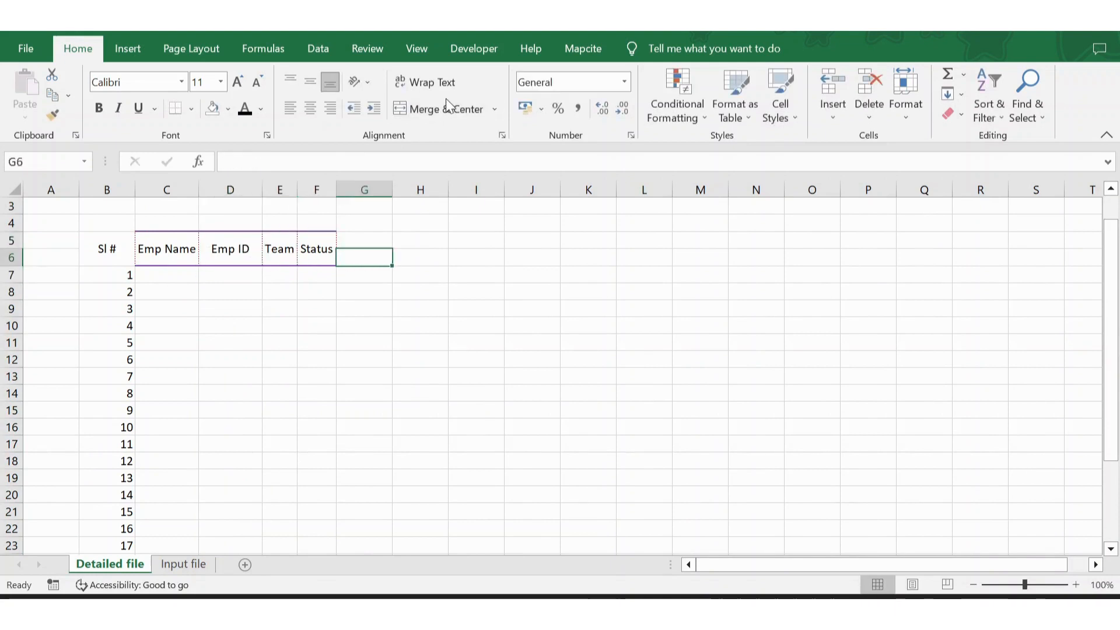
pyautogui.press('Up')
pyautogui.hotkey('shift', 'Down')
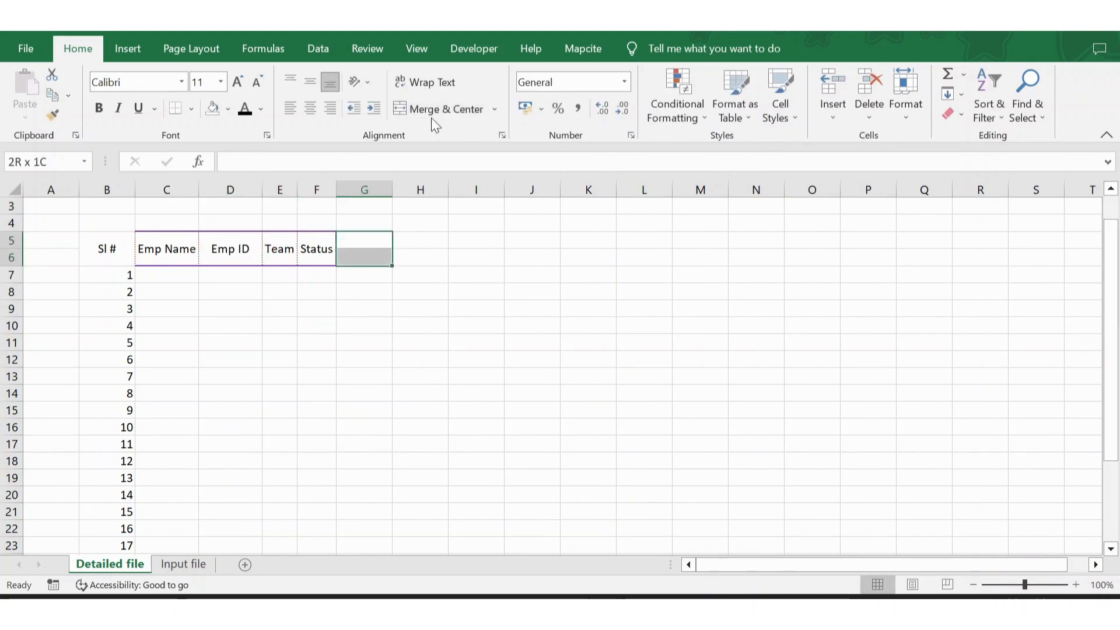
pyautogui.click(322, 240)
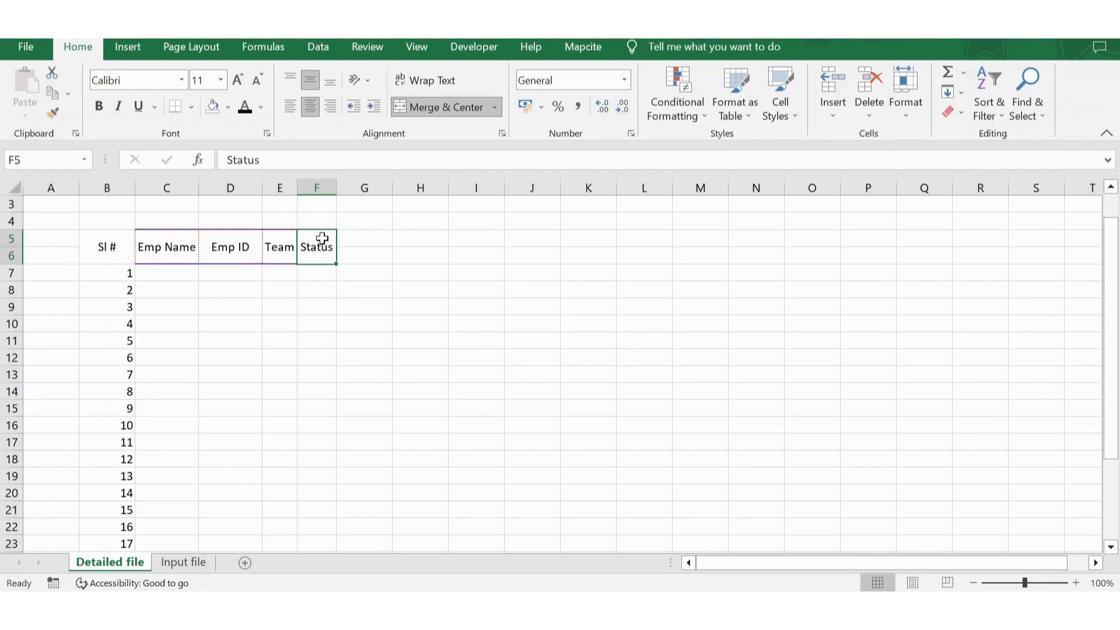
pyautogui.click(318, 182)
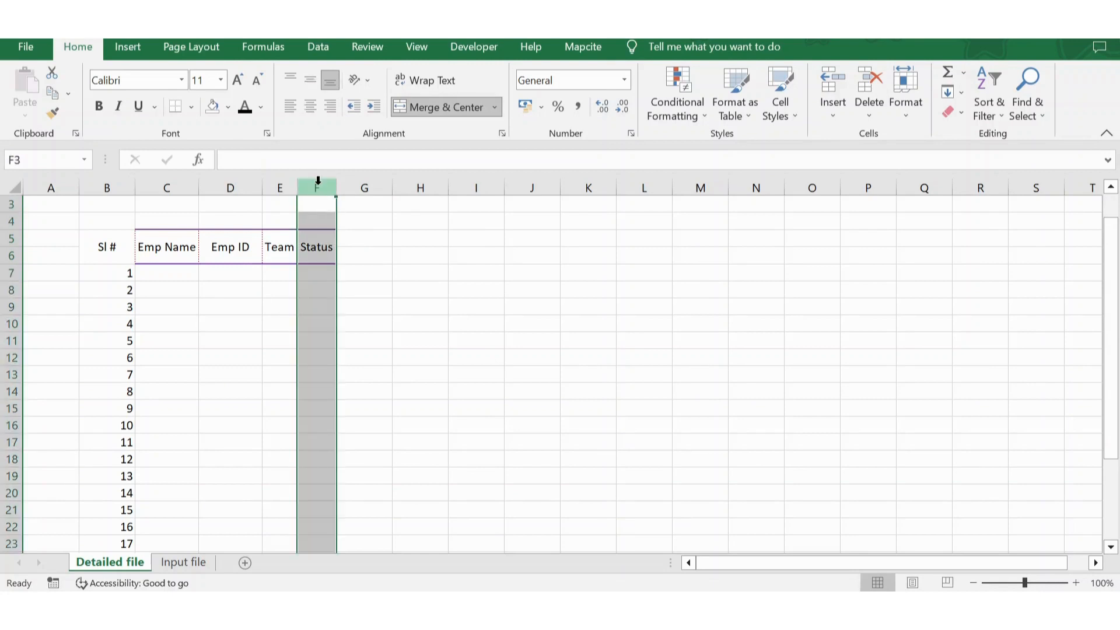
pyautogui.hotkey('ctrl', 'shift', '+')
pyautogui.press('Down')
pyautogui.press('Down')
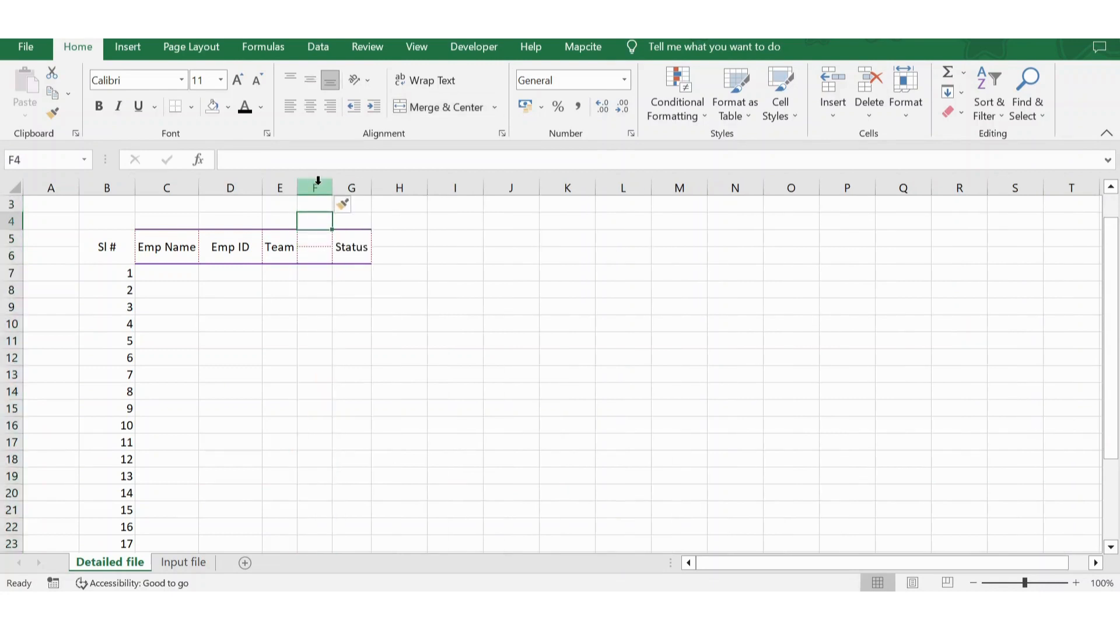
pyautogui.hotkey('shift', 'Down')
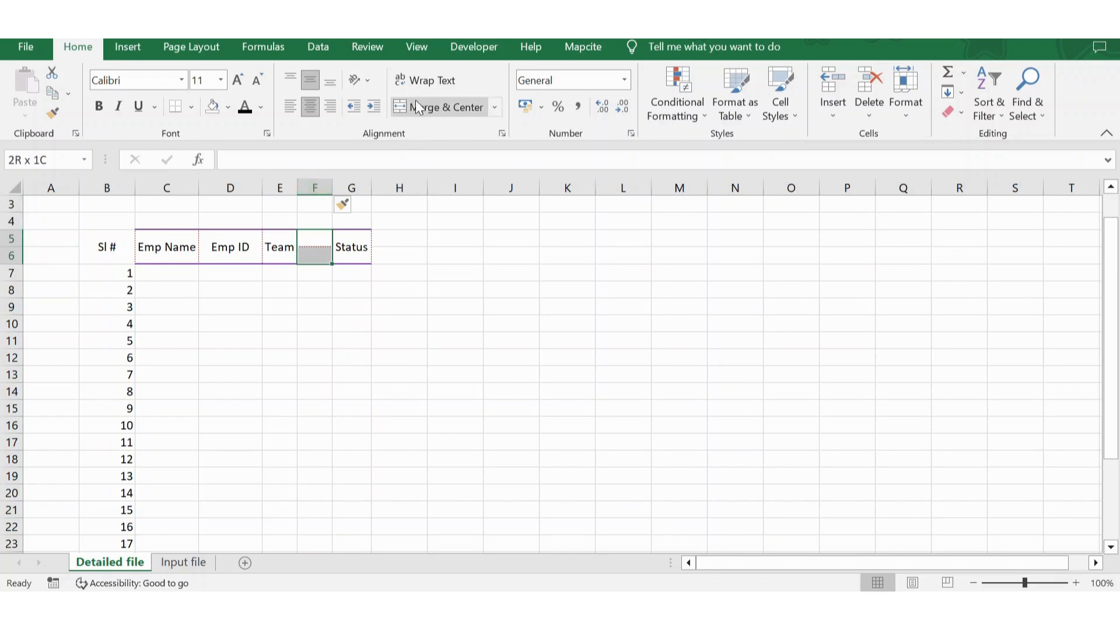
pyautogui.click(440, 107)
# Enter Supervisor as the header in F5 and fit column F to the text
pyautogui.write('Supervisor')
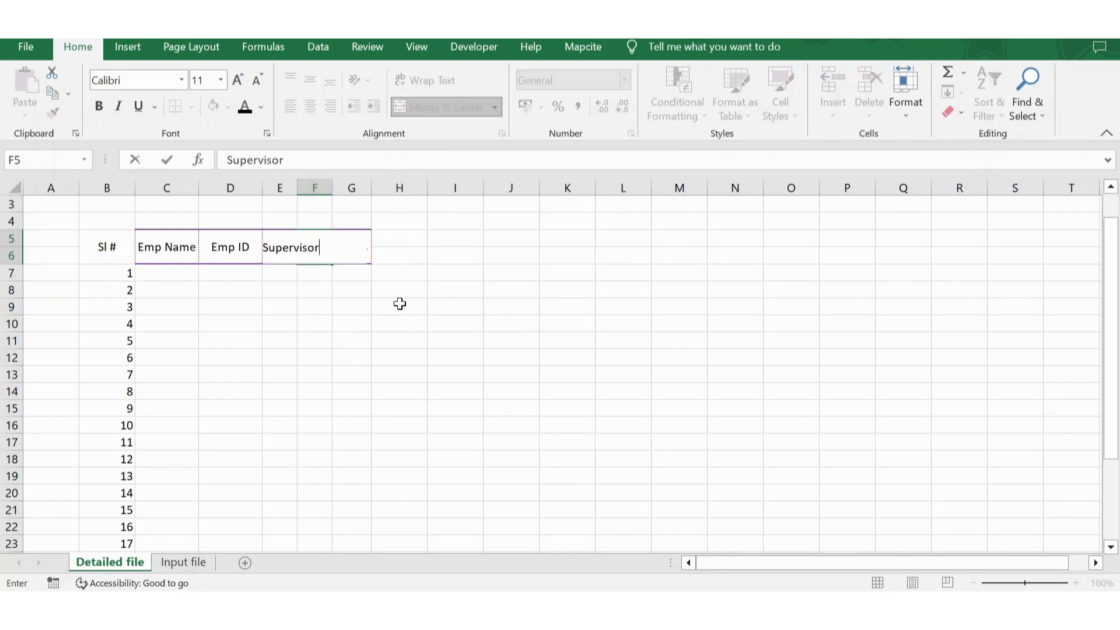
pyautogui.press('Return')
pyautogui.doubleClick(328, 188)
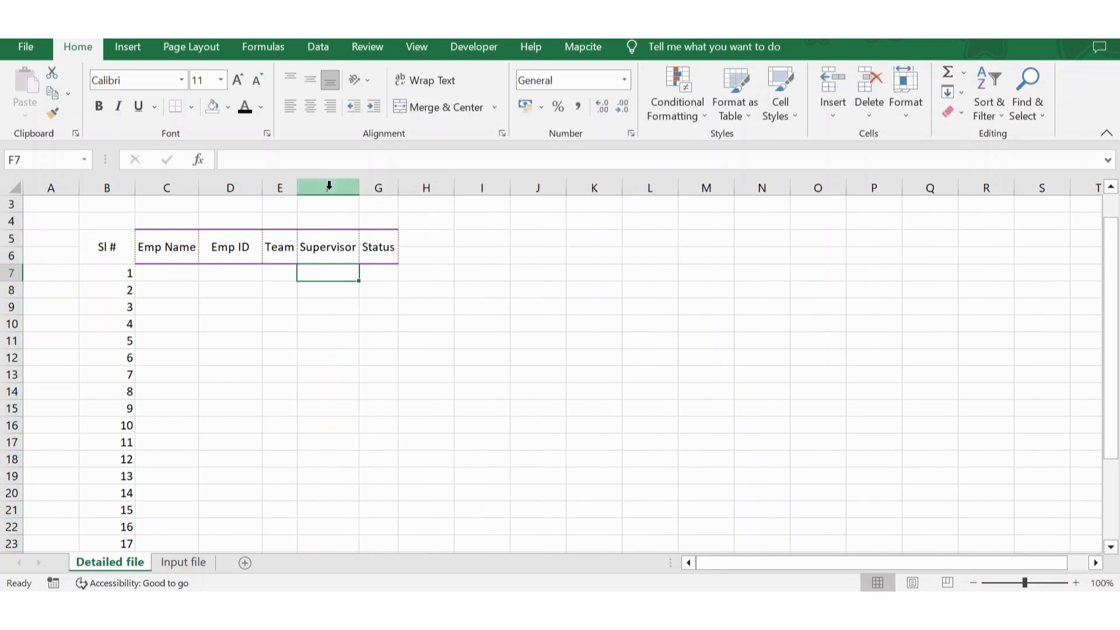
# Compare the extended header row with the employee columns in the finished attendance tracker
pyautogui.click(192, 295)
pyautogui.press('Left')
pyautogui.press('Up')
pyautogui.press('Up')
pyautogui.press('Right')
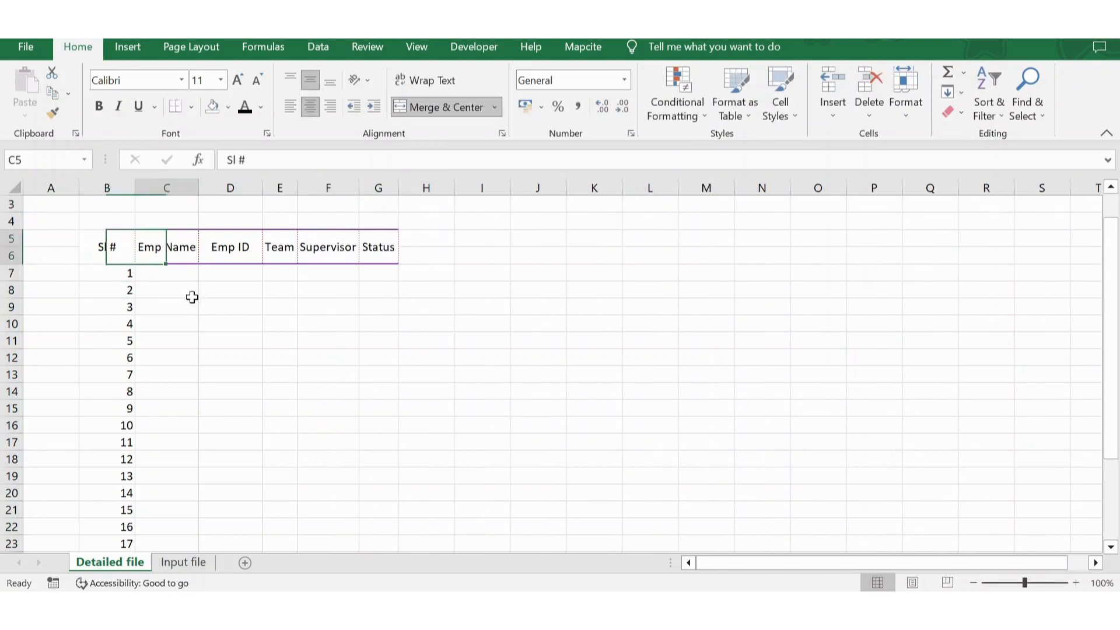
pyautogui.press('Right')
pyautogui.hotkey('alt', 'Tab')
pyautogui.press('Tab')
pyautogui.press('Tab')
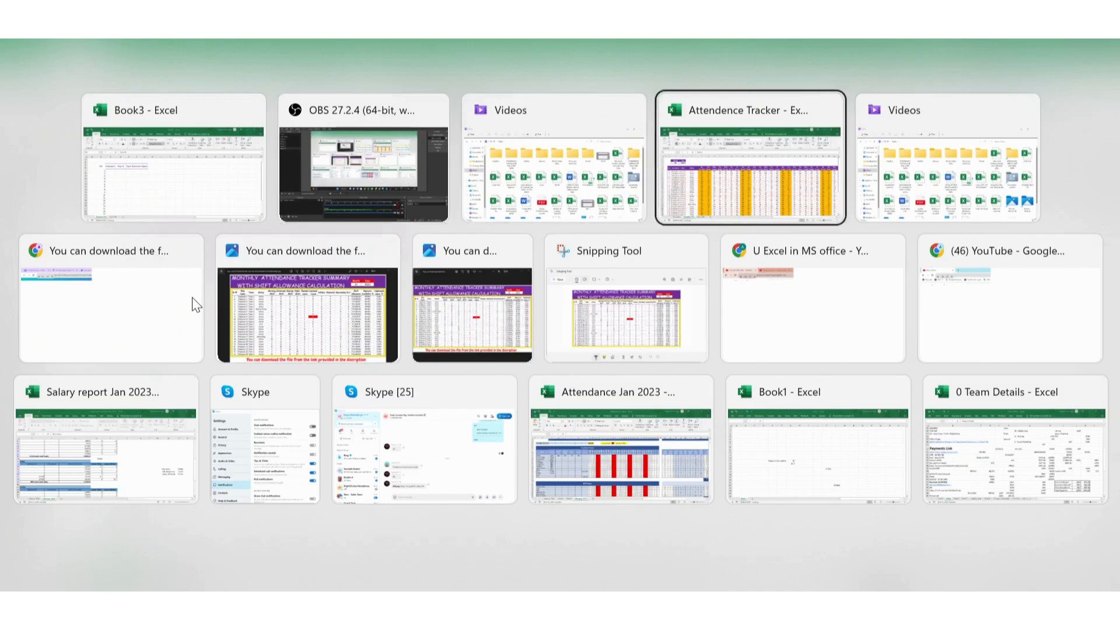
pyautogui.click(163, 314)
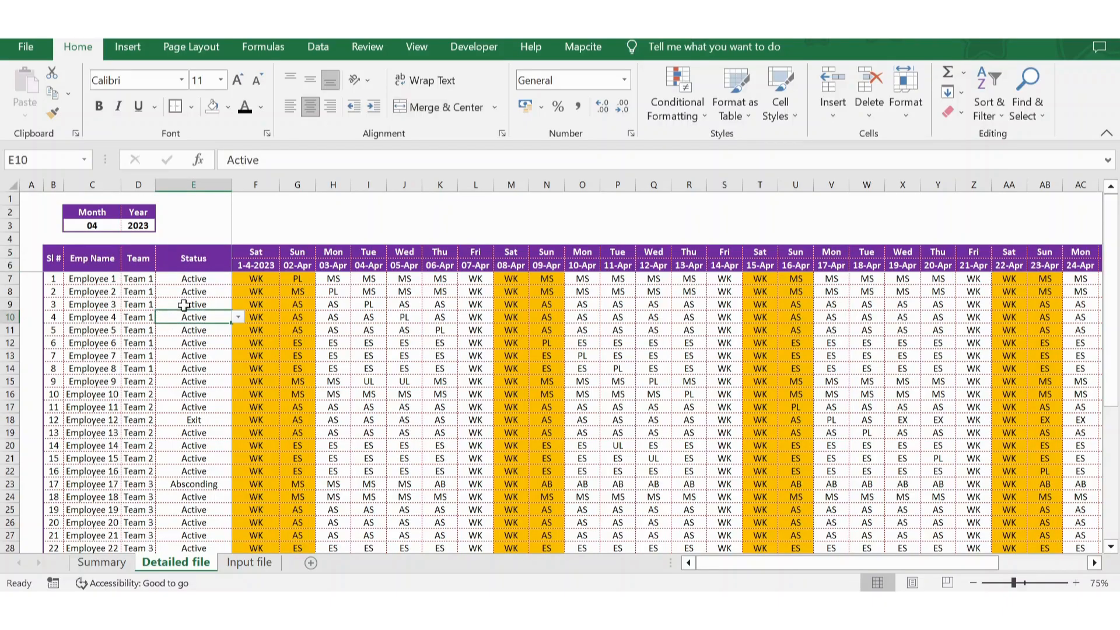
pyautogui.hotkey('alt', 'Tab')
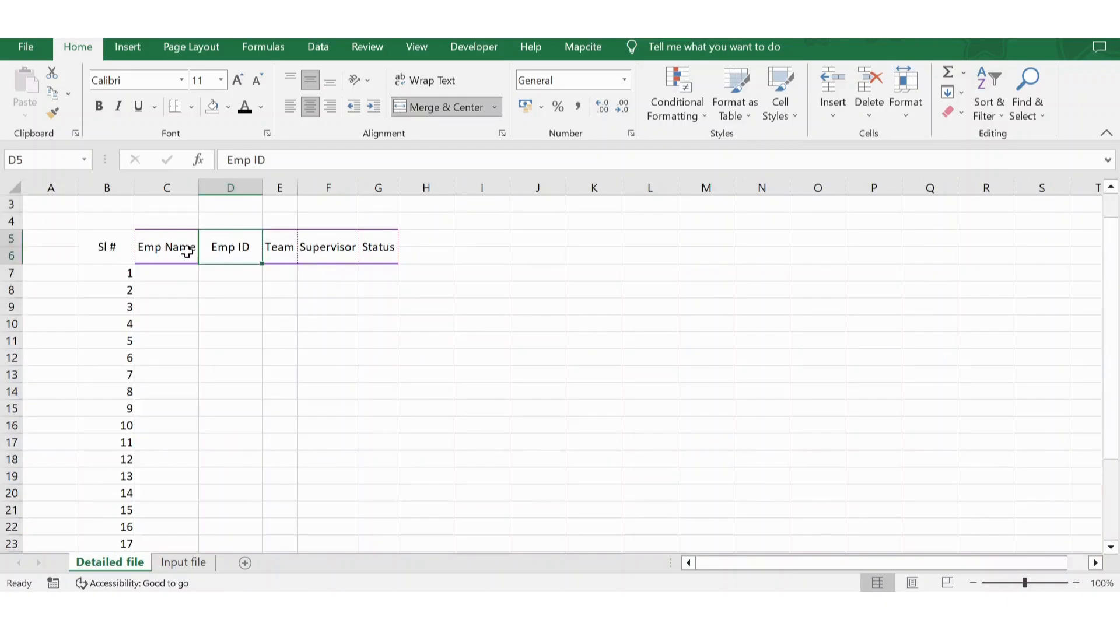
pyautogui.click(325, 254)
pyautogui.hotkey('alt', 'Tab')
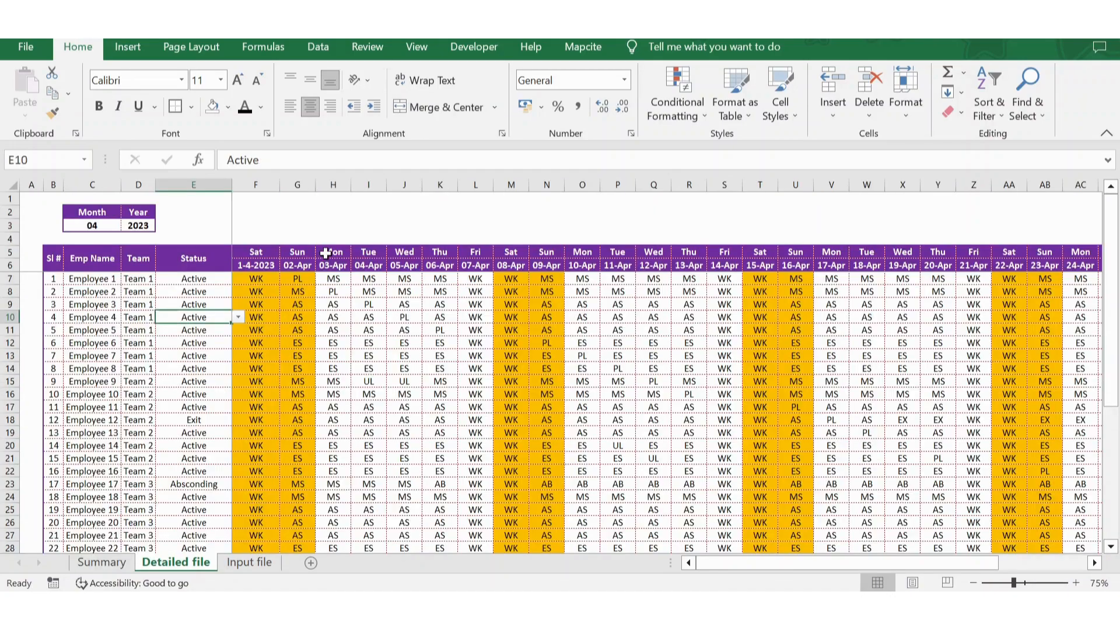
pyautogui.hotkey('alt', 'Tab')
# Delete the Emp ID and Supervisor columns from the new Detailed file sheet
pyautogui.click(233, 243)
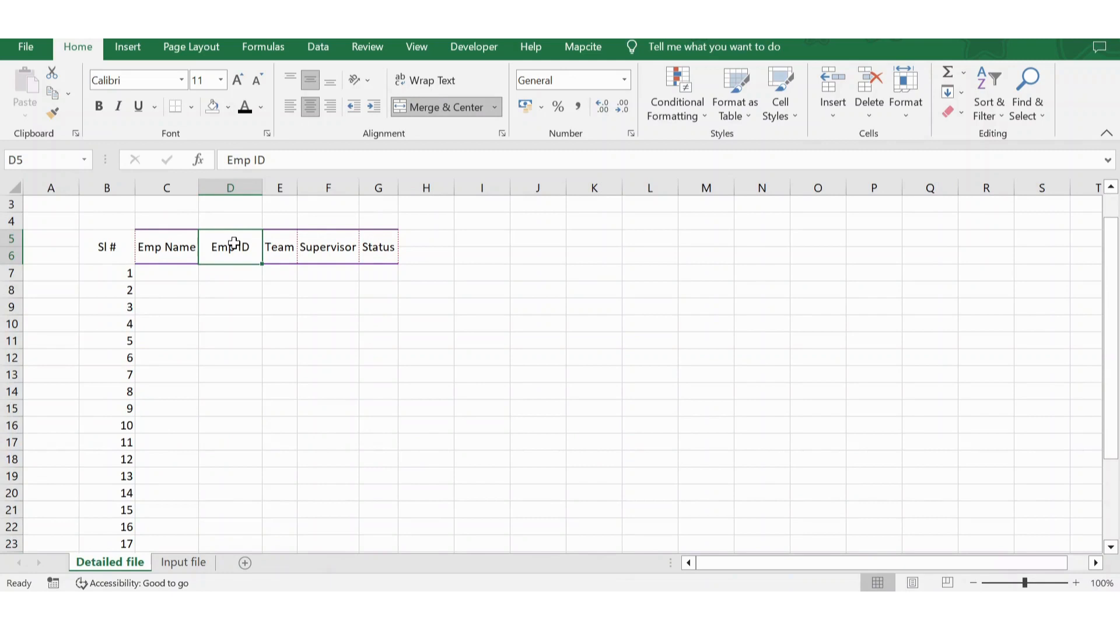
pyautogui.click(238, 188)
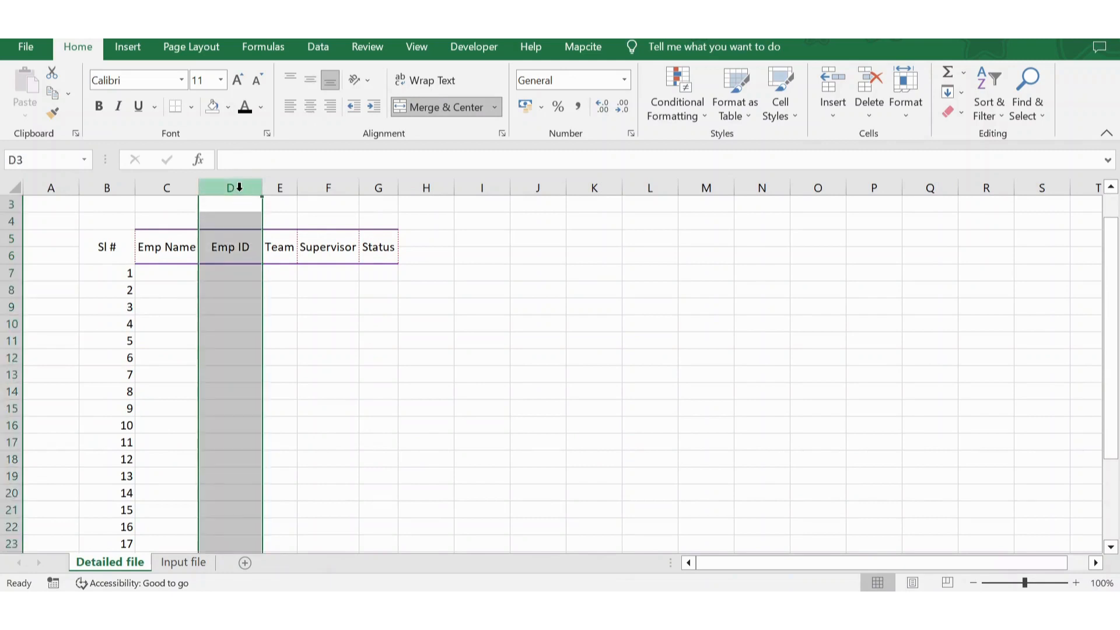
pyautogui.hotkey('ctrl', '-')
pyautogui.click(269, 187)
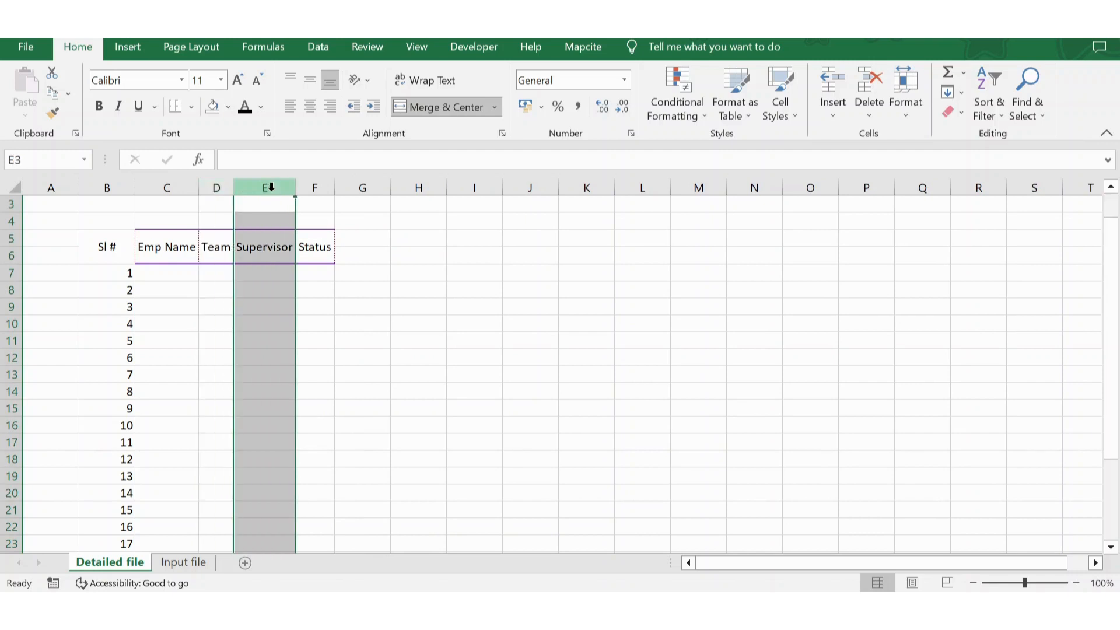
pyautogui.hotkey('ctrl', '-')
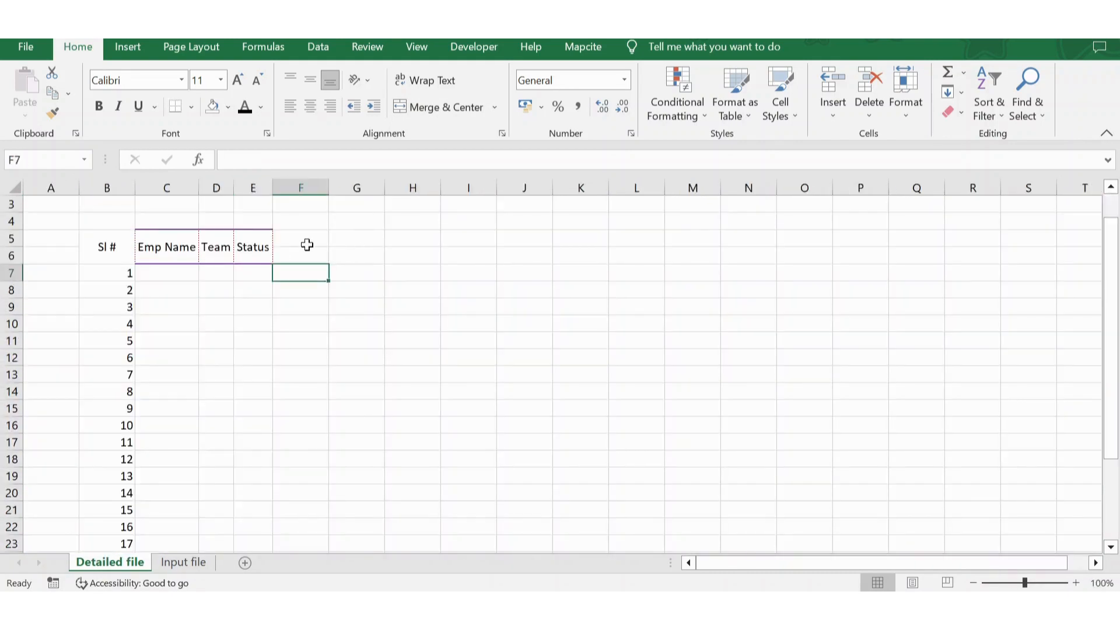
# Examine the Month and Year block in C2:D3 of the finished attendance tracker
pyautogui.click(298, 245)
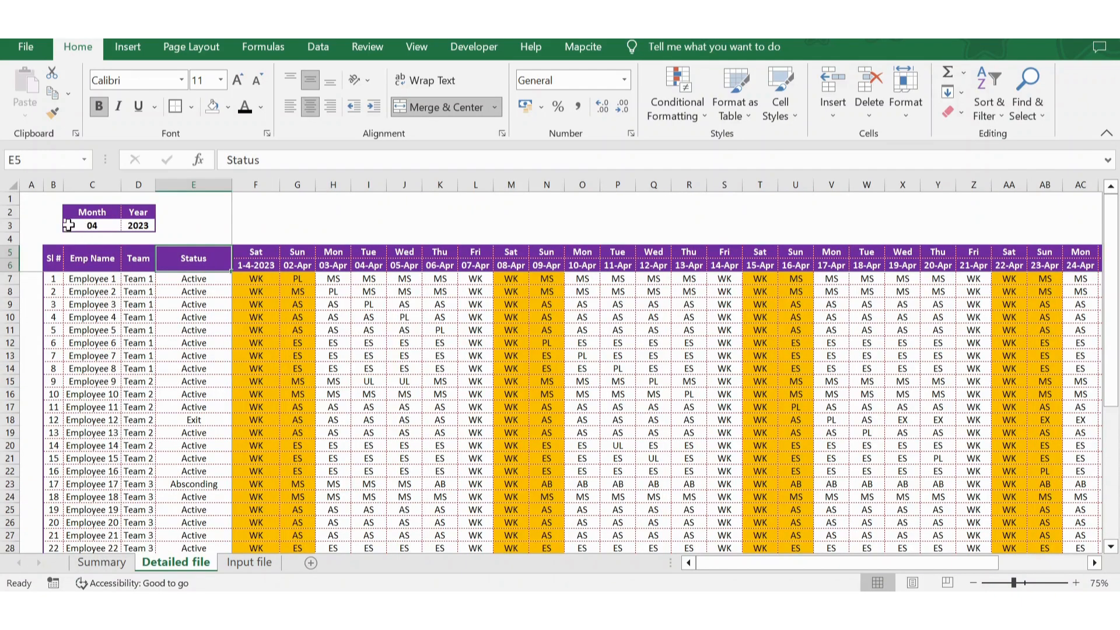
pyautogui.click(74, 214)
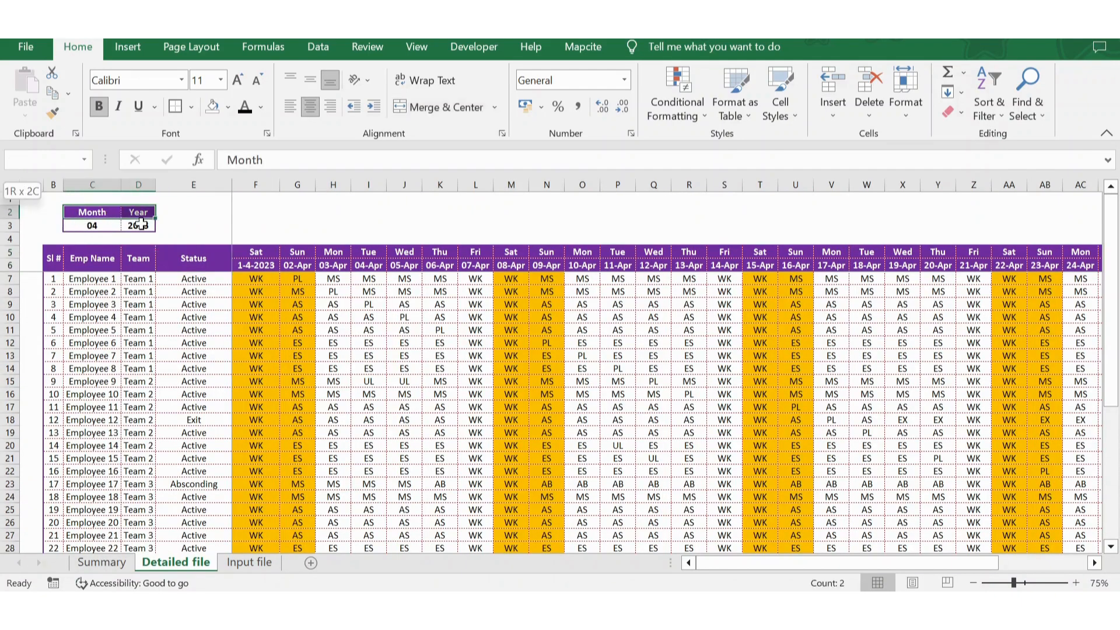
pyautogui.keyDown('shift'); pyautogui.click(140, 225); pyautogui.keyUp('shift')
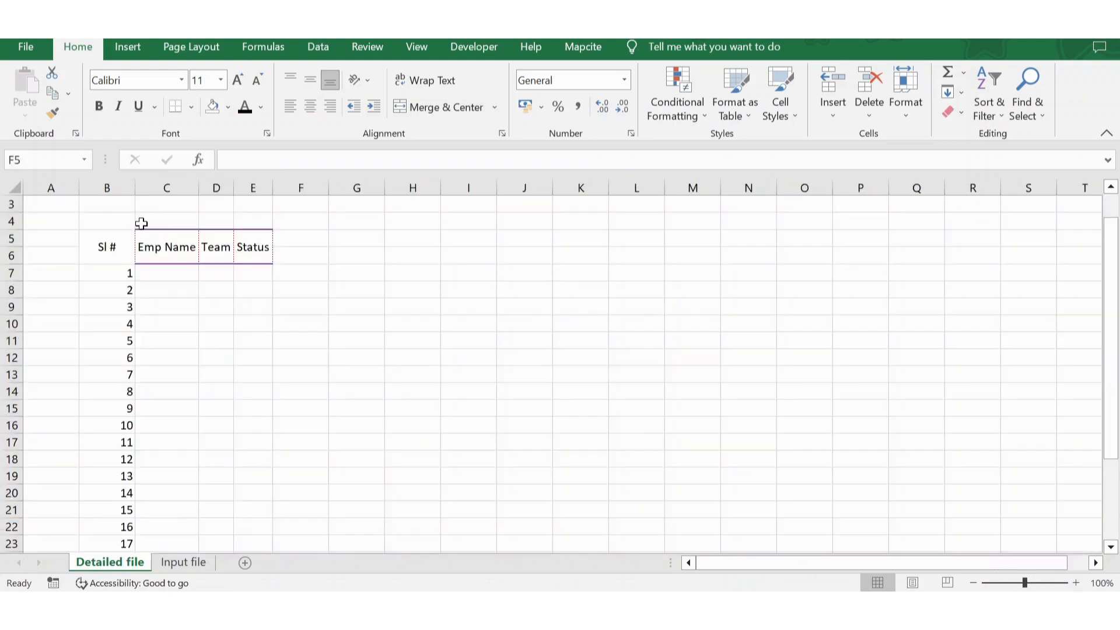
# Enter Month in C2 and Year in D2 as headers on the new Detailed file sheet
pyautogui.press('Up')
pyautogui.press('Up')
pyautogui.press('Up')
pyautogui.press('Up')
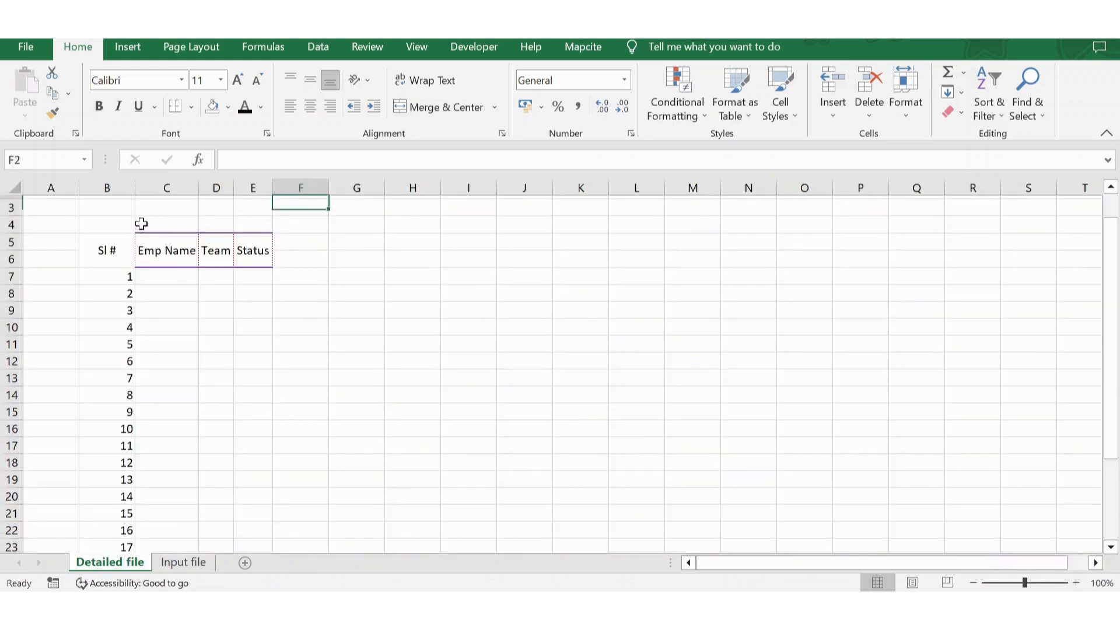
pyautogui.press('Left')
pyautogui.press('Left')
pyautogui.press('Left')
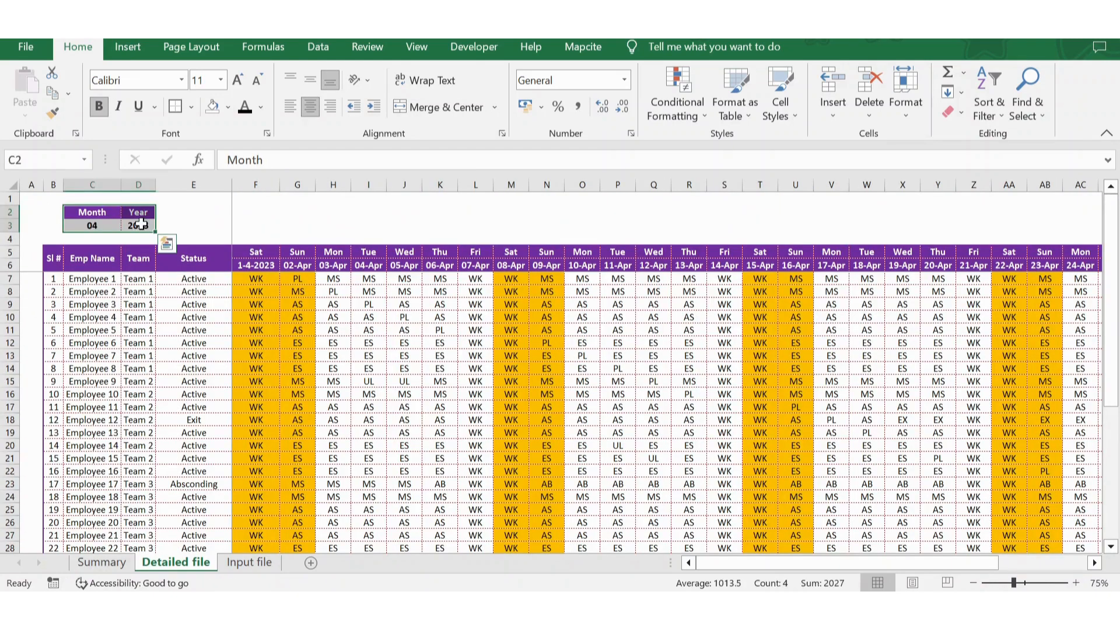
pyautogui.press('Down')
pyautogui.press('Down')
pyautogui.press('Up')
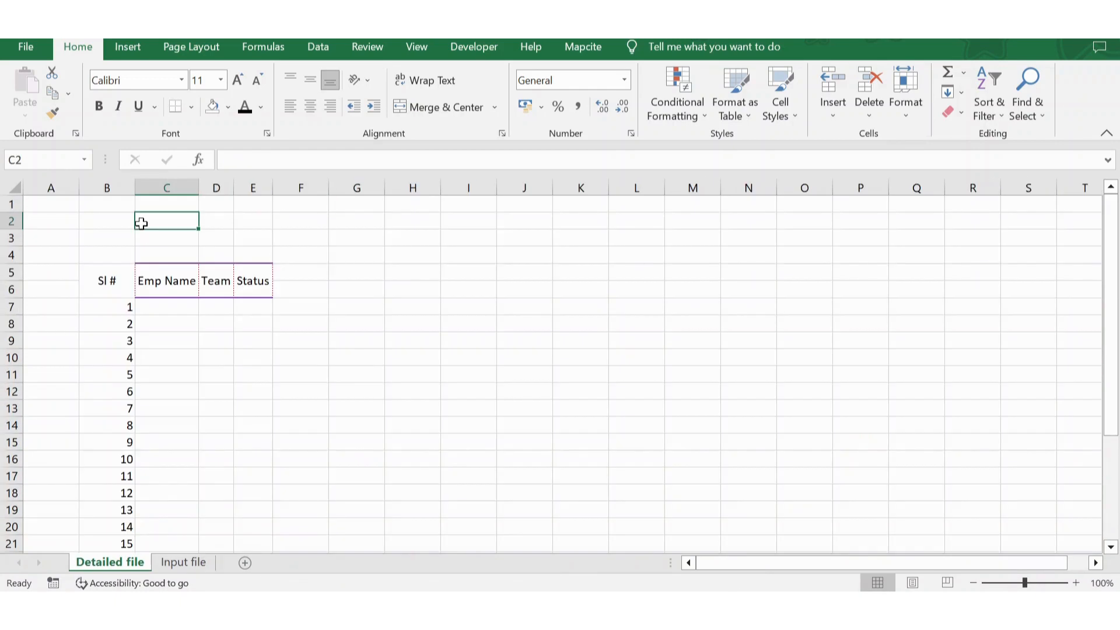
pyautogui.write('Mot')
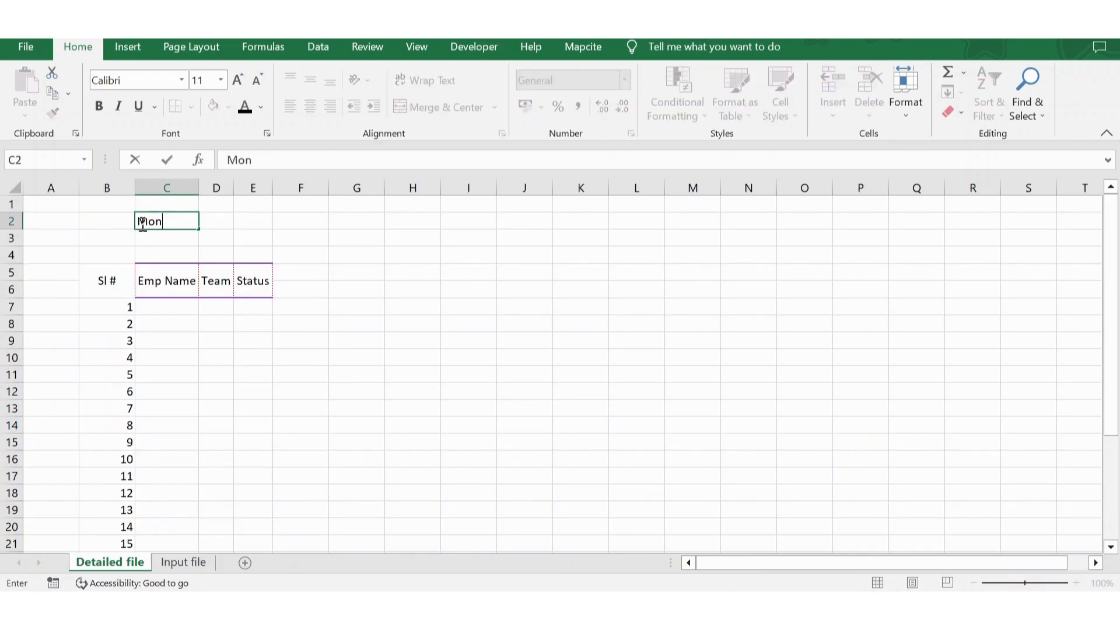
pyautogui.write('th')
pyautogui.press('Tab')
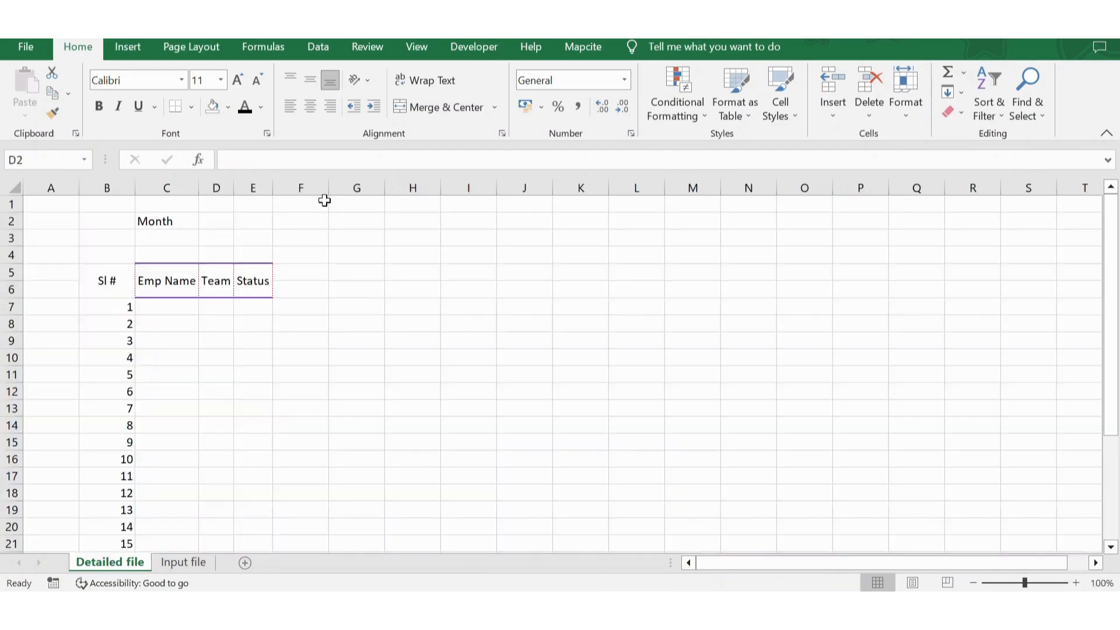
pyautogui.write('Y')
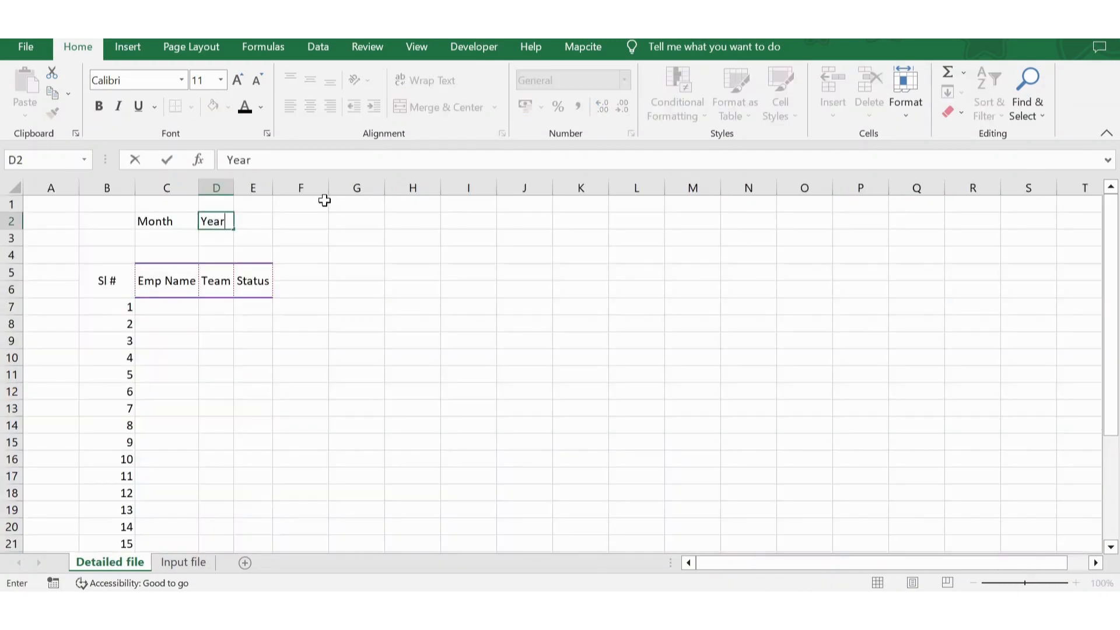
pyautogui.write('ear')
pyautogui.press('Return')
pyautogui.press('Left')
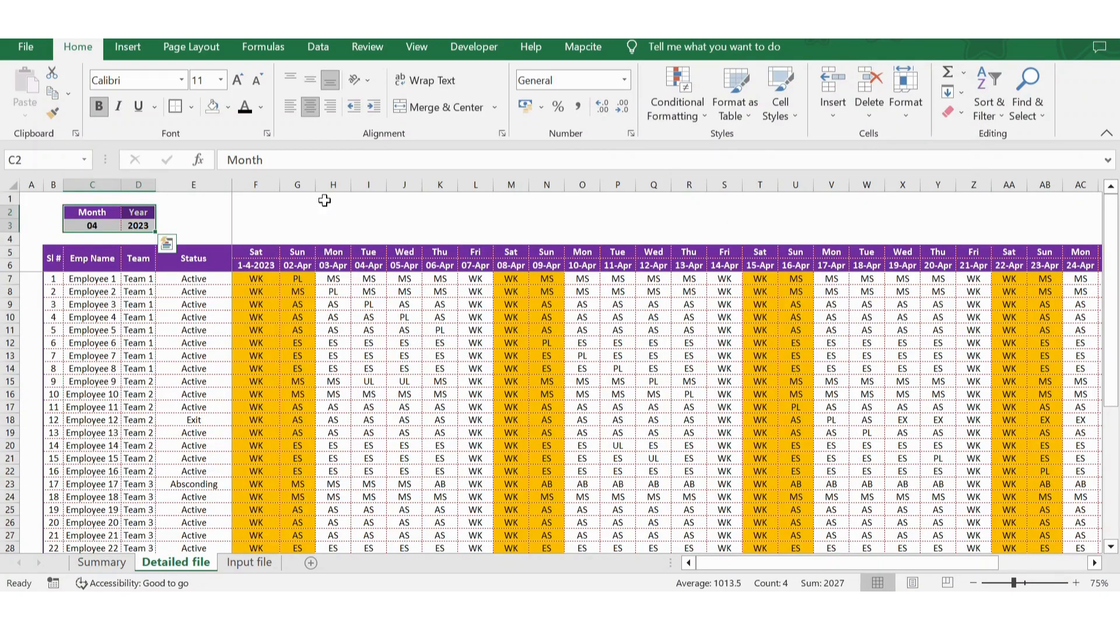
# Examine the month and year drop-down cells C3 and D3 in the finished attendance tracker
pyautogui.click(82, 229)
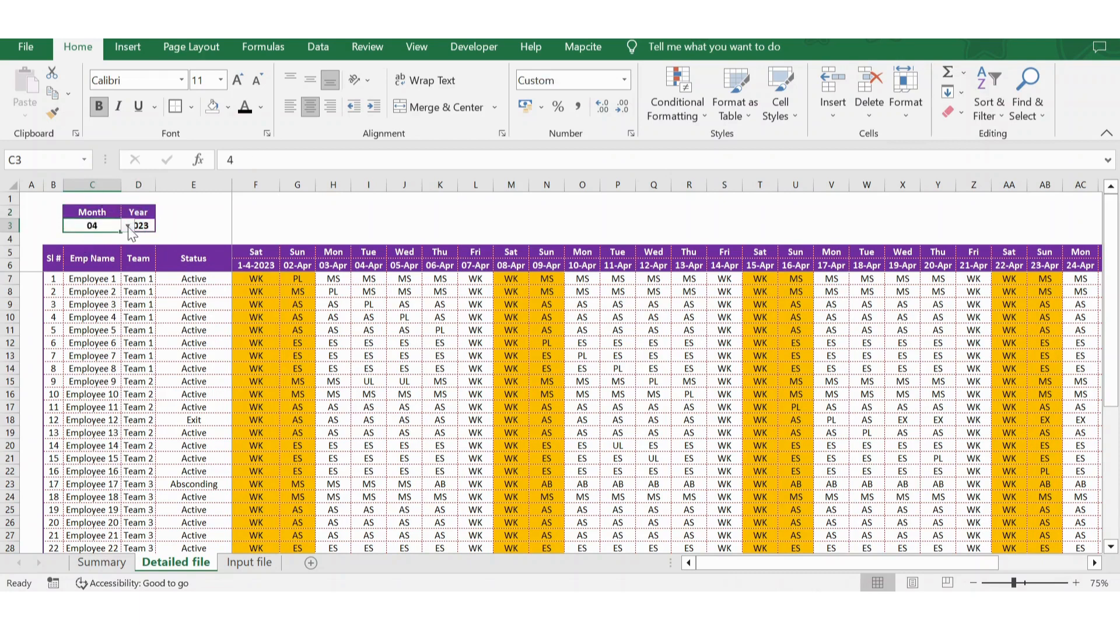
pyautogui.click(128, 230)
pyautogui.click(150, 225)
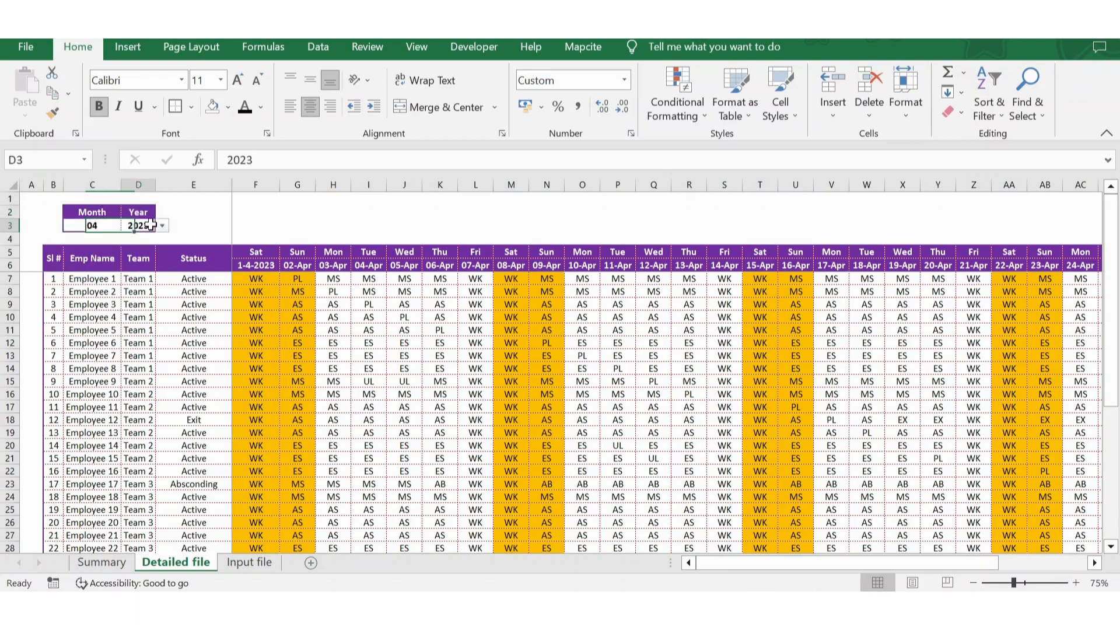
pyautogui.click(162, 225)
pyautogui.click(162, 225)
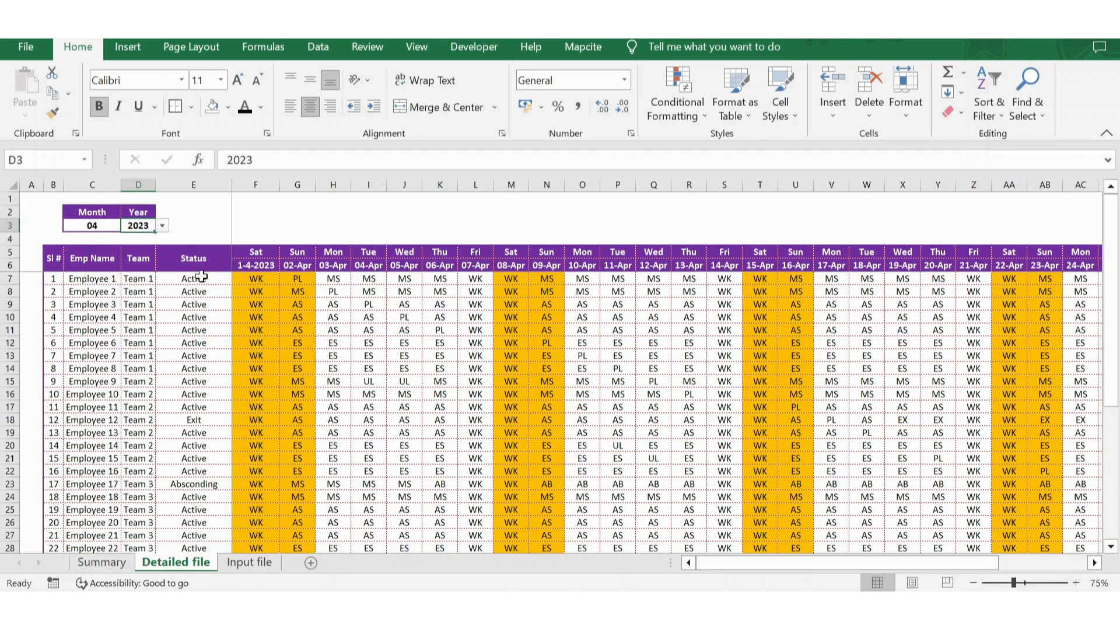
pyautogui.click(202, 277)
pyautogui.click(243, 279)
pyautogui.click(242, 279)
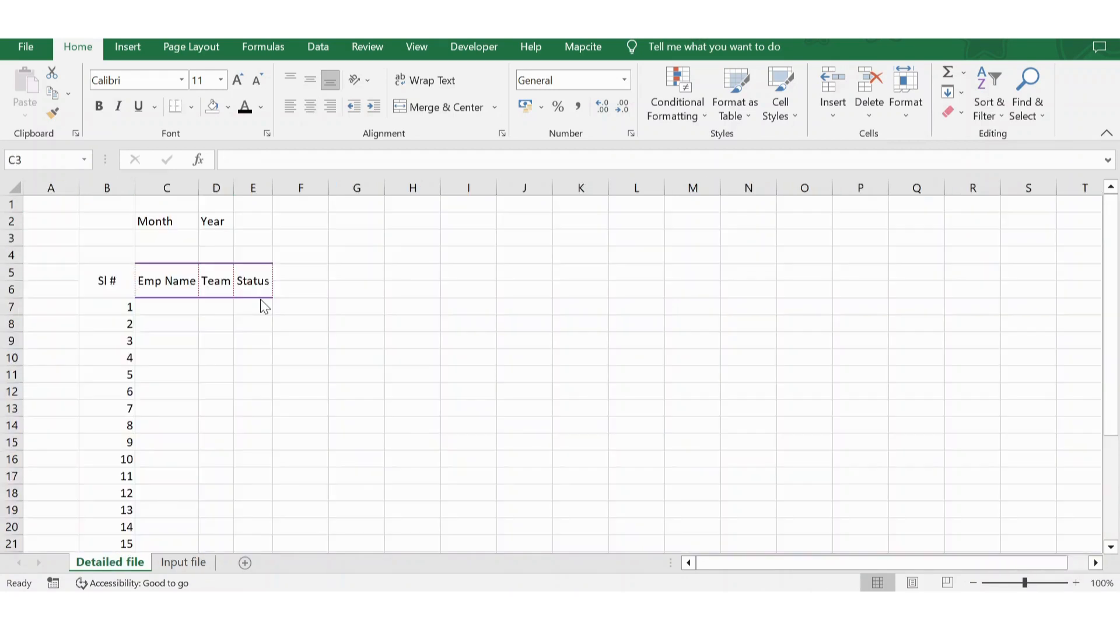
pyautogui.click(166, 238)
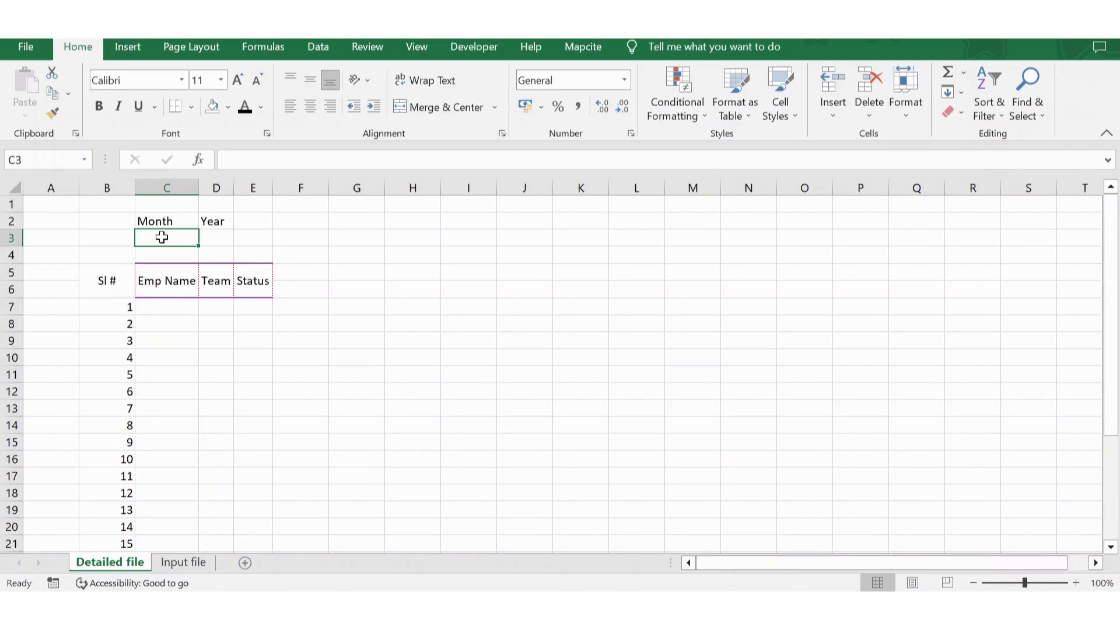
pyautogui.click(321, 47)
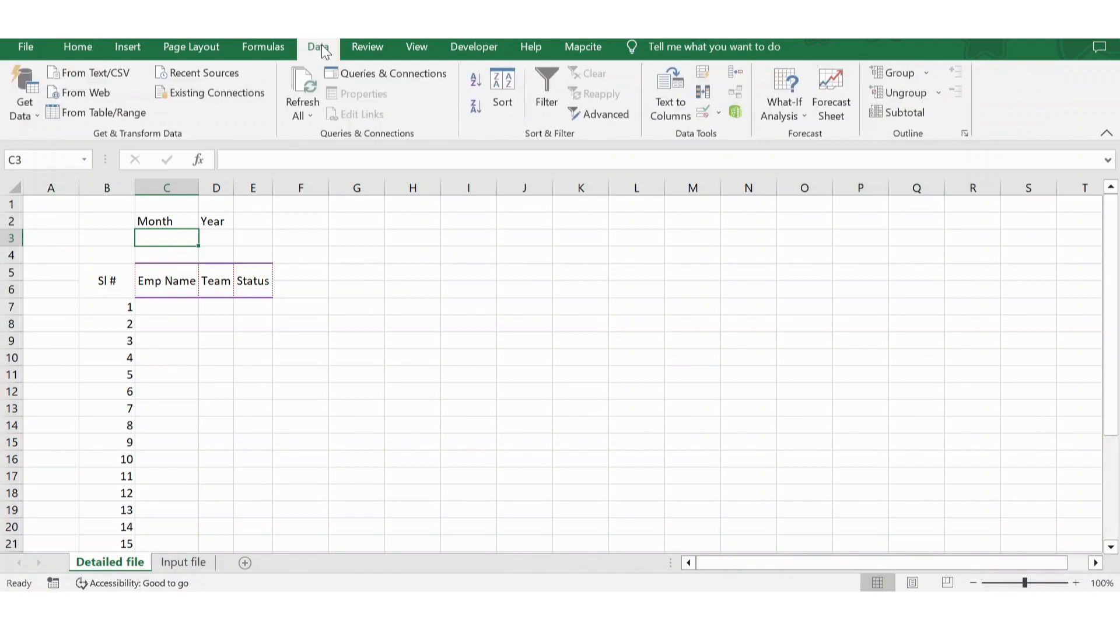
pyautogui.click(703, 112)
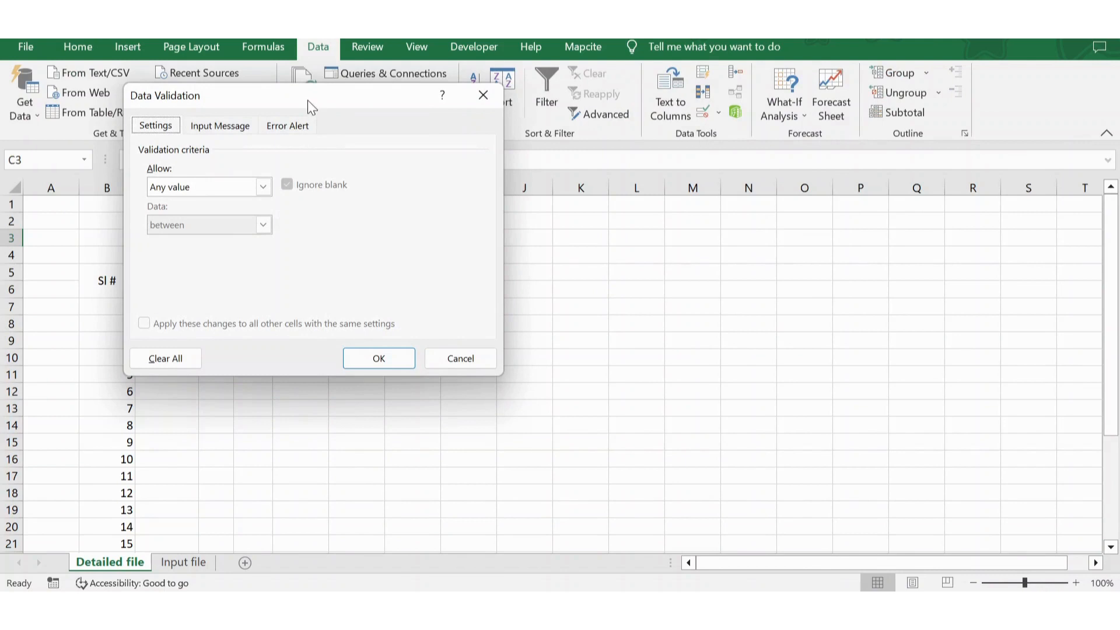
pyautogui.moveTo(307, 99); pyautogui.dragTo(680, 146)
pyautogui.click(635, 233)
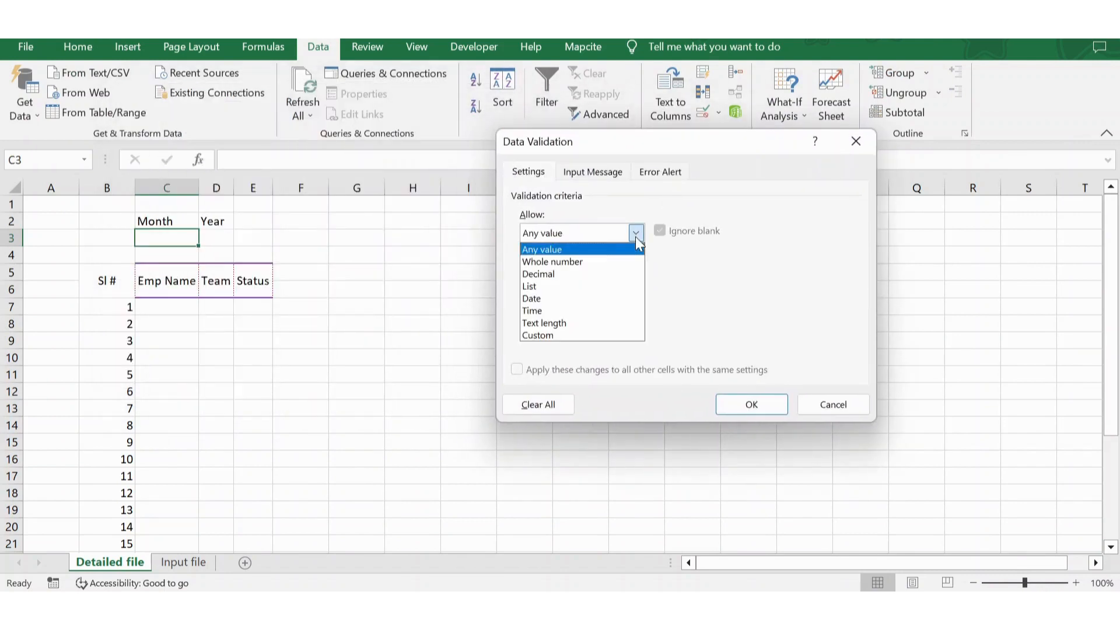
pyautogui.click(560, 286)
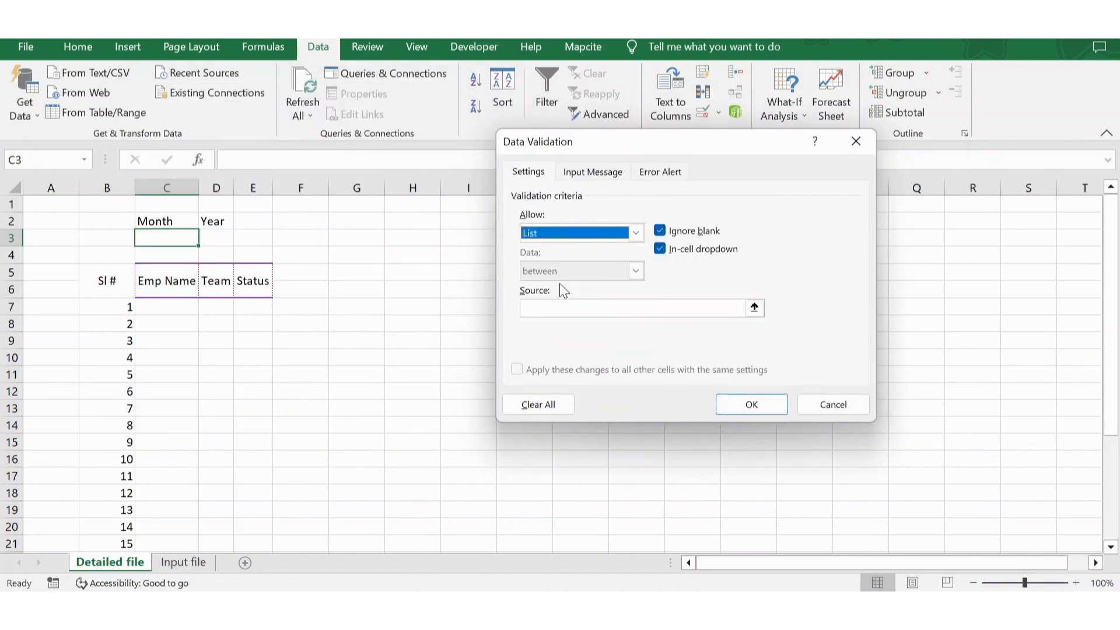
pyautogui.click(832, 403)
# Name the range A1:A12 on the Input file sheet month and reselect it by that name
pyautogui.click(184, 563)
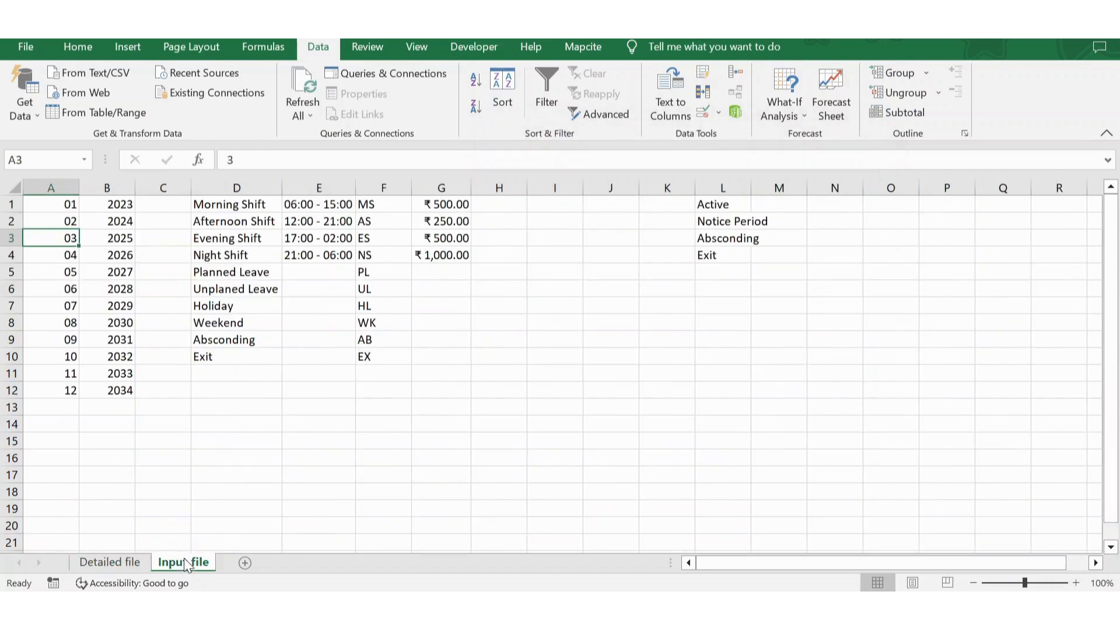
pyautogui.click(59, 199)
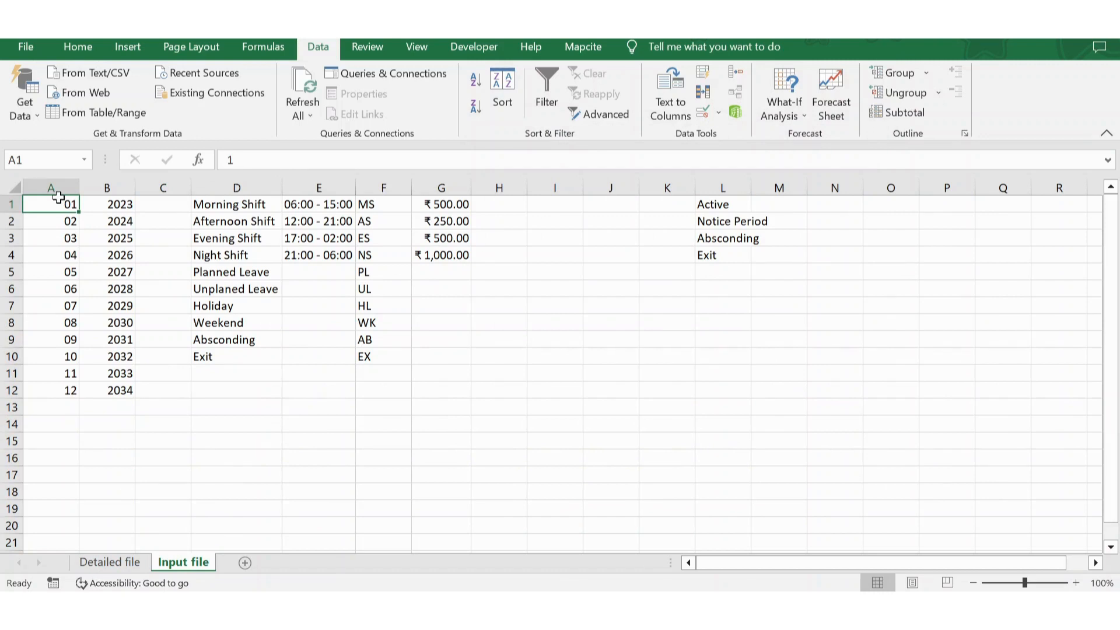
pyautogui.hotkey('ctrl', 'shift', 'Down')
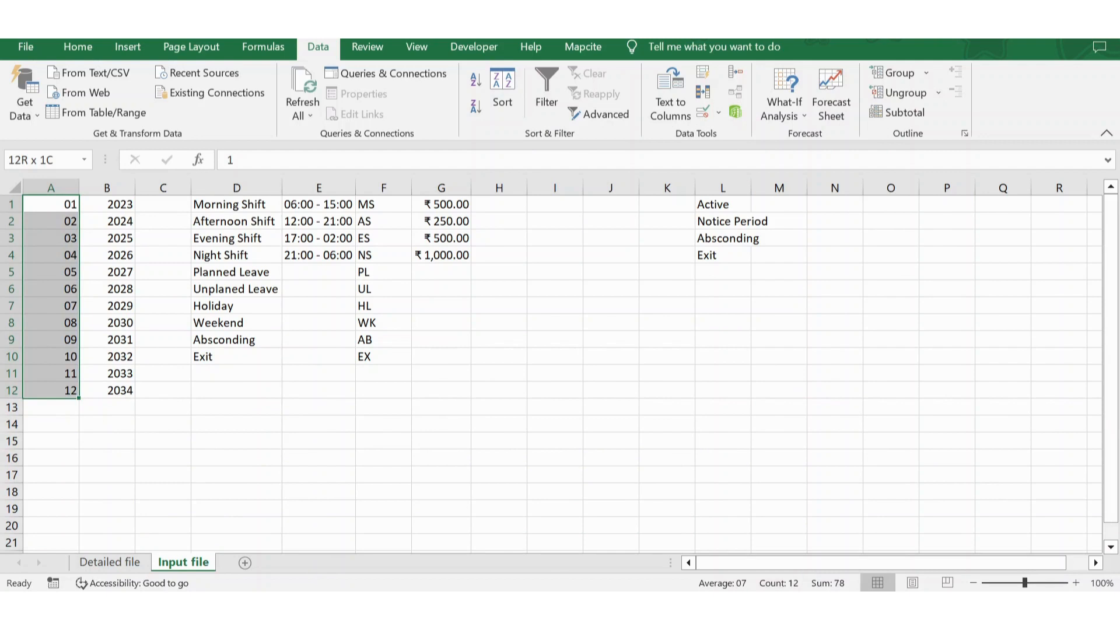
pyautogui.click(60, 159)
pyautogui.write('month')
pyautogui.press('Return')
pyautogui.click(61, 269)
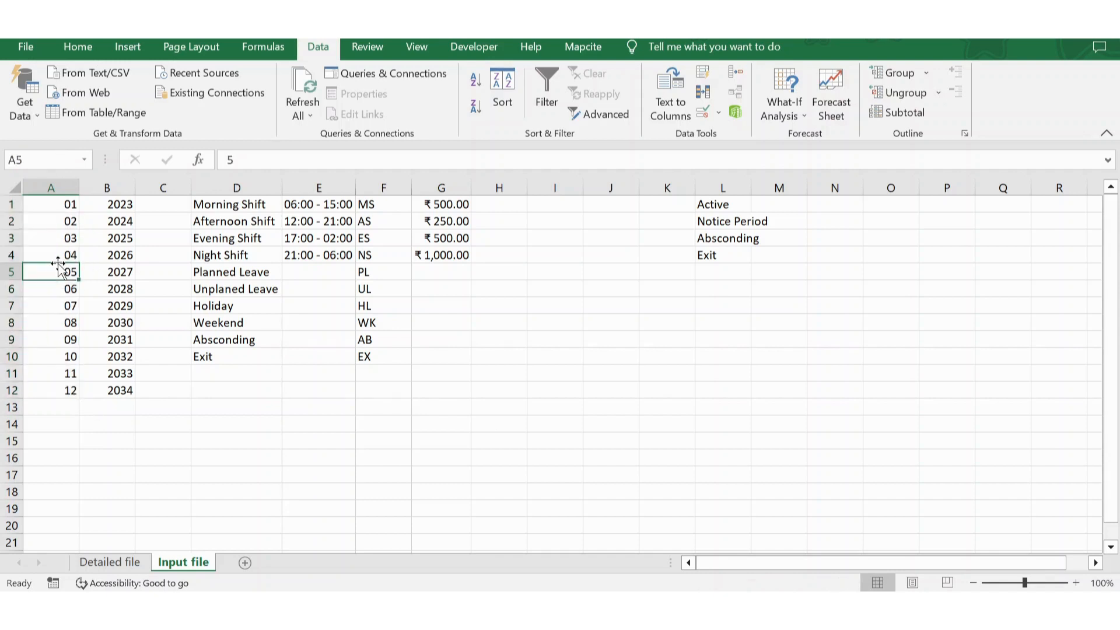
pyautogui.click(87, 161)
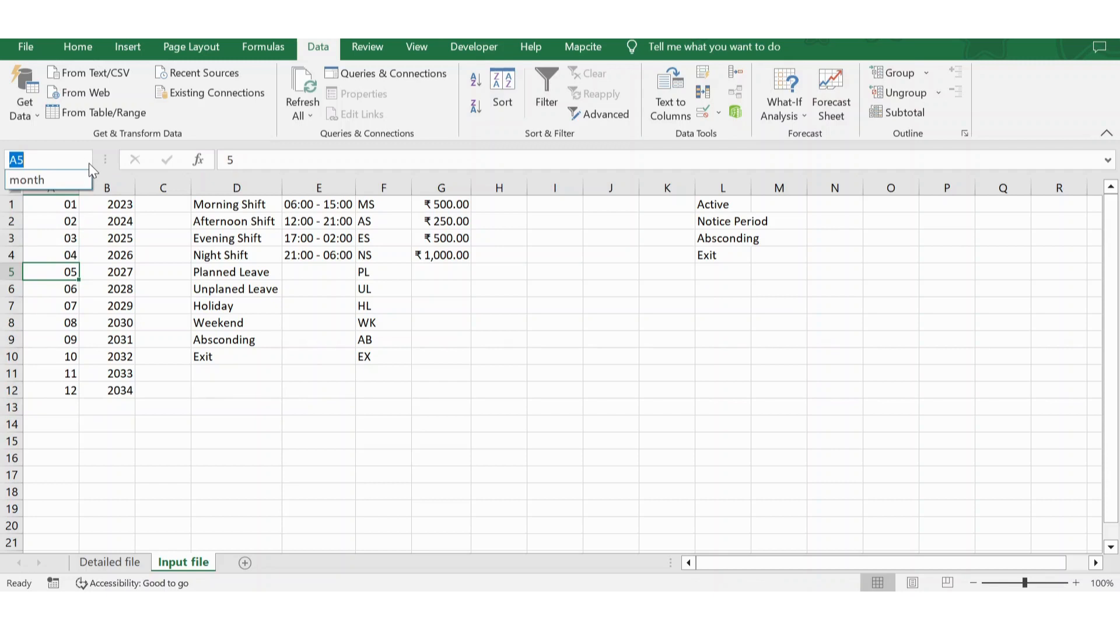
pyautogui.click(56, 181)
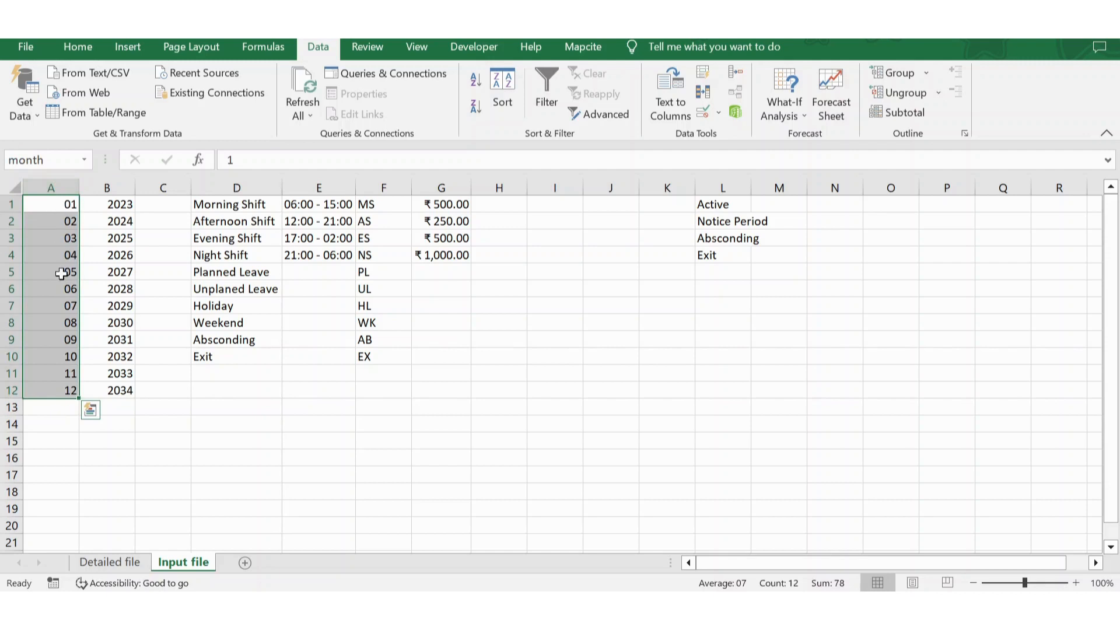
# Add list data validation to C3 on the Detailed file sheet with the source =month
pyautogui.click(118, 564)
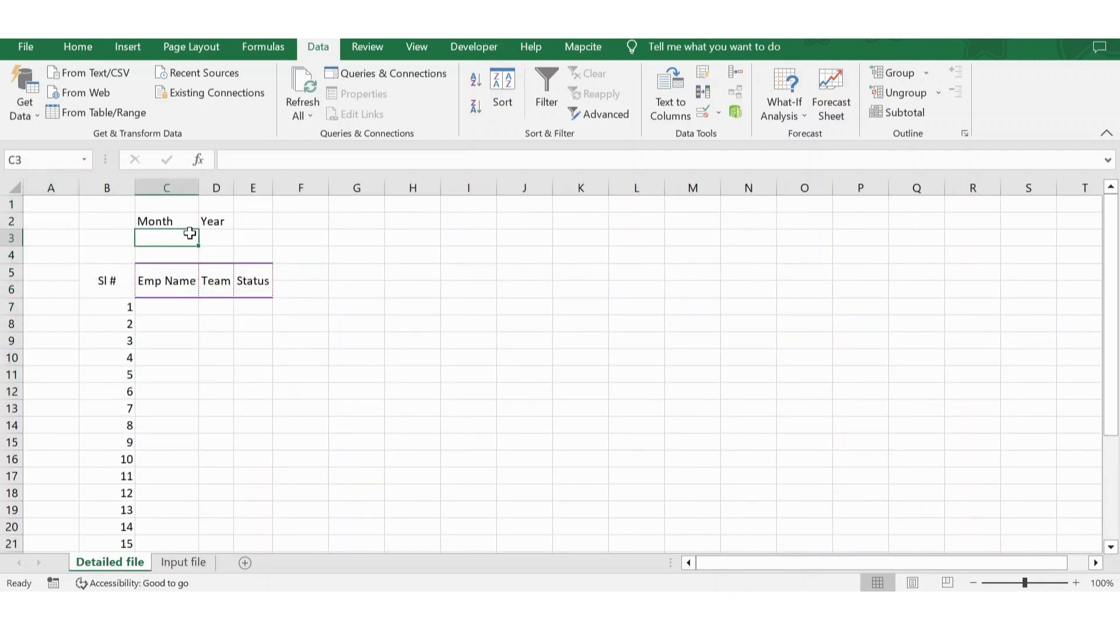
pyautogui.click(716, 114)
pyautogui.click(737, 135)
pyautogui.click(635, 233)
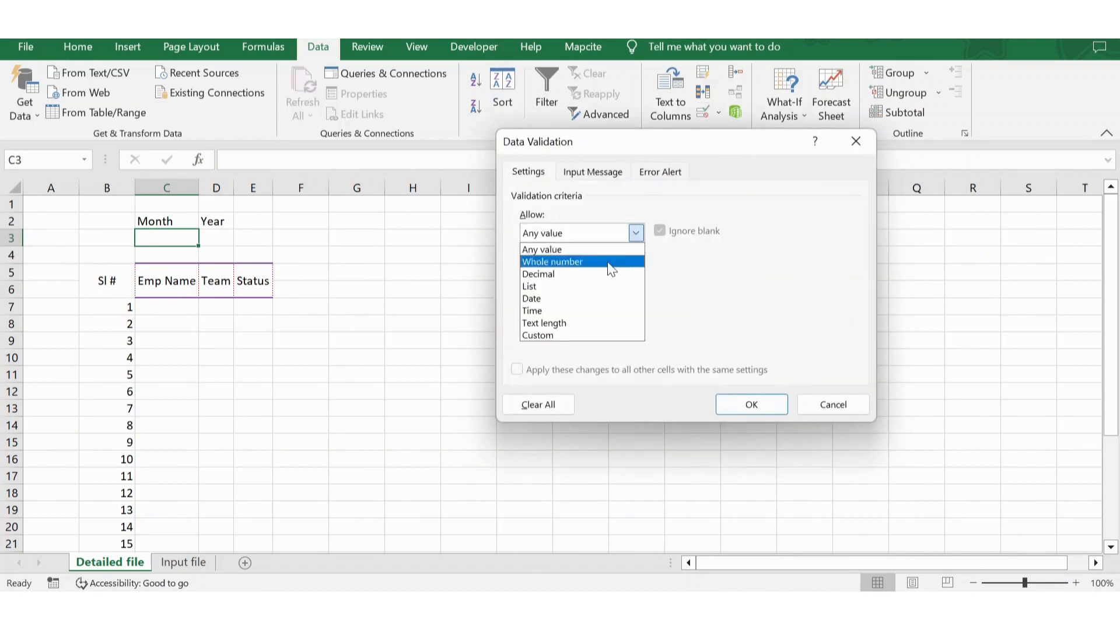
pyautogui.click(572, 285)
pyautogui.click(558, 310)
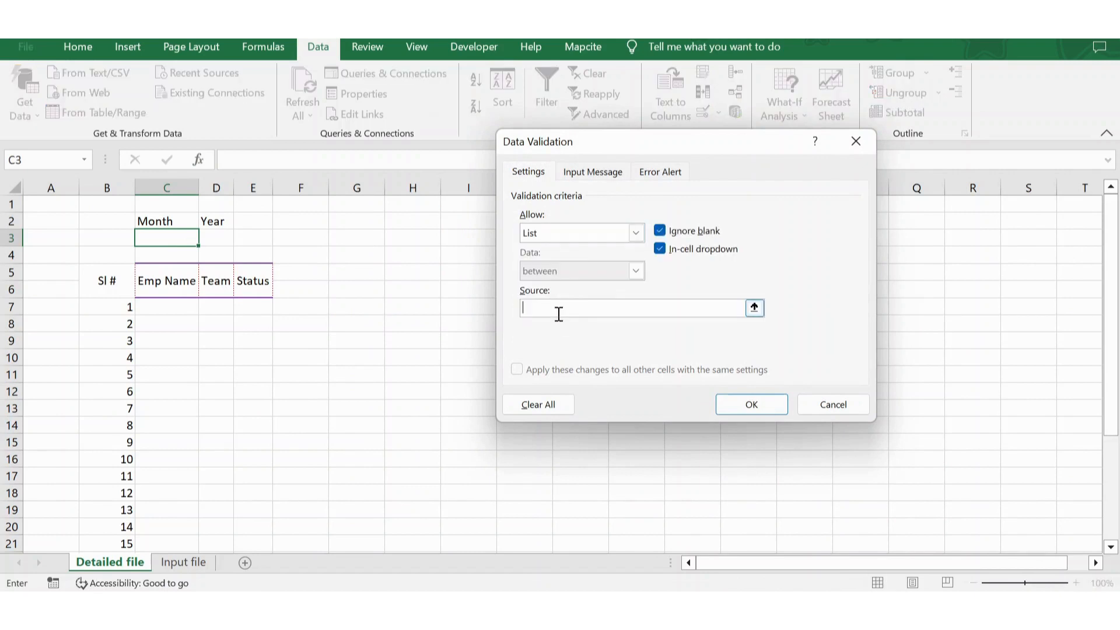
pyautogui.write('=month')
pyautogui.press('Return')
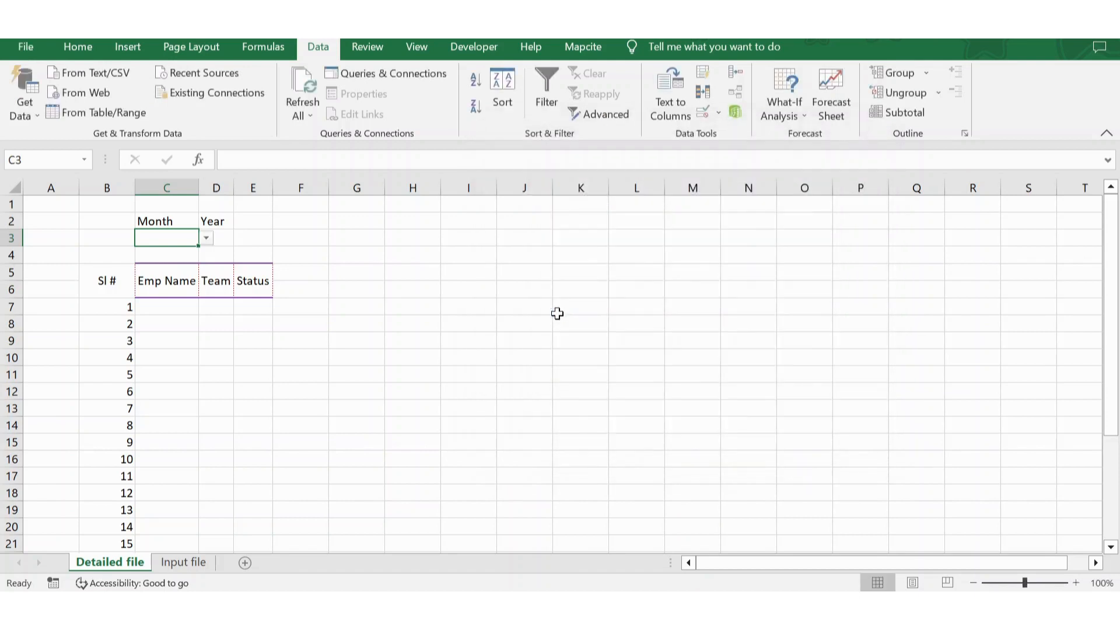
# Browse the month drop-down list in C3 and choose 01
pyautogui.hotkey('alt', 'Down')
pyautogui.press('Down')
pyautogui.press('Down')
pyautogui.press('Down')
pyautogui.press('Down')
pyautogui.press('Down')
pyautogui.press('Down')
pyautogui.press('Down')
pyautogui.press('Down')
pyautogui.press('Down')
pyautogui.press('Down')
pyautogui.press('Down')
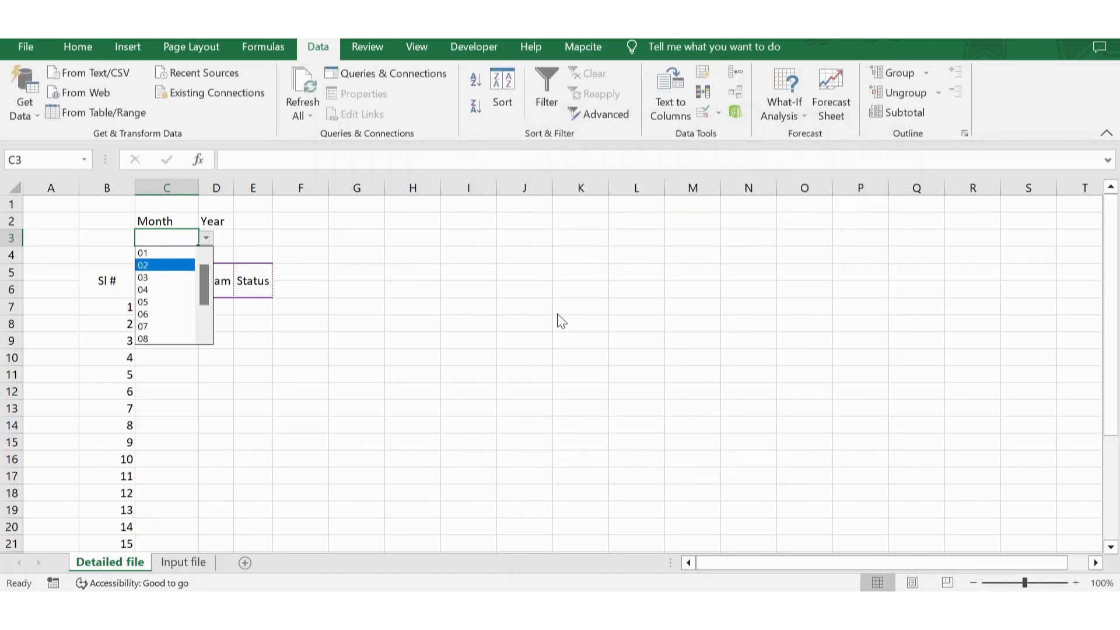
pyautogui.press('Up')
pyautogui.press('Up')
pyautogui.press('Up')
pyautogui.press('Up')
pyautogui.press('Up')
pyautogui.press('Up')
pyautogui.press('Up')
pyautogui.press('Up')
pyautogui.press('Up')
pyautogui.press('Up')
pyautogui.press('Up')
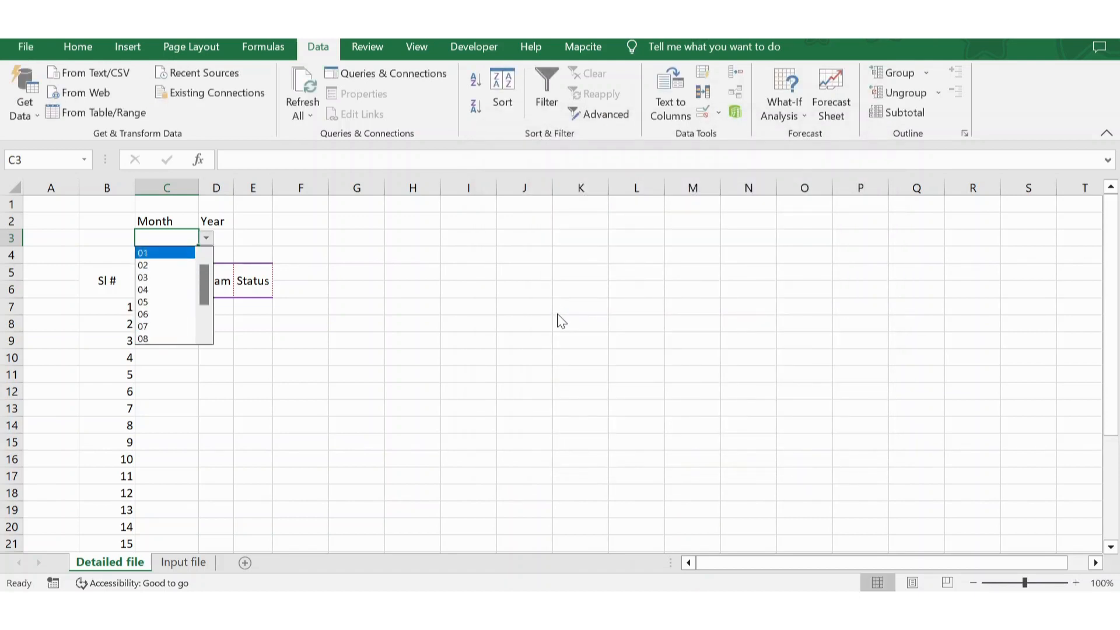
pyautogui.press('Down')
pyautogui.press('Down')
pyautogui.press('Up')
pyautogui.press('Up')
pyautogui.press('Return')
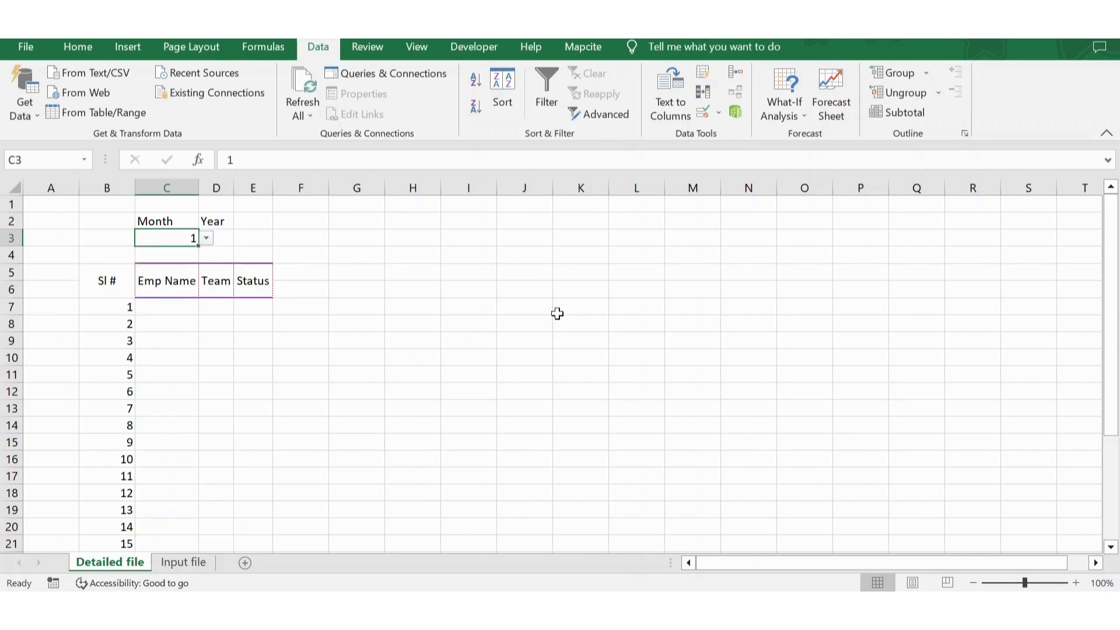
# Look through the month options offered by the C3 drop-down list without changing the selection
pyautogui.hotkey('alt', 'Down')
pyautogui.press('Down')
pyautogui.press('Down')
pyautogui.press('Down')
pyautogui.press('Down')
pyautogui.press('Down')
pyautogui.press('Down')
pyautogui.press('Down')
pyautogui.press('Down')
pyautogui.press('Down')
pyautogui.press('Down')
pyautogui.press('Down')
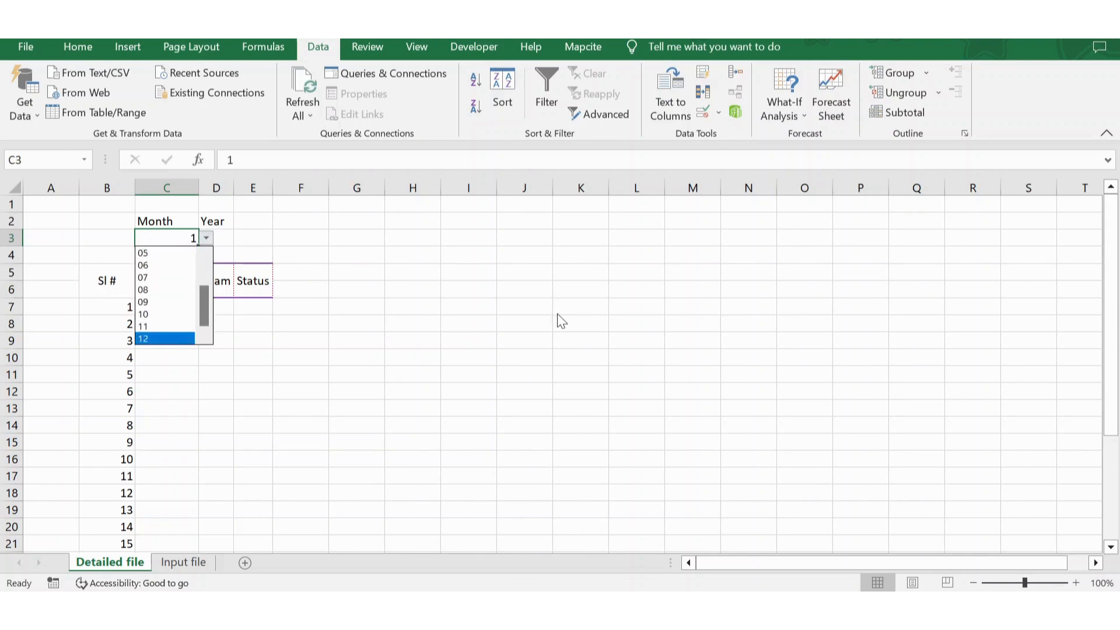
pyautogui.press('Escape')
pyautogui.hotkey('alt', 'Down')
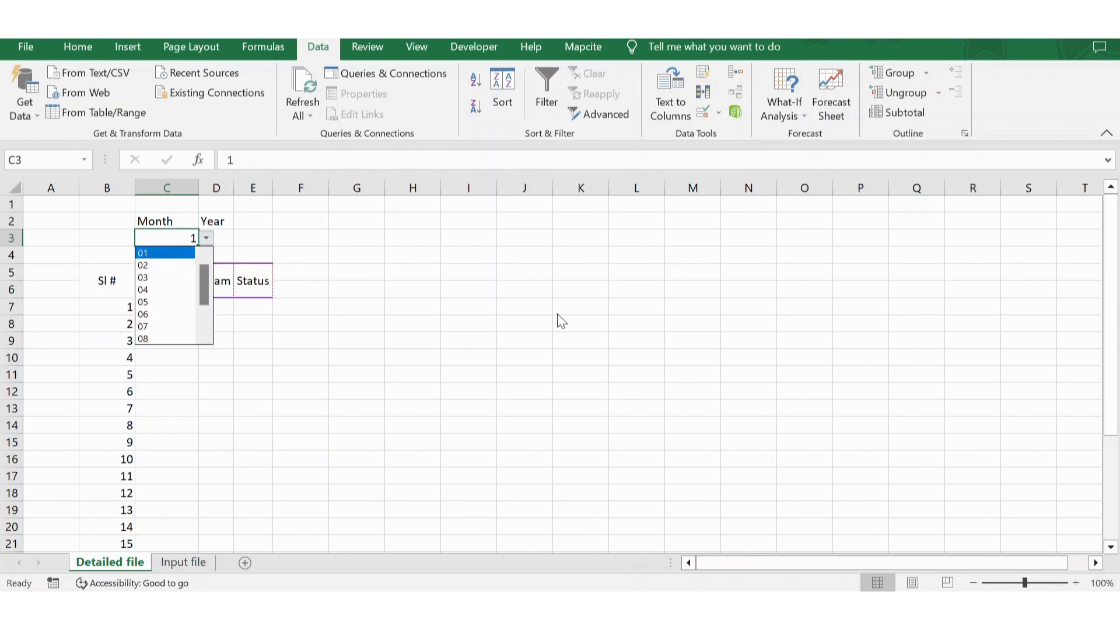
pyautogui.press('Escape')
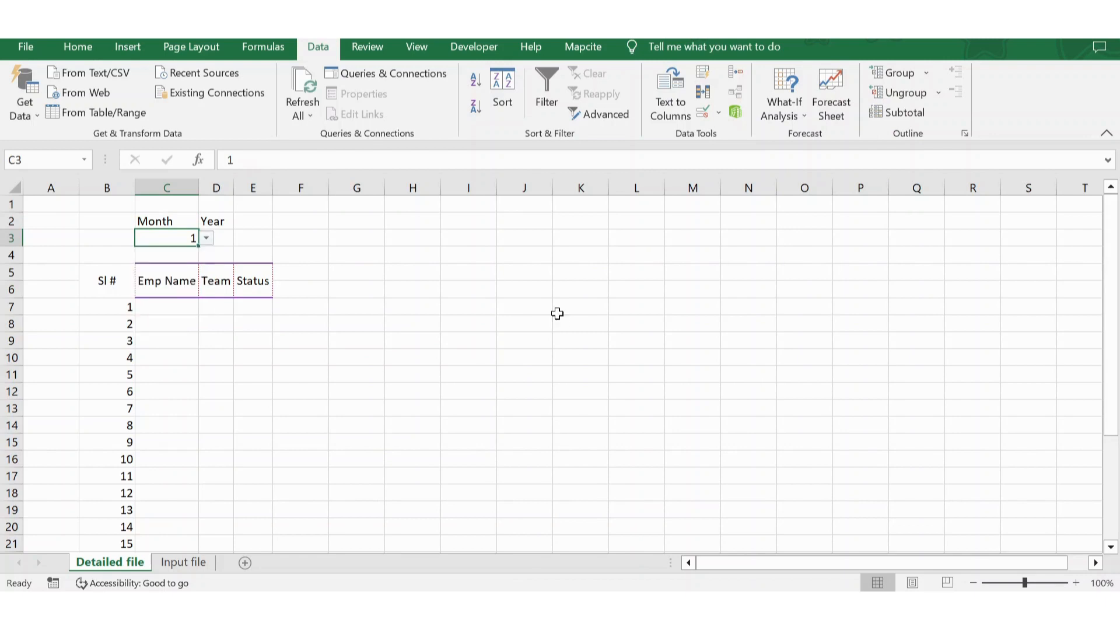
pyautogui.click(207, 239)
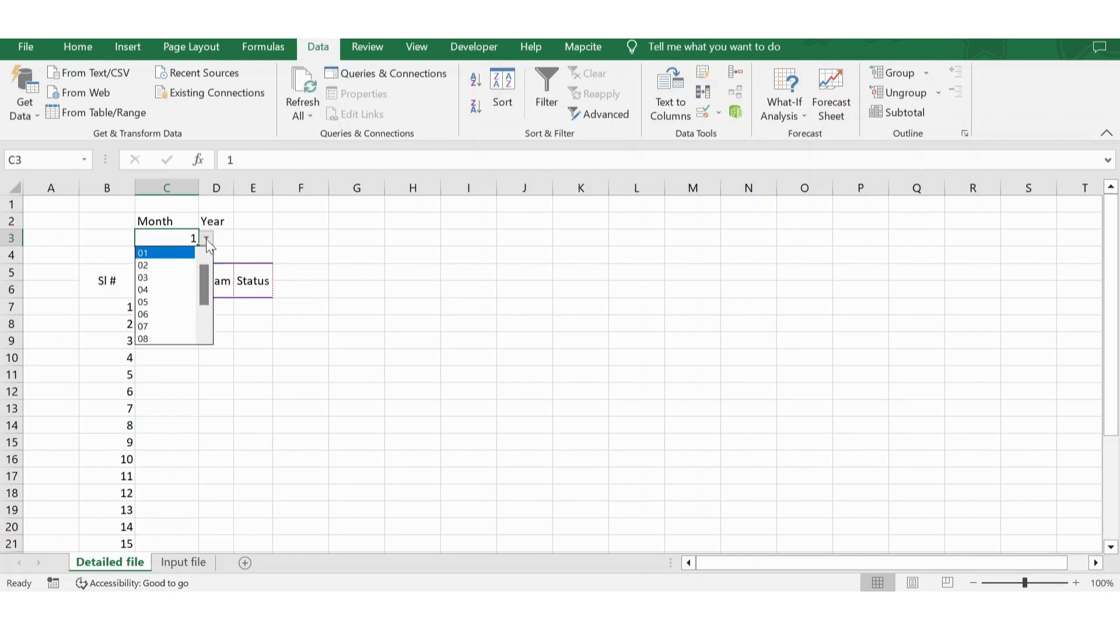
pyautogui.click(170, 235)
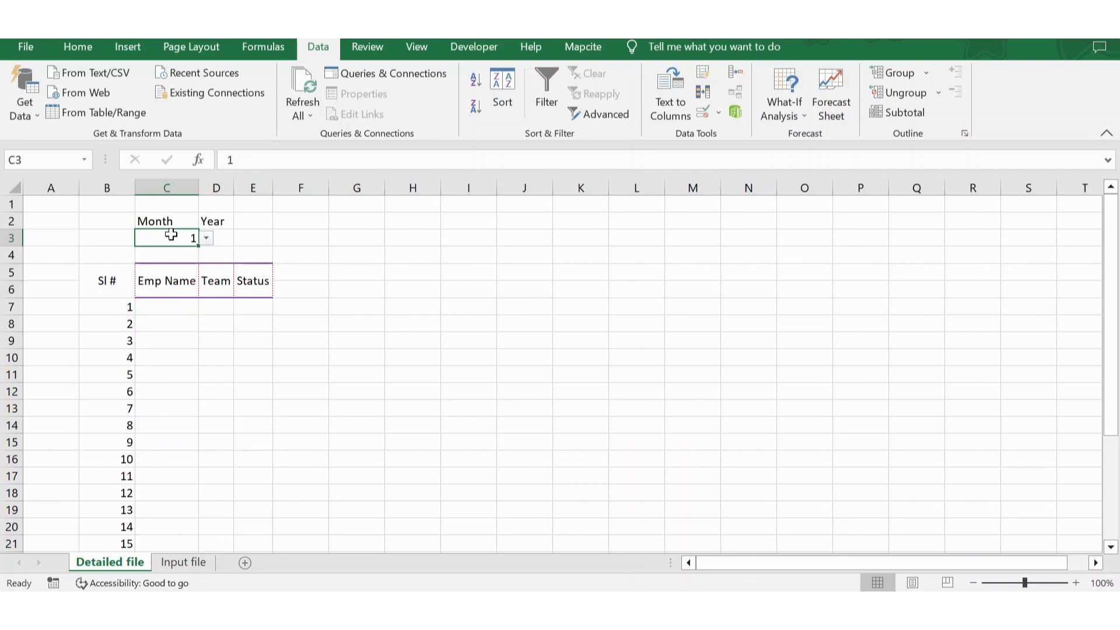
# Apply the custom number format 00 to the month cell C3 on the Detailed file sheet
pyautogui.rightClick(161, 237)
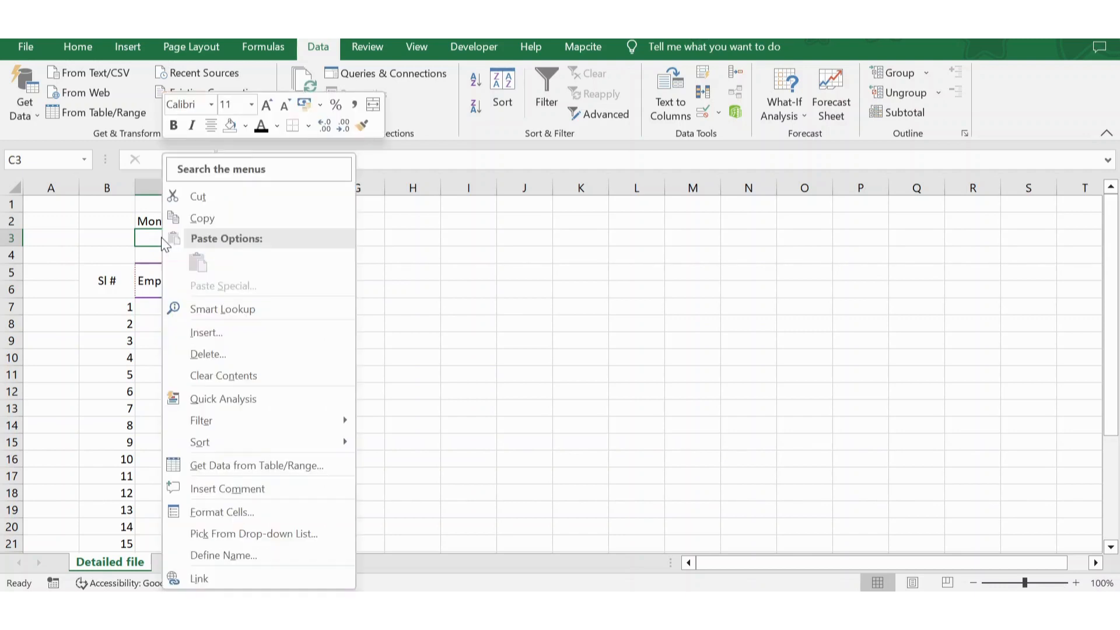
pyautogui.click(216, 506)
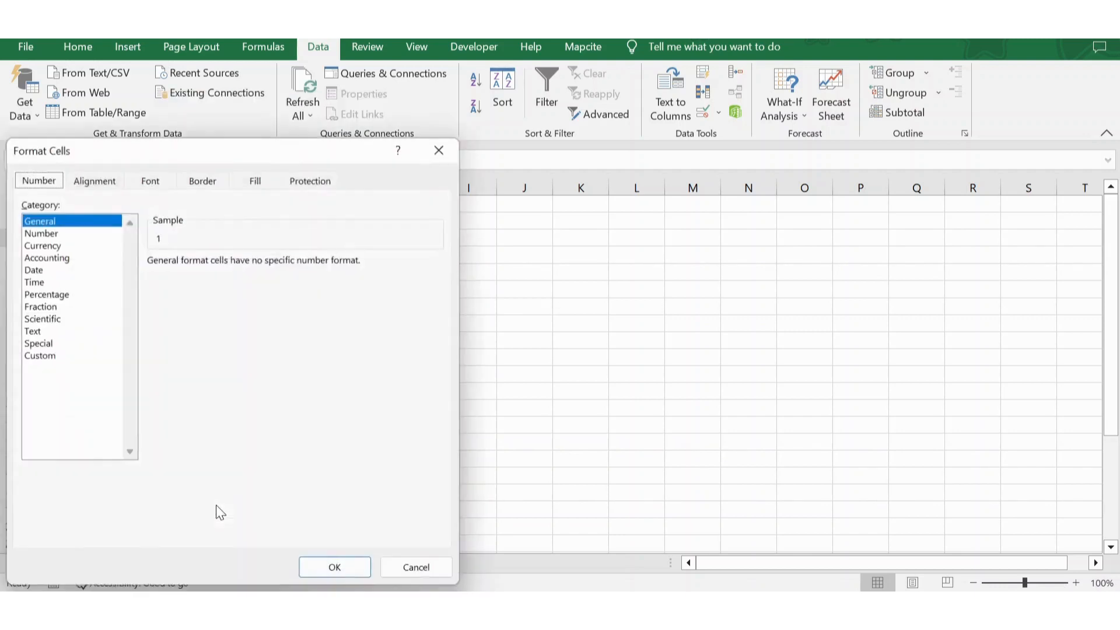
pyautogui.click(57, 356)
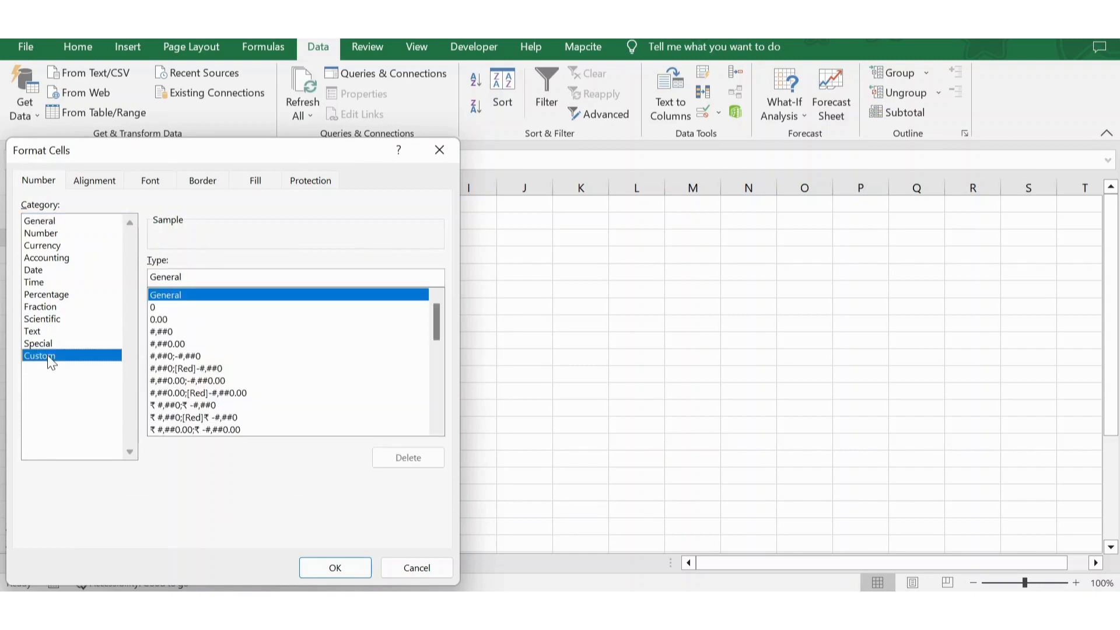
pyautogui.doubleClick(192, 275)
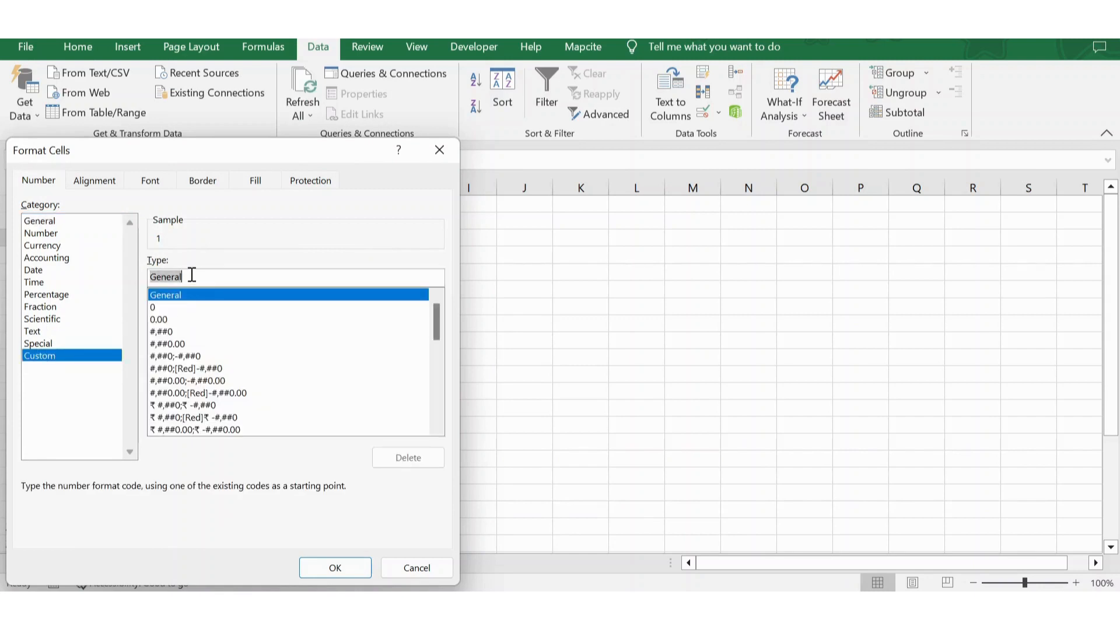
pyautogui.write('00')
pyautogui.press('Return')
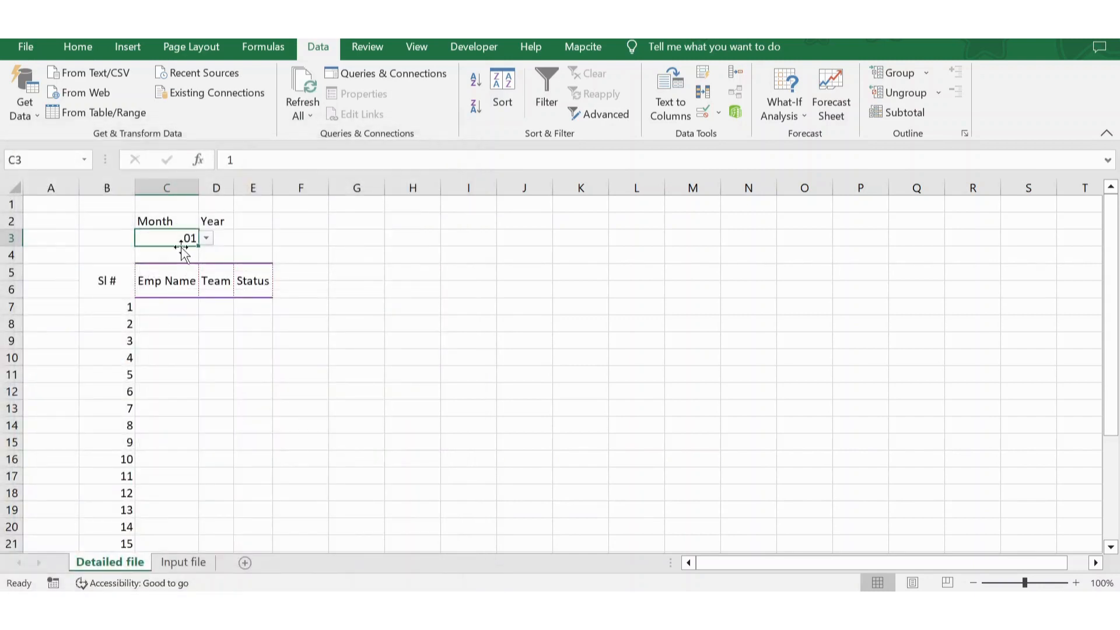
# Test the C3 month drop-down list by choosing 05 and setting it back to 01
pyautogui.click(206, 238)
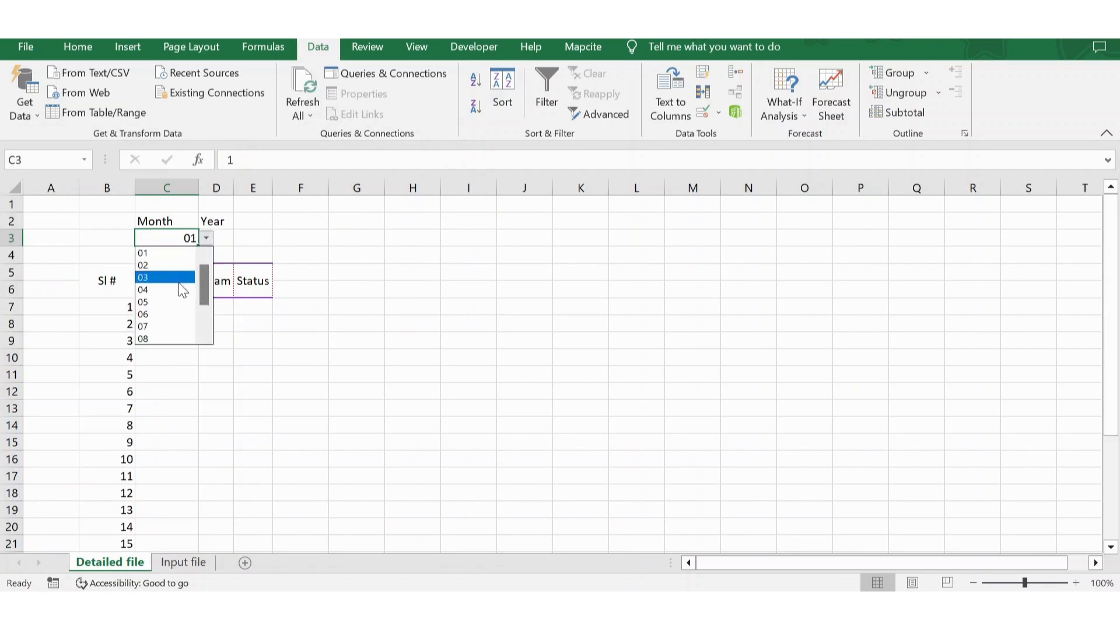
pyautogui.click(169, 296)
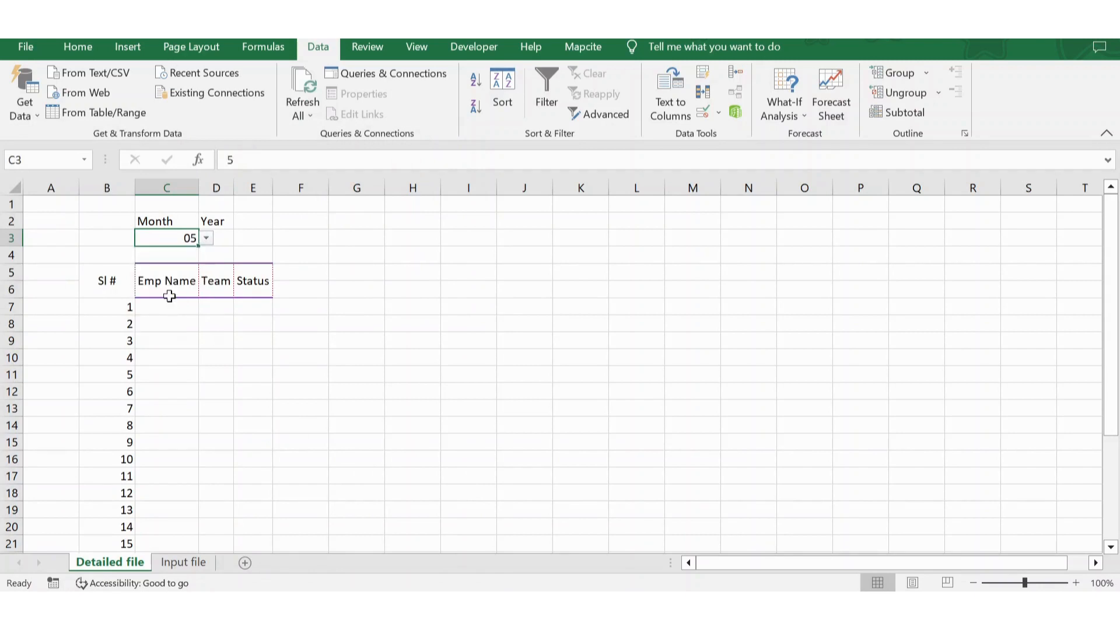
pyautogui.click(205, 239)
pyautogui.scroll(2, 199, 257)
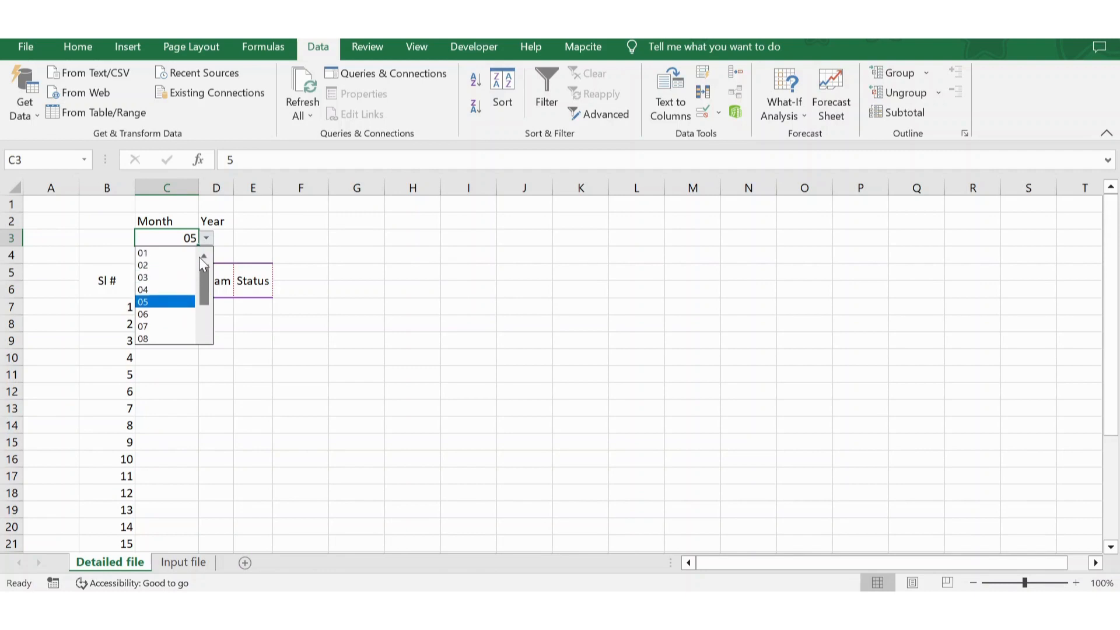
pyautogui.click(180, 256)
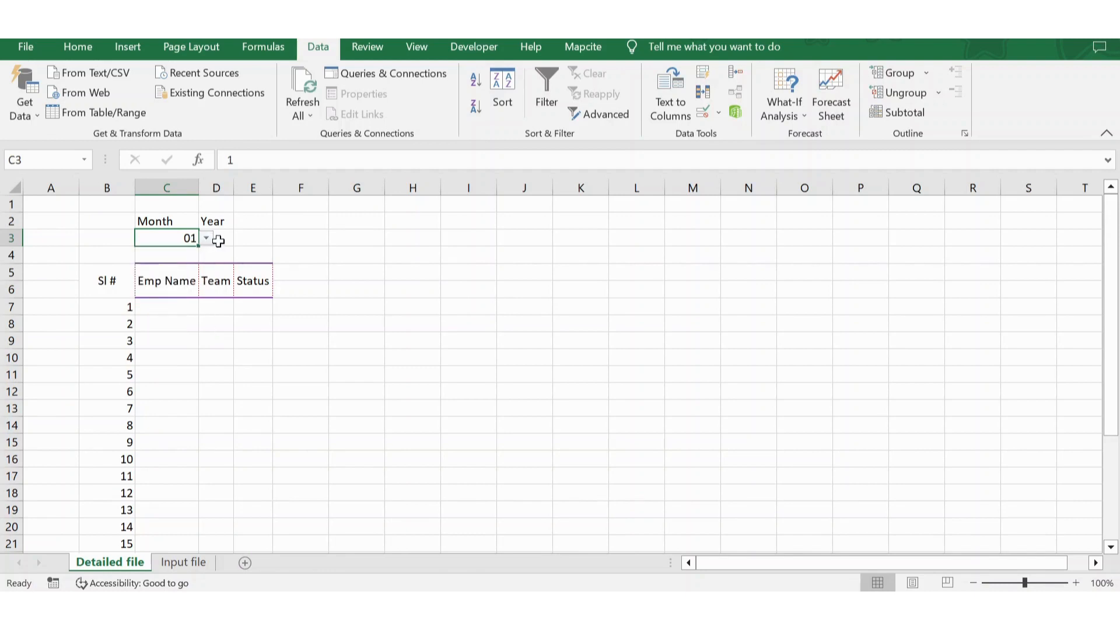
# Name the range B1:B12 on the Input file sheet year
pyautogui.click(218, 241)
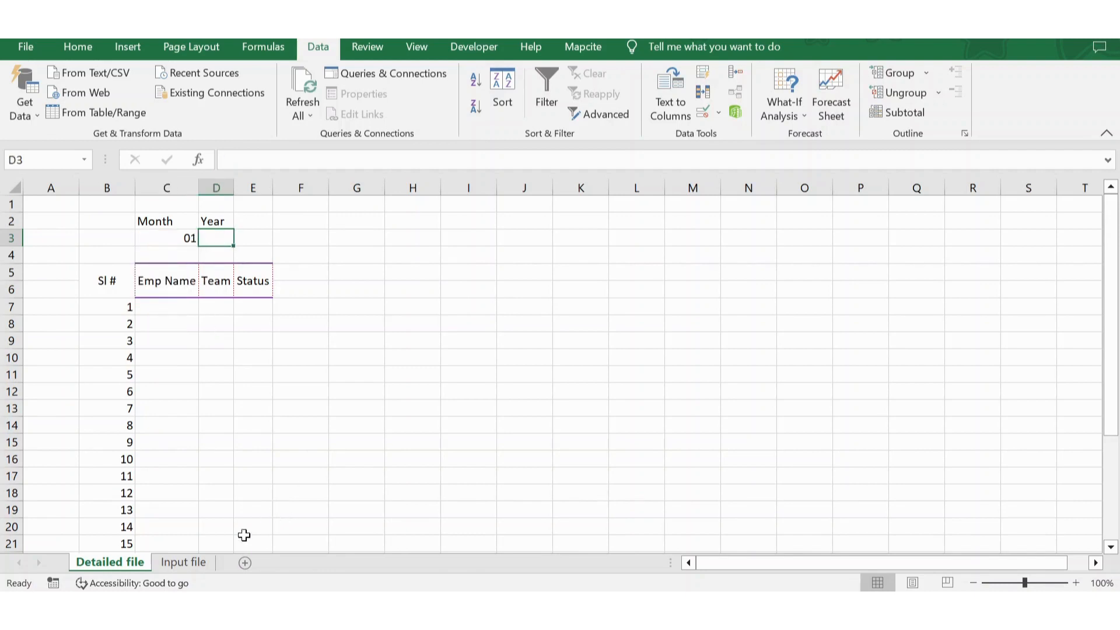
pyautogui.click(183, 561)
pyautogui.click(111, 205)
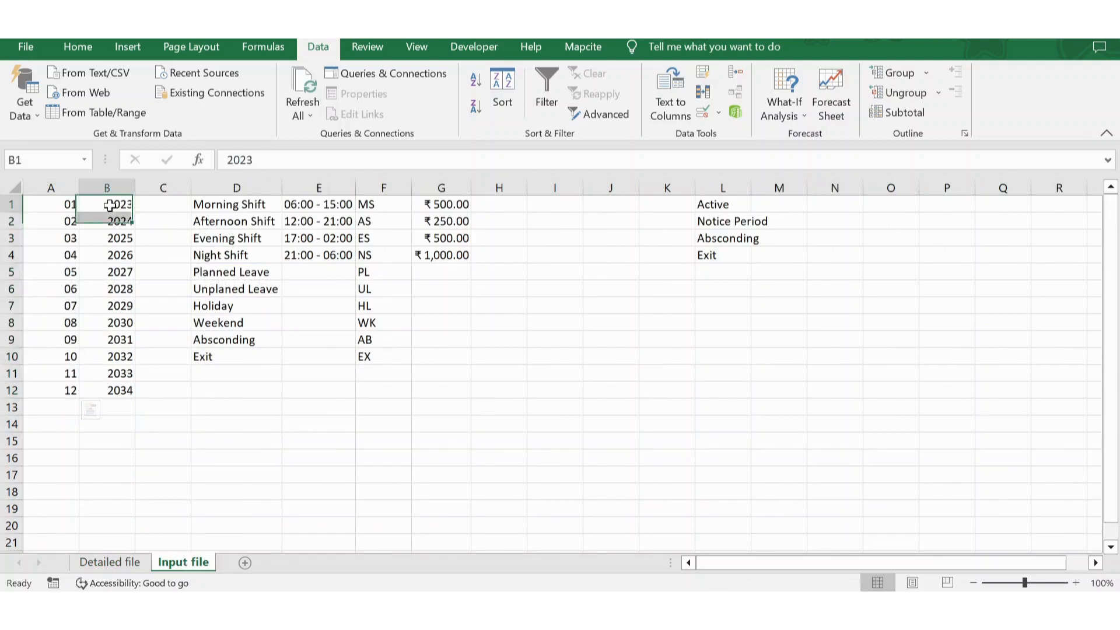
pyautogui.hotkey('ctrl', 'shift', 'Down')
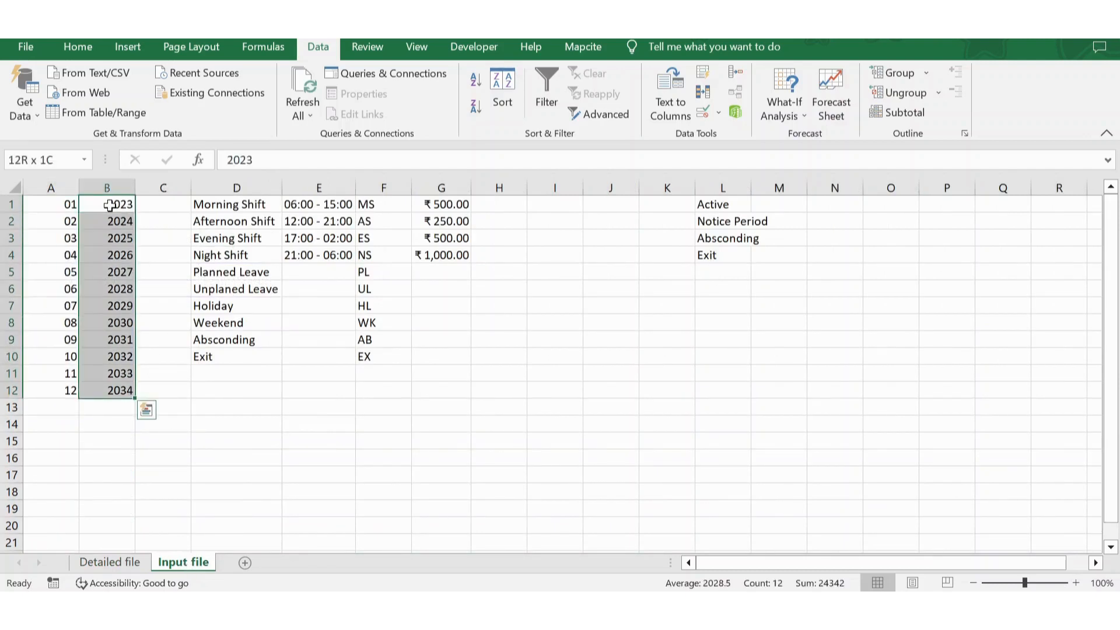
pyautogui.click(67, 161)
pyautogui.write('year')
pyautogui.press('Return')
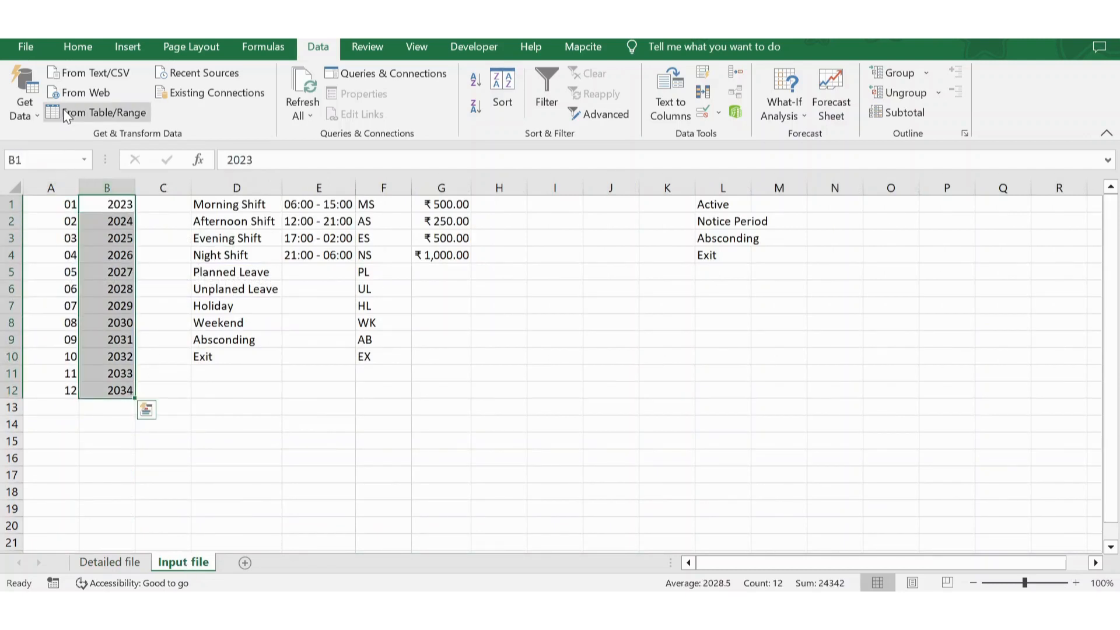
# Check the year name by reselecting its range on the Input file sheet through the defined names
pyautogui.click(207, 387)
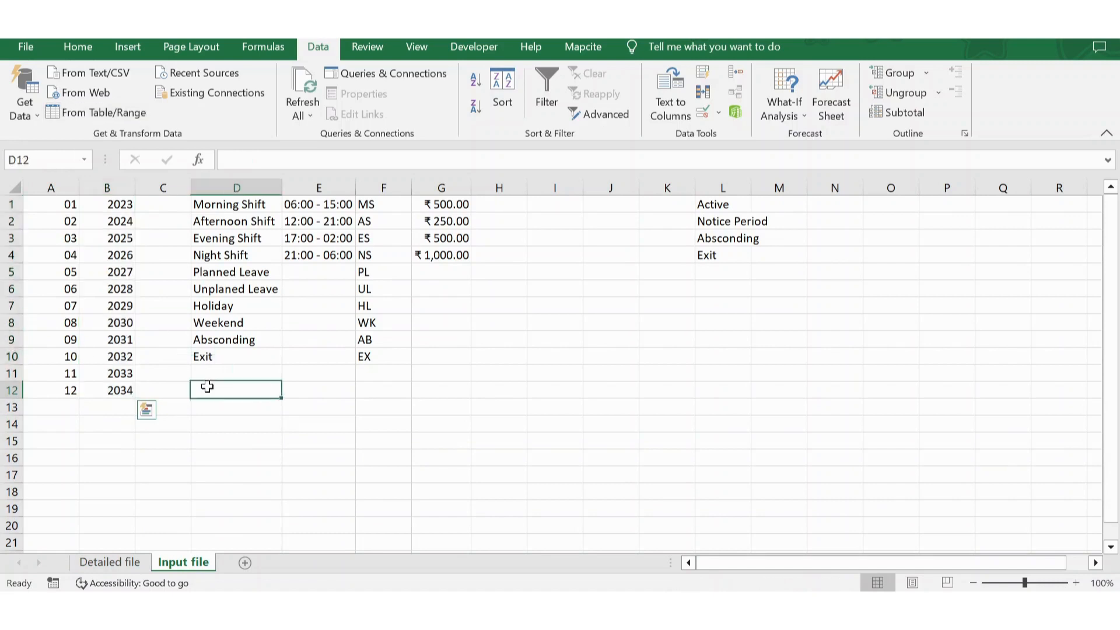
pyautogui.click(84, 159)
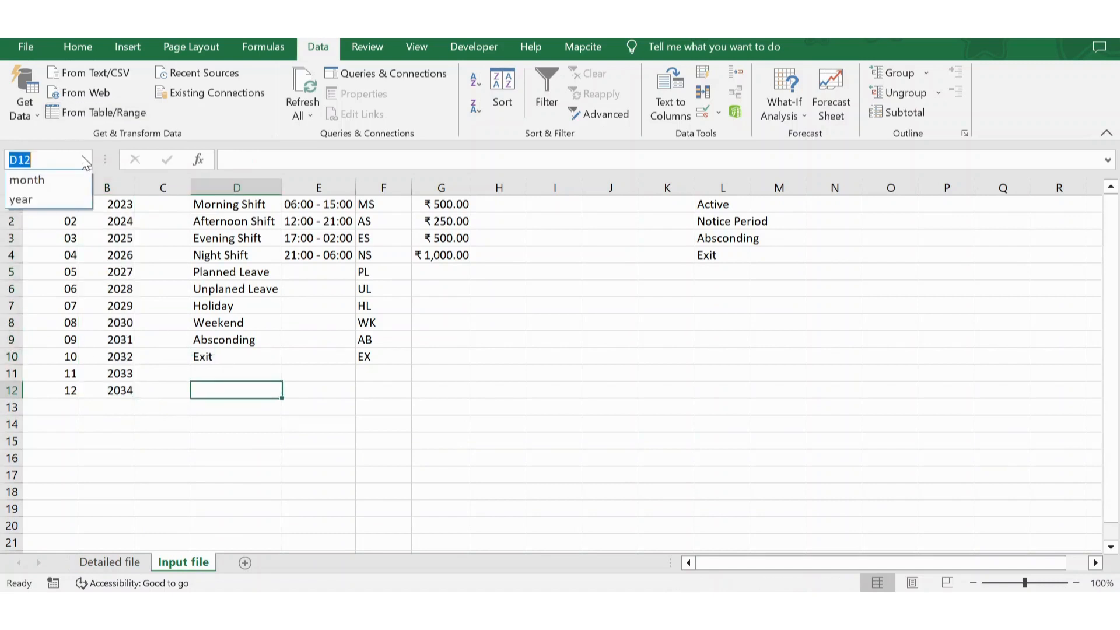
pyautogui.click(46, 199)
pyautogui.click(52, 203)
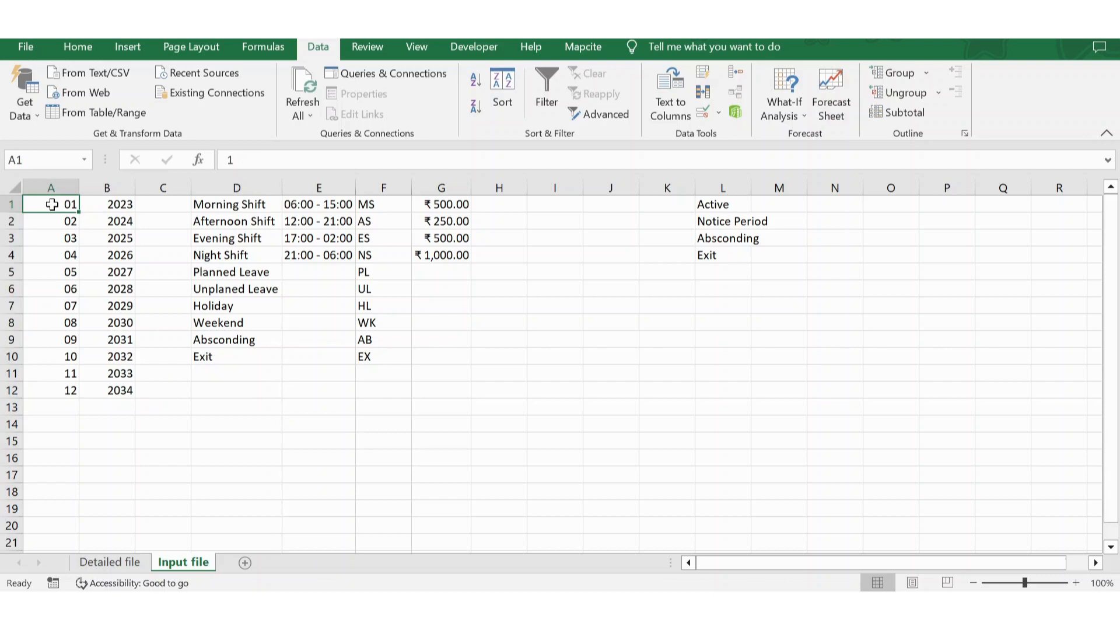
pyautogui.click(84, 159)
pyautogui.click(40, 199)
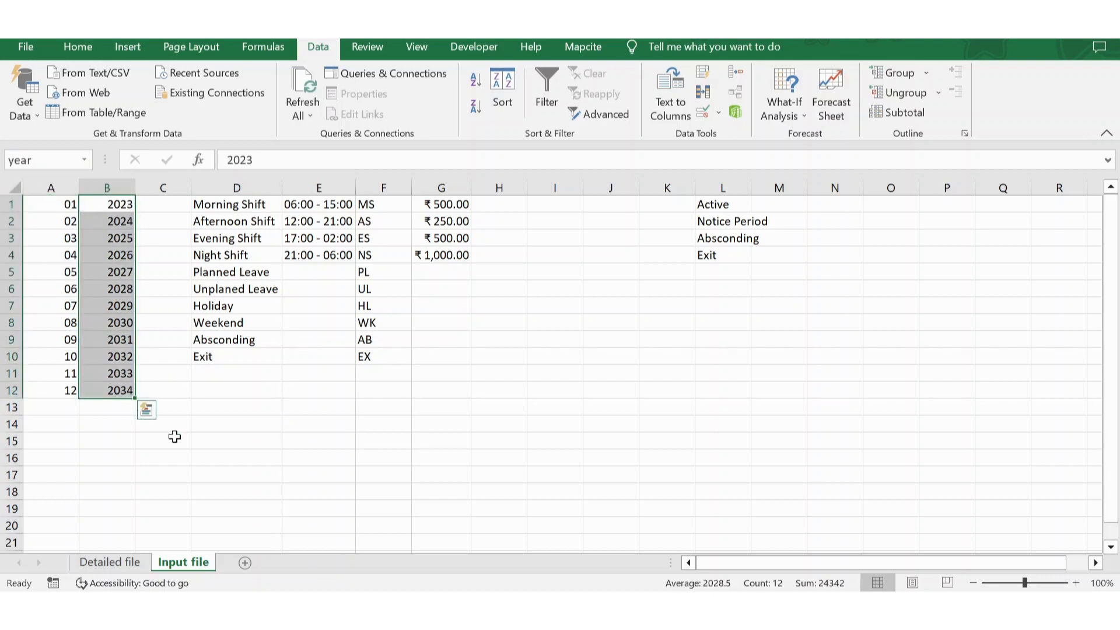
# Add list data validation to D3 on the Detailed file sheet with the source =year
pyautogui.click(107, 563)
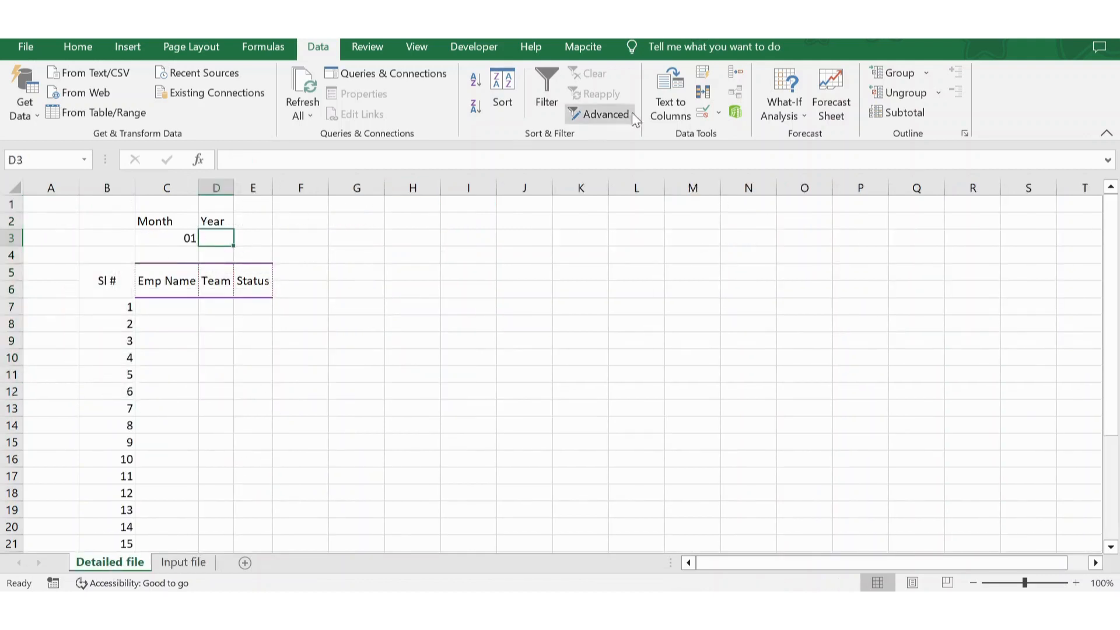
pyautogui.click(707, 109)
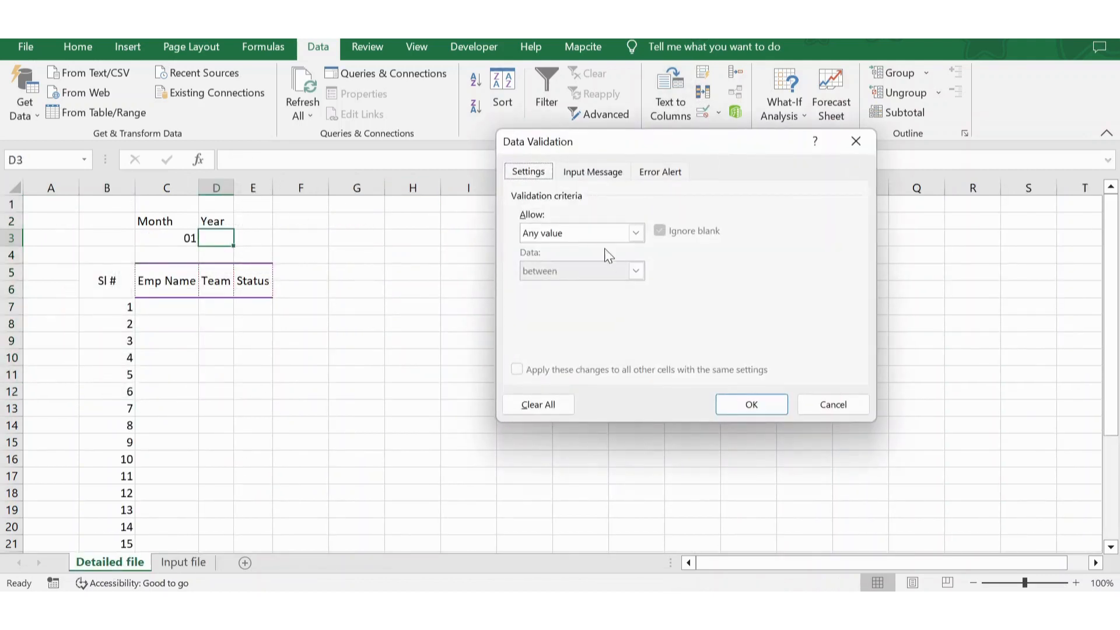
pyautogui.click(596, 237)
pyautogui.click(574, 286)
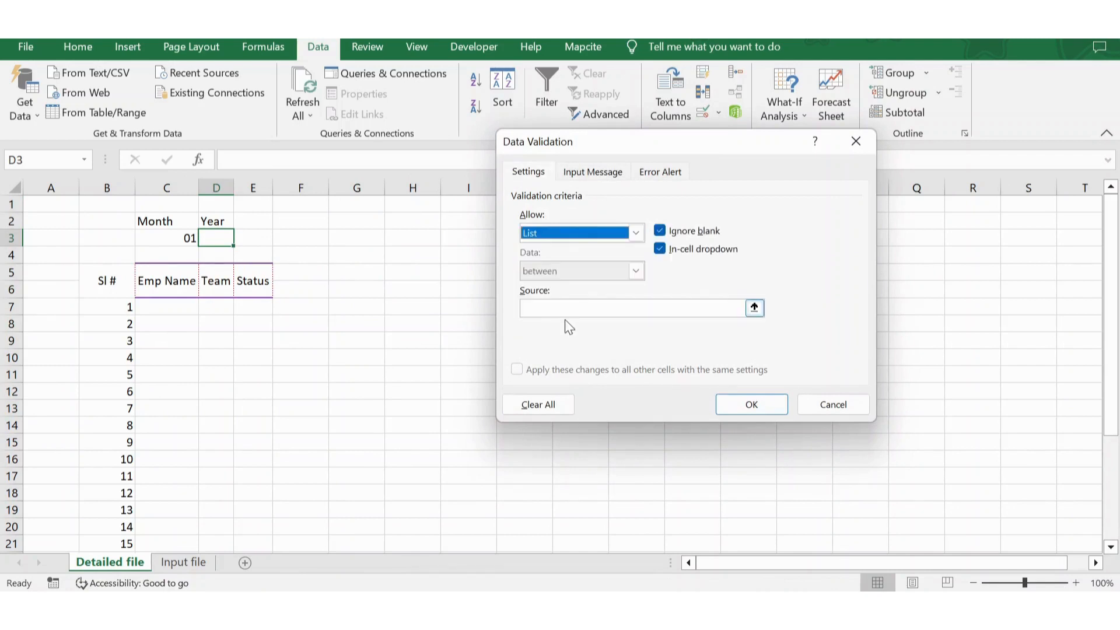
pyautogui.click(553, 309)
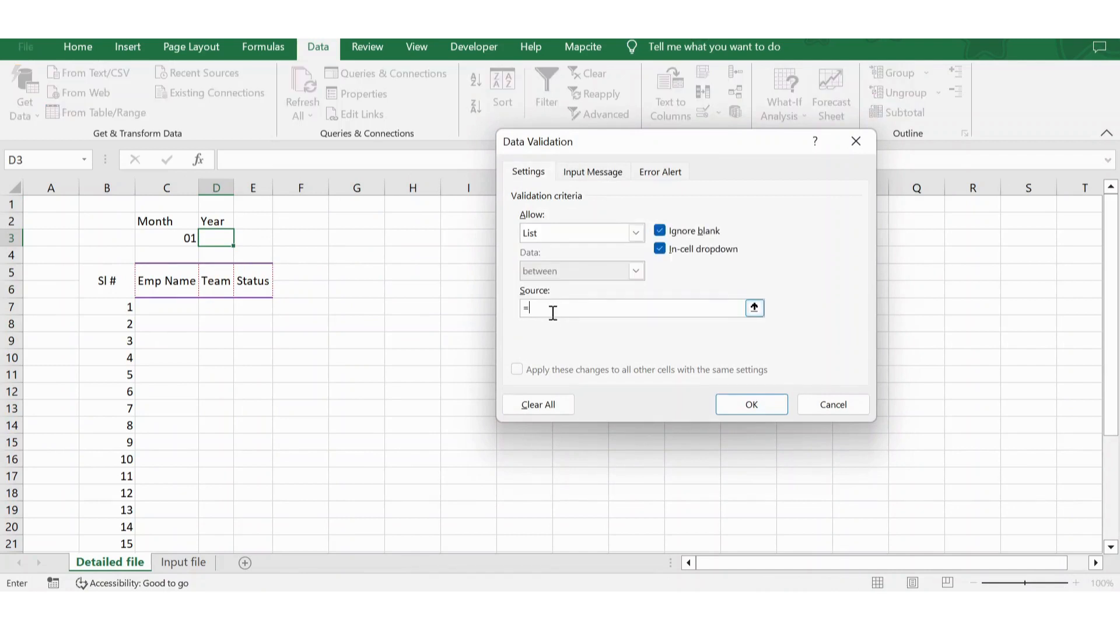
pyautogui.write('=year')
pyautogui.press('Return')
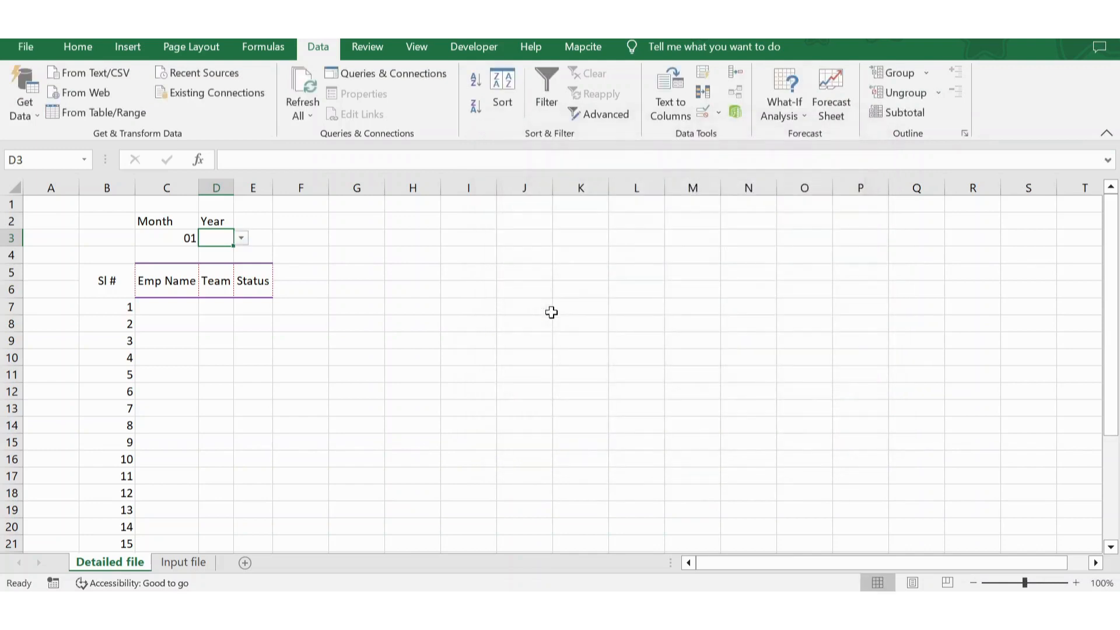
# Look through the year options in the D3 drop-down list down to its end without choosing one
pyautogui.press('Left')
pyautogui.press('Right')
pyautogui.hotkey('alt', 'Down')
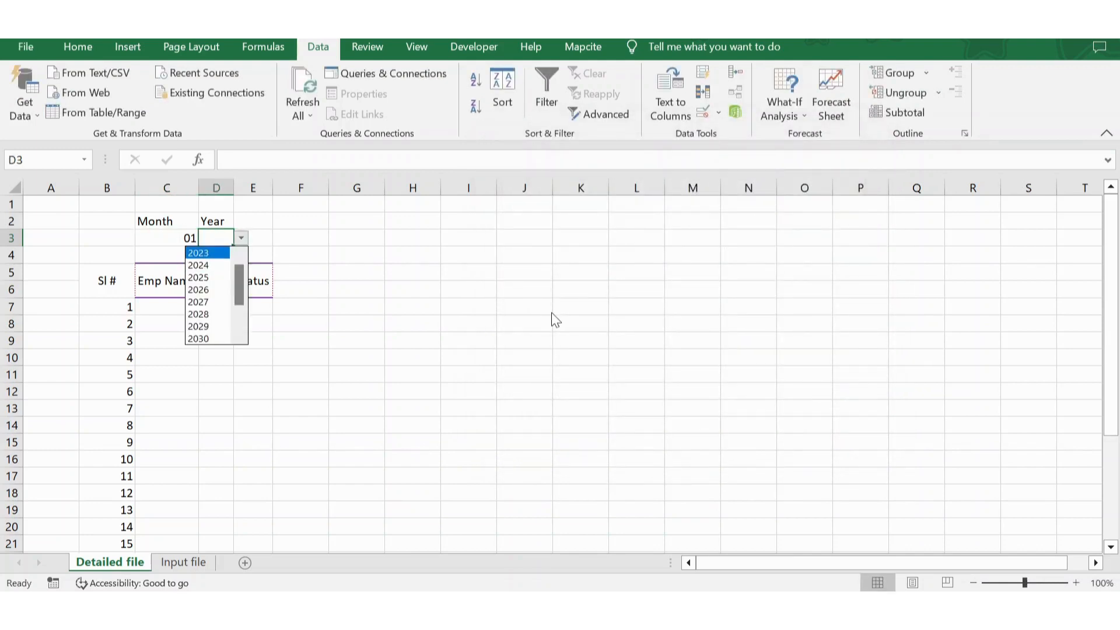
pyautogui.press('Down')
pyautogui.press('Down')
pyautogui.press('Down')
pyautogui.press('Down')
pyautogui.press('Down')
pyautogui.press('Down')
pyautogui.press('Down')
pyautogui.press('Down')
pyautogui.press('Down')
pyautogui.press('Down')
pyautogui.press('Down')
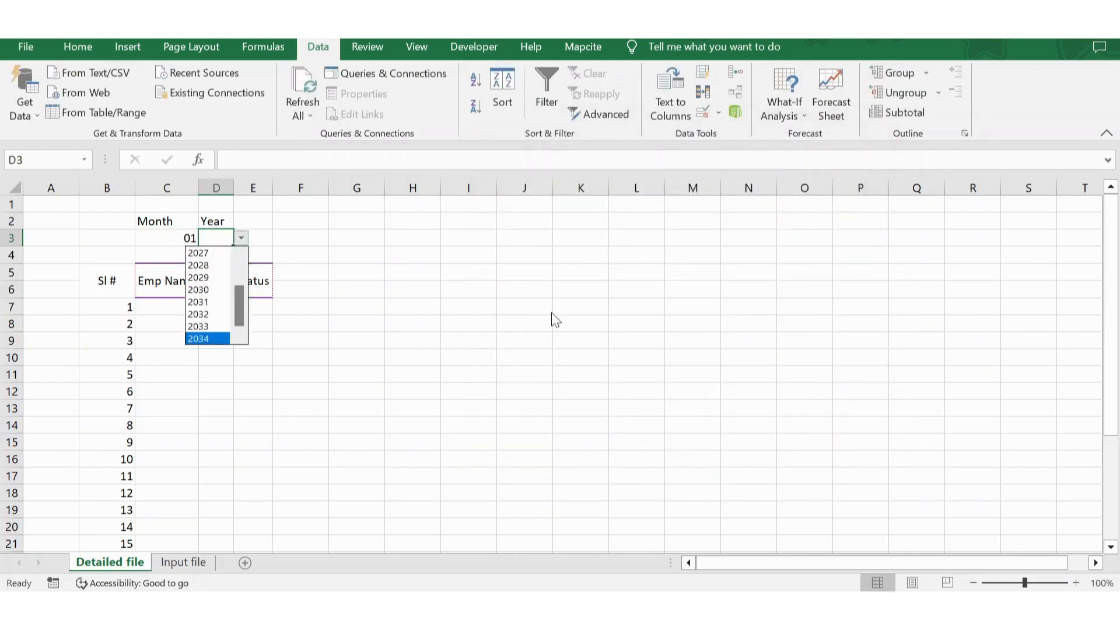
pyautogui.press('Escape')
pyautogui.press('Left')
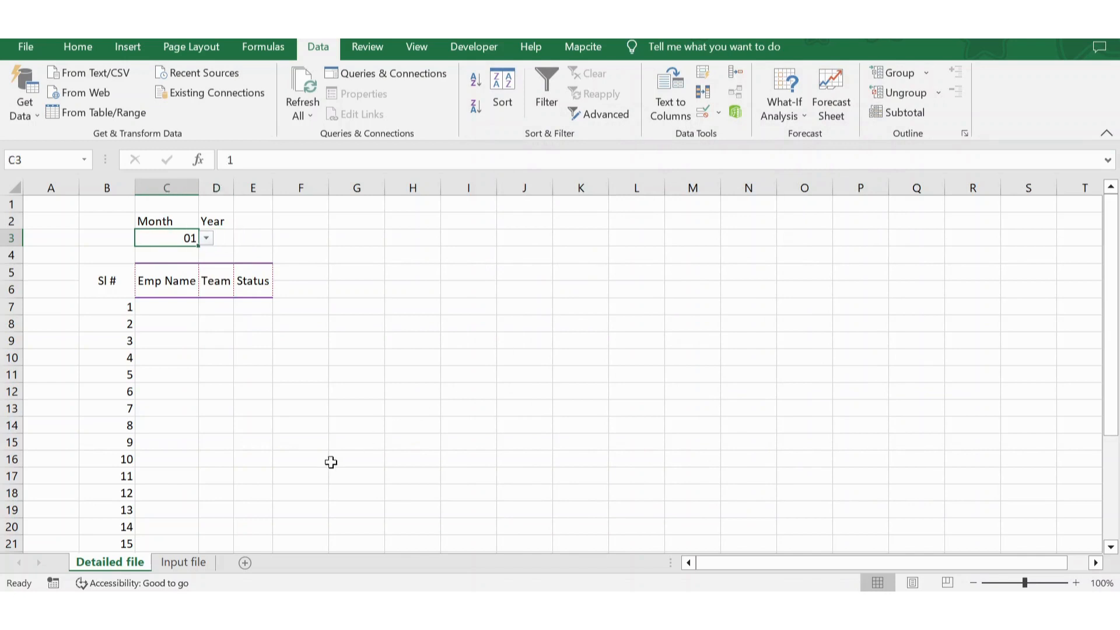
# Set the first year in B1 on the Input file sheet to 2020
pyautogui.click(170, 564)
pyautogui.click(121, 236)
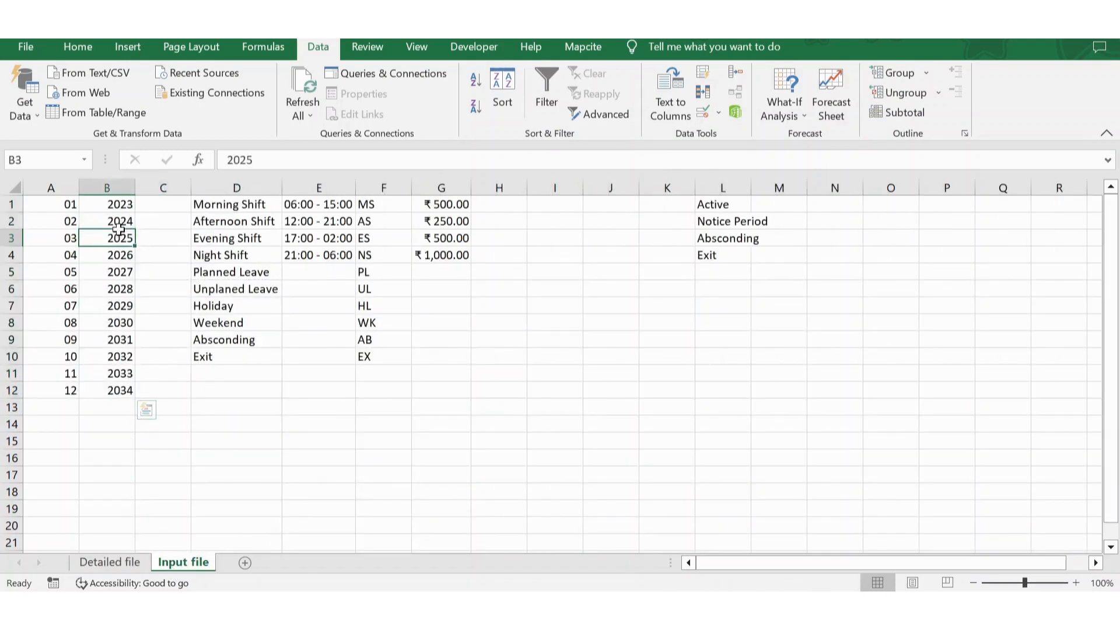
pyautogui.press('Up')
pyautogui.press('Up')
pyautogui.write('2020')
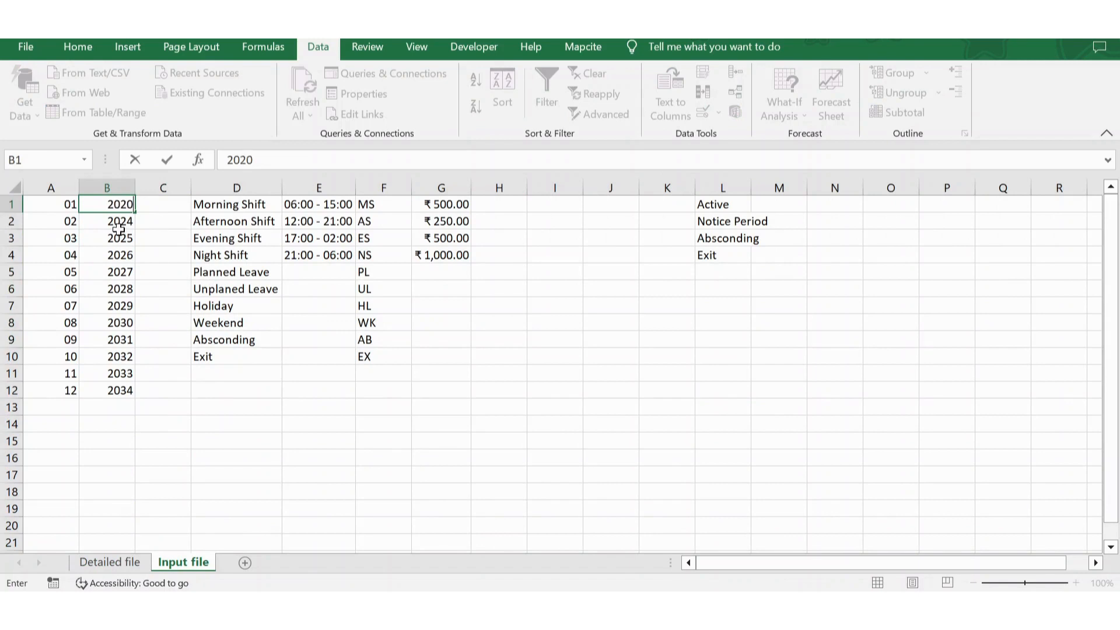
pyautogui.press('Return')
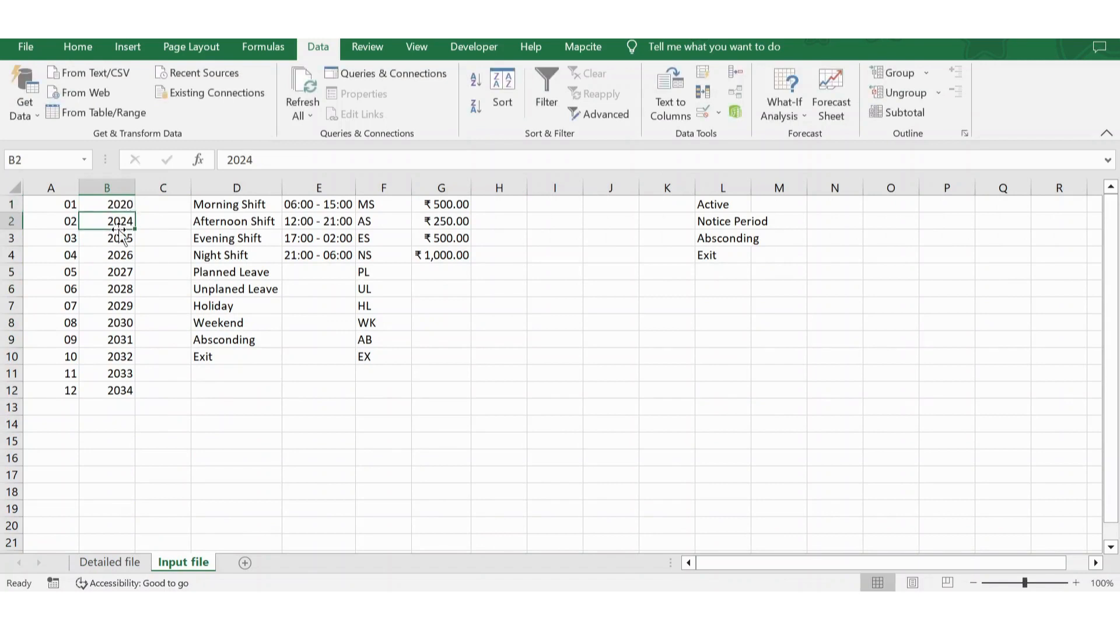
# Enter the formula =B1+1 in B2 and copy it down to B3:B12
pyautogui.write('=')
pyautogui.press('Up')
pyautogui.write('+1')
pyautogui.press('Return')
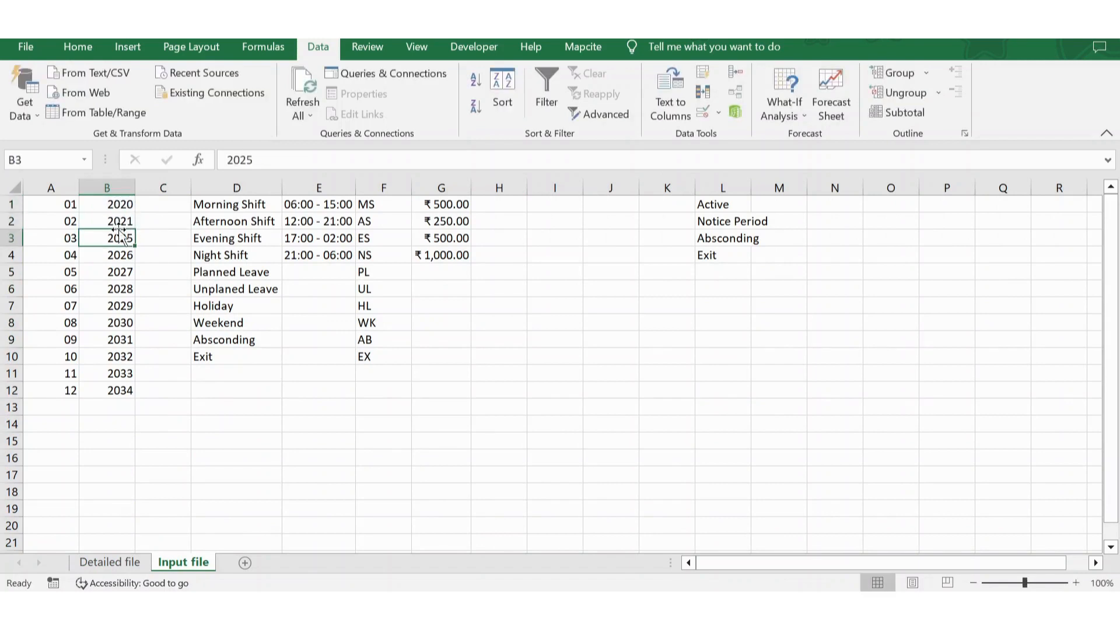
pyautogui.press('Up')
pyautogui.hotkey('ctrl', 'c')
pyautogui.press('Down')
pyautogui.hotkey('ctrl', 'shift', 'Down')
pyautogui.hotkey('ctrl', 'v')
pyautogui.press('Escape')
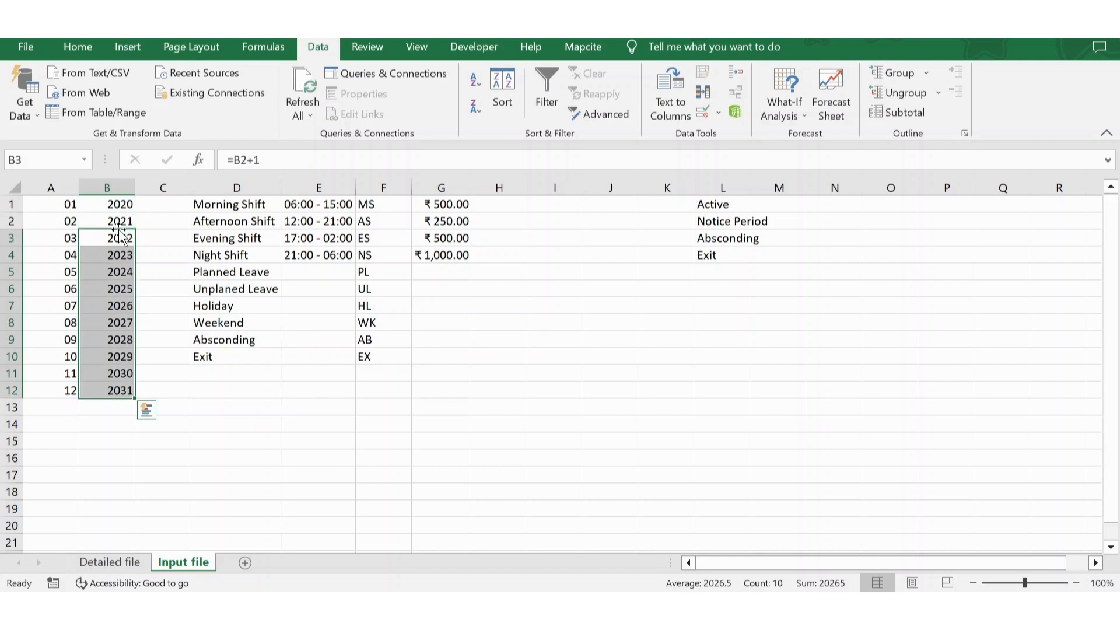
# Check the first and last years in column B and the options in the D3 year drop-down list on the Detailed file sheet
pyautogui.click(122, 204)
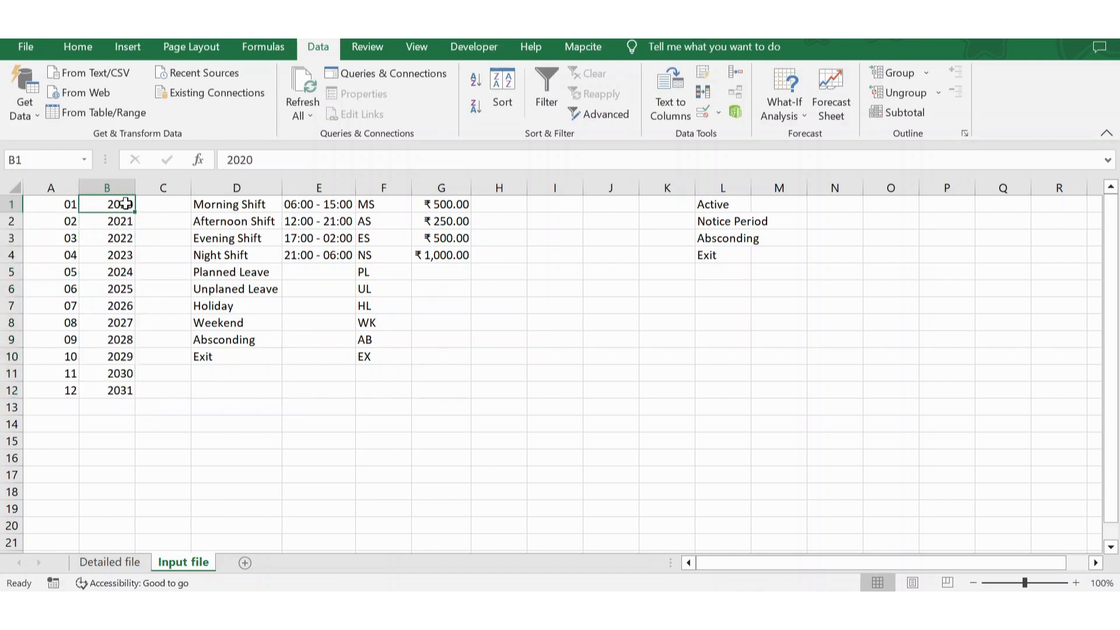
pyautogui.click(121, 394)
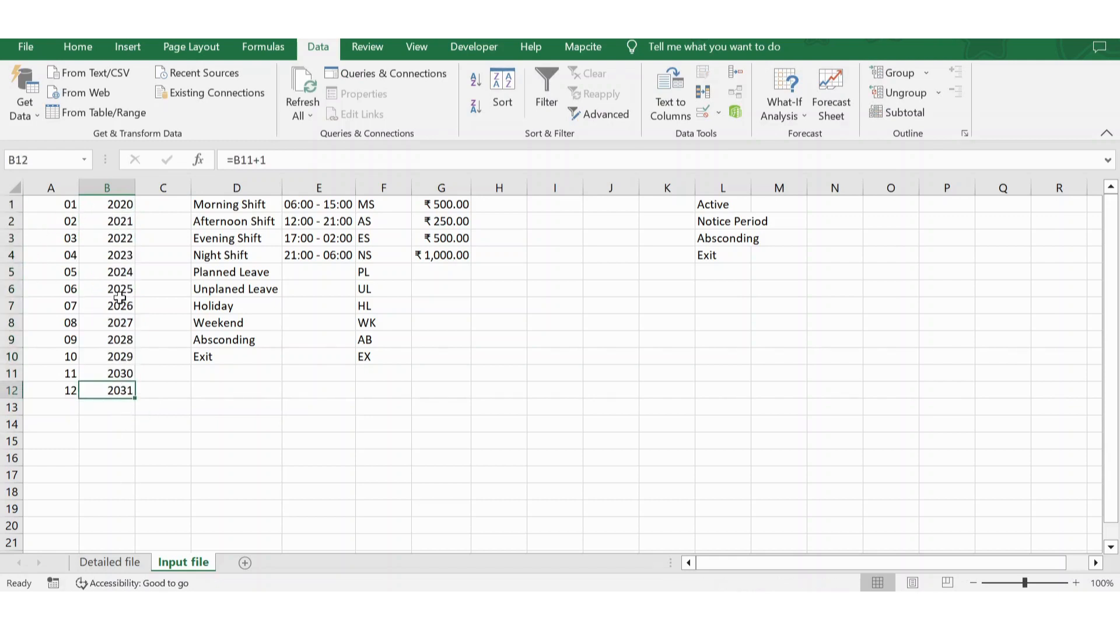
pyautogui.click(112, 563)
pyautogui.click(220, 239)
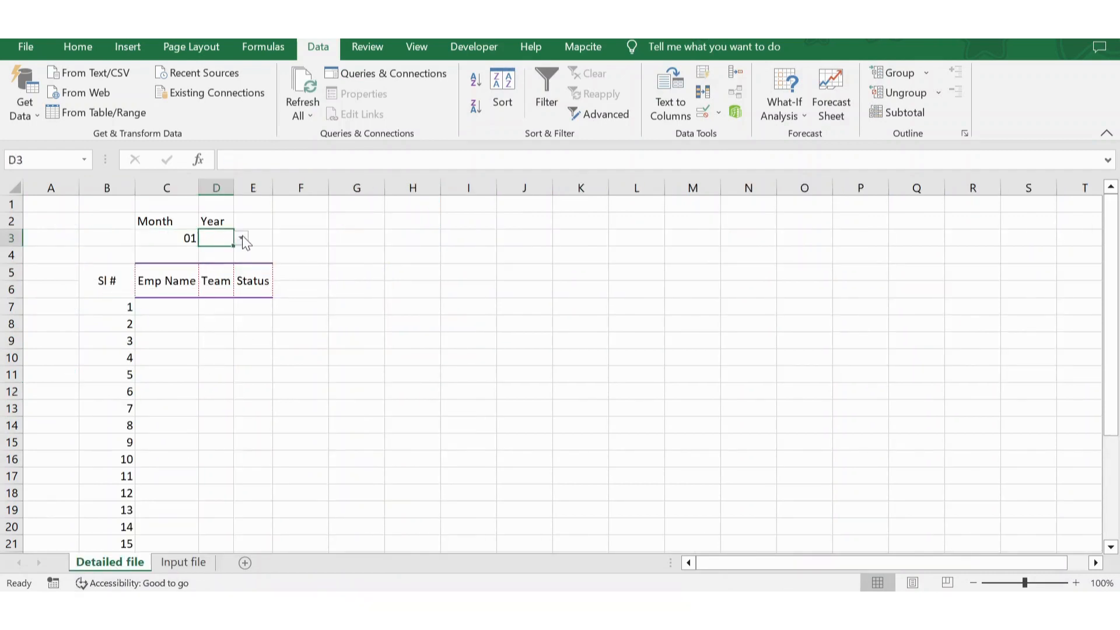
pyautogui.click(241, 238)
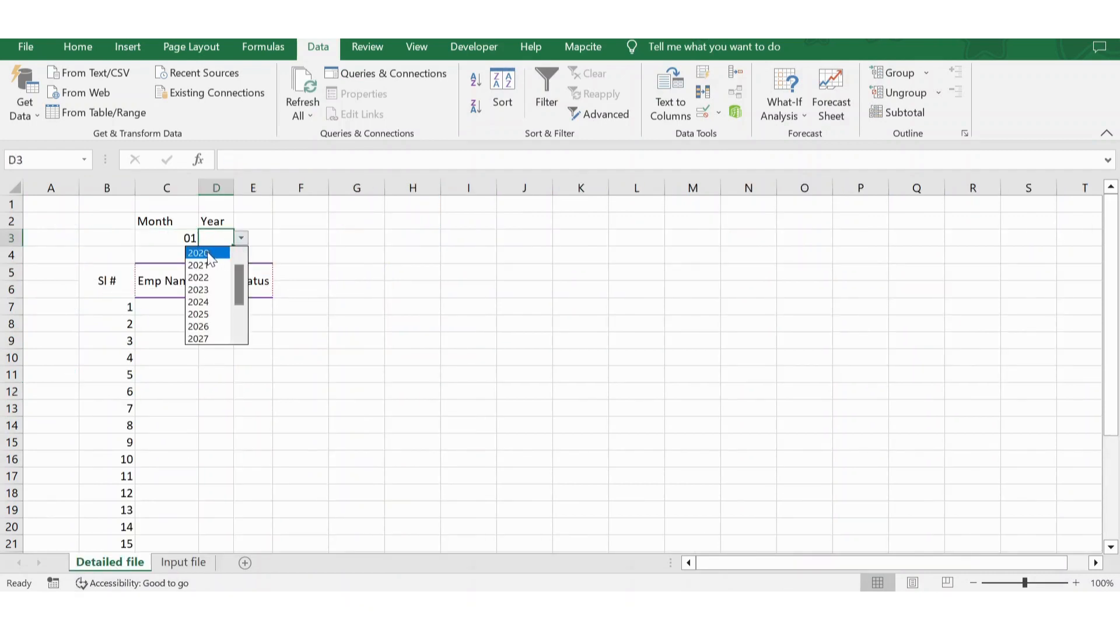
pyautogui.moveTo(245, 287); pyautogui.dragTo(241, 324)
pyautogui.click(298, 391)
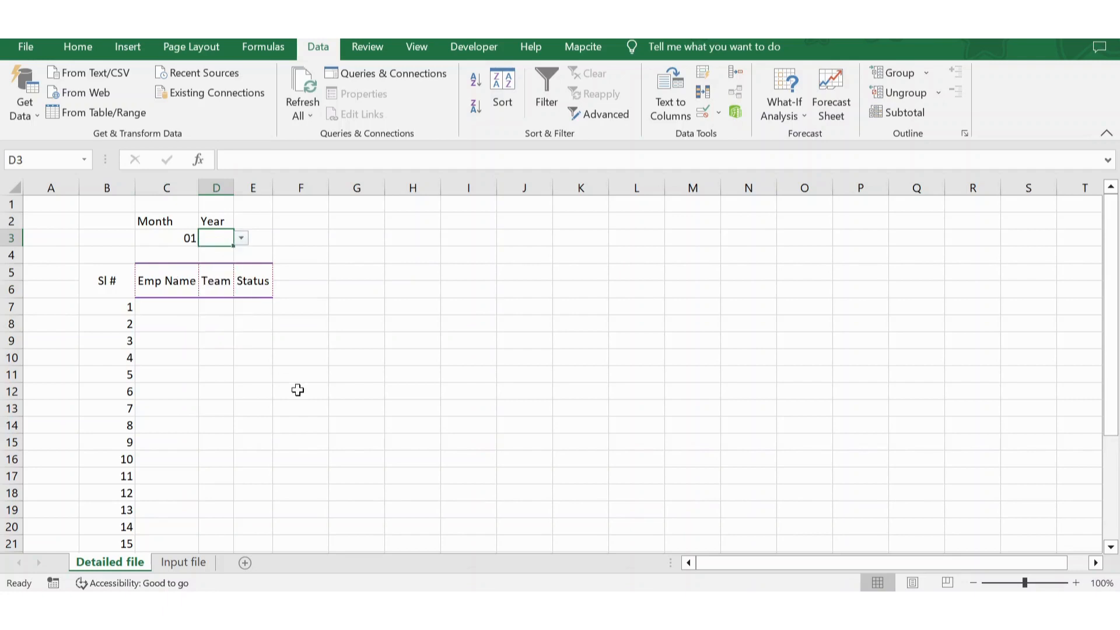
# Set the first year in B1 on the Input file sheet to 2023
pyautogui.click(175, 562)
pyautogui.click(117, 205)
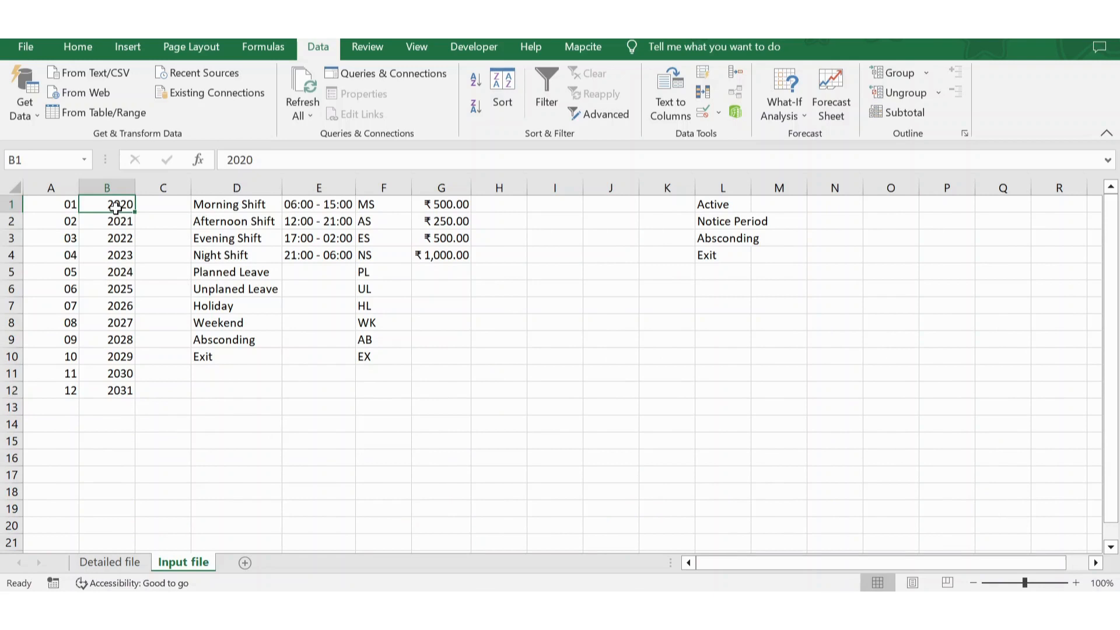
pyautogui.click(280, 160)
pyautogui.press('BackSpace')
pyautogui.write('3')
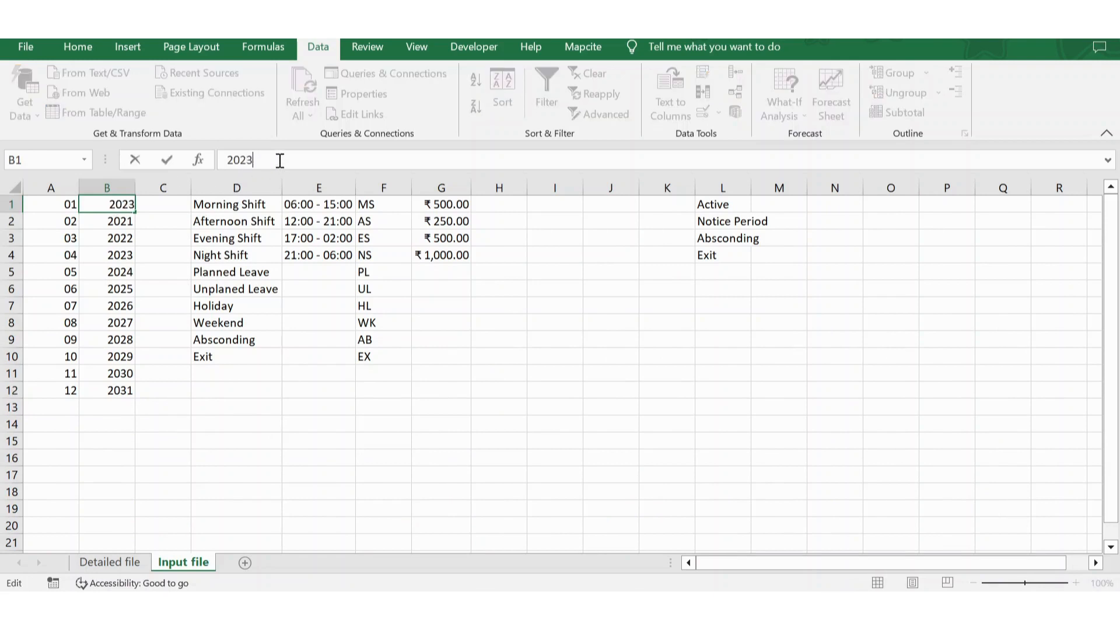
pyautogui.press('Return')
pyautogui.press('Up')
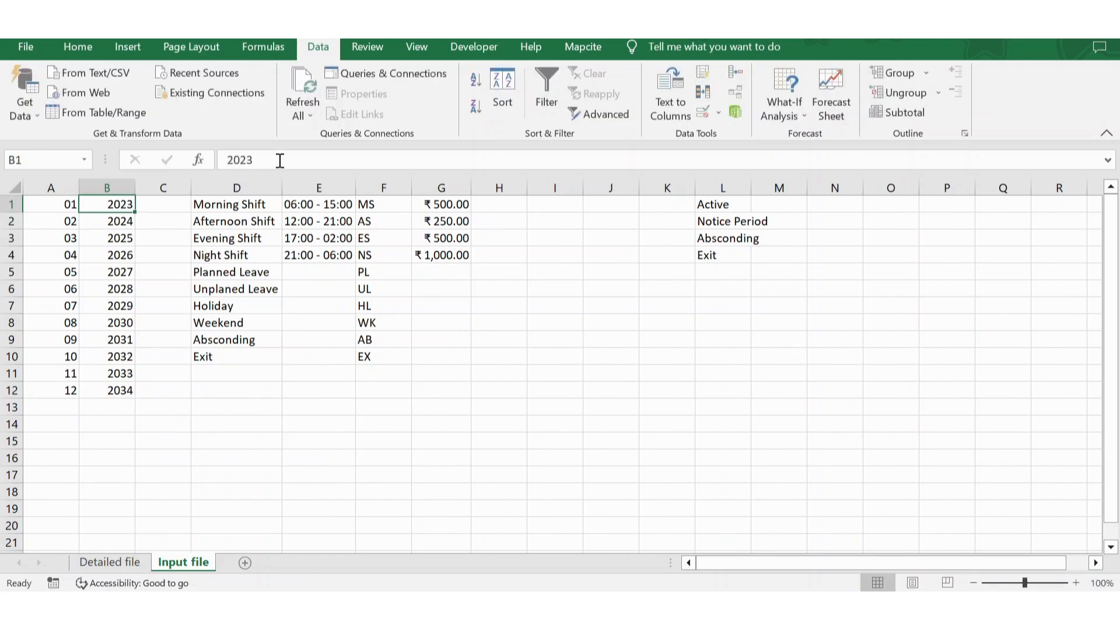
# Examine the header formulas in F5 and F6 of the finished tracker workbook, then return to the new workbook's Detailed file sheet
pyautogui.click(110, 562)
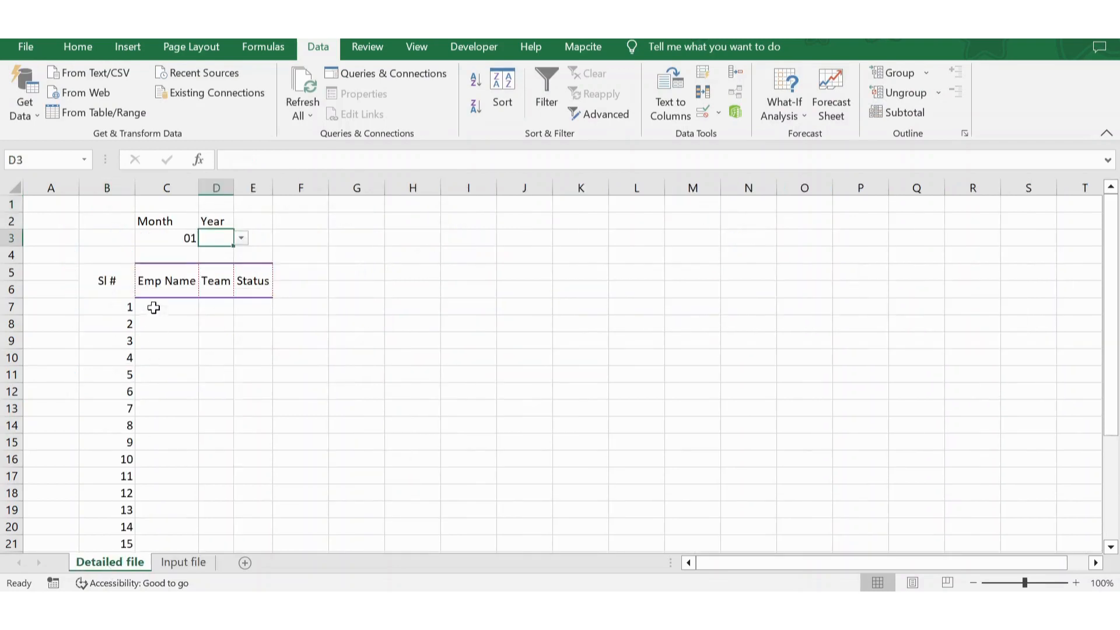
pyautogui.click(290, 286)
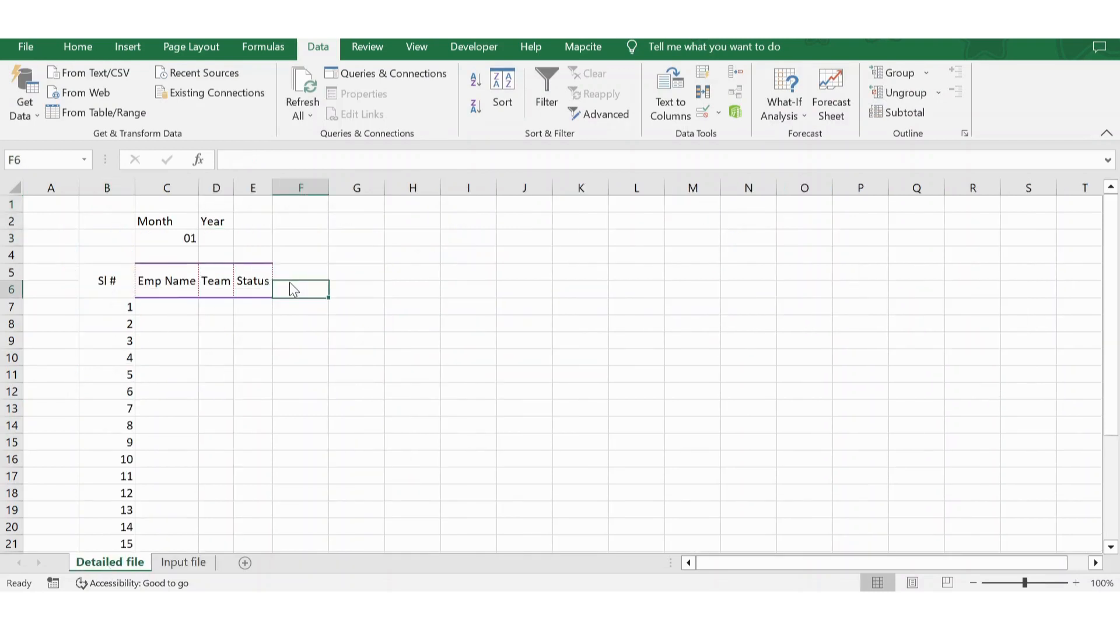
pyautogui.hotkey('alt', 'Tab')
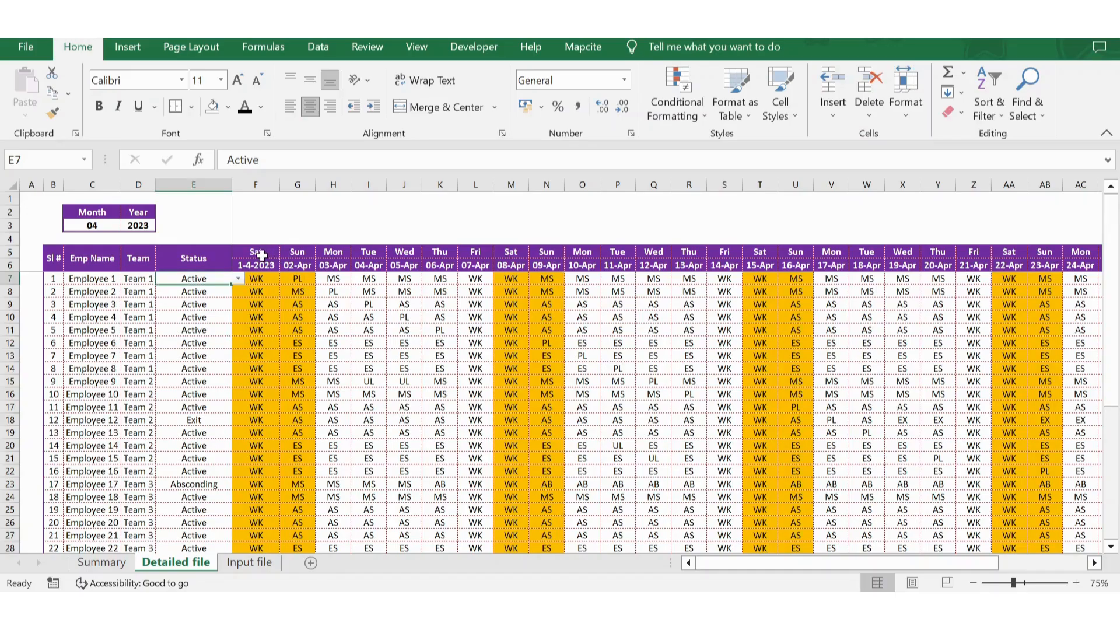
pyautogui.click(261, 255)
pyautogui.click(267, 269)
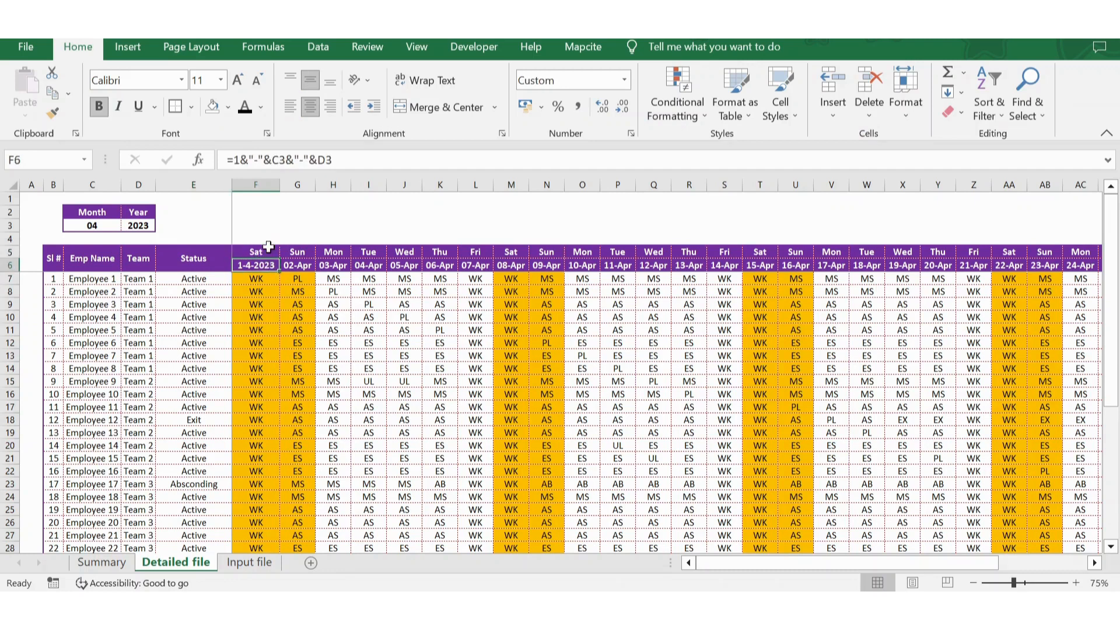
pyautogui.click(269, 251)
pyautogui.click(270, 266)
pyautogui.hotkey('alt', 'Tab')
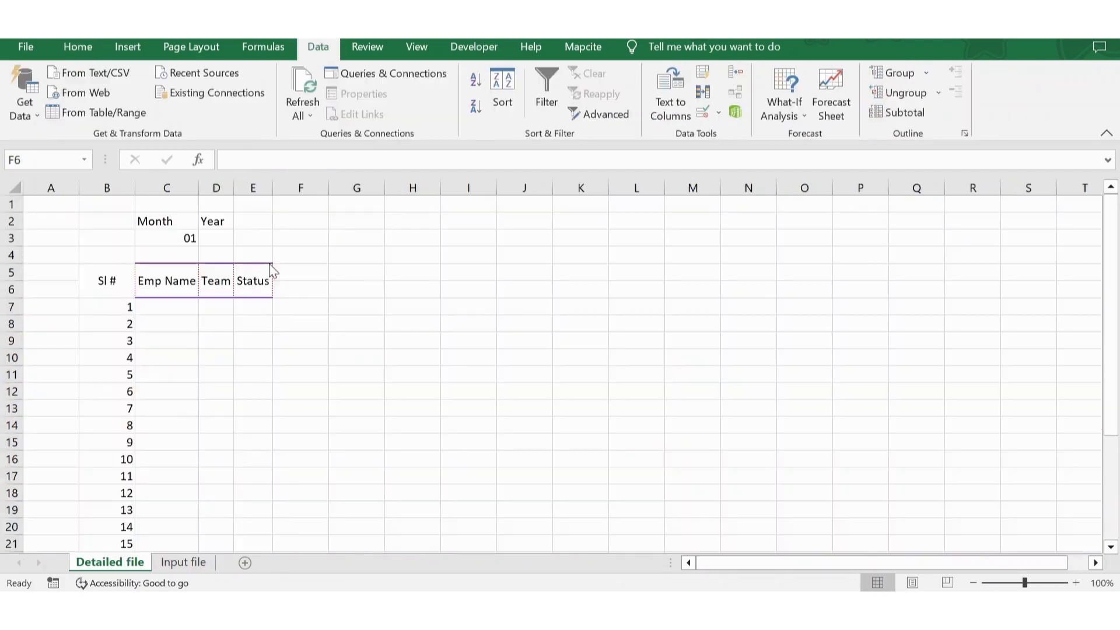
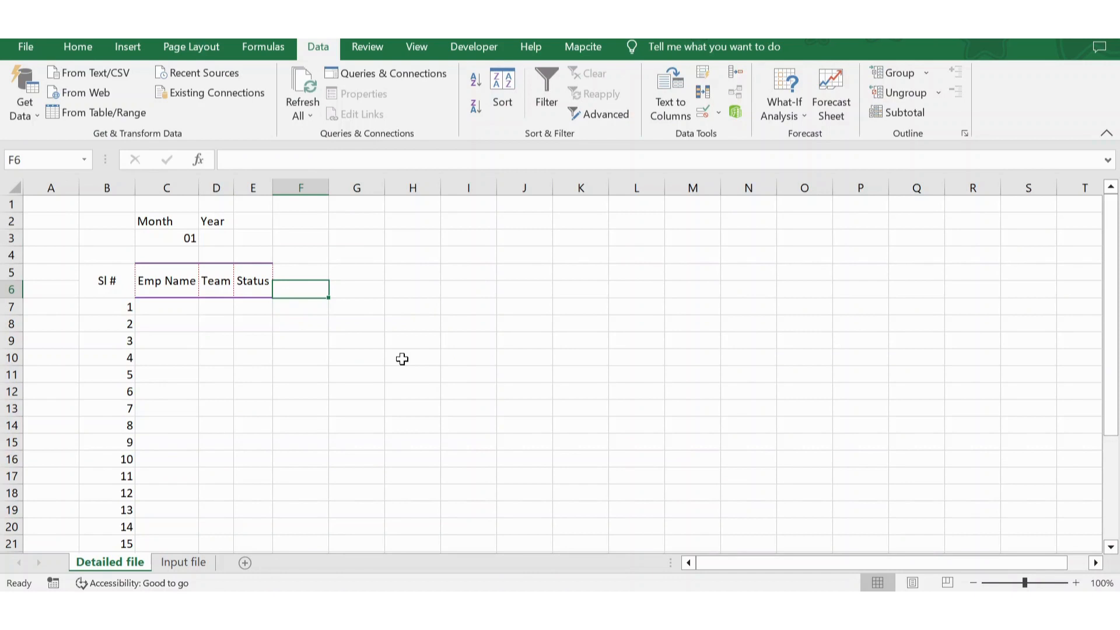
pyautogui.write('=')
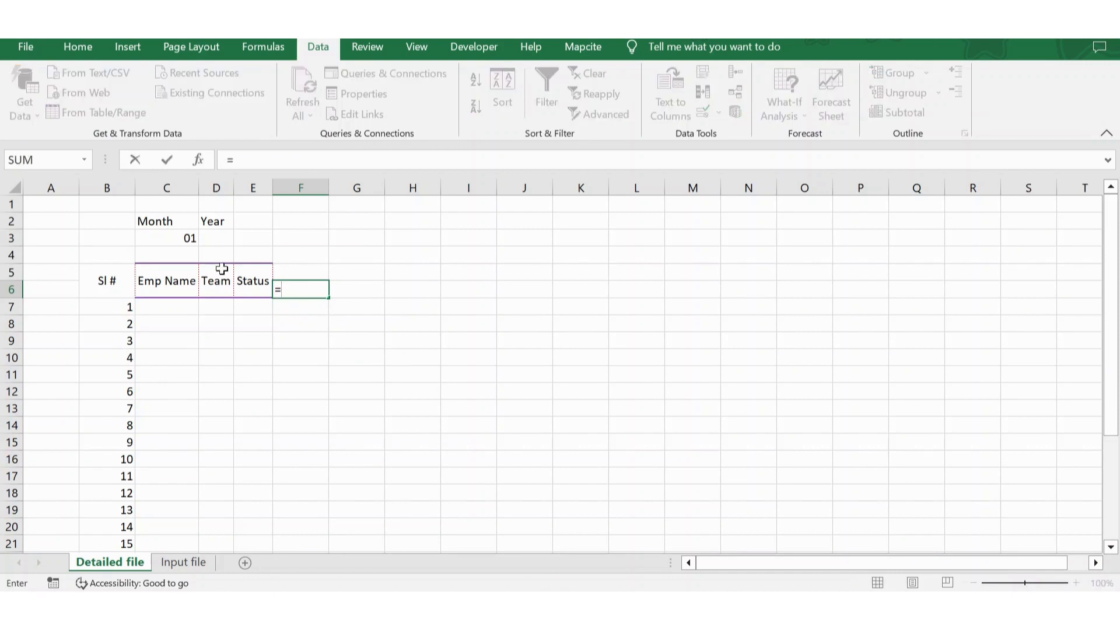
pyautogui.write('01-01')
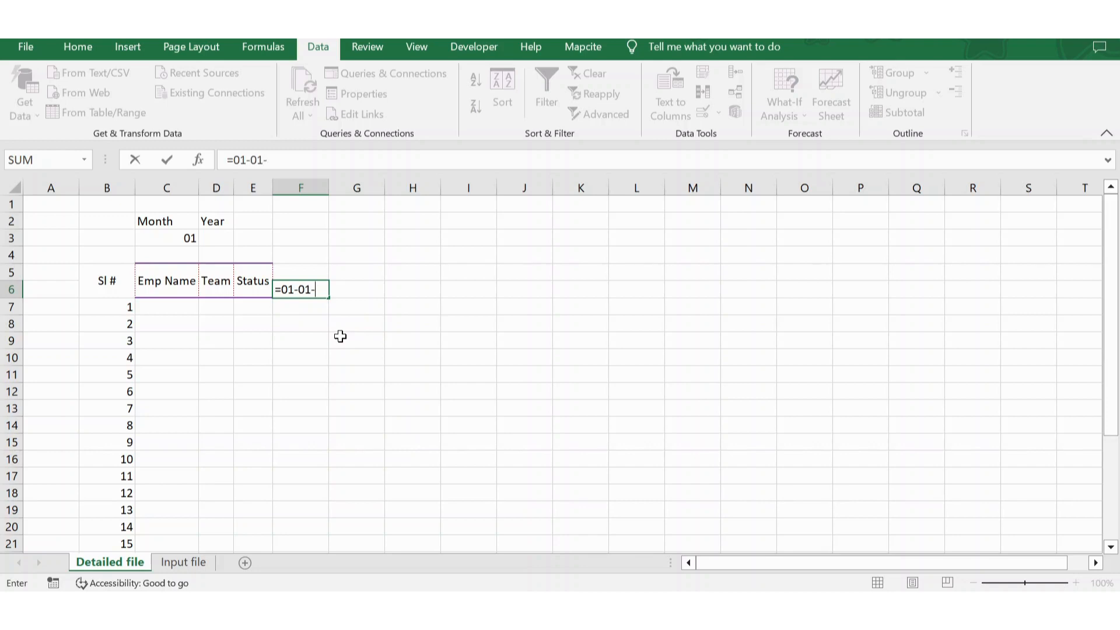
pyautogui.write('-2023')
pyautogui.press('BackSpace')
pyautogui.press('BackSpace')
pyautogui.press('BackSpace')
pyautogui.press('BackSpace')
pyautogui.press('BackSpace')
pyautogui.press('BackSpace')
pyautogui.press('BackSpace')
pyautogui.press('BackSpace')
pyautogui.press('BackSpace')
pyautogui.press('BackSpace')
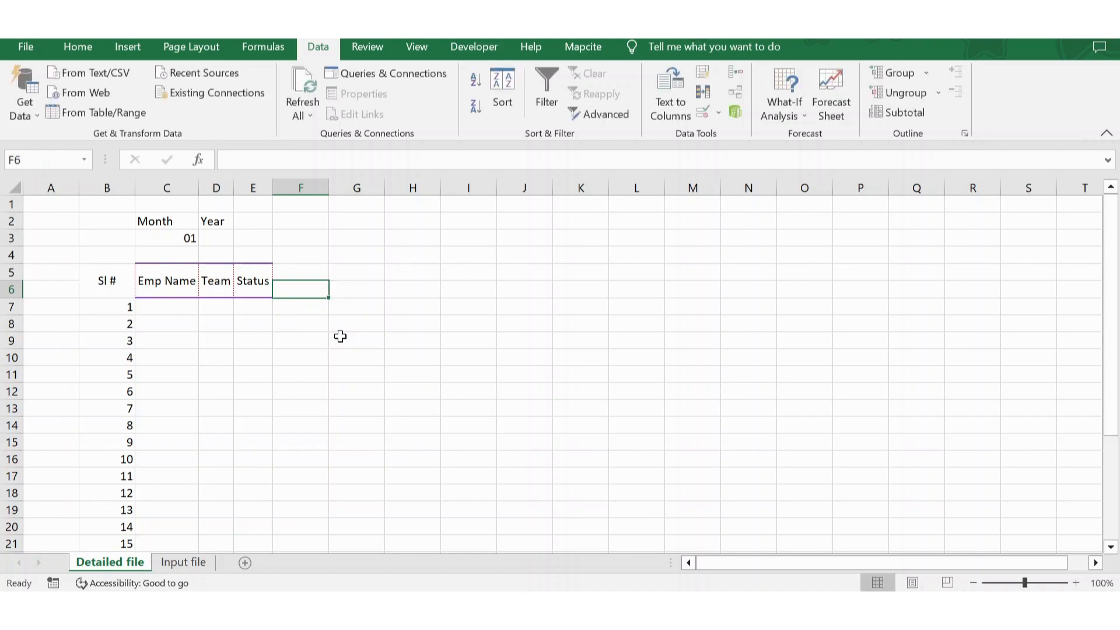
# Enter the formula =01&"-"&C3&"-"&D3 in F6 to build the month's first date from the selected month and year
pyautogui.write('01')
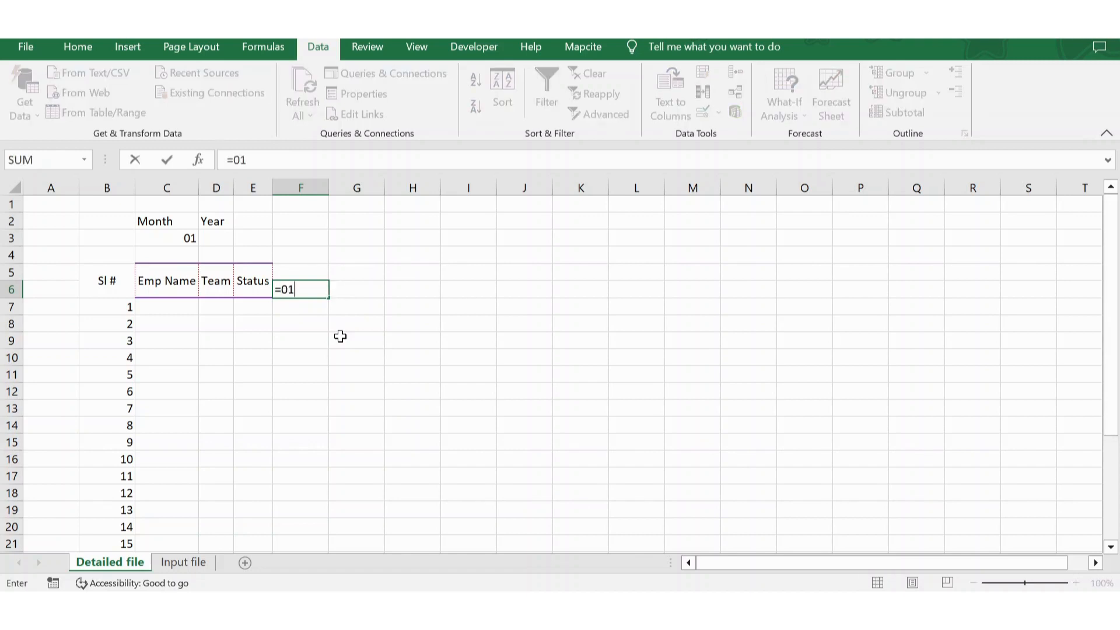
pyautogui.write('&"-"&')
pyautogui.click(174, 238)
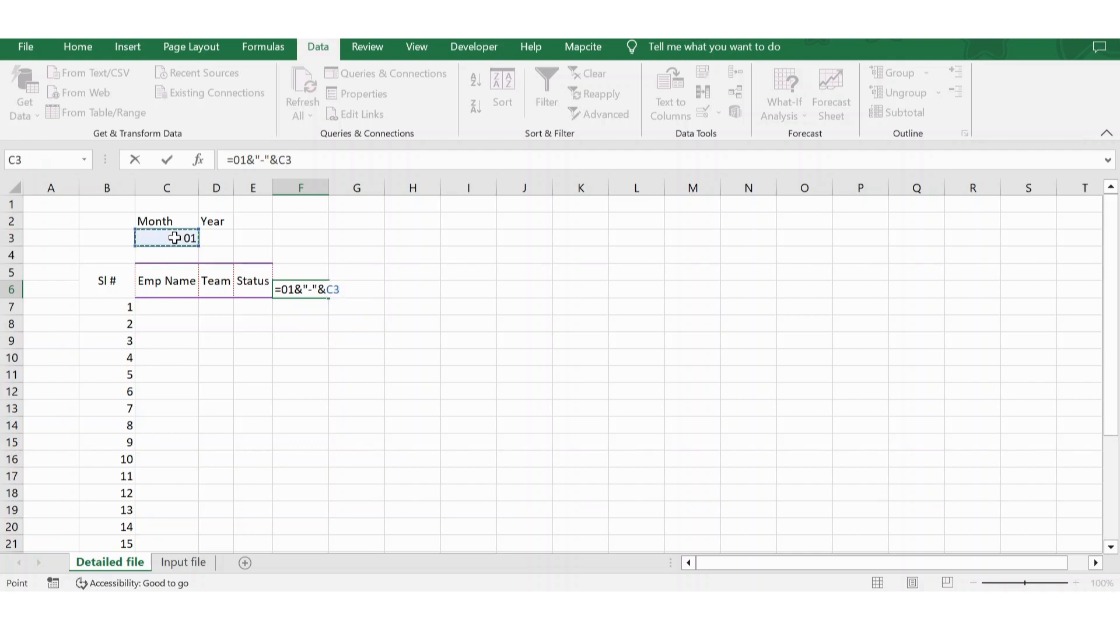
pyautogui.write('&"-')
pyautogui.write('&"-"&')
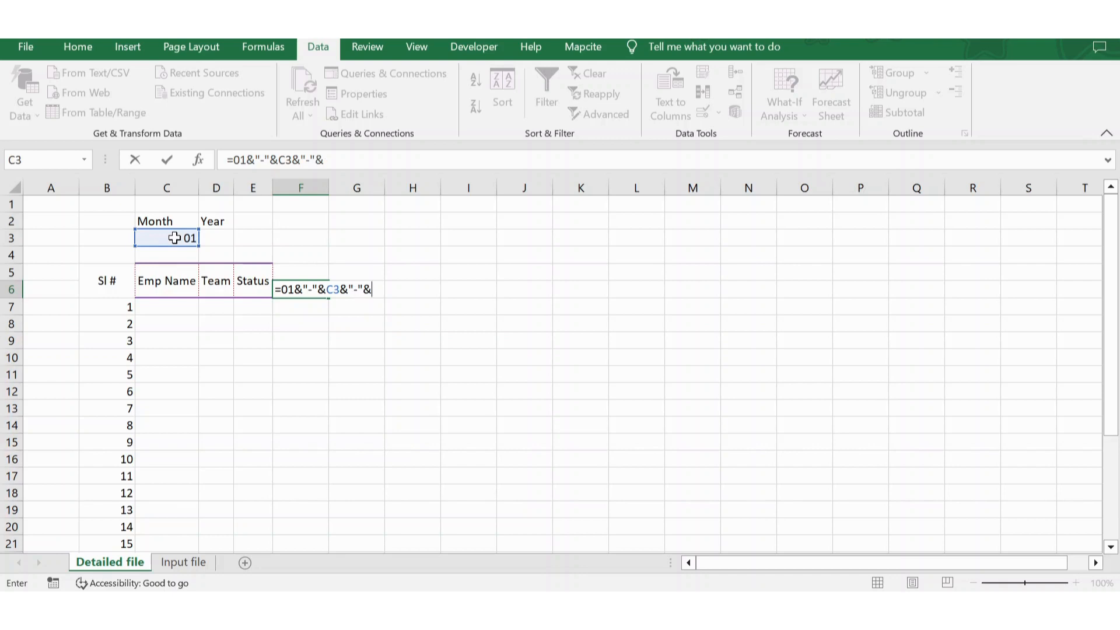
pyautogui.click(209, 239)
pyautogui.press('Return')
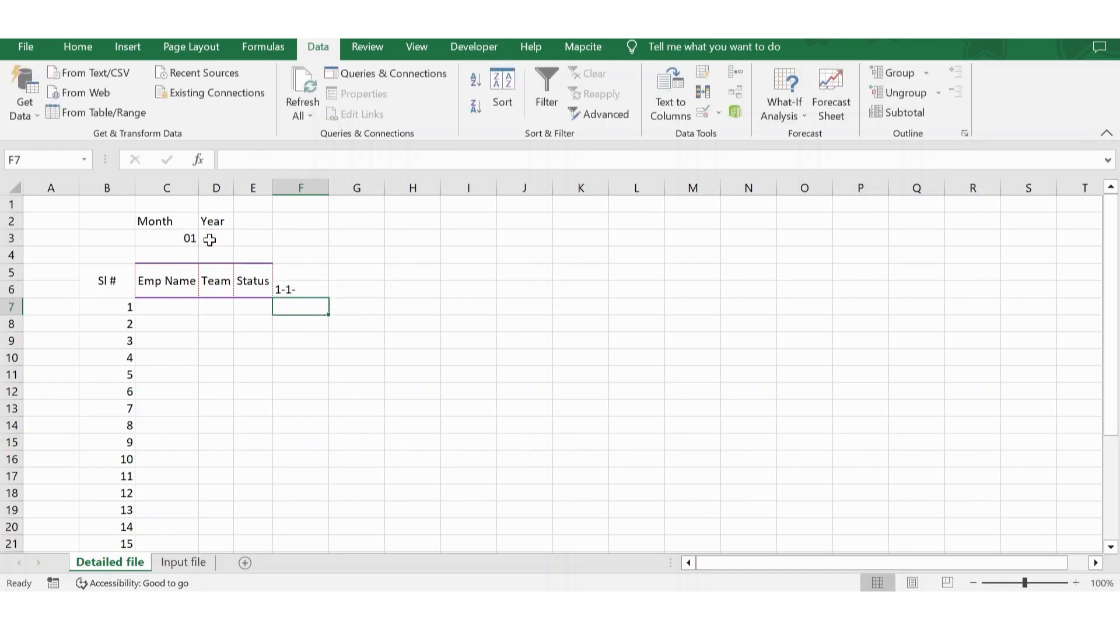
pyautogui.press('Up')
# Choose 2023 as the year in D3 and 04 as the month in C3 from their drop-down lists
pyautogui.click(211, 239)
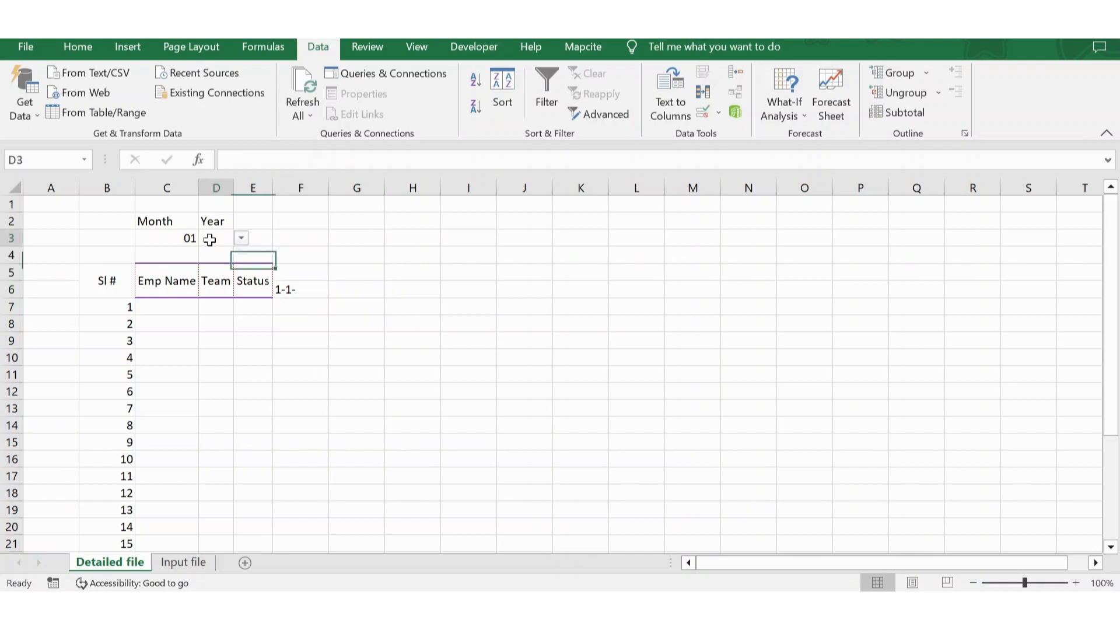
pyautogui.click(241, 239)
pyautogui.click(212, 250)
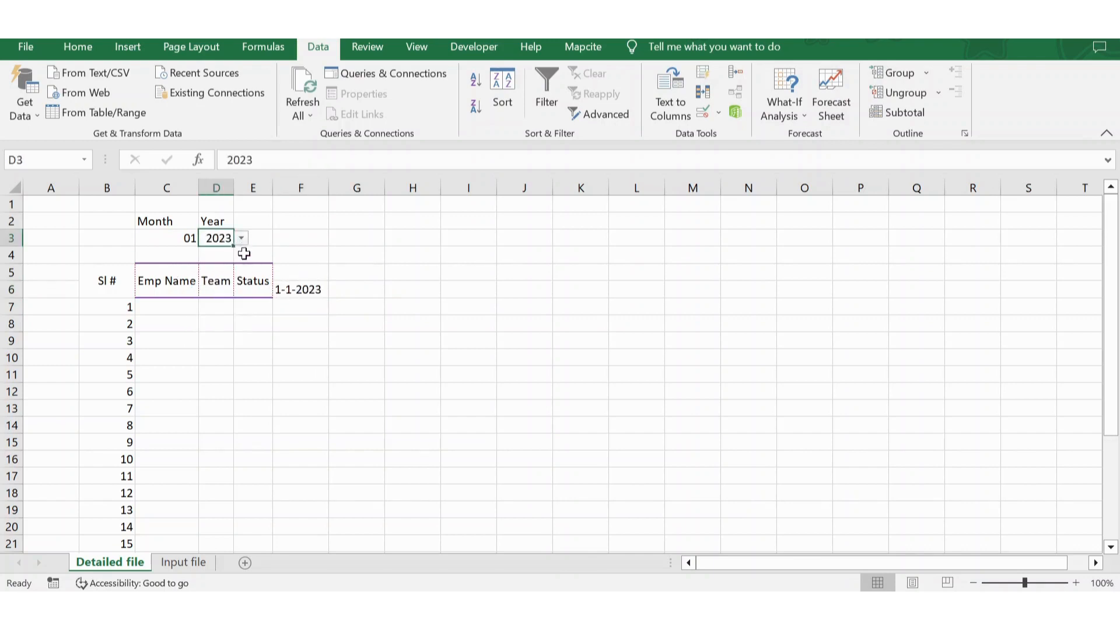
pyautogui.click(192, 236)
pyautogui.click(206, 238)
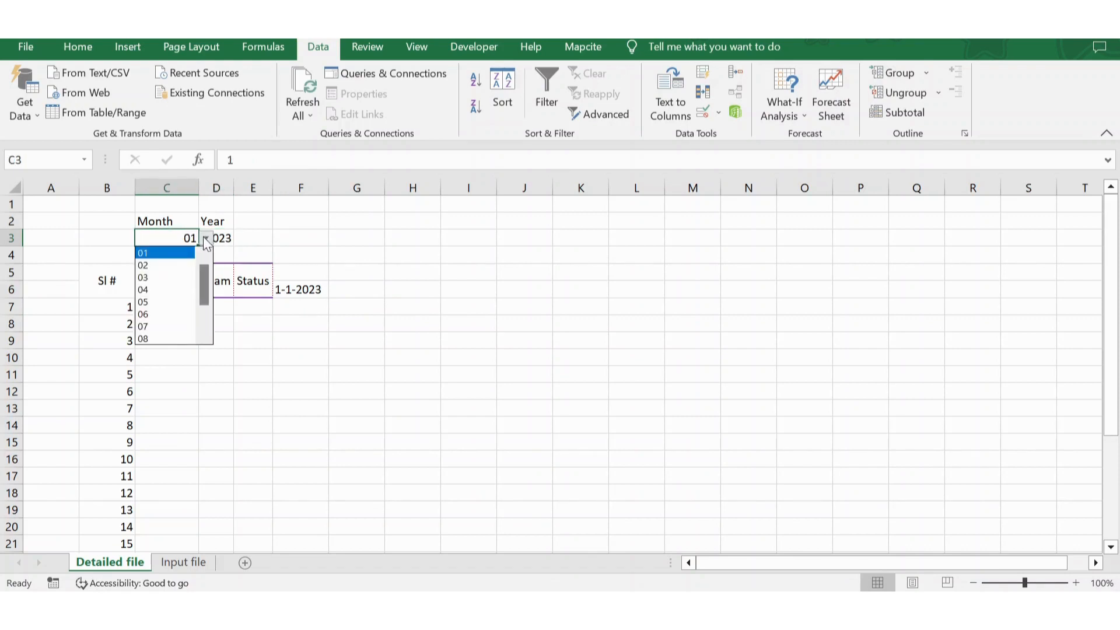
pyautogui.click(166, 289)
# Choose 2026 as the year in D3 and open the month drop-down list in C3
pyautogui.click(224, 237)
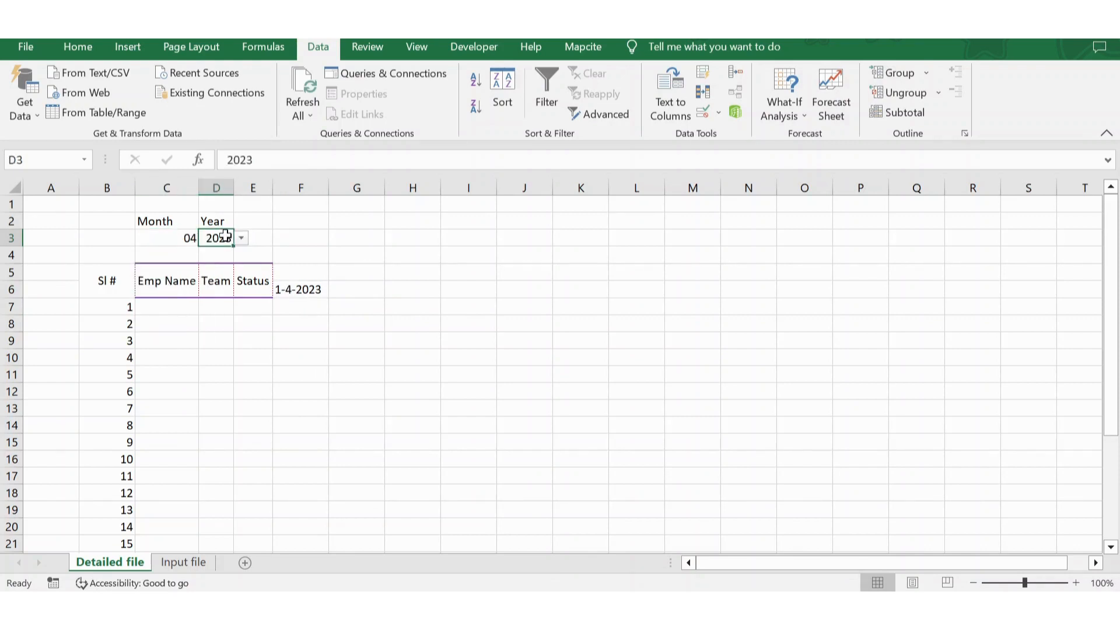
pyautogui.click(241, 238)
pyautogui.click(213, 289)
pyautogui.click(180, 239)
pyautogui.click(206, 238)
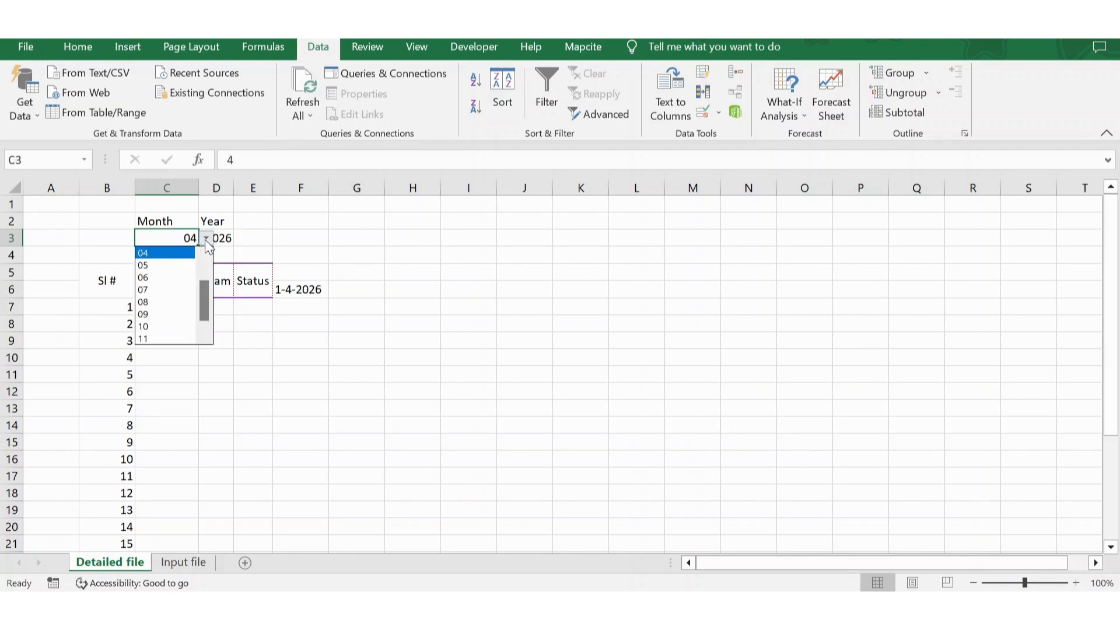
# Set the Month selection in C3 to 01
pyautogui.click(201, 254)
pyautogui.click(202, 254)
pyautogui.click(202, 255)
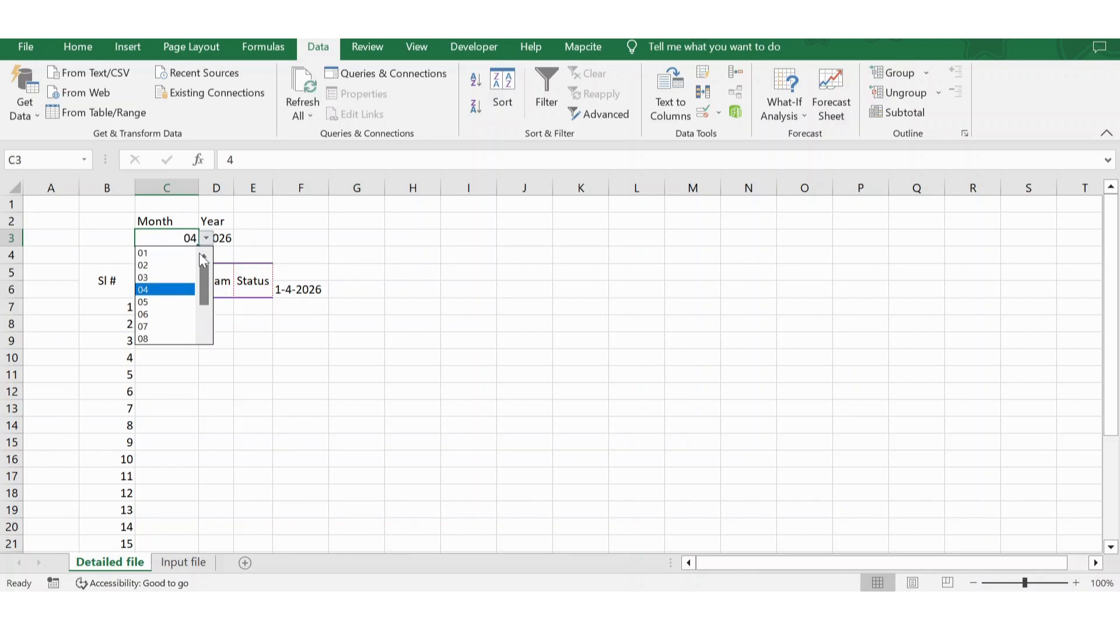
pyautogui.click(172, 253)
# Set the Year selection in D3 to 2023
pyautogui.click(226, 238)
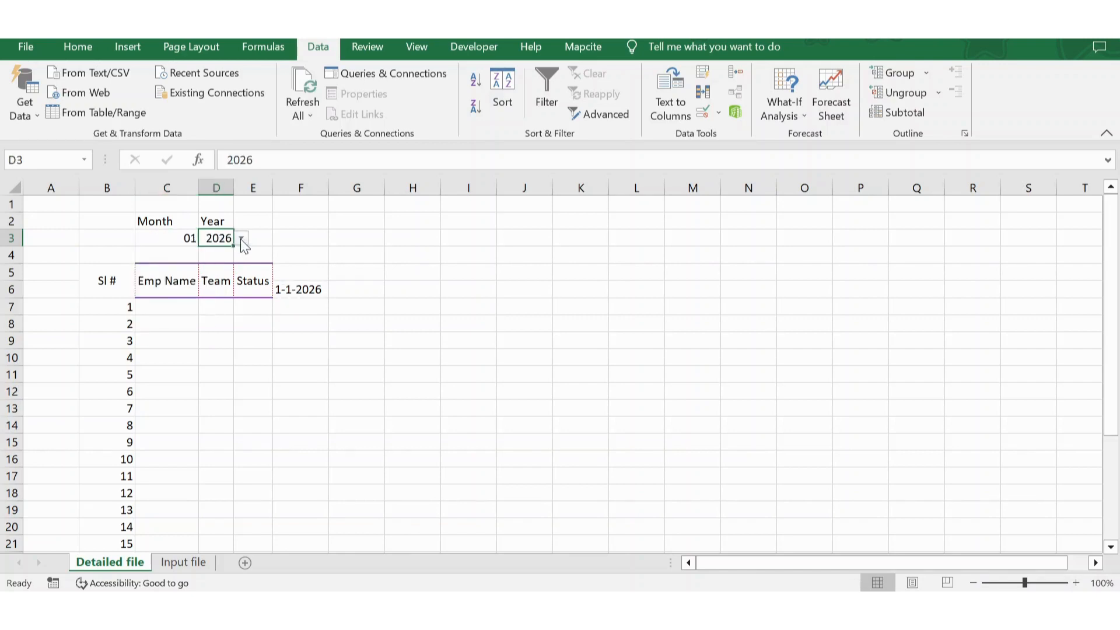
pyautogui.click(241, 238)
pyautogui.click(243, 256)
pyautogui.click(243, 255)
pyautogui.click(243, 255)
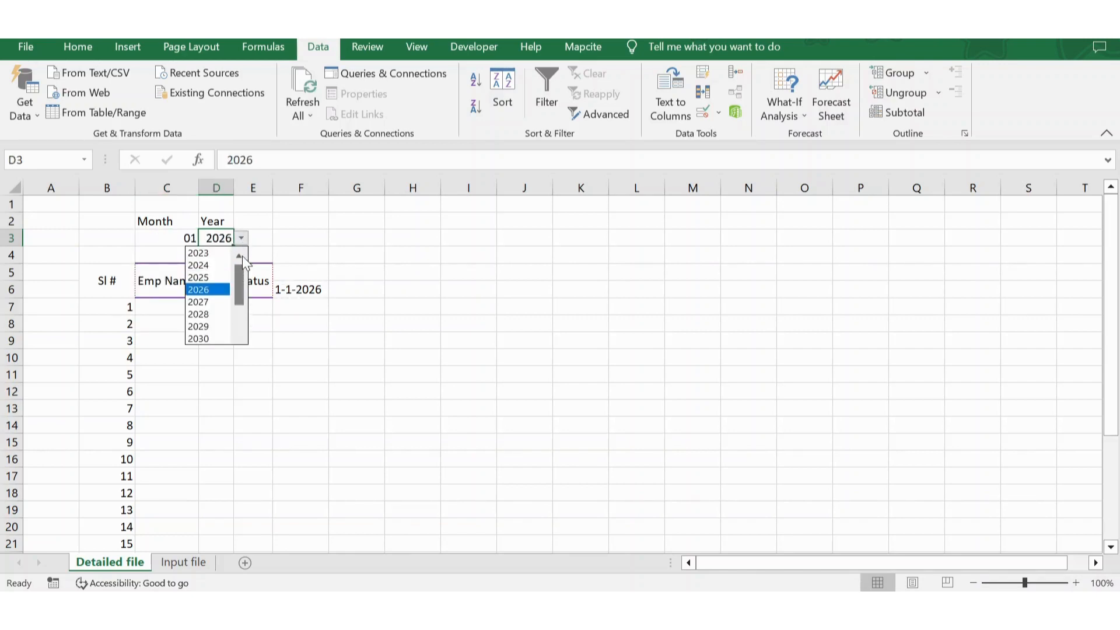
pyautogui.click(216, 253)
# Enter the formula =F6+1 in G6 to produce the day after the first date
pyautogui.click(328, 290)
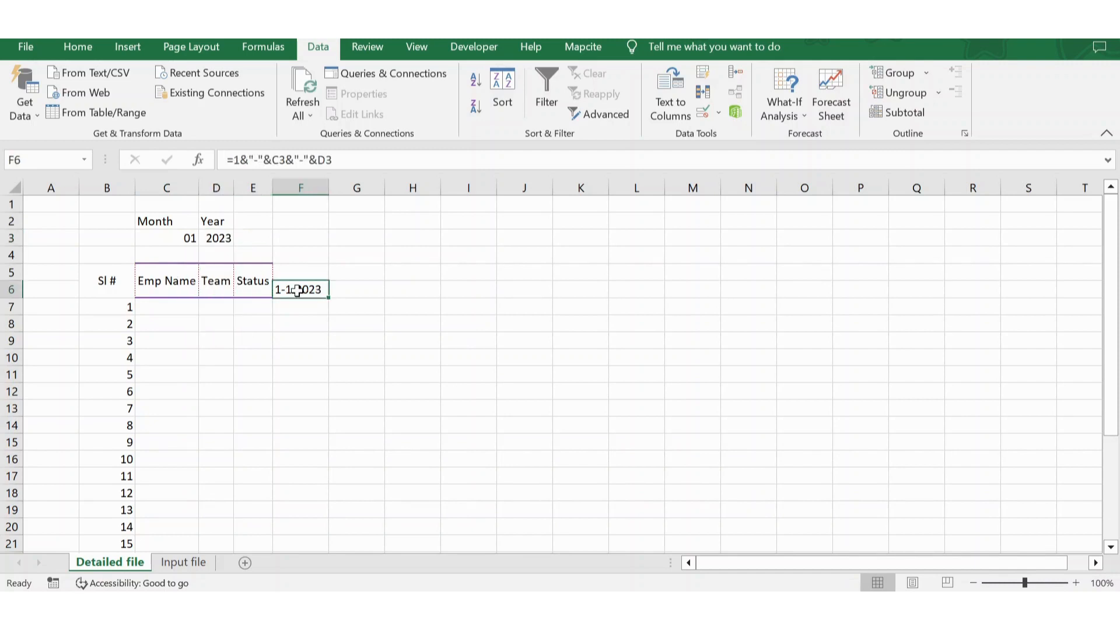
pyautogui.press('Right')
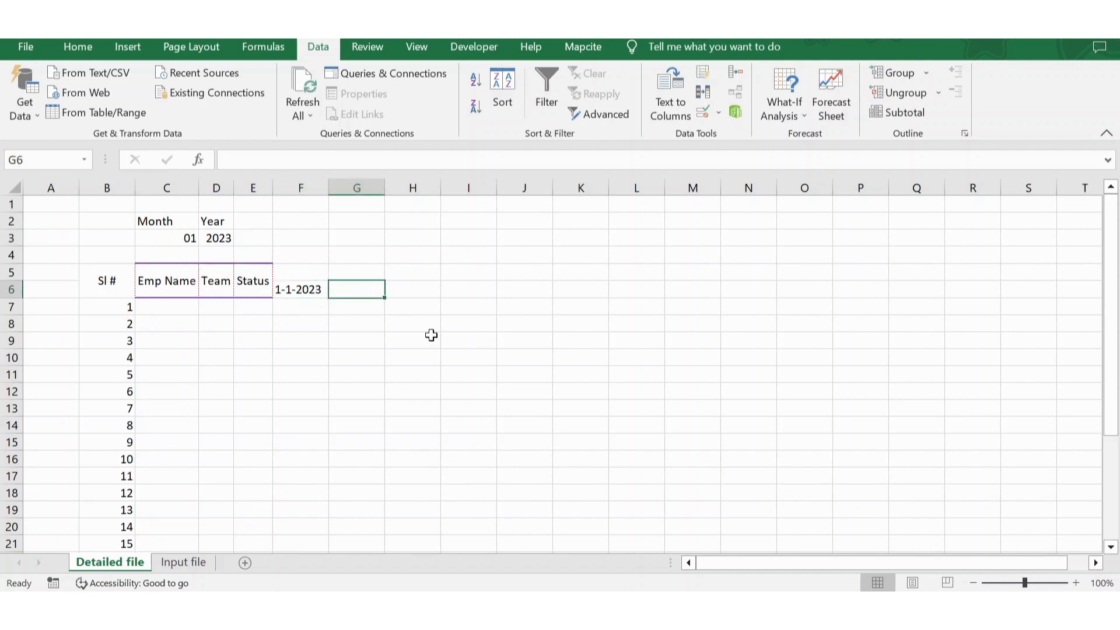
pyautogui.write('=')
pyautogui.press('Left')
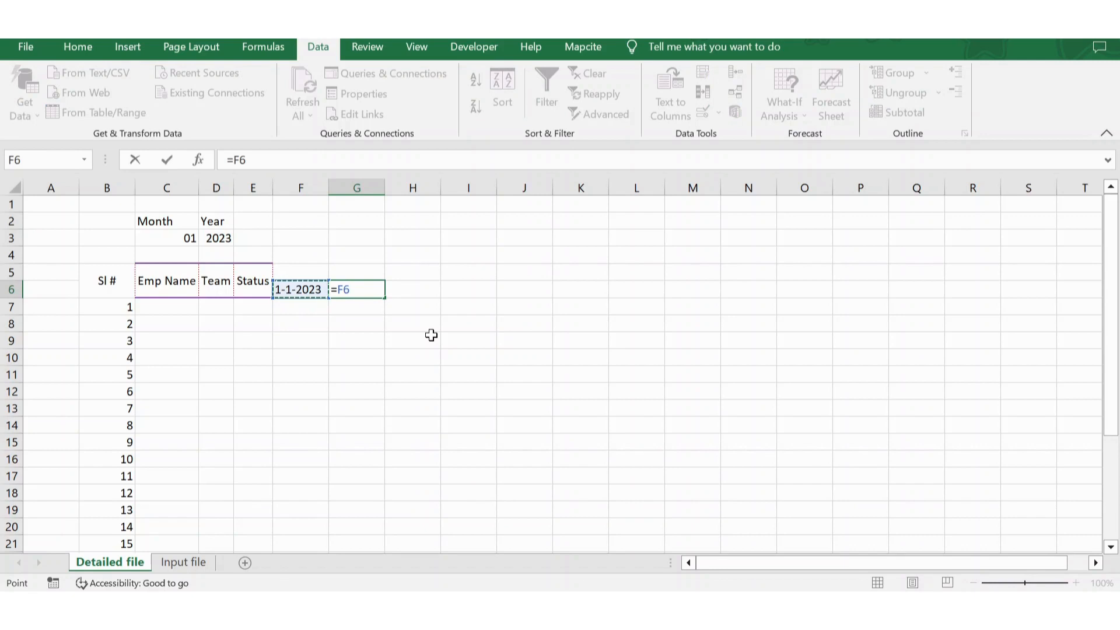
pyautogui.write('+1')
pyautogui.hotkey('ctrl', 'Return')
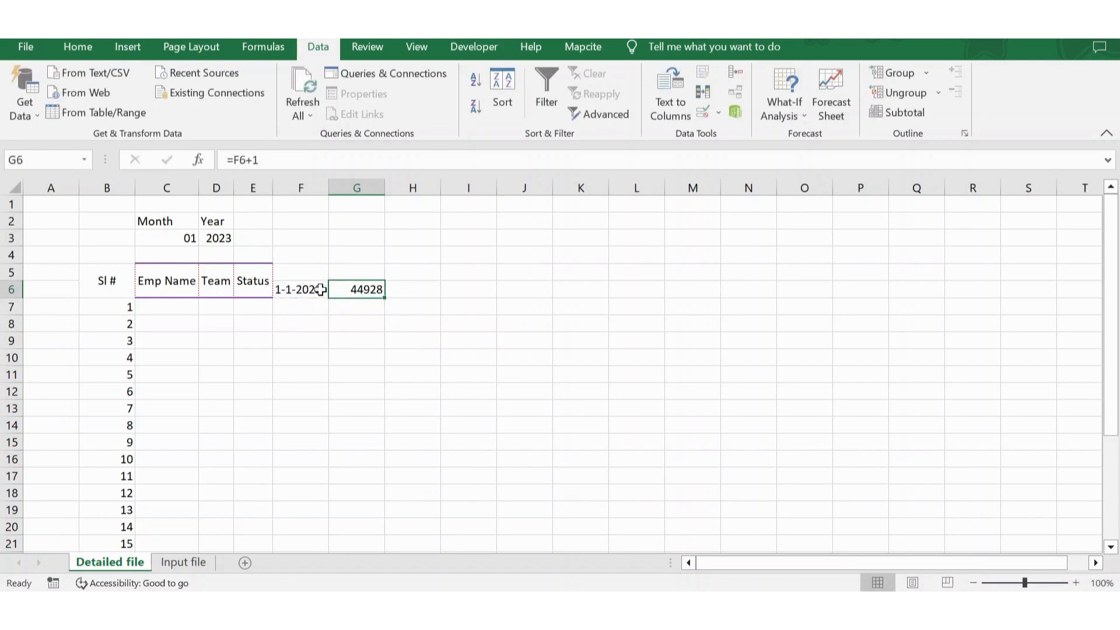
# Apply the custom number format DD-mmm to cell G6
pyautogui.rightClick(352, 290)
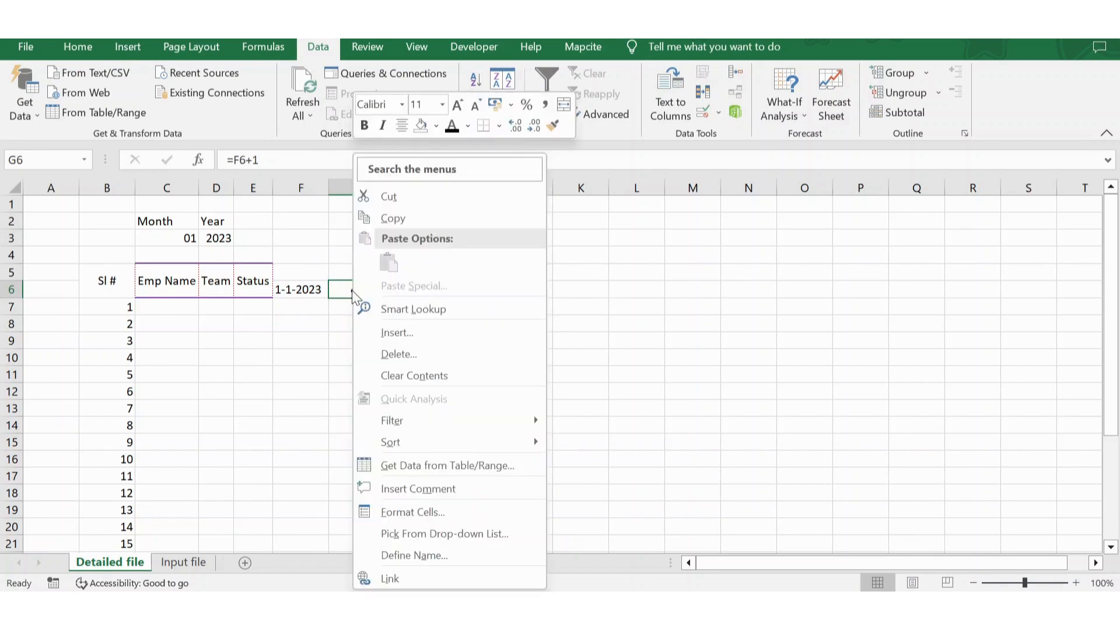
pyautogui.click(434, 509)
pyautogui.click(245, 355)
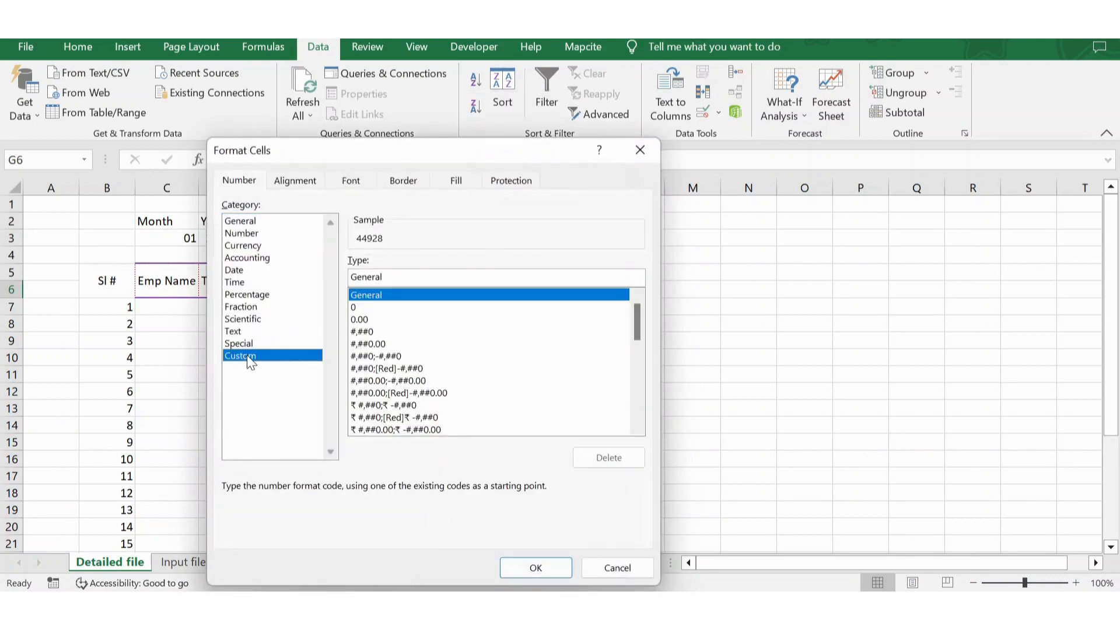
pyautogui.doubleClick(398, 276)
pyautogui.hotkey('alt', 'Tab')
pyautogui.write('DD')
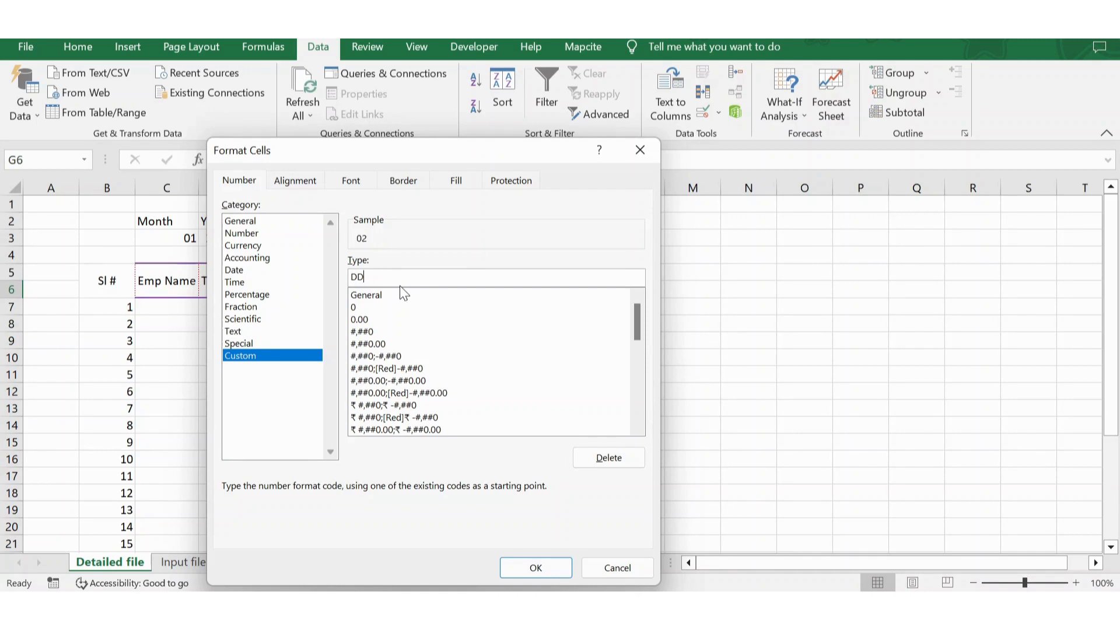
pyautogui.write('-mmm')
pyautogui.click(535, 569)
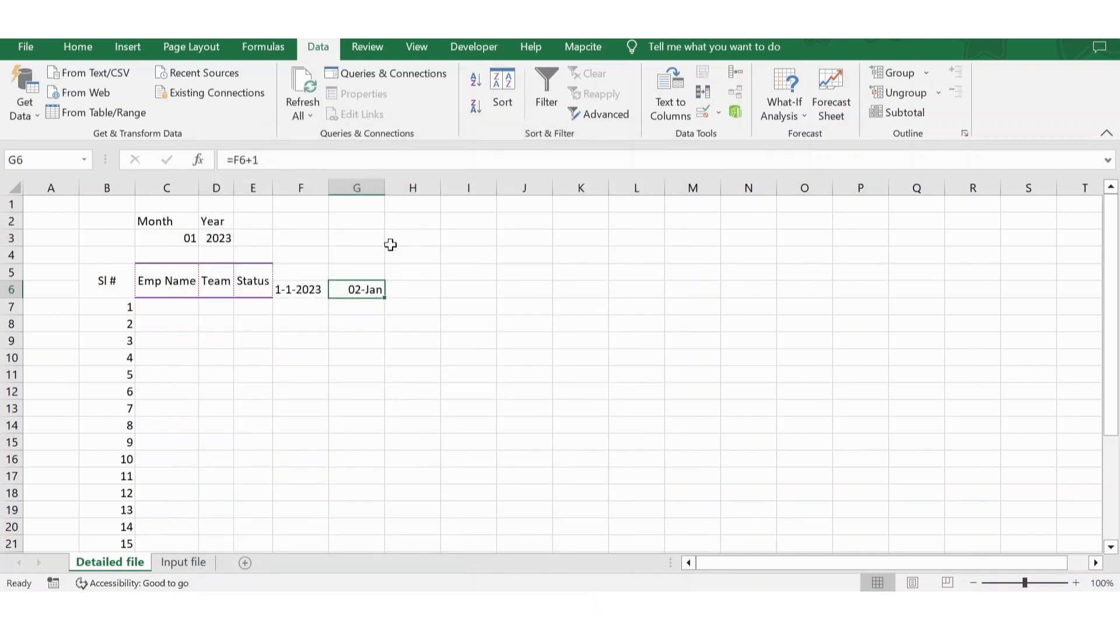
# Copy the next-day formula from G6 across row 6 into H6 through AD6
pyautogui.hotkey('ctrl', 'c')
pyautogui.press('Right')
pyautogui.hotkey('shift', 'Right')
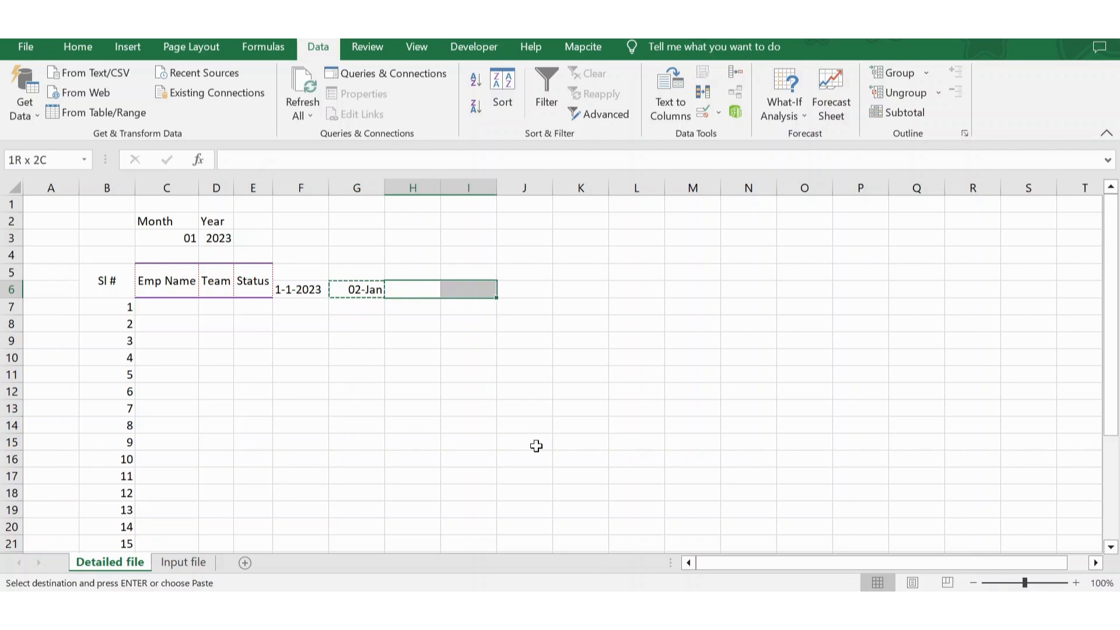
pyautogui.hotkey('shift', 'Right')
pyautogui.hotkey('shift', 'Right')
pyautogui.hotkey('shift', 'Right')
pyautogui.hotkey('shift', 'Right')
pyautogui.hotkey('shift', 'Right')
pyautogui.hotkey('shift', 'Right')
pyautogui.hotkey('shift', 'Right')
pyautogui.hotkey('shift', 'Right')
pyautogui.hotkey('shift', 'Right')
pyautogui.hotkey('shift', 'Right')
pyautogui.hotkey('shift', 'Right')
pyautogui.hotkey('shift', 'Right')
pyautogui.hotkey('shift', 'Right')
pyautogui.hotkey('shift', 'Right')
pyautogui.hotkey('shift', 'Right')
pyautogui.hotkey('shift', 'Right')
pyautogui.hotkey('shift', 'Right')
pyautogui.hotkey('shift', 'Right')
pyautogui.hotkey('shift', 'Right')
pyautogui.hotkey('shift', 'Right')
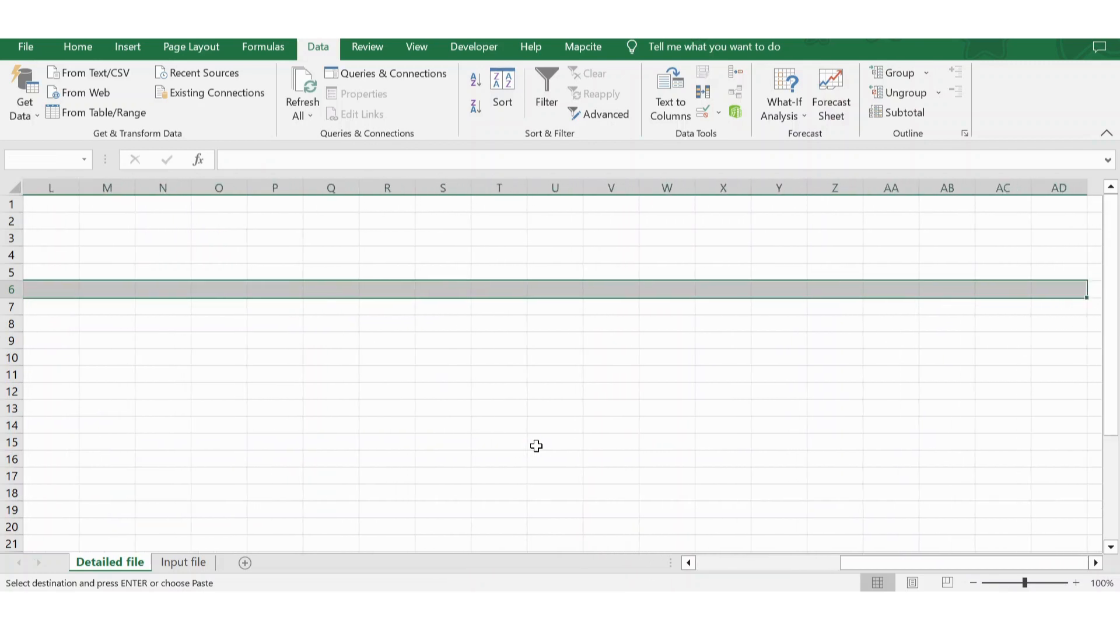
pyautogui.hotkey('ctrl', 'v')
# Extend the date row by copying the formula in AD6 into AE6 through AJ6
pyautogui.press('Right')
pyautogui.hotkey('ctrl', 'Right')
pyautogui.hotkey('ctrl', 'c')
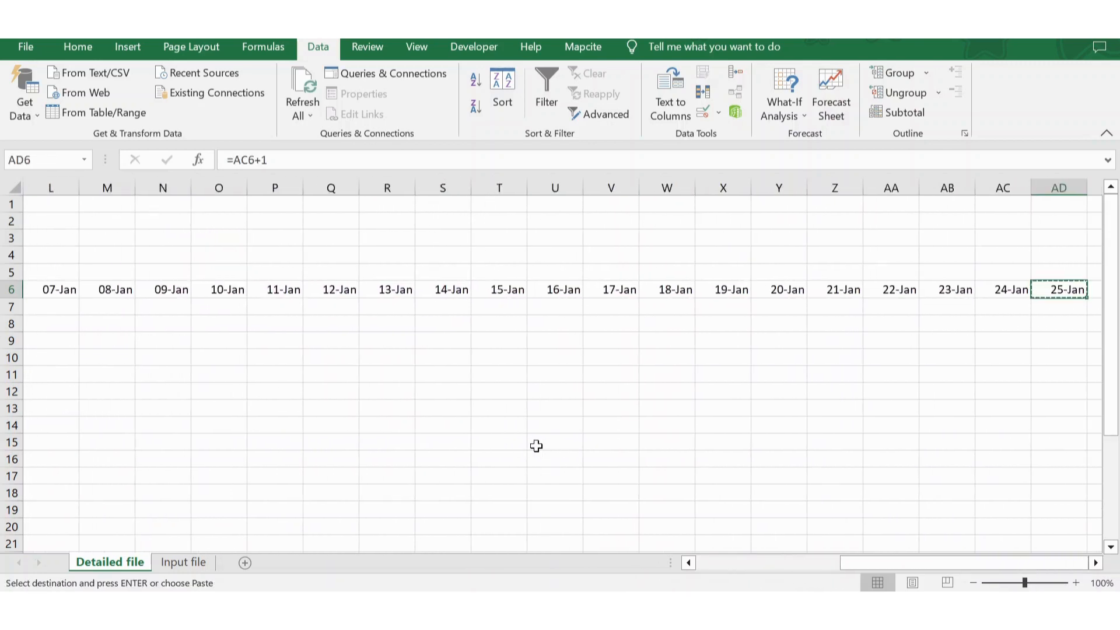
pyautogui.press('Right')
pyautogui.hotkey('shift', 'Right')
pyautogui.hotkey('shift', 'Right')
pyautogui.hotkey('shift', 'Right')
pyautogui.hotkey('shift', 'Right')
pyautogui.hotkey('shift', 'Right')
pyautogui.hotkey('ctrl', 'v')
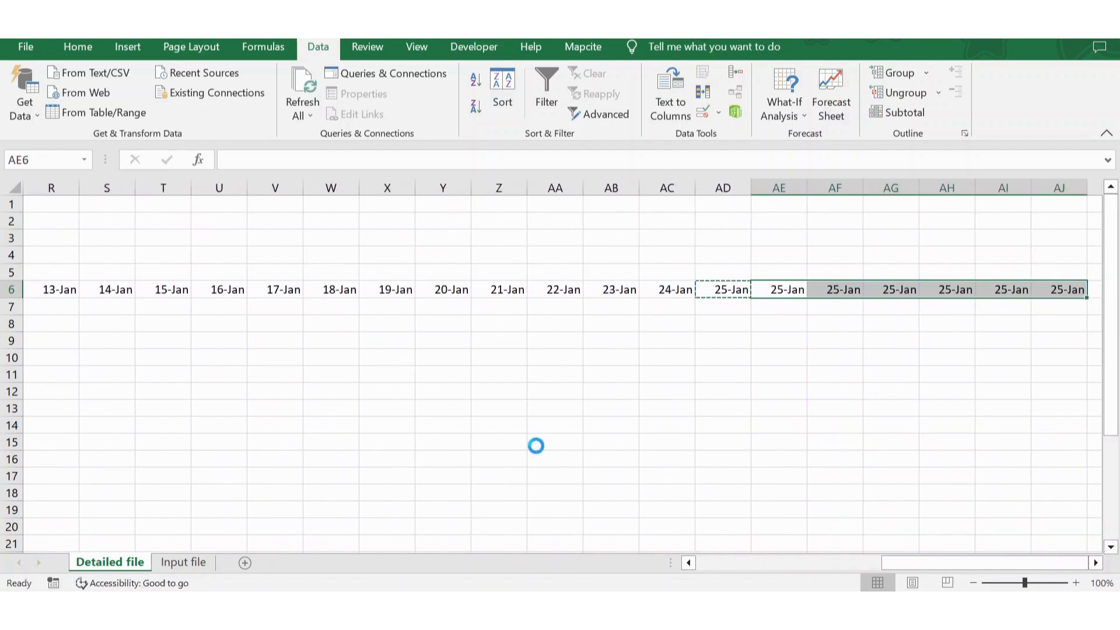
pyautogui.press('Right')
pyautogui.press('Right')
pyautogui.press('Right')
pyautogui.press('Right')
pyautogui.press('Right')
pyautogui.press('Right')
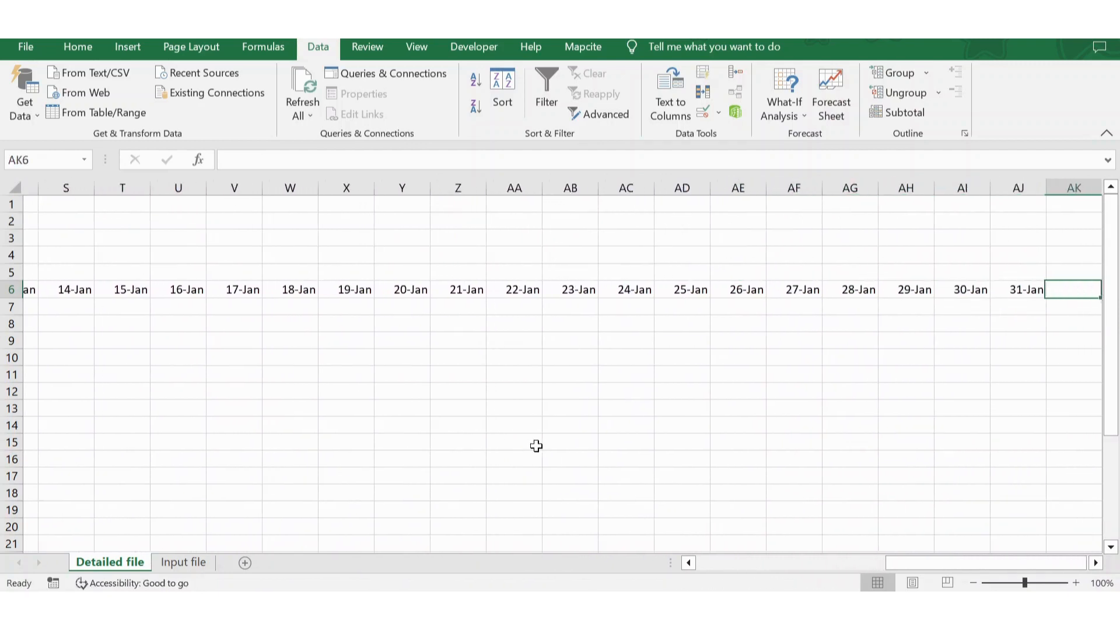
# Autofit the widths of the date columns F through AJ
pyautogui.press('Left')
pyautogui.press('Home')
pyautogui.press('Right')
pyautogui.press('Right')
pyautogui.press('Right')
pyautogui.press('Right')
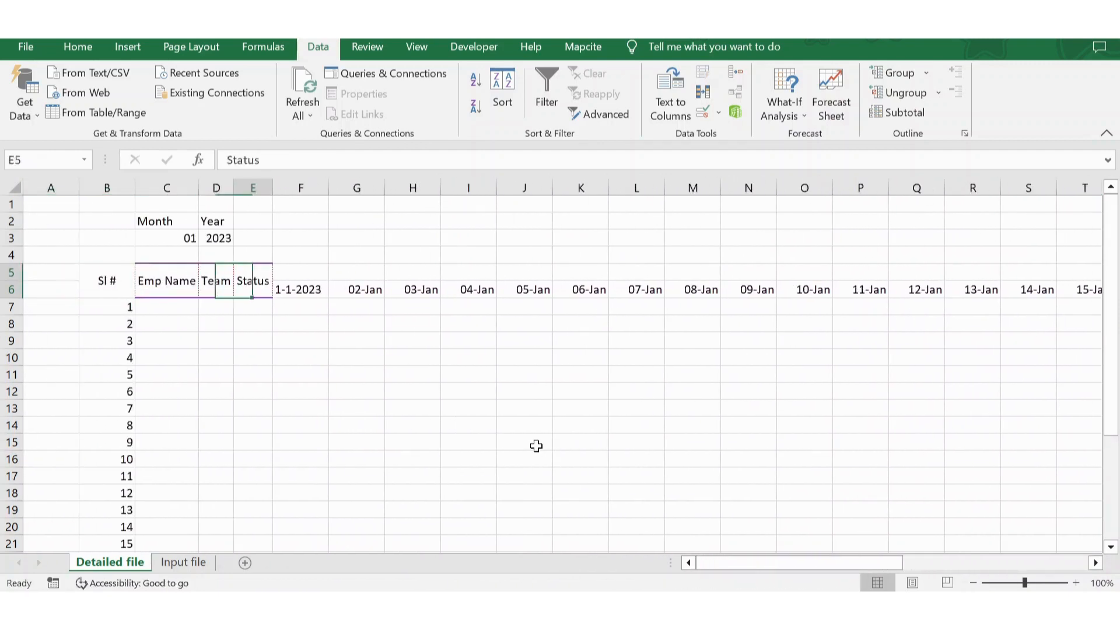
pyautogui.press('Right')
pyautogui.moveTo(303, 187); pyautogui.dragTo(982, 319)
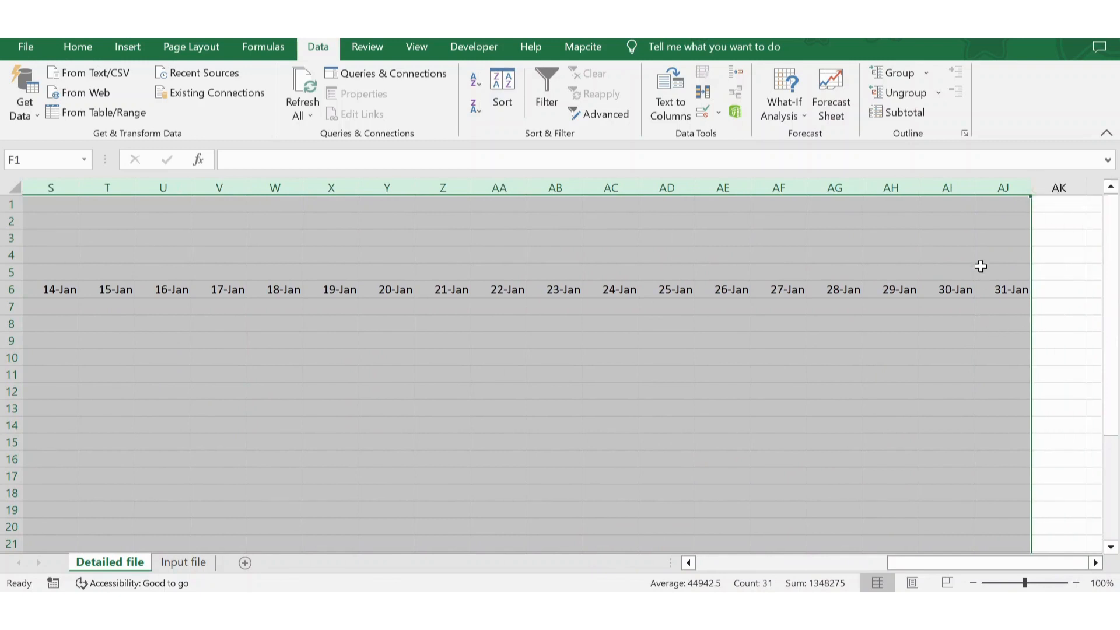
pyautogui.doubleClick(975, 185)
# Check the date headers in row 6 through to the last date column
pyautogui.press('Left')
pyautogui.press('Home')
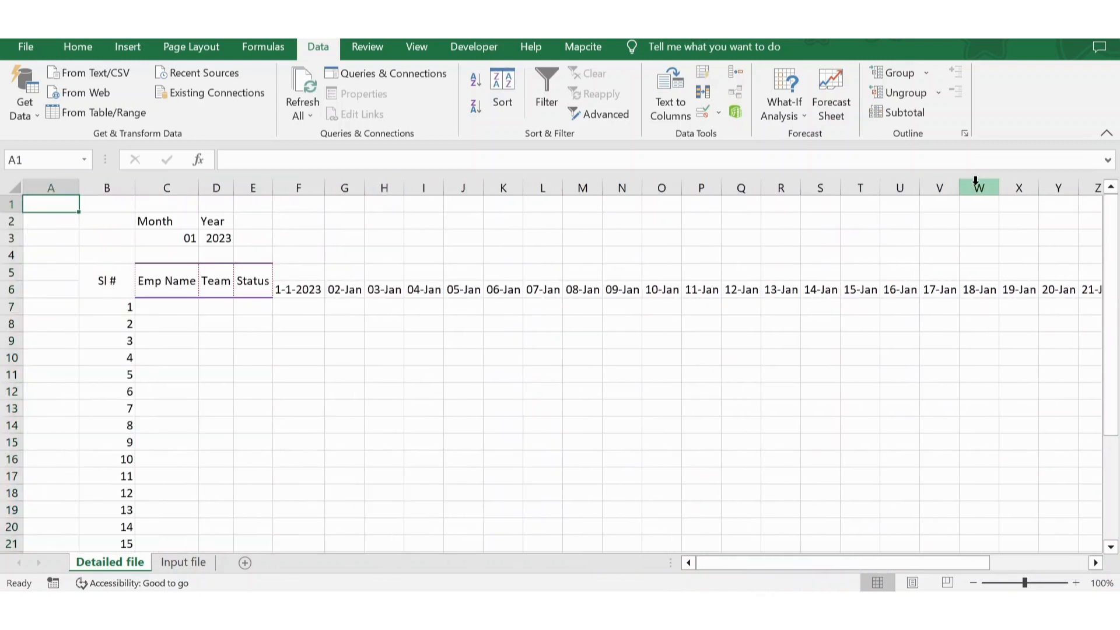
pyautogui.press('Right')
pyautogui.press('Right')
pyautogui.press('Right')
pyautogui.press('Right')
pyautogui.press('Down')
pyautogui.press('Down')
pyautogui.press('Down')
pyautogui.press('Down')
pyautogui.press('Down')
pyautogui.press('Down')
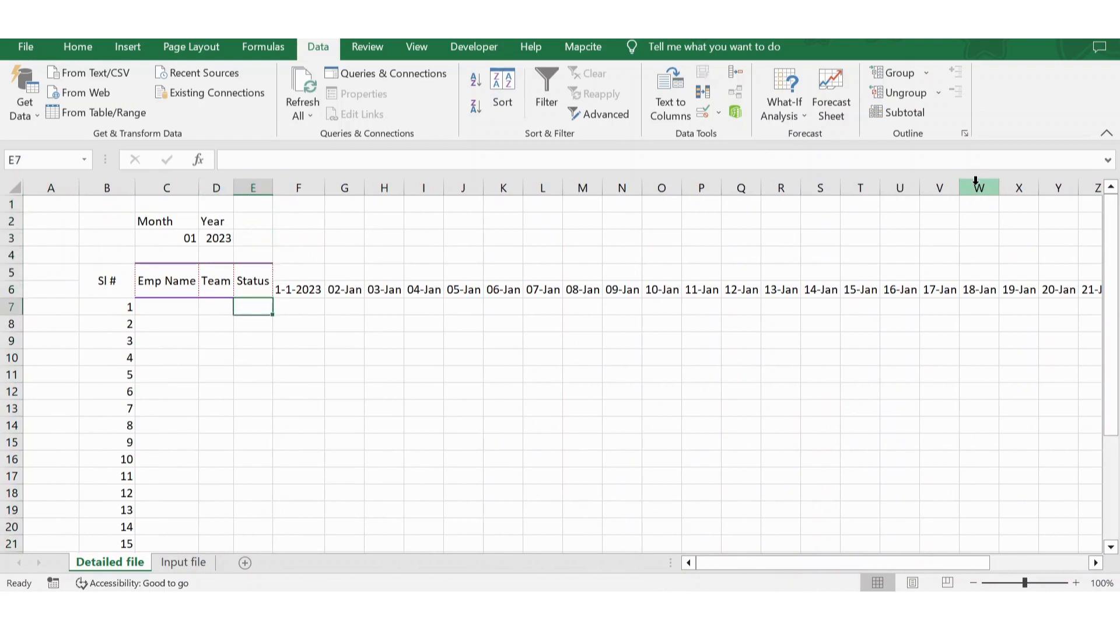
pyautogui.press('Right')
pyautogui.press('Right')
pyautogui.press('Up')
pyautogui.hotkey('ctrl', 'Right')
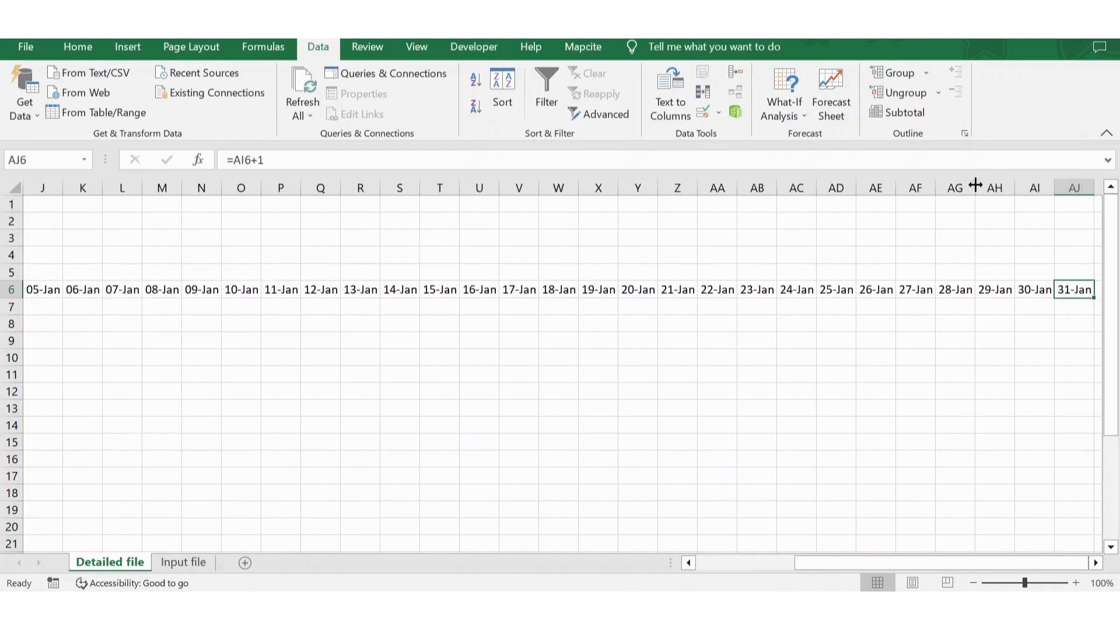
# Enter the formula =TEXT(F6,"DDD") in F5 to show the weekday above the first date
pyautogui.hotkey('ctrl', 'Left')
pyautogui.press('Left')
pyautogui.hotkey('ctrl', 'Left')
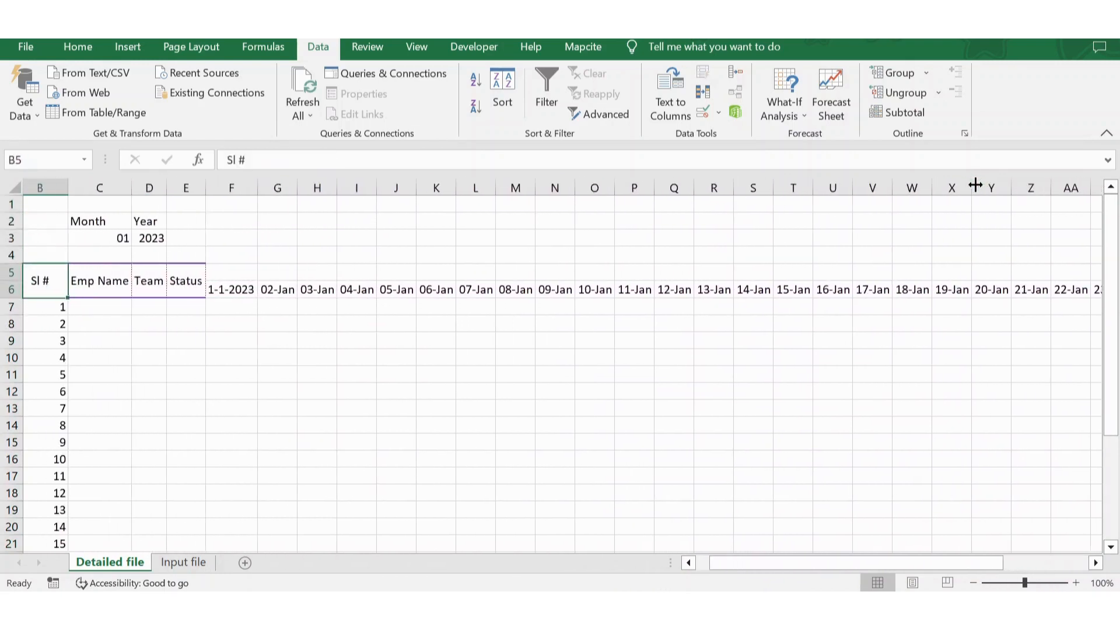
pyautogui.press('Right')
pyautogui.press('Right')
pyautogui.press('Right')
pyautogui.press('Right')
pyautogui.press('Up')
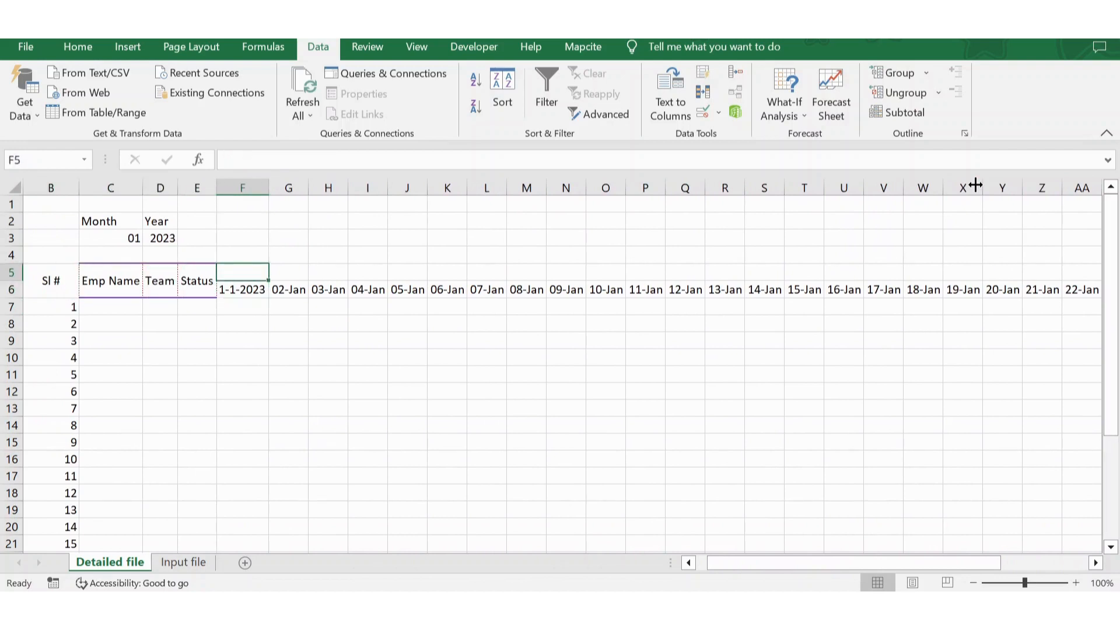
pyautogui.write('=te')
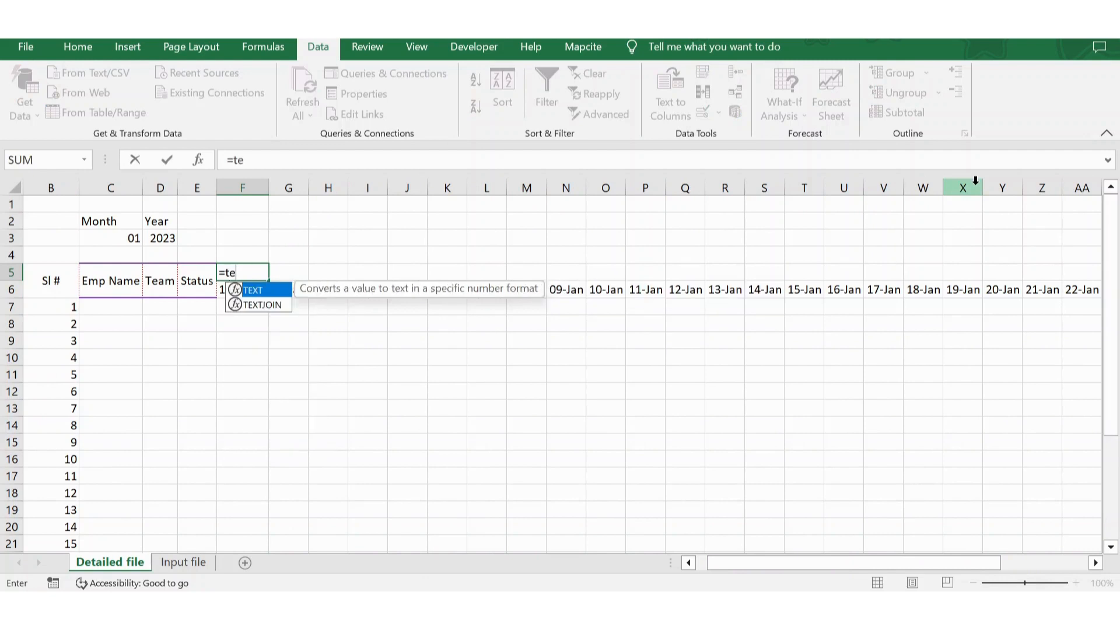
pyautogui.write('xt')
pyautogui.press('Tab')
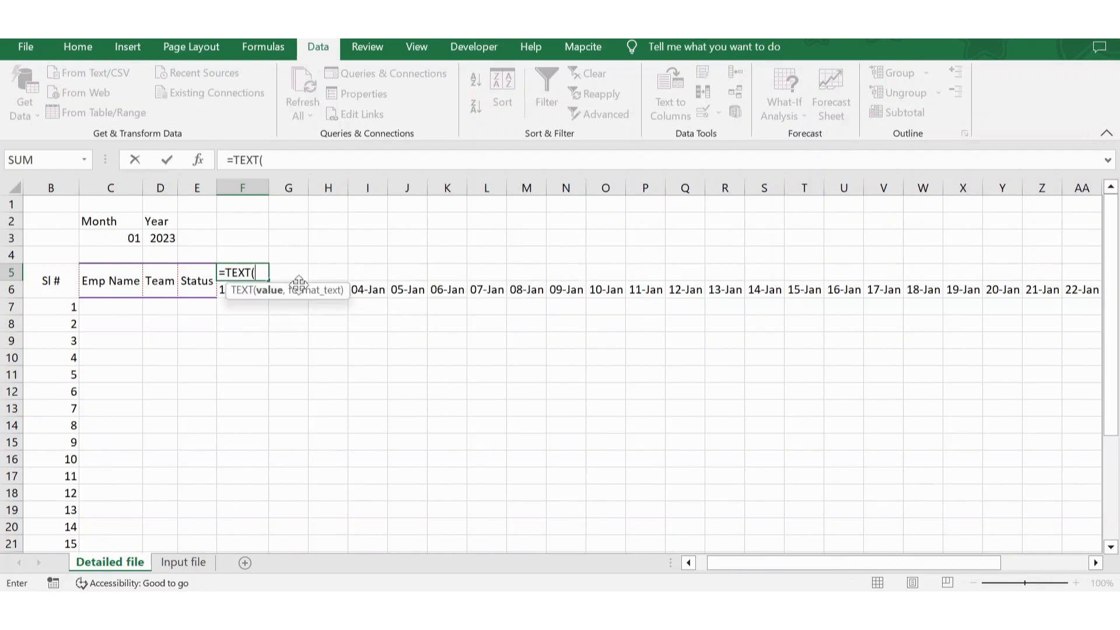
pyautogui.click(230, 311)
pyautogui.press('Up')
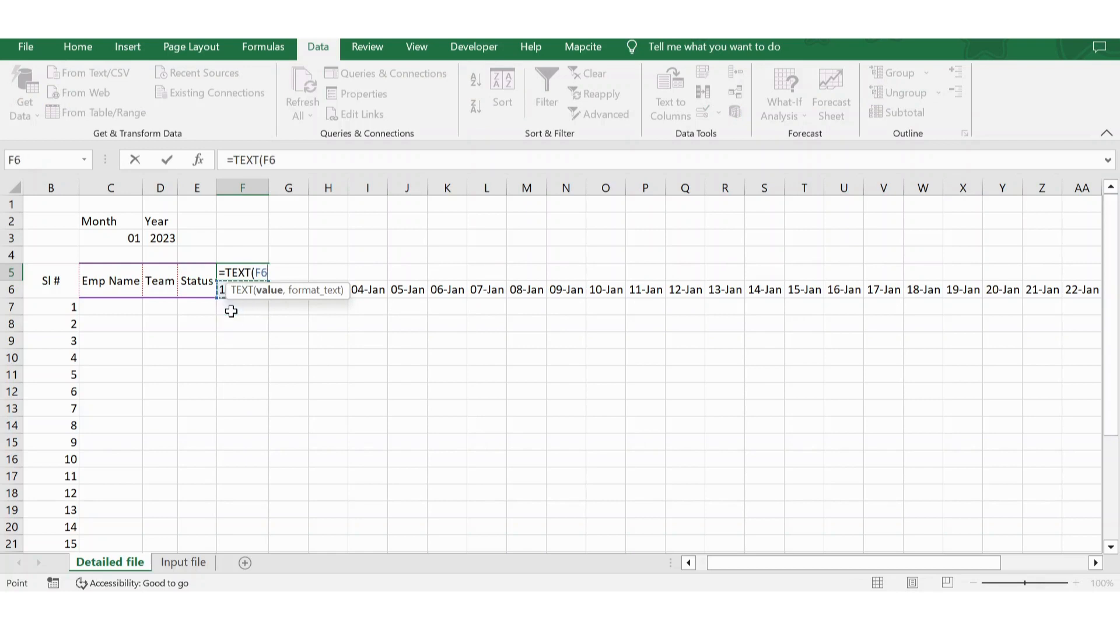
pyautogui.write(',"DDD')
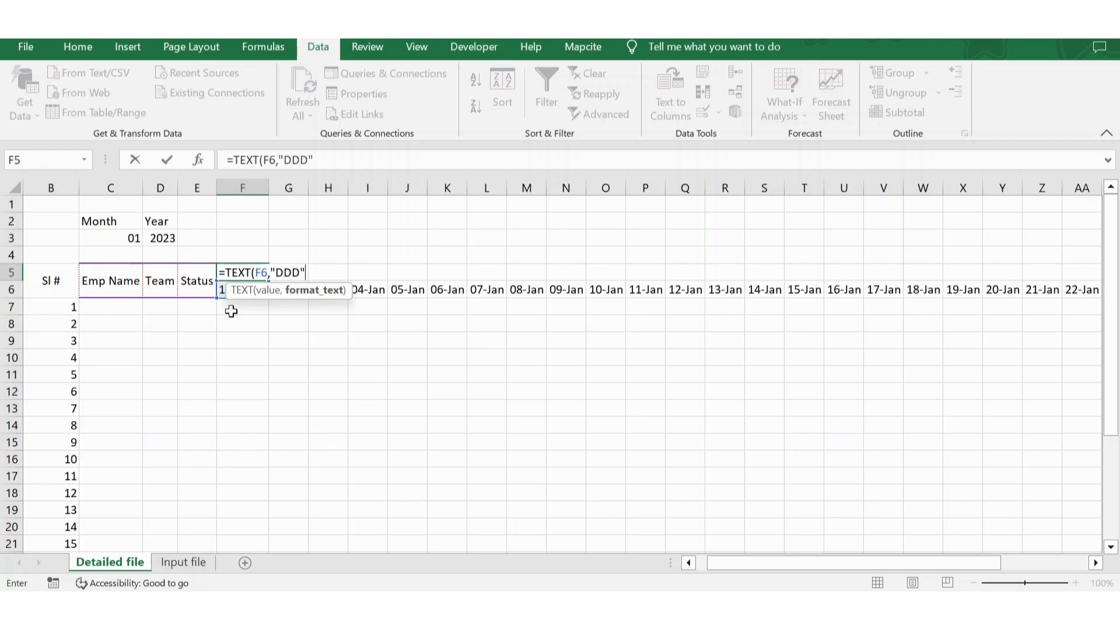
pyautogui.write(')')
pyautogui.press('Return')
pyautogui.press('Up')
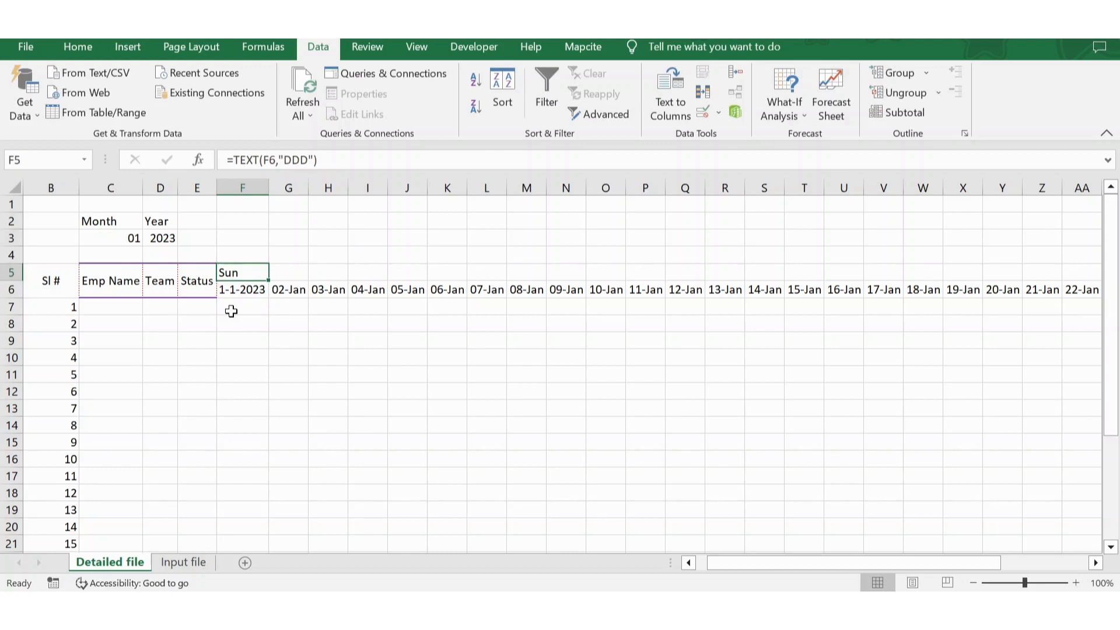
# Copy the weekday formula from F5 across row 5 into G5 through AJ5
pyautogui.press('Down')
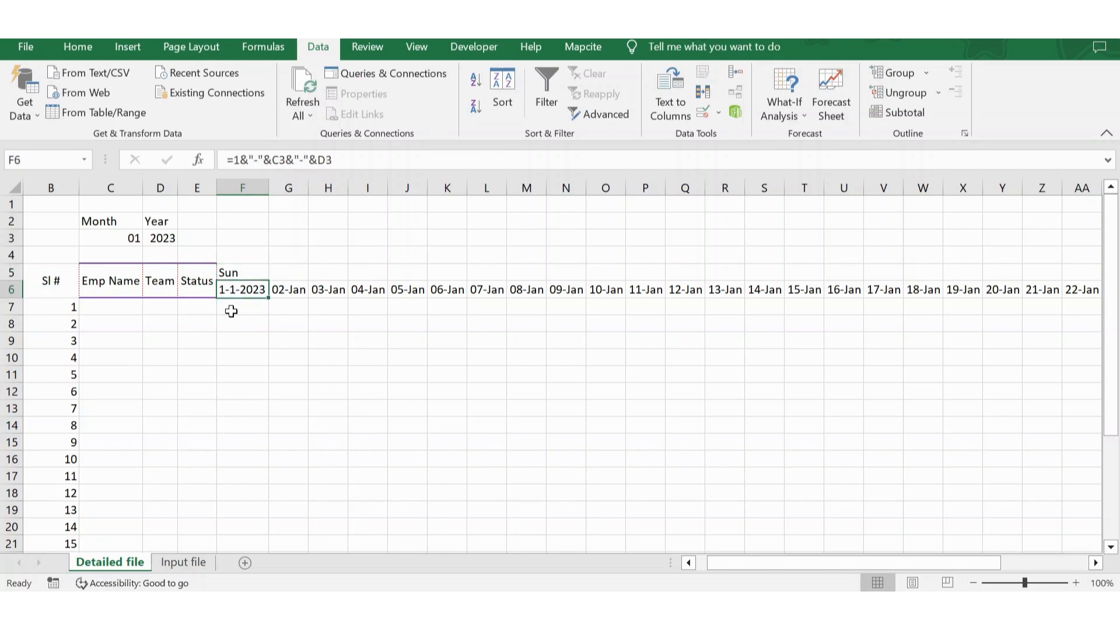
pyautogui.press('Up')
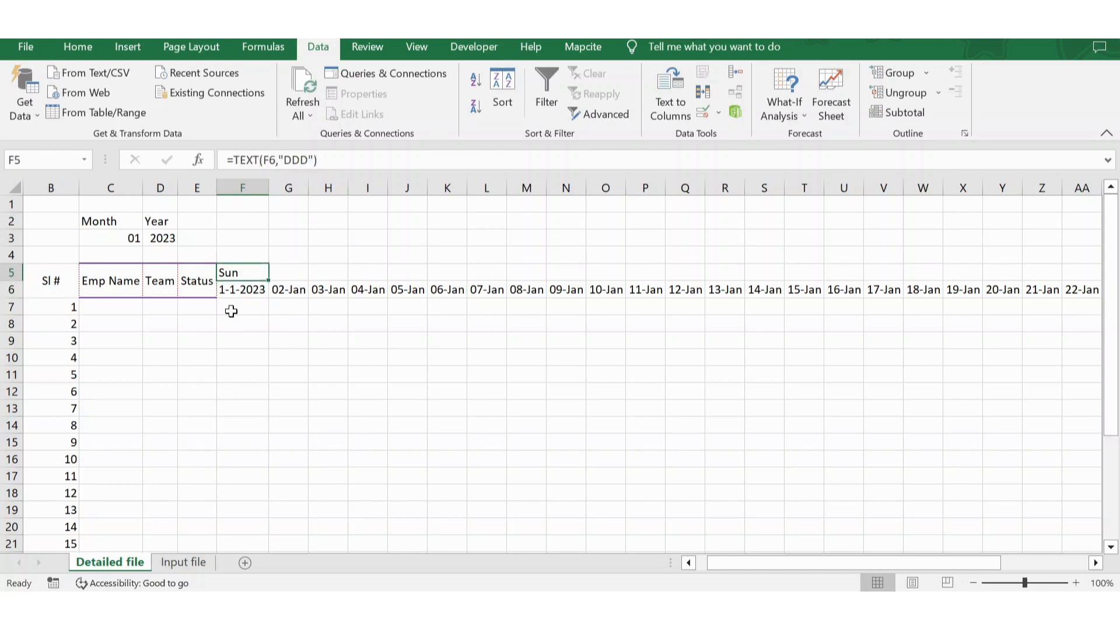
pyautogui.hotkey('ctrl', 'c')
pyautogui.press('Down')
pyautogui.press('Up')
pyautogui.press('Right')
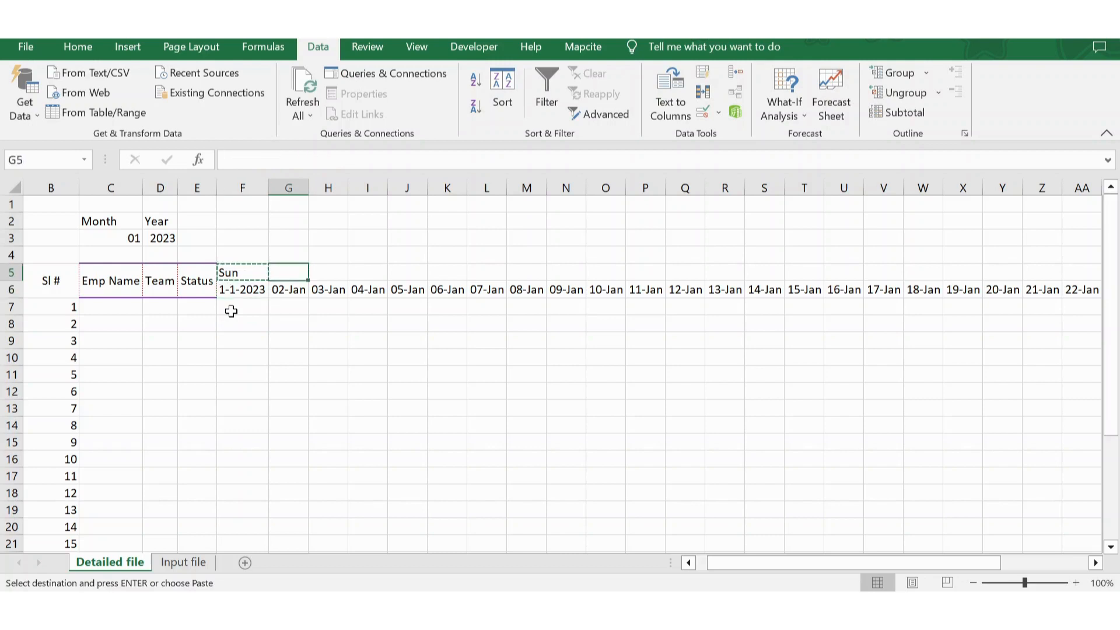
pyautogui.hotkey('shift', 'Right')
pyautogui.hotkey('shift', 'Right')
pyautogui.hotkey('shift', 'Right')
pyautogui.hotkey('shift', 'Right')
pyautogui.hotkey('shift', 'Right')
pyautogui.hotkey('shift', 'Right')
pyautogui.hotkey('shift', 'Right')
pyautogui.hotkey('shift', 'Right')
pyautogui.hotkey('shift', 'Right')
pyautogui.hotkey('shift', 'Right')
pyautogui.hotkey('shift', 'Right')
pyautogui.hotkey('shift', 'Right')
pyautogui.hotkey('shift', 'Right')
pyautogui.hotkey('shift', 'Right')
pyautogui.hotkey('shift', 'Right')
pyautogui.hotkey('shift', 'Right')
pyautogui.hotkey('shift', 'Right')
pyautogui.hotkey('shift', 'Right')
pyautogui.hotkey('shift', 'Right')
pyautogui.hotkey('shift', 'Right')
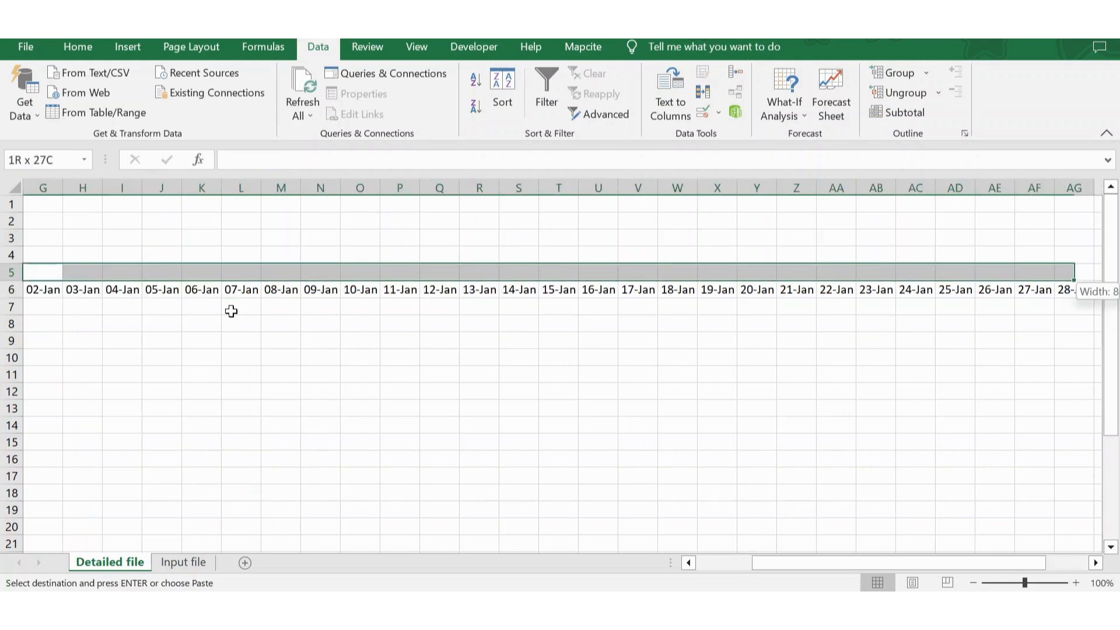
pyautogui.hotkey('shift', 'Right')
pyautogui.hotkey('shift', 'Right')
pyautogui.hotkey('shift', 'Right')
pyautogui.hotkey('shift', 'Right')
pyautogui.hotkey('shift', 'Right')
pyautogui.hotkey('shift', 'Right')
pyautogui.hotkey('shift', 'Right')
pyautogui.hotkey('shift', 'Right')
pyautogui.hotkey('shift', 'Right')
pyautogui.hotkey('shift', 'Right')
pyautogui.hotkey('shift', 'Left')
pyautogui.hotkey('shift', 'Left')
pyautogui.hotkey('shift', 'Left')
pyautogui.hotkey('shift', 'Left')
pyautogui.hotkey('shift', 'Left')
pyautogui.hotkey('shift', 'Left')
pyautogui.hotkey('shift', 'Left')
pyautogui.press('Return')
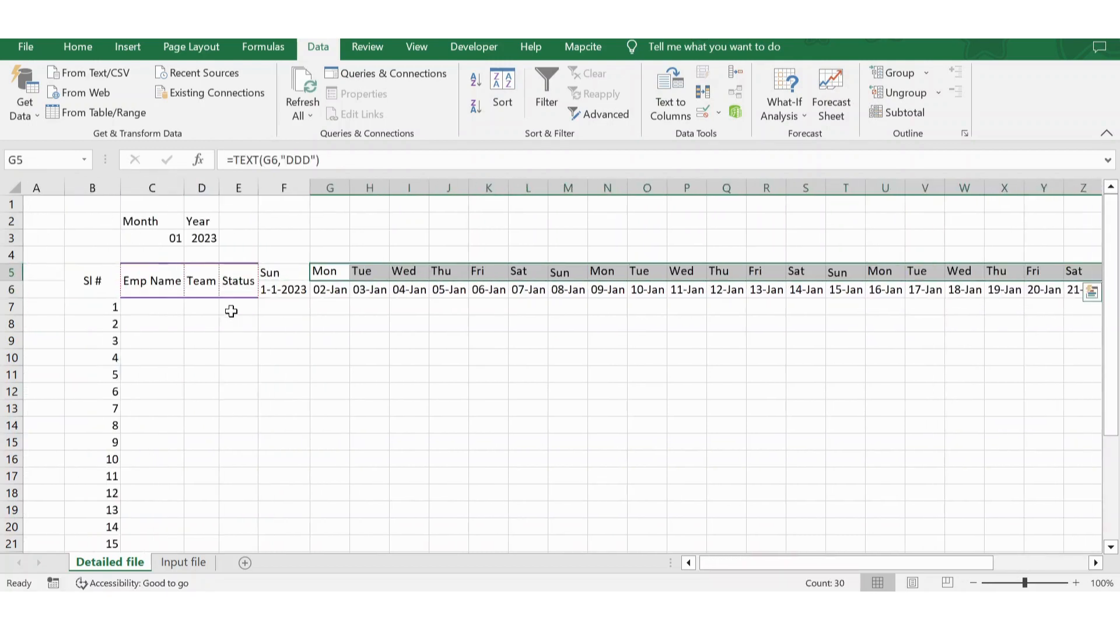
pyautogui.press('Left')
pyautogui.press('Down')
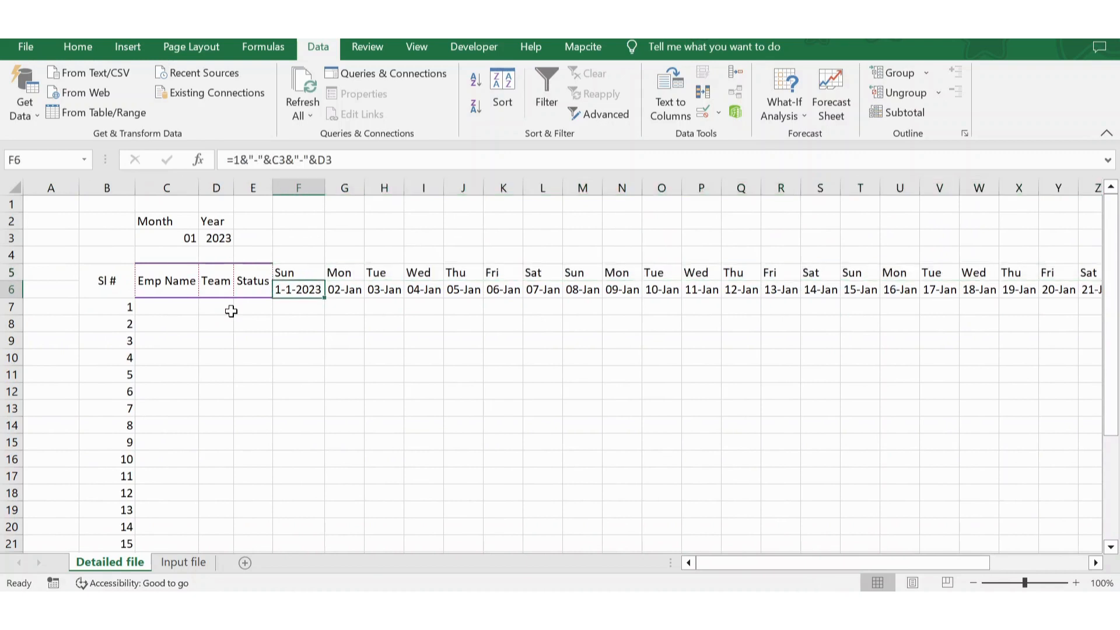
pyautogui.press('Up')
pyautogui.press('Right')
pyautogui.press('Right')
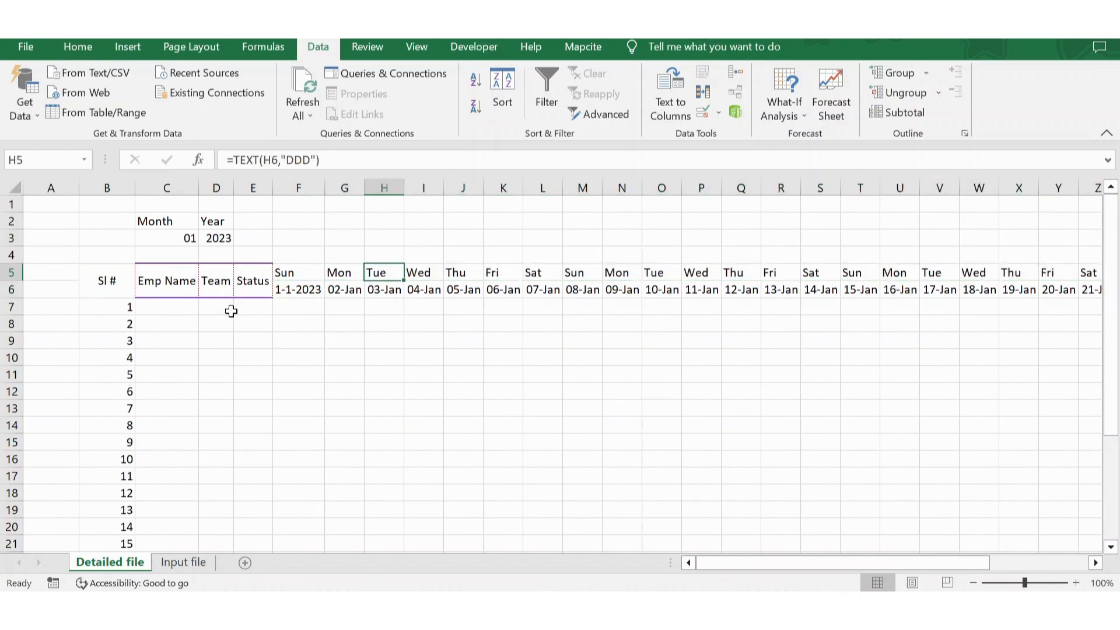
# Review the weekday labels above the first dates in row 5
pyautogui.press('Left')
pyautogui.press('Left')
pyautogui.press('Right')
pyautogui.press('Right')
pyautogui.press('Right')
pyautogui.press('Right')
pyautogui.press('Left')
pyautogui.press('Left')
pyautogui.press('Left')
pyautogui.press('Left')
# Copy the employee names, teams and statuses in C7:E30 of the finished tracker workbook, for pasting at C7 of the new sheet
pyautogui.press('Down')
pyautogui.press('Down')
pyautogui.press('Left')
pyautogui.press('Left')
pyautogui.press('Left')
pyautogui.press('Left')
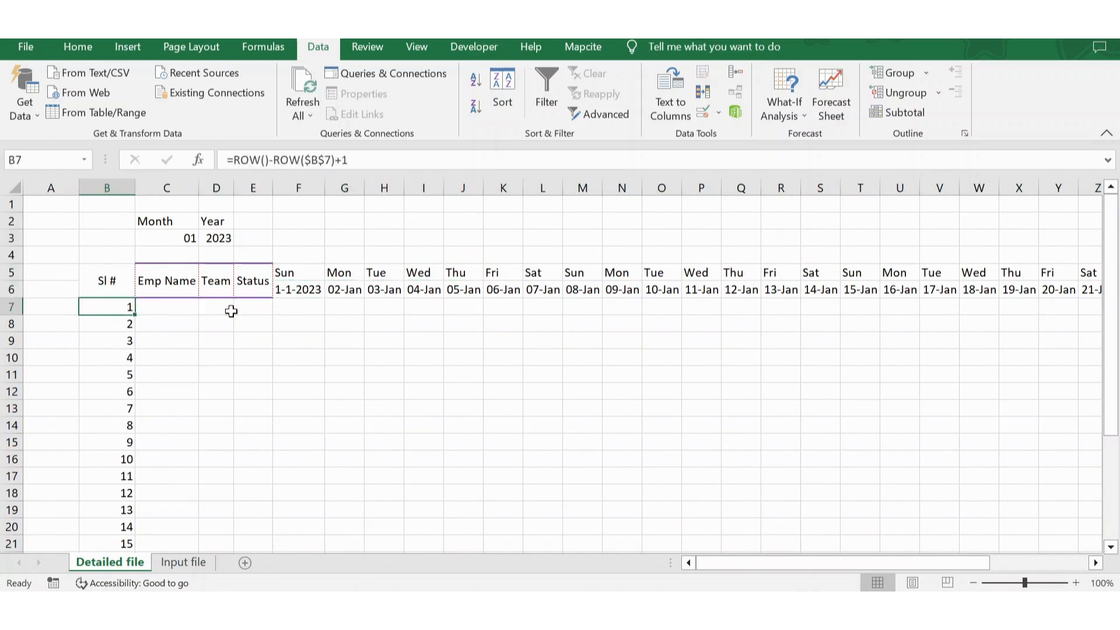
pyautogui.press('Right')
pyautogui.press('Right')
pyautogui.press('Right')
pyautogui.press('Left')
pyautogui.press('Left')
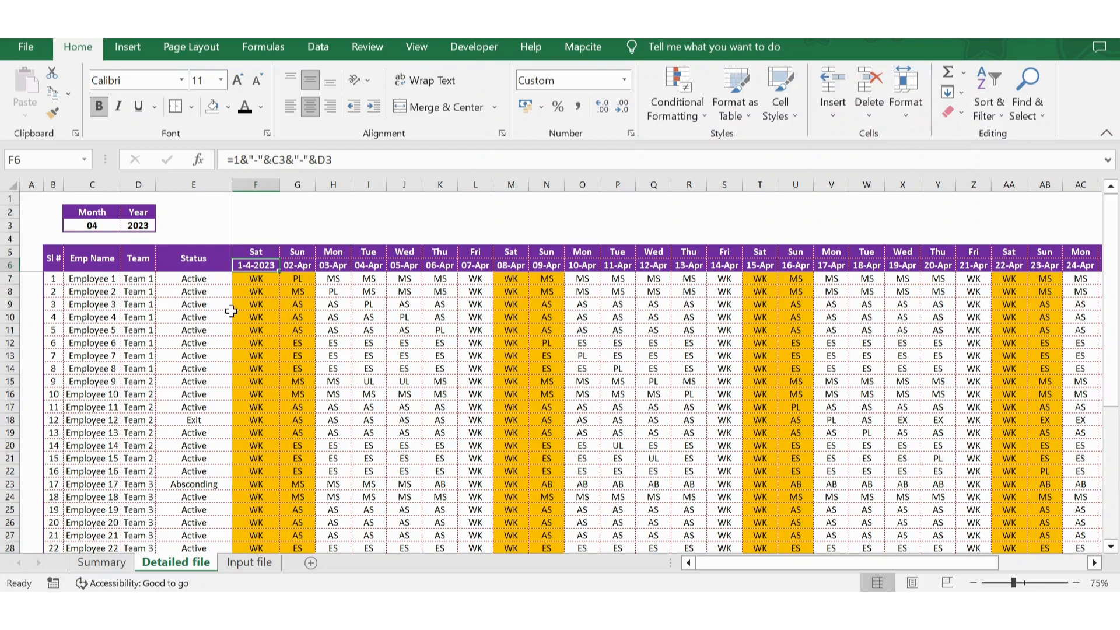
pyautogui.press('Left')
pyautogui.press('Left')
pyautogui.press('Left')
pyautogui.press('Down')
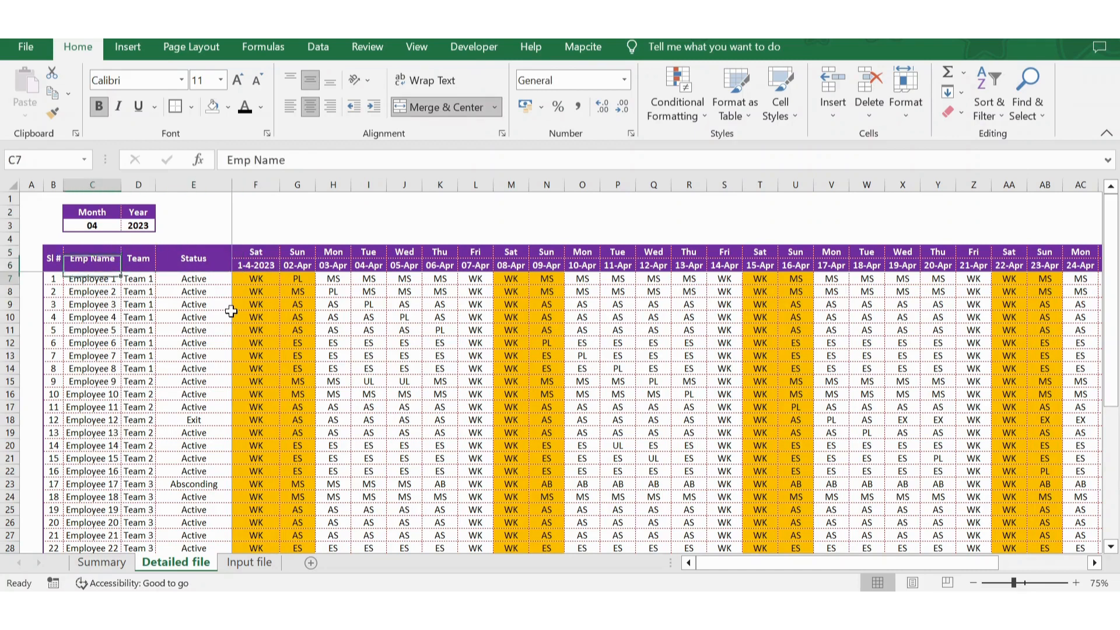
pyautogui.hotkey('shift', 'Right')
pyautogui.hotkey('shift', 'Right')
pyautogui.hotkey('ctrl', 'shift', 'Down')
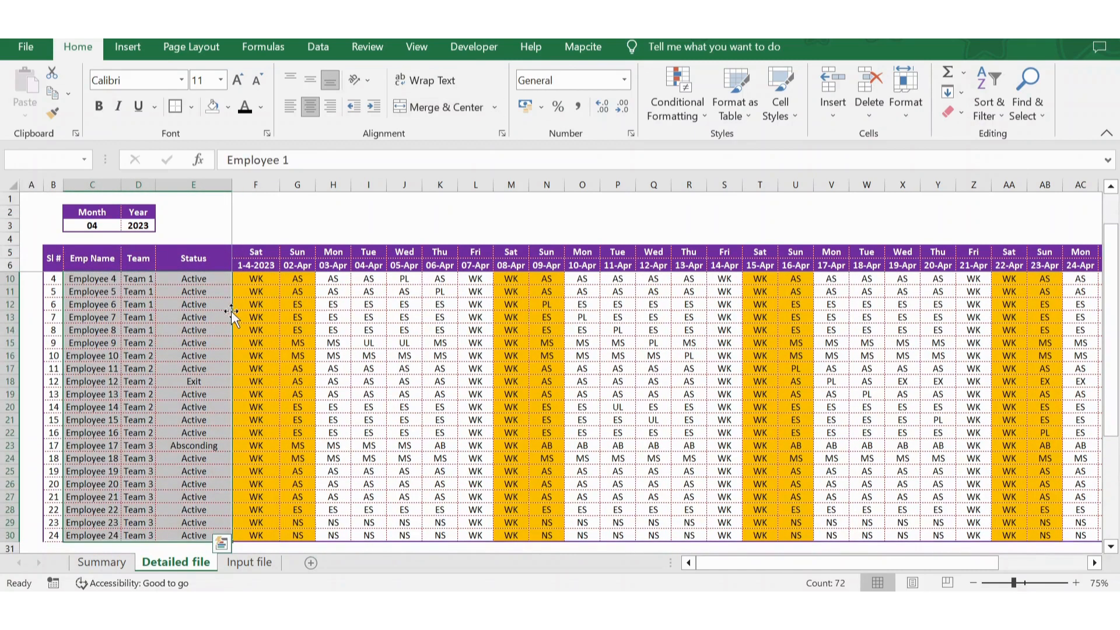
pyautogui.hotkey('ctrl', 'c')
# Paste the copied employee names, teams and statuses into the new workbook's Detailed file sheet from C7 down
pyautogui.hotkey('alt', 'Tab')
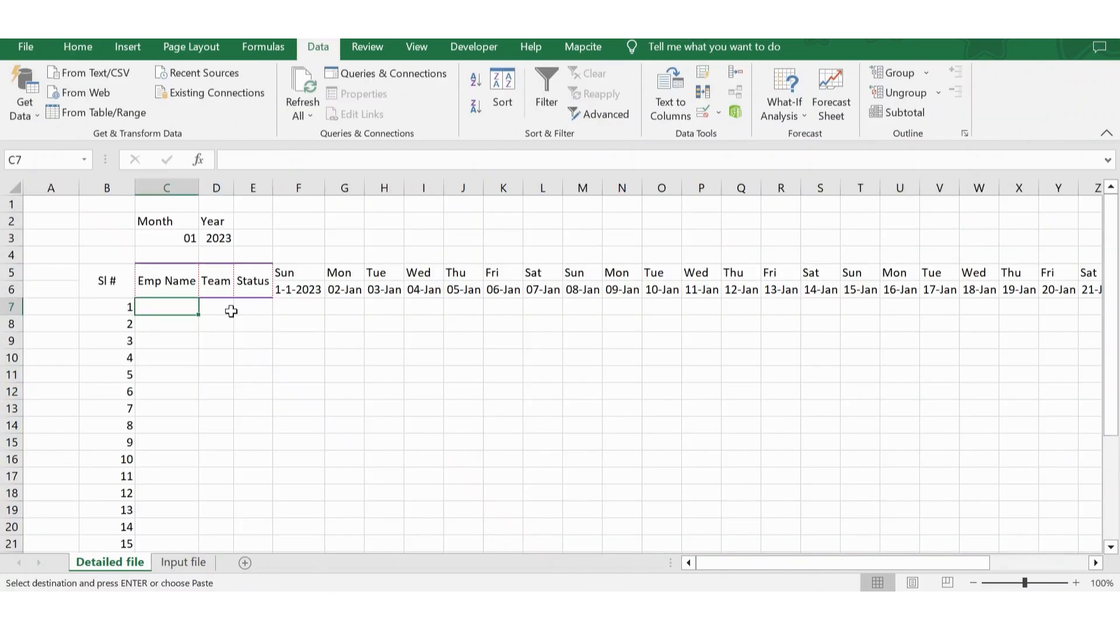
pyautogui.hotkey('ctrl', 'v')
pyautogui.press('Escape')
pyautogui.press('Left')
pyautogui.press('Right')
pyautogui.press('Right')
pyautogui.press('Right')
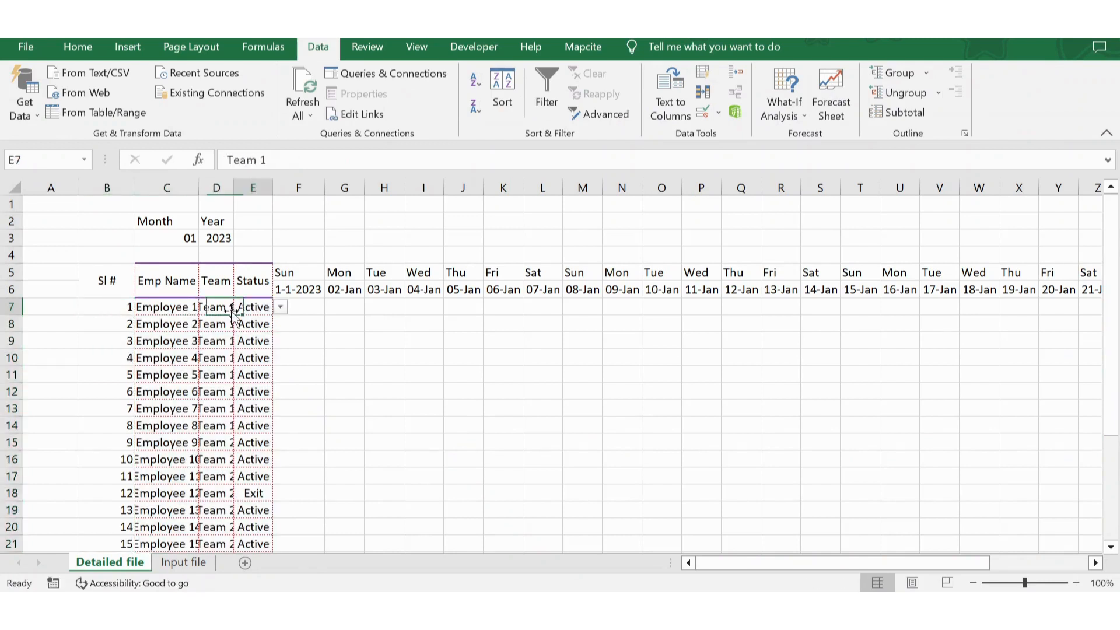
pyautogui.hotkey('alt', 'Down')
pyautogui.press('Escape')
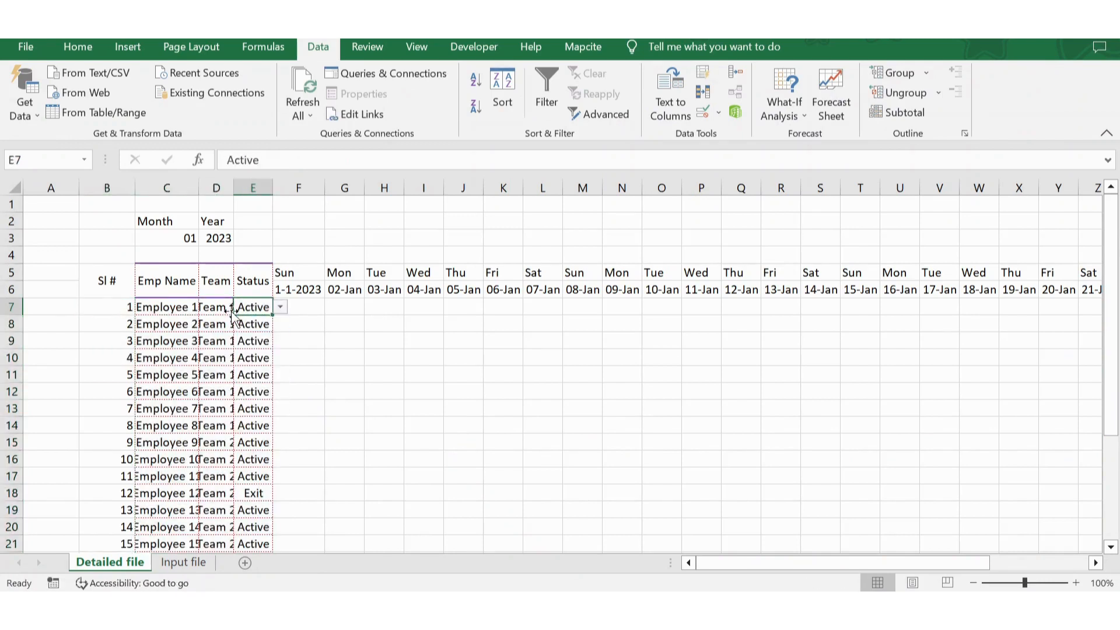
# Autofit the widths of the Emp Name, Team and Status columns C through E
pyautogui.moveTo(167, 187); pyautogui.dragTo(262, 204)
pyautogui.doubleClick(234, 187)
pyautogui.click(232, 187)
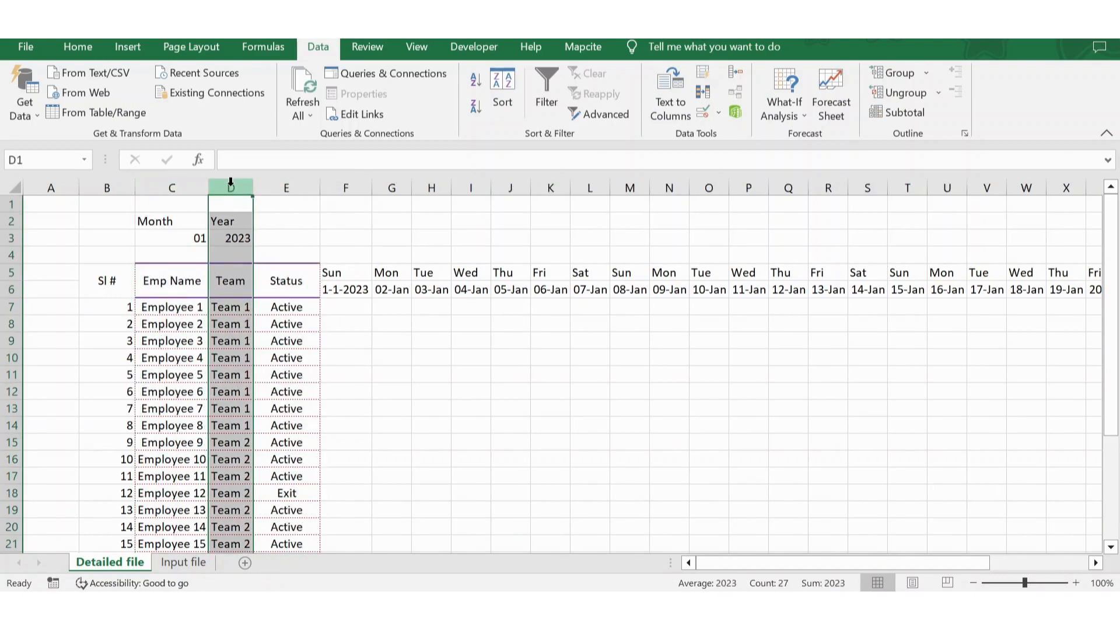
# Review the options in the Status dropdown of E7 without changing the selection
pyautogui.click(295, 328)
pyautogui.press('Up')
pyautogui.press('Up')
pyautogui.press('Up')
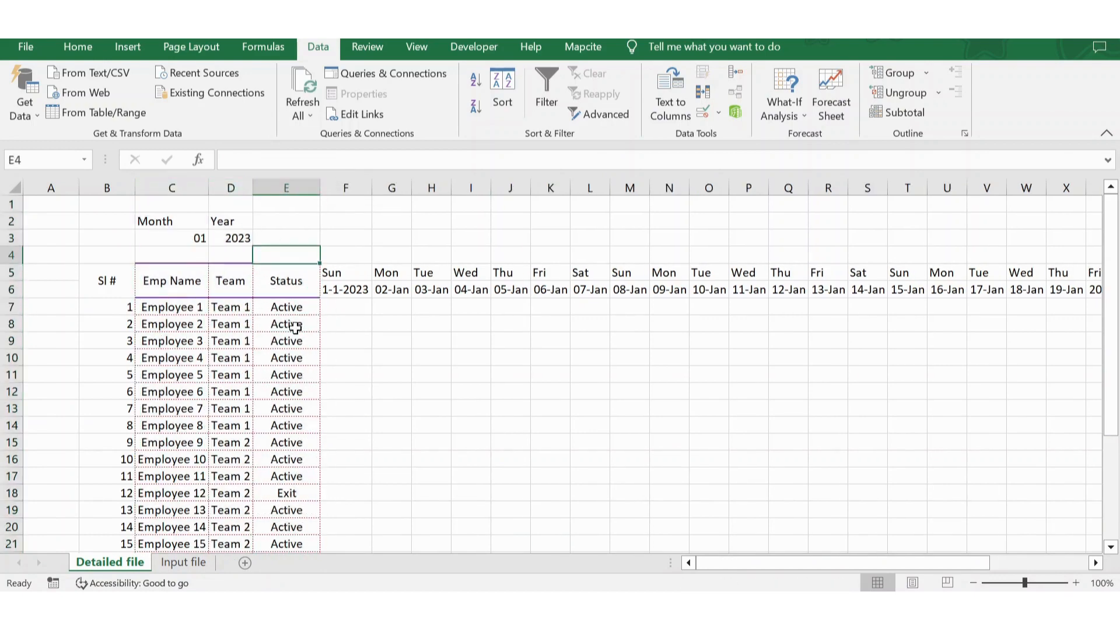
pyautogui.press('Down')
pyautogui.press('Down')
pyautogui.press('Down')
pyautogui.press('Up')
pyautogui.hotkey('alt', 'Down')
pyautogui.press('Down')
pyautogui.press('Down')
pyautogui.press('Down')
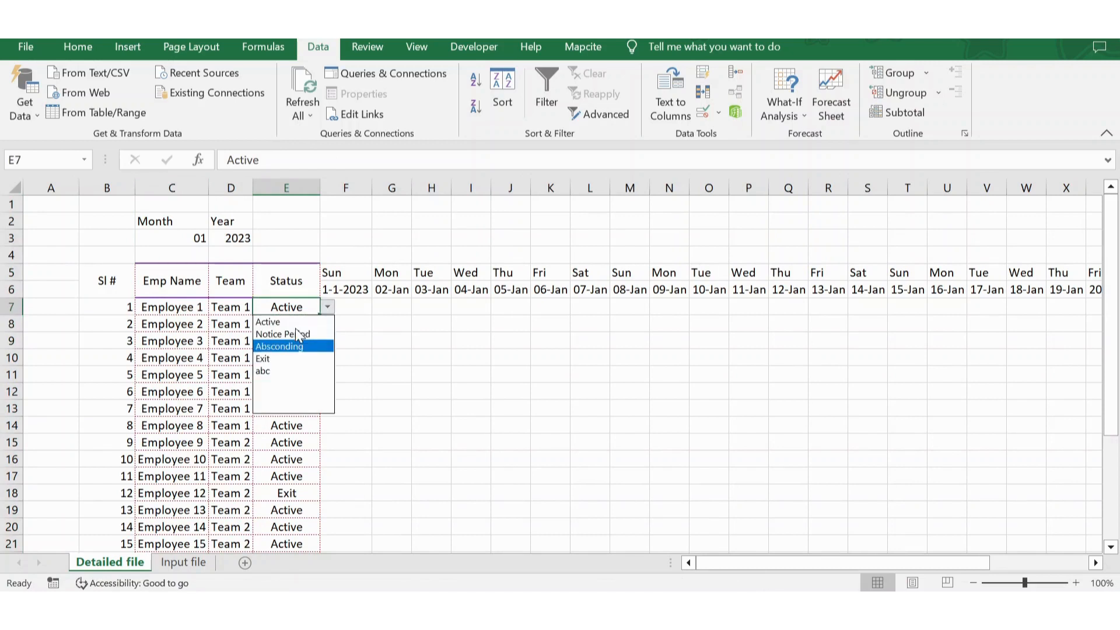
pyautogui.press('Escape')
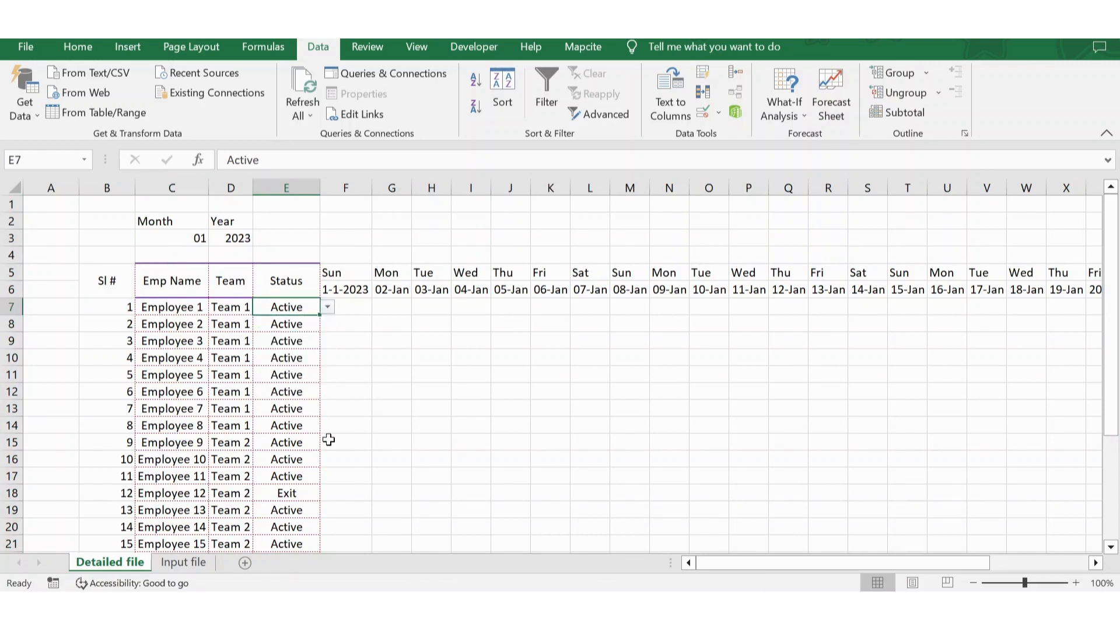
# Compare the status entries in L1:L4 of the Input file sheet with the dropdown options offered in E7
pyautogui.click(183, 562)
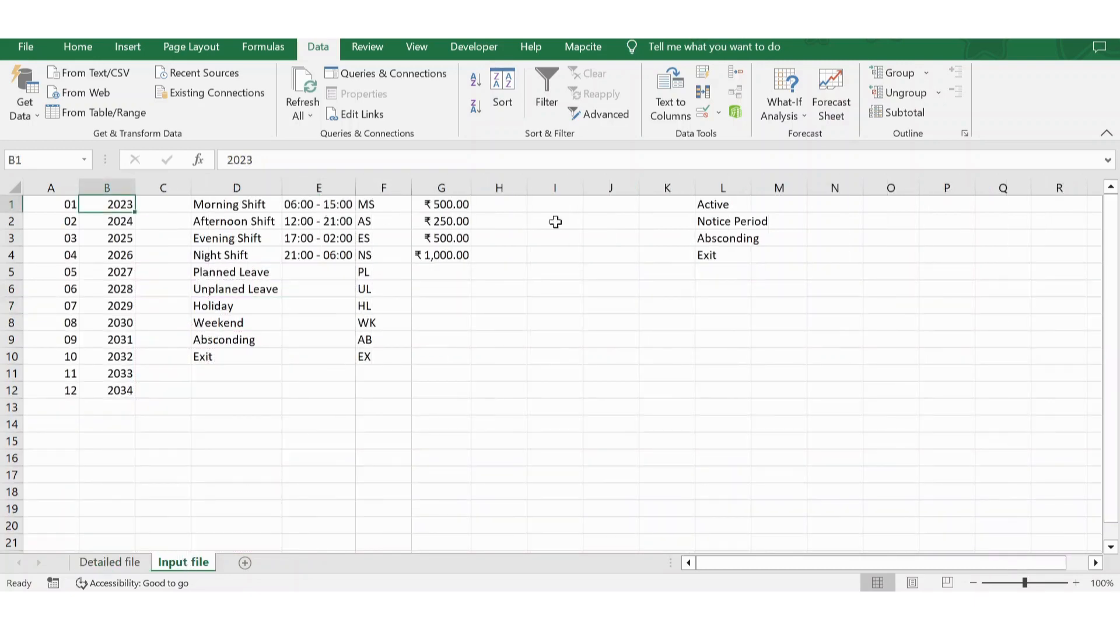
pyautogui.click(732, 204)
pyautogui.click(733, 219)
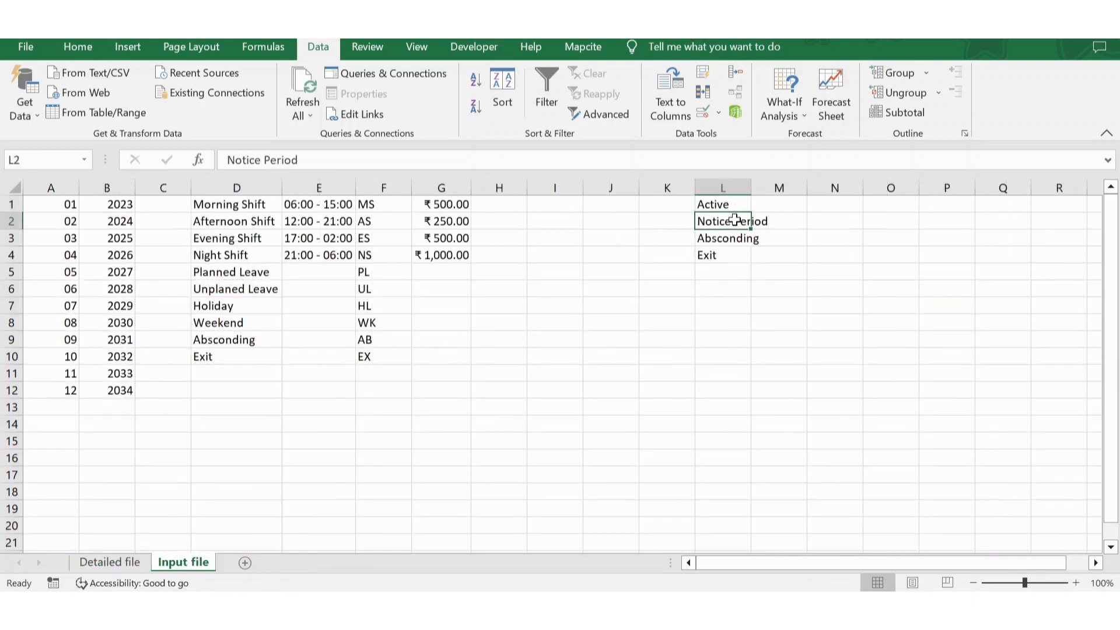
pyautogui.click(734, 241)
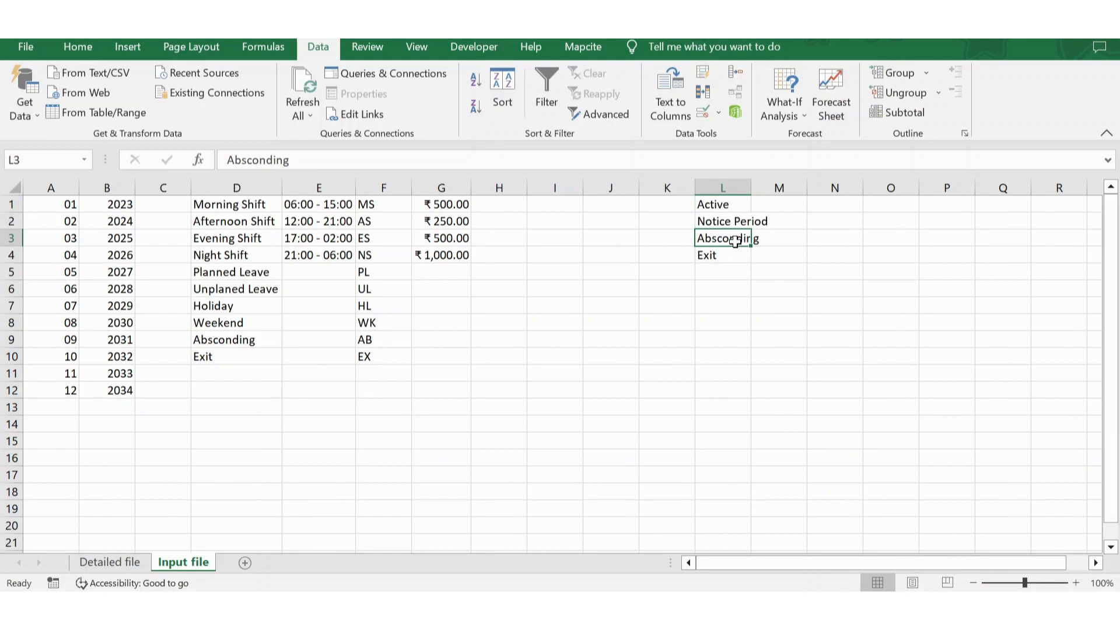
pyautogui.click(722, 255)
pyautogui.click(111, 563)
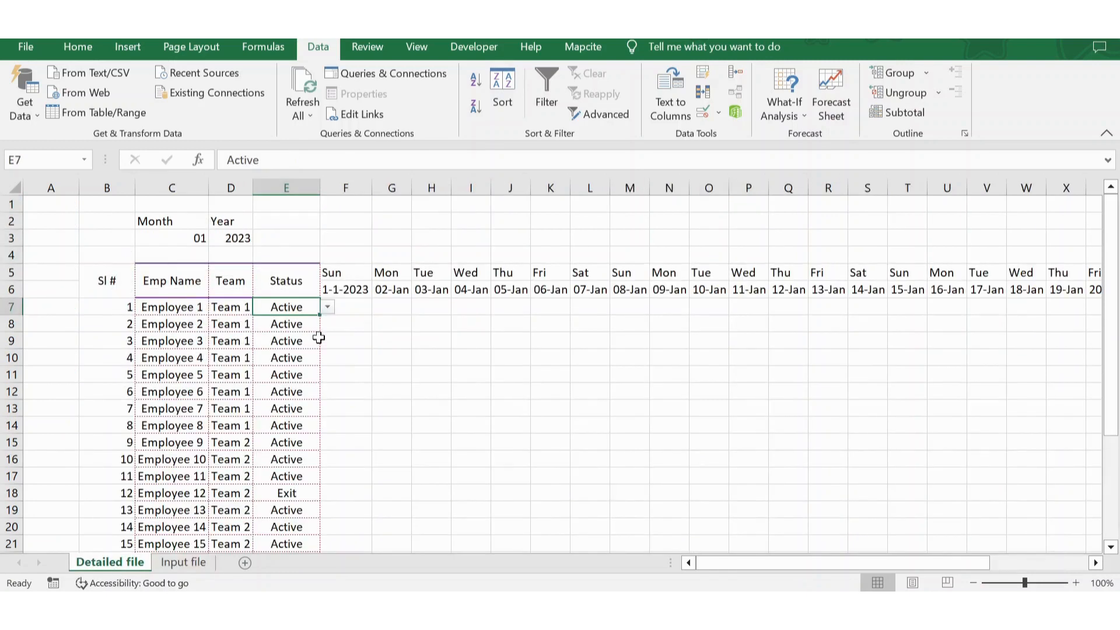
pyautogui.click(328, 308)
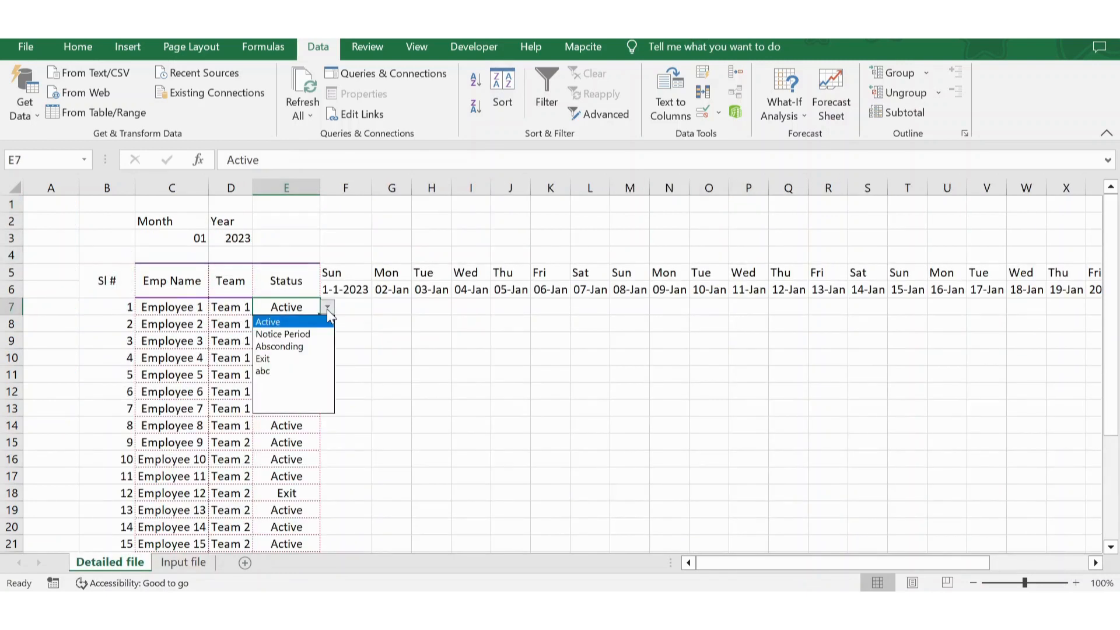
pyautogui.click(326, 309)
pyautogui.click(296, 327)
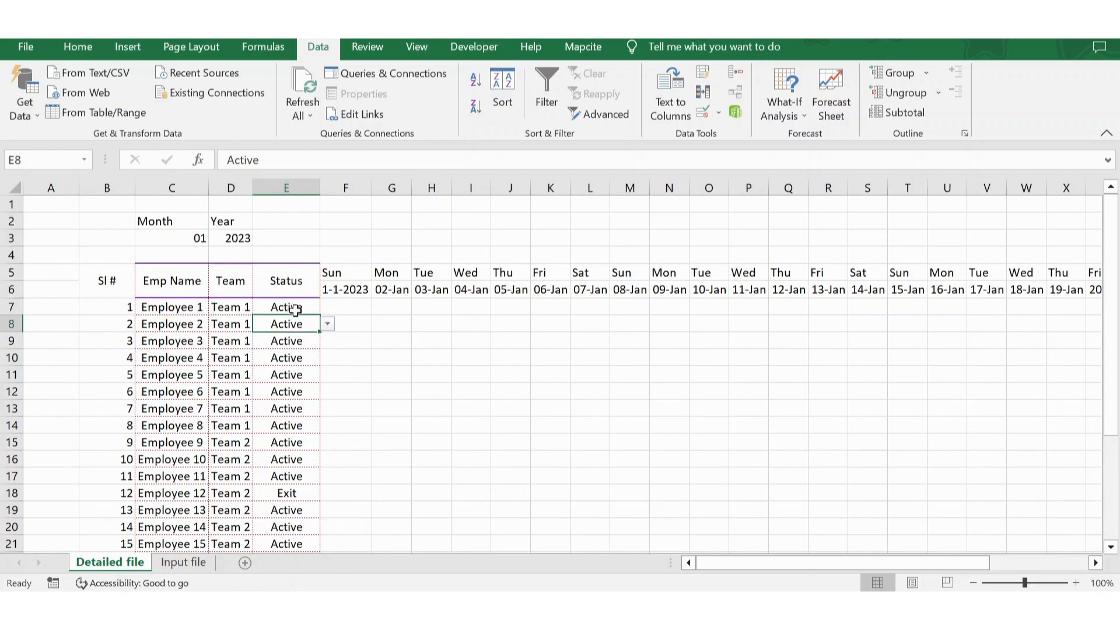
pyautogui.click(294, 308)
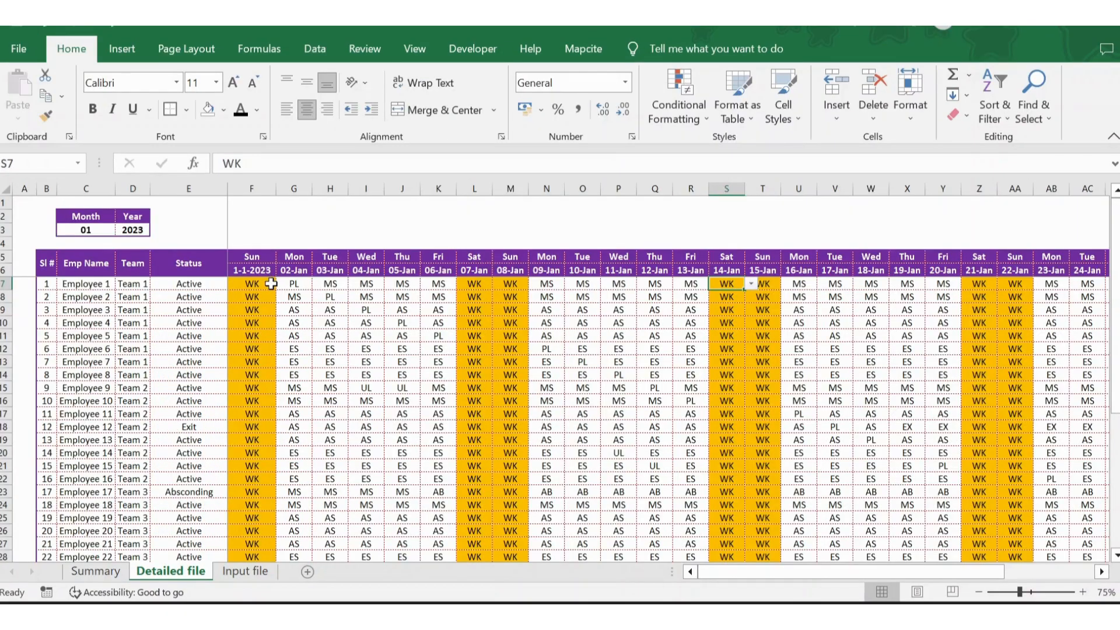
# Examine how the finished tracker highlights the Saturday and Sunday columns below the weekday headers
pyautogui.click(271, 284)
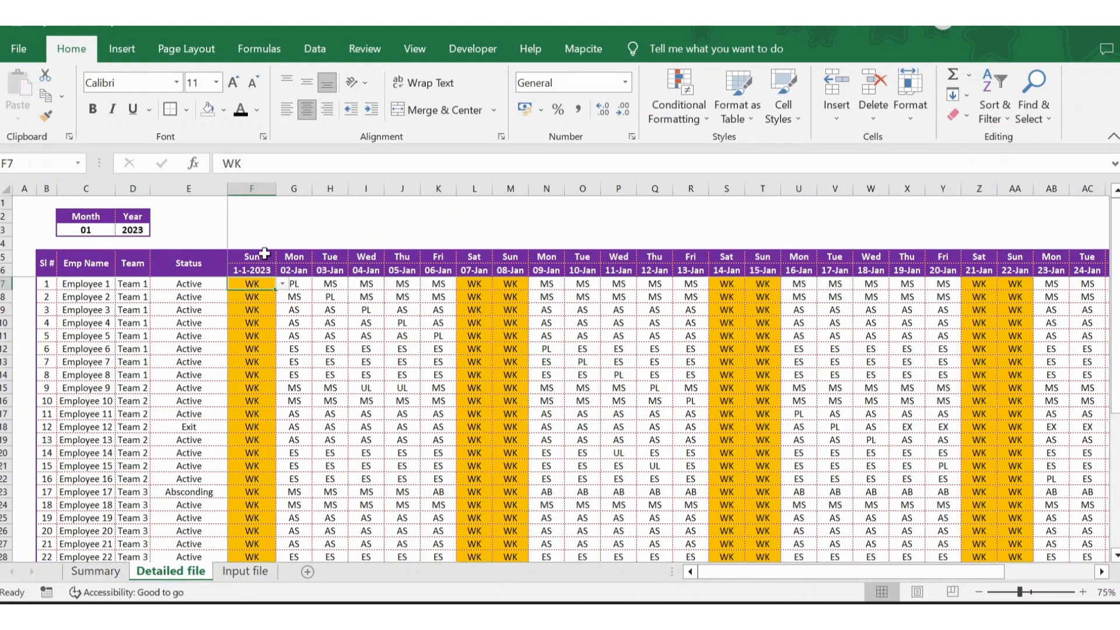
pyautogui.click(261, 258)
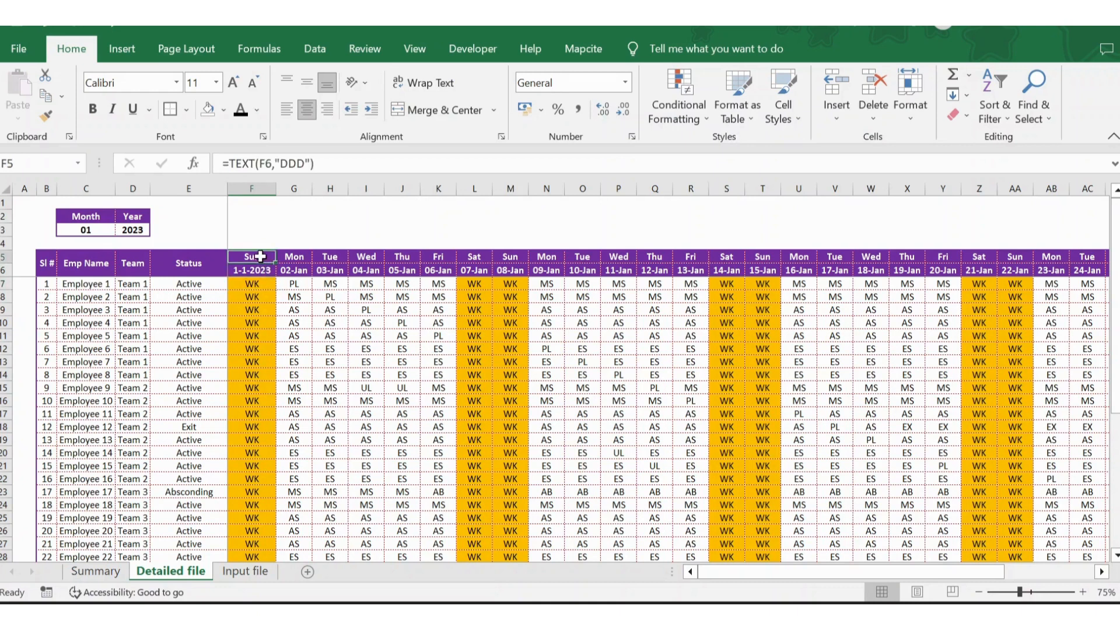
pyautogui.click(475, 256)
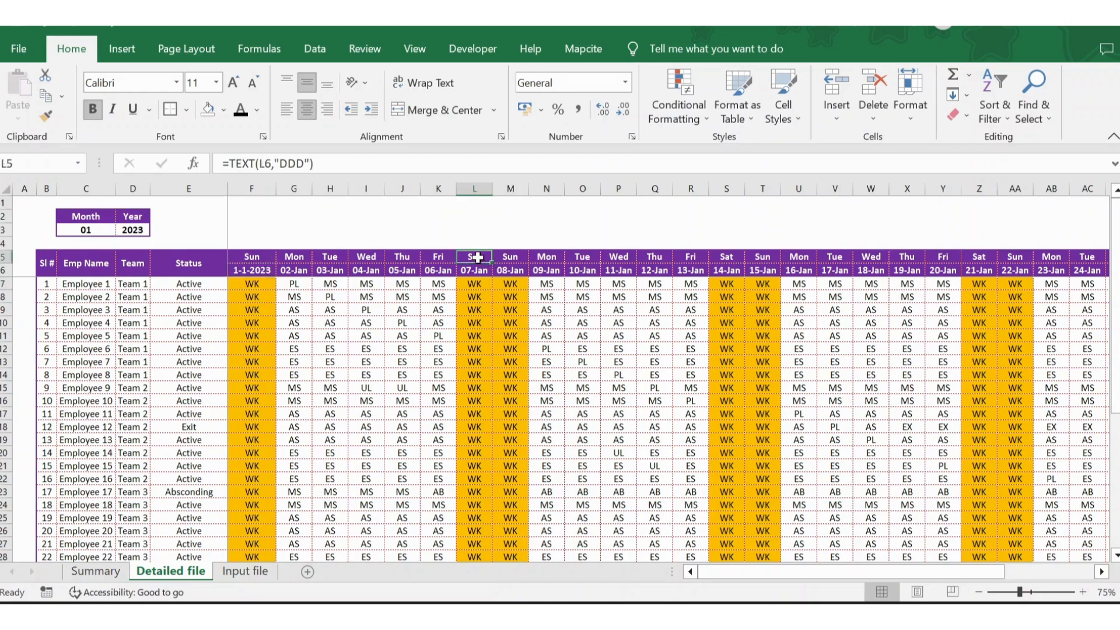
pyautogui.click(507, 258)
pyautogui.click(474, 284)
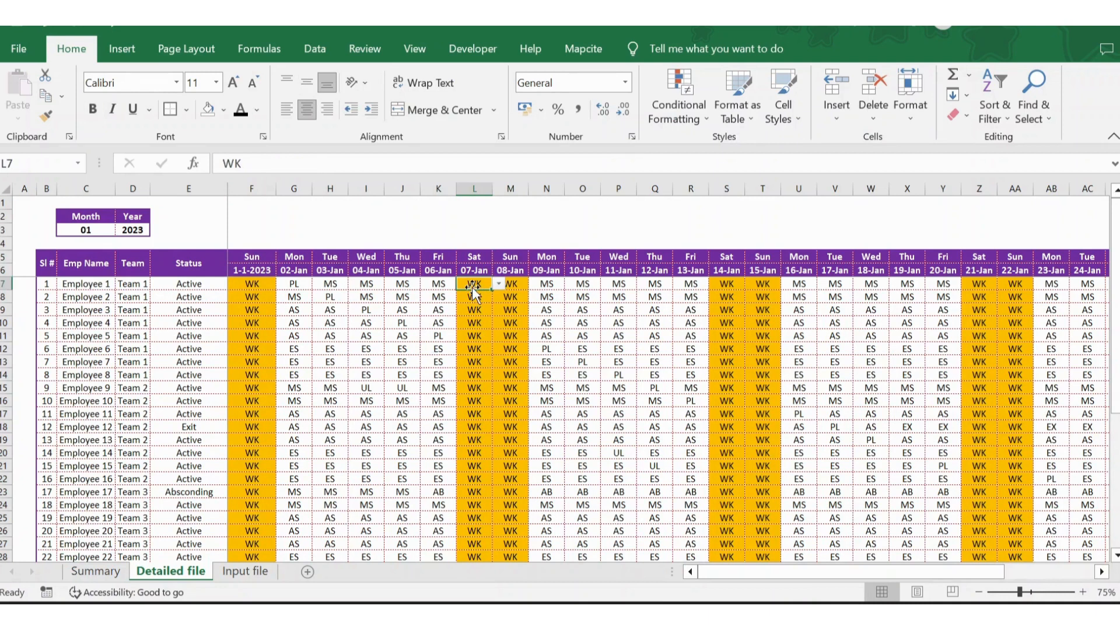
pyautogui.hotkey('ctrl', 'shift', 'Down')
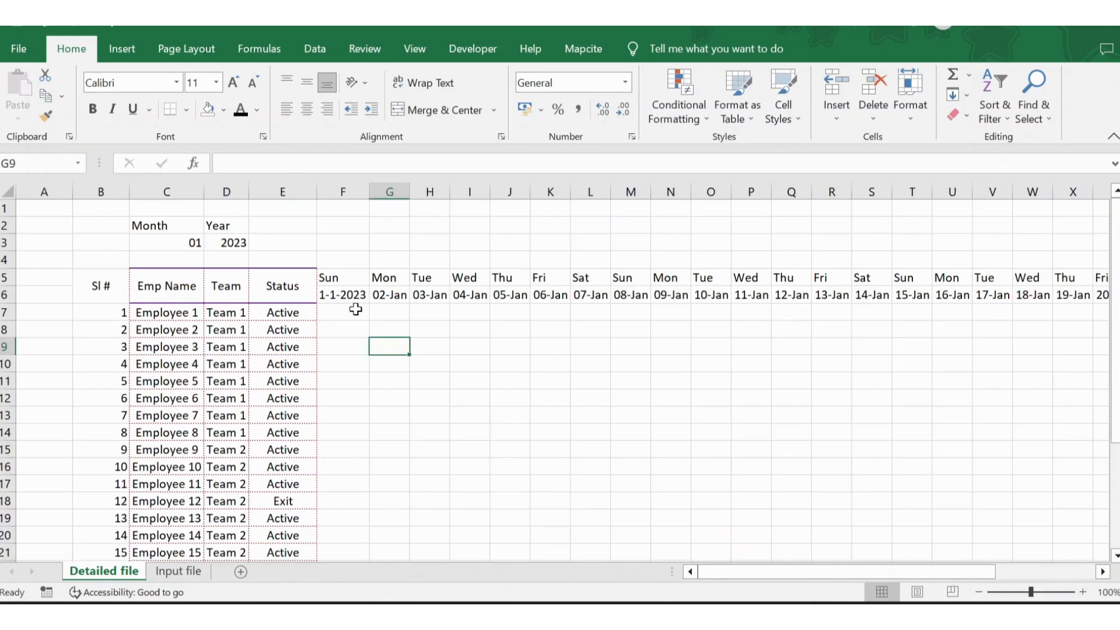
# Start a new conditional formatting rule for F7:F30 that uses a formula to determine which cells to format
pyautogui.click(338, 307)
pyautogui.click(294, 312)
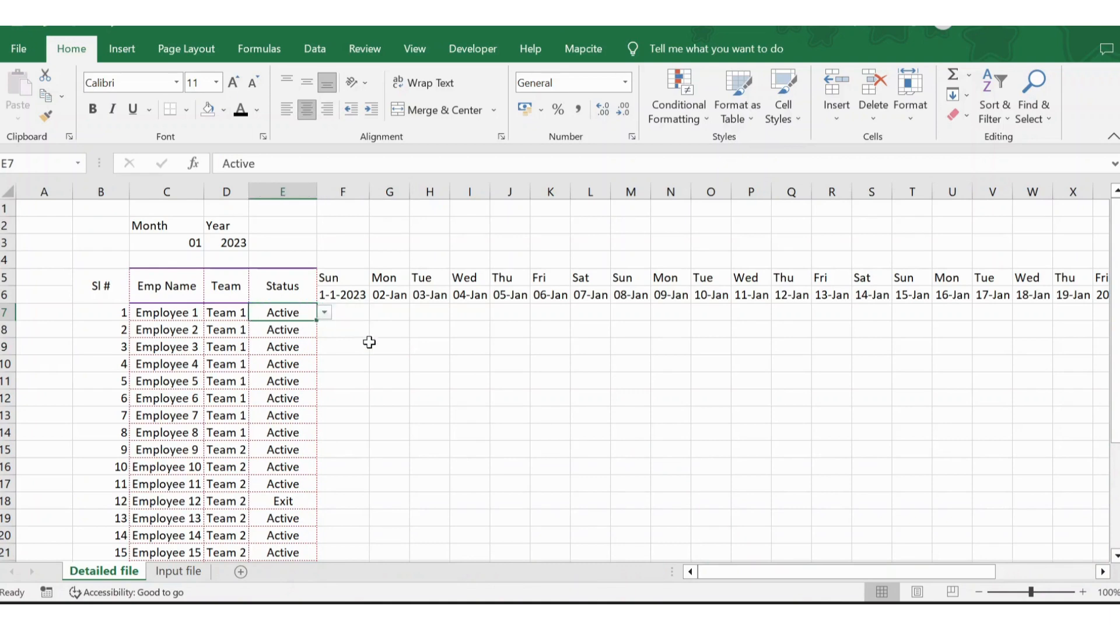
pyautogui.hotkey('ctrl', 'Down')
pyautogui.hotkey('ctrl', 'shift', 'Up')
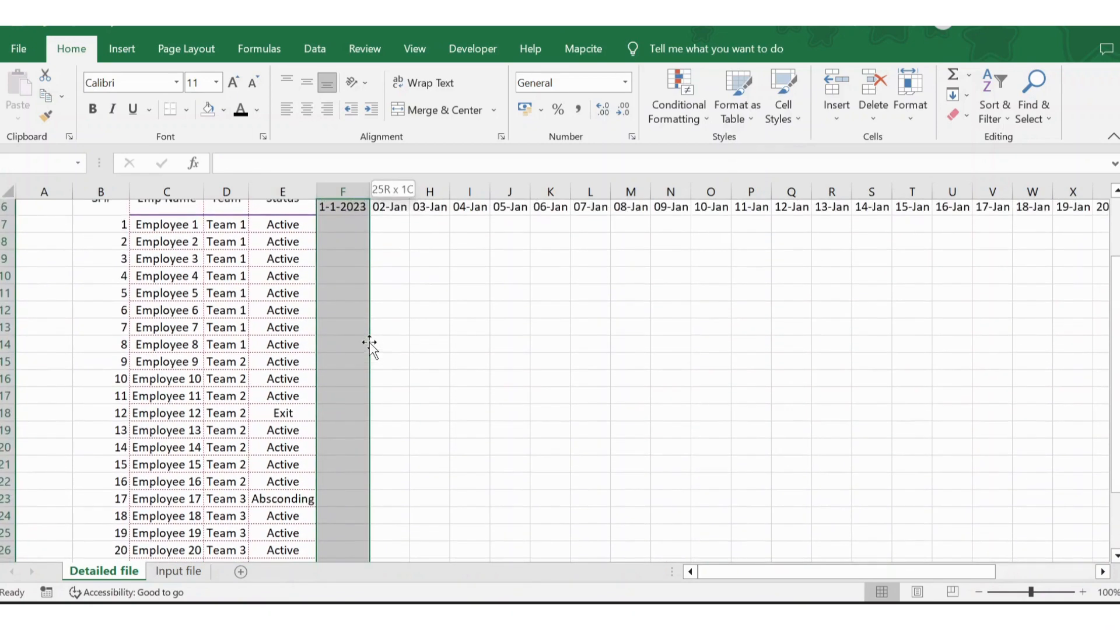
pyautogui.hotkey('shift', 'Down')
pyautogui.hotkey('shift', 'Down')
pyautogui.hotkey('shift', 'Up')
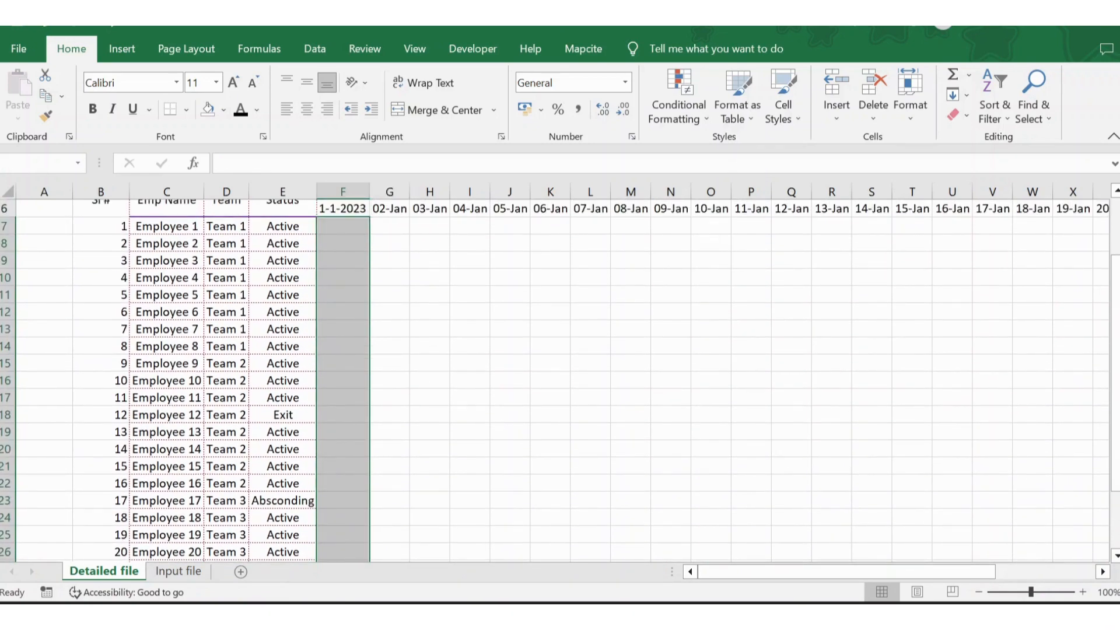
pyautogui.scroll(2, 1116, 237)
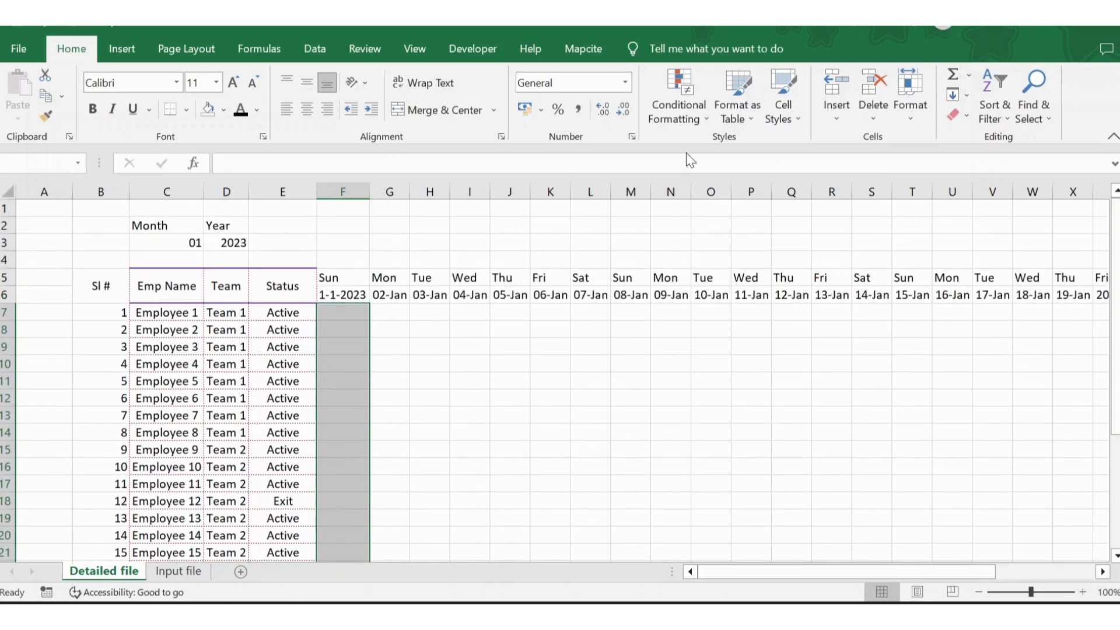
pyautogui.click(683, 119)
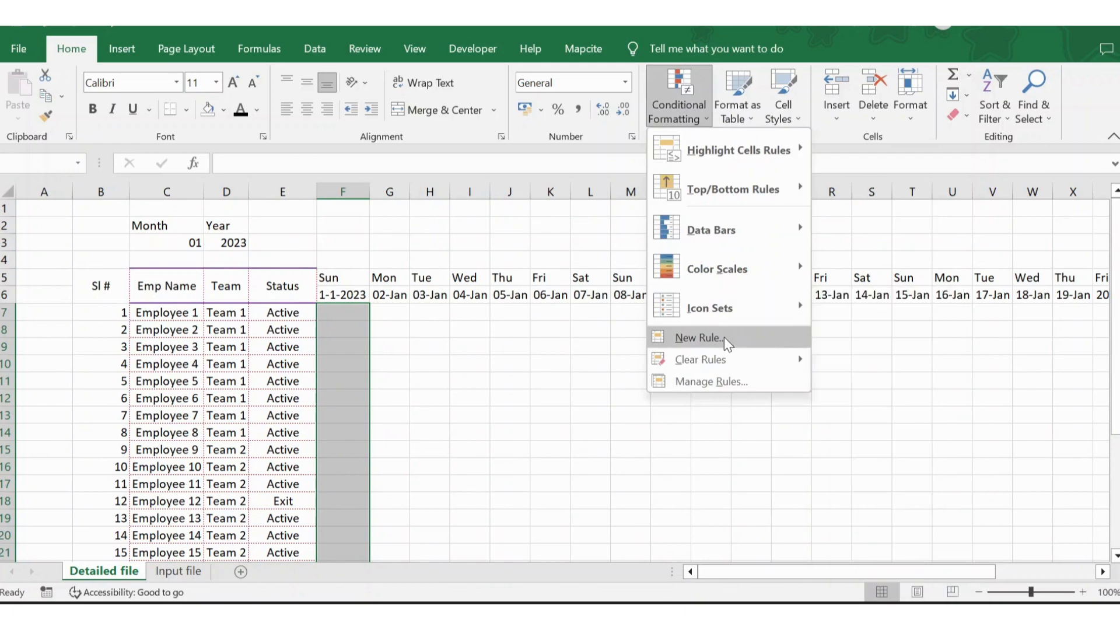
pyautogui.click(723, 337)
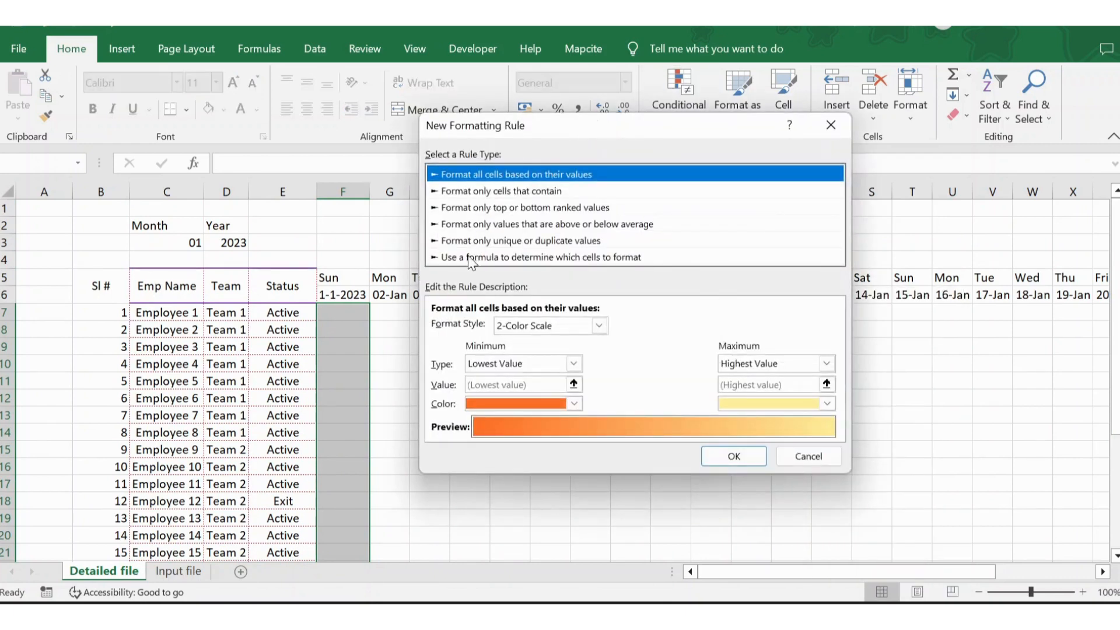
pyautogui.click(470, 257)
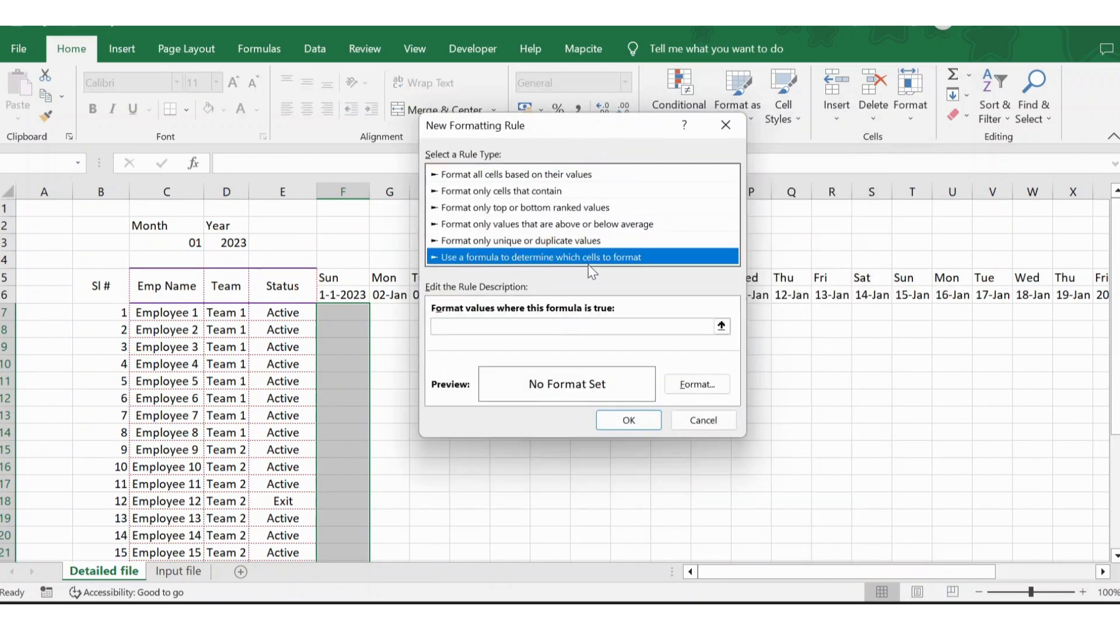
# Enter =$F$5="Sun" as the formula of the new formatting rule
pyautogui.click(527, 326)
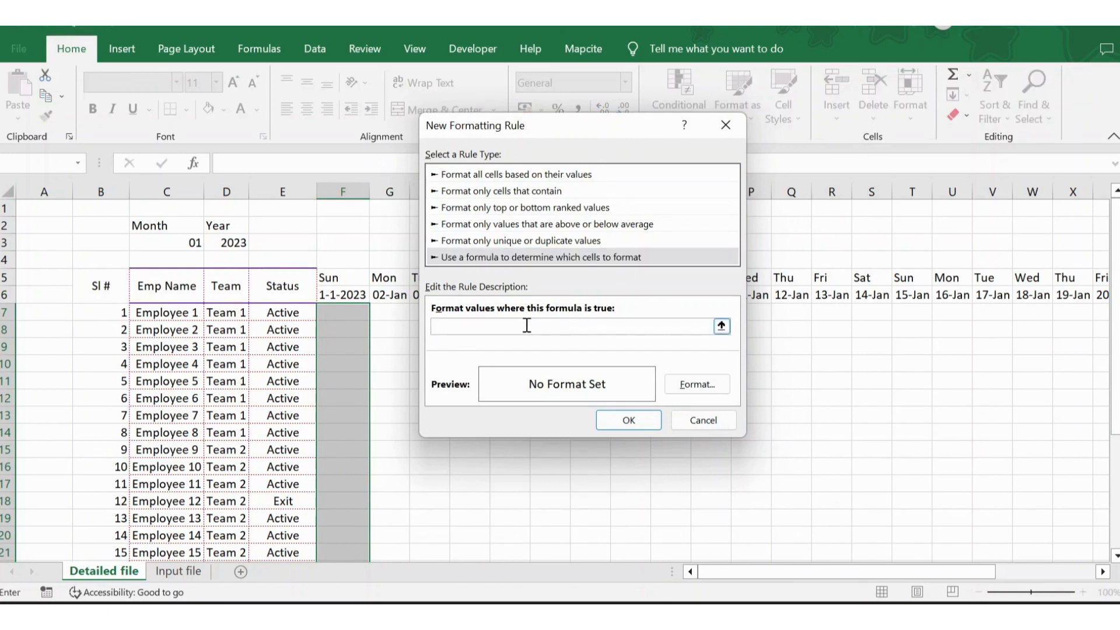
pyautogui.click(337, 279)
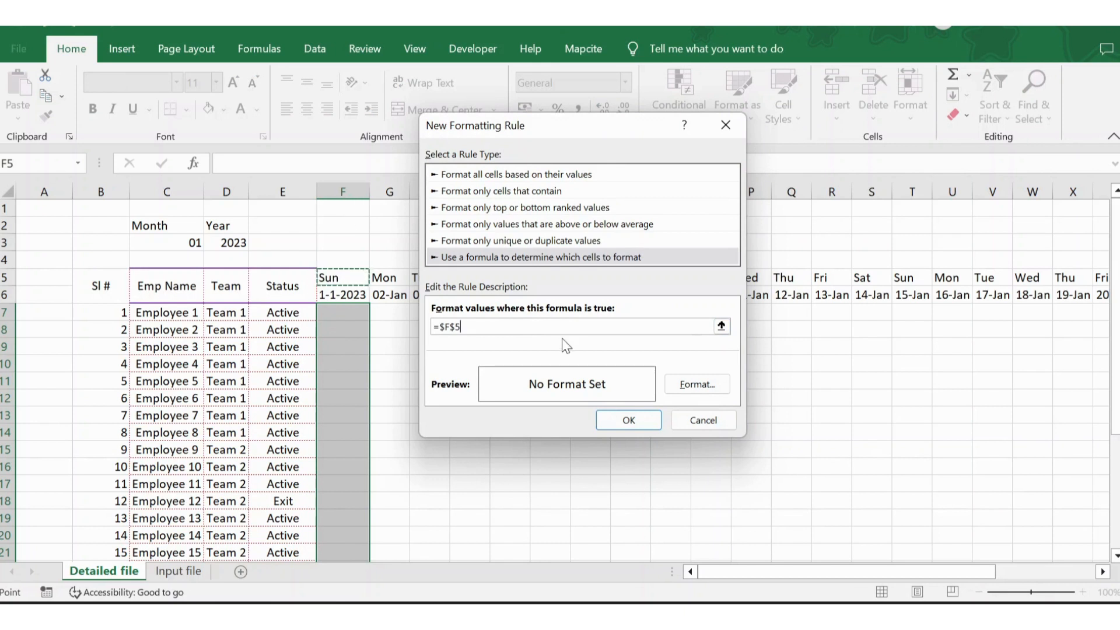
pyautogui.write('="Sun')
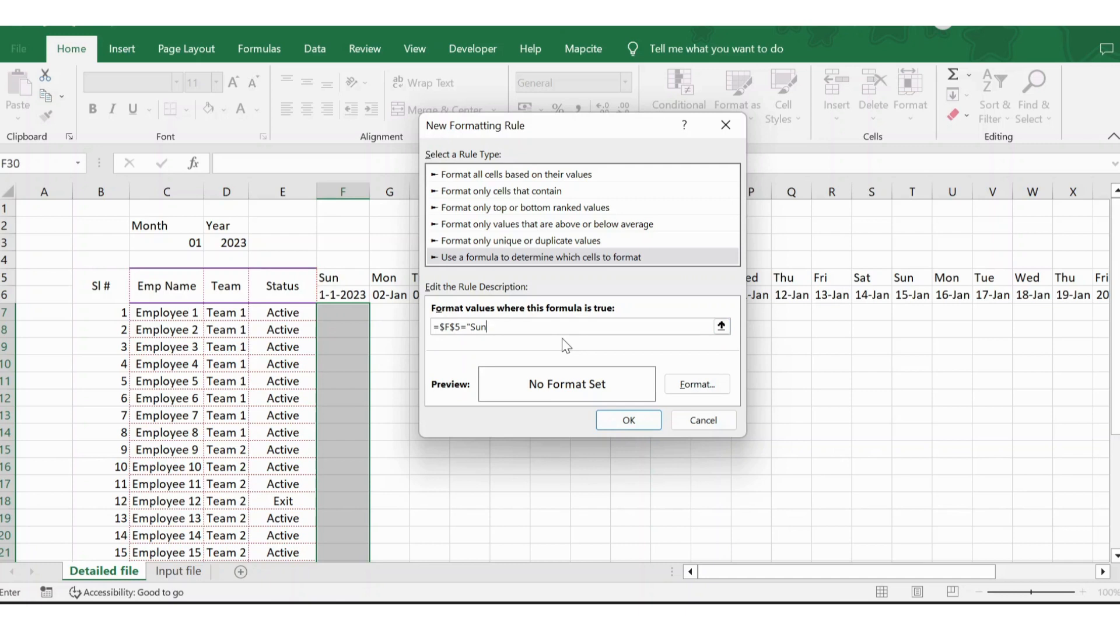
# Set an orange background fill for the Sunday rule, make its column reference relative and apply it to F7:F30
pyautogui.click(694, 388)
pyautogui.click(594, 64)
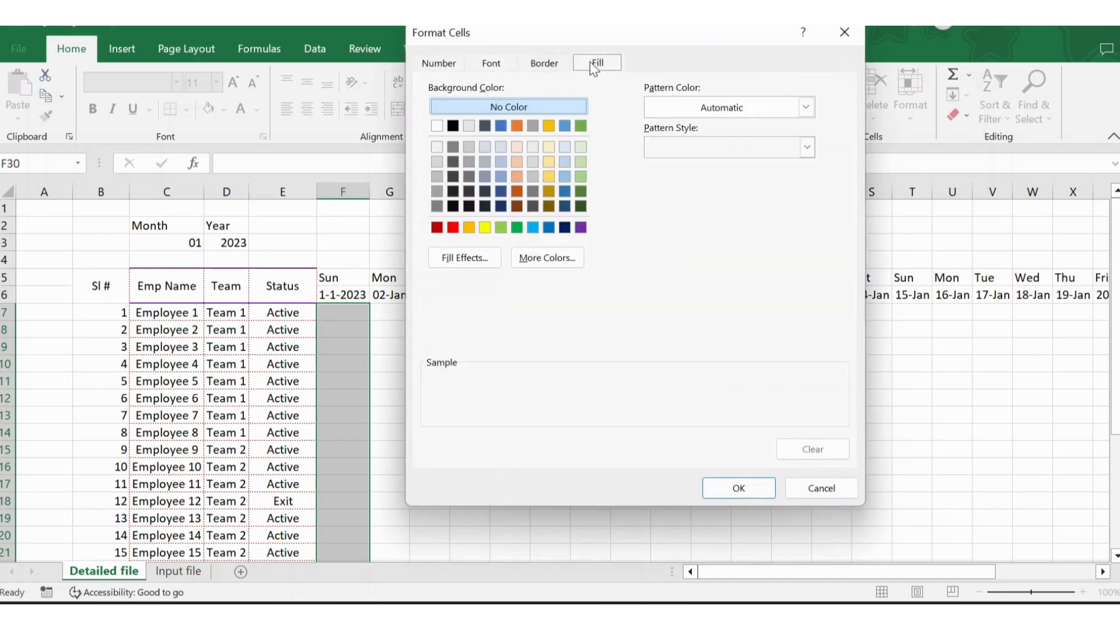
pyautogui.click(465, 228)
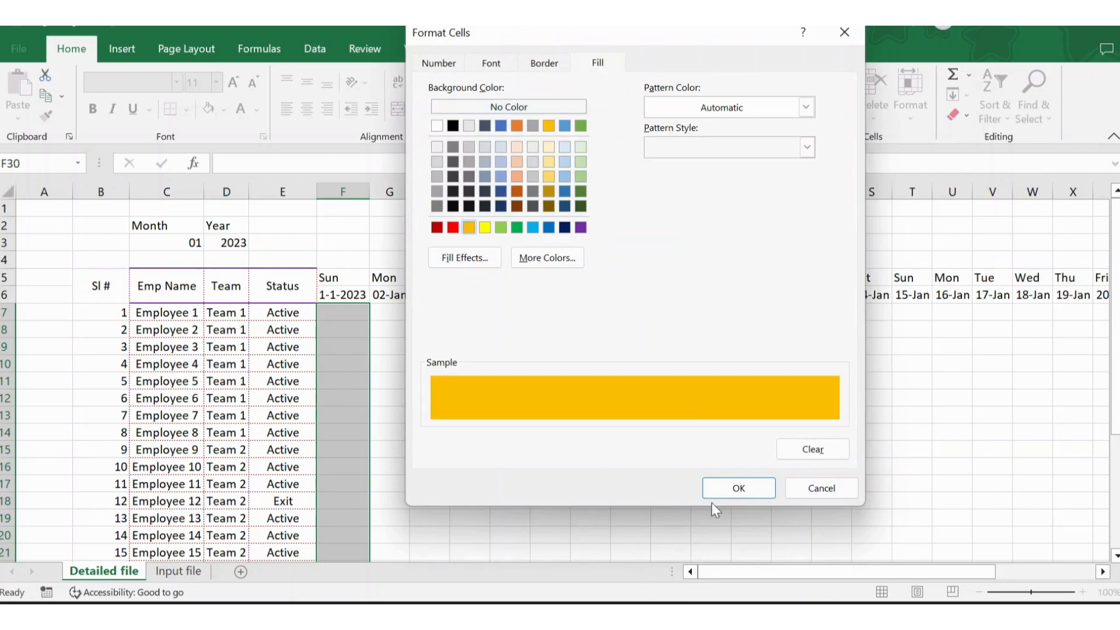
pyautogui.click(719, 489)
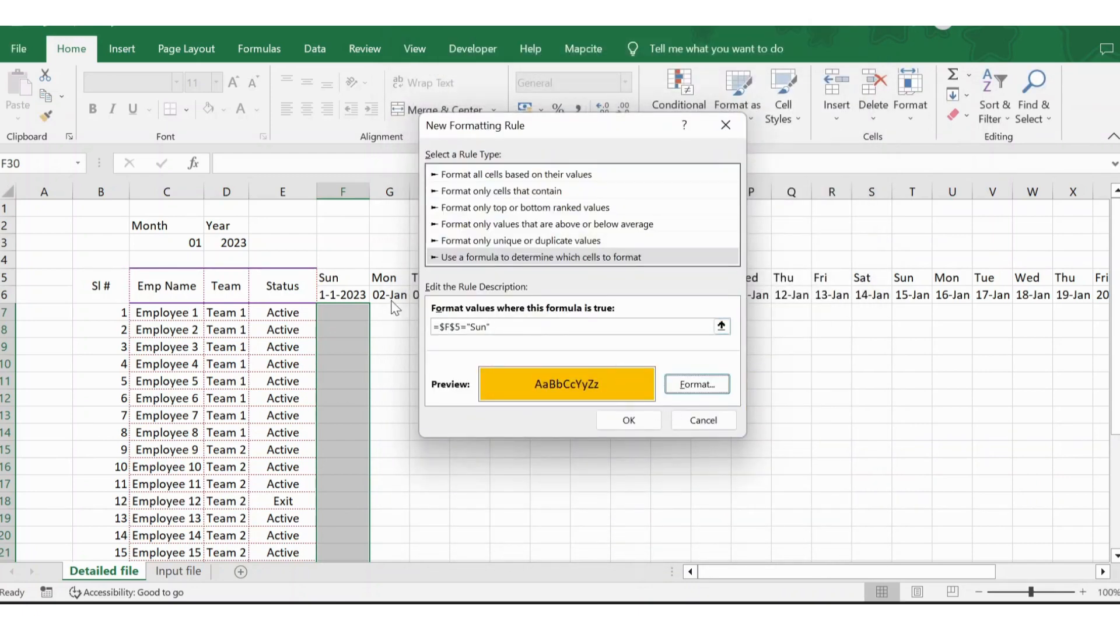
pyautogui.click(445, 327)
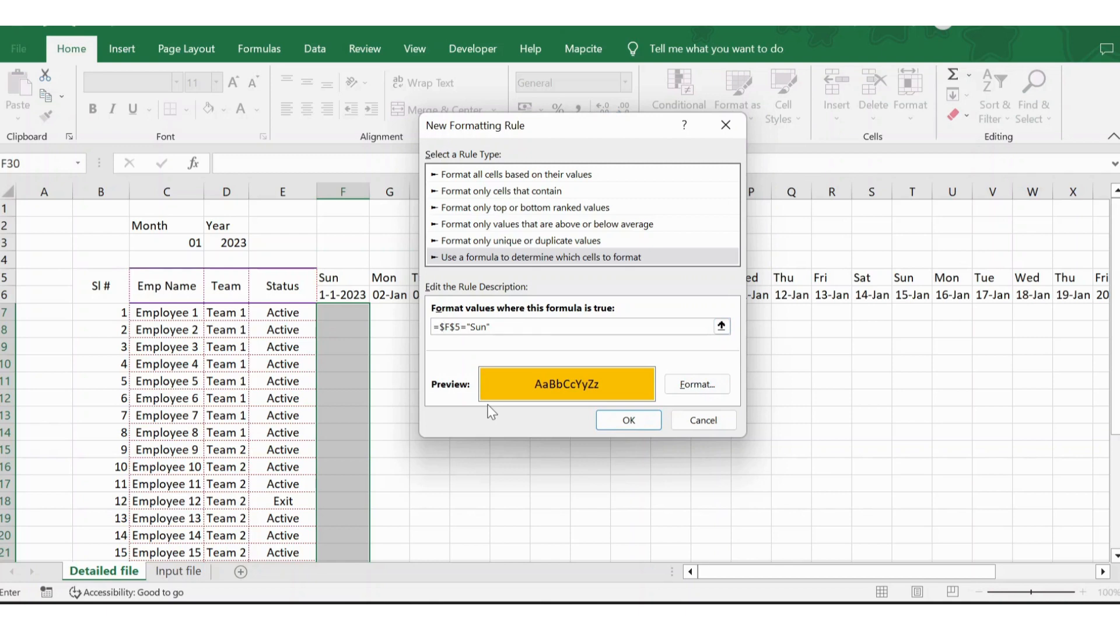
pyautogui.click(624, 420)
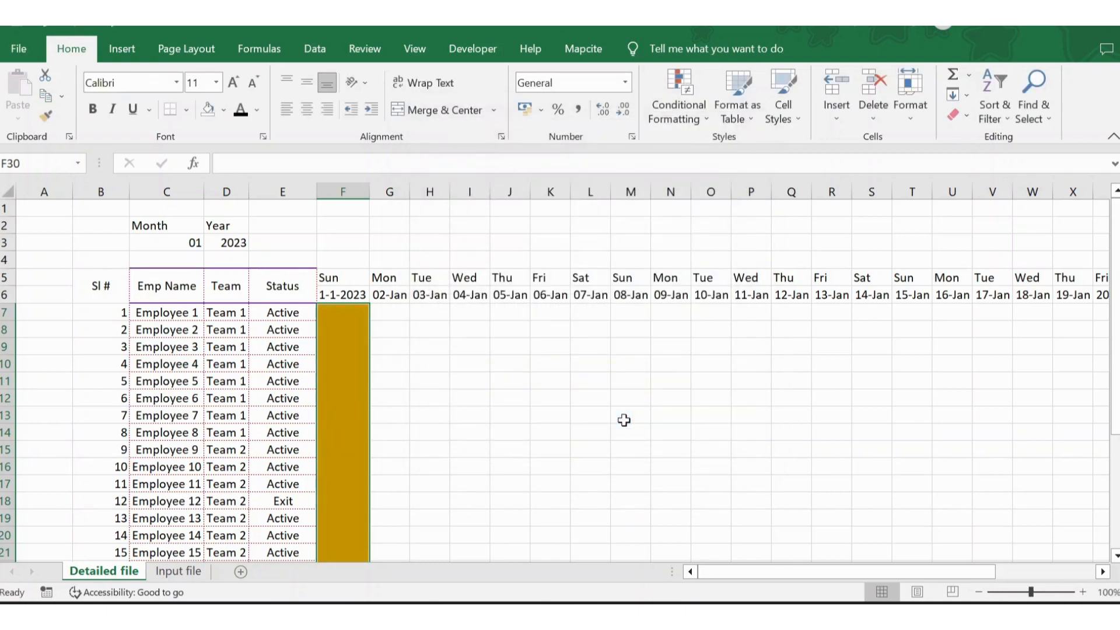
# Copy the conditionally formatted range F7:F30 across rows 7 to 30 of the remaining date columns, starting at column G
pyautogui.hotkey('ctrl', 'c')
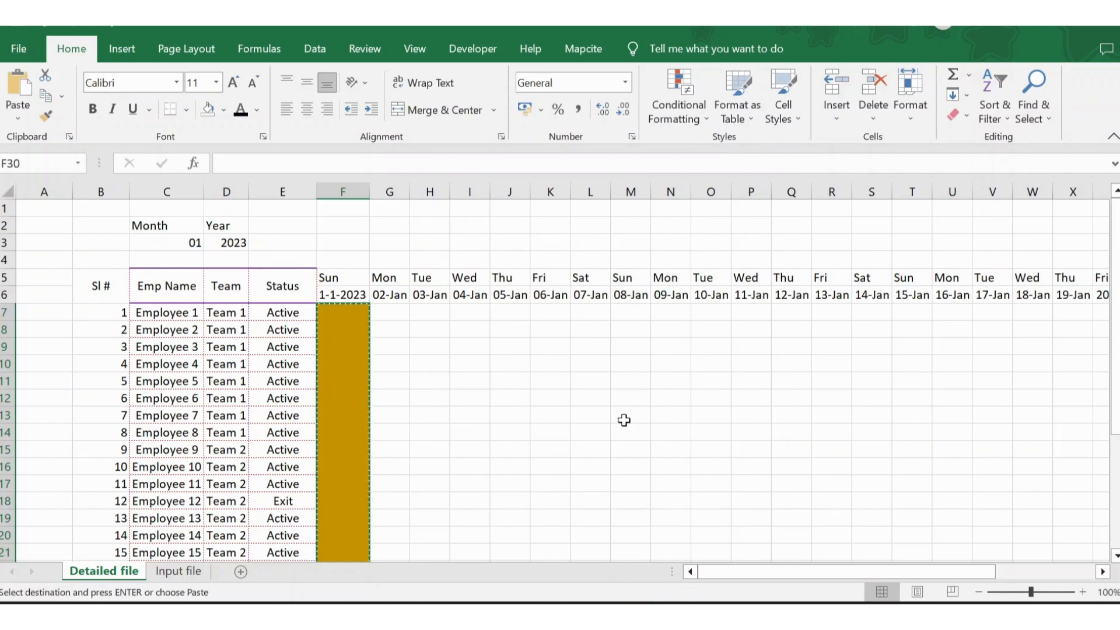
pyautogui.press('Right')
pyautogui.hotkey('ctrl', 'shift', 'Up')
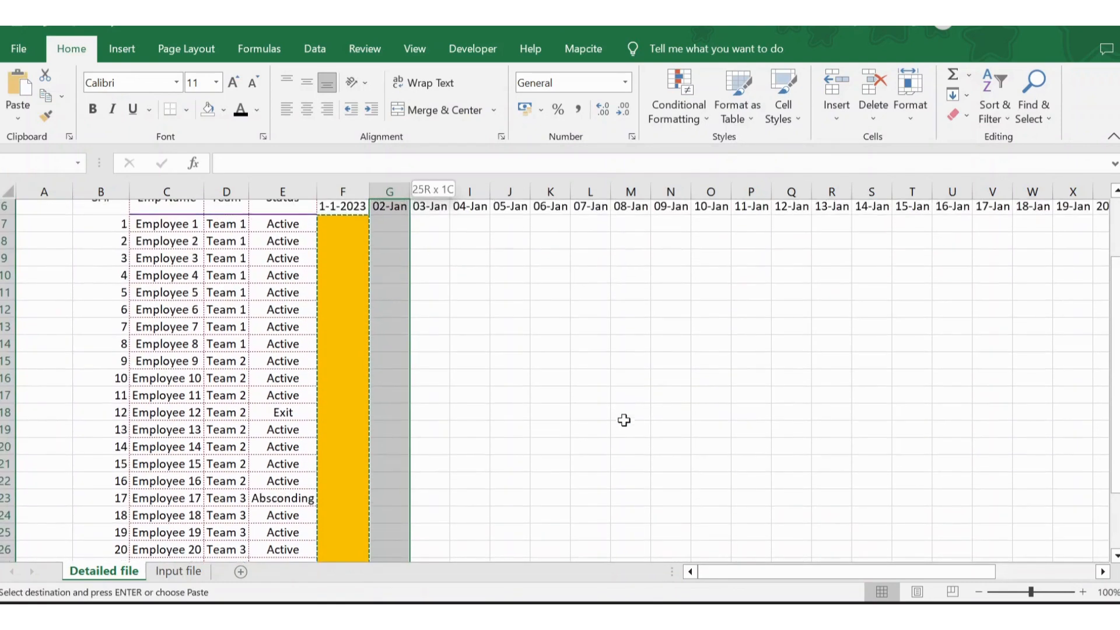
pyautogui.hotkey('shift', 'Right')
pyautogui.hotkey('shift', 'Right')
pyautogui.hotkey('shift', 'Right')
pyautogui.hotkey('shift', 'Right')
pyautogui.hotkey('shift', 'Right')
pyautogui.hotkey('shift', 'Right')
pyautogui.hotkey('shift', 'Right')
pyautogui.hotkey('shift', 'Right')
pyautogui.hotkey('shift', 'Right')
pyautogui.hotkey('shift', 'Right')
pyautogui.hotkey('shift', 'Right')
pyautogui.hotkey('shift', 'Right')
pyautogui.hotkey('shift', 'Right')
pyautogui.hotkey('shift', 'Right')
pyautogui.hotkey('shift', 'Right')
pyautogui.hotkey('shift', 'Right')
pyautogui.hotkey('shift', 'Right')
pyautogui.hotkey('shift', 'Right')
pyautogui.hotkey('shift', 'Right')
pyautogui.hotkey('shift', 'Right')
pyautogui.hotkey('shift', 'Right')
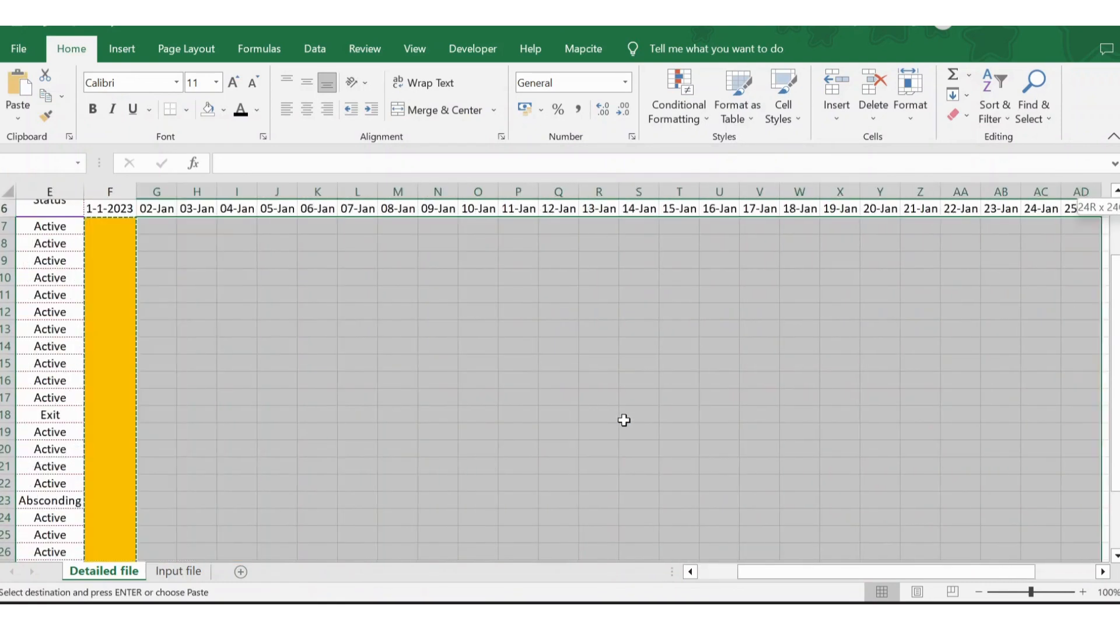
pyautogui.hotkey('shift', 'Right')
pyautogui.hotkey('shift', 'Right')
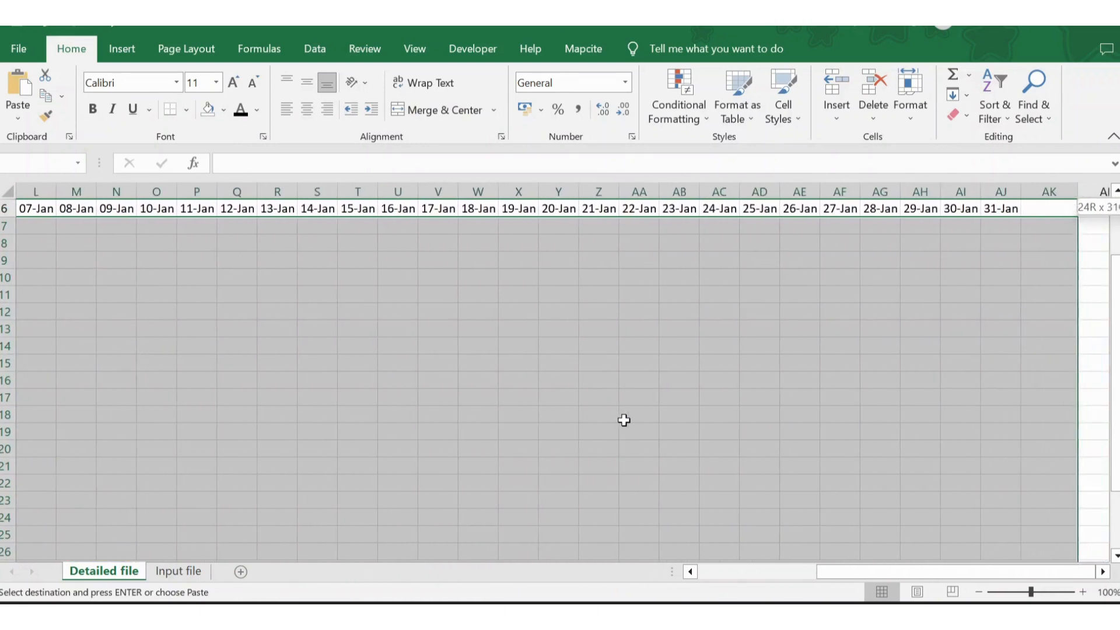
pyautogui.press('Return')
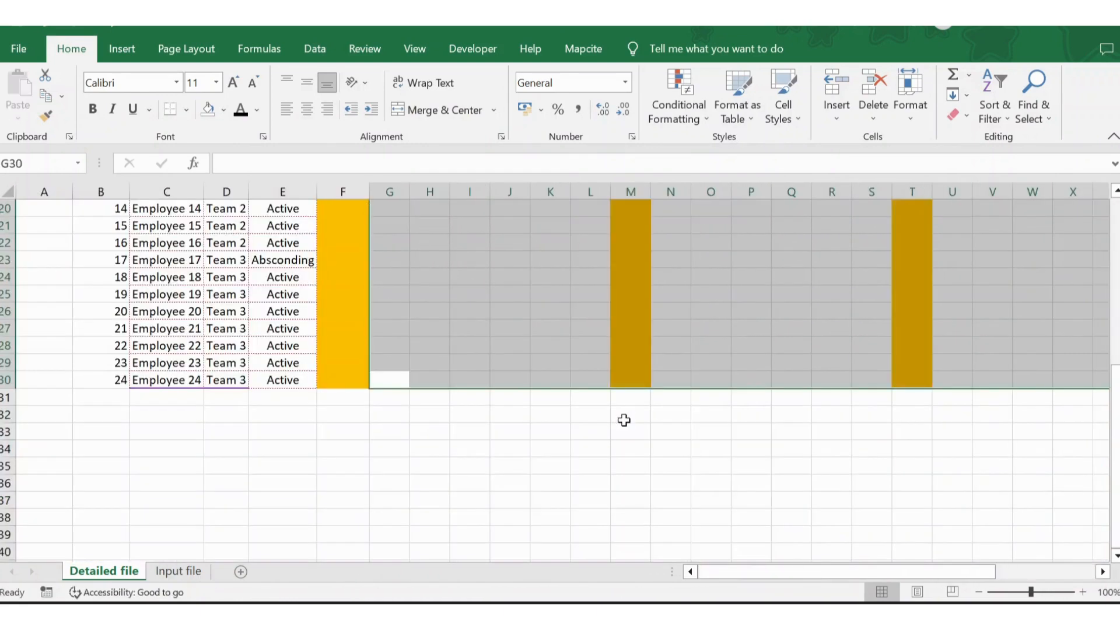
# Check the highlighted columns against the weekday headers in row 5 and the dates in row 6
pyautogui.press('Up')
pyautogui.press('Up')
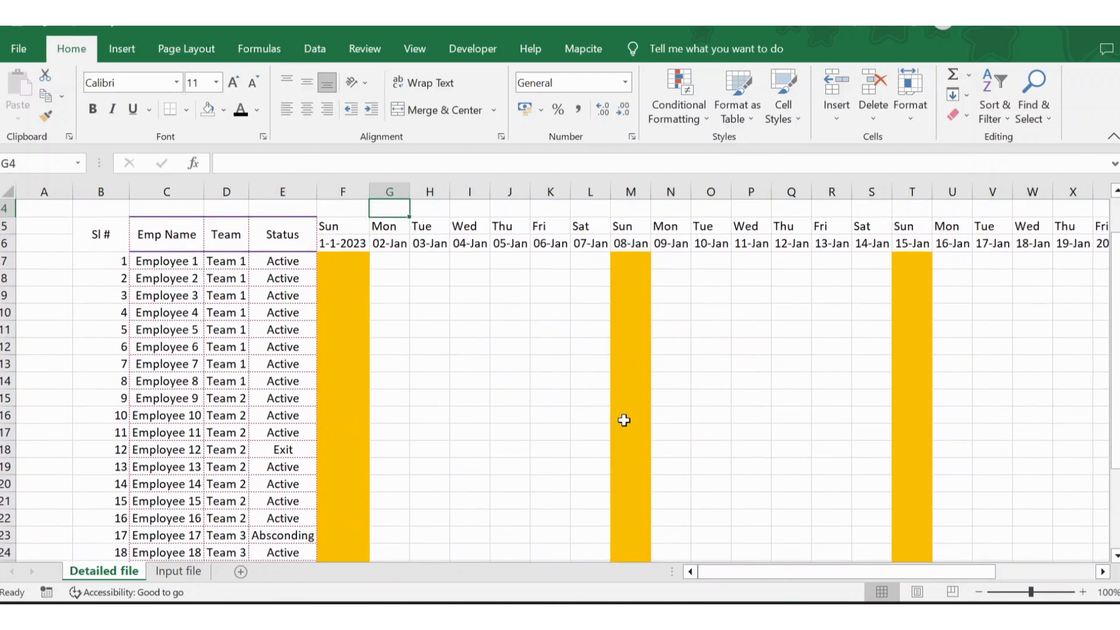
pyautogui.press('Up')
pyautogui.press('Up')
pyautogui.press('Up')
pyautogui.press('Down')
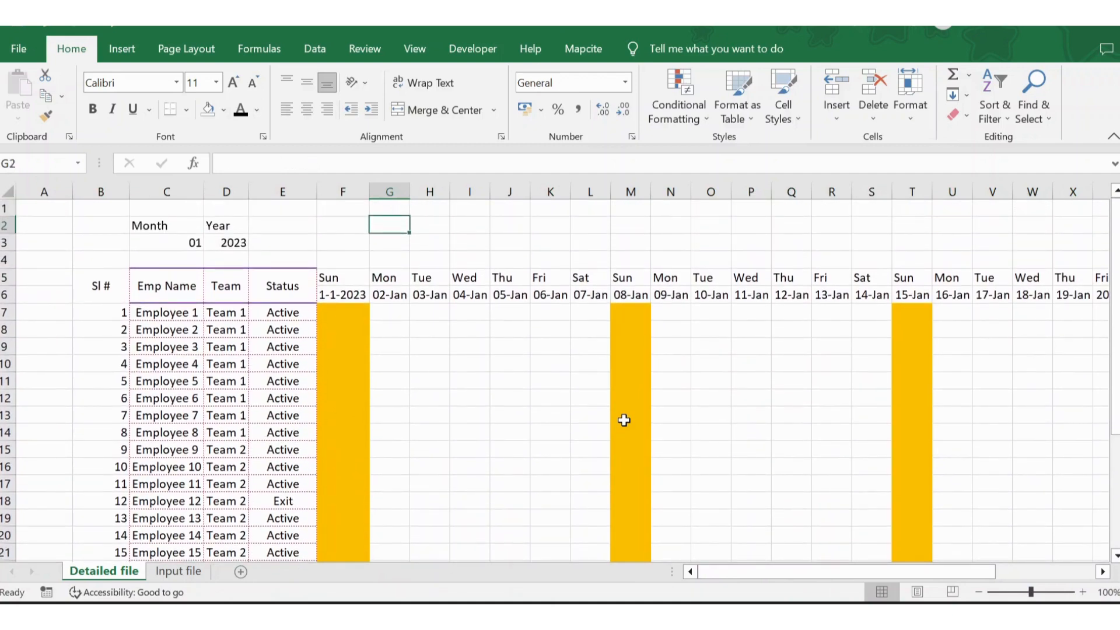
pyautogui.press('Down')
pyautogui.press('Down')
pyautogui.press('Down')
pyautogui.press('Down')
pyautogui.press('Left')
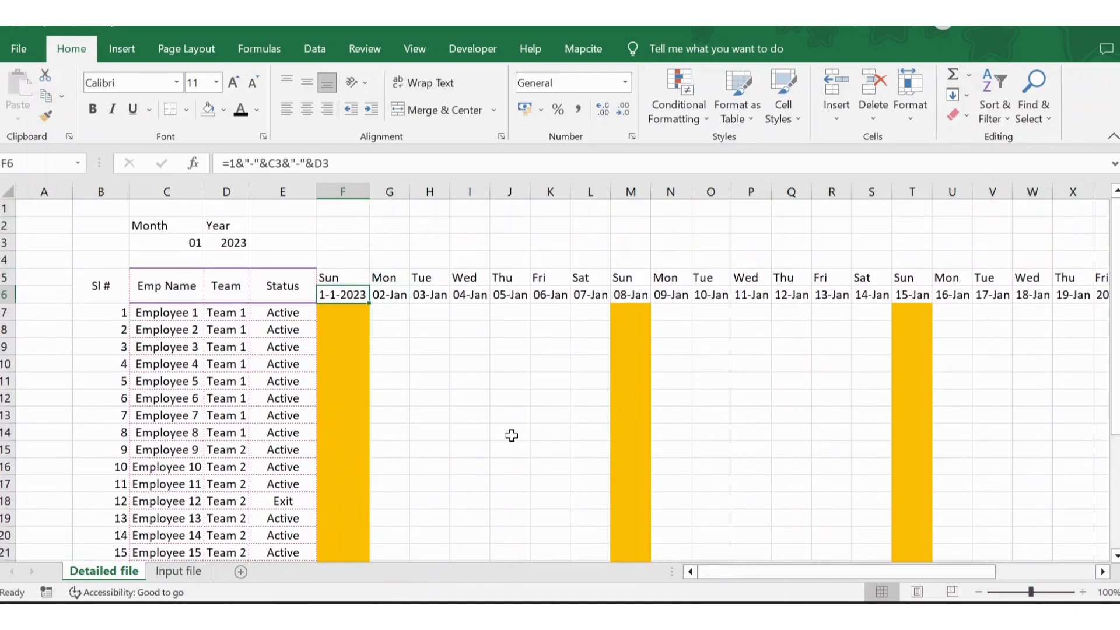
# Set the month in C3 to 02 to test the highlighting with February dates
pyautogui.click(155, 243)
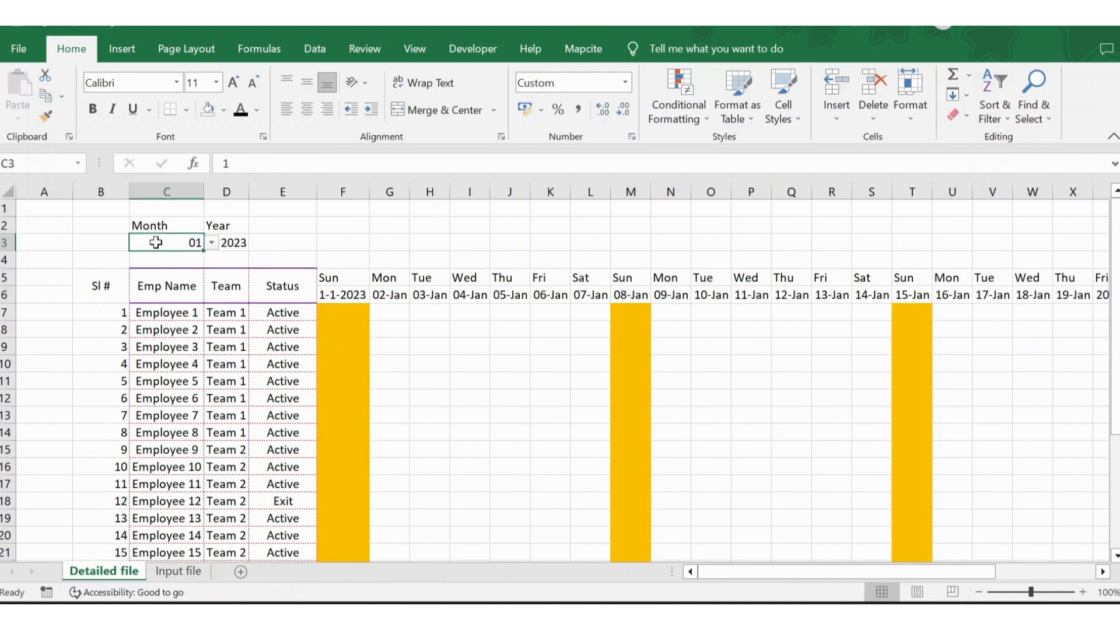
pyautogui.click(210, 243)
pyautogui.click(160, 268)
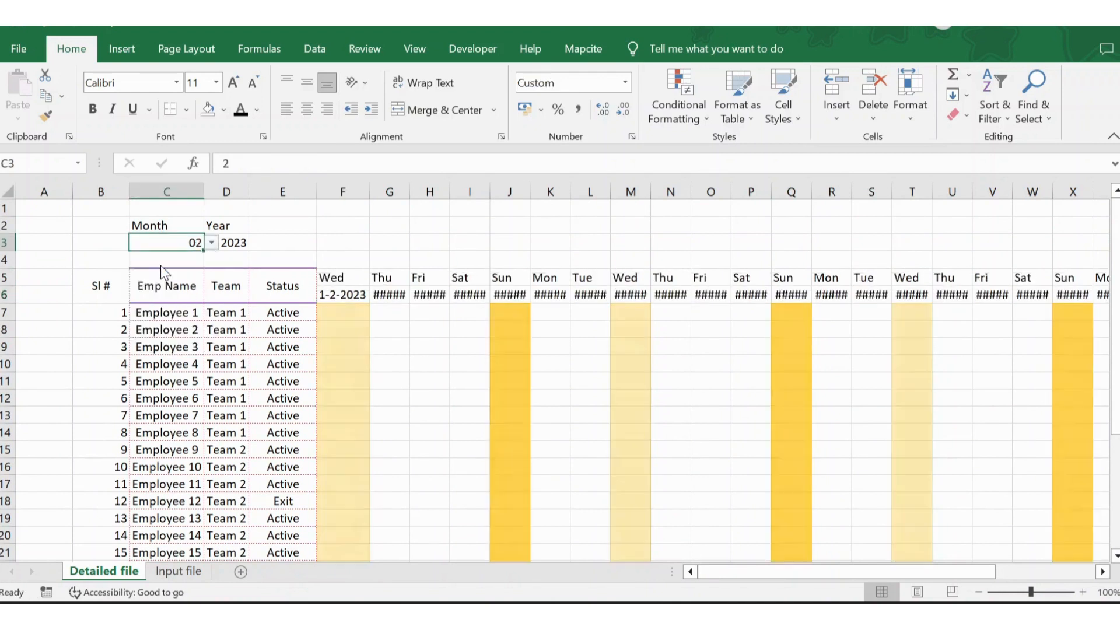
pyautogui.click(509, 295)
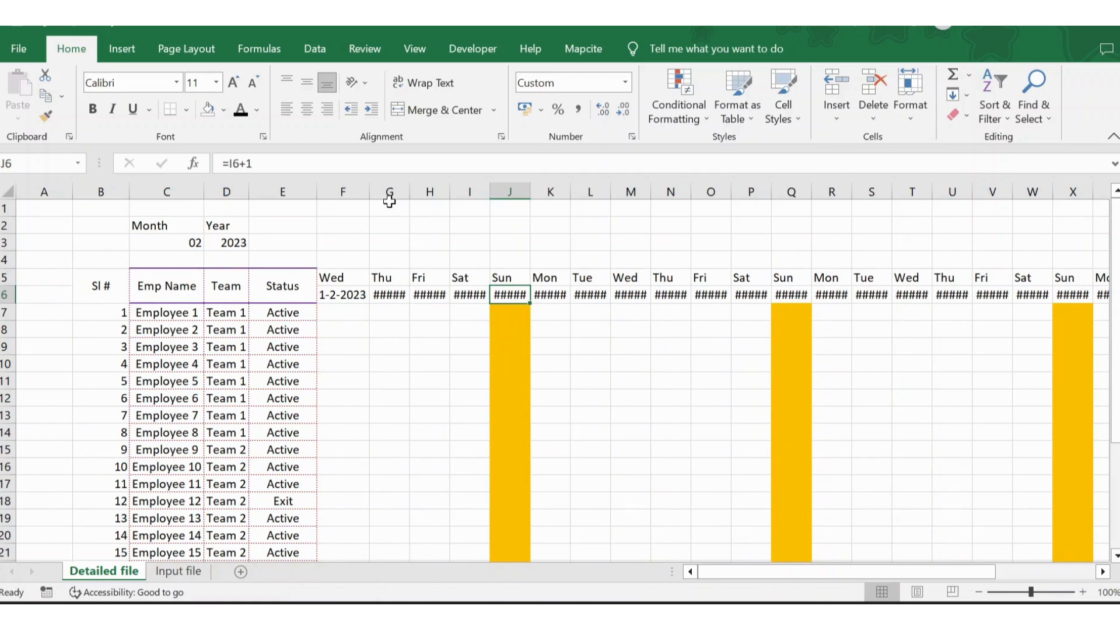
# Autofit the widths of date columns F to AJ so the dates in row 6 display fully
pyautogui.click(349, 187)
pyautogui.moveTo(349, 187); pyautogui.dragTo(1079, 191)
pyautogui.hotkey('shift', 'Left')
pyautogui.hotkey('shift', 'Right')
pyautogui.hotkey('shift', 'Right')
pyautogui.hotkey('shift', 'Right')
pyautogui.hotkey('shift', 'Right')
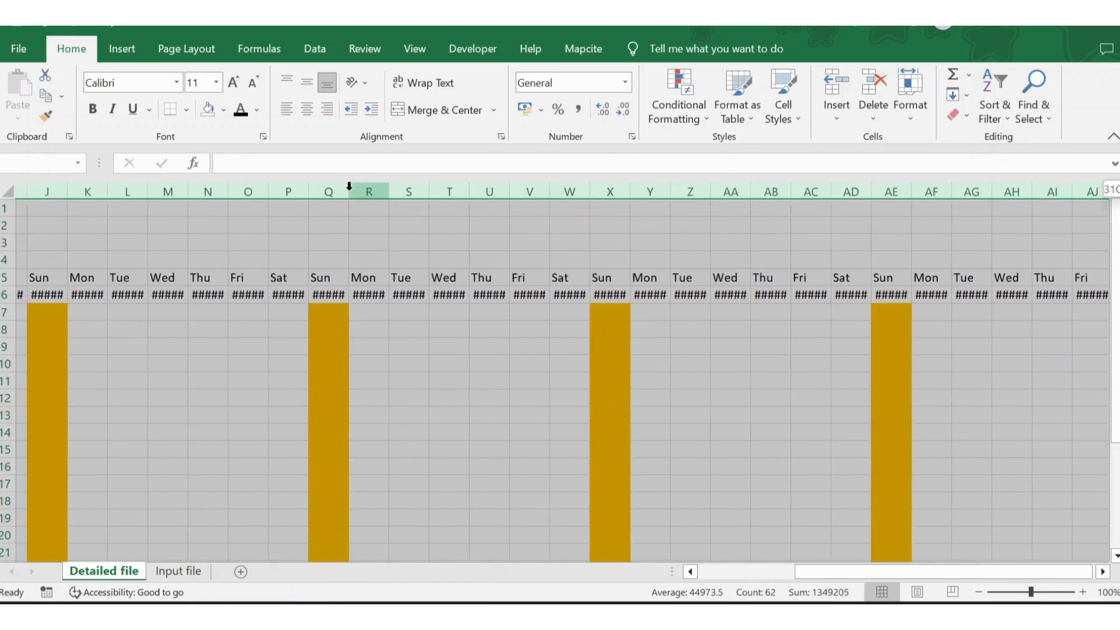
pyautogui.hotkey('shift', 'Left')
pyautogui.hotkey('shift', 'Left')
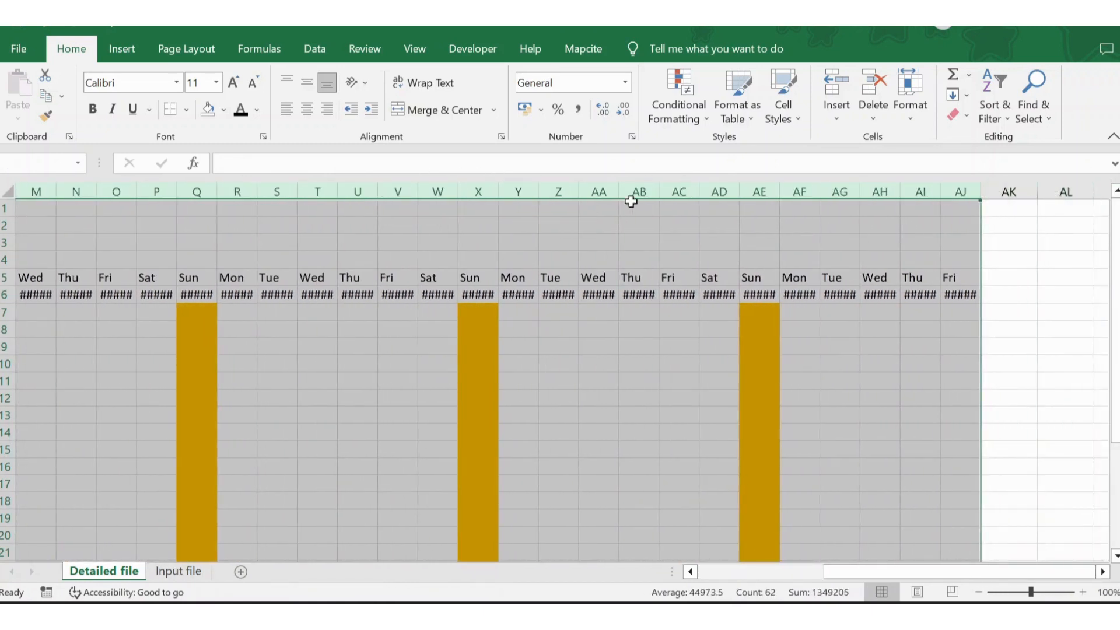
pyautogui.doubleClick(698, 192)
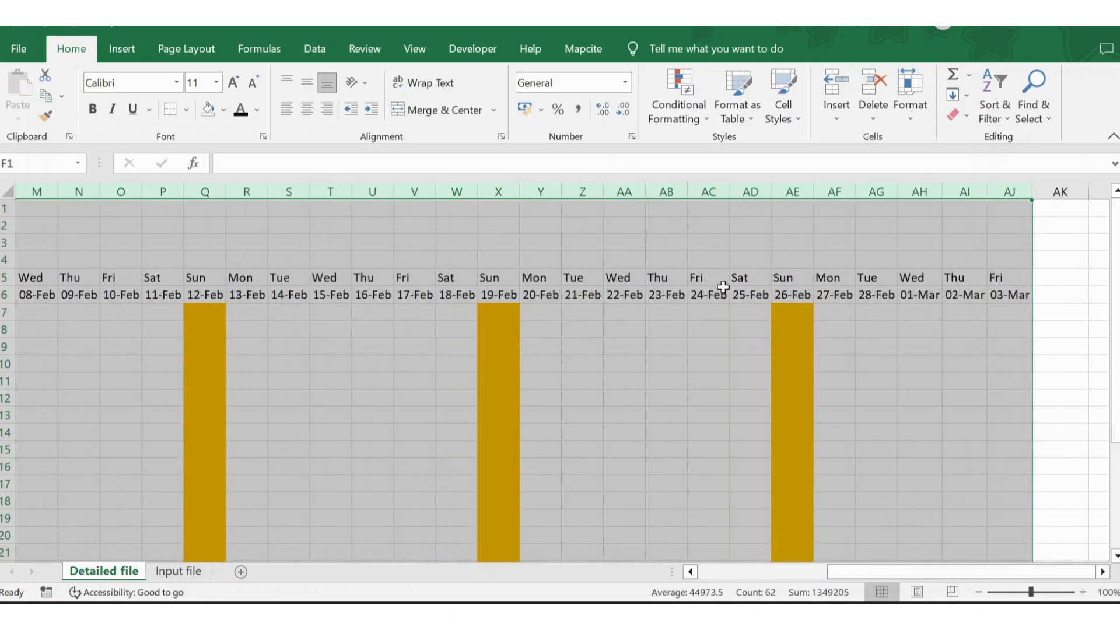
pyautogui.click(703, 307)
pyautogui.press('Up')
pyautogui.press('Home')
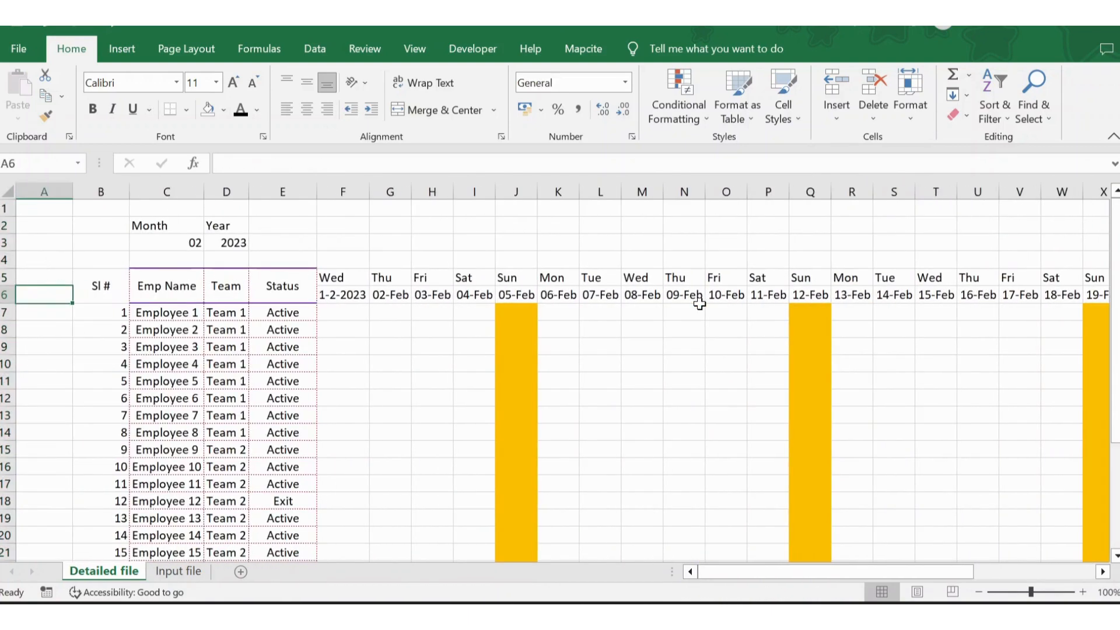
pyautogui.press('Right')
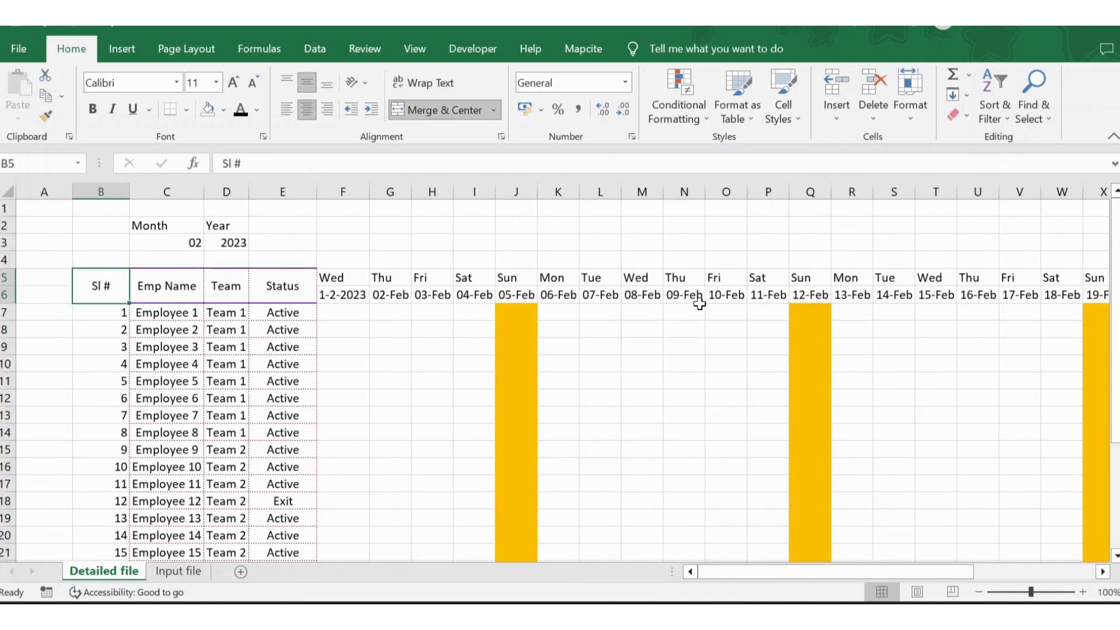
# Set the month in C3 back to 01 and review the date formulas in F6 and G6
pyautogui.click(188, 241)
pyautogui.click(211, 243)
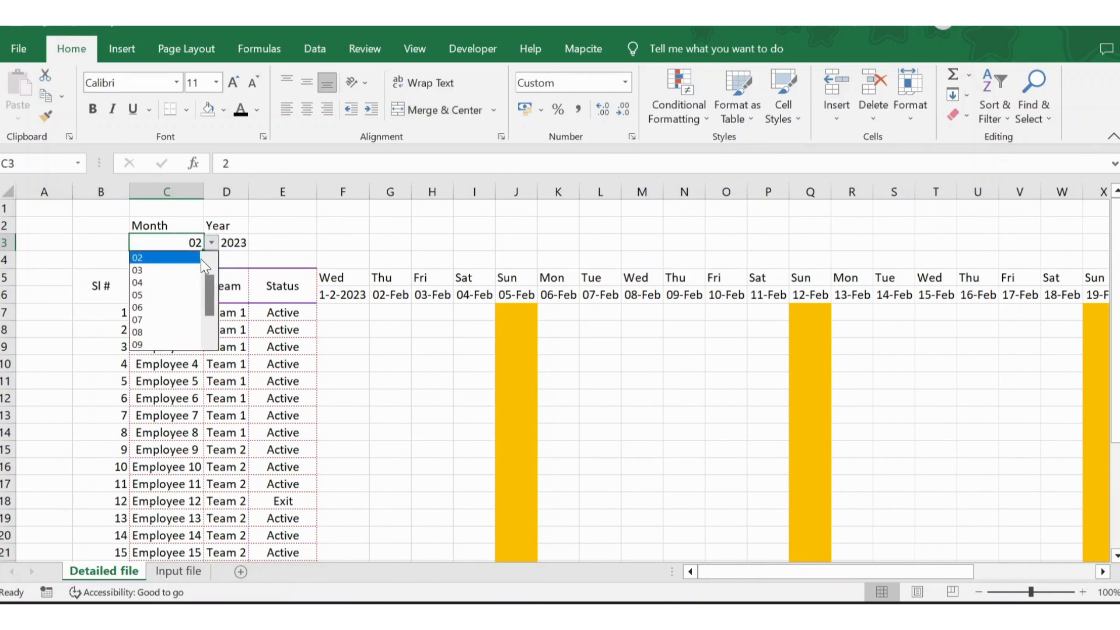
pyautogui.click(204, 259)
pyautogui.click(168, 257)
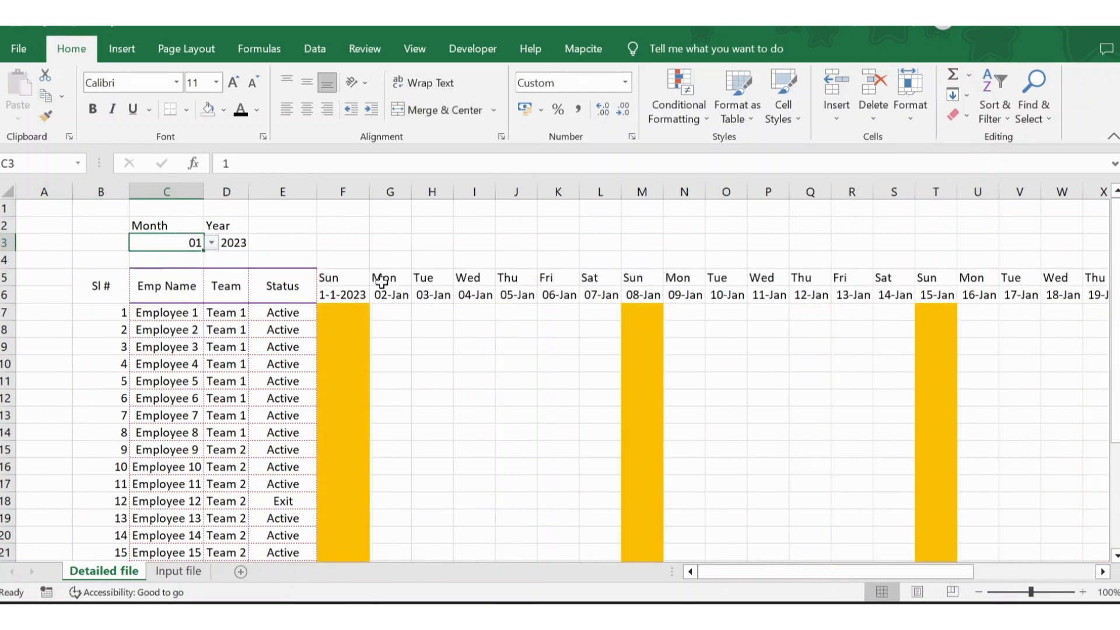
pyautogui.click(444, 325)
pyautogui.click(343, 290)
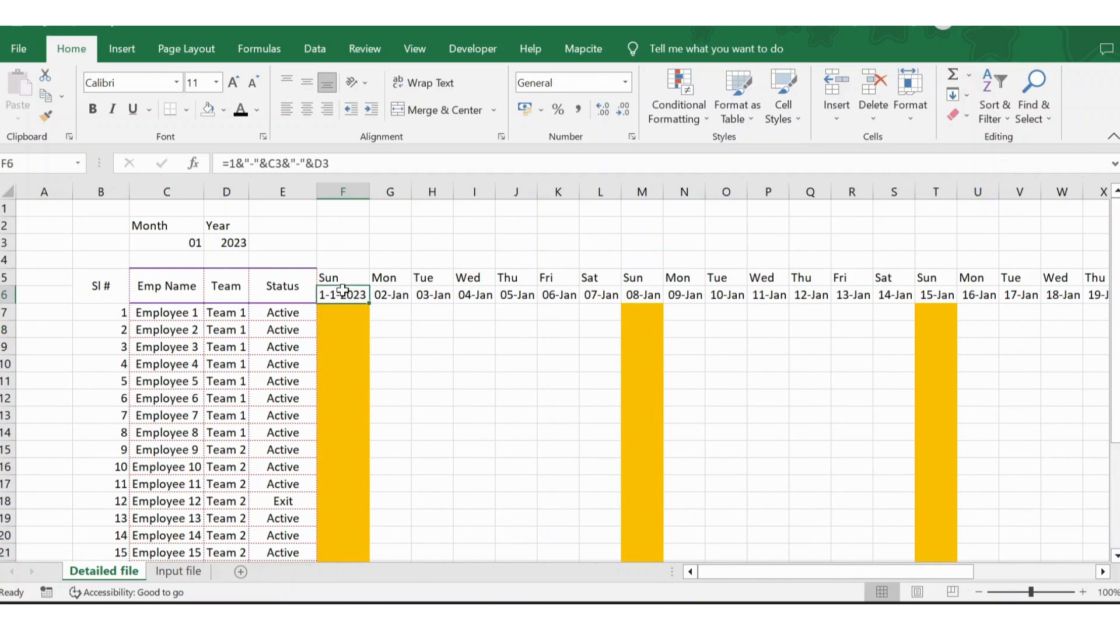
pyautogui.click(392, 295)
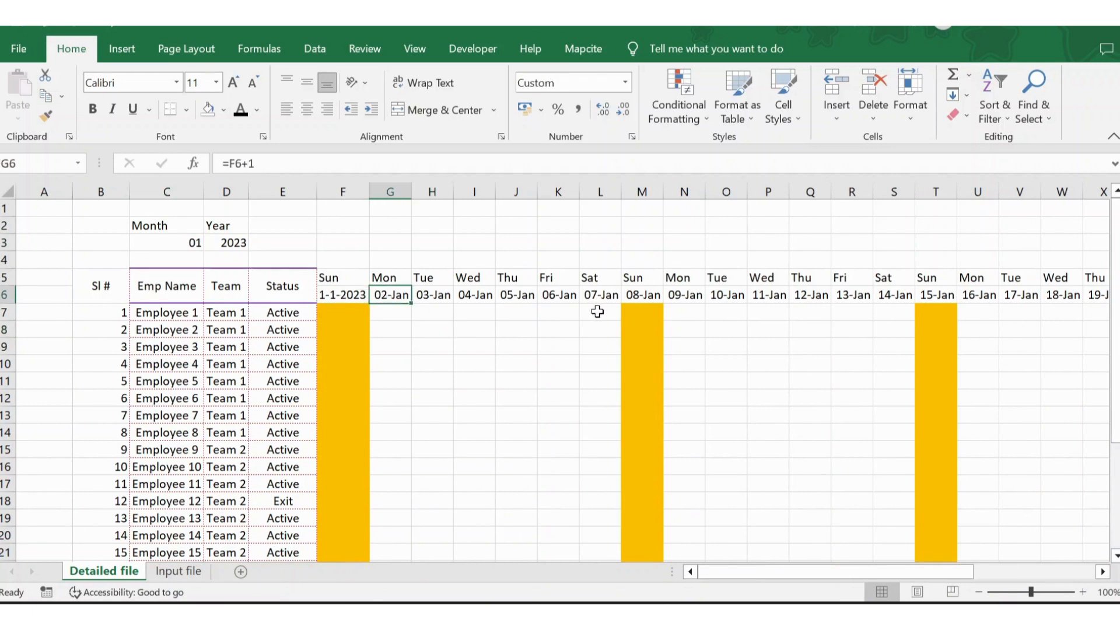
# Start another conditional formatting rule for F7:F30 that uses a formula to determine which cells to format
pyautogui.click(344, 309)
pyautogui.press('Left')
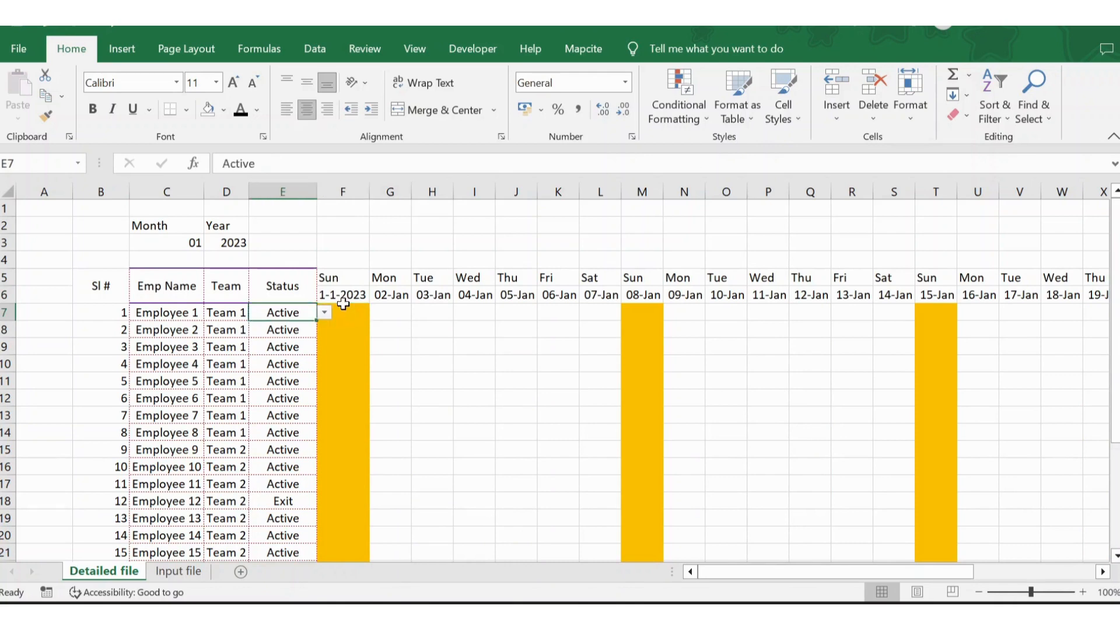
pyautogui.hotkey('ctrl', 'Down')
pyautogui.press('Right')
pyautogui.hotkey('ctrl', 'shift', 'Up')
pyautogui.hotkey('shift', 'Down')
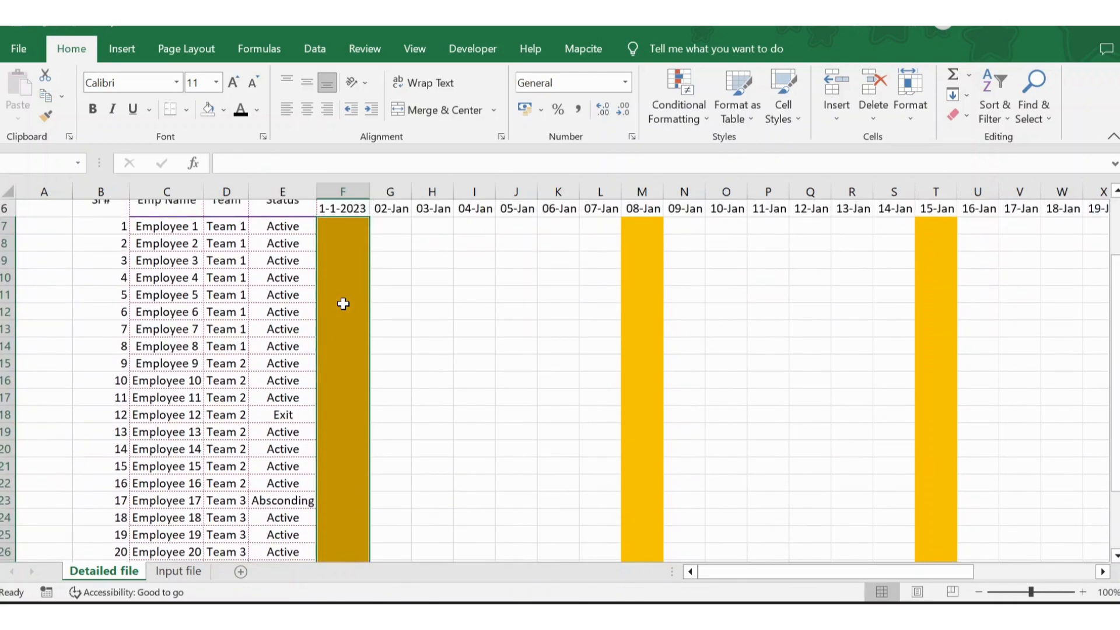
pyautogui.click(676, 117)
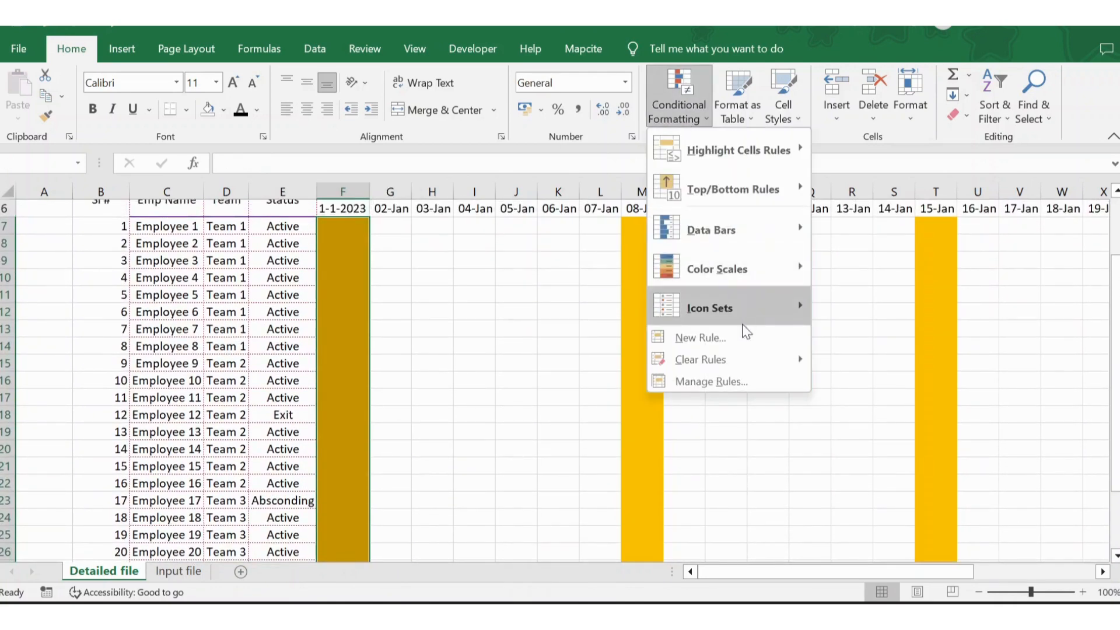
pyautogui.click(719, 338)
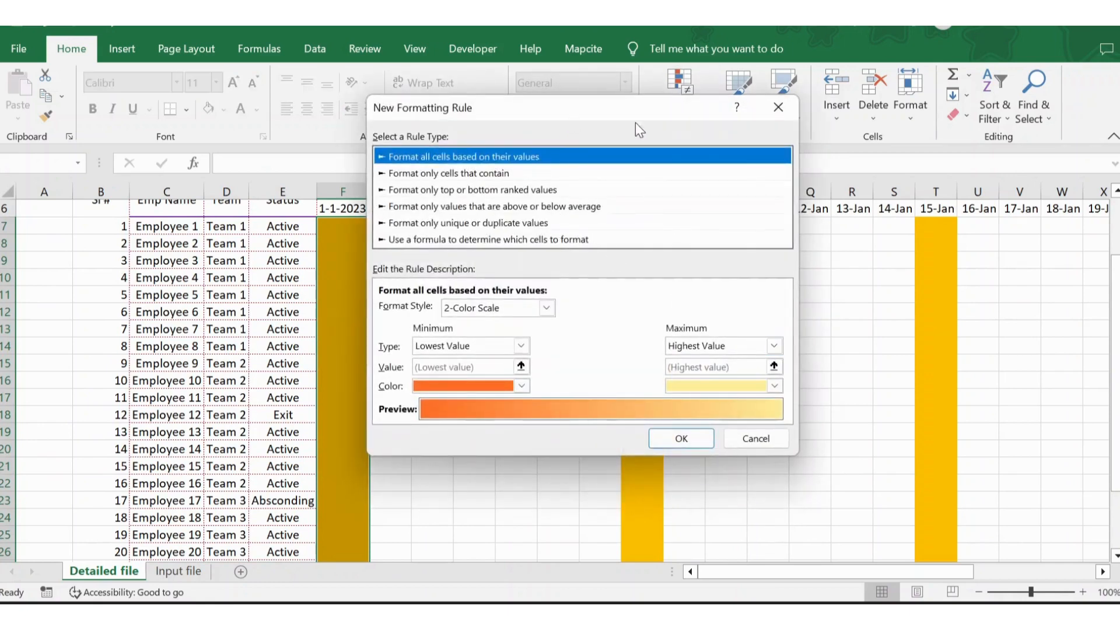
pyautogui.click(511, 242)
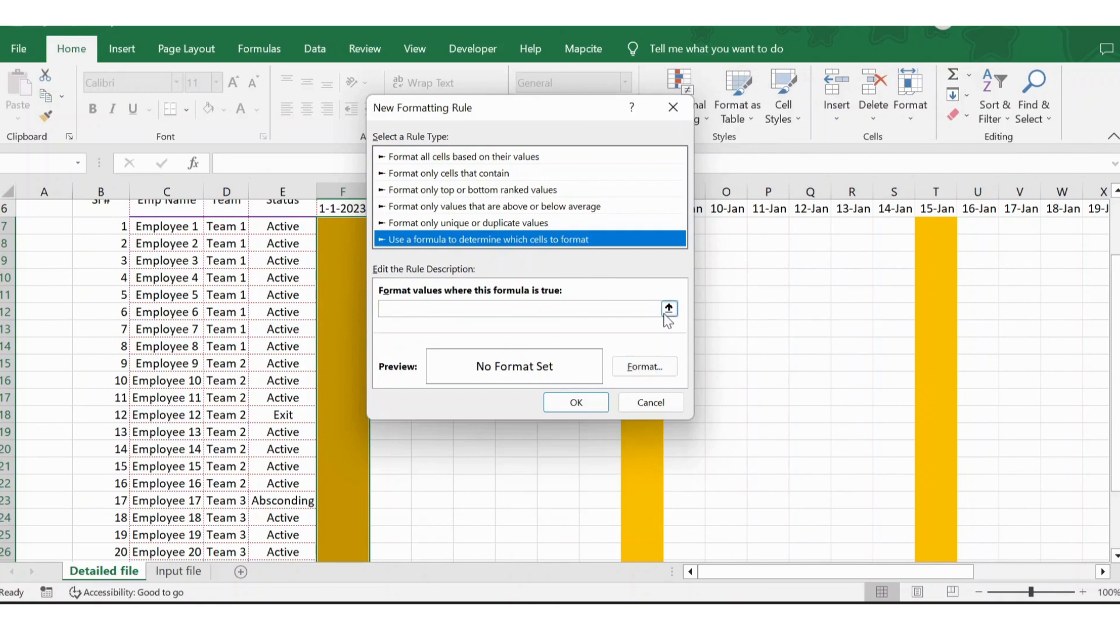
# Enter =F$5="Sat" as the rule's formula, with a relative column and an absolute row
pyautogui.click(628, 309)
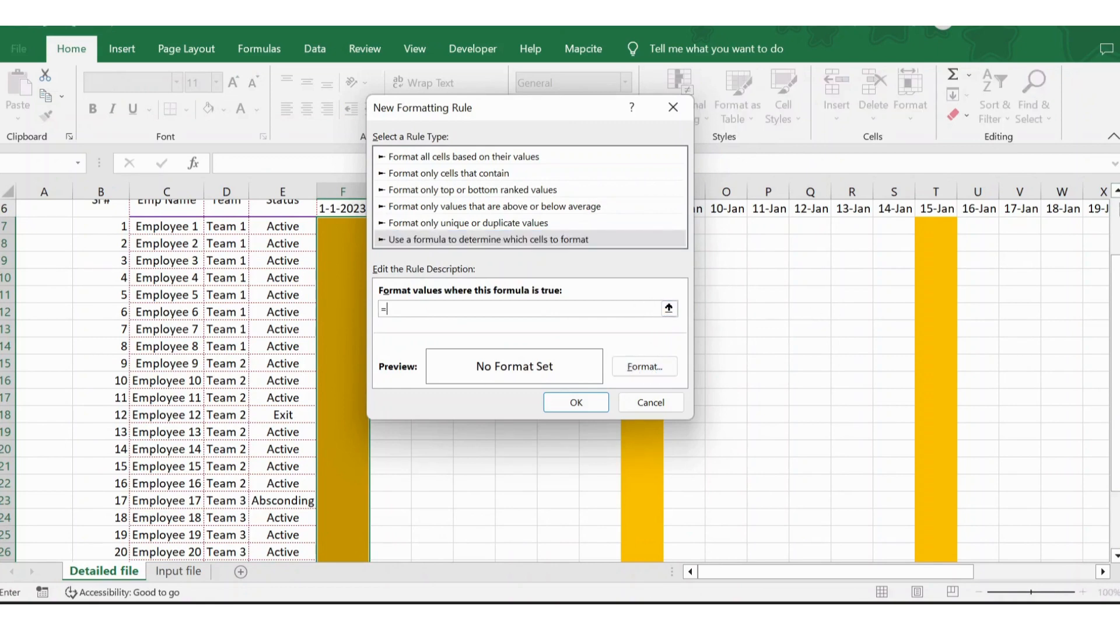
pyautogui.scroll(2, 331, 272)
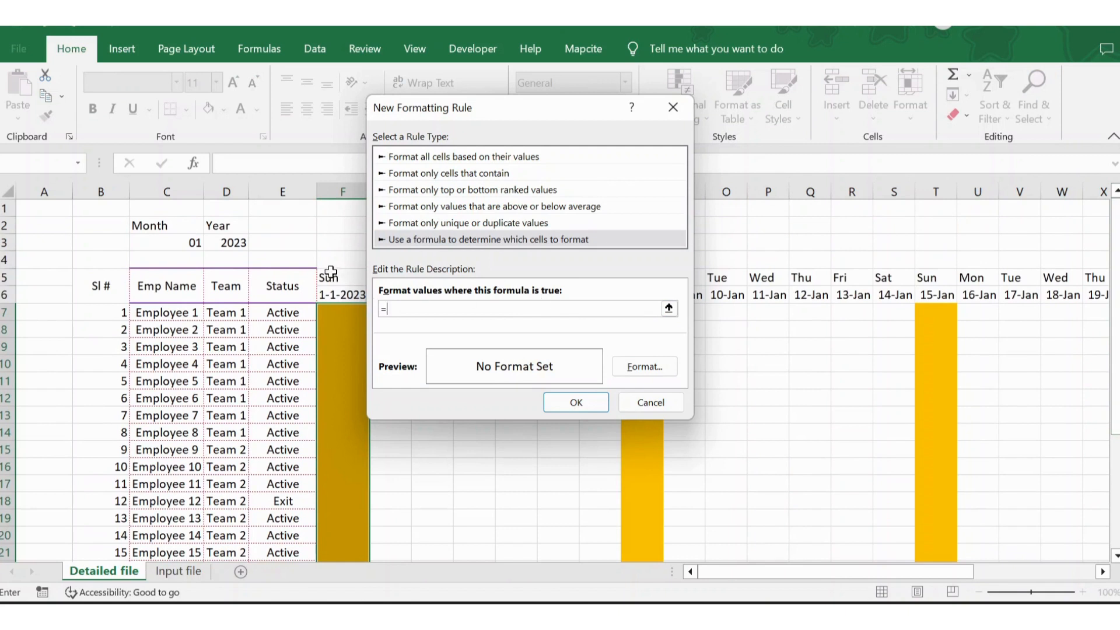
pyautogui.click(330, 272)
pyautogui.write('="Sat')
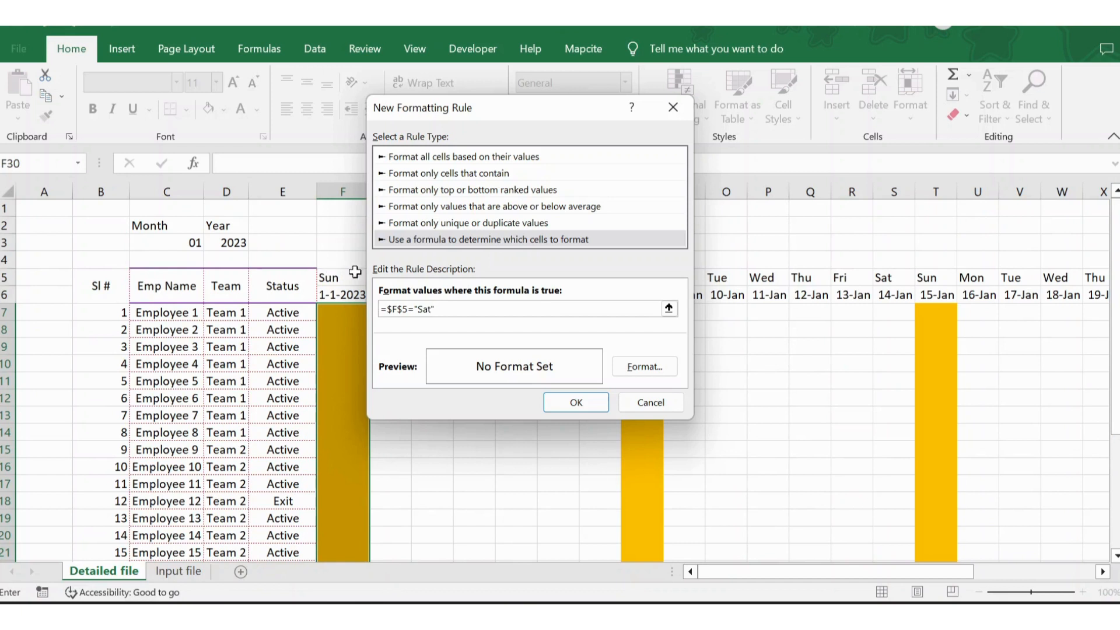
pyautogui.click(392, 312)
pyautogui.press('BackSpace')
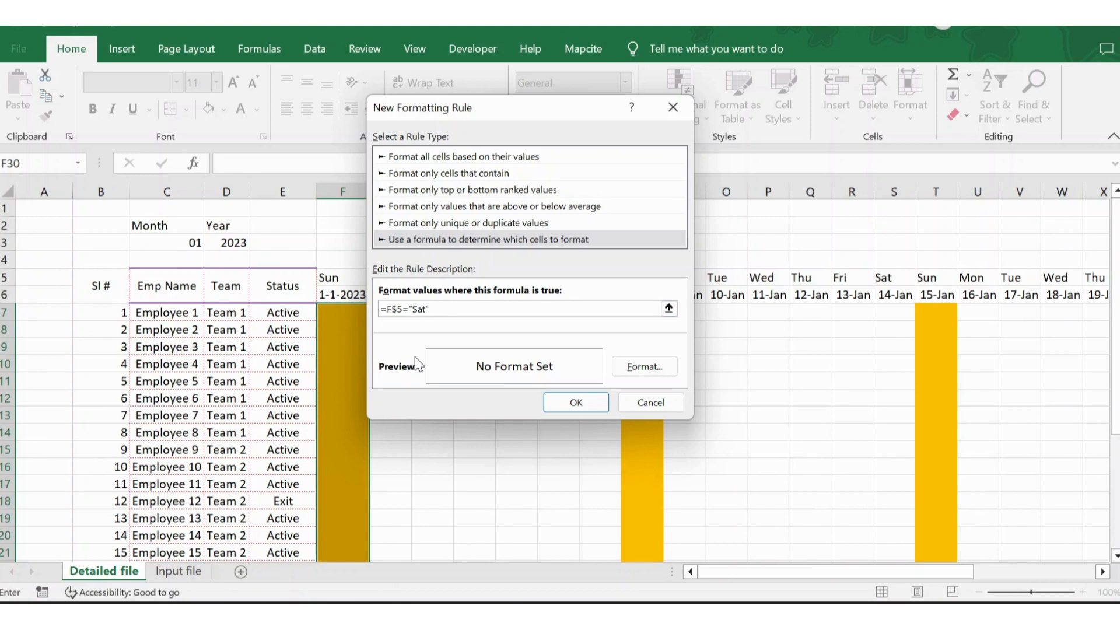
# Give the Saturday rule an orange fill and apply it to F7:F30
pyautogui.click(644, 366)
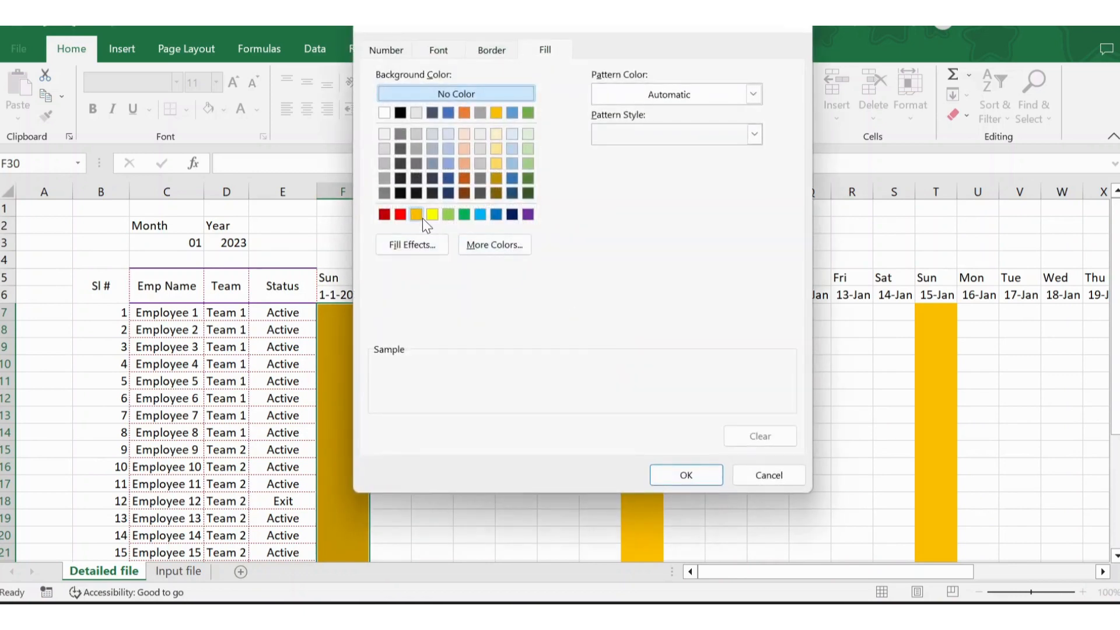
pyautogui.click(417, 215)
pyautogui.click(682, 477)
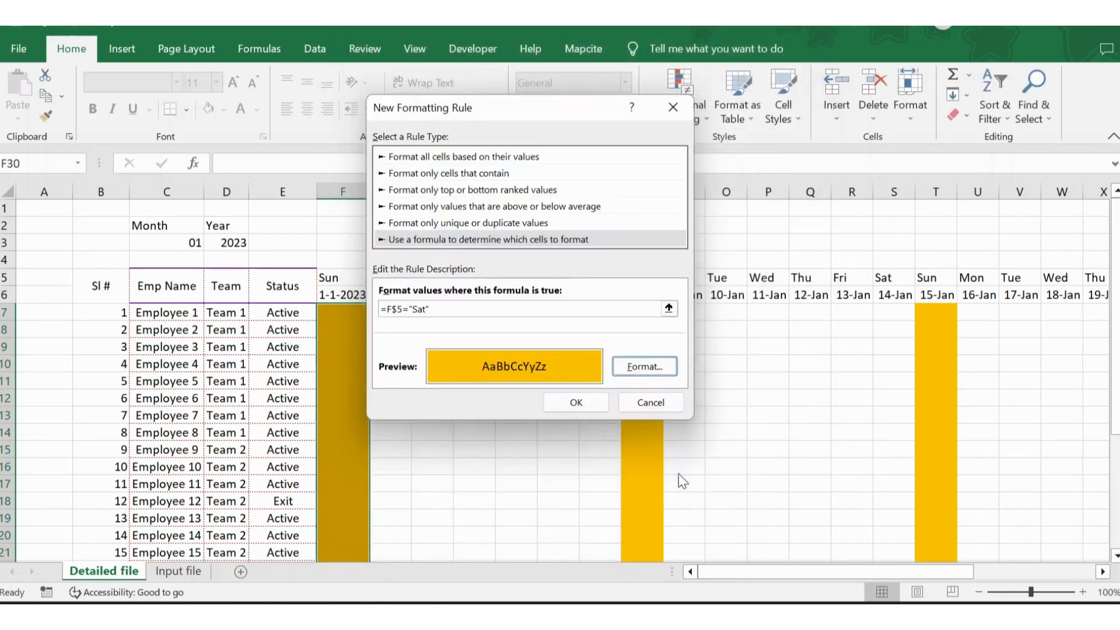
pyautogui.click(576, 404)
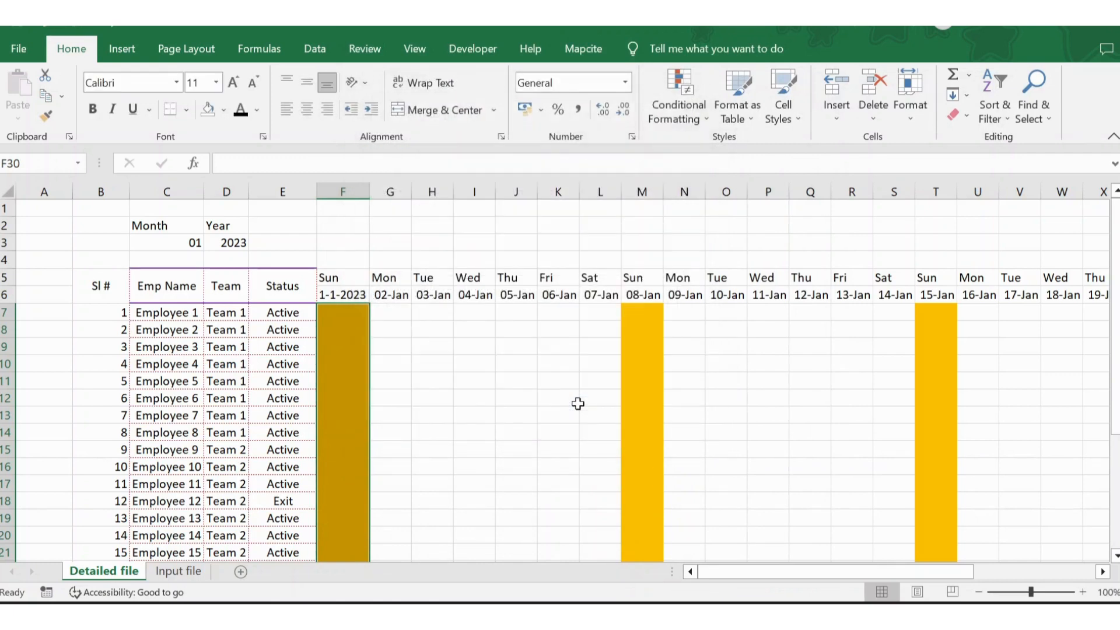
# Copy F7:F30 and paste it onto G7:AJ30 to extend the Saturday highlighting across all date columns
pyautogui.hotkey('ctrl', 'c')
pyautogui.press('Down')
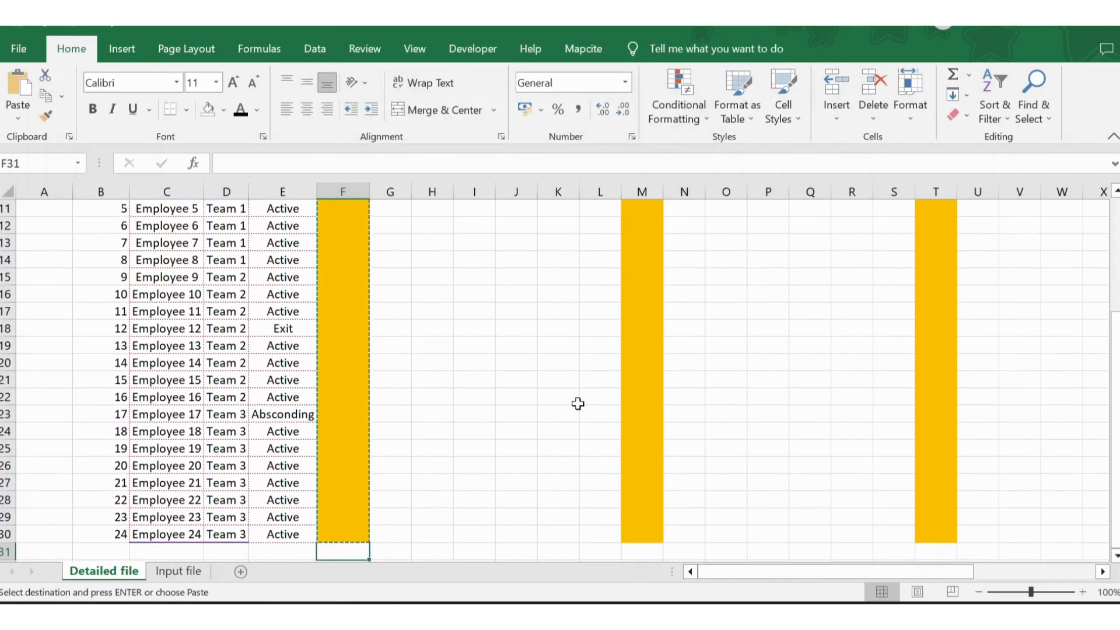
pyautogui.press('Up')
pyautogui.press('Right')
pyautogui.hotkey('shift', 'Up')
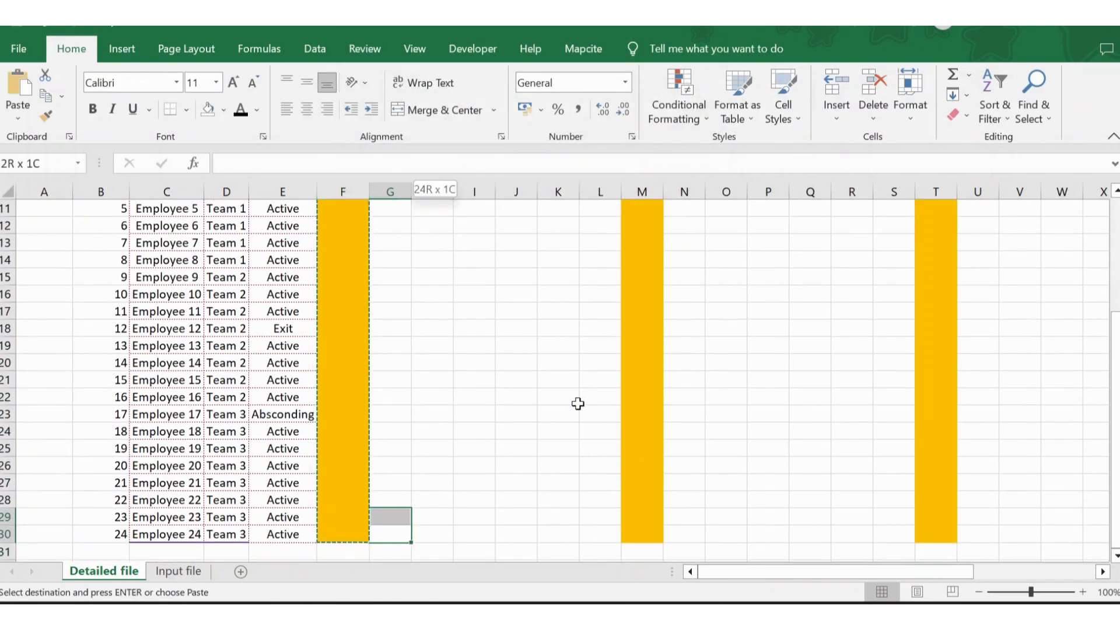
pyautogui.hotkey('shift', 'Up')
pyautogui.hotkey('shift', 'Up')
pyautogui.hotkey('shift', 'Up')
pyautogui.hotkey('shift', 'Up')
pyautogui.hotkey('shift', 'Up')
pyautogui.hotkey('shift', 'Up')
pyautogui.hotkey('shift', 'Up')
pyautogui.hotkey('shift', 'Up')
pyautogui.hotkey('shift', 'Up')
pyautogui.hotkey('shift', 'Up')
pyautogui.hotkey('shift', 'Up')
pyautogui.hotkey('shift', 'Up')
pyautogui.hotkey('shift', 'Up')
pyautogui.hotkey('shift', 'Up')
pyautogui.hotkey('shift', 'Up')
pyautogui.hotkey('shift', 'Up')
pyautogui.hotkey('shift', 'Up')
pyautogui.hotkey('shift', 'Up')
pyautogui.hotkey('shift', 'Up')
pyautogui.hotkey('shift', 'Up')
pyautogui.hotkey('shift', 'Right')
pyautogui.hotkey('shift', 'Right')
pyautogui.hotkey('shift', 'Right')
pyautogui.hotkey('shift', 'Right')
pyautogui.hotkey('shift', 'Right')
pyautogui.hotkey('shift', 'Right')
pyautogui.hotkey('shift', 'Right')
pyautogui.hotkey('shift', 'Right')
pyautogui.hotkey('shift', 'Right')
pyautogui.hotkey('shift', 'Right')
pyautogui.hotkey('shift', 'Right')
pyautogui.hotkey('shift', 'Right')
pyautogui.hotkey('shift', 'Right')
pyautogui.hotkey('shift', 'Right')
pyautogui.hotkey('shift', 'Right')
pyautogui.hotkey('shift', 'Right')
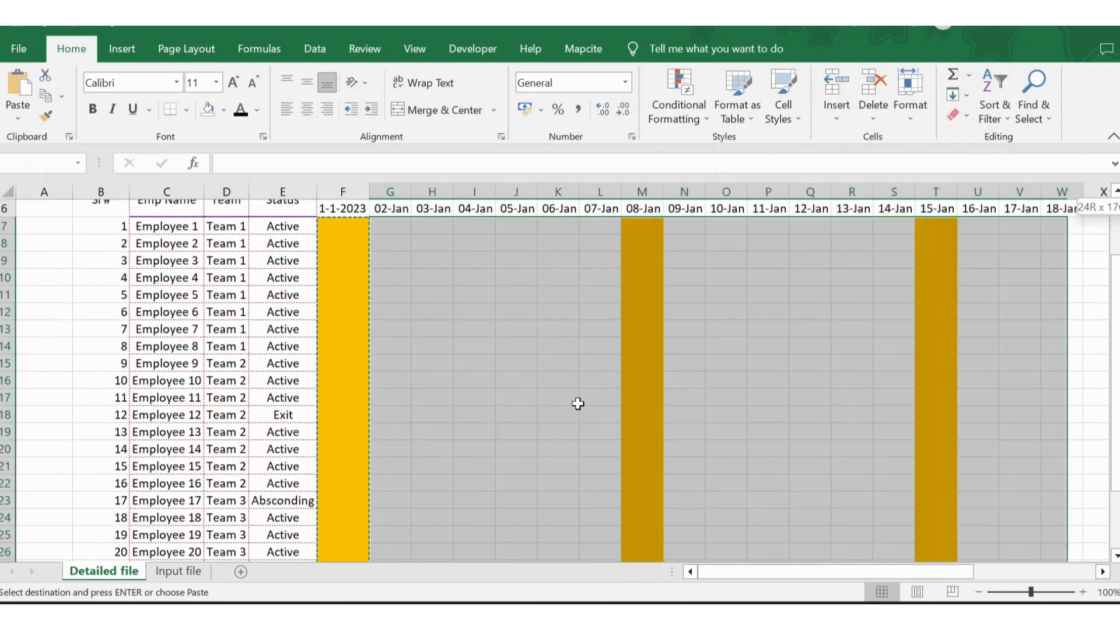
pyautogui.hotkey('shift', 'Right')
pyautogui.hotkey('shift', 'Right')
pyautogui.hotkey('shift', 'Right')
pyautogui.hotkey('shift', 'Right')
pyautogui.hotkey('shift', 'Right')
pyautogui.hotkey('shift', 'Right')
pyautogui.hotkey('shift', 'Right')
pyautogui.hotkey('shift', 'Right')
pyautogui.hotkey('shift', 'Right')
pyautogui.hotkey('shift', 'Right')
pyautogui.hotkey('shift', 'Right')
pyautogui.hotkey('shift', 'Right')
pyautogui.hotkey('shift', 'Right')
pyautogui.hotkey('shift', 'Right')
pyautogui.hotkey('shift', 'Left')
pyautogui.hotkey('shift', 'Left')
pyautogui.hotkey('shift', 'Right')
pyautogui.hotkey('shift', 'Right')
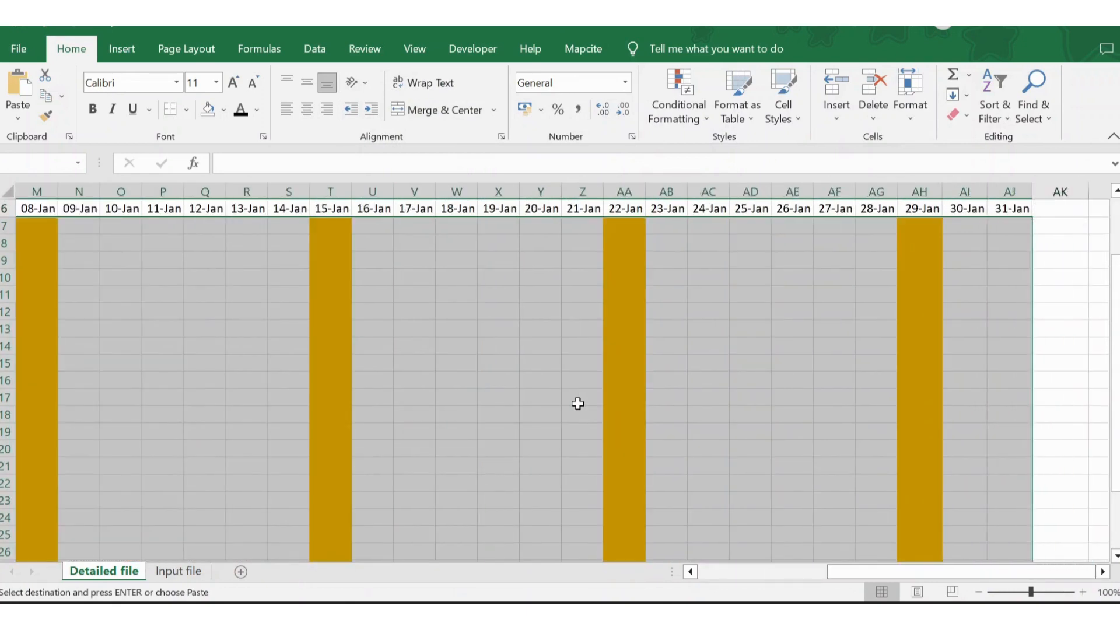
pyautogui.press('Return')
# Check the highlighted Saturday and Sunday columns against the weekday and date headers in rows 5 and 6
pyautogui.press('Left')
pyautogui.hotkey('ctrl', 'Up')
pyautogui.press('Up')
pyautogui.press('Up')
pyautogui.press('Up')
pyautogui.press('Up')
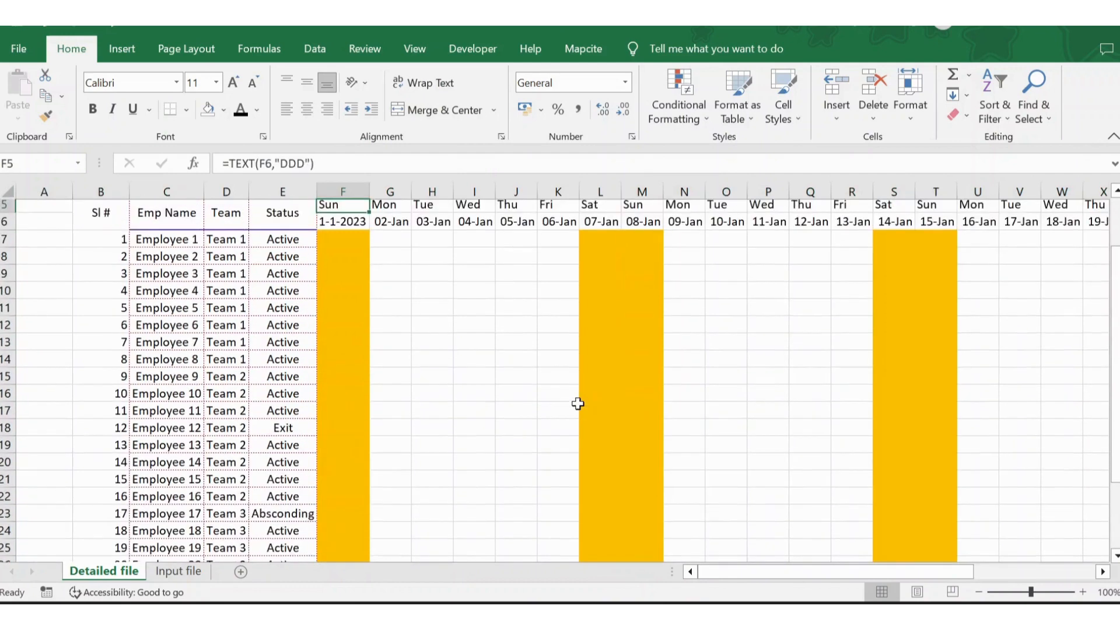
pyautogui.press('Down')
pyautogui.press('Down')
pyautogui.press('Down')
pyautogui.press('Down')
pyautogui.press('Right')
pyautogui.press('Right')
pyautogui.press('Right')
pyautogui.press('Right')
pyautogui.press('Right')
pyautogui.press('Right')
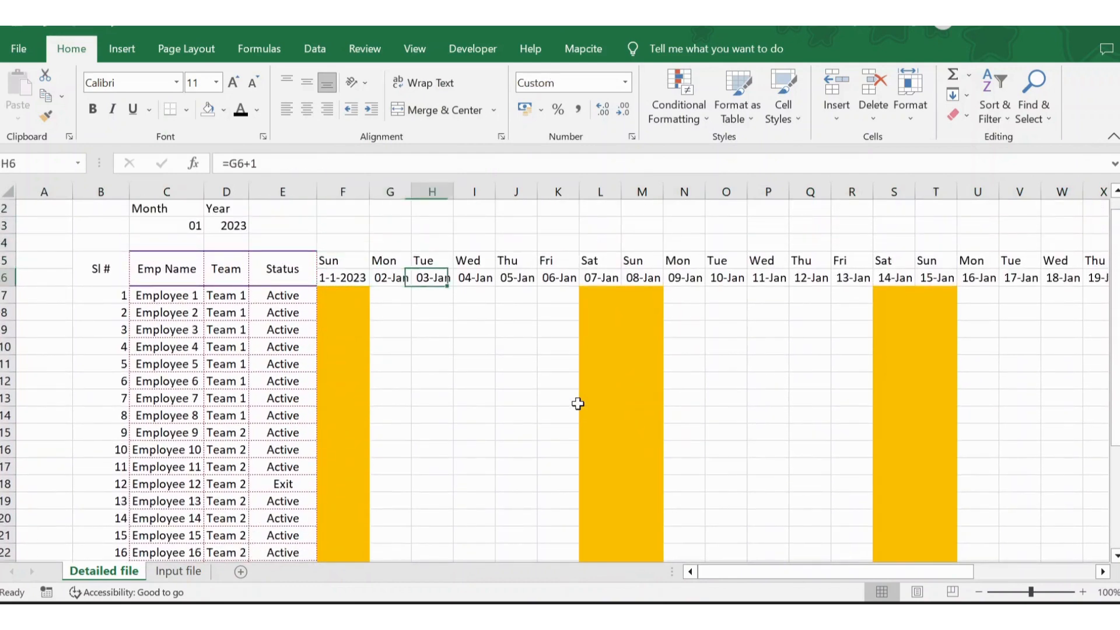
pyautogui.press('Down')
pyautogui.press('Right')
pyautogui.press('Right')
pyautogui.press('Right')
pyautogui.press('Right')
pyautogui.press('Right')
pyautogui.press('Right')
pyautogui.press('Right')
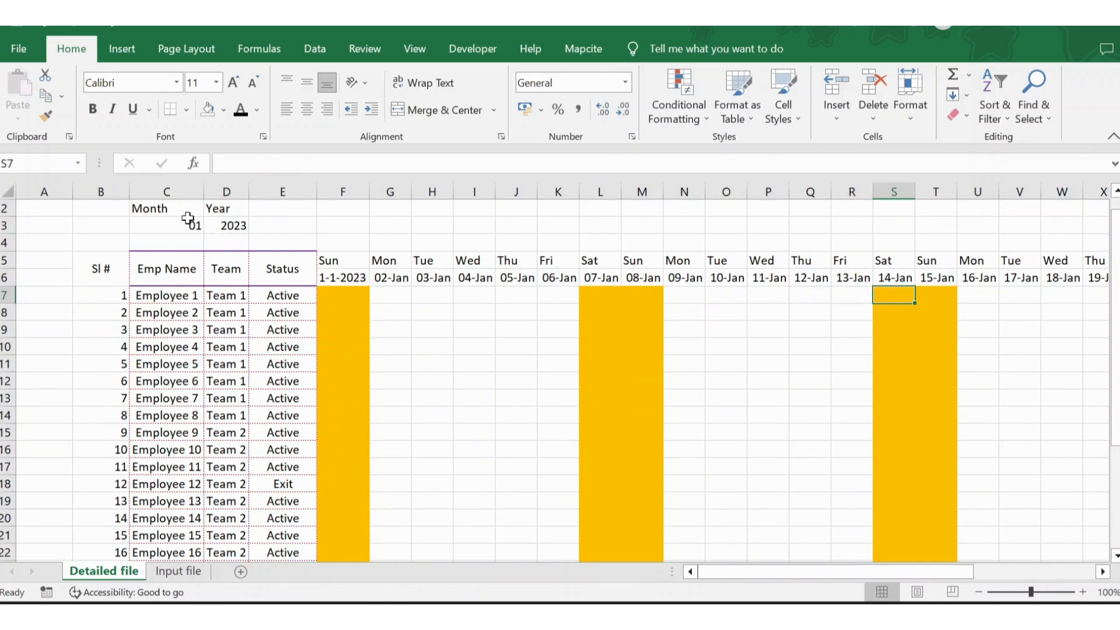
# Set the month in C3 to 02 and check the first date columns in row 7
pyautogui.click(182, 219)
pyautogui.click(211, 225)
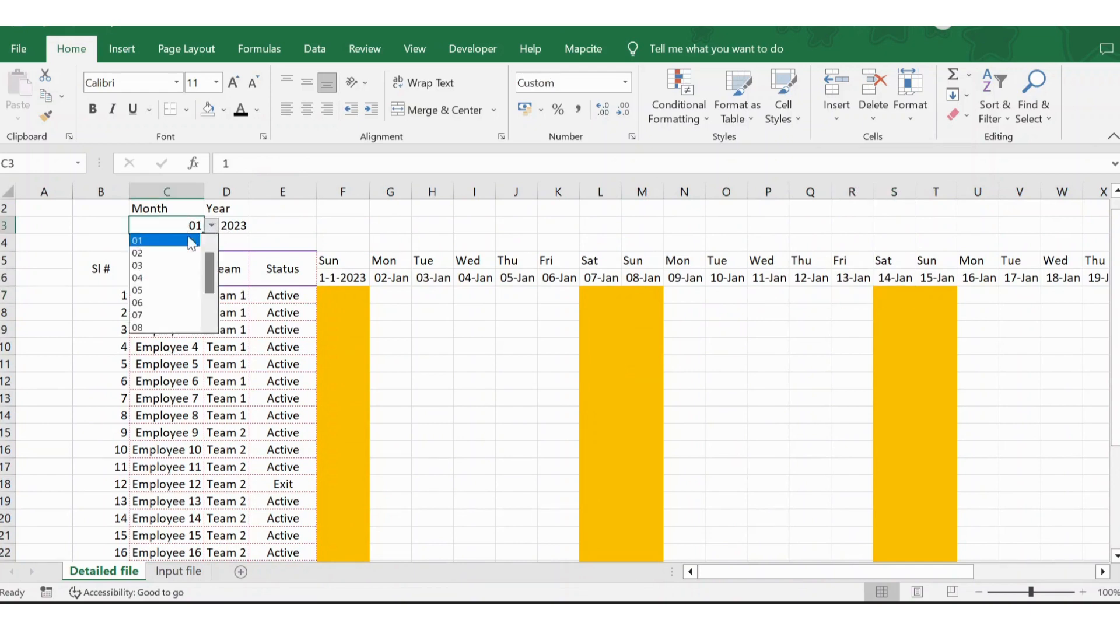
pyautogui.click(153, 256)
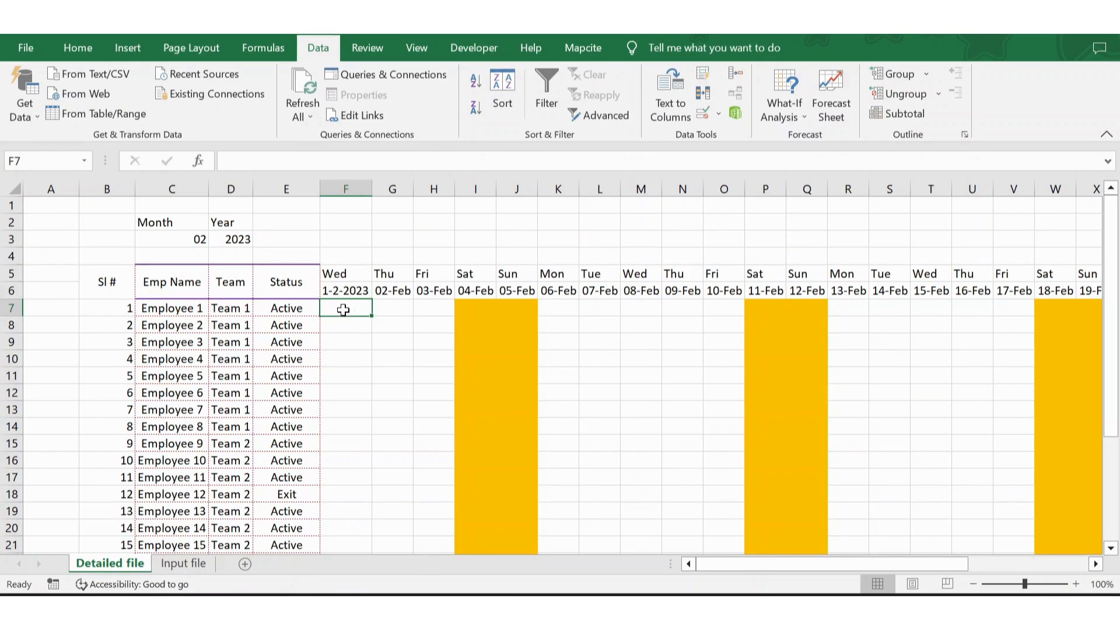
pyautogui.click(390, 308)
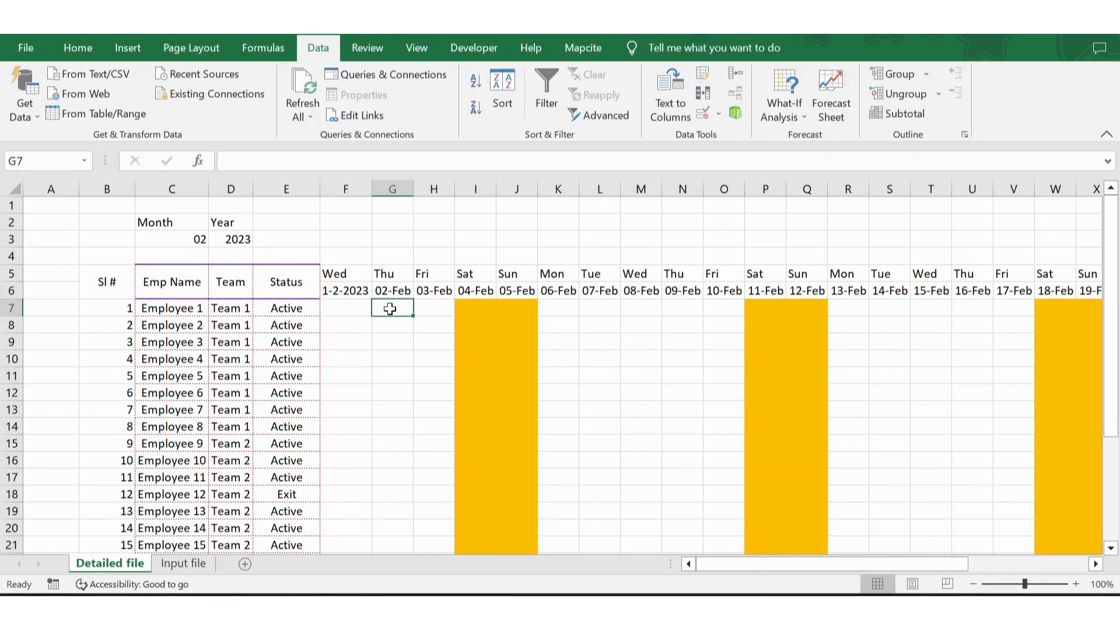
pyautogui.click(420, 306)
# In the completed tracker's Detailed file sheet, review the codes offered in F8's drop-down list without changing the cell
pyautogui.click(335, 295)
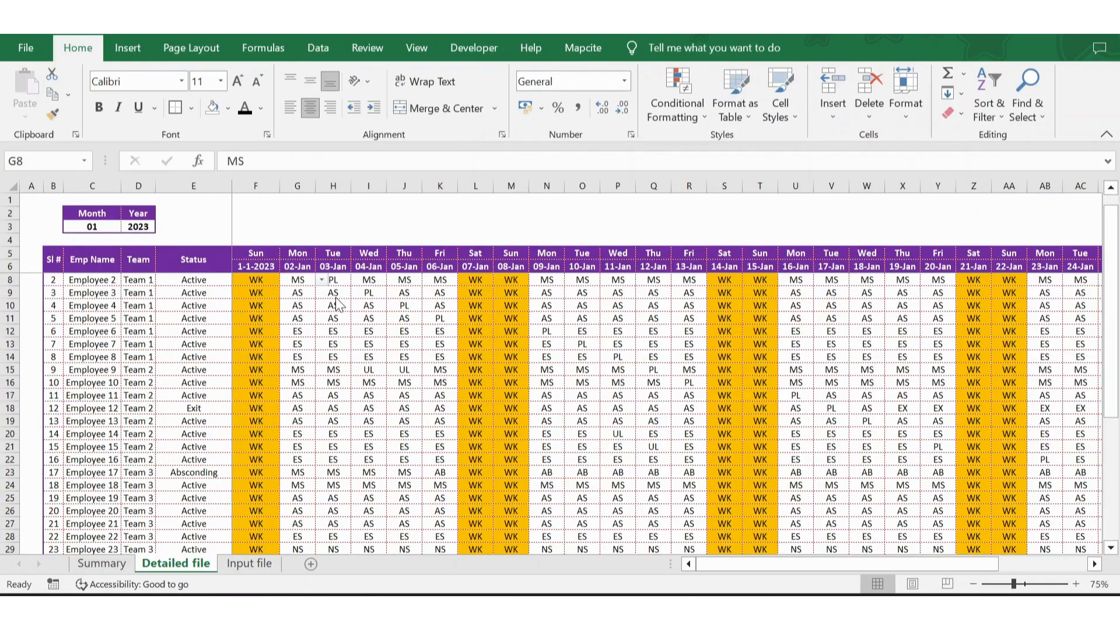
pyautogui.press('Left')
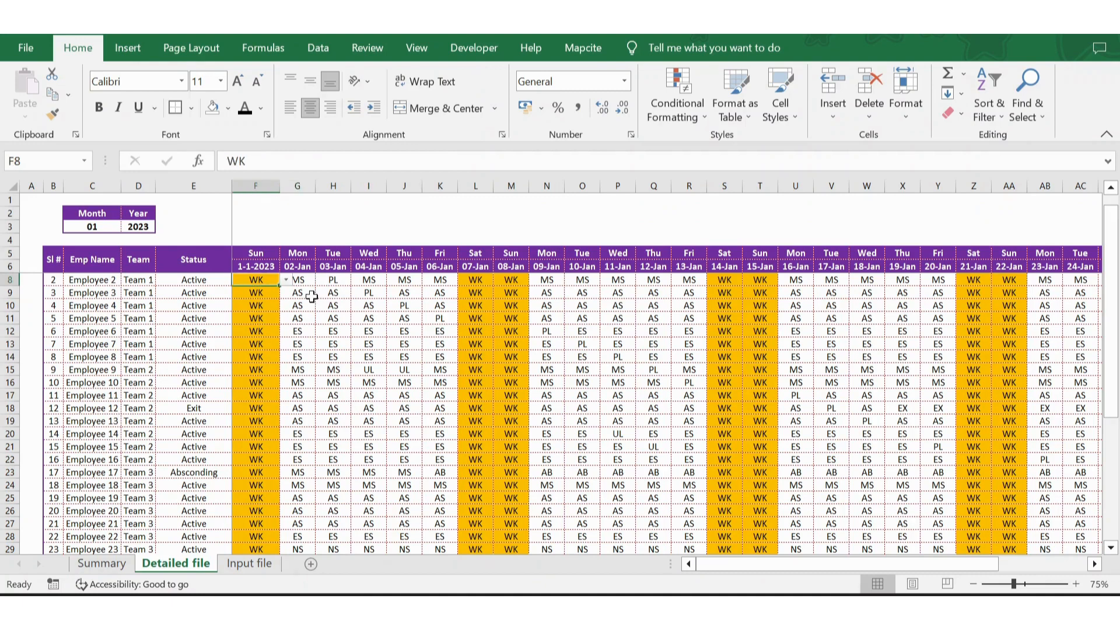
pyautogui.hotkey('alt', 'Down')
pyautogui.press('Up')
pyautogui.press('Up')
pyautogui.press('Up')
pyautogui.press('Up')
pyautogui.press('Up')
pyautogui.press('Up')
pyautogui.press('Up')
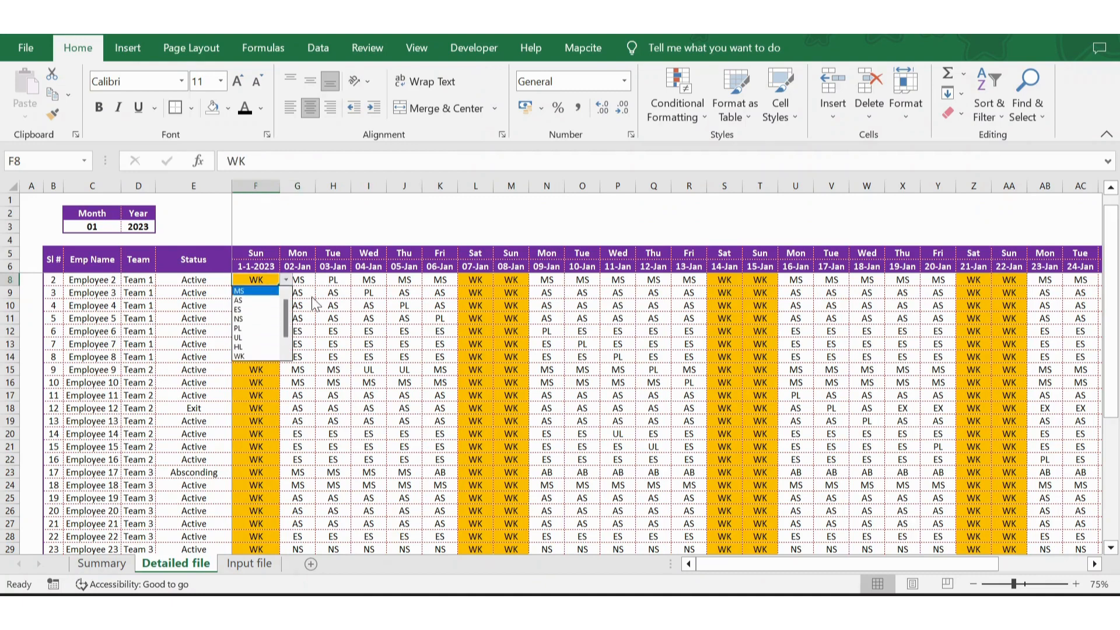
pyautogui.press('Down')
pyautogui.press('Down')
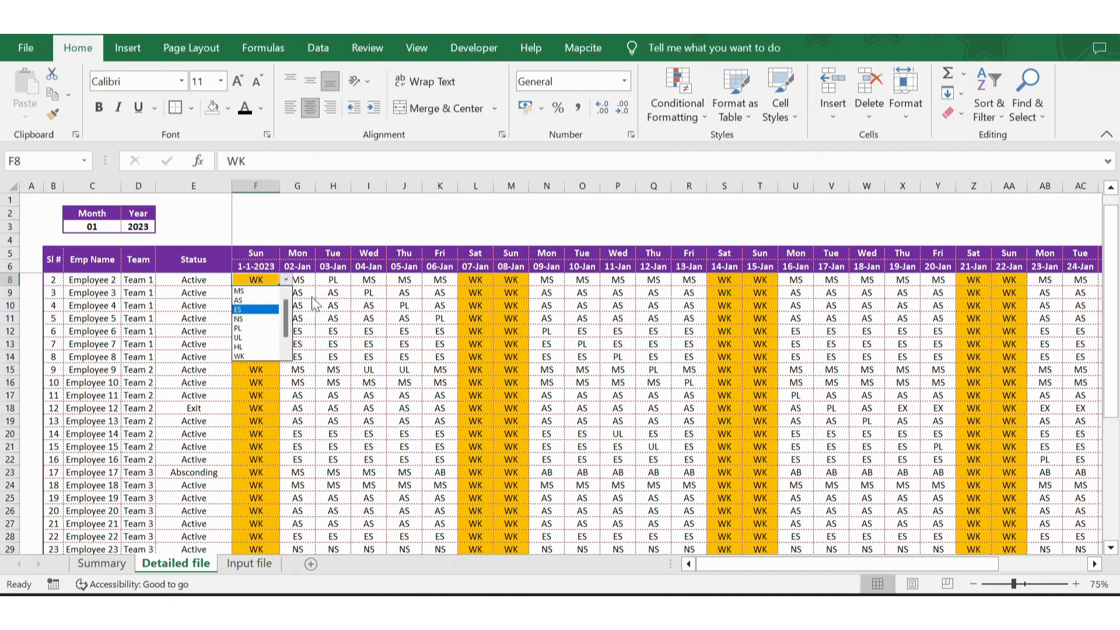
pyautogui.press('Down')
pyautogui.press('Down')
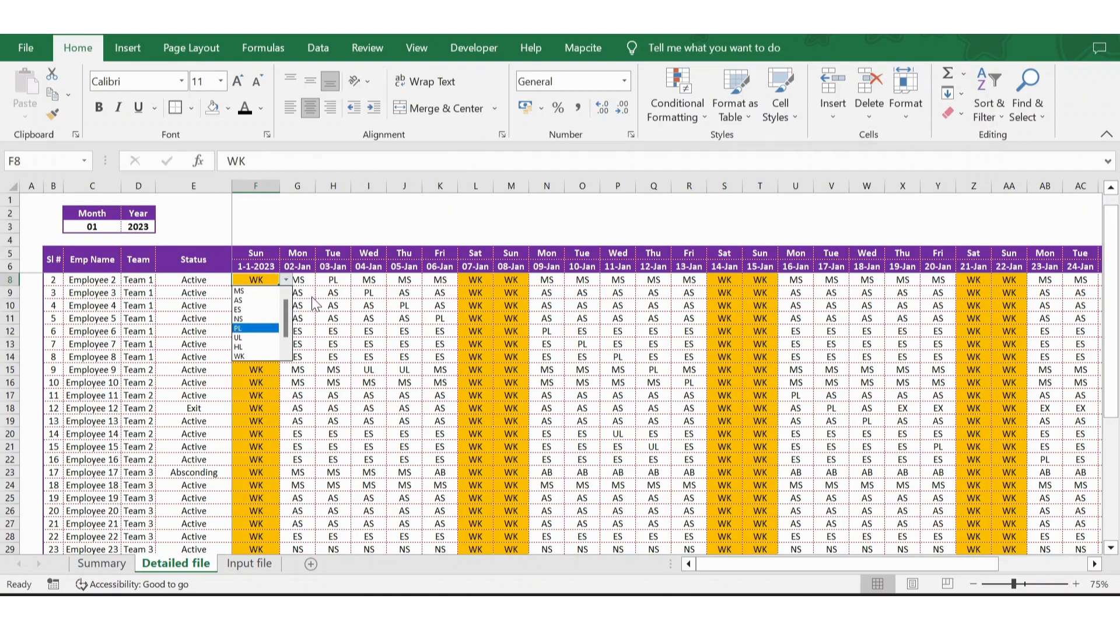
pyautogui.press('Down')
pyautogui.press('Escape')
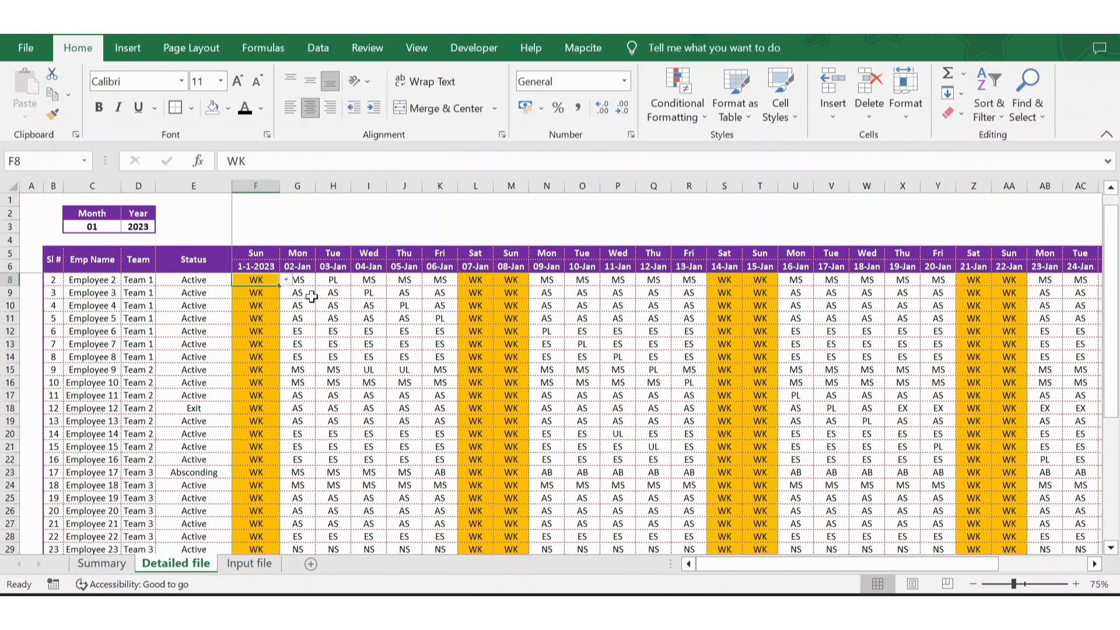
# Examine the four shift names on the Input file sheet together with their timings and short codes
pyautogui.click(246, 562)
pyautogui.click(330, 236)
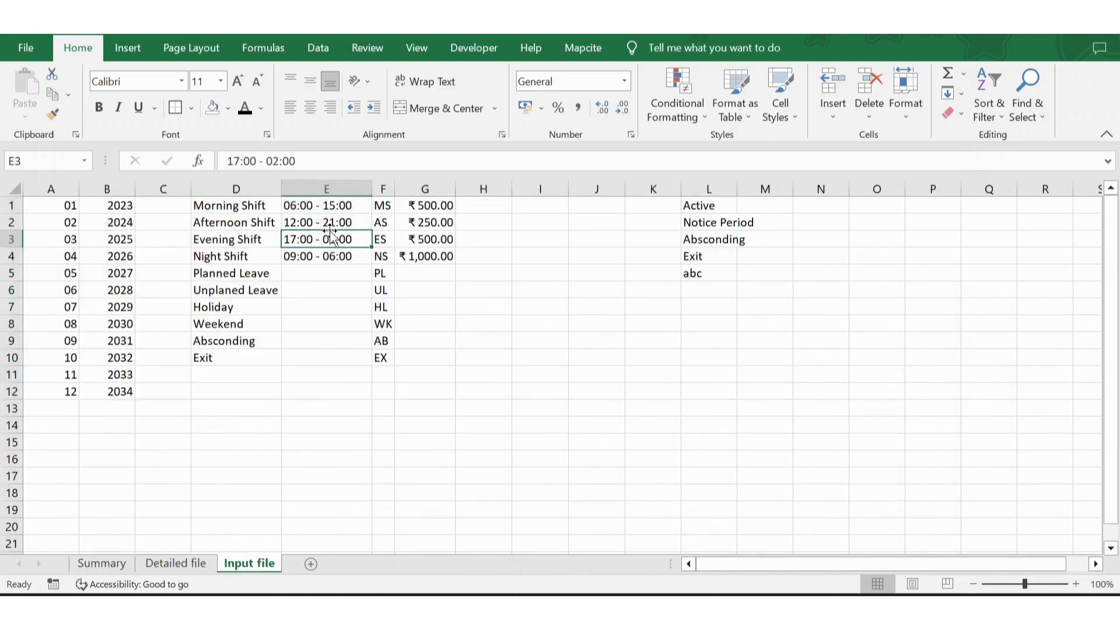
pyautogui.press('Left')
pyautogui.press('Up')
pyautogui.press('Up')
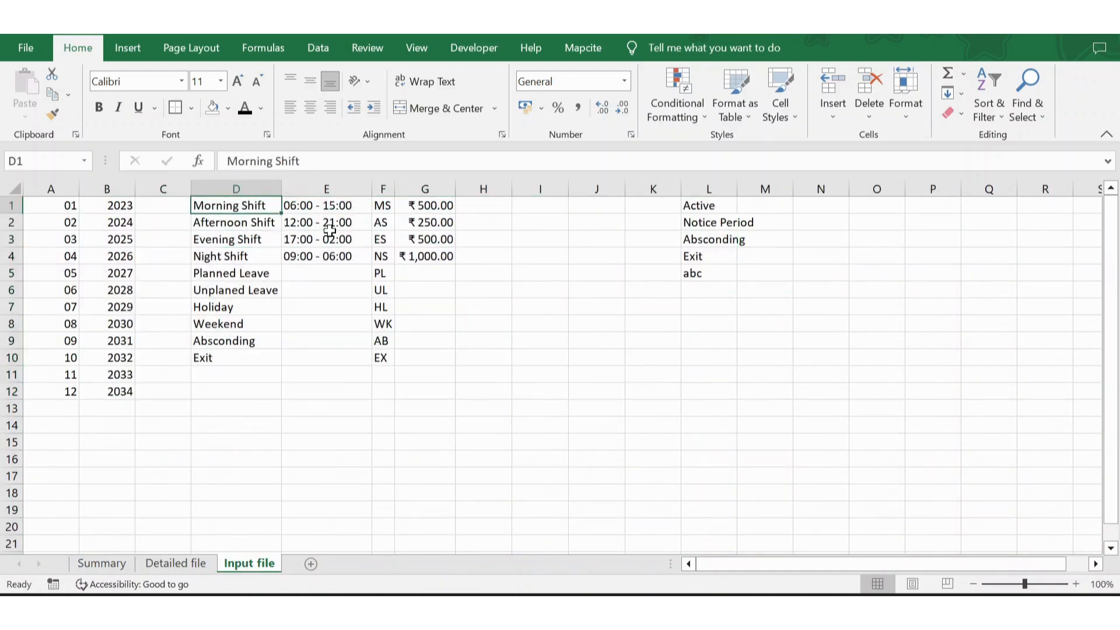
pyautogui.press('Down')
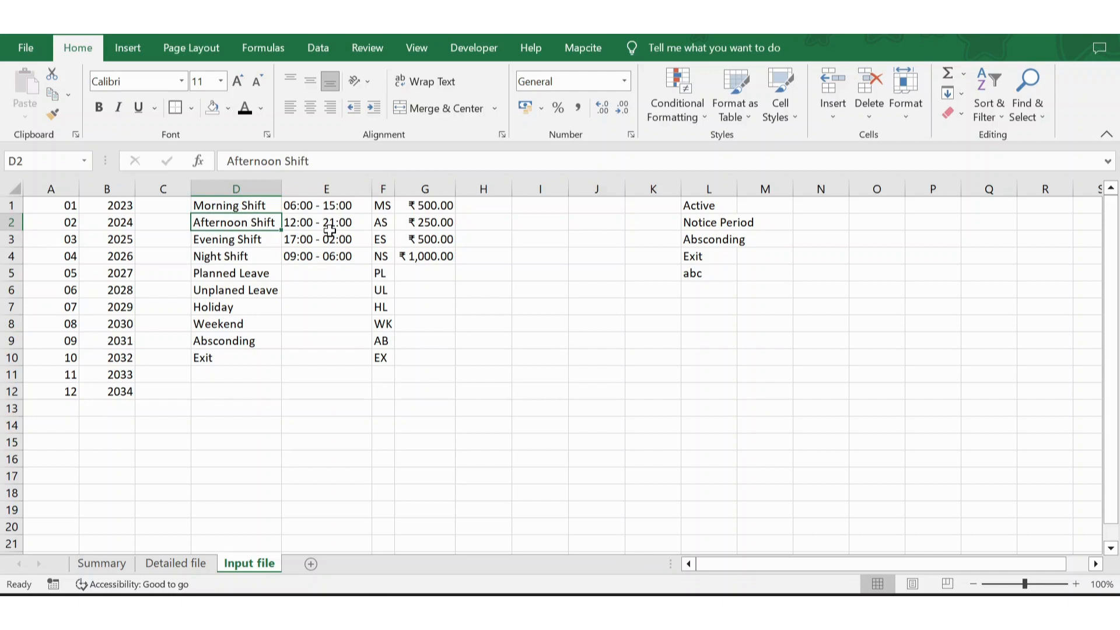
pyautogui.press('Up')
pyautogui.press('Right')
pyautogui.press('Right')
pyautogui.press('Down')
pyautogui.press('Left')
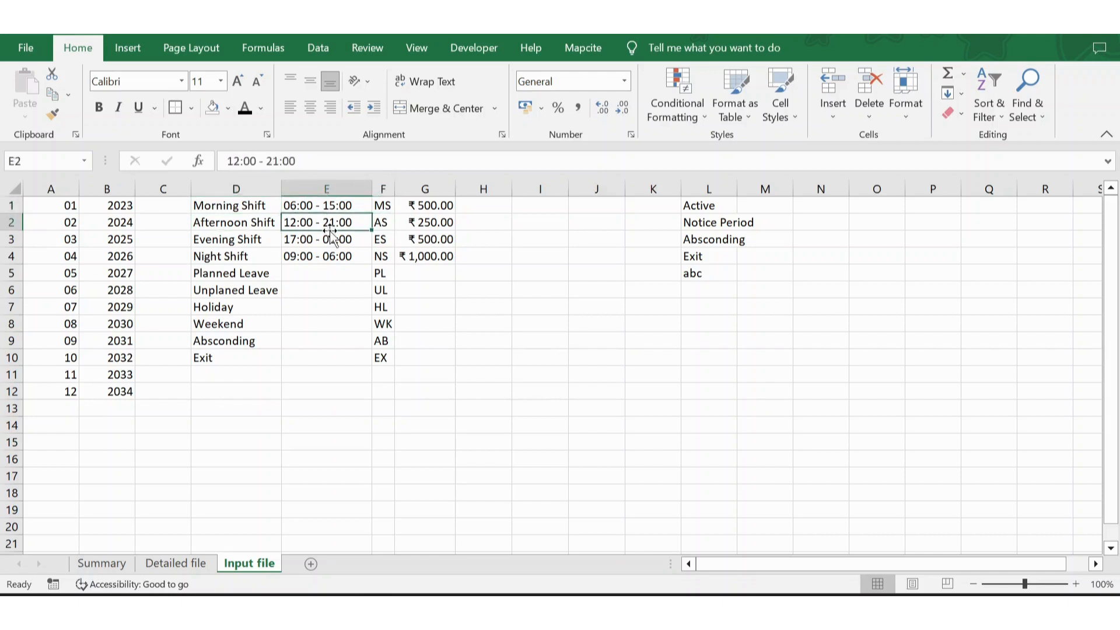
pyautogui.press('Left')
pyautogui.press('Right')
pyautogui.press('Right')
pyautogui.press('Down')
pyautogui.press('Left')
pyautogui.press('Left')
pyautogui.press('Right')
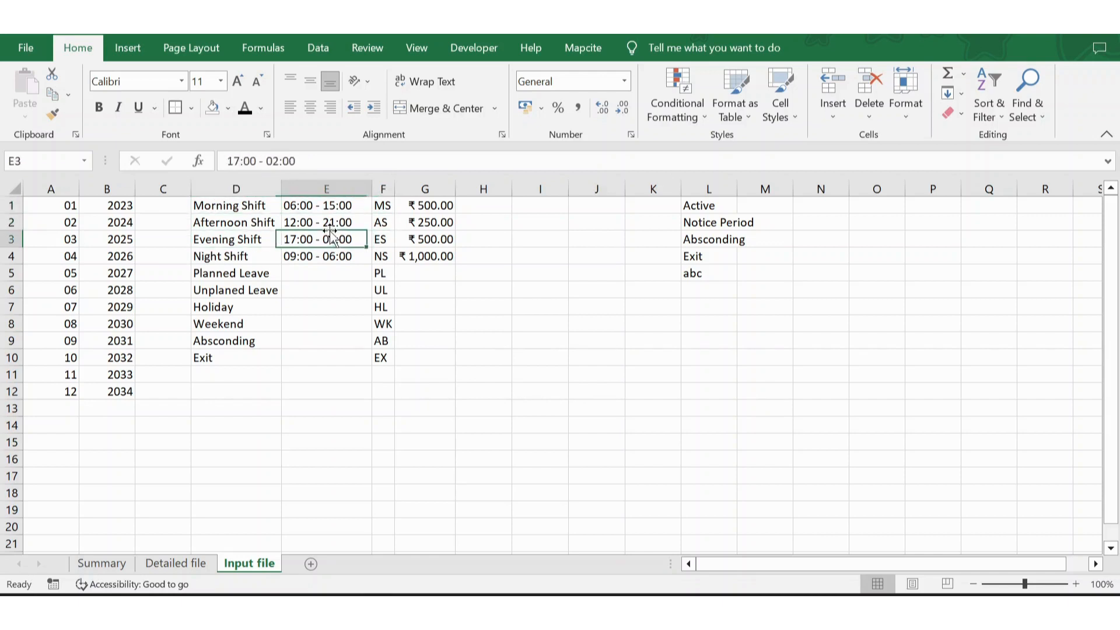
pyautogui.press('Right')
pyautogui.press('Left')
pyautogui.press('Left')
pyautogui.press('Down')
pyautogui.press('Right')
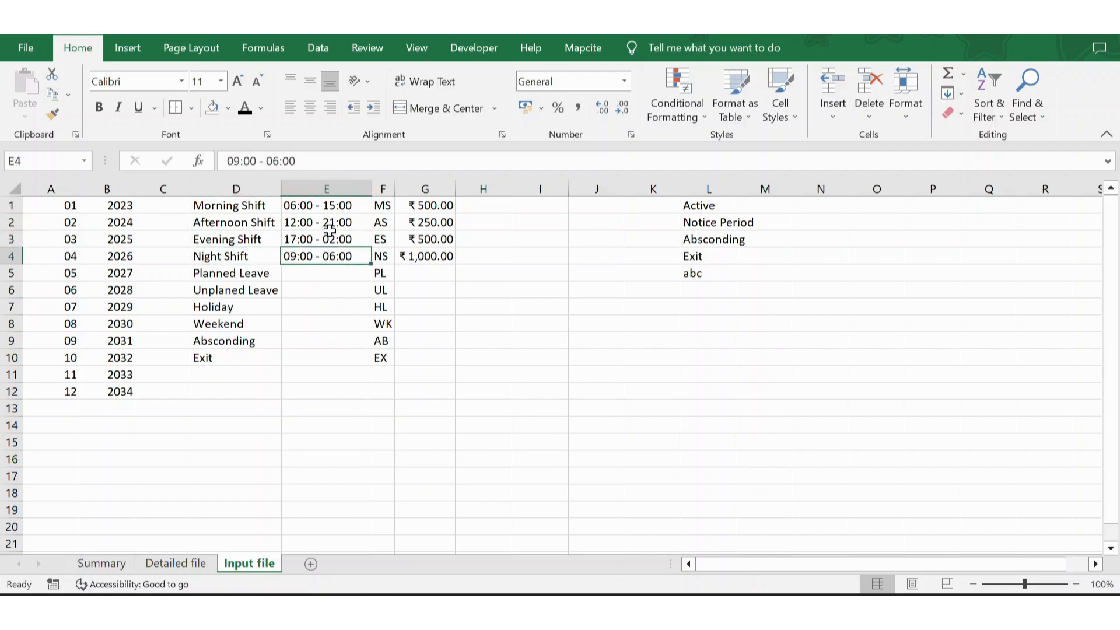
pyautogui.press('Right')
pyautogui.press('Left')
# Review the morning, afternoon, evening and night shift timings in E1:E4
pyautogui.press('Up')
pyautogui.press('Up')
pyautogui.press('Up')
pyautogui.press('Down')
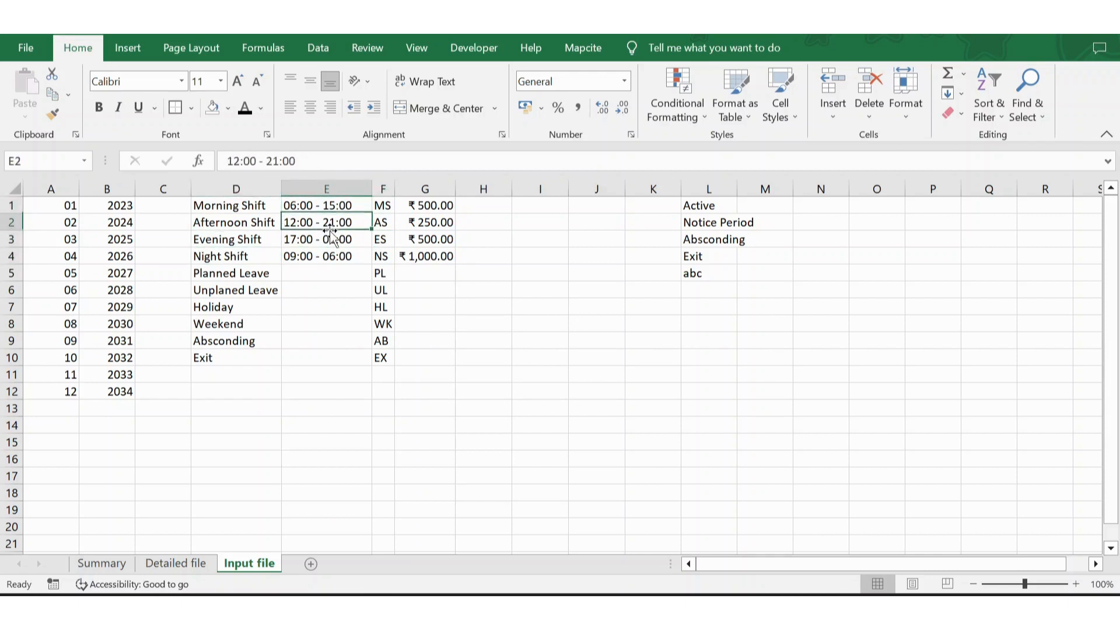
pyautogui.press('Down')
pyautogui.press('Down')
pyautogui.press('Up')
pyautogui.press('Up')
pyautogui.press('Up')
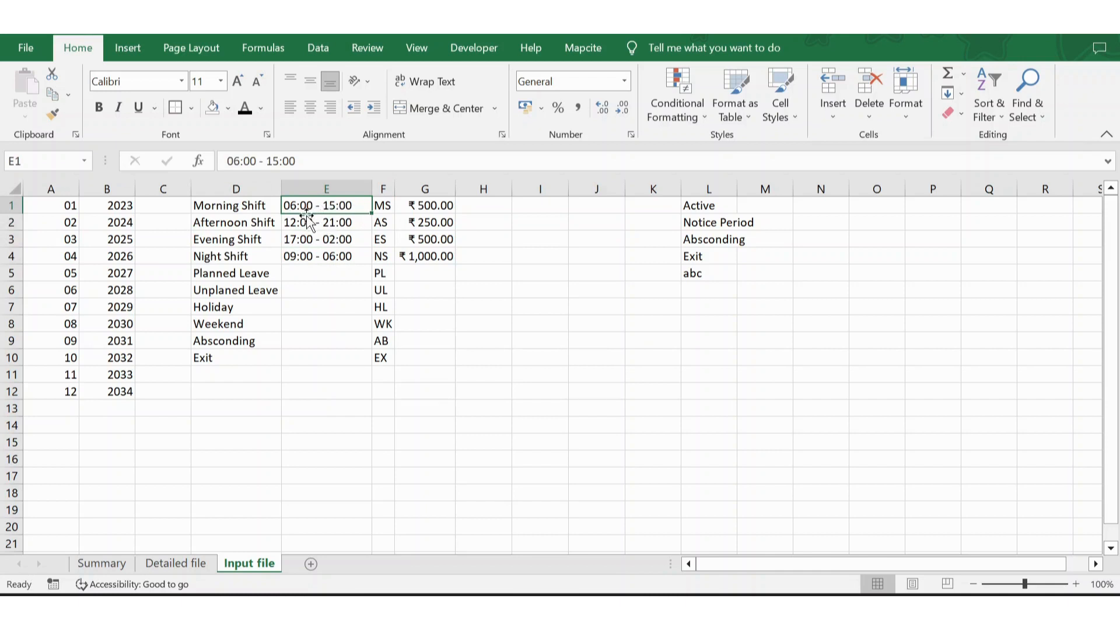
pyautogui.press('Down')
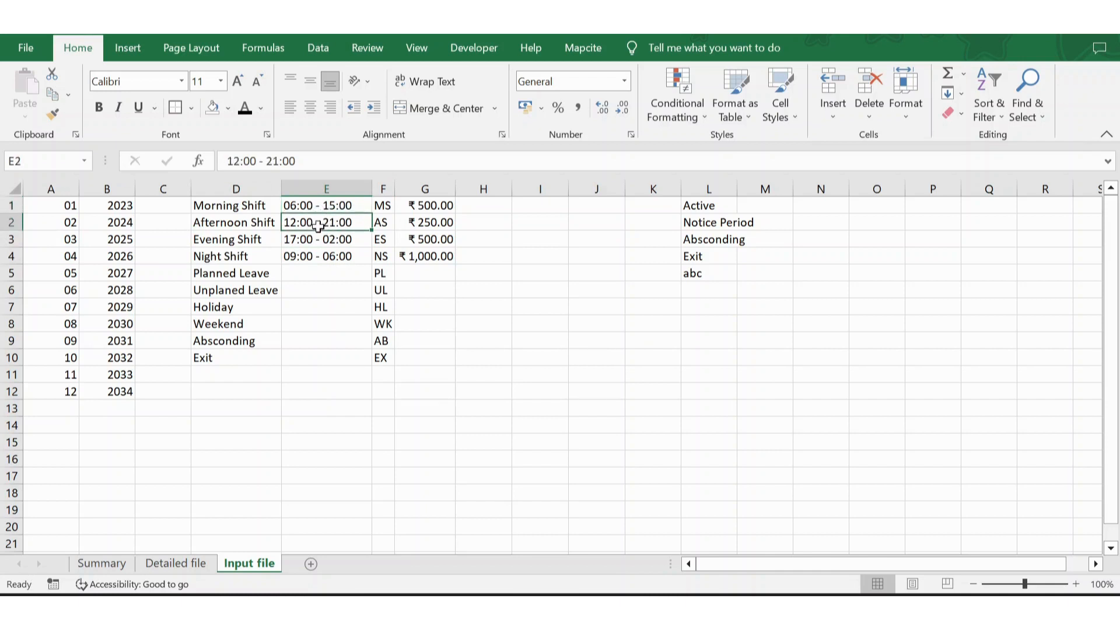
pyautogui.click(324, 241)
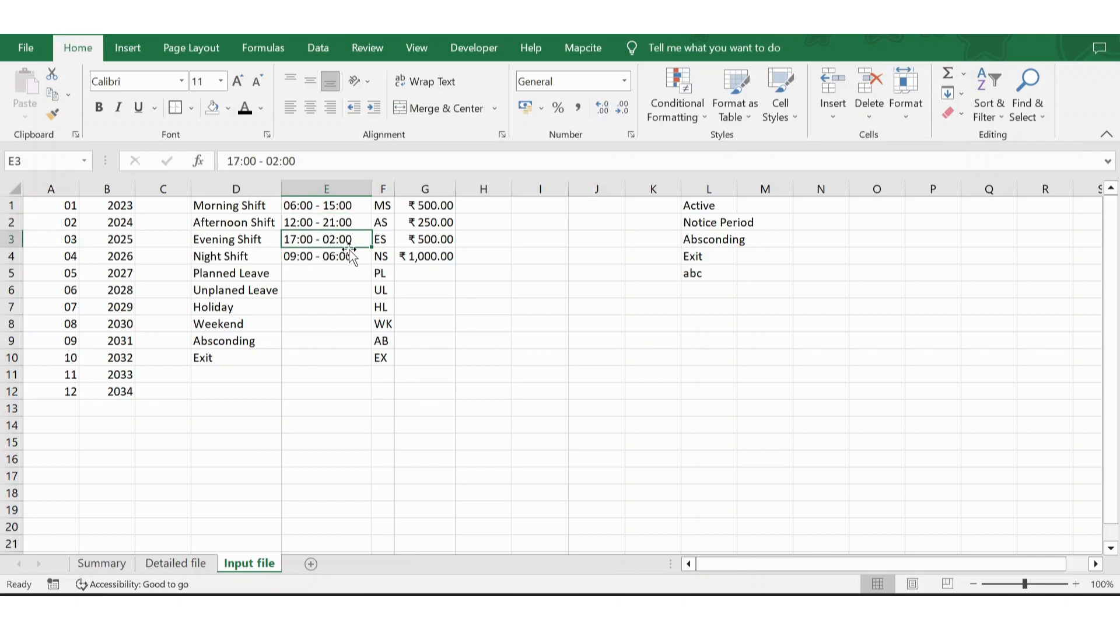
# Correct the night shift timing in E4 to 21:00 - 06:00
pyautogui.click(310, 258)
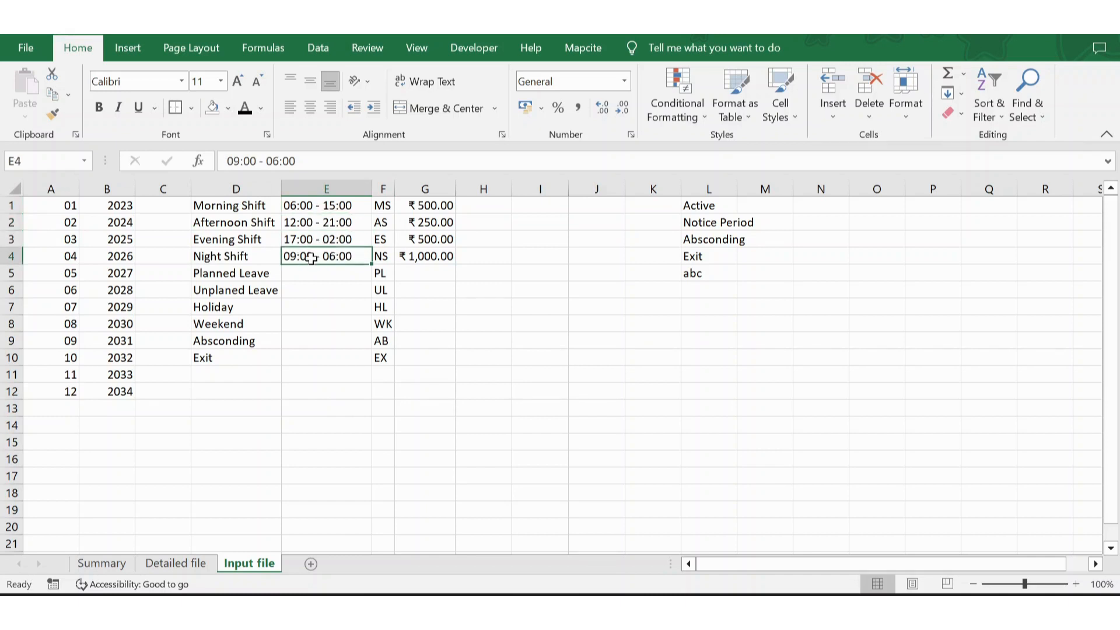
pyautogui.click(233, 161)
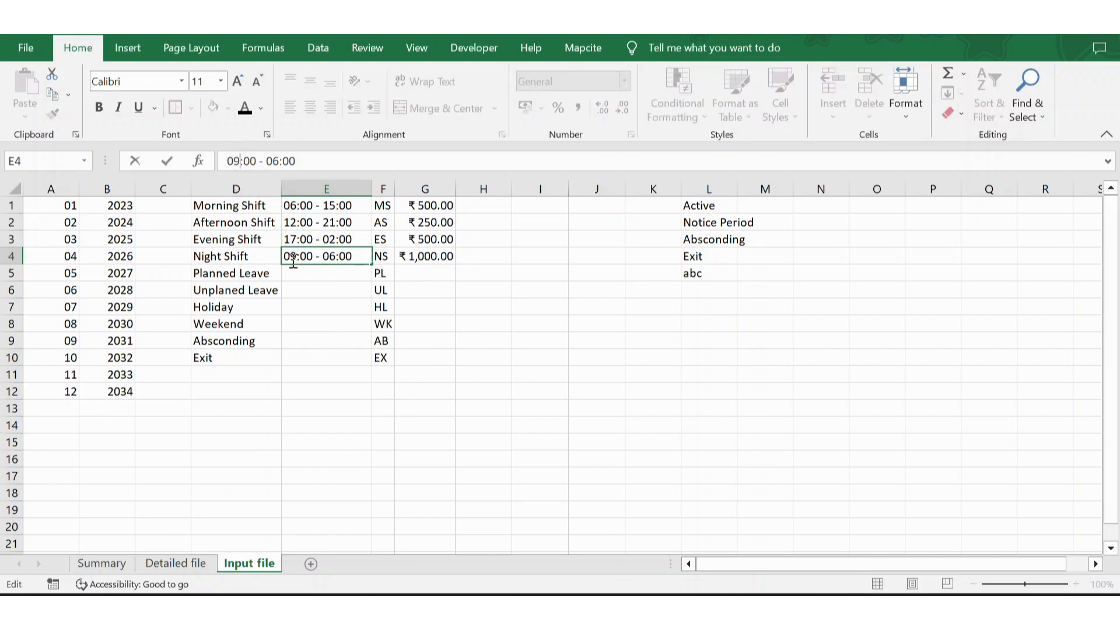
pyautogui.press('BackSpace')
pyautogui.press('BackSpace')
pyautogui.write('21')
pyautogui.press('Return')
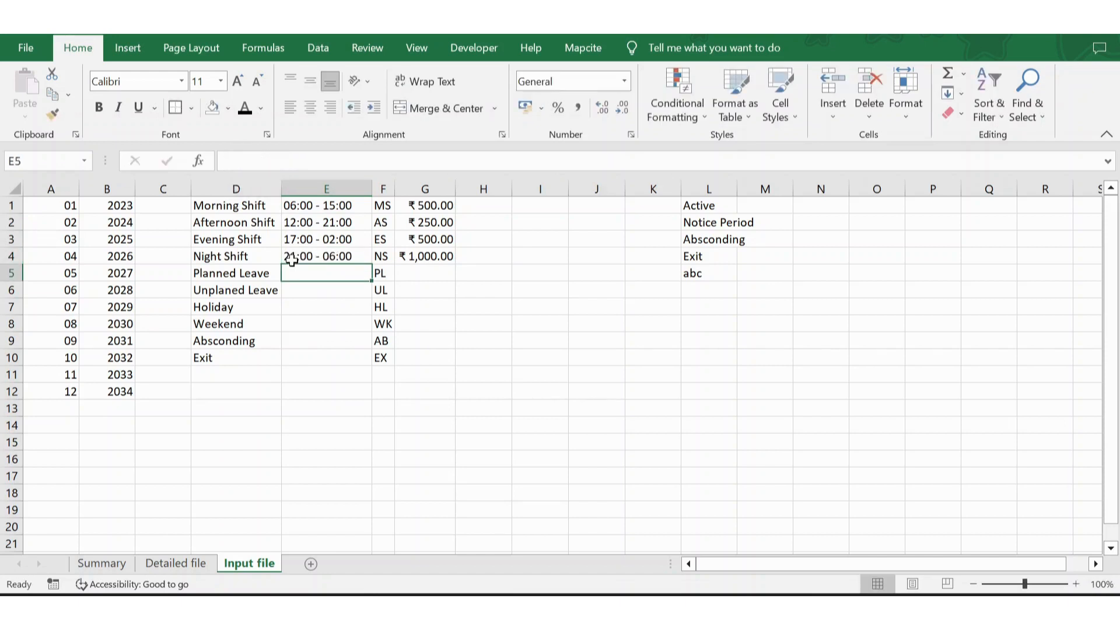
pyautogui.click(337, 259)
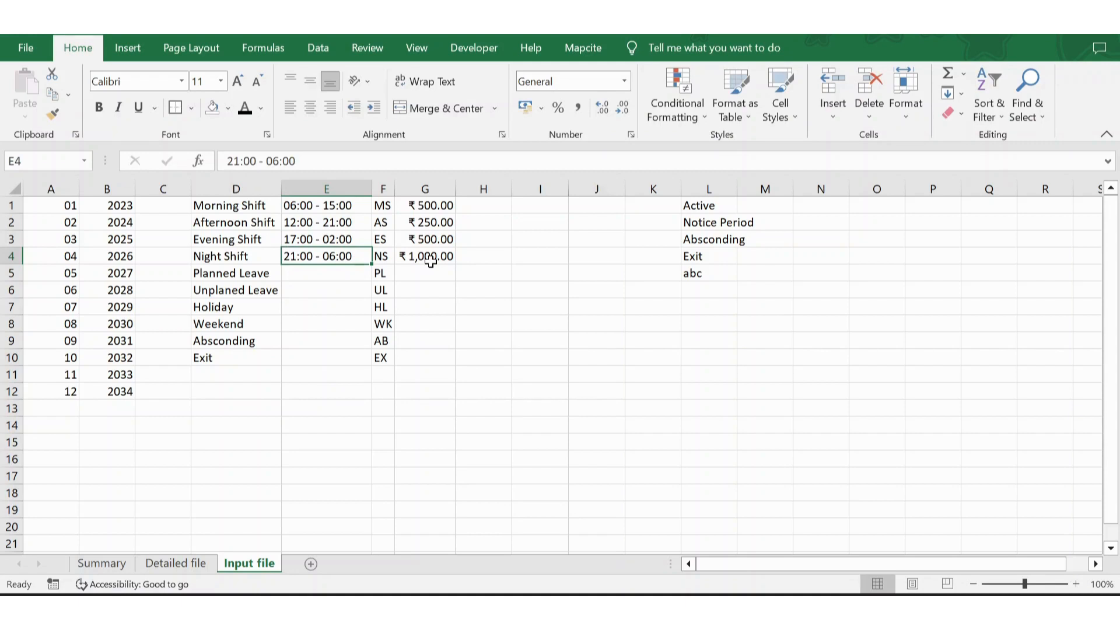
# Review the shift, leave and absence codes in column F
pyautogui.click(386, 205)
pyautogui.press('Down')
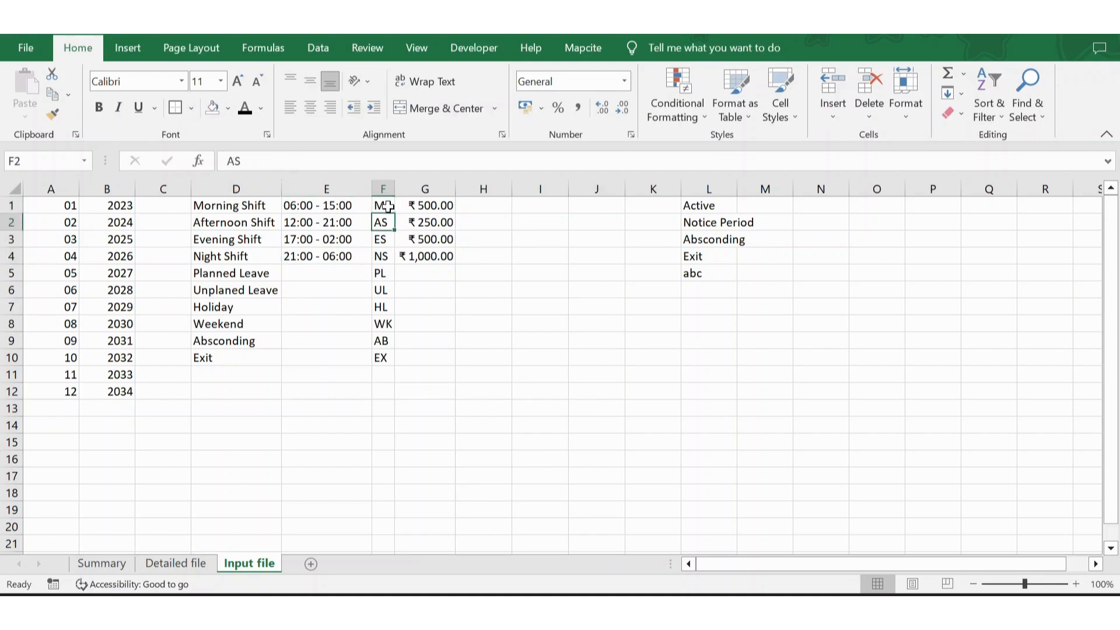
pyautogui.click(381, 345)
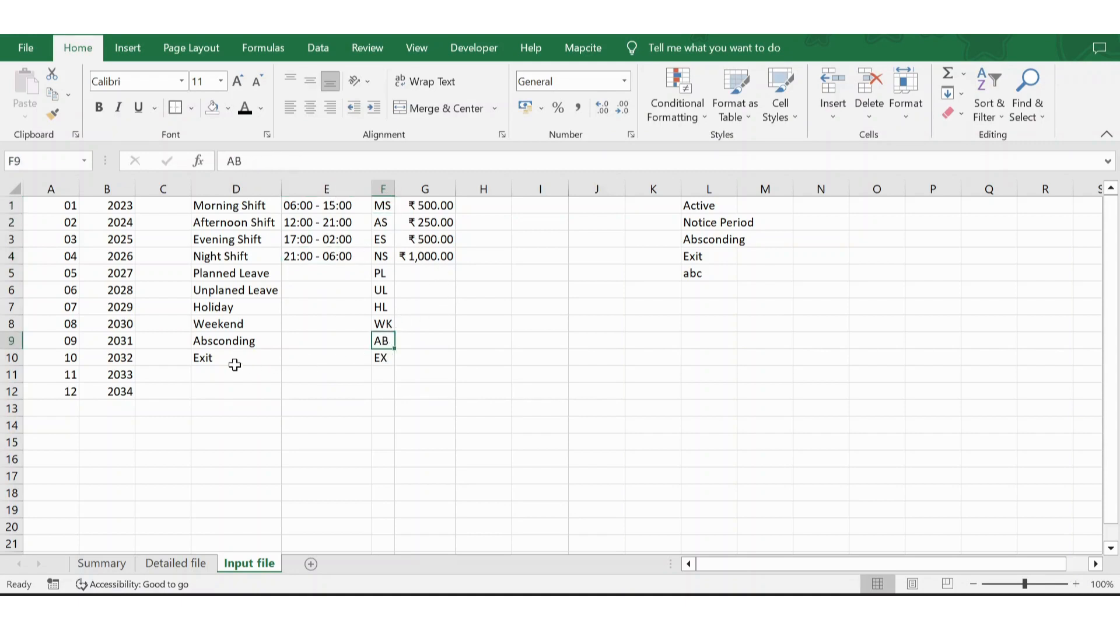
# Review the Exit entry in D10 and the allowance amounts for the four shifts in G1:G4
pyautogui.click(234, 365)
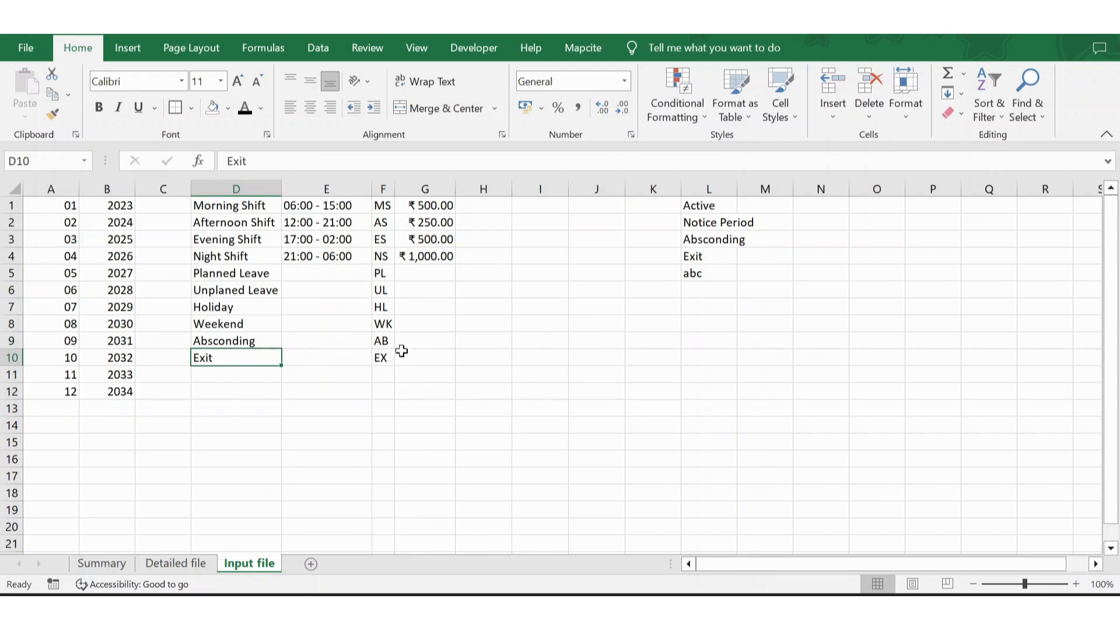
pyautogui.click(432, 205)
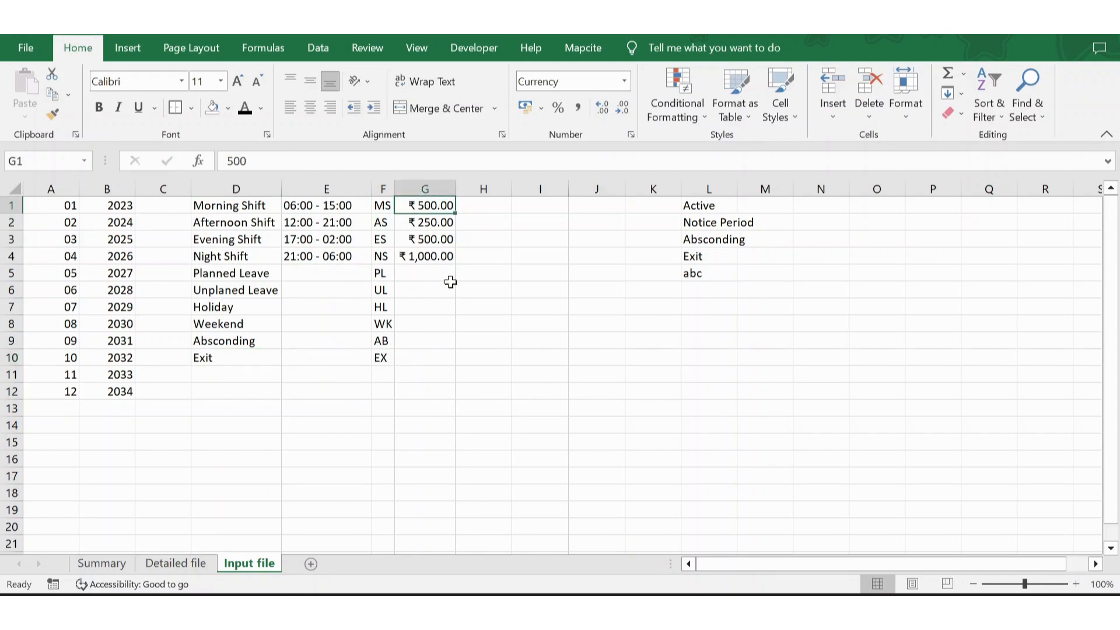
pyautogui.press('Left')
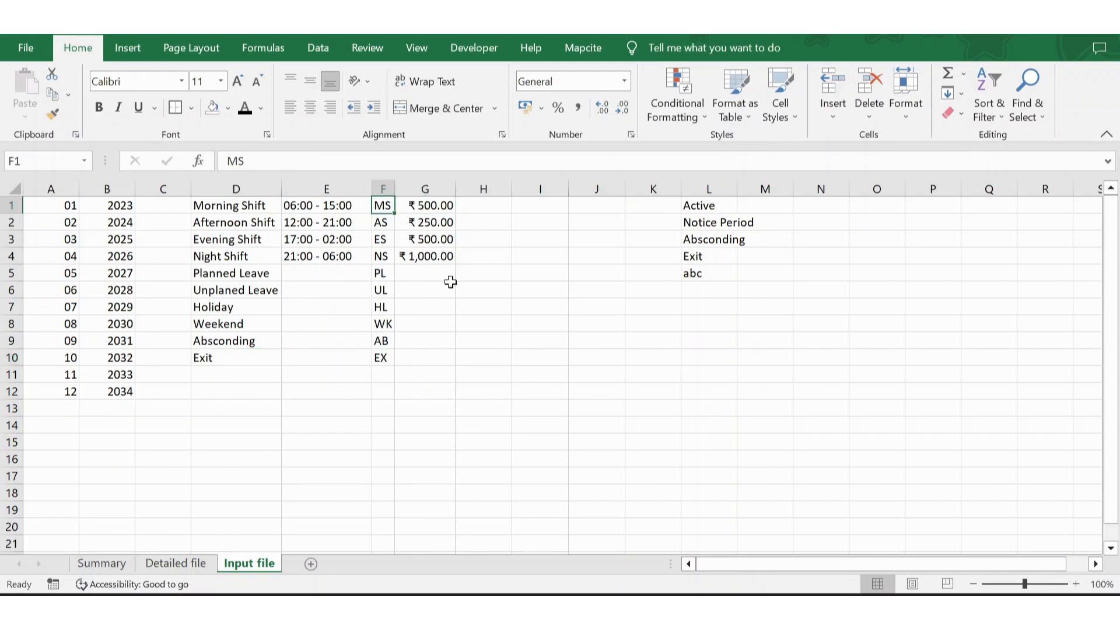
pyautogui.press('Right')
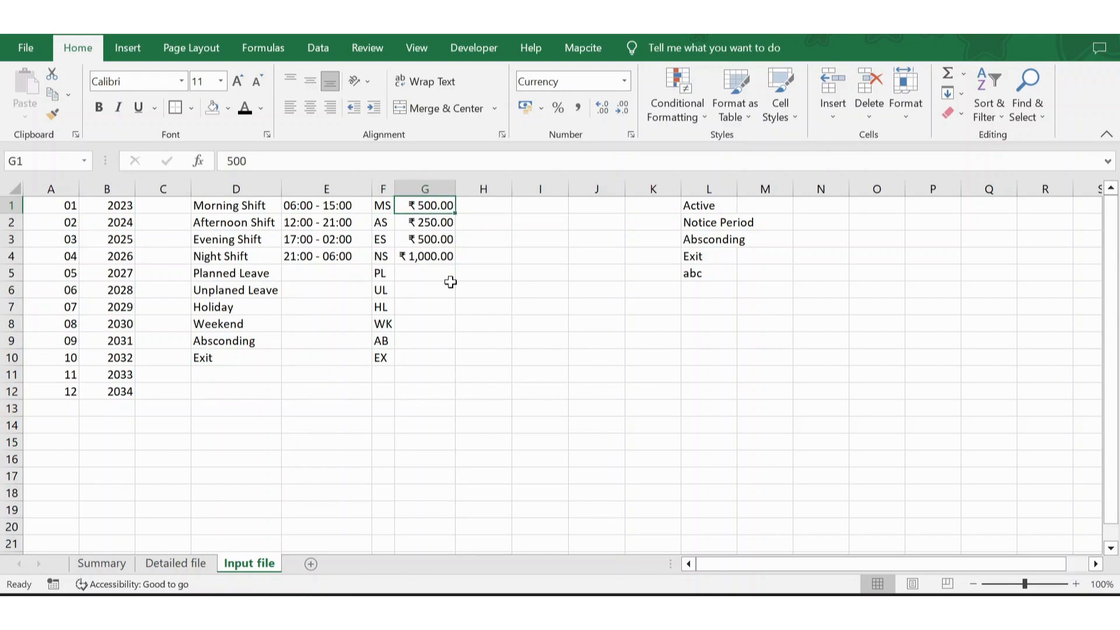
pyautogui.press('Down')
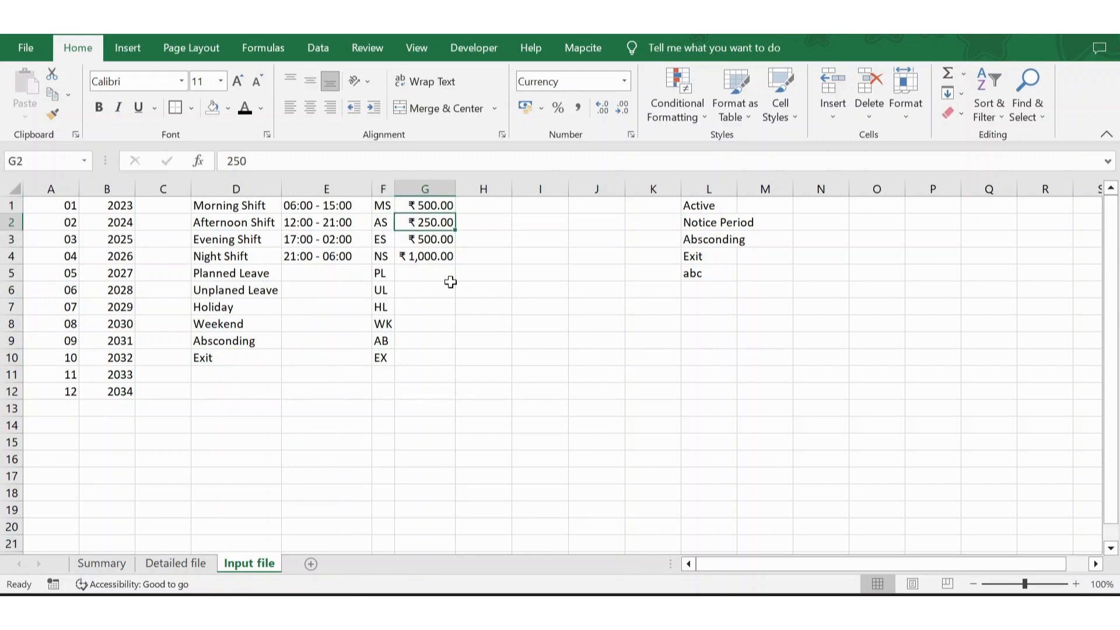
pyautogui.press('Down')
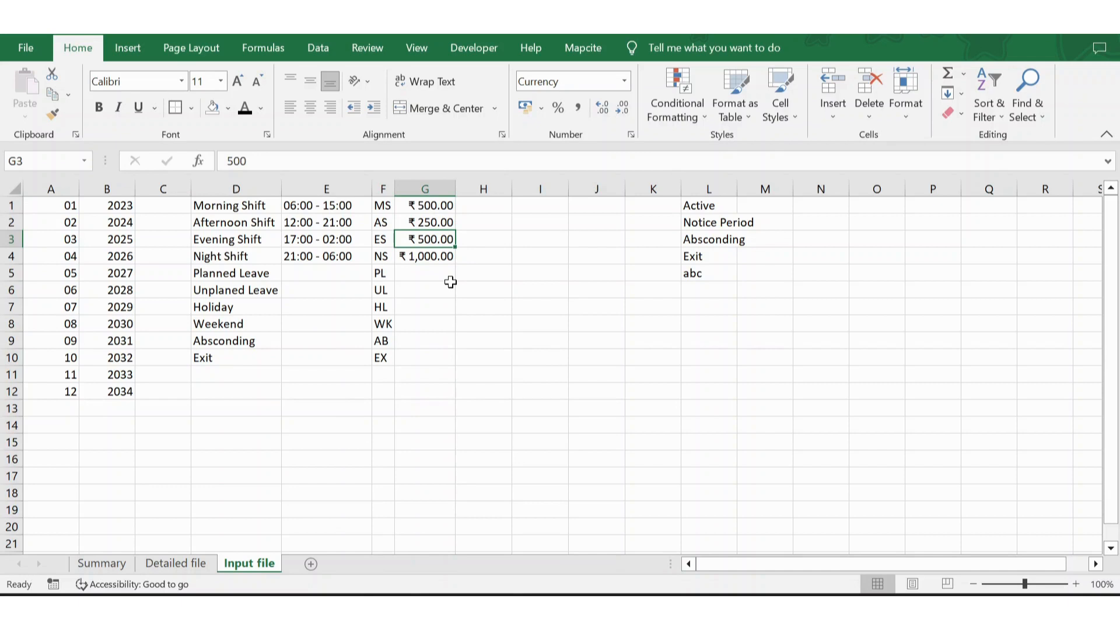
pyautogui.press('Down')
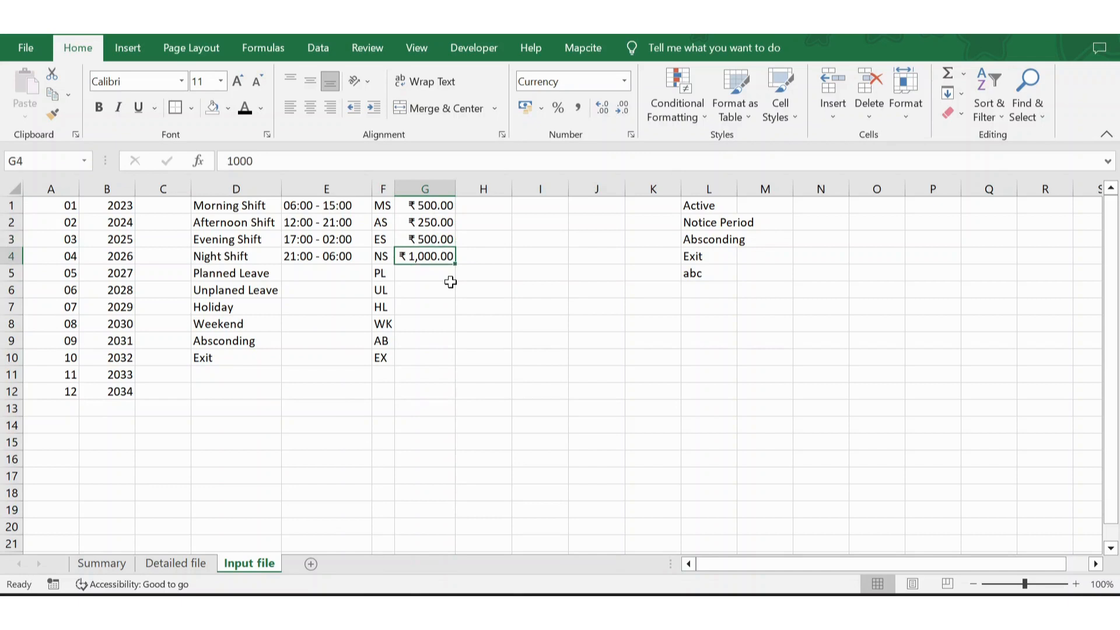
# Review the full list of shift and leave codes in column F, starting from F1
pyautogui.press('Left')
pyautogui.press('Up')
pyautogui.press('Up')
pyautogui.press('Up')
pyautogui.hotkey('ctrl', 'shift', 'Down')
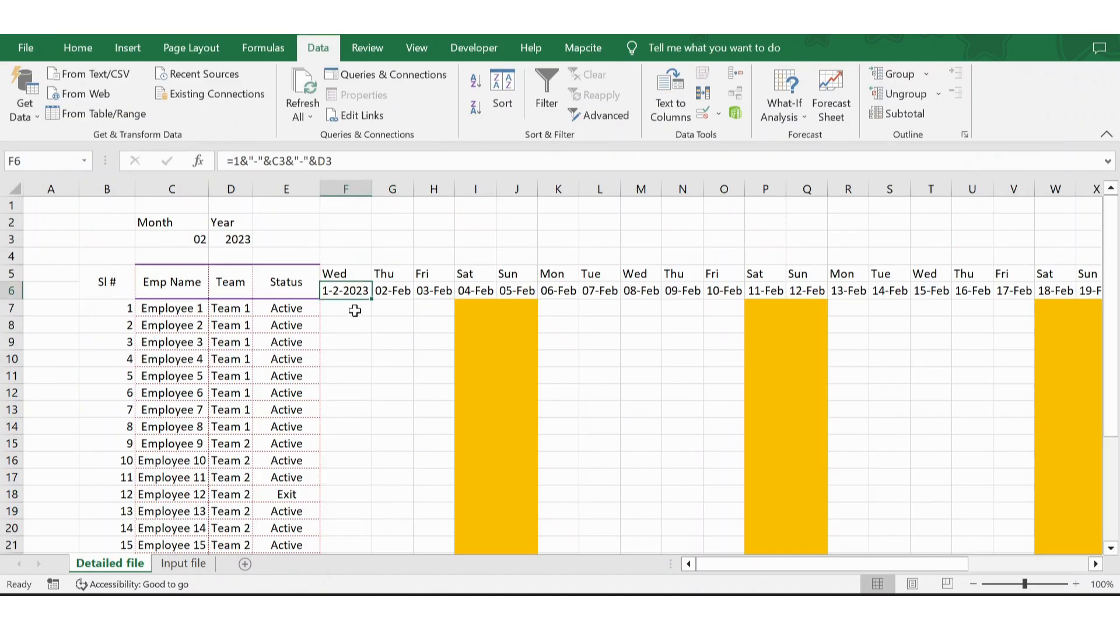
# Add list data validation to F7 on the Detailed file sheet, using 'Input file'!$F$1:$F$12 as the source
pyautogui.click(354, 310)
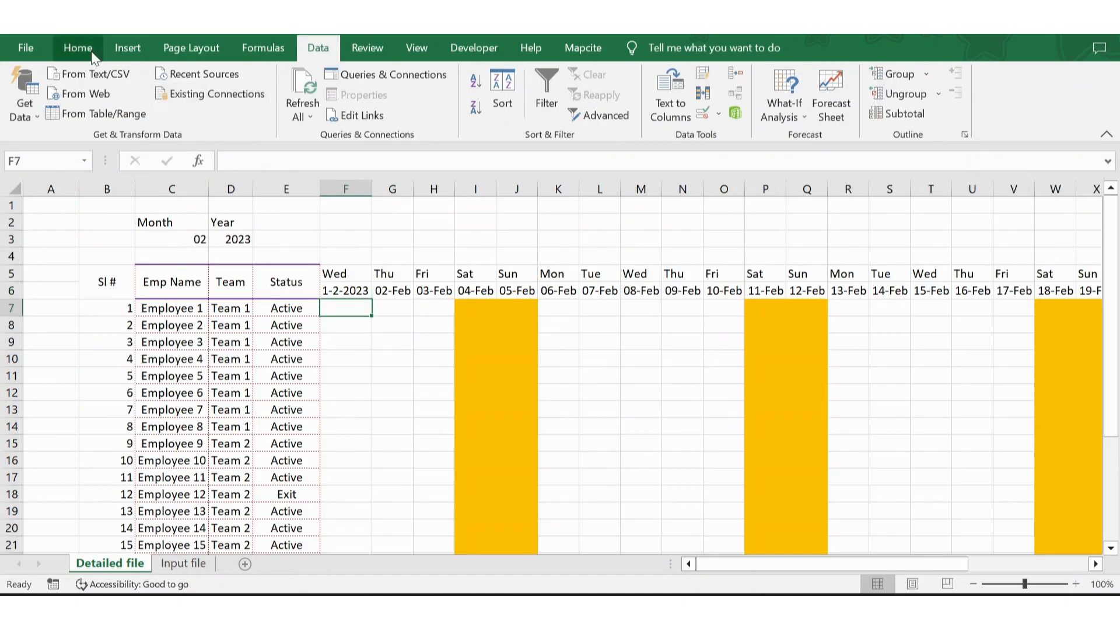
pyautogui.click(717, 114)
pyautogui.click(734, 133)
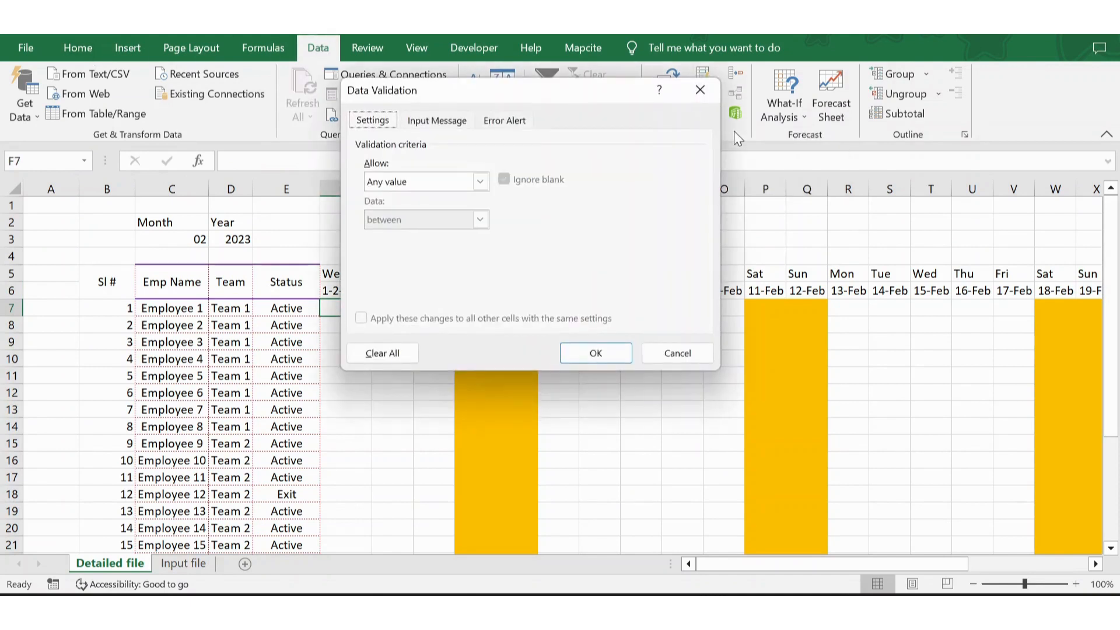
pyautogui.click(380, 181)
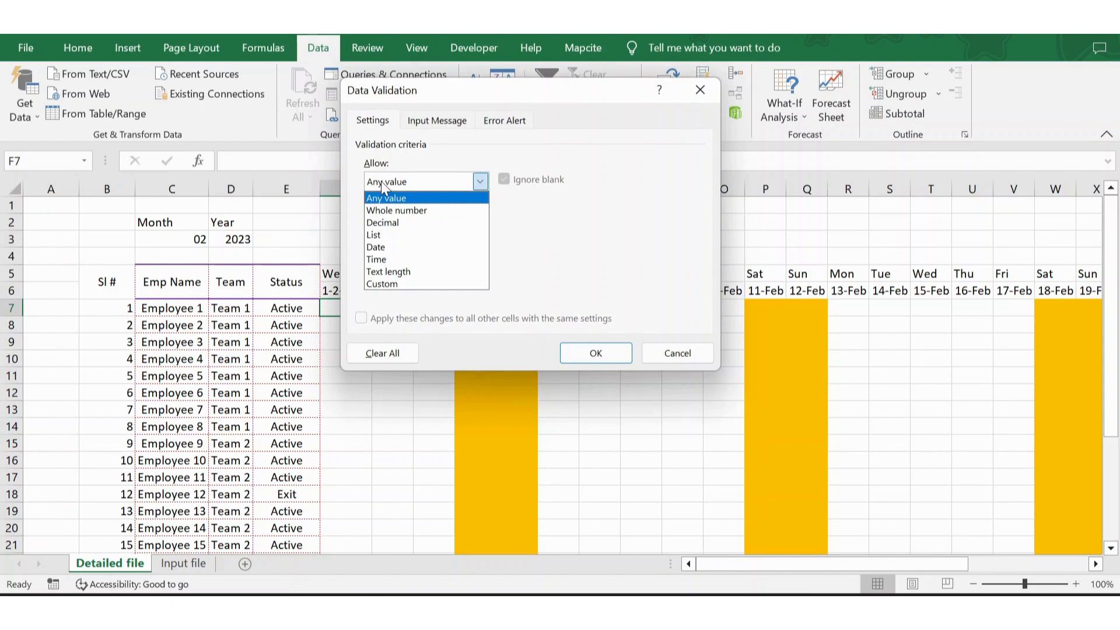
pyautogui.click(378, 233)
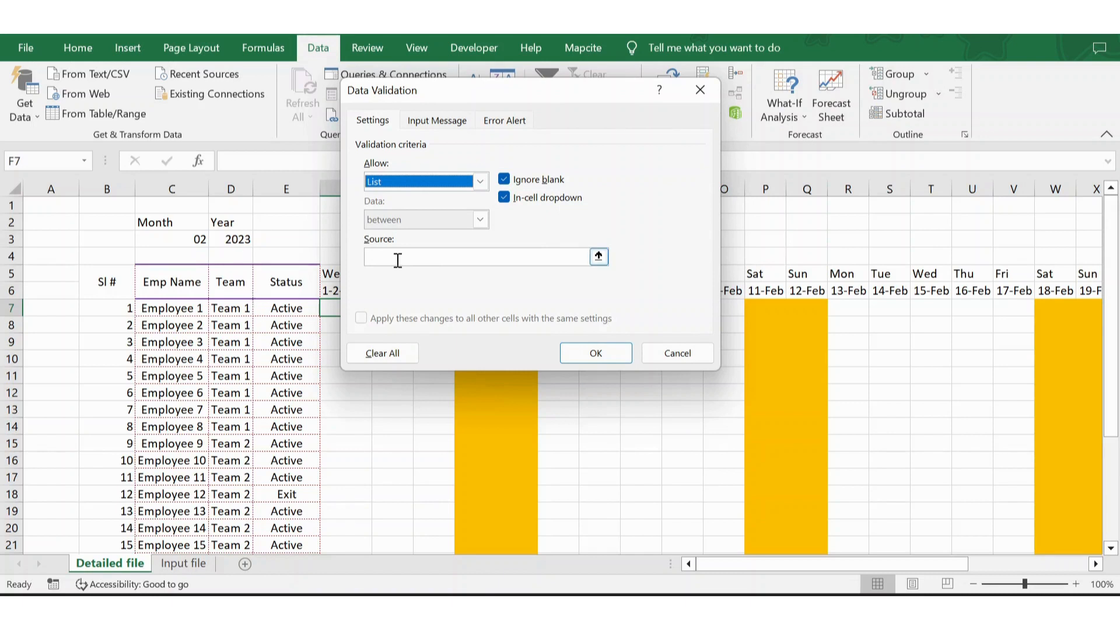
pyautogui.click(598, 256)
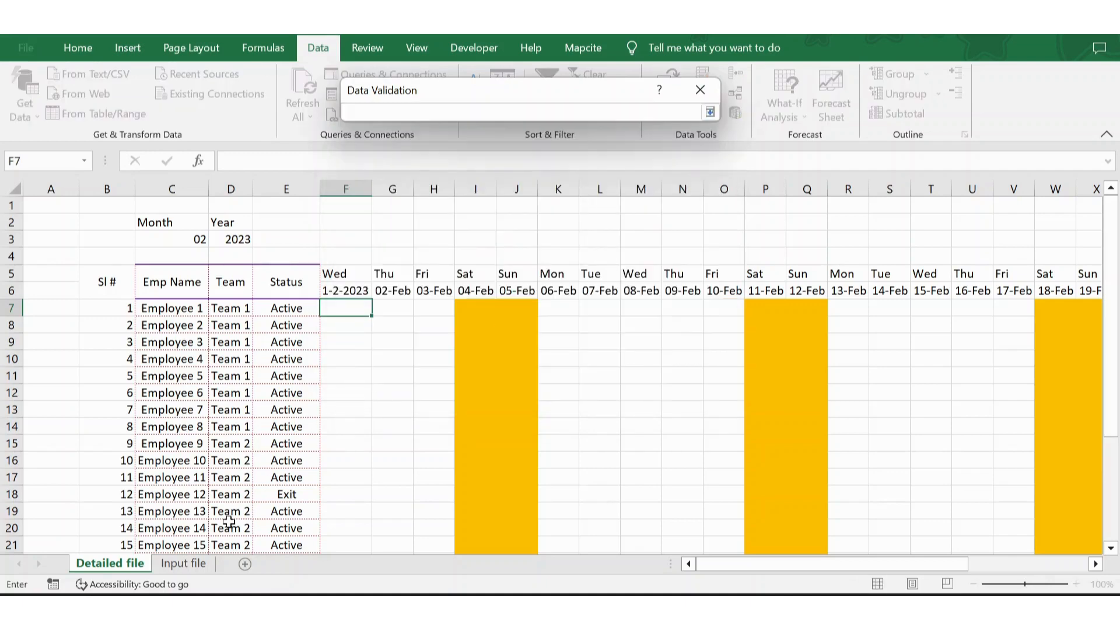
pyautogui.click(193, 565)
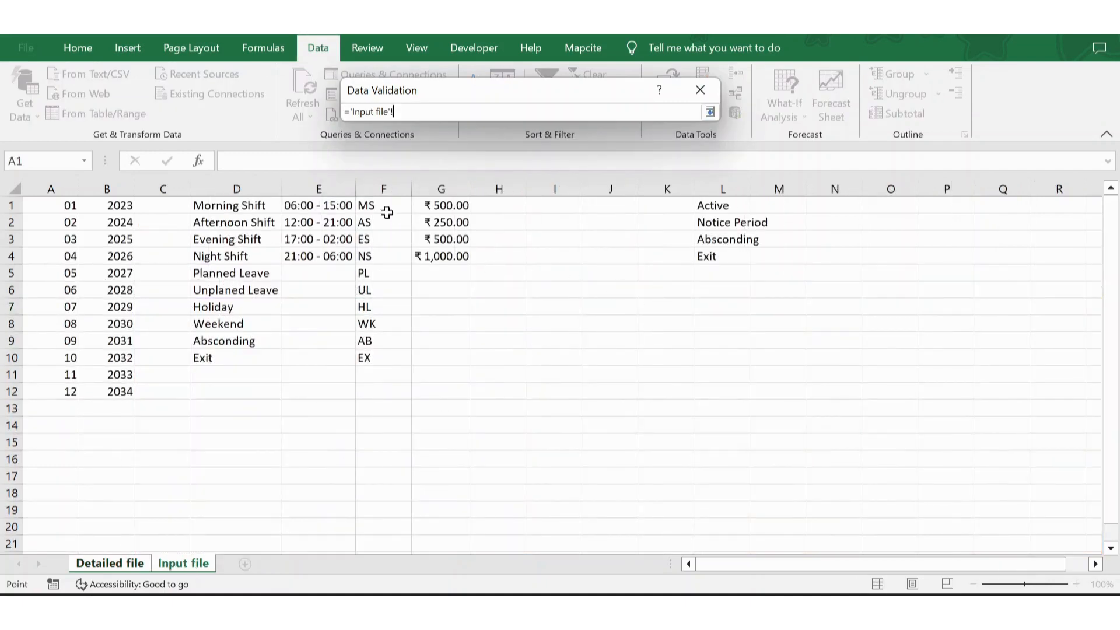
pyautogui.moveTo(382, 209); pyautogui.dragTo(393, 384)
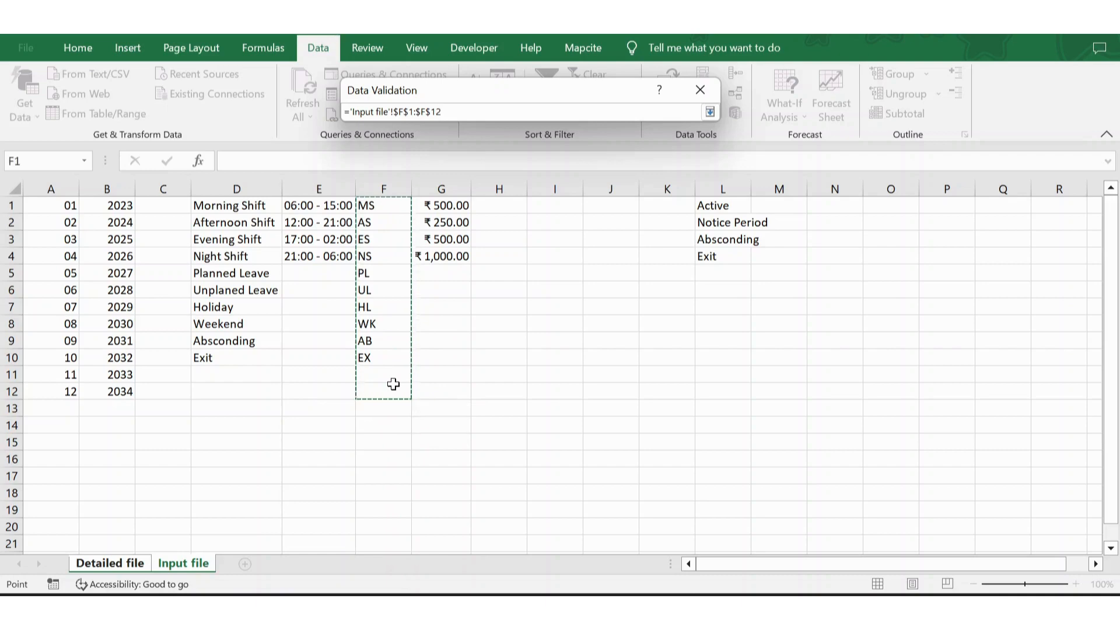
pyautogui.click(709, 112)
pyautogui.click(596, 352)
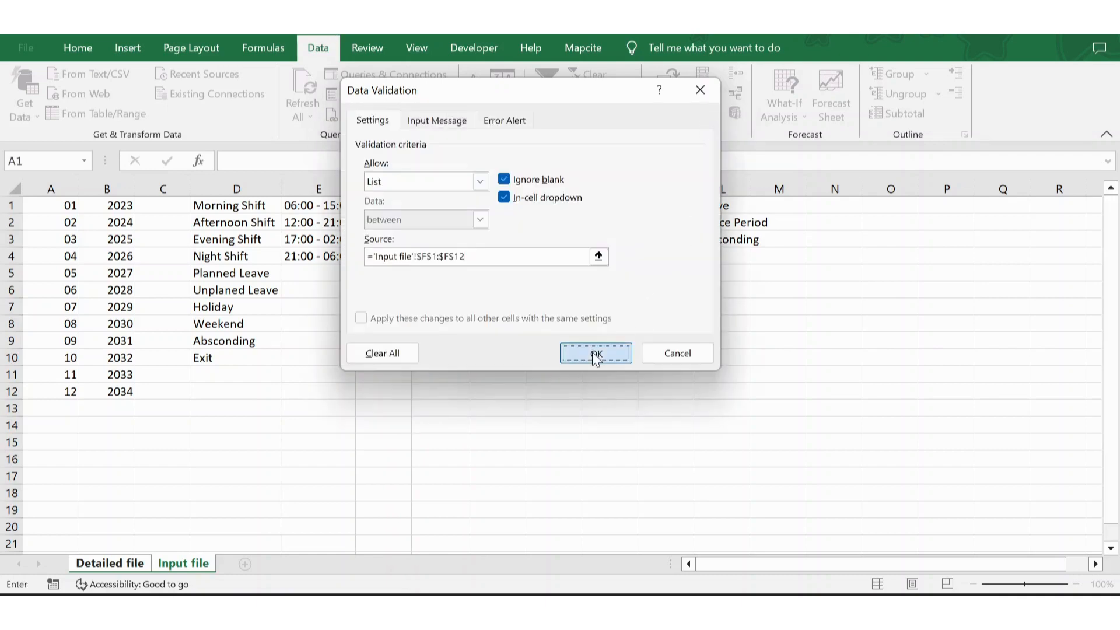
# Check the codes offered by the dropdown in F7 without choosing one
pyautogui.hotkey('alt', 'Down')
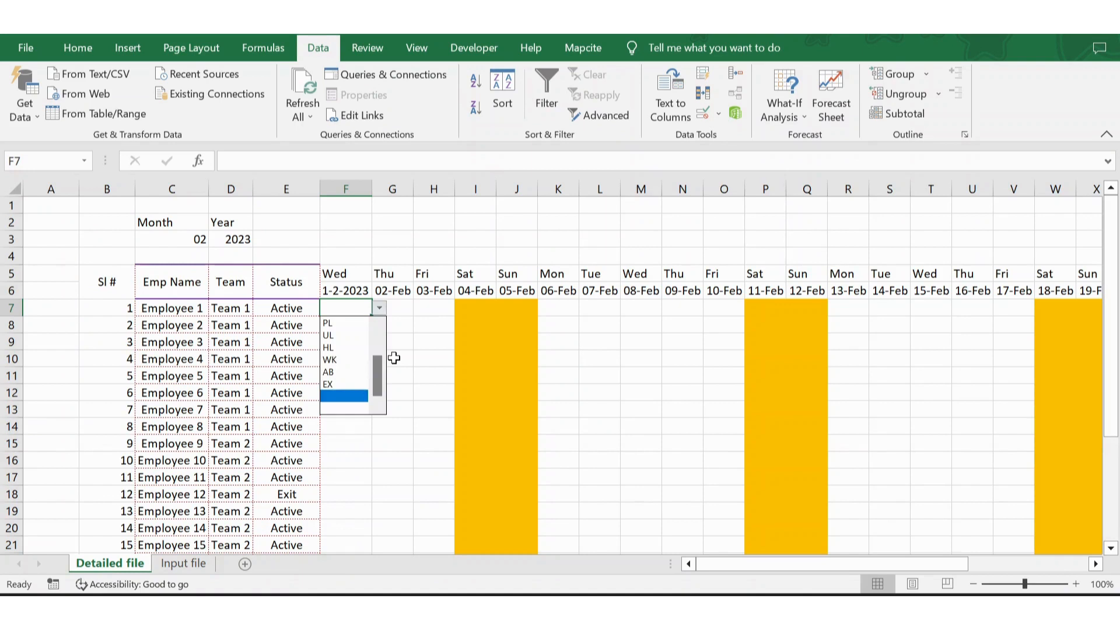
pyautogui.press('Up')
pyautogui.press('Up')
pyautogui.press('Up')
pyautogui.press('Up')
pyautogui.press('Up')
pyautogui.press('Up')
pyautogui.press('Up')
pyautogui.press('Up')
pyautogui.press('Up')
pyautogui.press('Up')
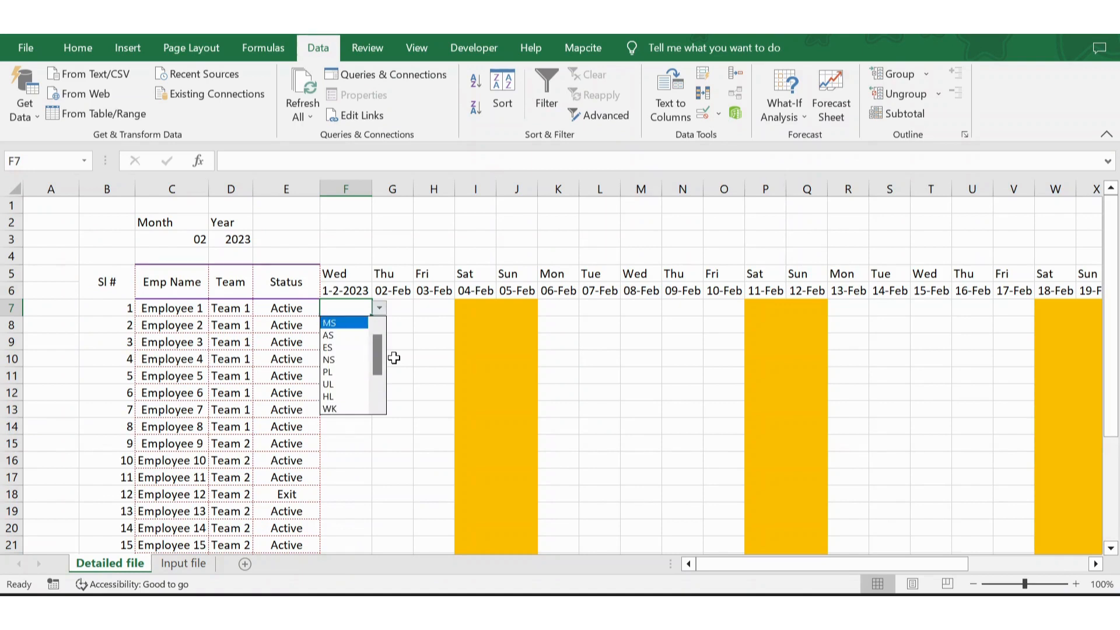
pyautogui.press('Down')
pyautogui.press('Escape')
# Copy the F7 dropdown cell across Employee 1's row to G7:AJ7
pyautogui.hotkey('ctrl', 'c')
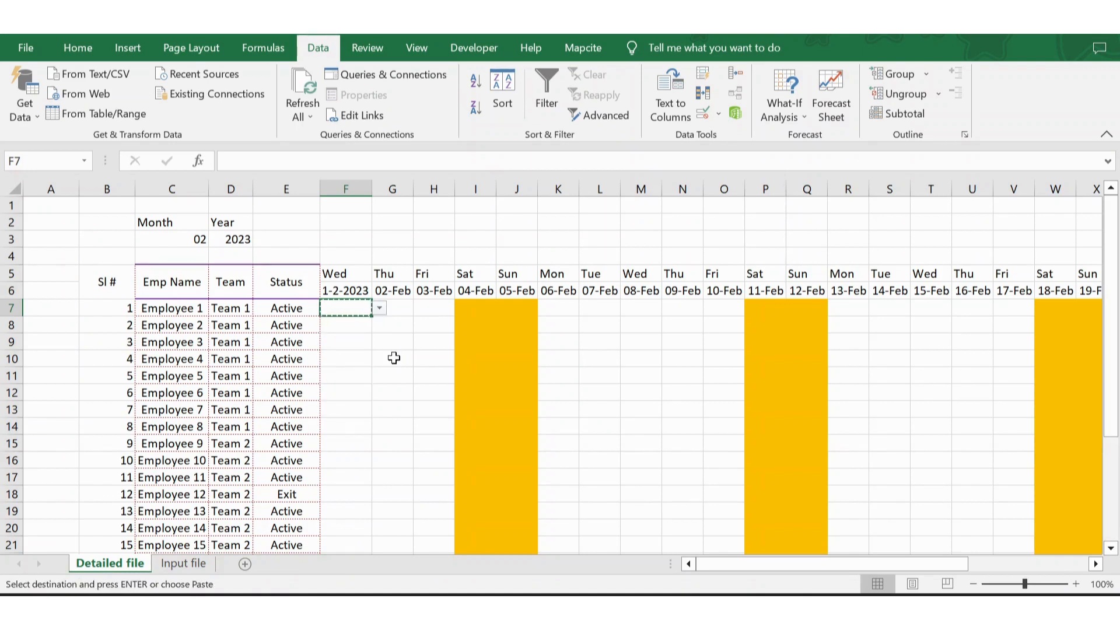
pyautogui.press('Right')
pyautogui.hotkey('shift', 'Right')
pyautogui.hotkey('shift', 'Right')
pyautogui.hotkey('shift', 'Right')
pyautogui.hotkey('shift', 'Right')
pyautogui.hotkey('shift', 'Right')
pyautogui.hotkey('shift', 'Right')
pyautogui.hotkey('shift', 'Right')
pyautogui.hotkey('shift', 'Right')
pyautogui.hotkey('shift', 'Right')
pyautogui.hotkey('shift', 'Right')
pyautogui.hotkey('shift', 'Right')
pyautogui.hotkey('shift', 'Right')
pyautogui.hotkey('shift', 'Right')
pyautogui.hotkey('shift', 'Right')
pyautogui.hotkey('shift', 'Right')
pyautogui.hotkey('shift', 'Right')
pyautogui.hotkey('shift', 'Right')
pyautogui.hotkey('shift', 'Right')
pyautogui.hotkey('shift', 'Right')
pyautogui.hotkey('shift', 'Right')
pyautogui.hotkey('shift', 'Right')
pyautogui.hotkey('shift', 'Right')
pyautogui.hotkey('shift', 'Right')
pyautogui.hotkey('shift', 'Right')
pyautogui.hotkey('shift', 'Right')
pyautogui.hotkey('shift', 'Right')
pyautogui.hotkey('shift', 'Right')
pyautogui.hotkey('shift', 'Right')
pyautogui.hotkey('shift', 'Right')
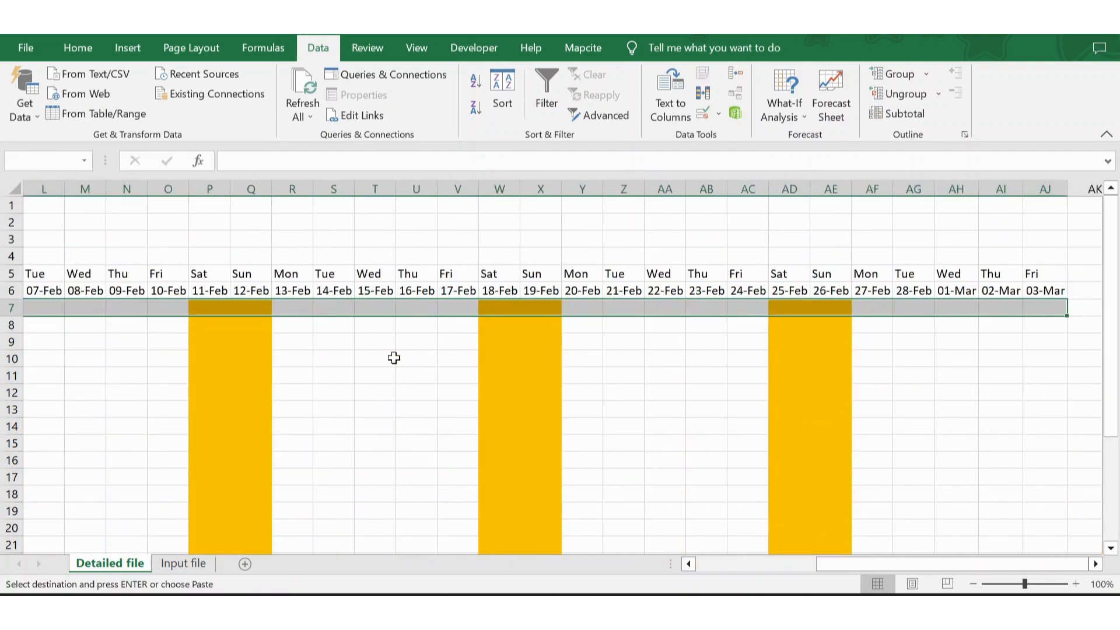
pyautogui.press('Return')
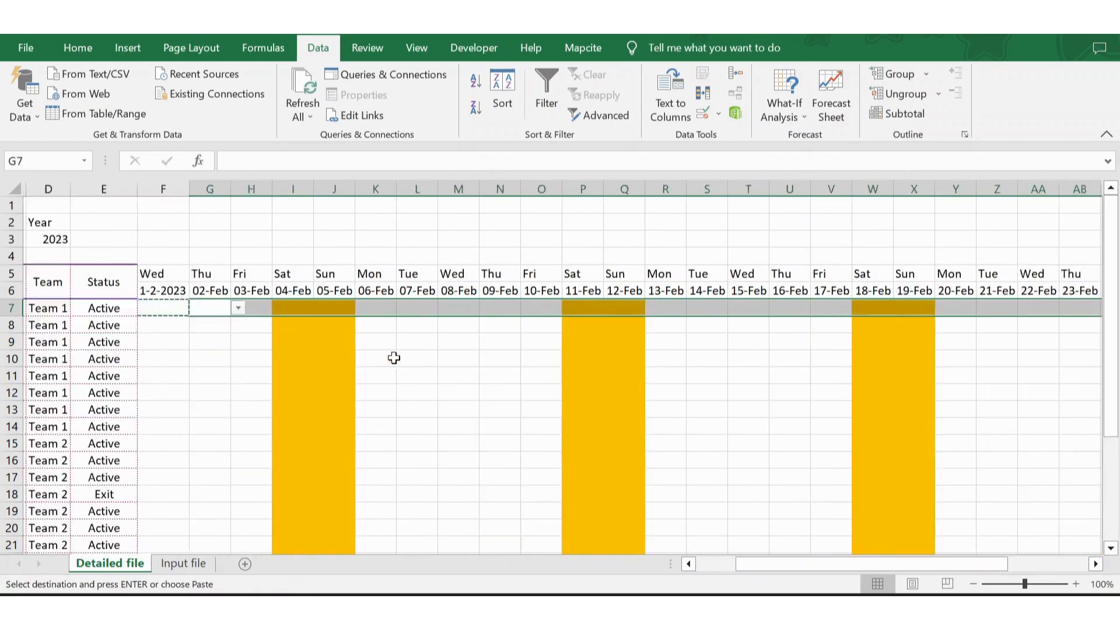
# Copy the dropdown cells F7:AJ7 down to all remaining employee rows in F8:AJ30
pyautogui.press('Left')
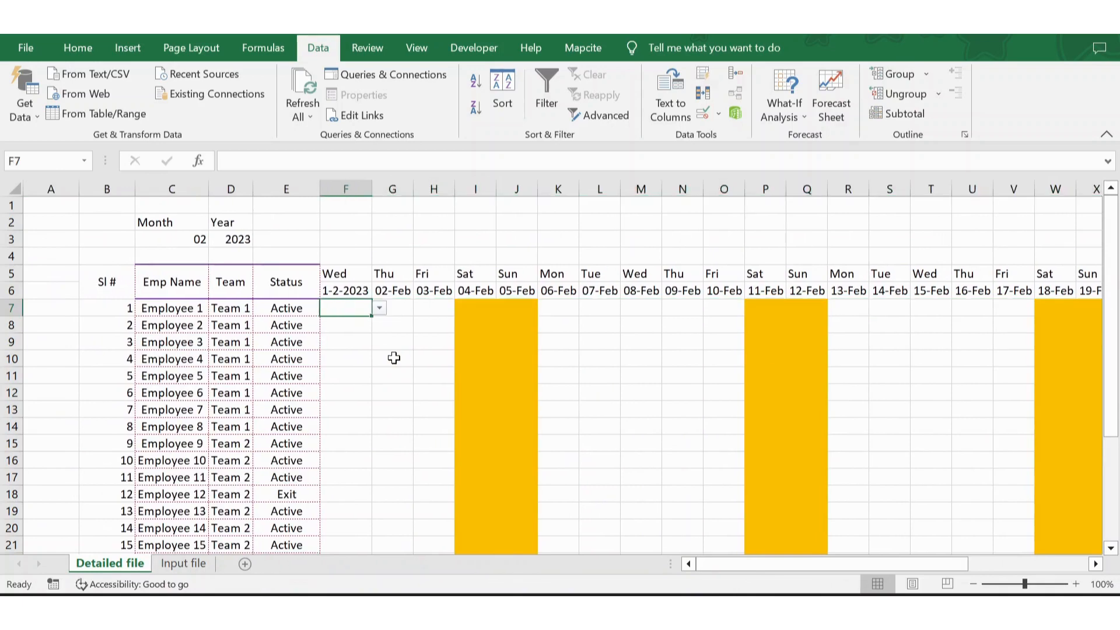
pyautogui.hotkey('shift', 'Right')
pyautogui.hotkey('shift', 'Right')
pyautogui.hotkey('shift', 'Right')
pyautogui.hotkey('shift', 'Right')
pyautogui.hotkey('shift', 'Right')
pyautogui.hotkey('shift', 'Right')
pyautogui.hotkey('shift', 'Right')
pyautogui.hotkey('shift', 'Right')
pyautogui.hotkey('shift', 'Right')
pyautogui.hotkey('shift', 'Right')
pyautogui.hotkey('shift', 'Right')
pyautogui.hotkey('shift', 'Right')
pyautogui.hotkey('shift', 'Right')
pyautogui.hotkey('shift', 'Right')
pyautogui.hotkey('shift', 'Right')
pyautogui.hotkey('shift', 'Right')
pyautogui.hotkey('shift', 'Right')
pyautogui.hotkey('shift', 'Right')
pyautogui.hotkey('shift', 'Right')
pyautogui.hotkey('shift', 'Right')
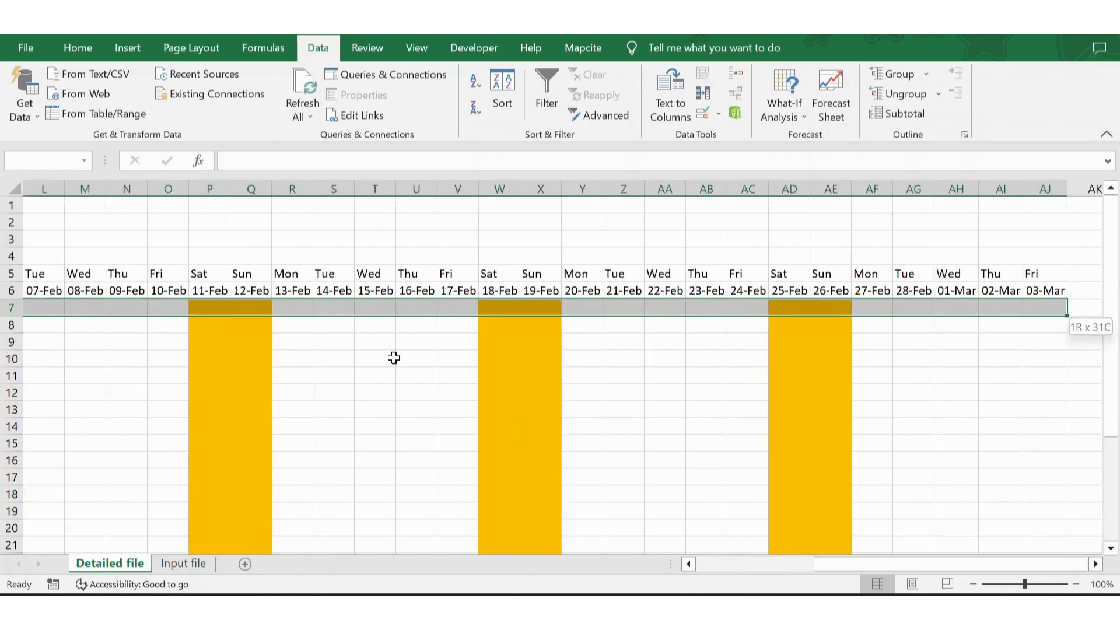
pyautogui.hotkey('shift', 'Right')
pyautogui.hotkey('ctrl', 'c')
pyautogui.press('Left')
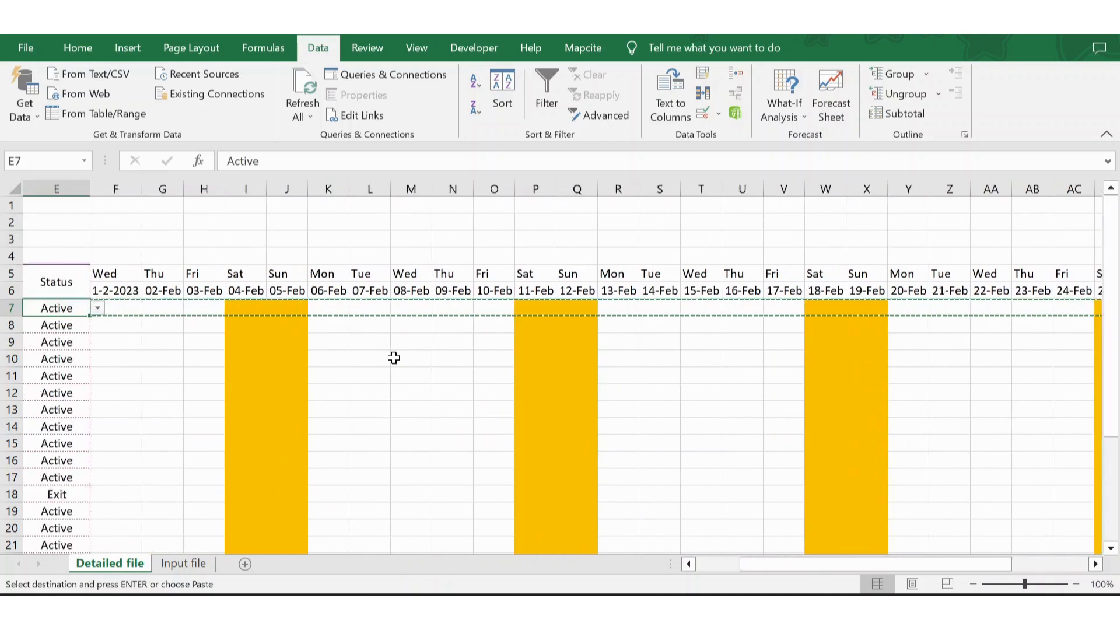
pyautogui.press('Down')
pyautogui.press('Right')
pyautogui.hotkey('shift', 'Down')
pyautogui.hotkey('shift', 'Down')
pyautogui.hotkey('shift', 'Down')
pyautogui.hotkey('shift', 'Down')
pyautogui.hotkey('shift', 'Down')
pyautogui.hotkey('shift', 'Down')
pyautogui.hotkey('shift', 'Down')
pyautogui.hotkey('shift', 'Down')
pyautogui.hotkey('shift', 'Down')
pyautogui.hotkey('shift', 'Down')
pyautogui.hotkey('shift', 'Down')
pyautogui.hotkey('shift', 'Down')
pyautogui.hotkey('shift', 'Down')
pyautogui.hotkey('shift', 'Down')
pyautogui.hotkey('shift', 'Down')
pyautogui.hotkey('shift', 'Down')
pyautogui.hotkey('shift', 'Down')
pyautogui.hotkey('shift', 'Down')
pyautogui.hotkey('shift', 'Down')
pyautogui.hotkey('shift', 'Down')
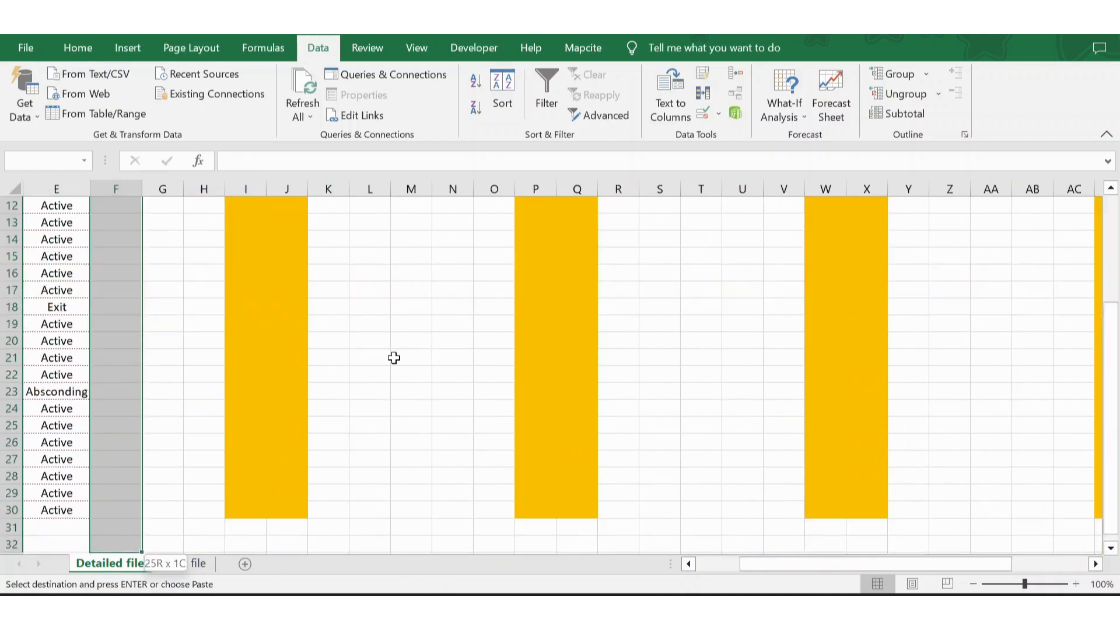
pyautogui.hotkey('shift', 'Down')
pyautogui.hotkey('shift', 'Down')
pyautogui.hotkey('shift', 'Down')
pyautogui.hotkey('shift', 'Up')
pyautogui.hotkey('shift', 'Up')
pyautogui.hotkey('shift', 'Up')
pyautogui.hotkey('shift', 'Up')
pyautogui.hotkey('shift', 'Up')
pyautogui.hotkey('shift', 'Right')
pyautogui.hotkey('shift', 'Right')
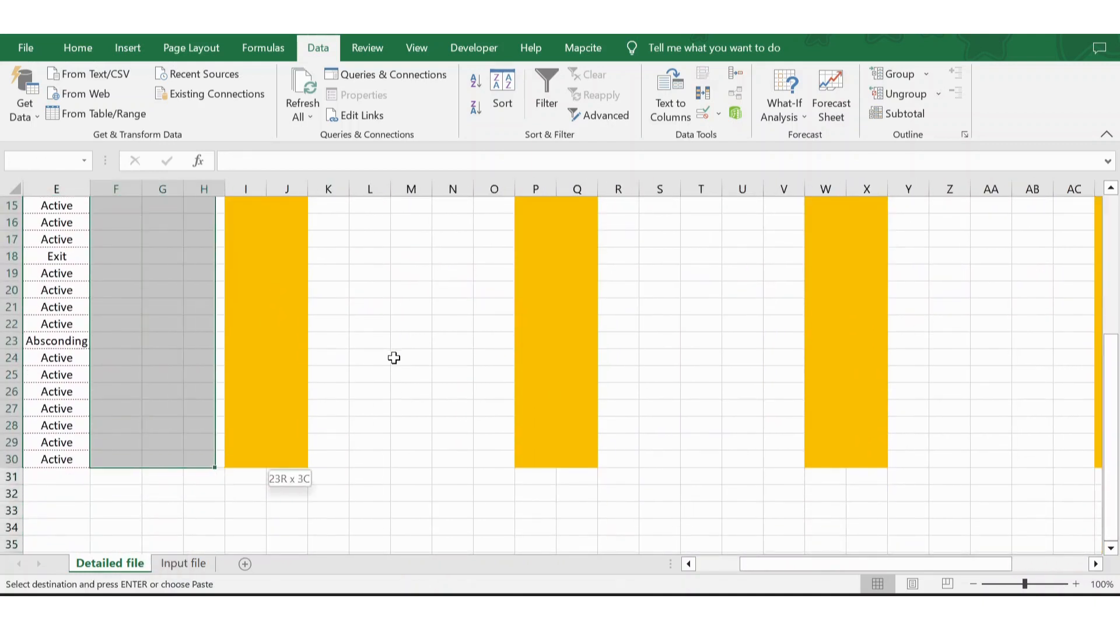
pyautogui.hotkey('shift', 'Right')
pyautogui.hotkey('shift', 'Right')
pyautogui.hotkey('shift', 'Right')
pyautogui.hotkey('shift', 'Right')
pyautogui.hotkey('shift', 'Right')
pyautogui.hotkey('shift', 'Right')
pyautogui.hotkey('shift', 'Right')
pyautogui.hotkey('shift', 'Right')
pyautogui.hotkey('shift', 'Right')
pyautogui.hotkey('shift', 'Right')
pyautogui.hotkey('shift', 'Right')
pyautogui.hotkey('shift', 'Right')
pyautogui.hotkey('shift', 'Right')
pyautogui.hotkey('shift', 'Right')
pyautogui.hotkey('shift', 'Right')
pyautogui.hotkey('shift', 'Right')
pyautogui.hotkey('shift', 'Right')
pyautogui.hotkey('shift', 'Right')
pyautogui.hotkey('shift', 'Right')
pyautogui.hotkey('shift', 'Right')
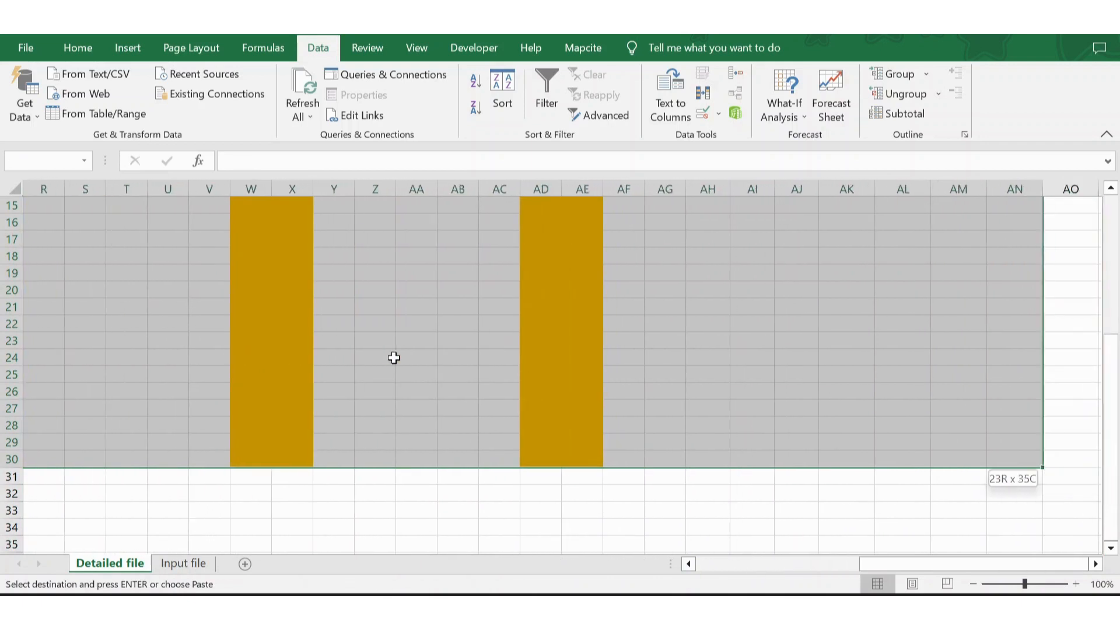
pyautogui.hotkey('shift', 'Left')
pyautogui.hotkey('shift', 'Left')
pyautogui.hotkey('shift', 'Left')
pyautogui.hotkey('shift', 'Left')
pyautogui.press('Return')
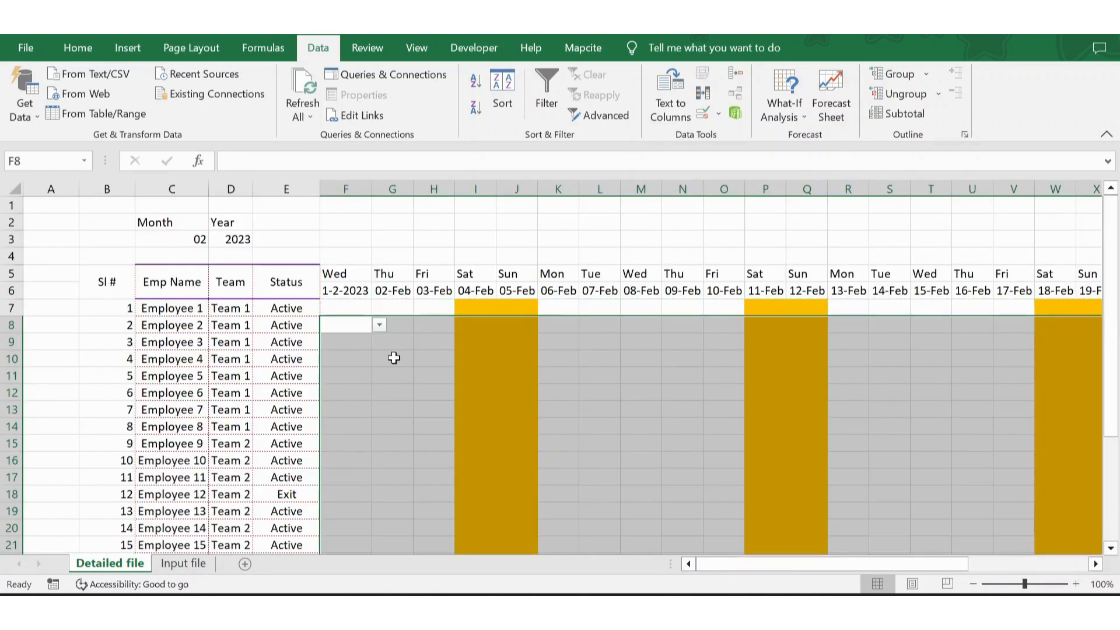
# Check that the code dropdown is available in AJ8 under the last date column
pyautogui.click(1030, 566)
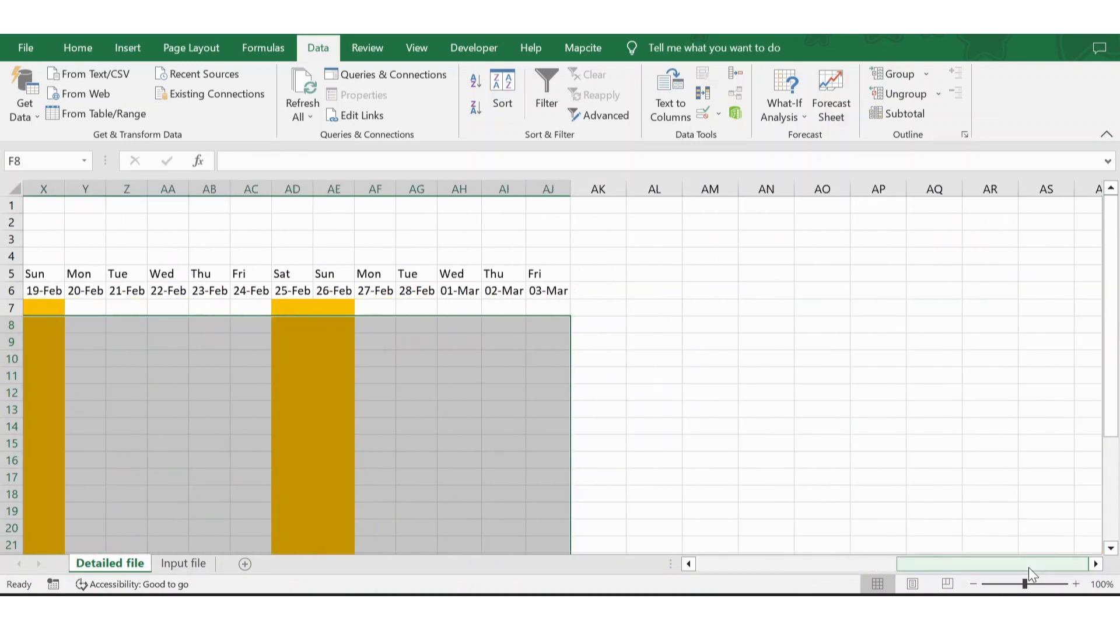
pyautogui.click(555, 341)
pyautogui.hotkey('alt', 'Down')
pyautogui.press('Escape')
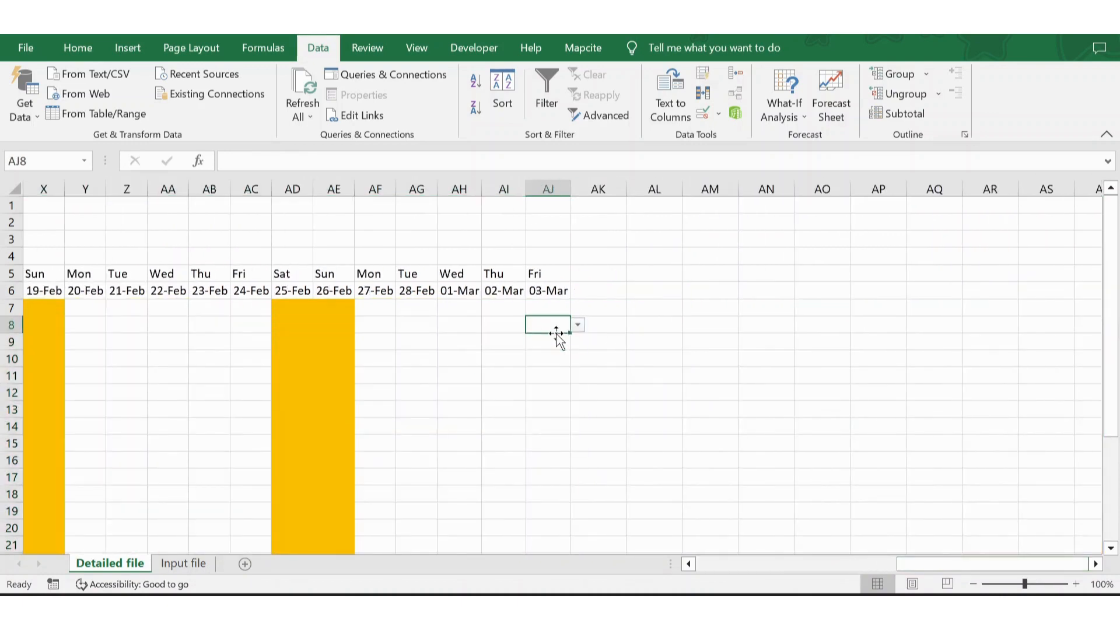
# Check the codes offered by the dropdown under the last date column in AJ9 without choosing one
pyautogui.hotkey('alt', 'Down')
pyautogui.press('Up')
pyautogui.press('Up')
pyautogui.press('Up')
pyautogui.press('Up')
pyautogui.press('Up')
pyautogui.press('Up')
pyautogui.press('Up')
pyautogui.press('Up')
pyautogui.press('Up')
pyautogui.press('Up')
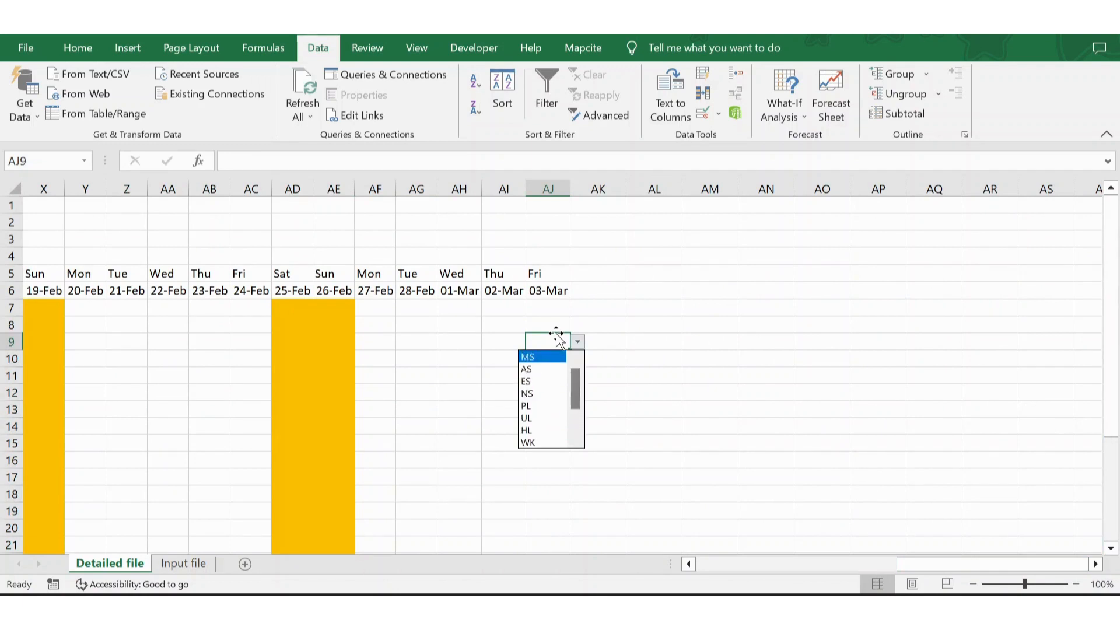
pyautogui.press('Escape')
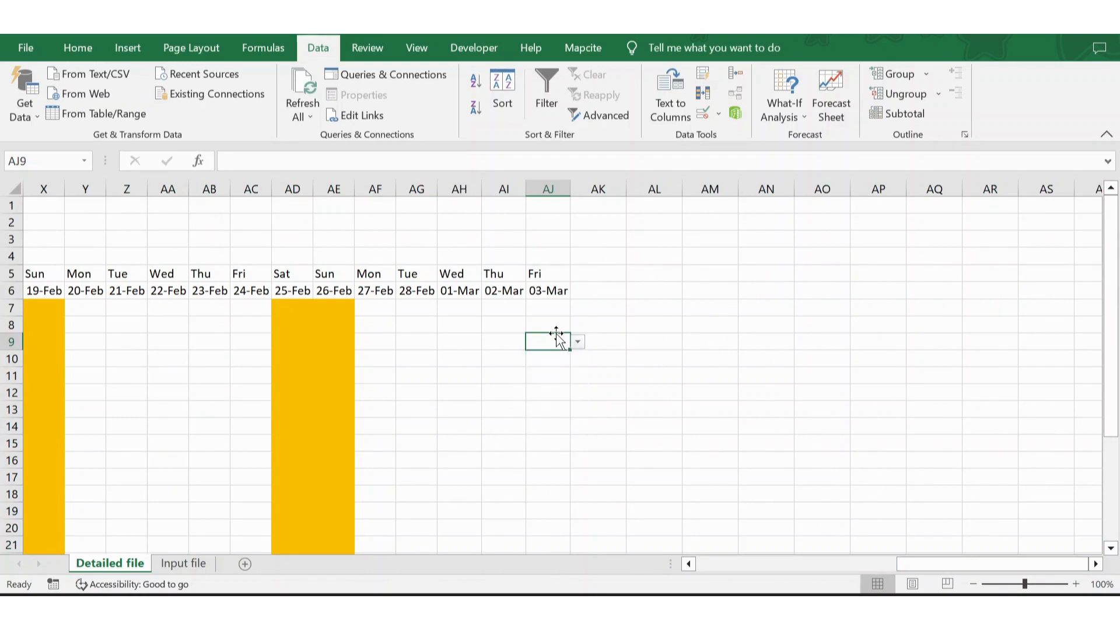
# Set the month in C3 to 01
pyautogui.click(350, 277)
pyautogui.hotkey('ctrl', 'Left')
pyautogui.press('Right')
pyautogui.press('Up')
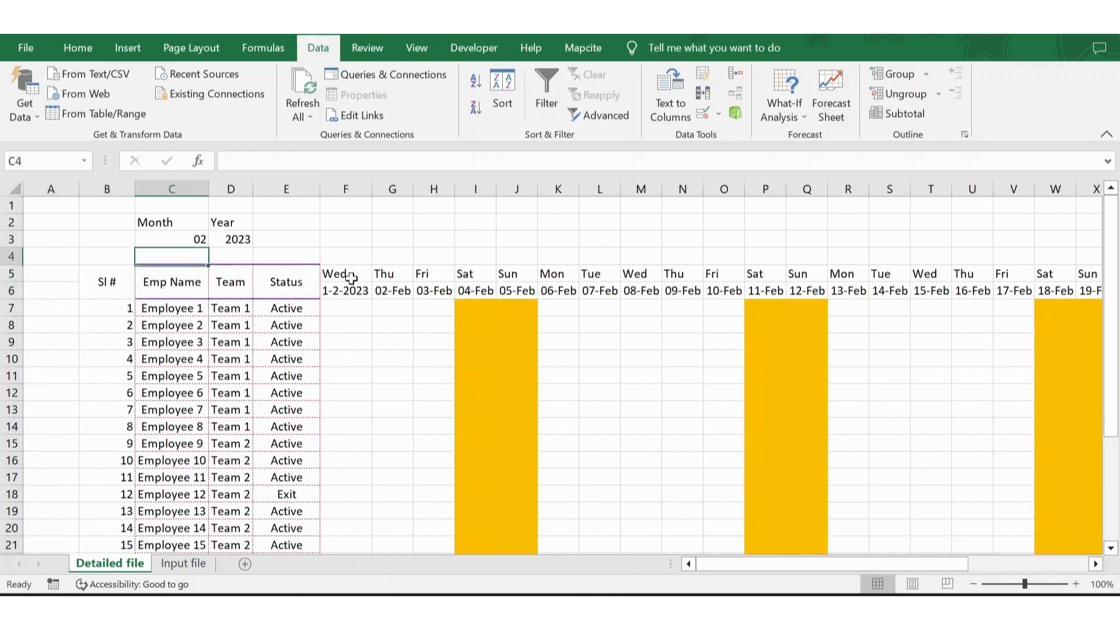
pyautogui.press('Up')
pyautogui.hotkey('alt', 'Down')
pyautogui.press('Up')
pyautogui.press('Return')
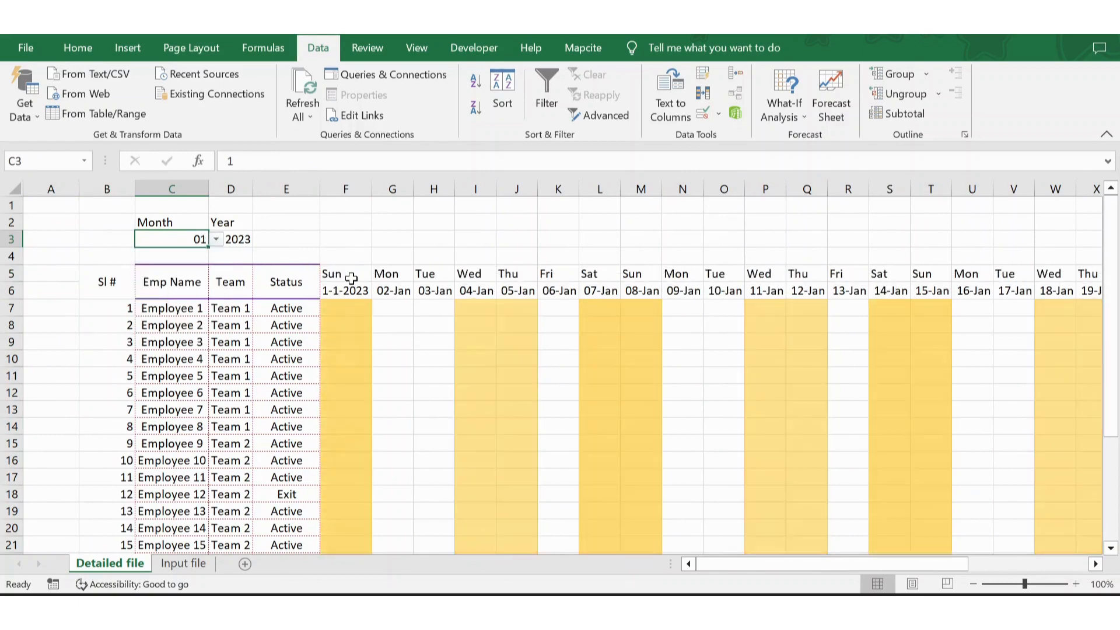
# Choose WK from the dropdown in F7 for Employee 1 on Sunday, 1-1-2023
pyautogui.click(396, 307)
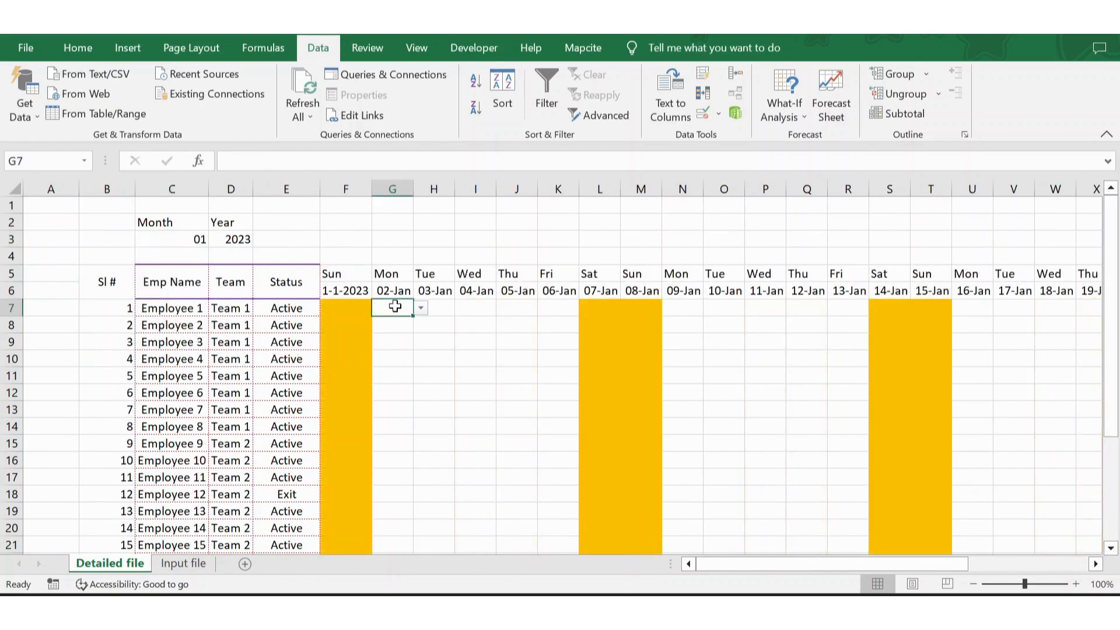
pyautogui.click(343, 308)
pyautogui.hotkey('alt', 'Down')
pyautogui.press('Escape')
pyautogui.hotkey('alt', 'Down')
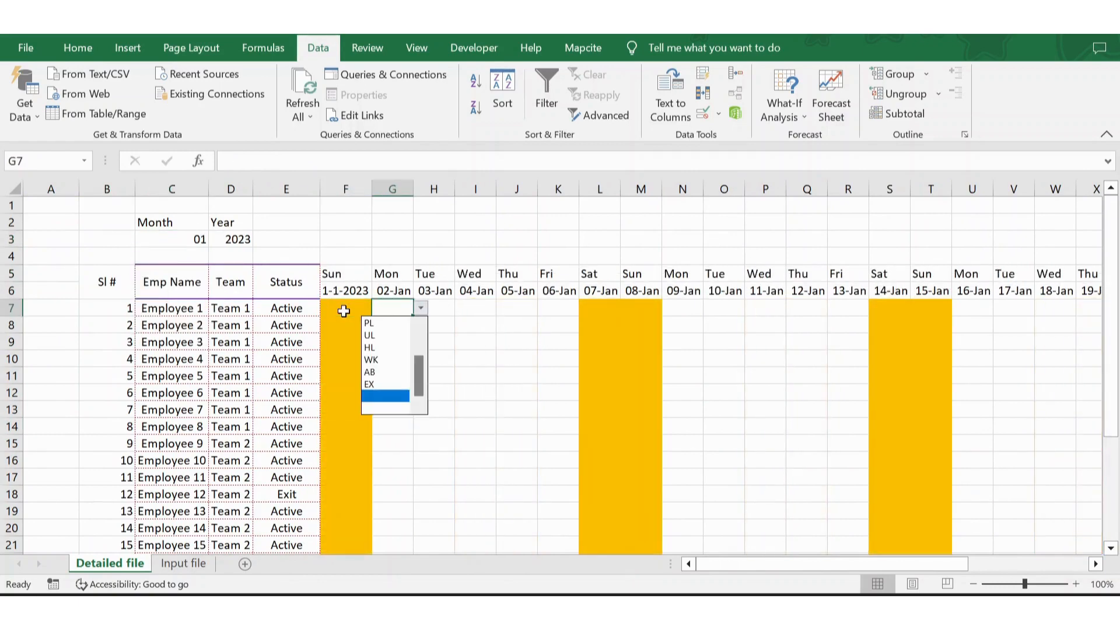
pyautogui.press('Escape')
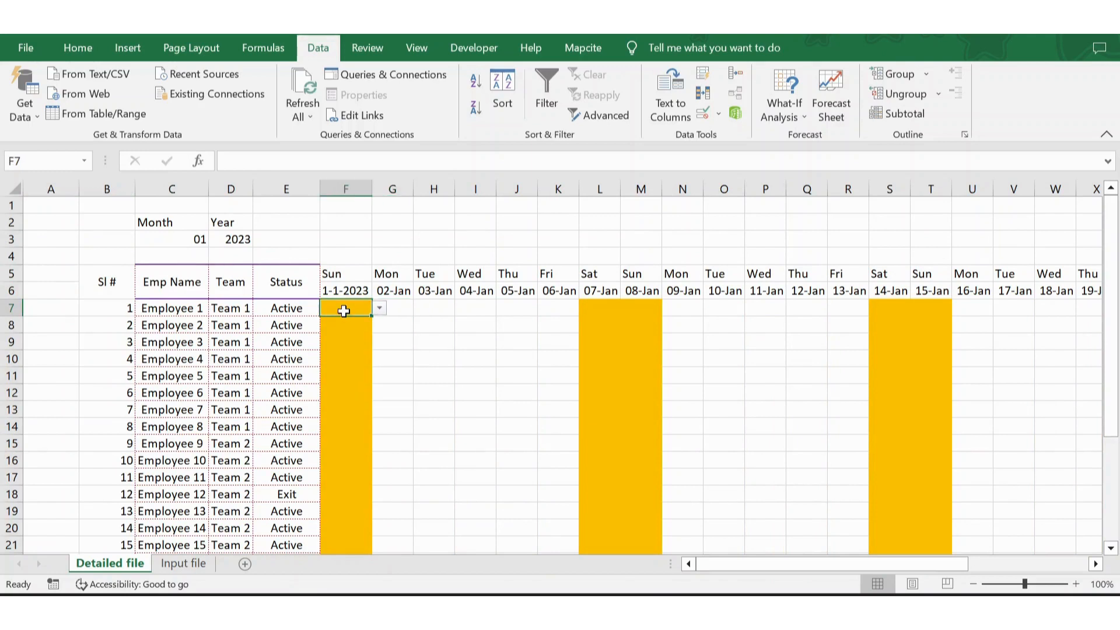
pyautogui.hotkey('alt', 'Down')
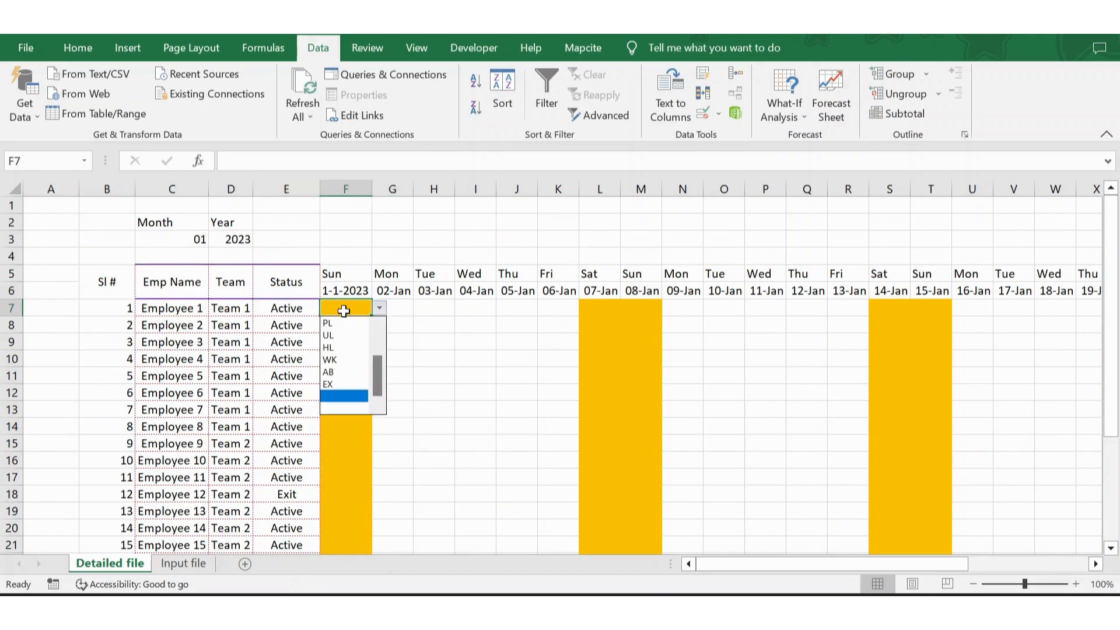
pyautogui.press('Up')
pyautogui.press('Up')
pyautogui.press('Up')
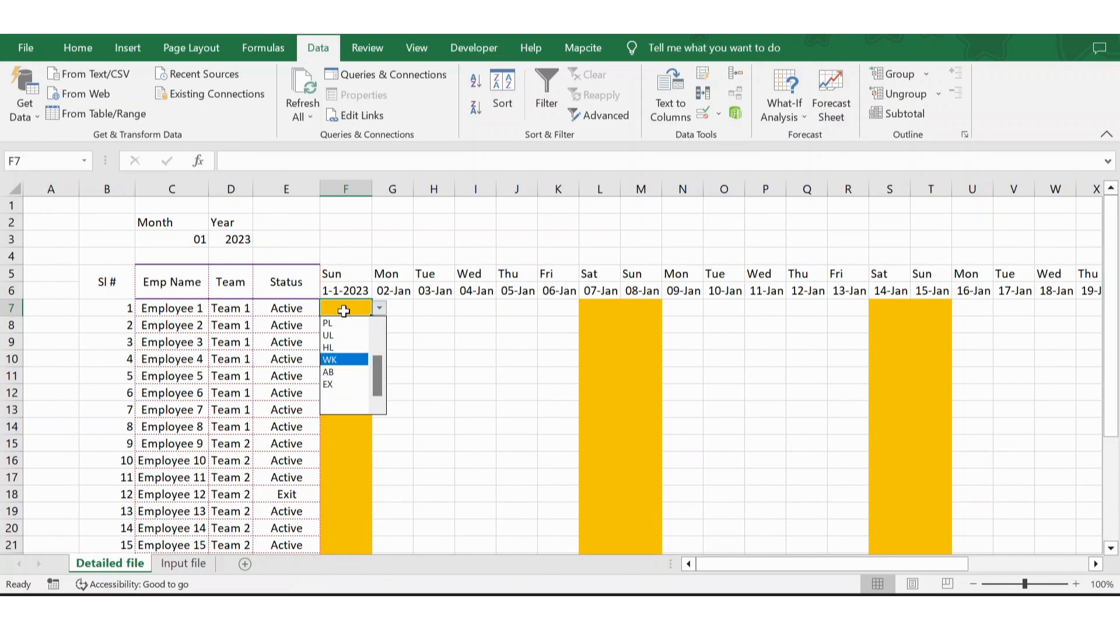
pyautogui.press('Return')
# Choose WK from the dropdown in L7 for Employee 1 on Saturday, 07-Jan
pyautogui.press('Right')
pyautogui.press('Right')
pyautogui.press('Right')
pyautogui.press('Right')
pyautogui.press('Right')
pyautogui.press('Right')
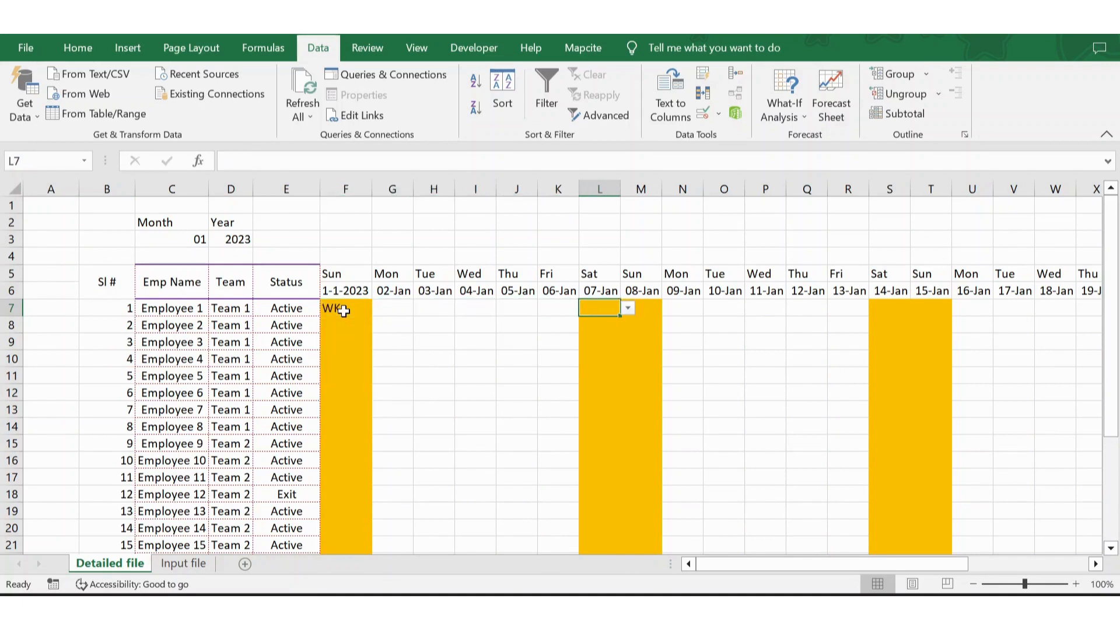
pyautogui.hotkey('alt', 'Down')
pyautogui.press('Up')
pyautogui.press('Up')
pyautogui.press('Up')
pyautogui.press('Return')
# Copy the WK code from L7 to M7 for Employee 1's Sunday, 08-Jan
pyautogui.hotkey('ctrl', 'c')
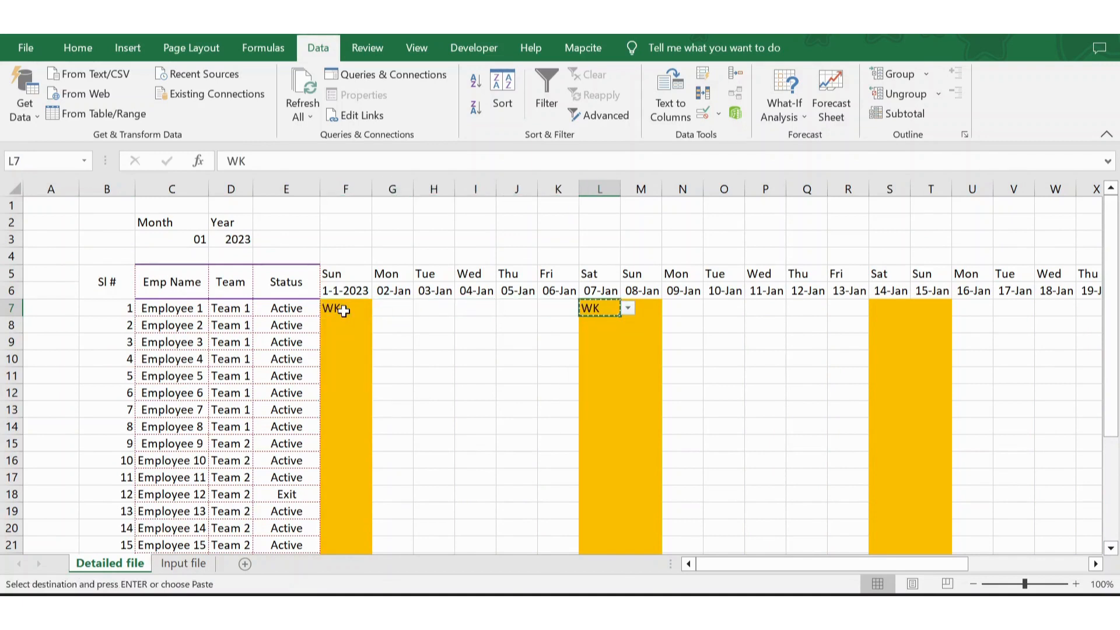
pyautogui.press('Right')
pyautogui.hotkey('ctrl', 'v')
pyautogui.press('Escape')
pyautogui.press('Right')
pyautogui.press('Right')
pyautogui.press('Right')
pyautogui.press('Left')
pyautogui.press('Left')
pyautogui.press('Left')
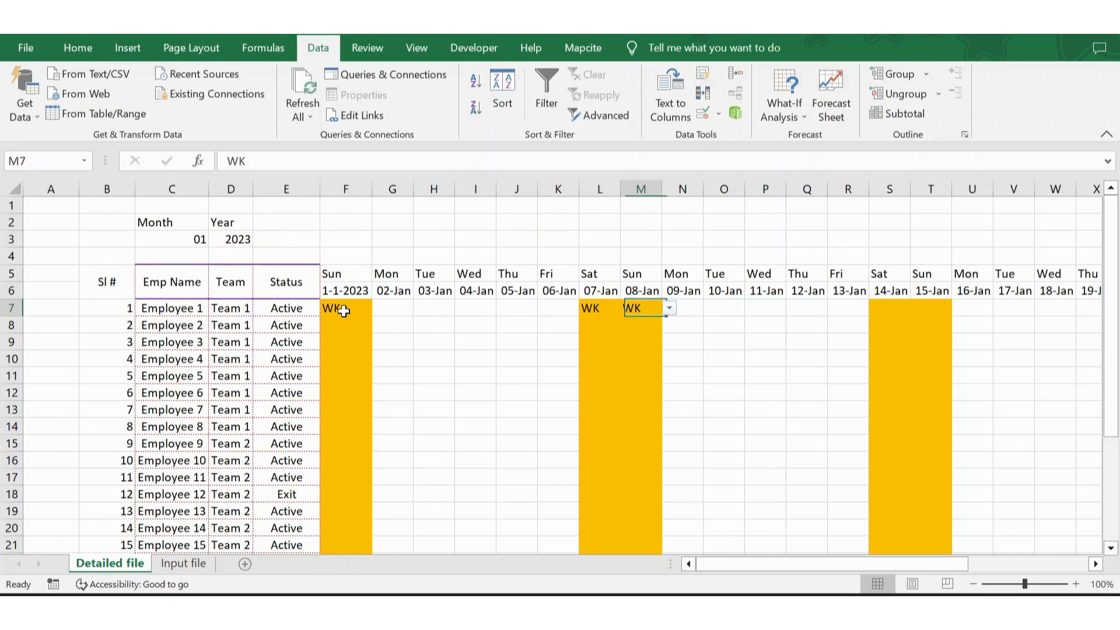
# Copy the weekend codes L7:M7 to the following weekend, 14-Jan and 15-Jan, in S7:T7
pyautogui.press('Left')
pyautogui.hotkey('shift', 'Right')
pyautogui.hotkey('ctrl', 'c')
pyautogui.press('Right')
pyautogui.press('Right')
pyautogui.press('Right')
pyautogui.press('Right')
pyautogui.press('Right')
pyautogui.press('Right')
pyautogui.press('Right')
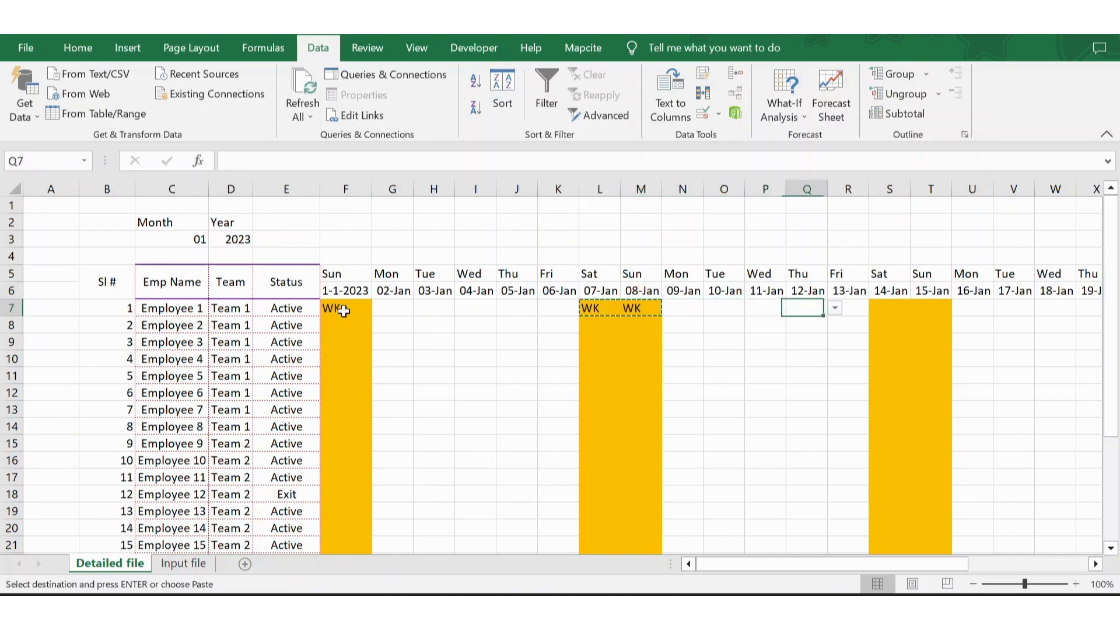
pyautogui.hotkey('ctrl', 'v')
pyautogui.press('Escape')
# Go through the shift and leave codes from MS to EX in the G7 dropdown without choosing one
pyautogui.press('Left')
pyautogui.press('Left')
pyautogui.press('Left')
pyautogui.press('Left')
pyautogui.press('Left')
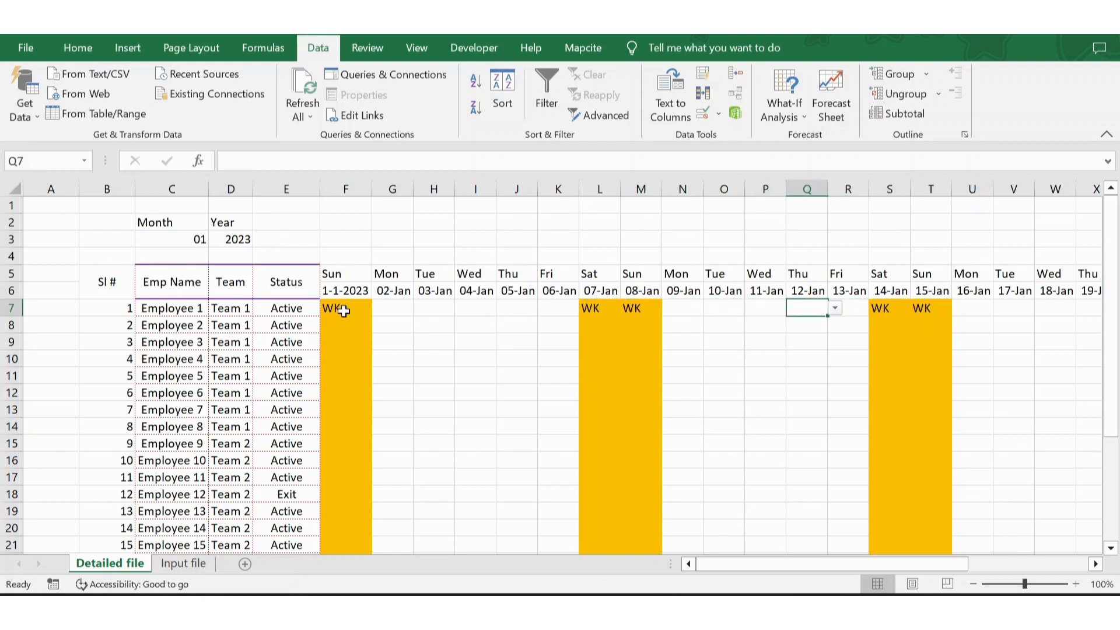
pyautogui.press('Left')
pyautogui.press('Left')
pyautogui.press('Left')
pyautogui.press('Left')
pyautogui.press('Left')
pyautogui.press('Left')
pyautogui.press('Left')
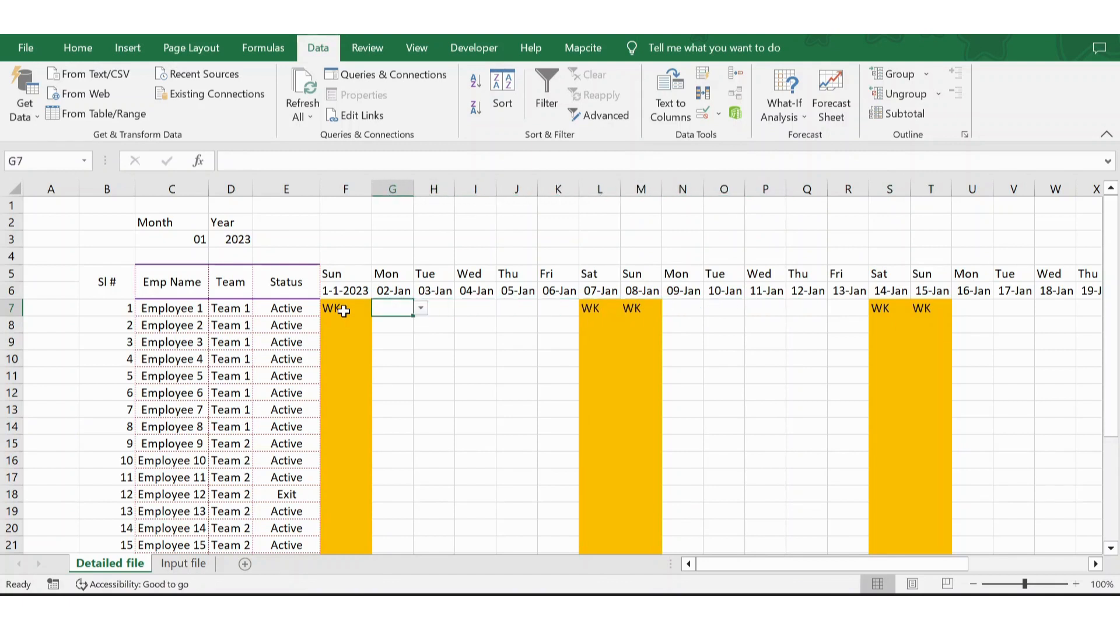
pyautogui.hotkey('alt', 'Down')
pyautogui.press('Up')
pyautogui.press('Up')
pyautogui.press('Up')
pyautogui.press('Up')
pyautogui.press('Up')
pyautogui.press('Up')
pyautogui.press('Up')
pyautogui.press('Up')
pyautogui.press('Up')
pyautogui.press('Up')
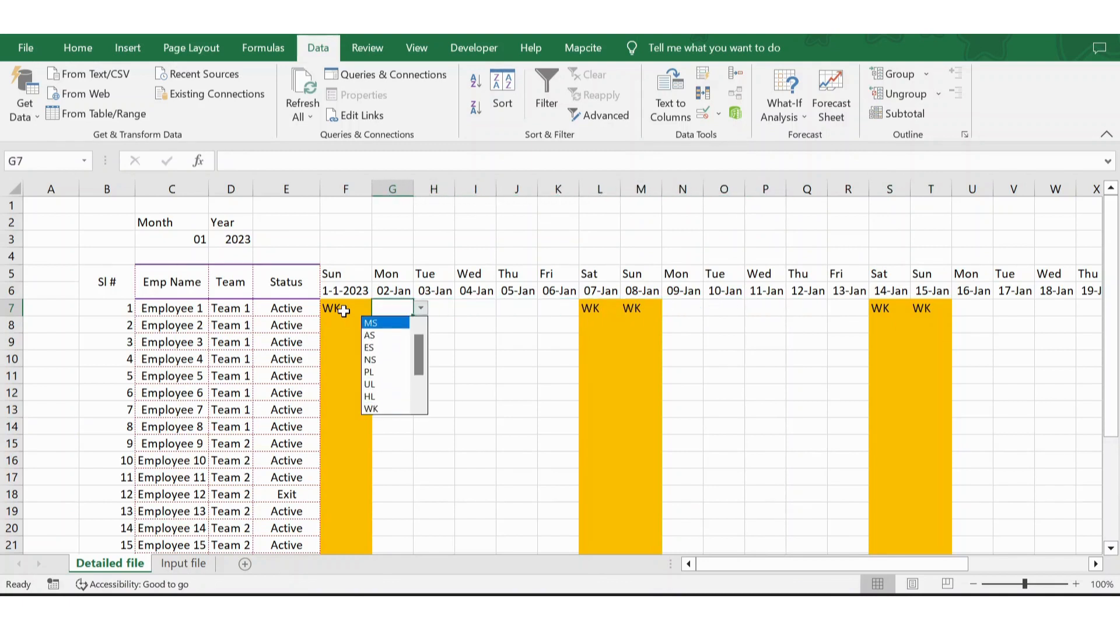
pyautogui.press('Down')
pyautogui.press('Down')
pyautogui.press('Down')
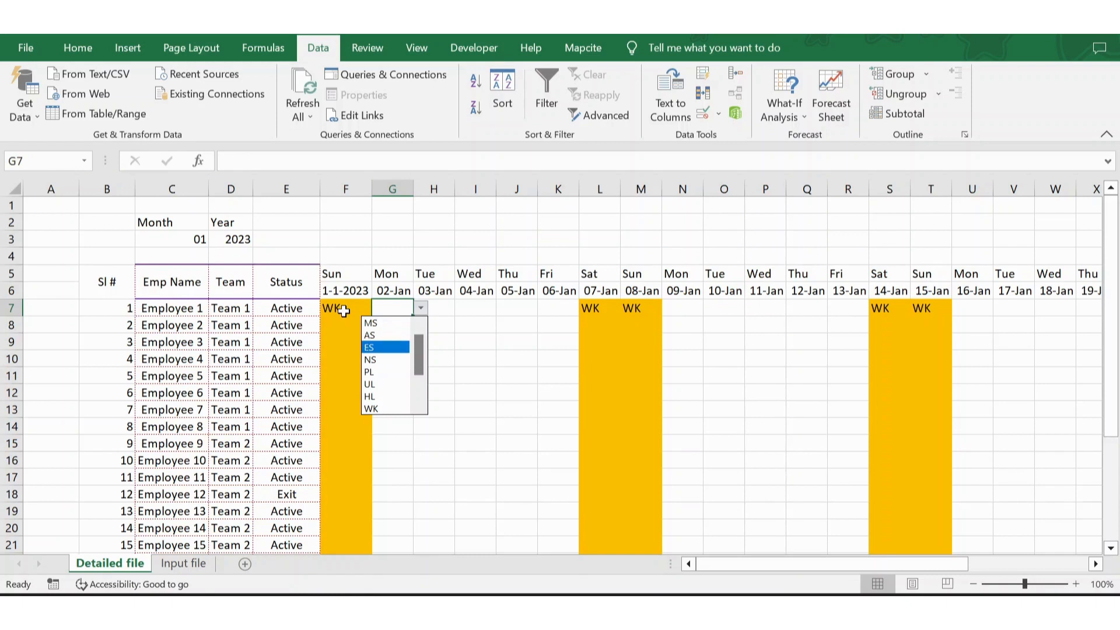
pyautogui.press('Down')
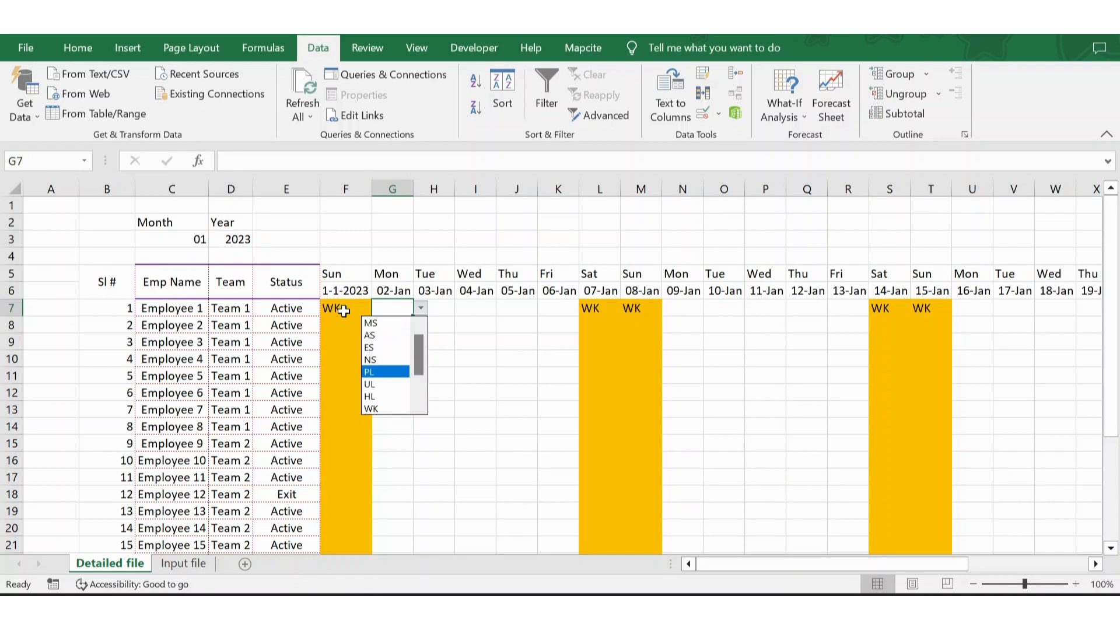
pyautogui.press('Down')
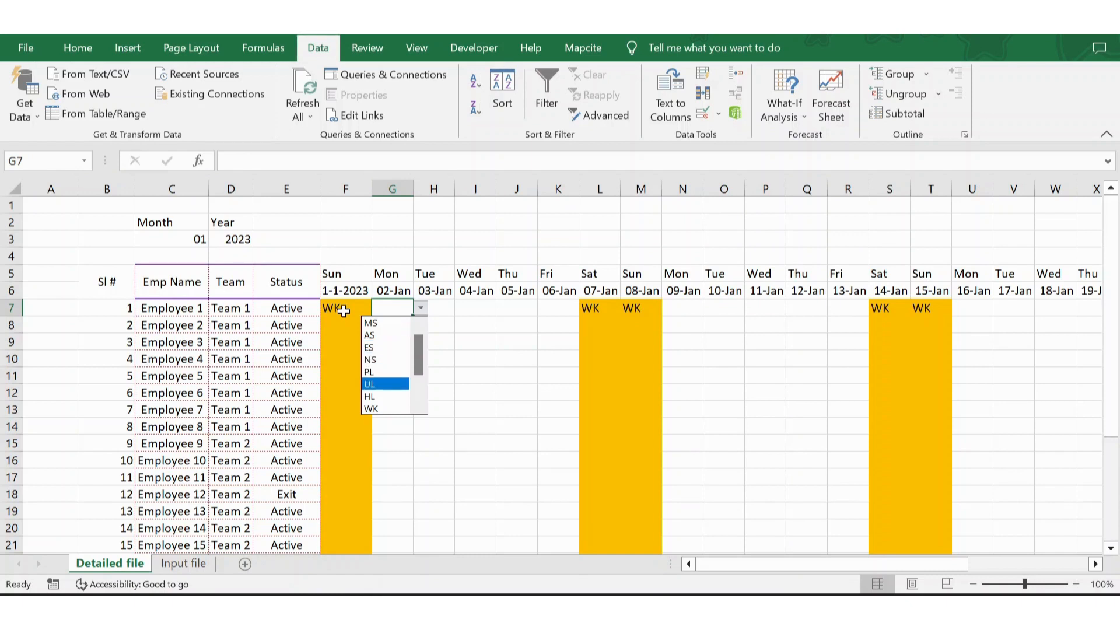
pyautogui.press('Down')
pyautogui.press('Down')
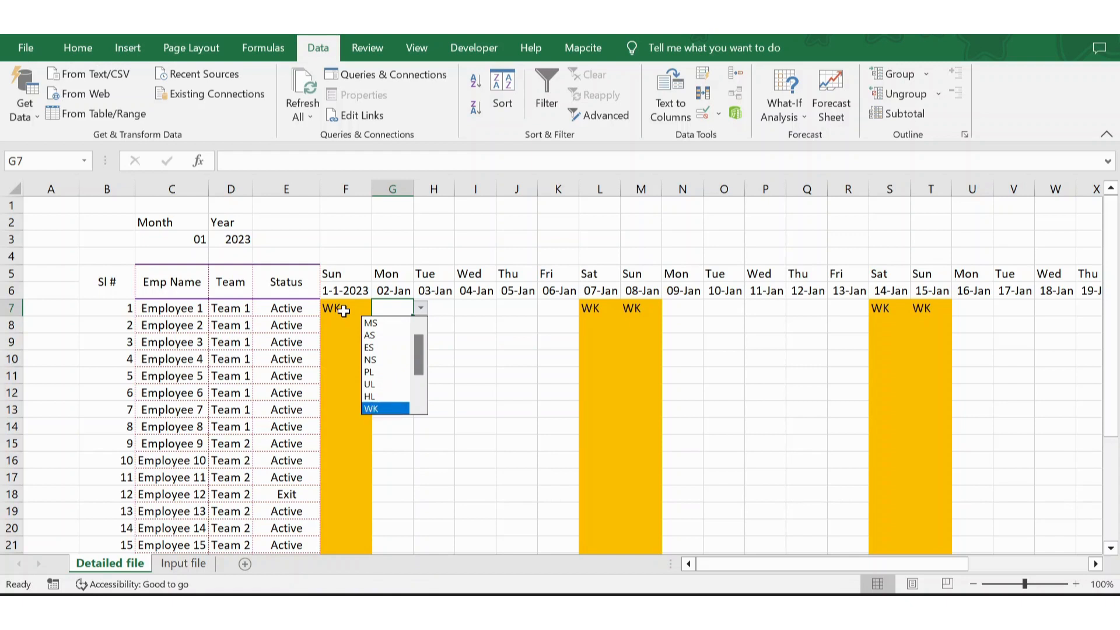
pyautogui.press('Down')
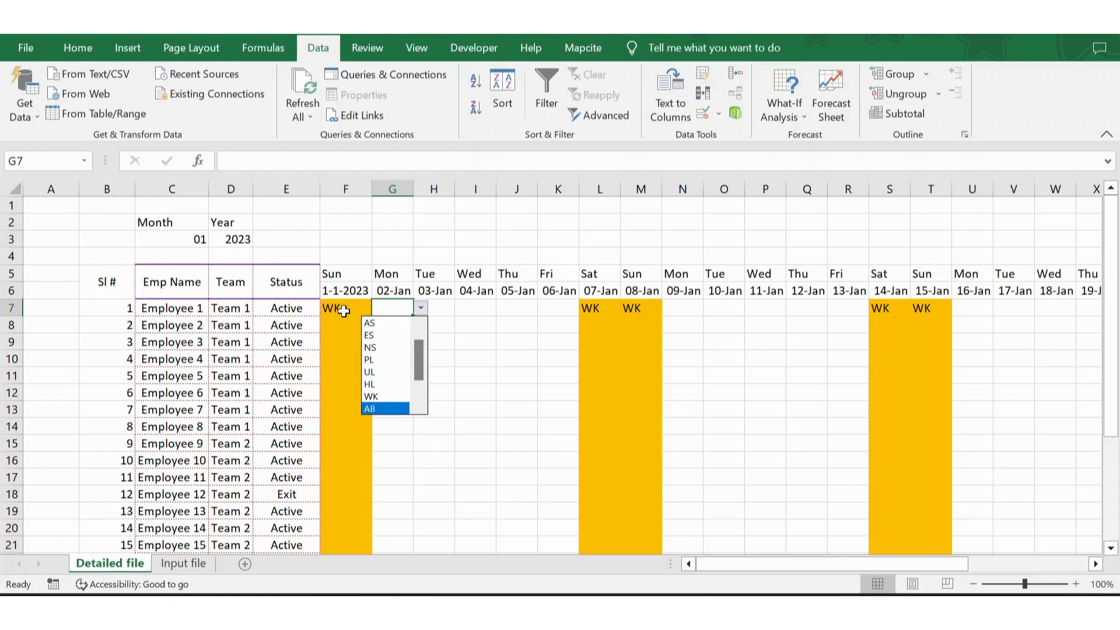
pyautogui.press('Down')
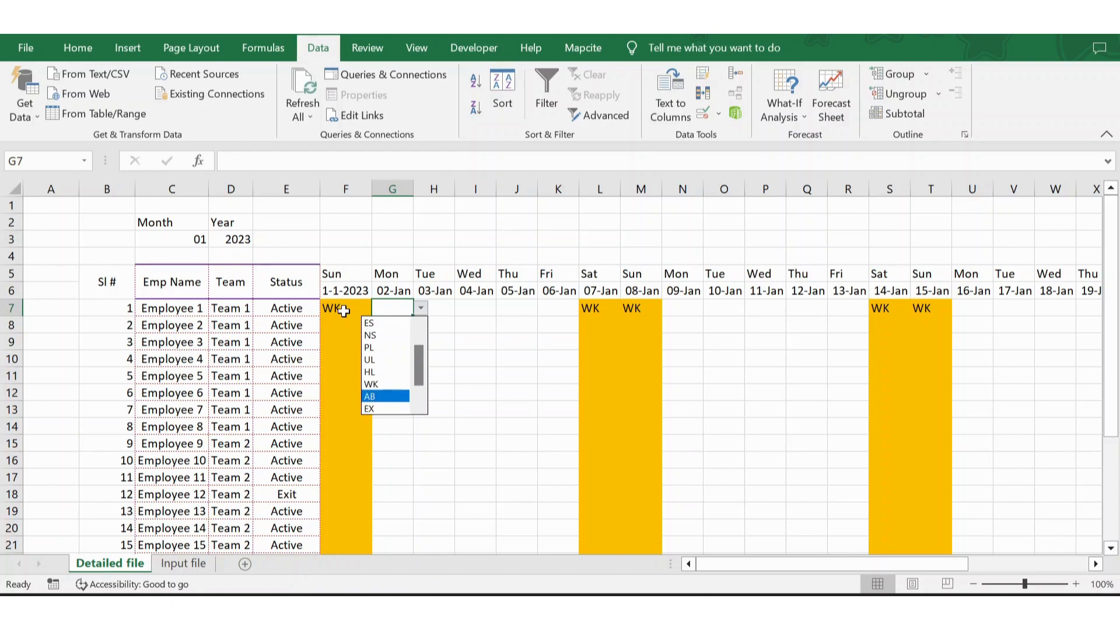
pyautogui.press('Down')
pyautogui.press('Up')
pyautogui.press('Up')
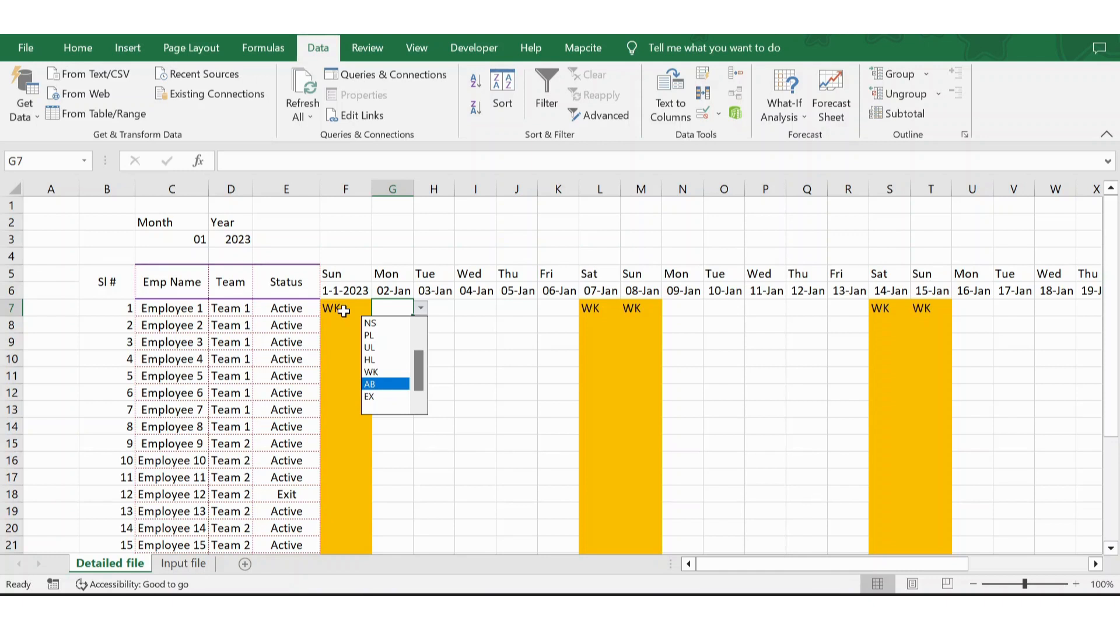
pyautogui.press('Escape')
pyautogui.press('Right')
pyautogui.press('Right')
pyautogui.press('Right')
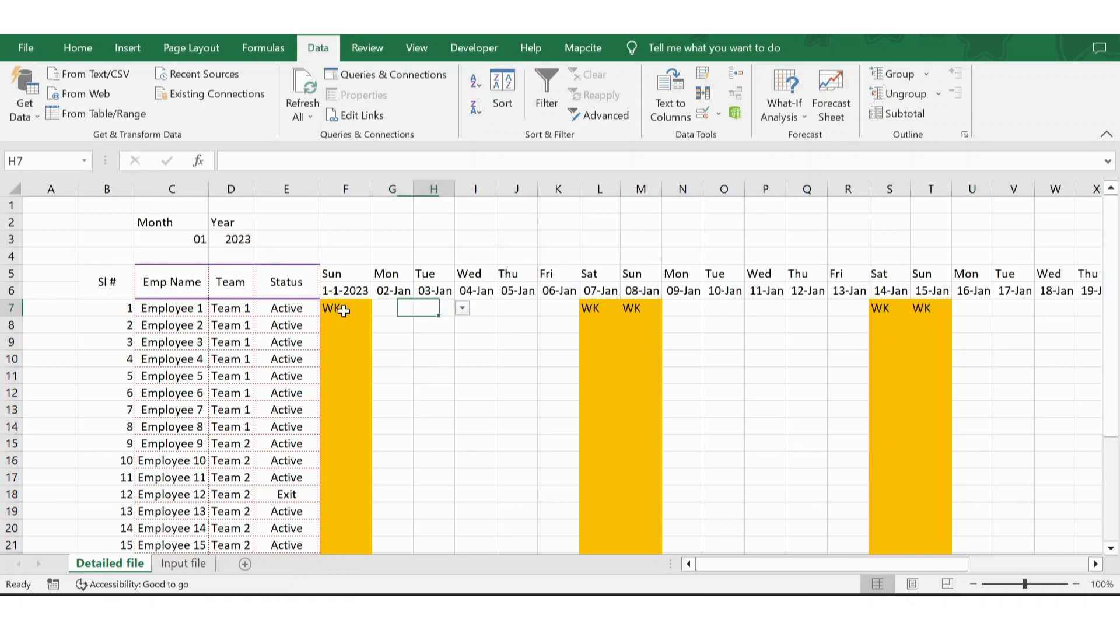
pyautogui.press('Left')
pyautogui.press('Left')
pyautogui.press('Left')
# Switch to the completed workbook and copy the filled January codes F8:AJ30 from its Detailed file sheet
pyautogui.hotkey('alt', 'Tab')
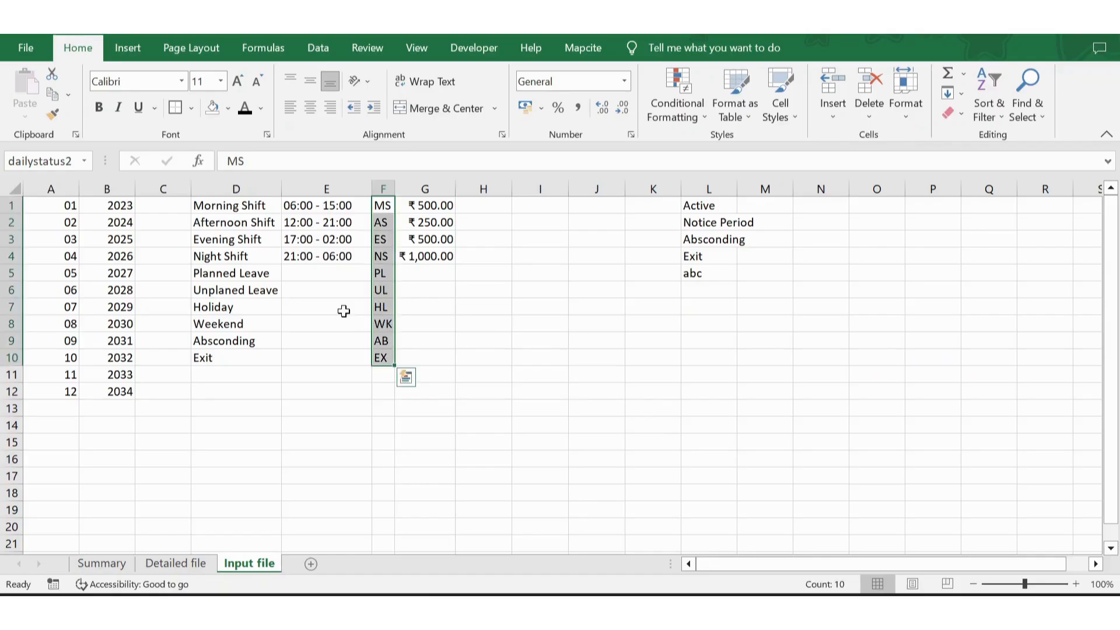
pyautogui.hotkey('alt', 'Tab')
pyautogui.hotkey('alt', 'Tab')
pyautogui.click(193, 563)
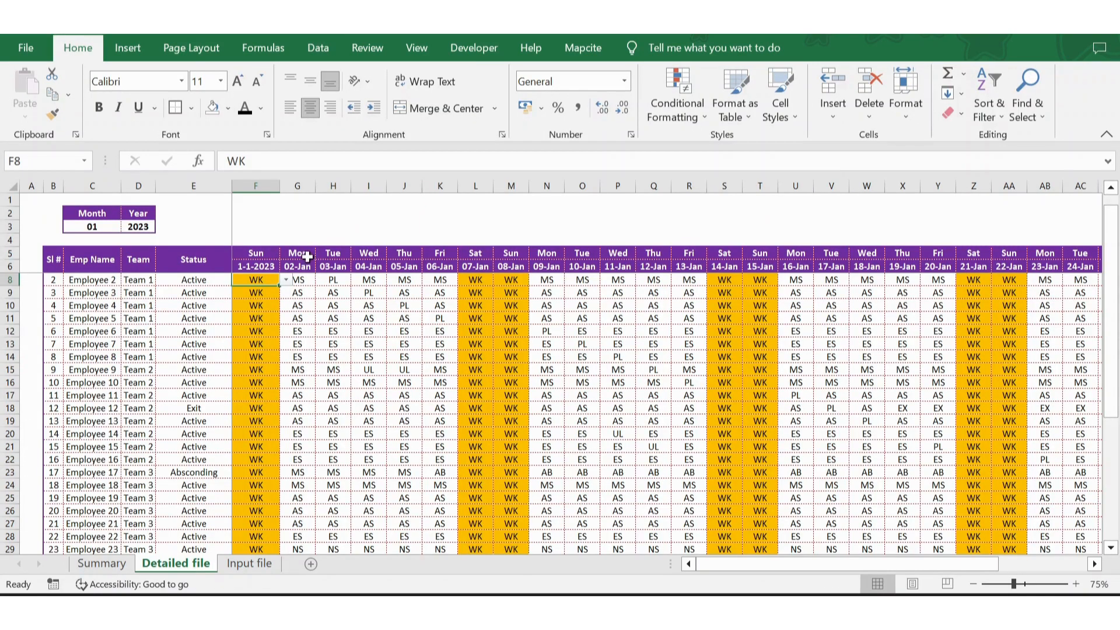
pyautogui.hotkey('ctrl', 'shift', 'Right')
pyautogui.hotkey('ctrl', 'shift', 'Down')
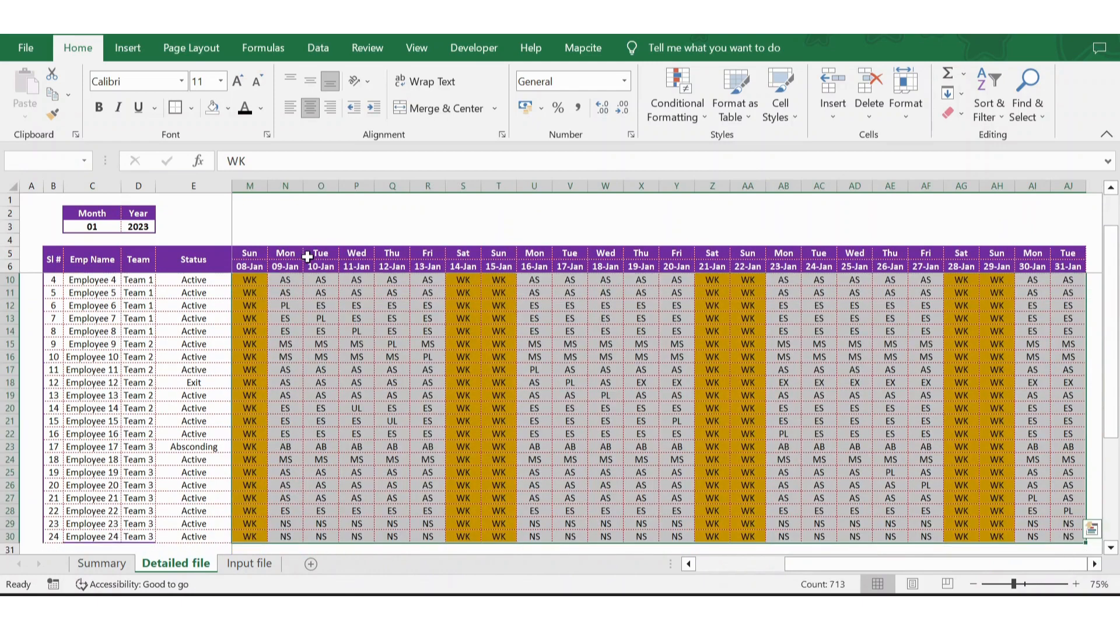
pyautogui.hotkey('ctrl', 'c')
# Return to the tracker being built and paste the copied roster codes into the employee grid starting at F7
pyautogui.hotkey('alt', 'Tab')
pyautogui.press('Left')
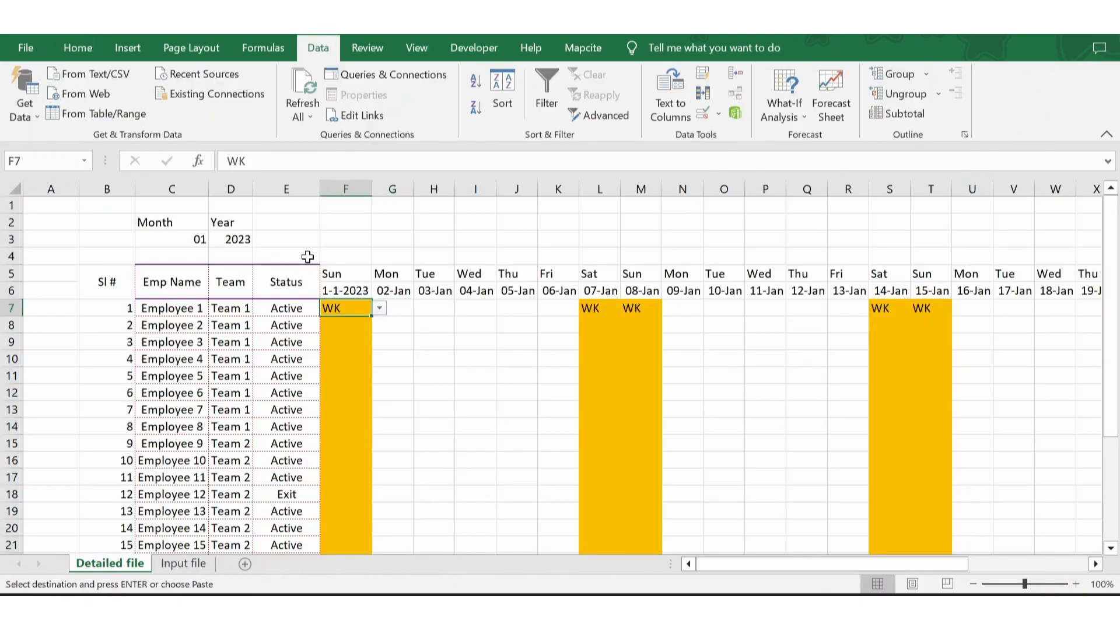
pyautogui.hotkey('ctrl', 'v')
pyautogui.press('Right')
pyautogui.press('Right')
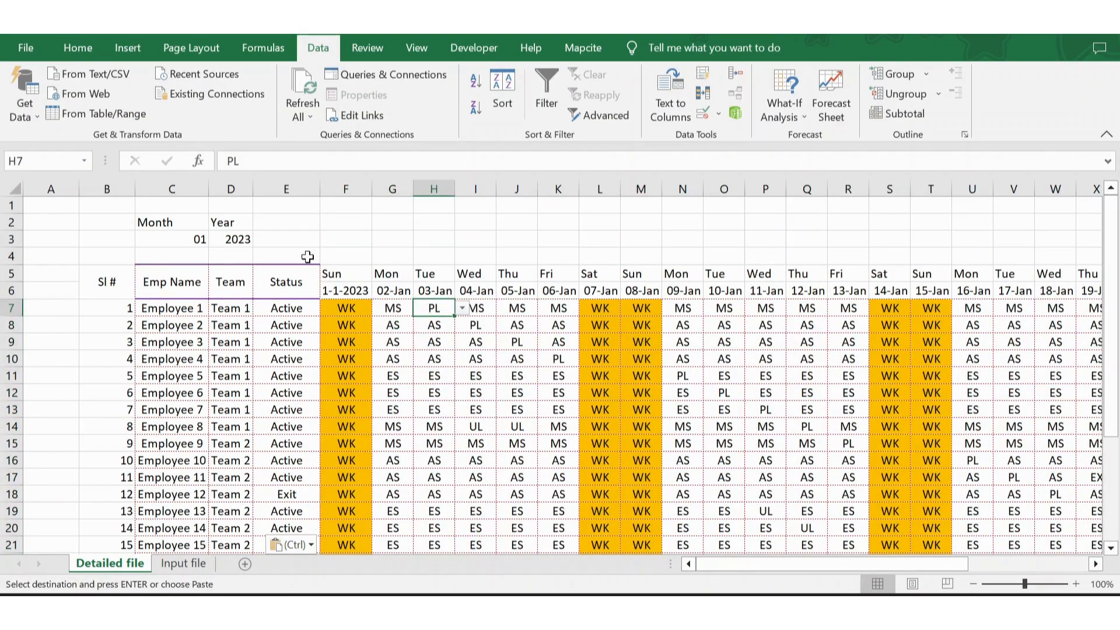
pyautogui.press('Left')
pyautogui.press('Left')
pyautogui.press('Left')
pyautogui.press('Left')
pyautogui.press('Left')
pyautogui.press('Left')
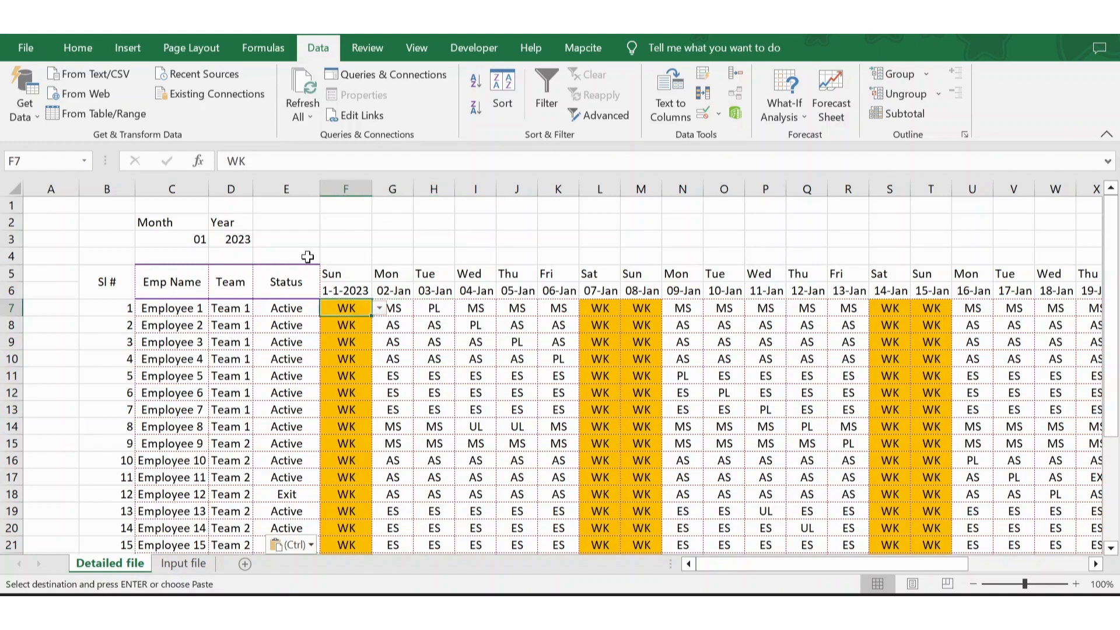
# Switch to the completed workbook and examine Employee 6's January codes up to 09-Jan in its Detailed file sheet
pyautogui.hotkey('alt', 'Tab')
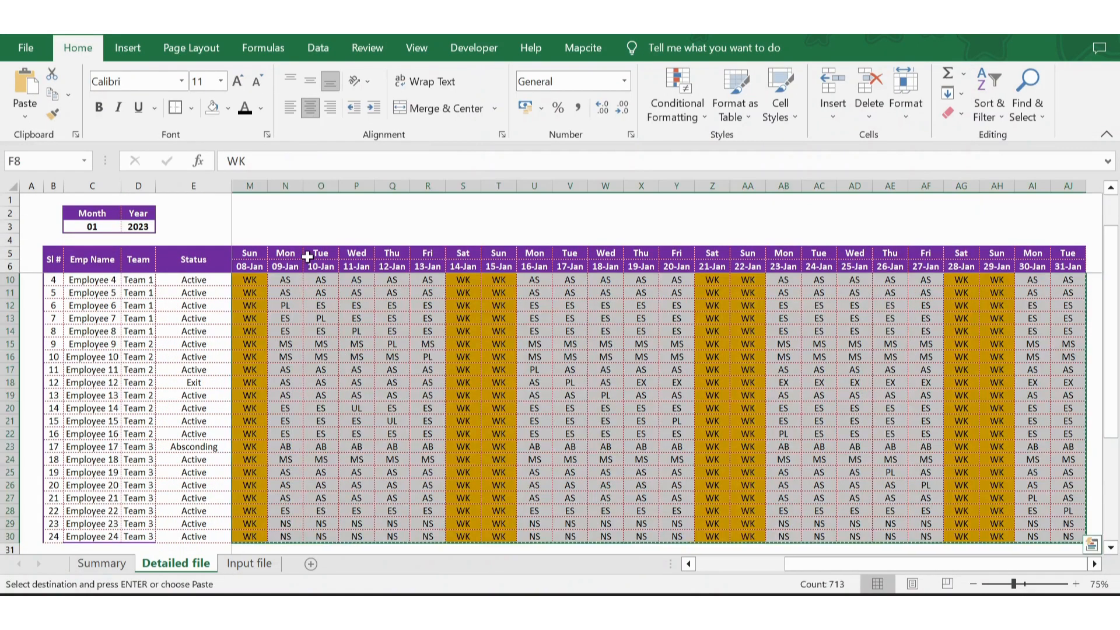
pyautogui.press('Down')
pyautogui.press('Down')
pyautogui.press('Down')
pyautogui.press('Right')
pyautogui.press('Right')
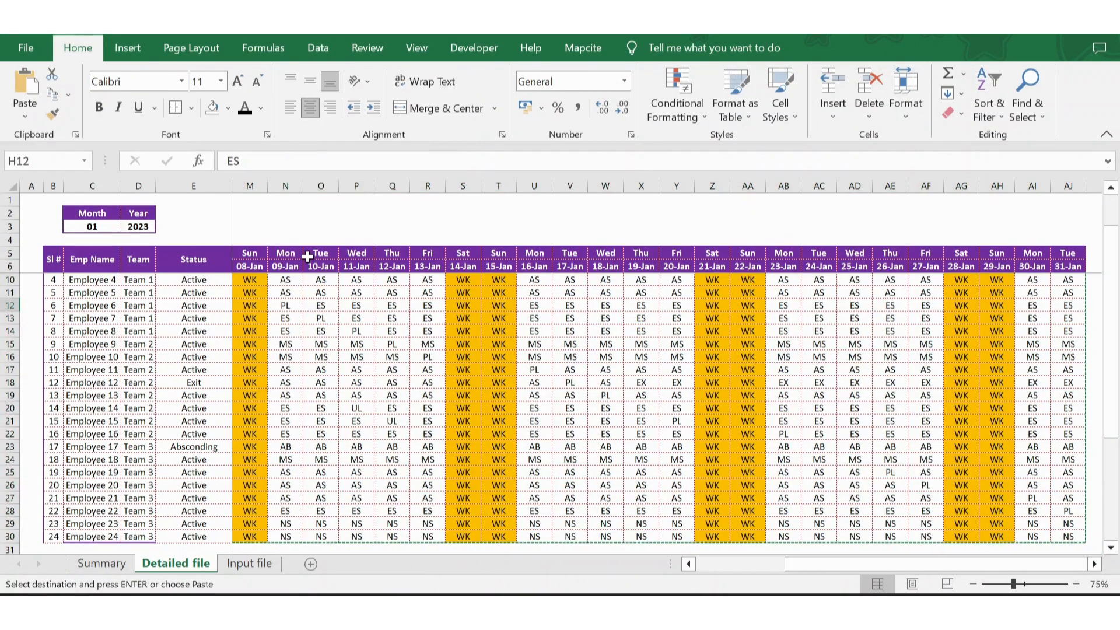
pyautogui.press('Right')
pyautogui.press('Right')
pyautogui.press('Right')
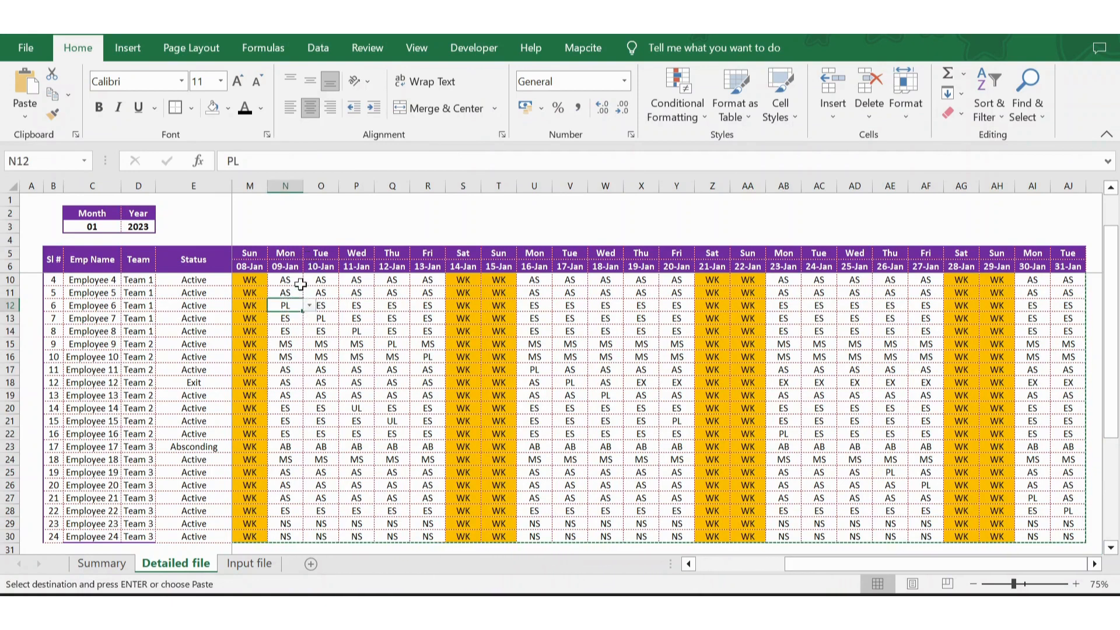
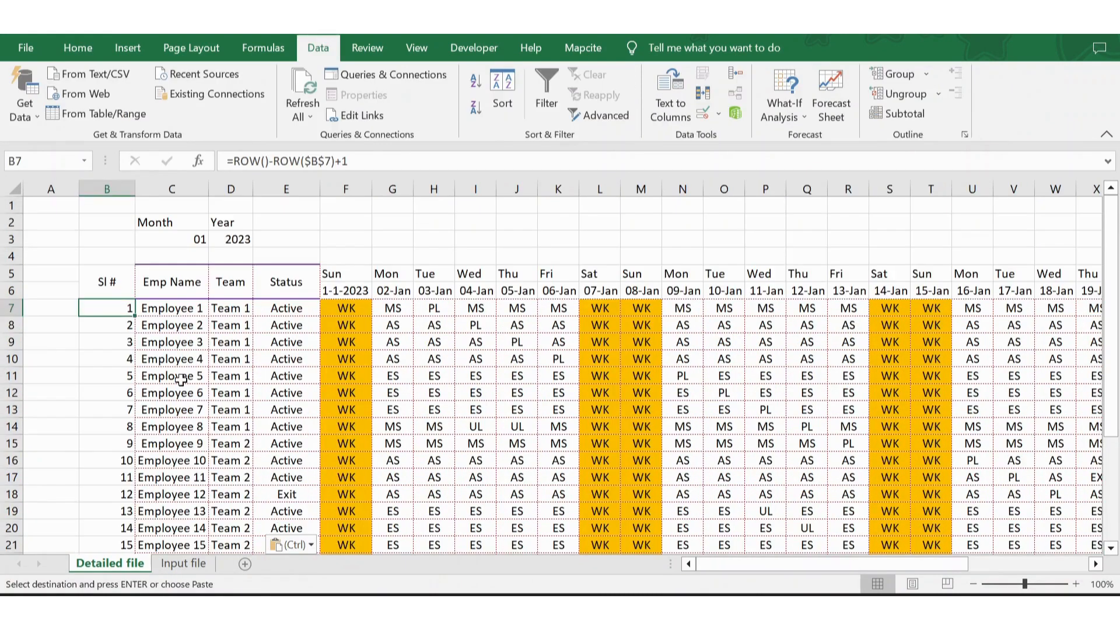
# Select the whole roster table B5:AJ30, from the Sl # header through the 31-Jan column and Employee 24's row
pyautogui.press('Up')
pyautogui.hotkey('ctrl', 'shift', 'Right')
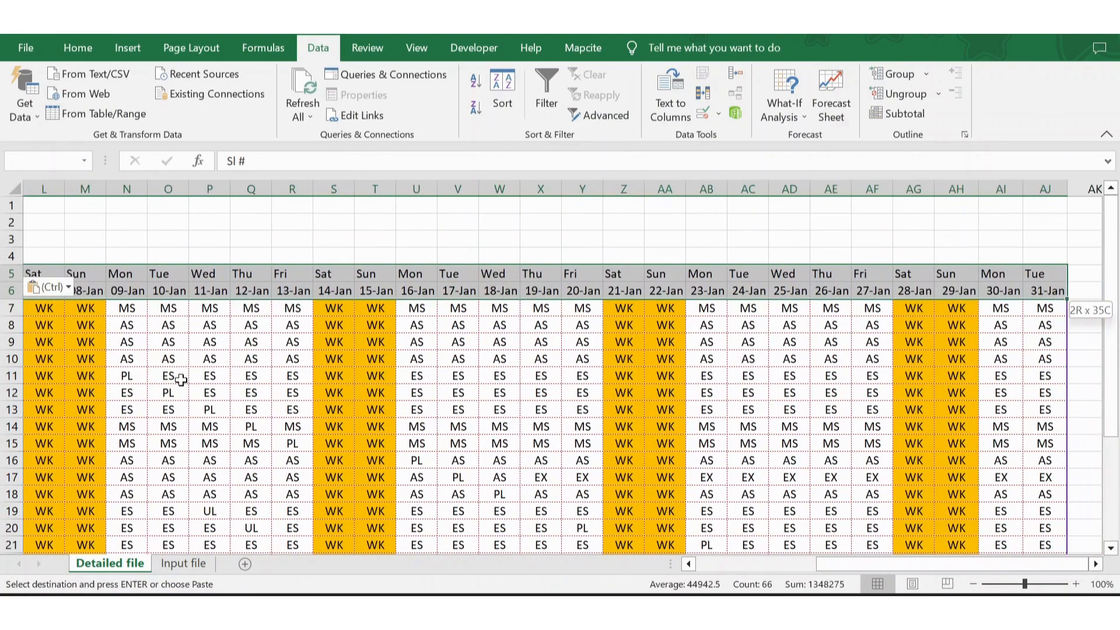
pyautogui.hotkey('ctrl', 'shift', 'Left')
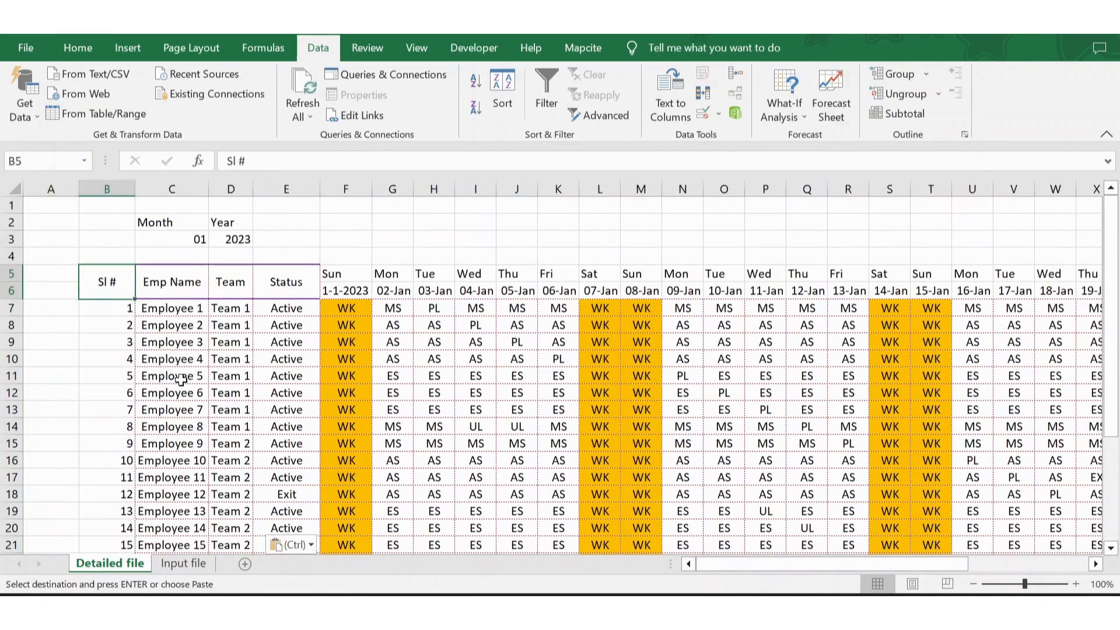
pyautogui.hotkey('ctrl', 'shift', 'Right')
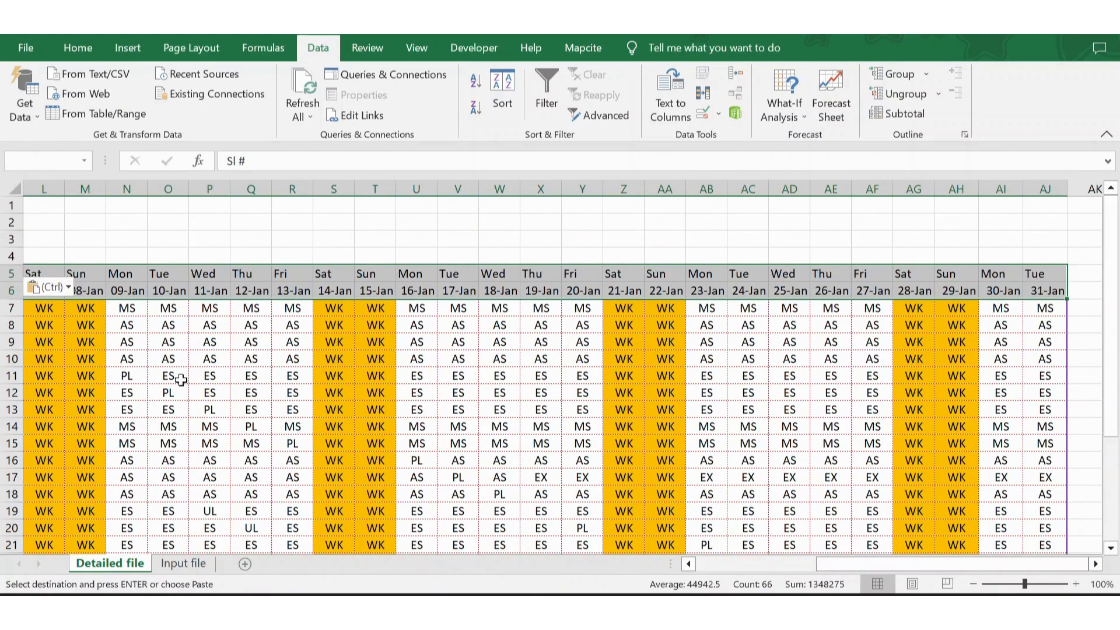
pyautogui.hotkey('ctrl', 'shift', 'Right')
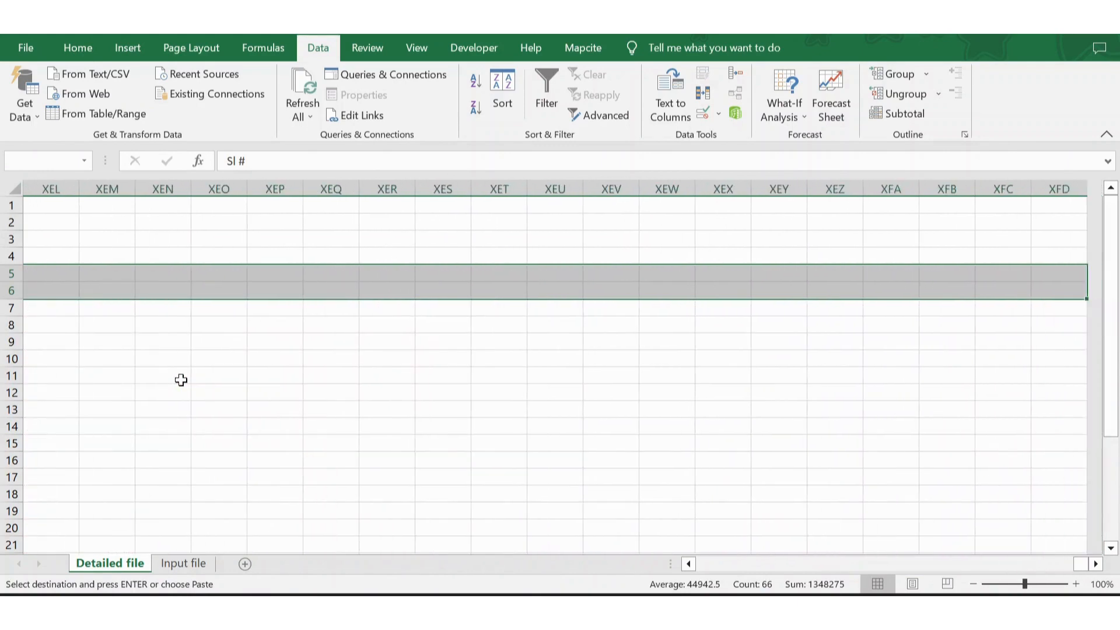
pyautogui.press('Left')
pyautogui.press('Right')
pyautogui.hotkey('ctrl', 'shift', 'Right')
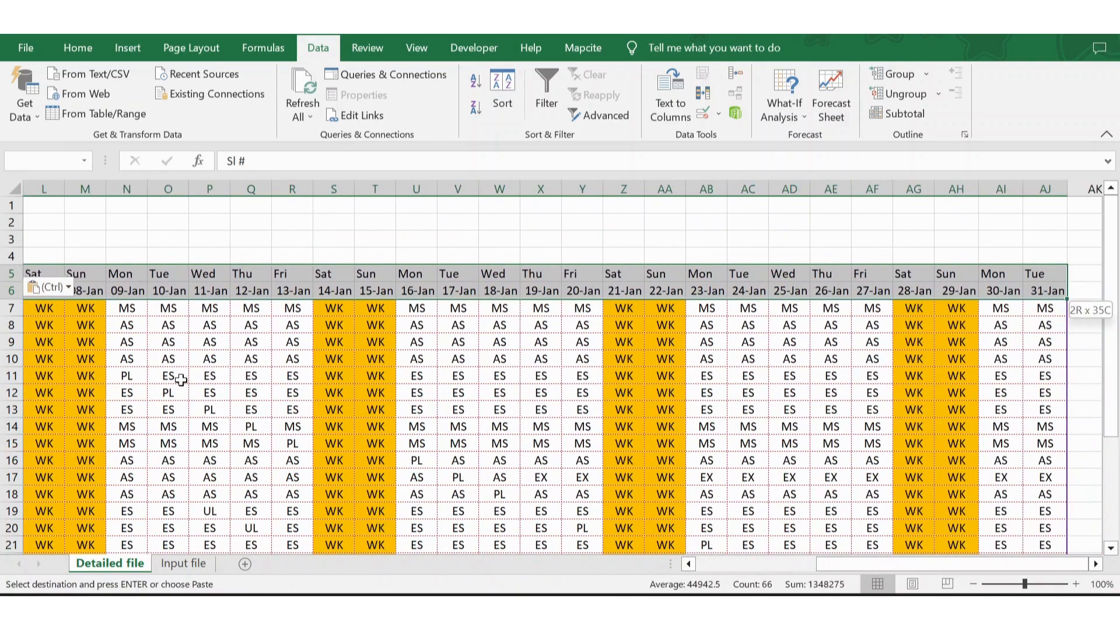
pyautogui.hotkey('shift', 'Down')
pyautogui.hotkey('shift', 'Down')
pyautogui.hotkey('ctrl', 'shift', 'Down')
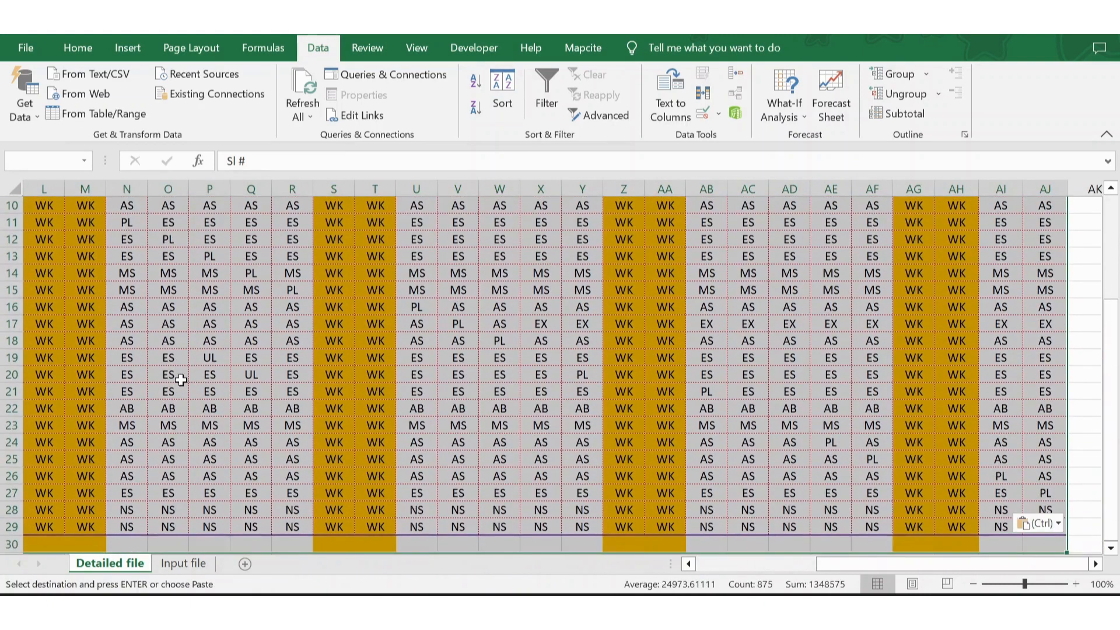
pyautogui.hotkey('shift', 'Up')
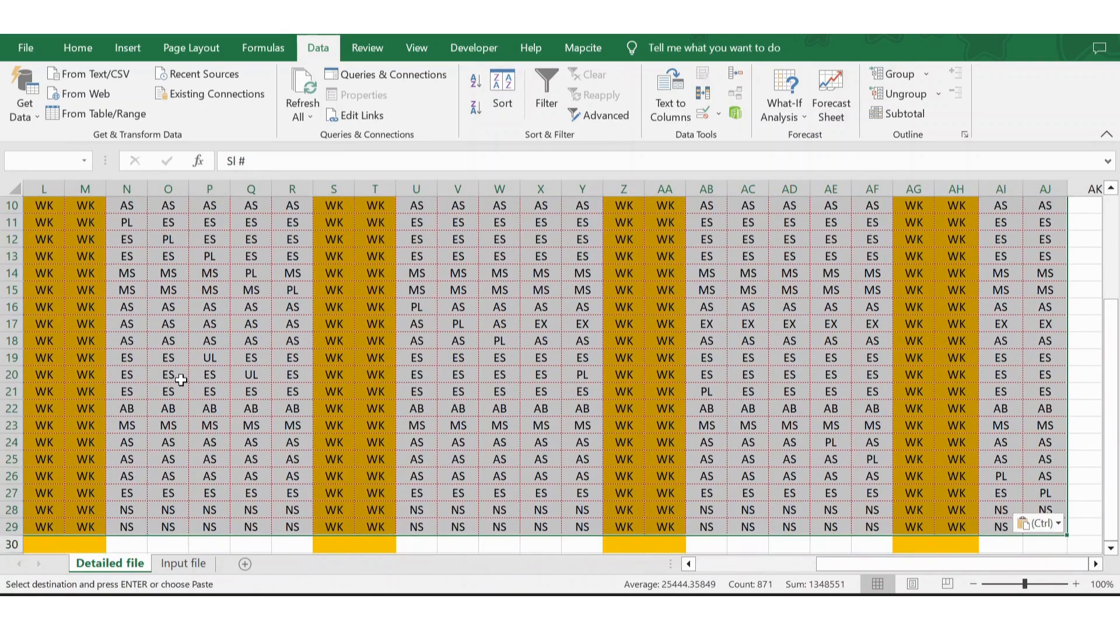
pyautogui.doubleClick(1111, 548)
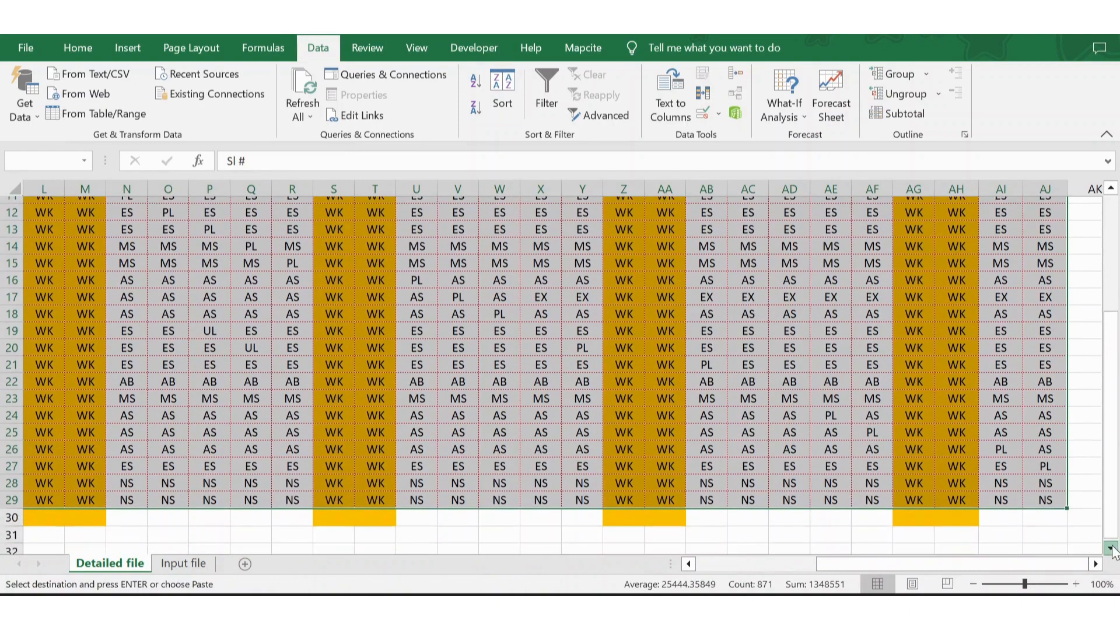
pyautogui.click(736, 569)
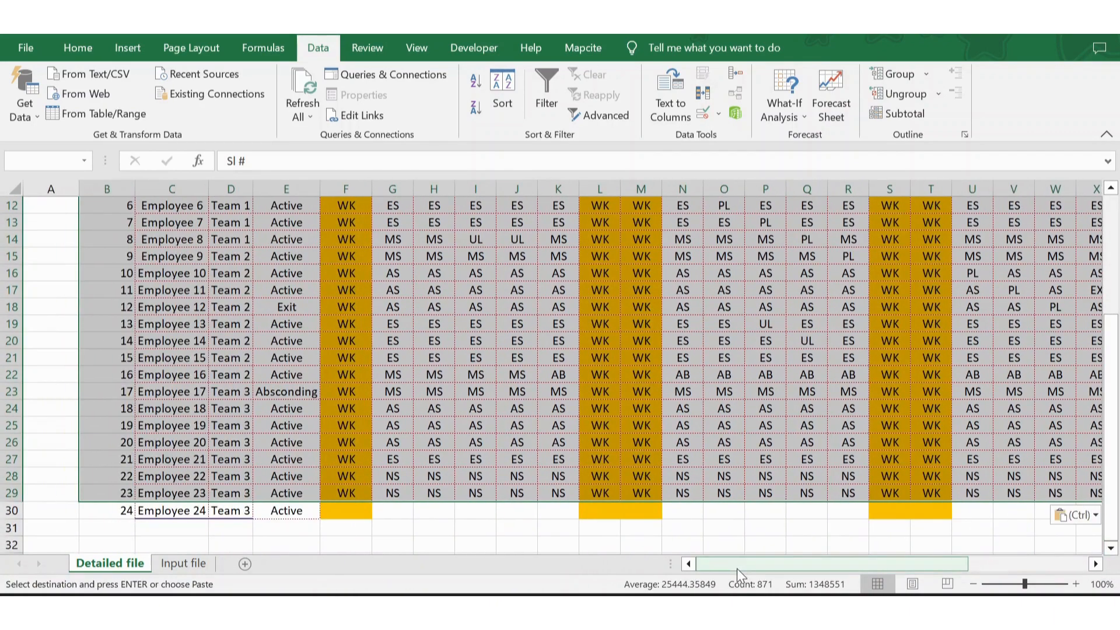
pyautogui.hotkey('shift', 'Down')
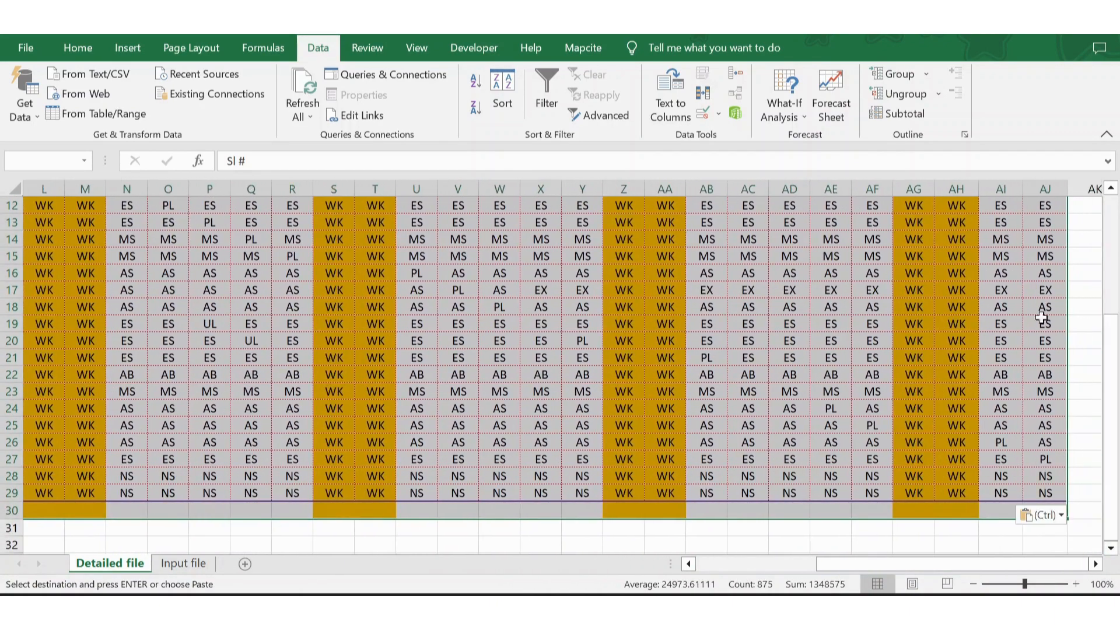
pyautogui.click(1115, 214)
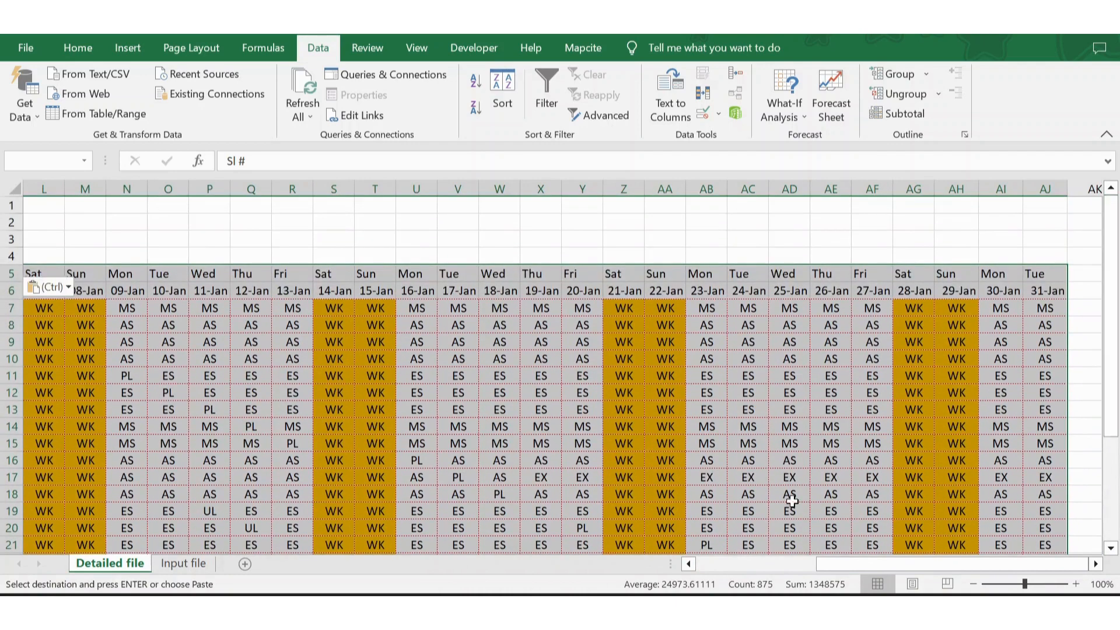
pyautogui.click(703, 562)
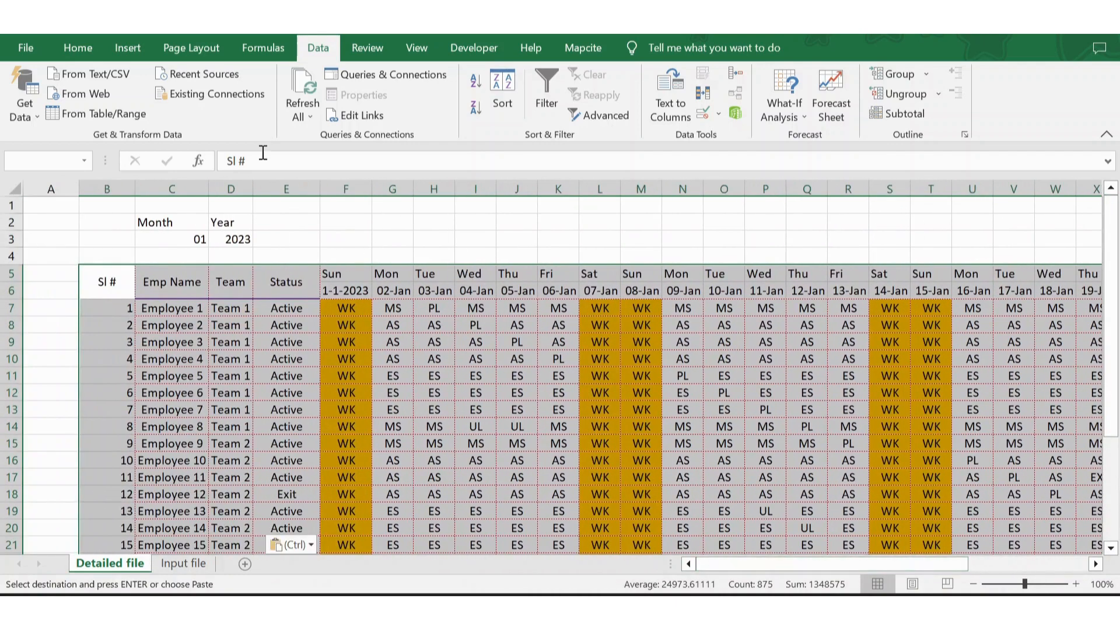
# Set the border line colour to the standard purple and leave border drawing mode
pyautogui.click(77, 46)
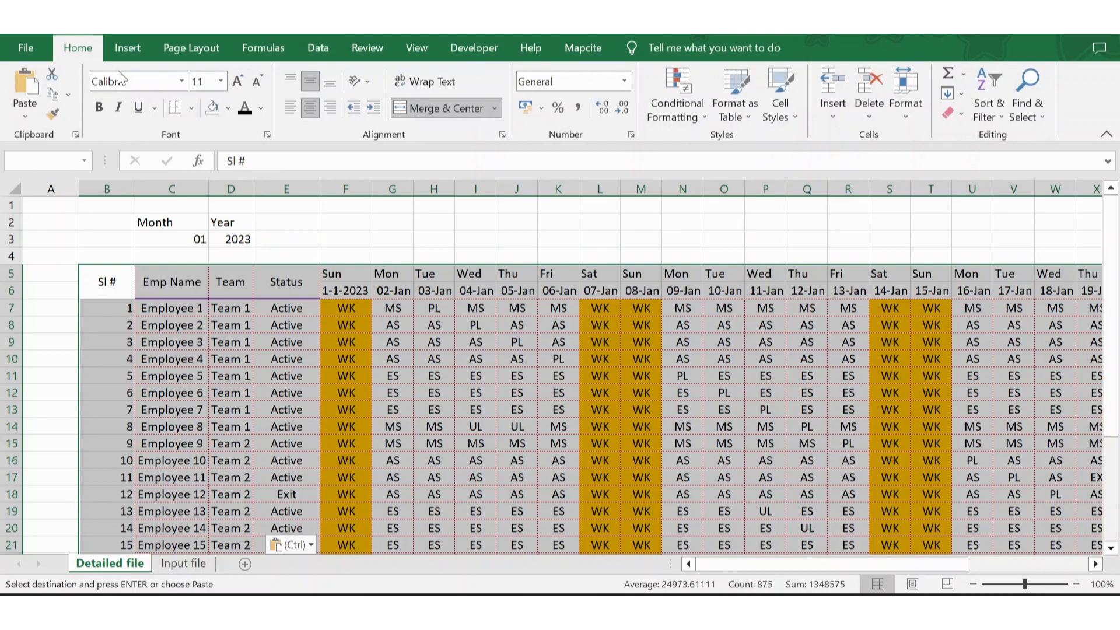
pyautogui.click(191, 108)
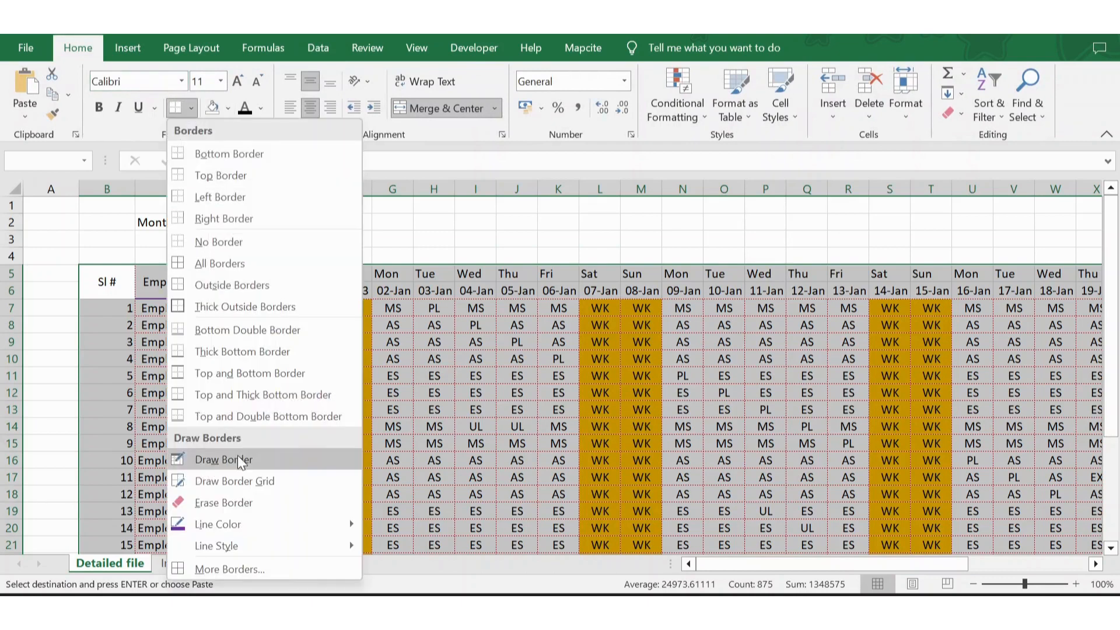
pyautogui.moveTo(210, 527)
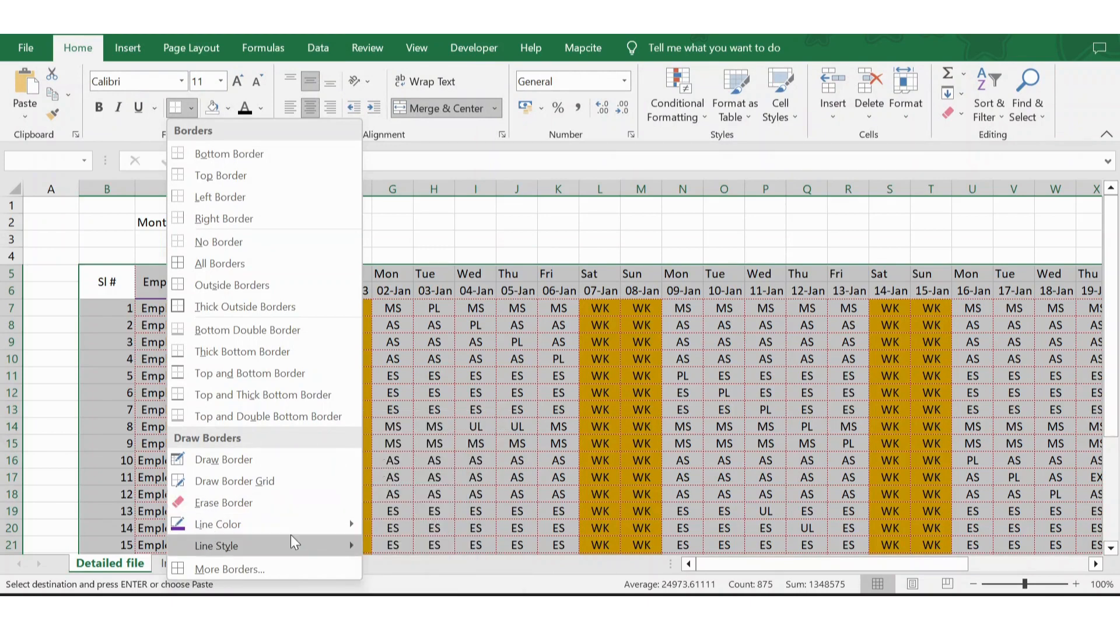
pyautogui.moveTo(290, 532)
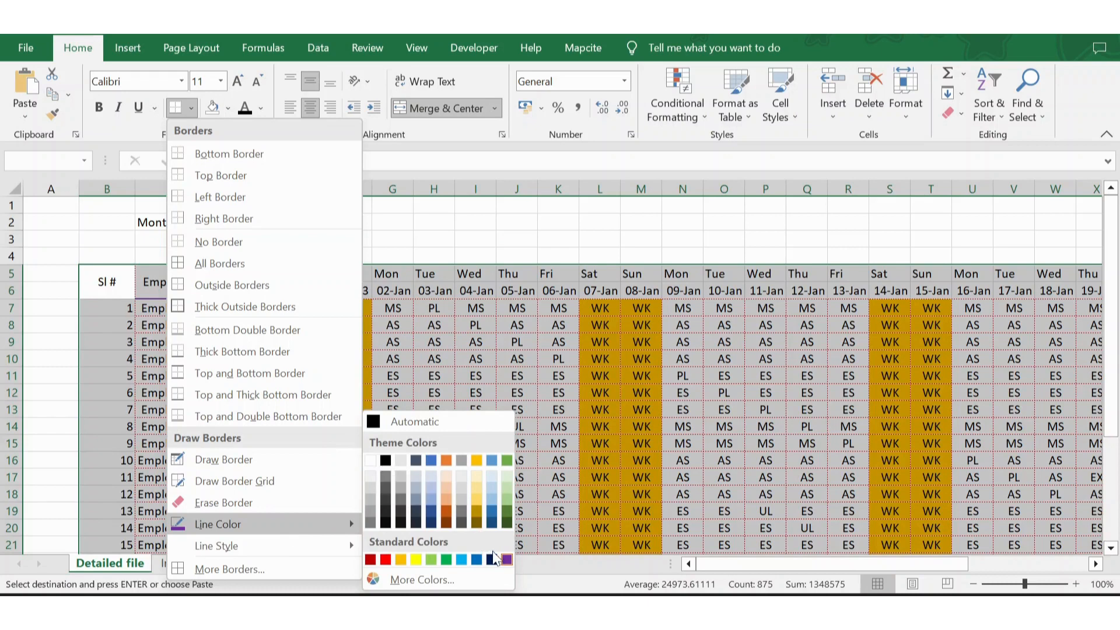
pyautogui.click(506, 559)
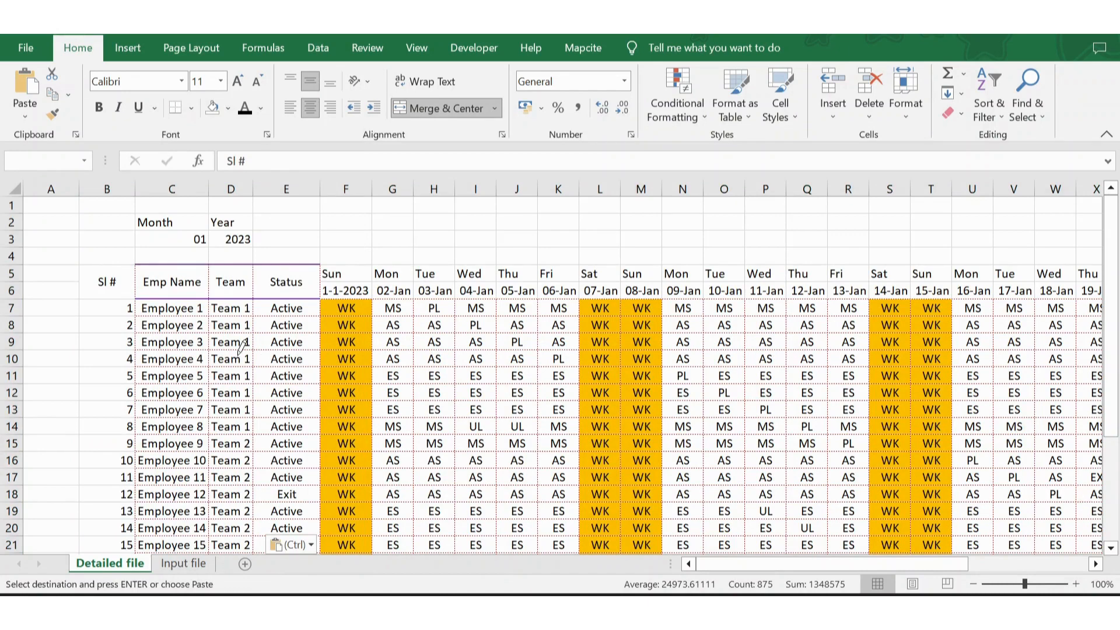
pyautogui.press('Escape')
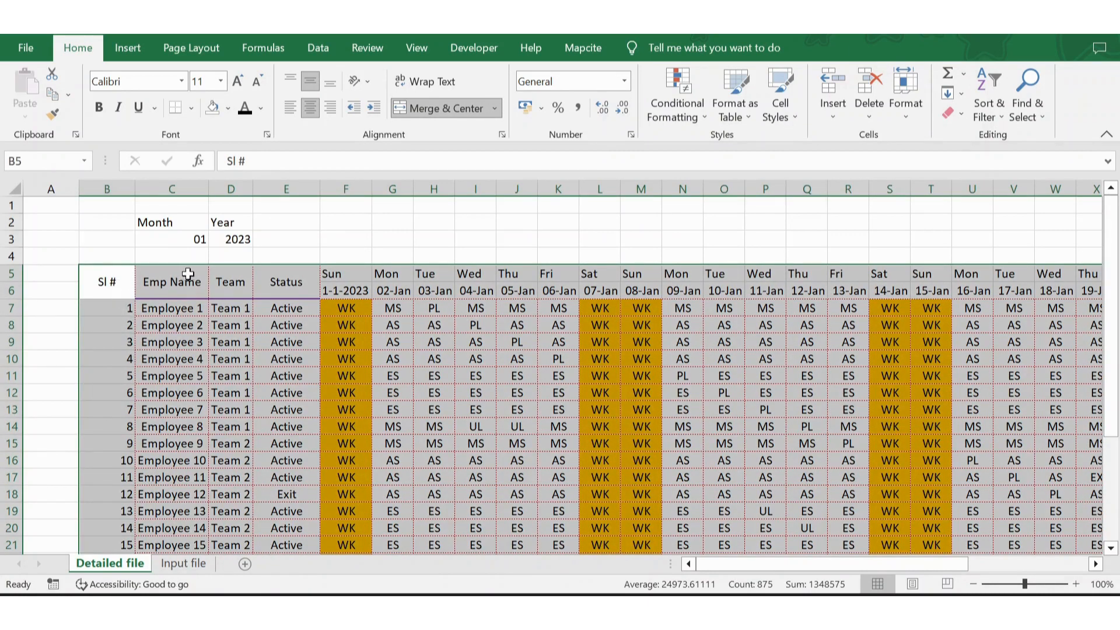
# Choose the fine dotted border line style and apply all borders to the selected roster table
pyautogui.click(191, 110)
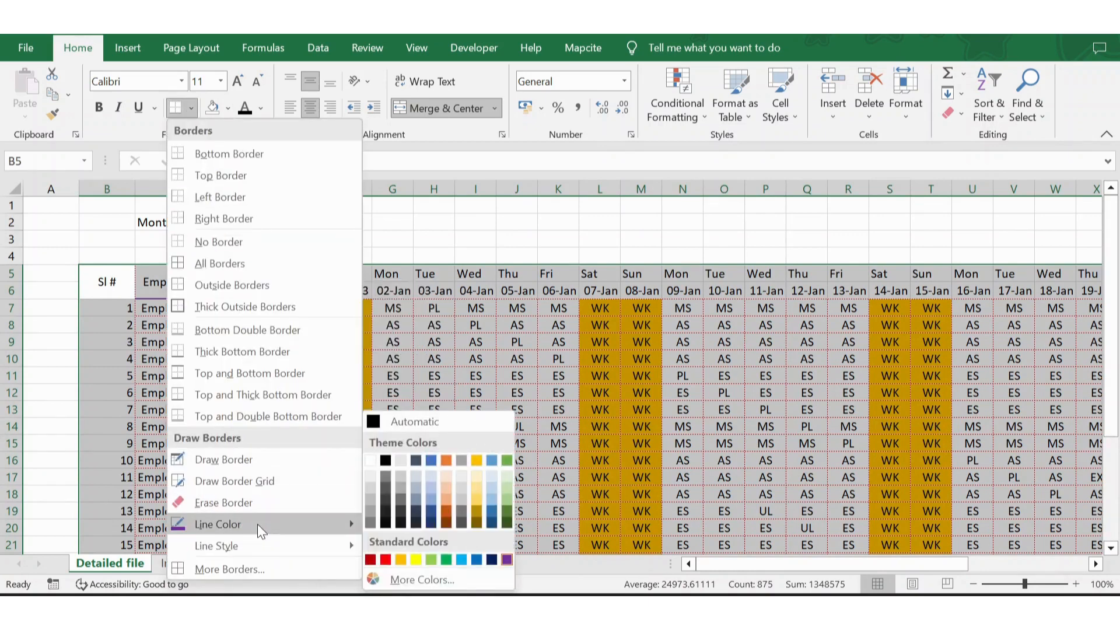
pyautogui.moveTo(268, 538)
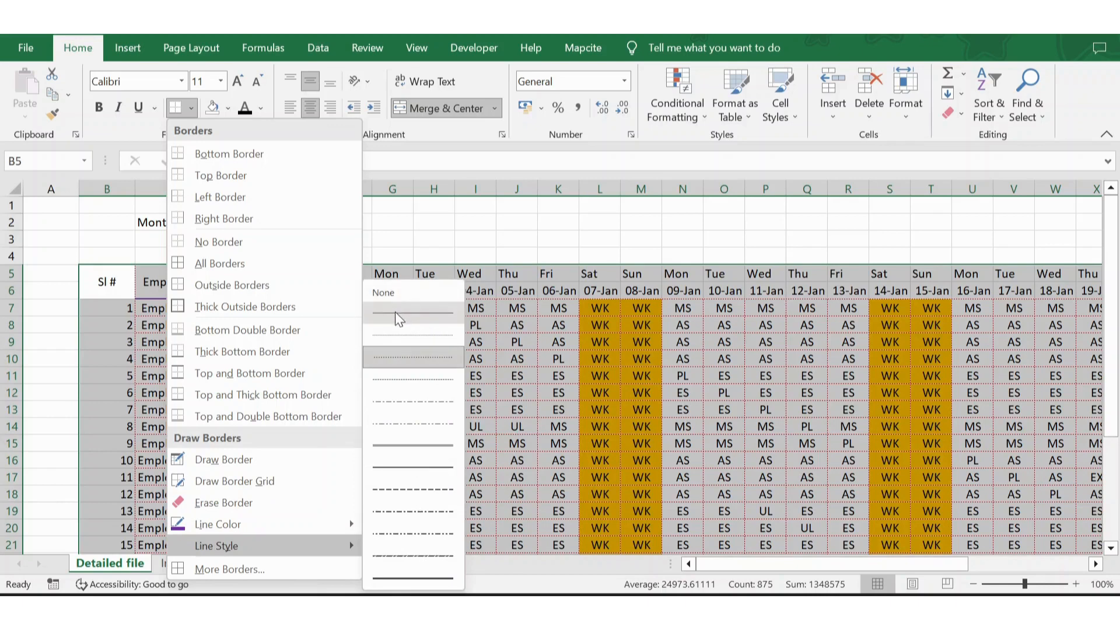
pyautogui.click(400, 358)
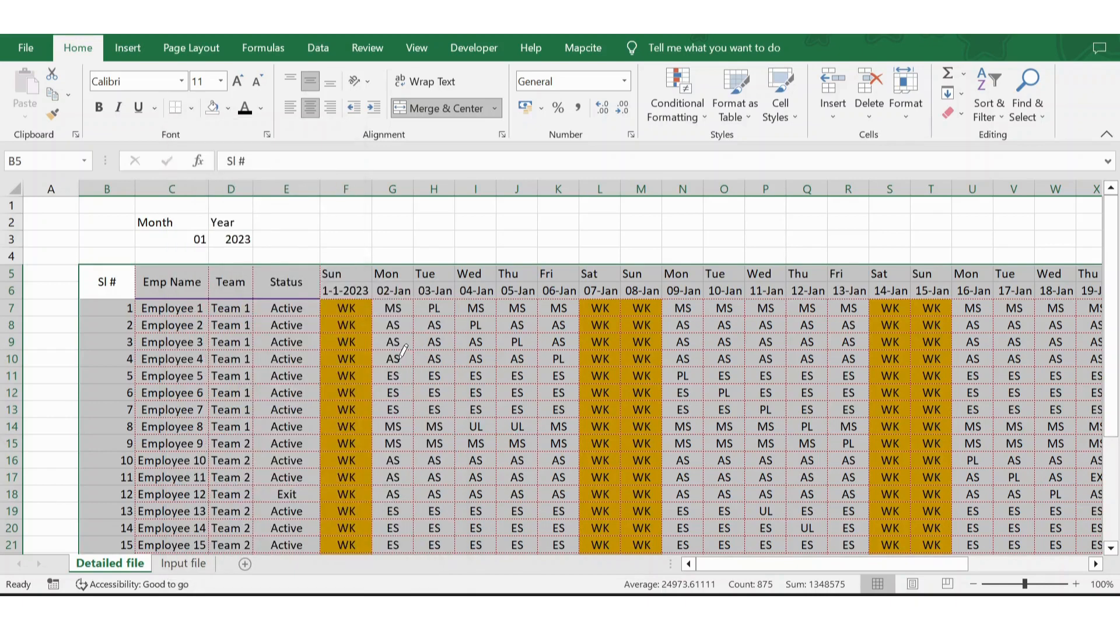
pyautogui.press('Escape')
pyautogui.click(191, 111)
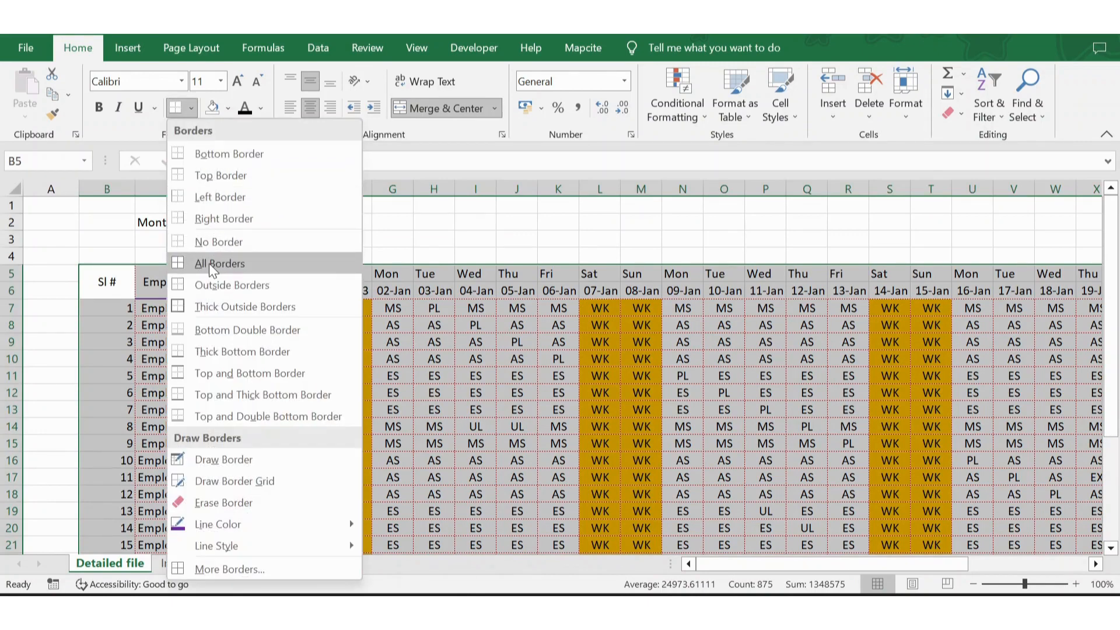
pyautogui.click(209, 263)
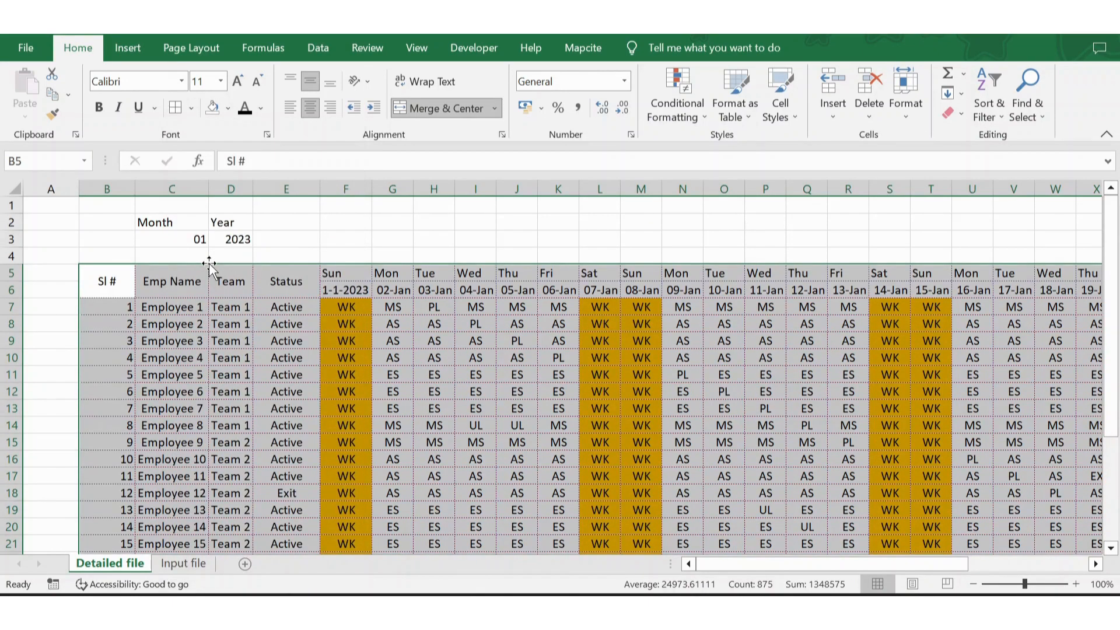
pyautogui.click(477, 381)
pyautogui.click(439, 322)
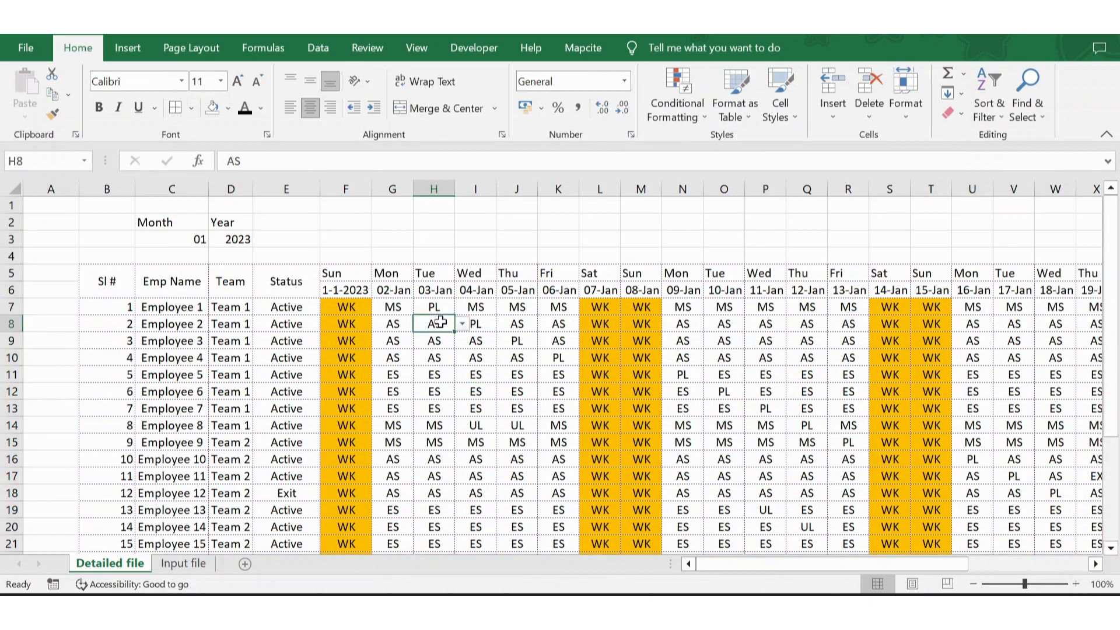
pyautogui.click(510, 320)
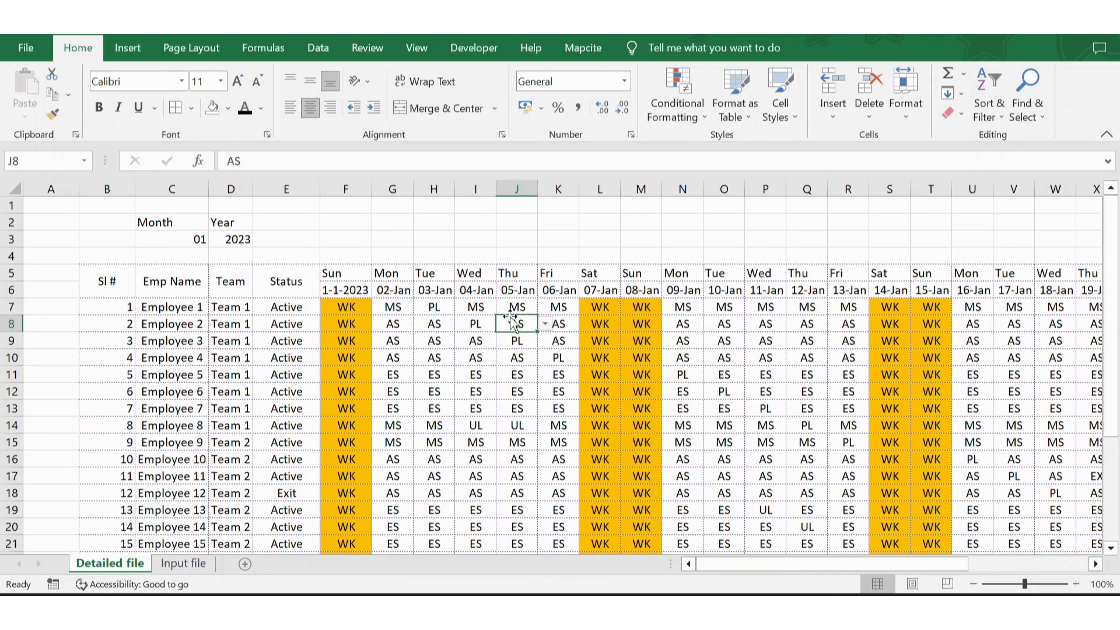
# Format the header rows 5 and 6 from Sl # through 31-Jan with a purple fill and bold white text
pyautogui.click(112, 294)
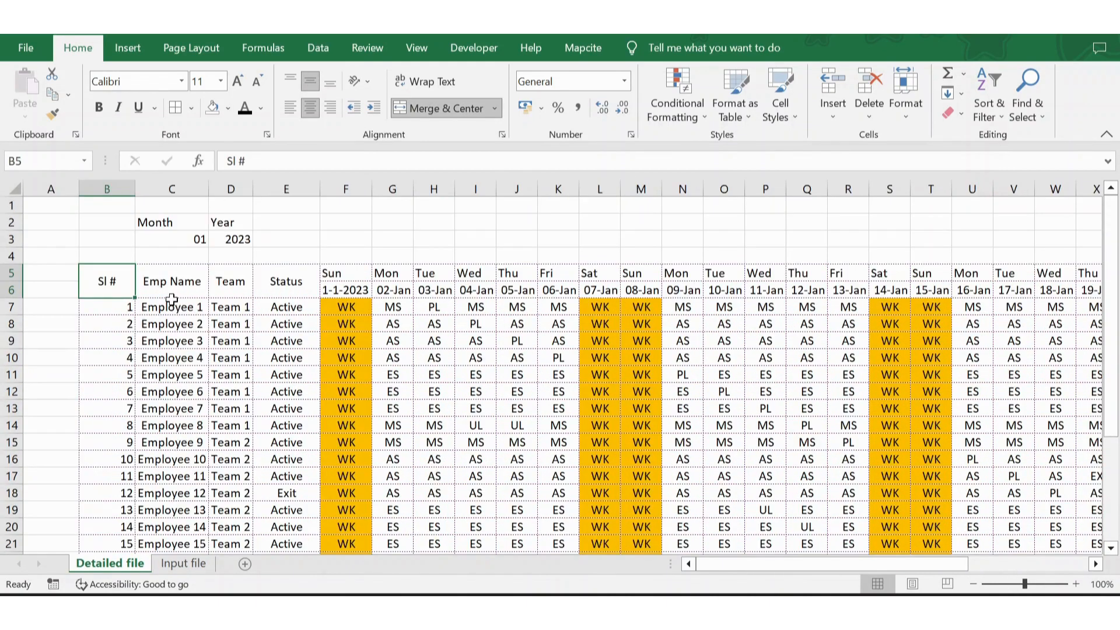
pyautogui.hotkey('ctrl', 'shift', 'Right')
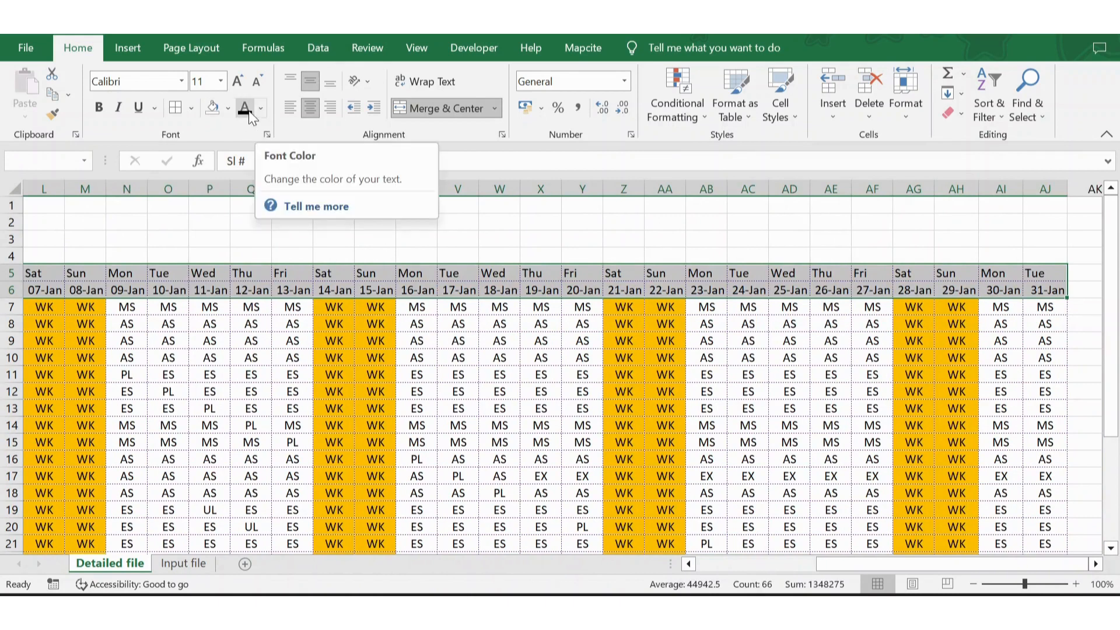
pyautogui.click(227, 110)
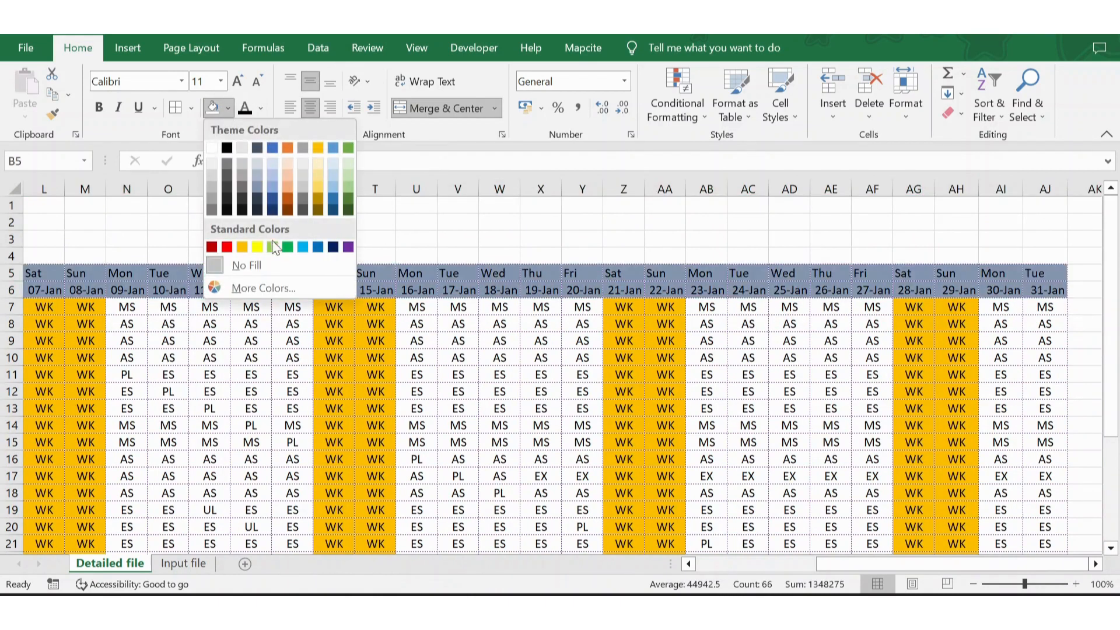
pyautogui.click(349, 247)
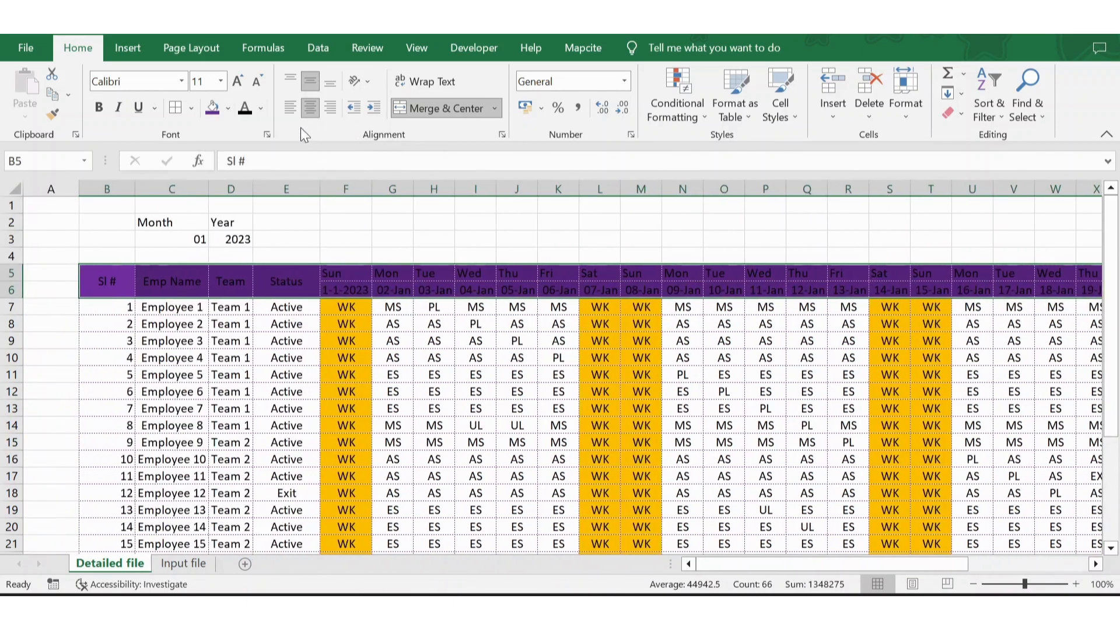
pyautogui.click(260, 108)
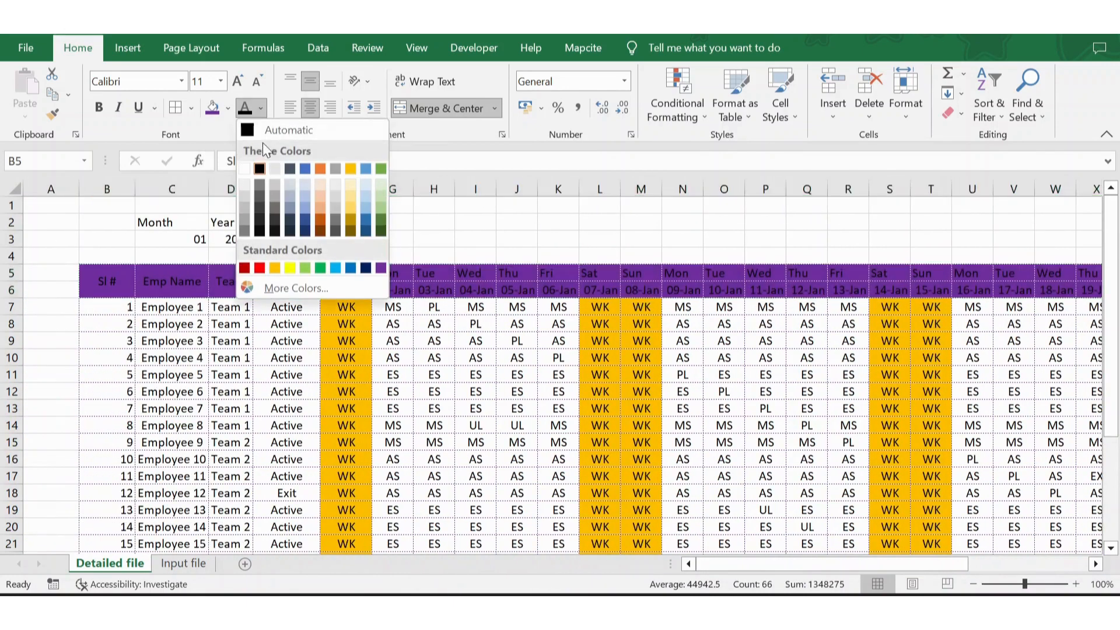
pyautogui.click(245, 169)
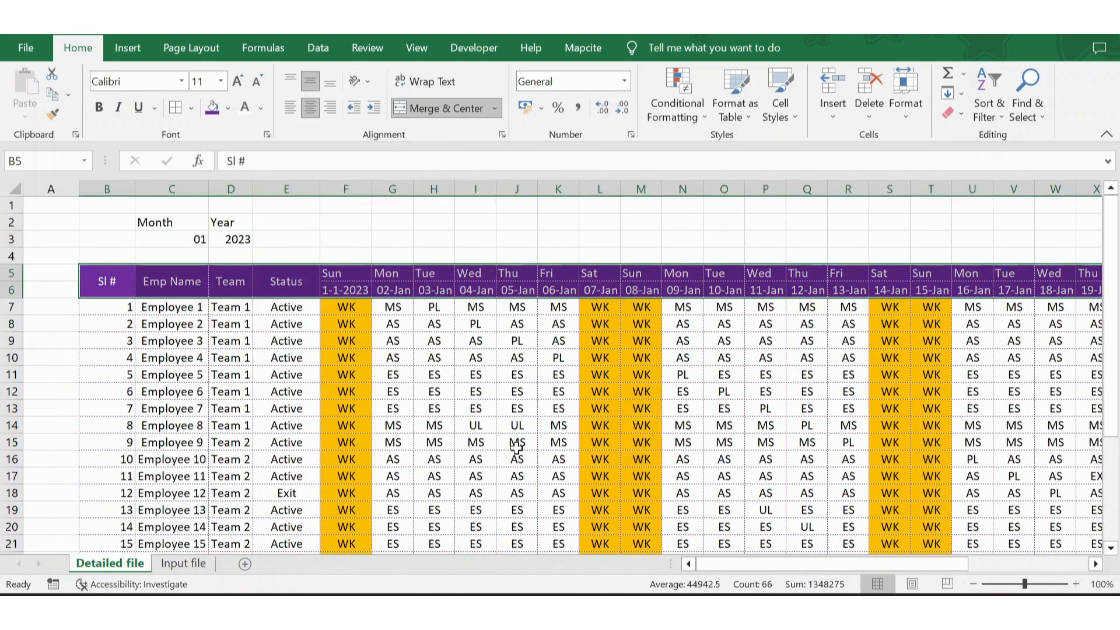
pyautogui.hotkey('ctrl', 'b')
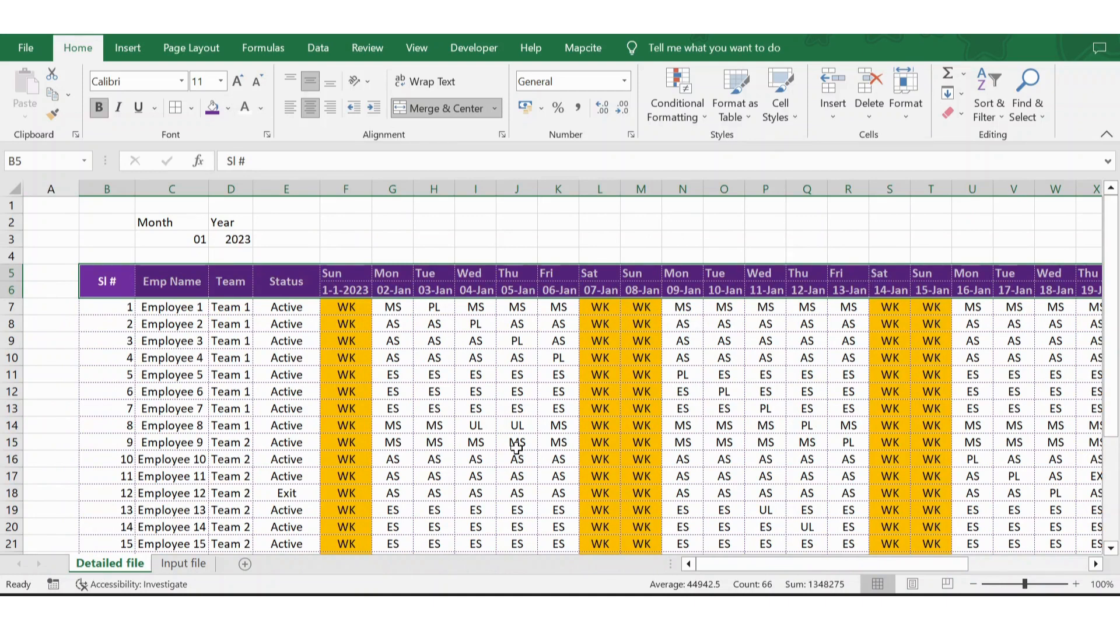
# Check the formatting of the completed workbook's Detailed file sheet and return to the tracker being built
pyautogui.click(309, 388)
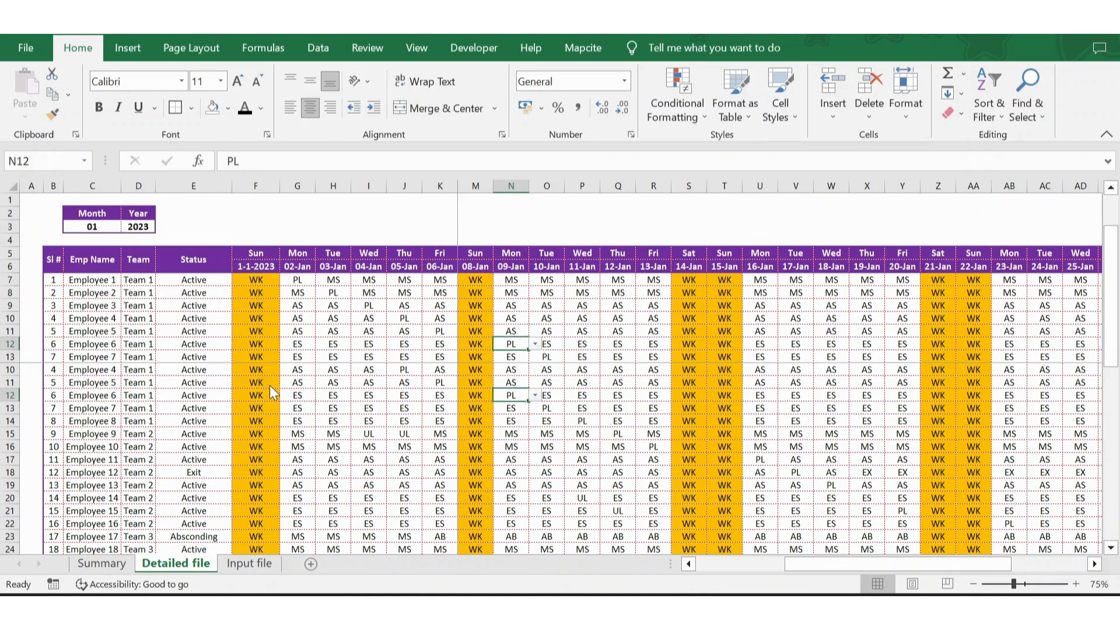
pyautogui.press('Left')
pyautogui.press('Left')
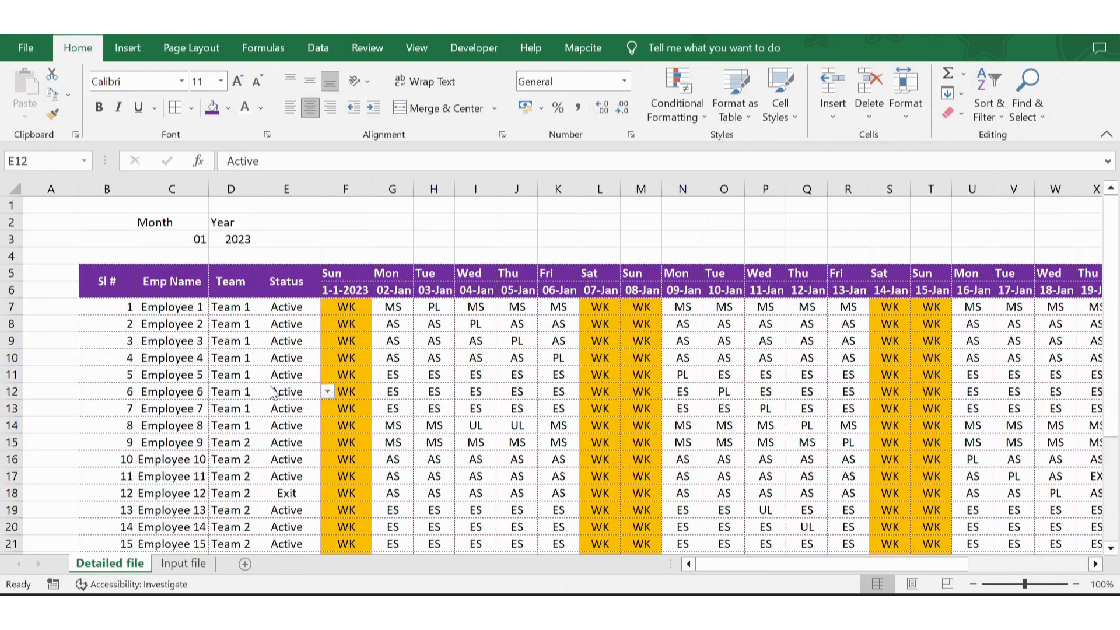
# Apply thick outside borders around the whole roster table, from the Sl # header through the 31-Jan column and row 30
pyautogui.press('Left')
pyautogui.press('Left')
pyautogui.press('Left')
pyautogui.press('Up')
pyautogui.press('Up')
pyautogui.press('Up')
pyautogui.press('Up')
pyautogui.press('Up')
pyautogui.press('Up')
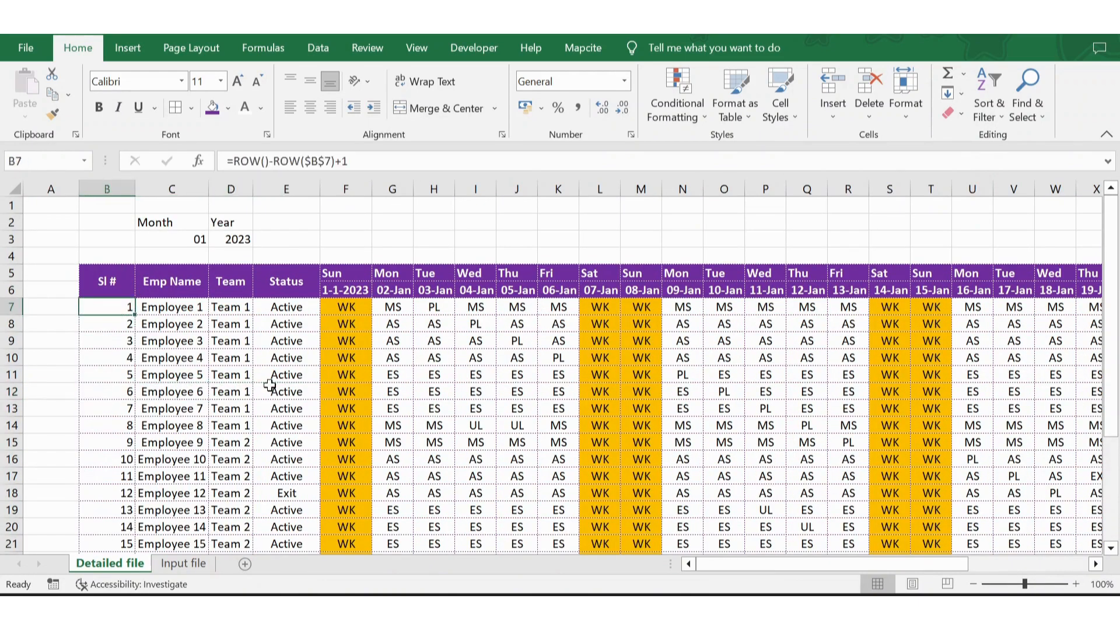
pyautogui.hotkey('ctrl', 'shift', 'Right')
pyautogui.hotkey('shift', 'Down')
pyautogui.hotkey('shift', 'Down')
pyautogui.hotkey('shift', 'Down')
pyautogui.hotkey('shift', 'Down')
pyautogui.hotkey('shift', 'Down')
pyautogui.hotkey('shift', 'Down')
pyautogui.hotkey('shift', 'Down')
pyautogui.hotkey('shift', 'Down')
pyautogui.hotkey('shift', 'Down')
pyautogui.hotkey('shift', 'Down')
pyautogui.hotkey('shift', 'Down')
pyautogui.hotkey('shift', 'Down')
pyautogui.hotkey('shift', 'Down')
pyautogui.hotkey('shift', 'Down')
pyautogui.hotkey('shift', 'Down')
pyautogui.hotkey('shift', 'Down')
pyautogui.hotkey('shift', 'Down')
pyautogui.hotkey('shift', 'Down')
pyautogui.hotkey('shift', 'Down')
pyautogui.hotkey('shift', 'Down')
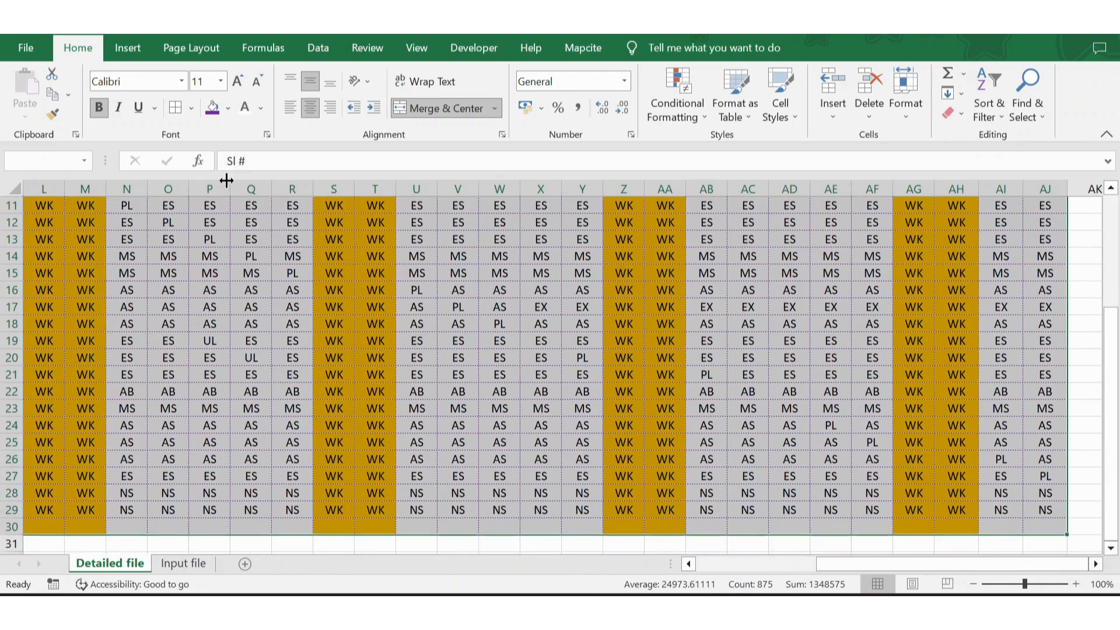
pyautogui.click(191, 110)
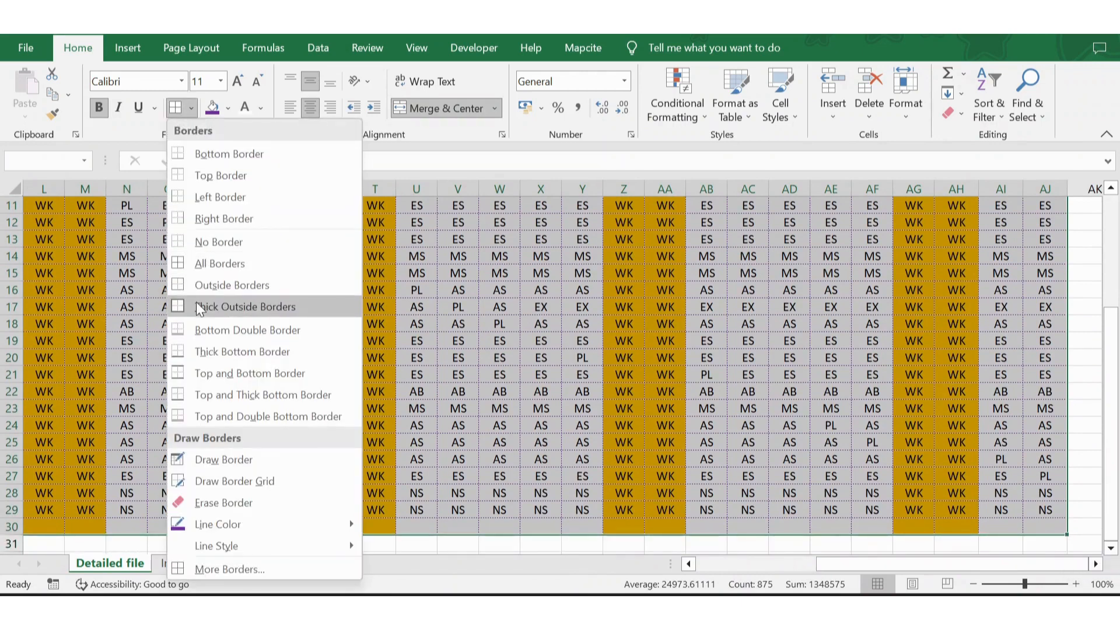
pyautogui.click(254, 305)
pyautogui.hotkey('ctrl', 'BackSpace')
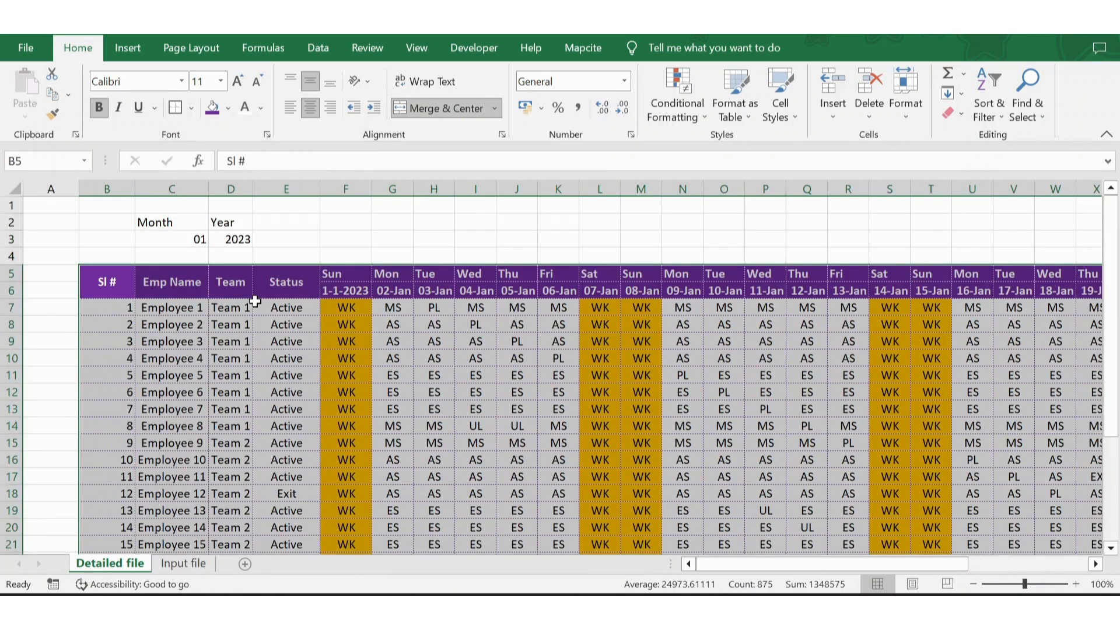
pyautogui.click(121, 371)
pyautogui.click(96, 281)
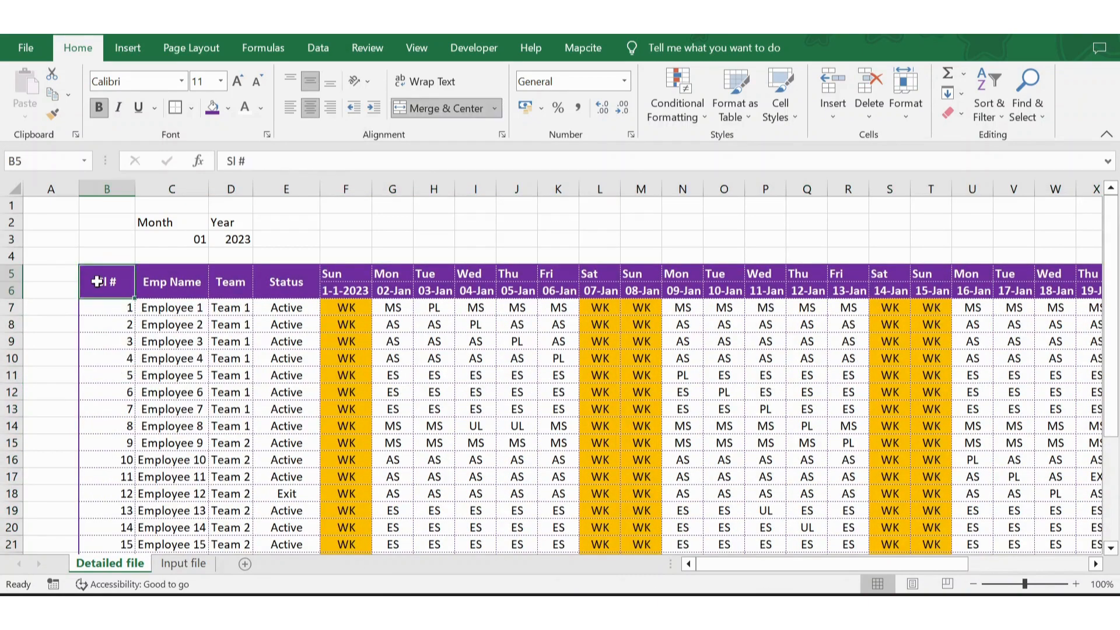
# Copy Employee 24's shift codes from 1-1-2023 through 31-Jan in the completed Attendence Tracker workbook's Detailed file sheet
pyautogui.press('Down')
pyautogui.press('Down')
pyautogui.press('Down')
pyautogui.press('Right')
pyautogui.hotkey('ctrl', 'Down')
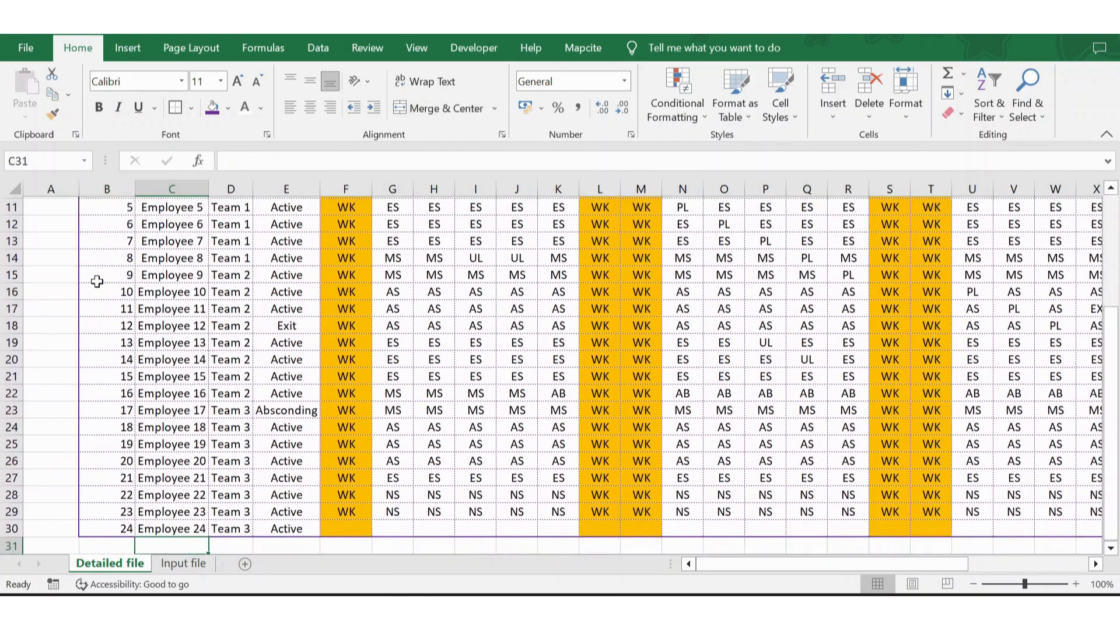
pyautogui.press('Right')
pyautogui.press('Right')
pyautogui.press('Right')
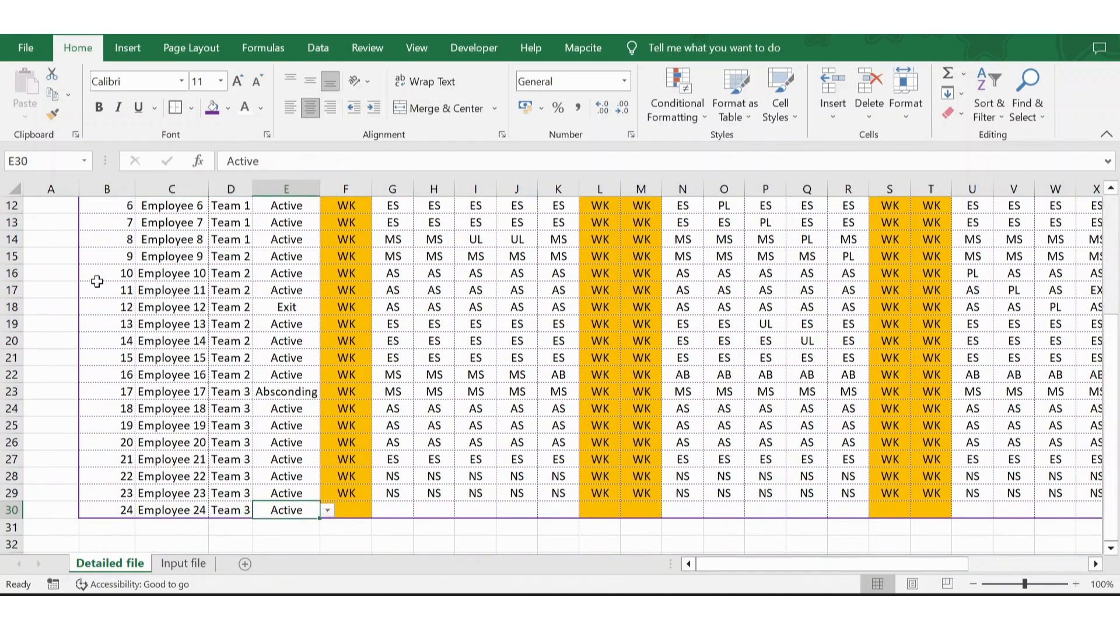
pyautogui.hotkey('alt', 'Tab')
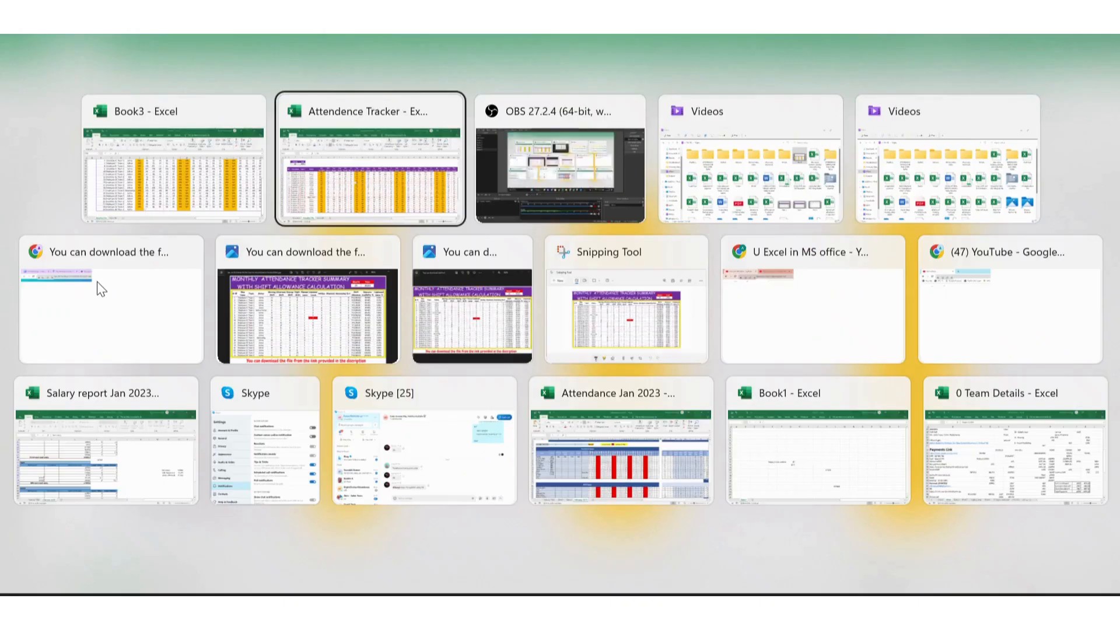
pyautogui.press('Left')
pyautogui.press('Left')
pyautogui.press('Left')
pyautogui.press('Left')
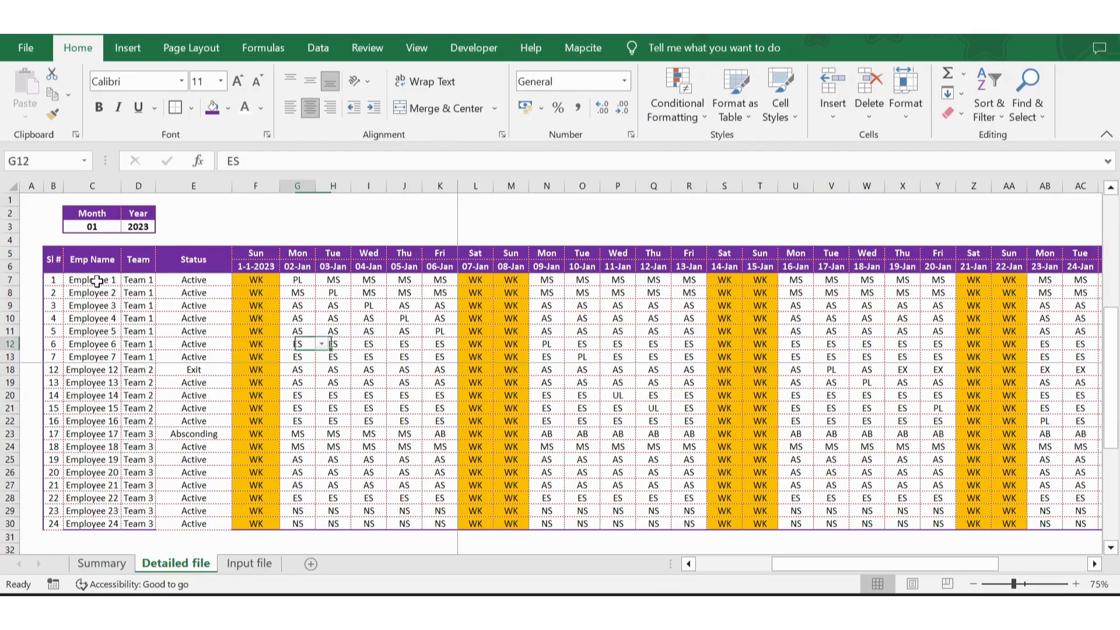
pyautogui.hotkey('ctrl', 'Down')
pyautogui.press('Left')
pyautogui.press('Left')
pyautogui.press('Right')
pyautogui.press('Right')
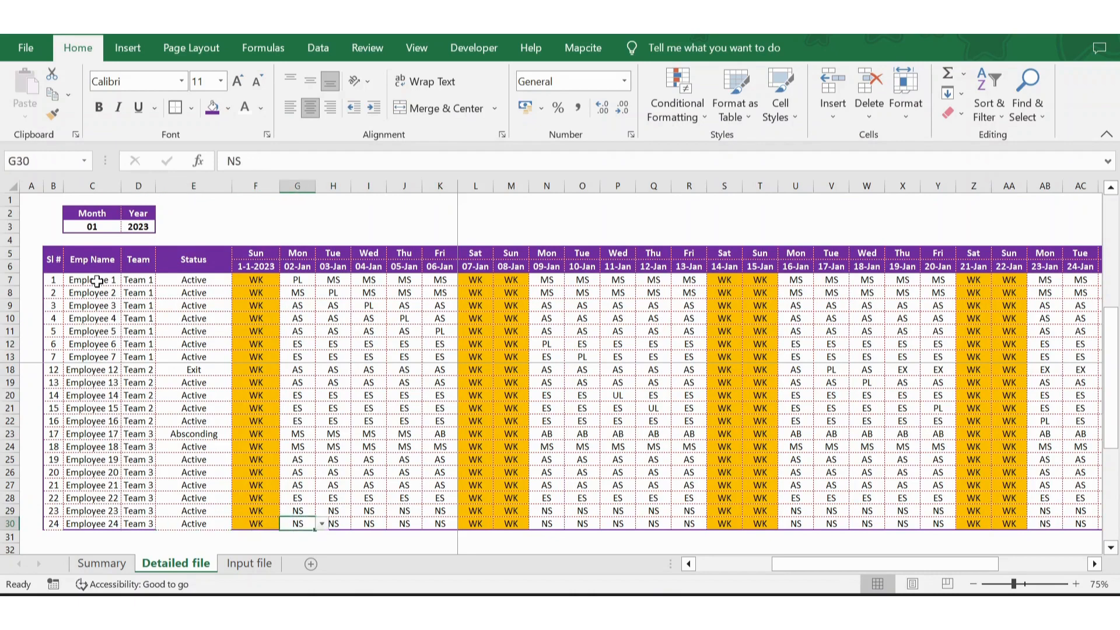
pyautogui.hotkey('ctrl', 'shift', 'Right')
pyautogui.hotkey('ctrl', 'c')
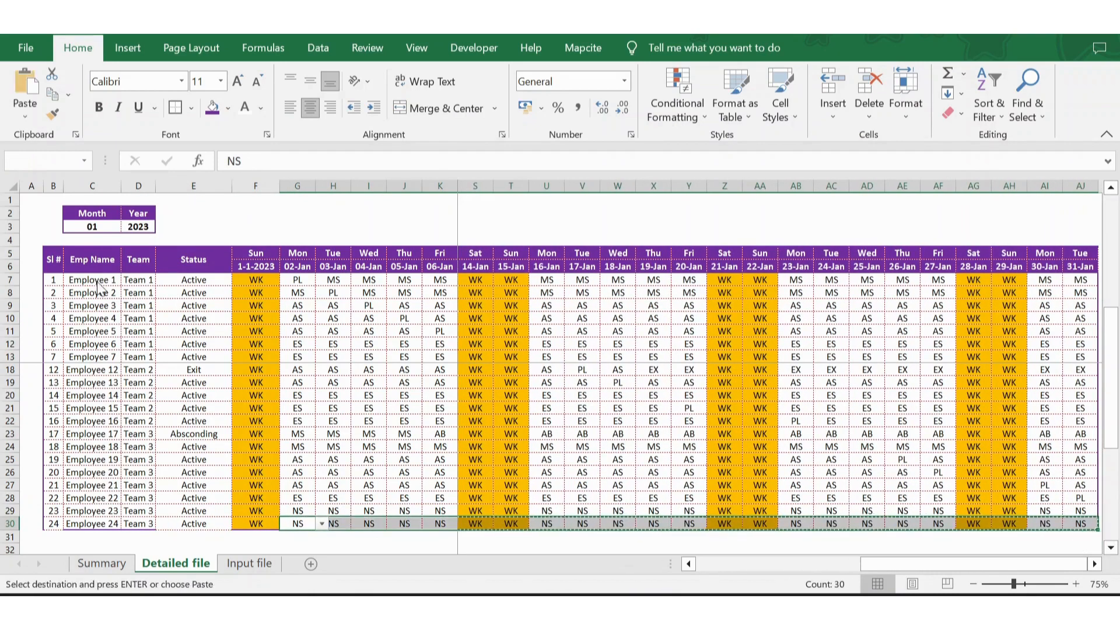
pyautogui.press('Left')
pyautogui.press('Left')
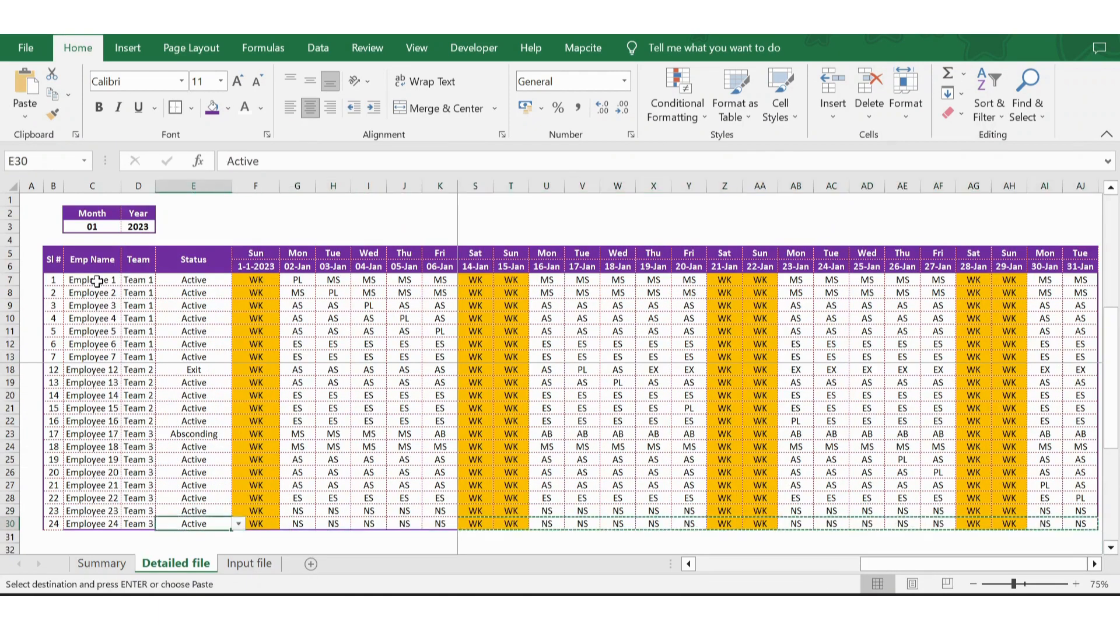
pyautogui.press('Right')
pyautogui.hotkey('ctrl', 'shift', 'Right')
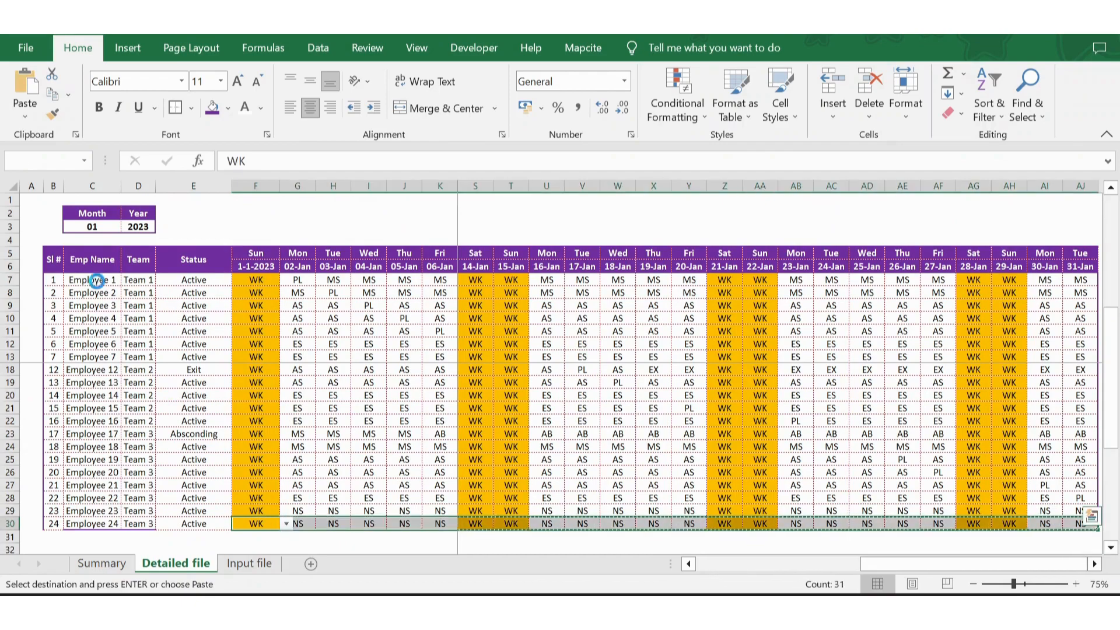
pyautogui.press('Delete')
# Paste the copied shift codes into Employee 24's empty row of the tracker being built, starting at F30
pyautogui.scroll(2, 97, 281)
pyautogui.hotkey('ctrl', 'v')
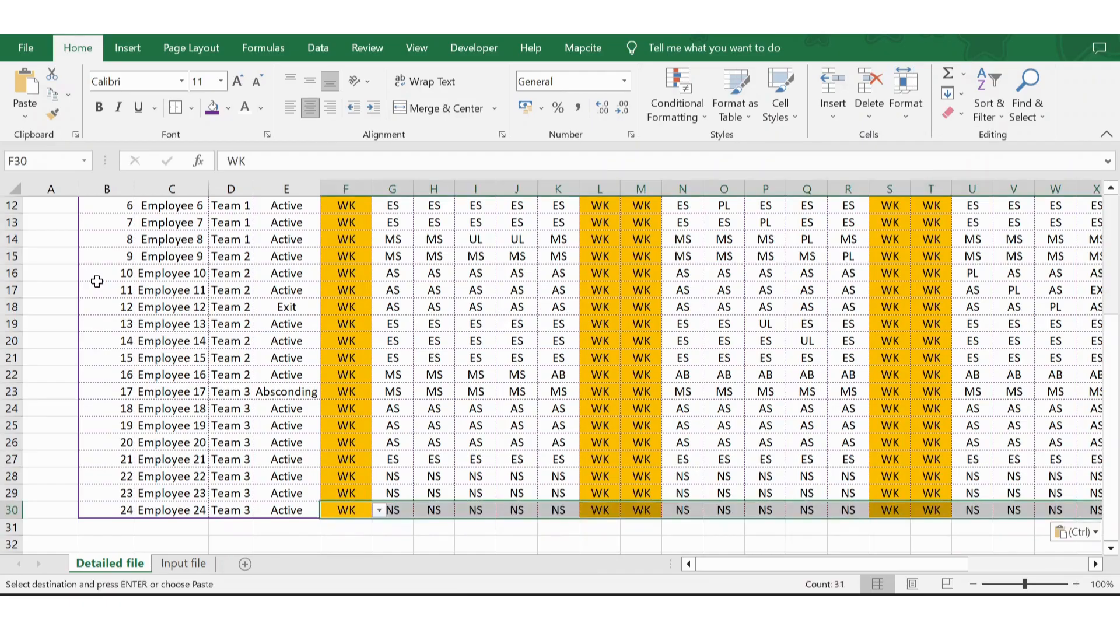
pyautogui.press('Right')
pyautogui.hotkey('ctrl', 'Right')
pyautogui.press('Right')
pyautogui.press('Left')
pyautogui.press('Left')
pyautogui.press('Left')
pyautogui.hotkey('ctrl', 'Left')
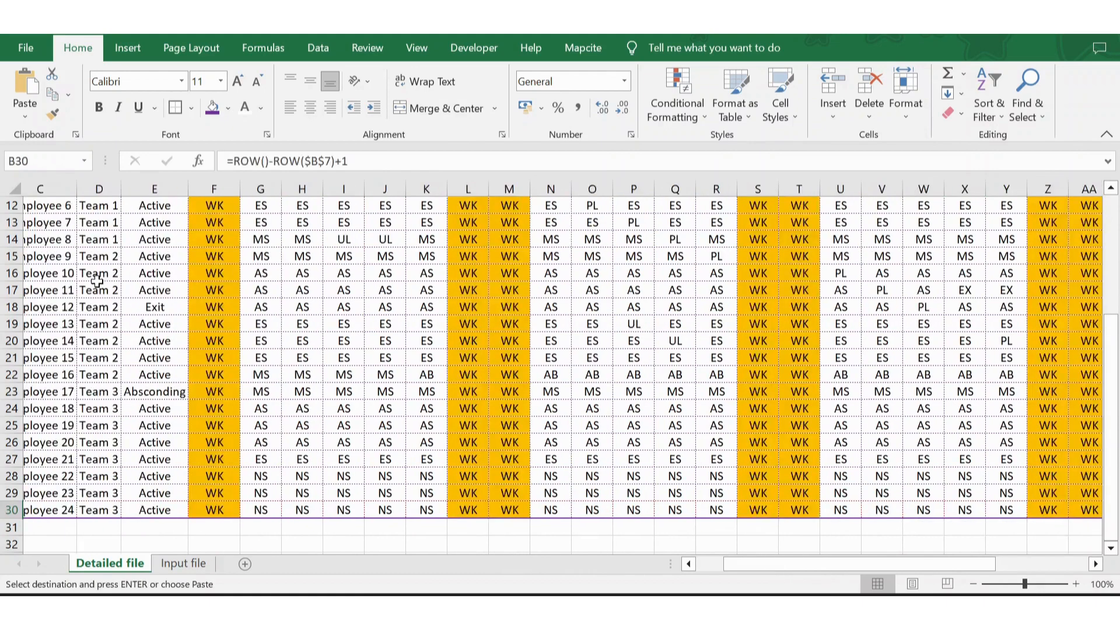
pyautogui.hotkey('ctrl', 'Left')
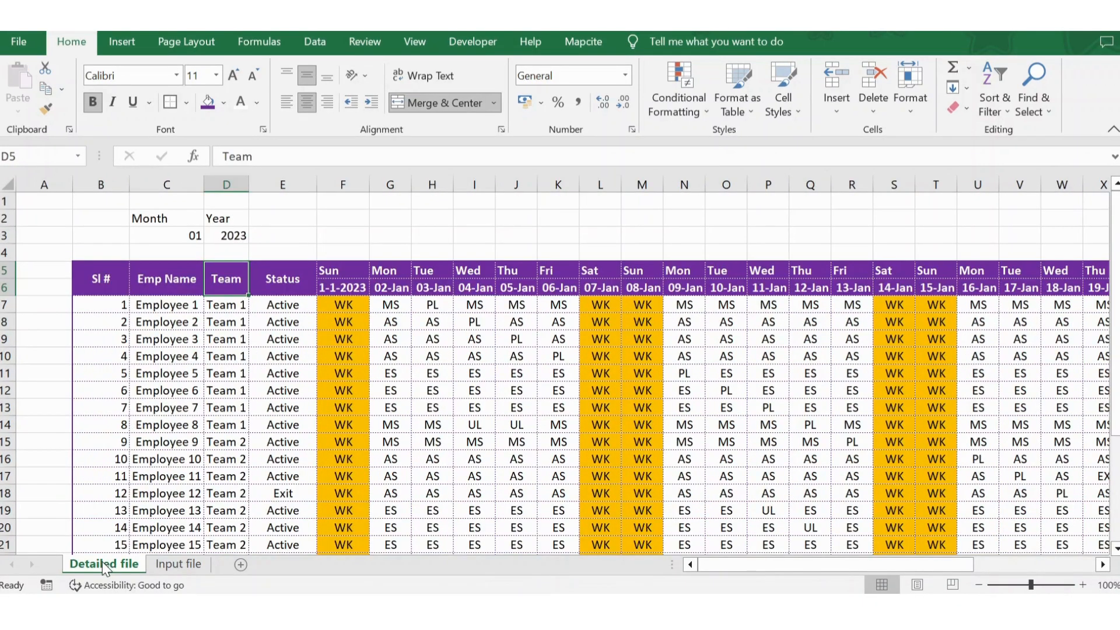
# Insert a new worksheet before the Detailed file sheet and name it Summary
pyautogui.hotkey('ctrl', 'pageup')
pyautogui.rightClick(99, 566)
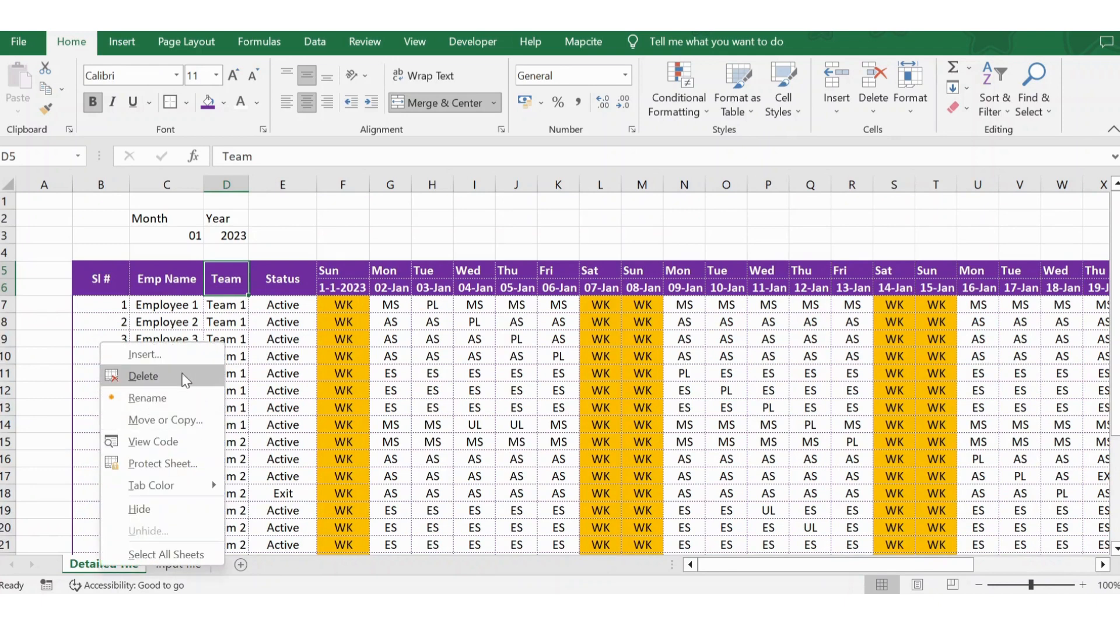
pyautogui.click(146, 356)
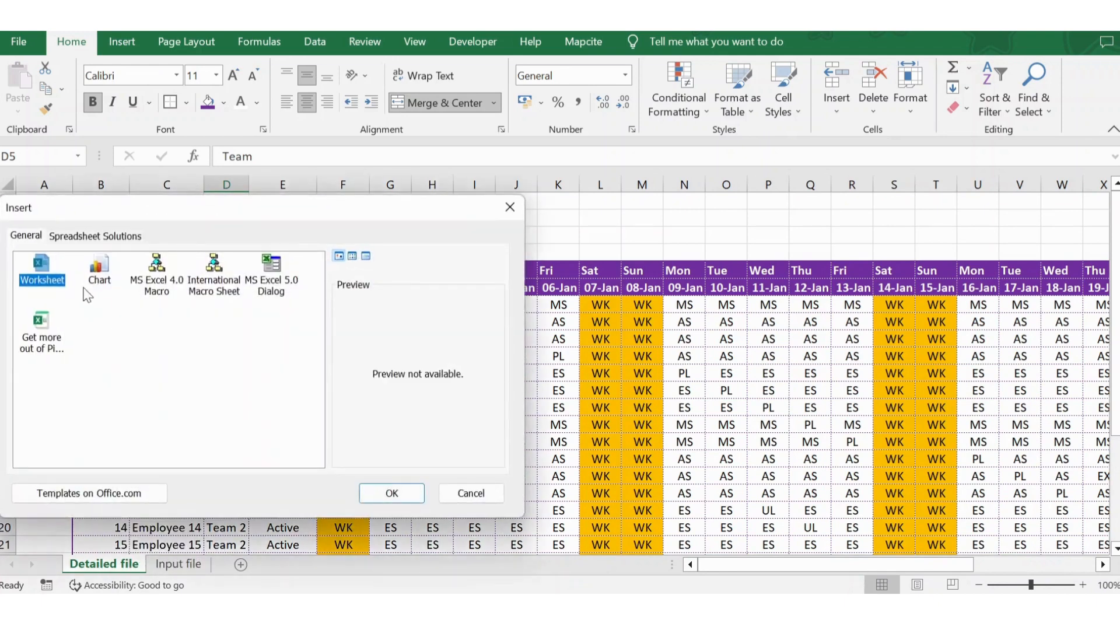
pyautogui.click(406, 500)
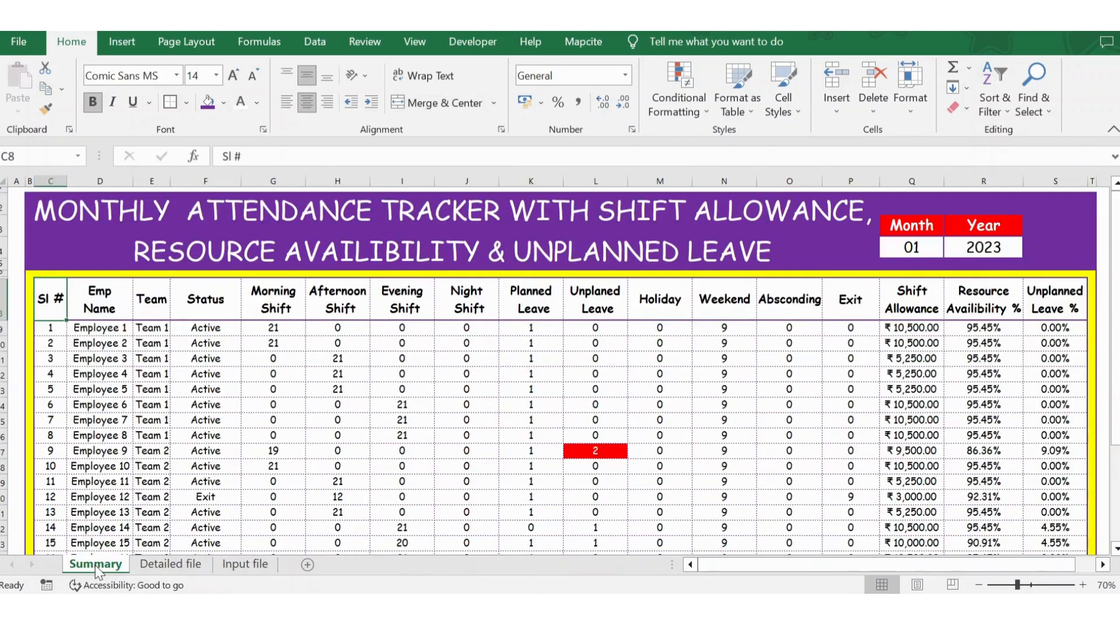
pyautogui.doubleClick(96, 564)
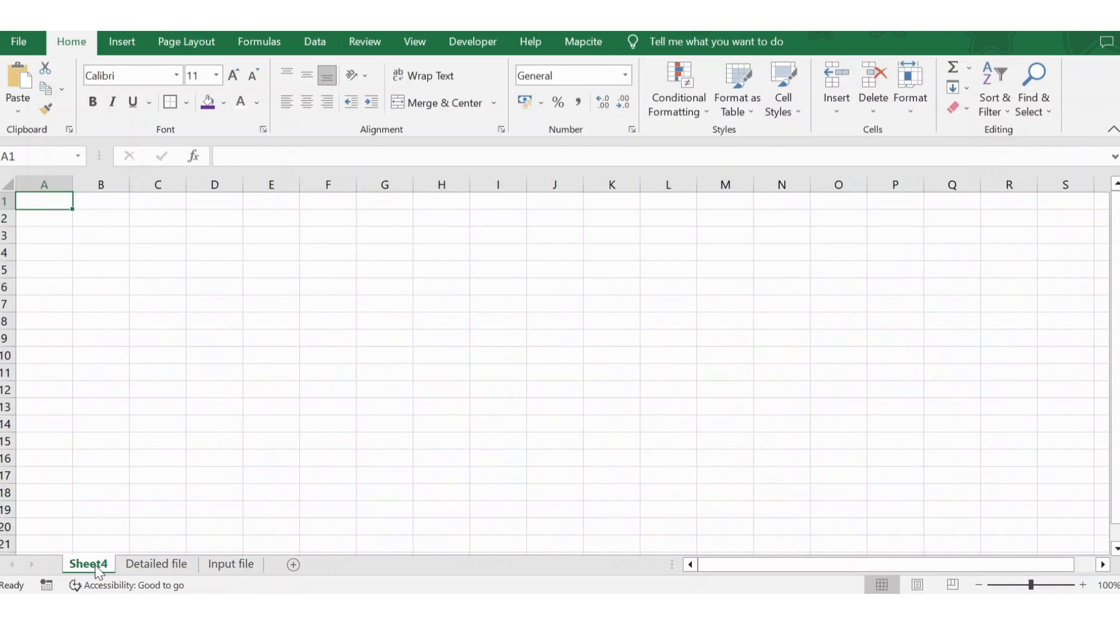
pyautogui.doubleClick(96, 564)
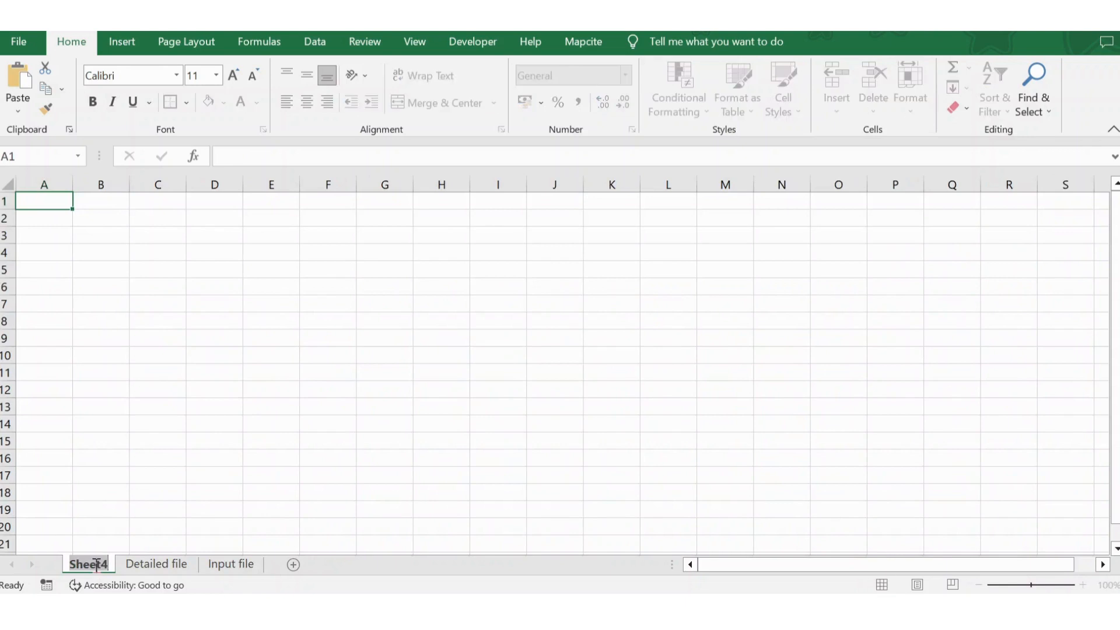
pyautogui.write('Summary')
pyautogui.click(273, 390)
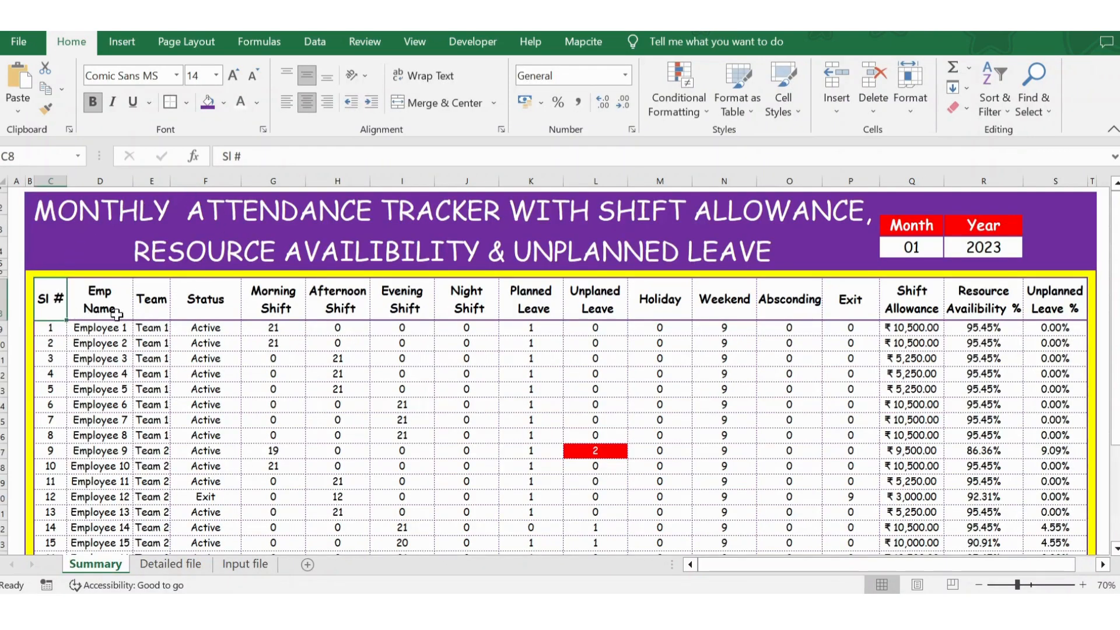
# Examine the header columns of the completed workbook's Summary sheet
pyautogui.press('Right')
pyautogui.press('Right')
pyautogui.press('Right')
pyautogui.press('Right')
pyautogui.press('Right')
pyautogui.press('Right')
pyautogui.press('Right')
pyautogui.press('Right')
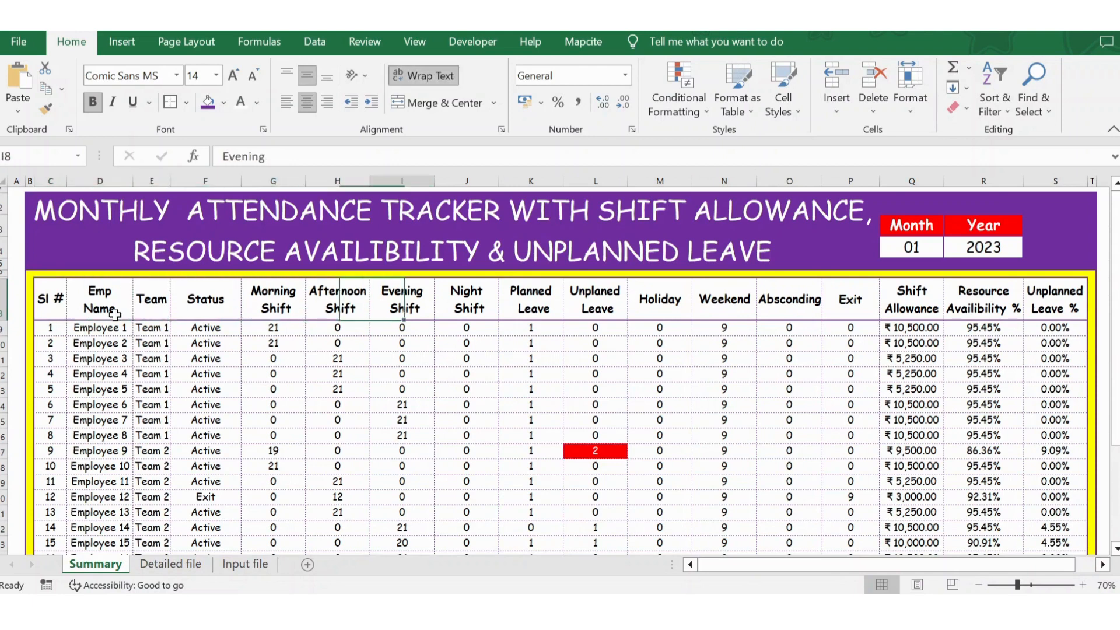
pyautogui.press('Right')
pyautogui.press('Left')
pyautogui.press('Left')
pyautogui.press('Left')
pyautogui.press('Left')
pyautogui.press('Left')
pyautogui.press('Left')
pyautogui.press('Left')
pyautogui.press('Left')
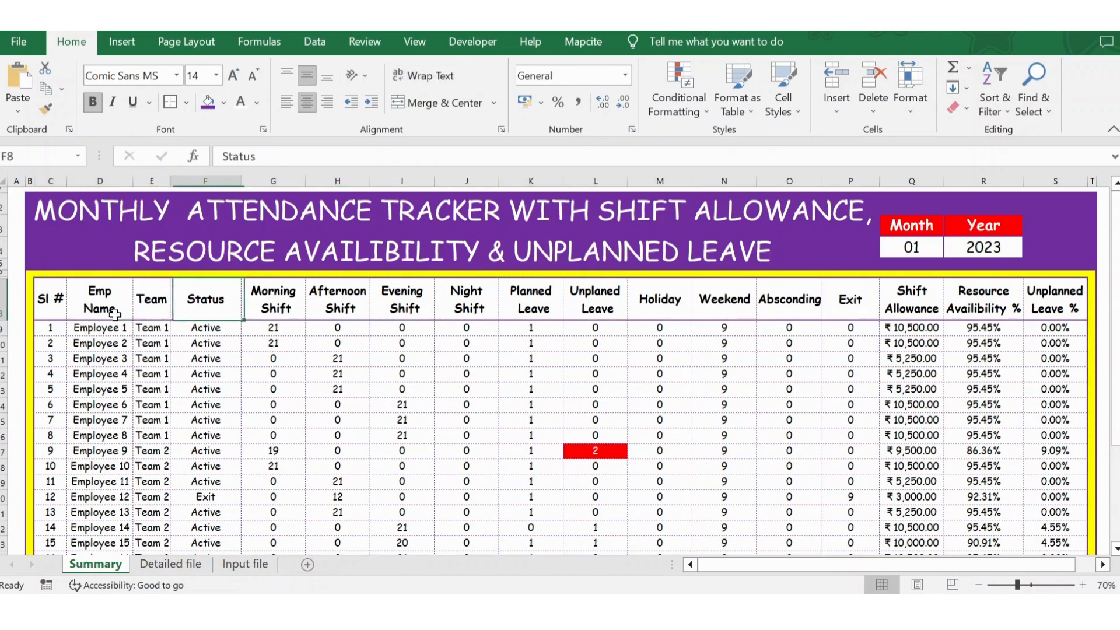
pyautogui.press('Left')
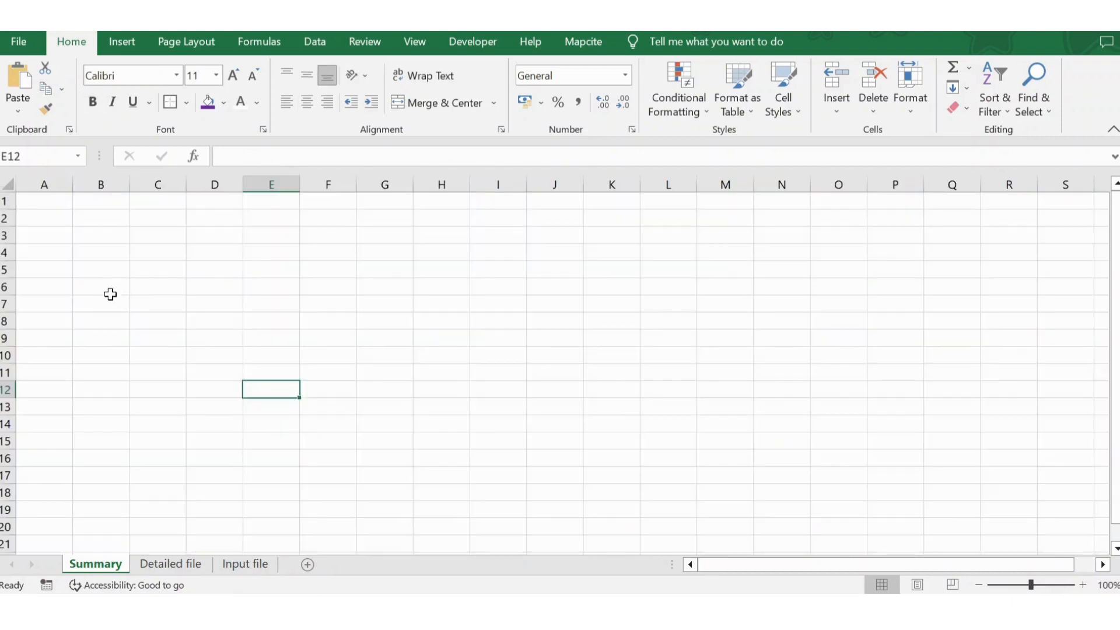
# Copy the headers Sl # through Exit from the completed workbook's Summary sheet into the new Summary sheet, starting at C6
pyautogui.click(87, 276)
pyautogui.press('Right')
pyautogui.press('Right')
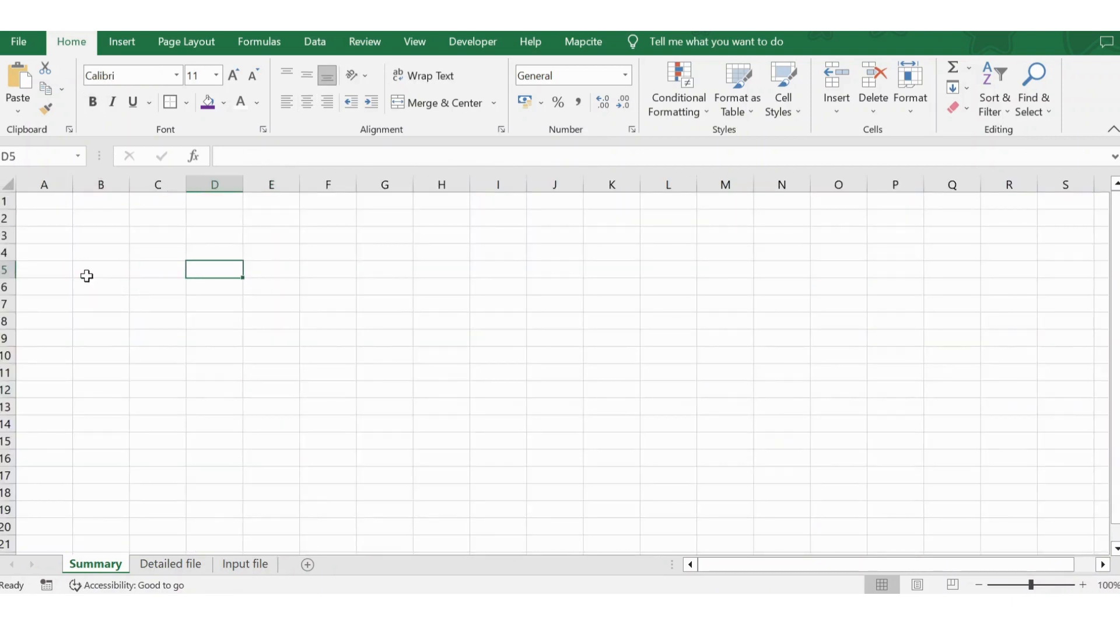
pyautogui.press('Left')
pyautogui.press('Down')
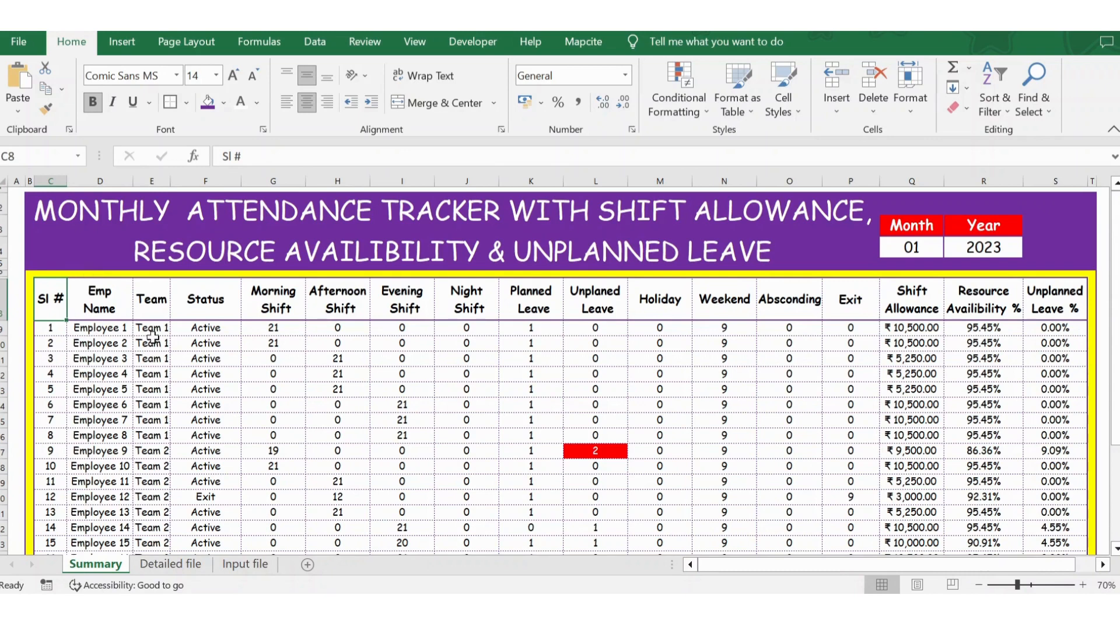
pyautogui.hotkey('shift', 'Right')
pyautogui.hotkey('shift', 'Right')
pyautogui.hotkey('shift', 'Right')
pyautogui.hotkey('shift', 'Right')
pyautogui.hotkey('shift', 'Right')
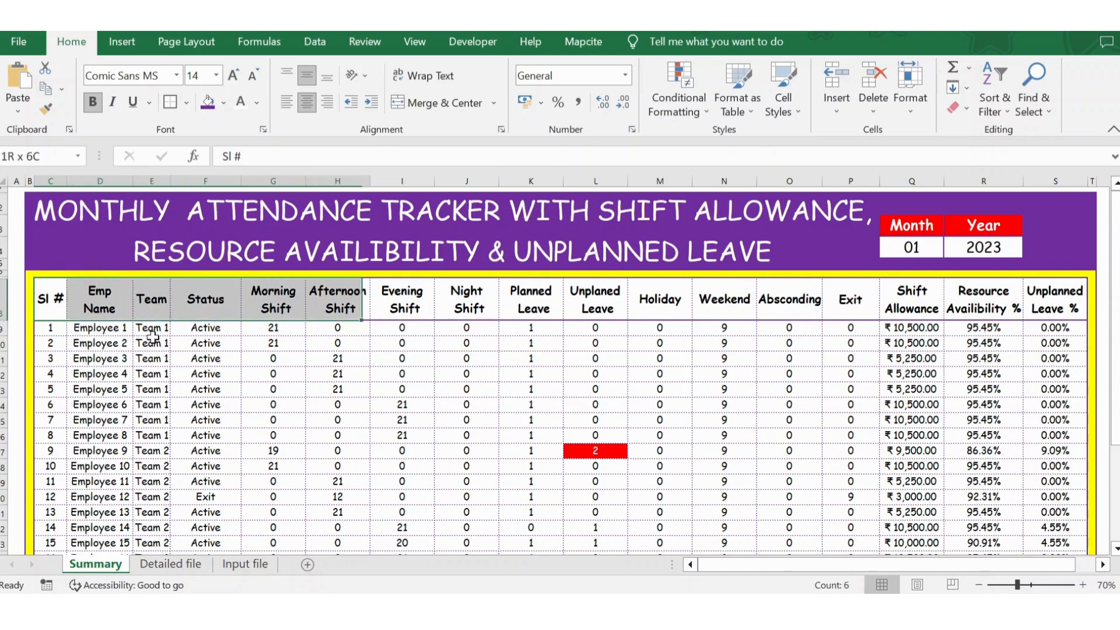
pyautogui.hotkey('shift', 'Right')
pyautogui.hotkey('shift', 'Right')
pyautogui.hotkey('shift', 'Right')
pyautogui.hotkey('shift', 'Right')
pyautogui.hotkey('shift', 'Right')
pyautogui.hotkey('shift', 'Right')
pyautogui.hotkey('shift', 'Right')
pyautogui.hotkey('shift', 'Right')
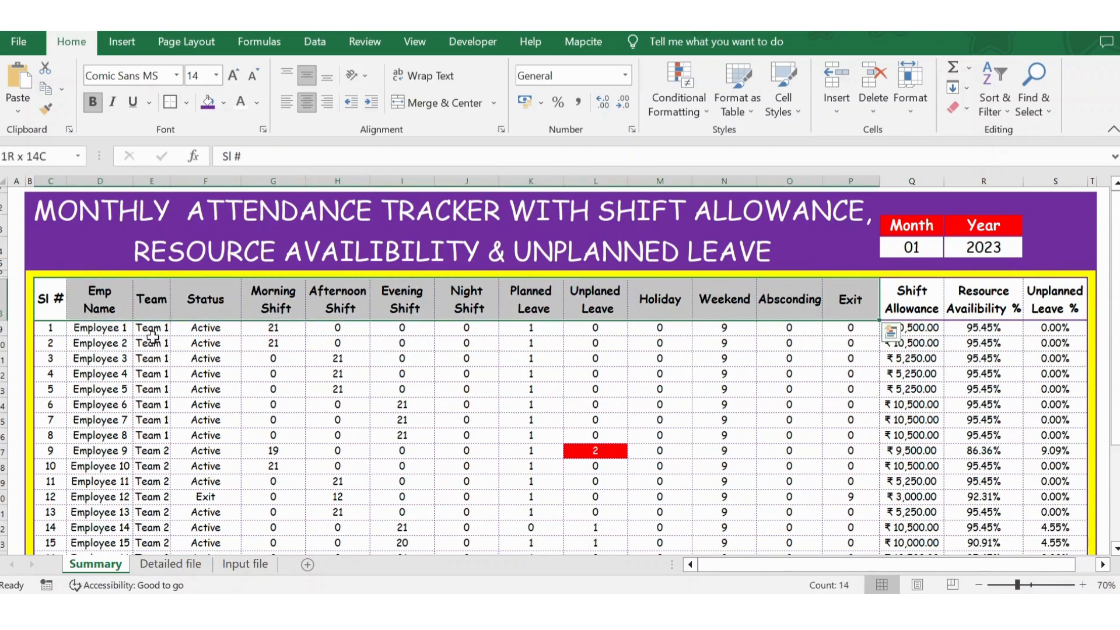
pyautogui.hotkey('ctrl', 'c')
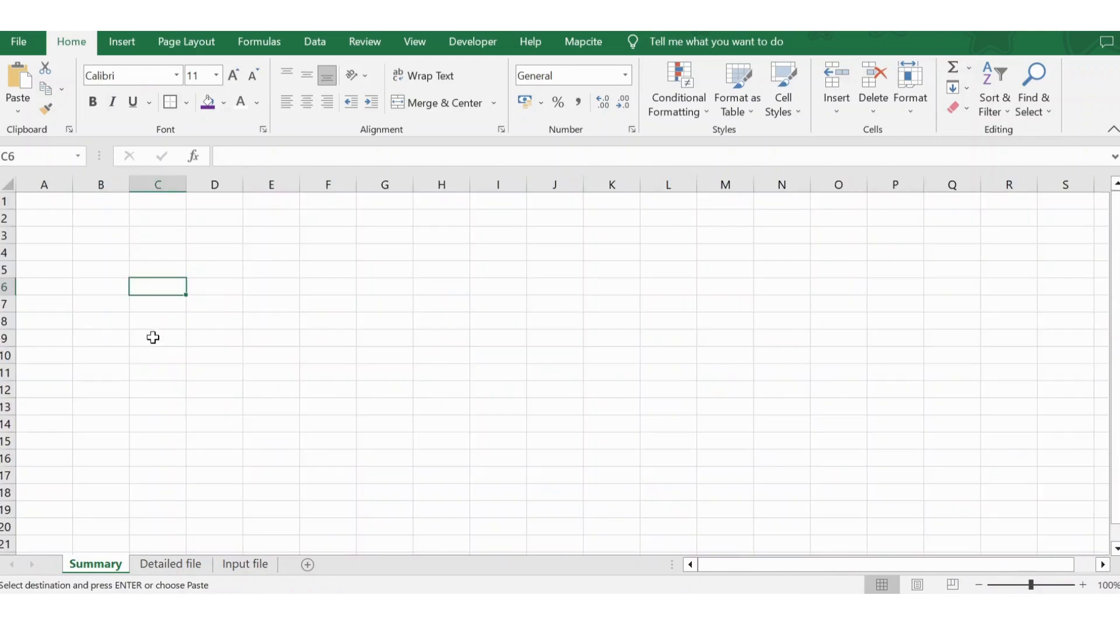
pyautogui.hotkey('ctrl', 'v')
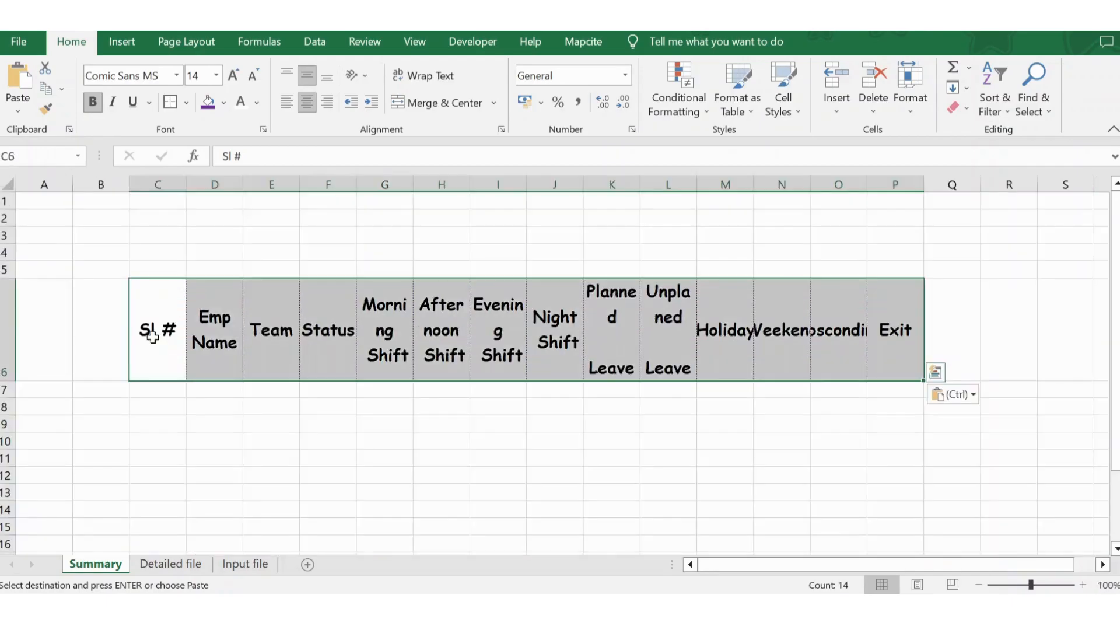
# Link the first Sl # cell, C7, of the new Summary sheet to cell B7 of the Detailed file sheet
pyautogui.press('Down')
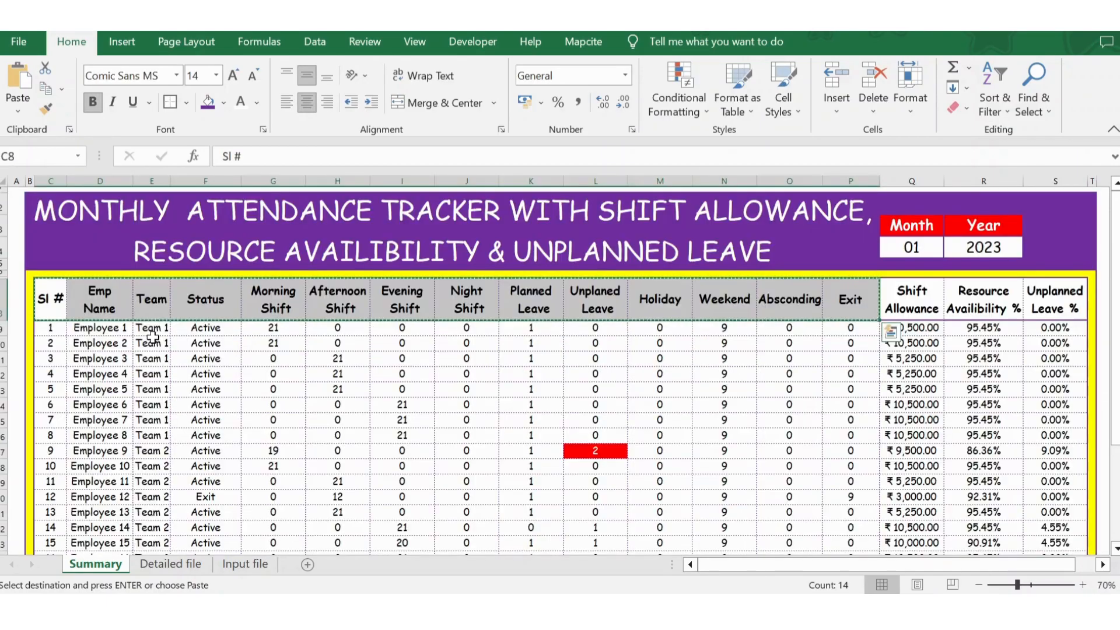
pyautogui.press('Down')
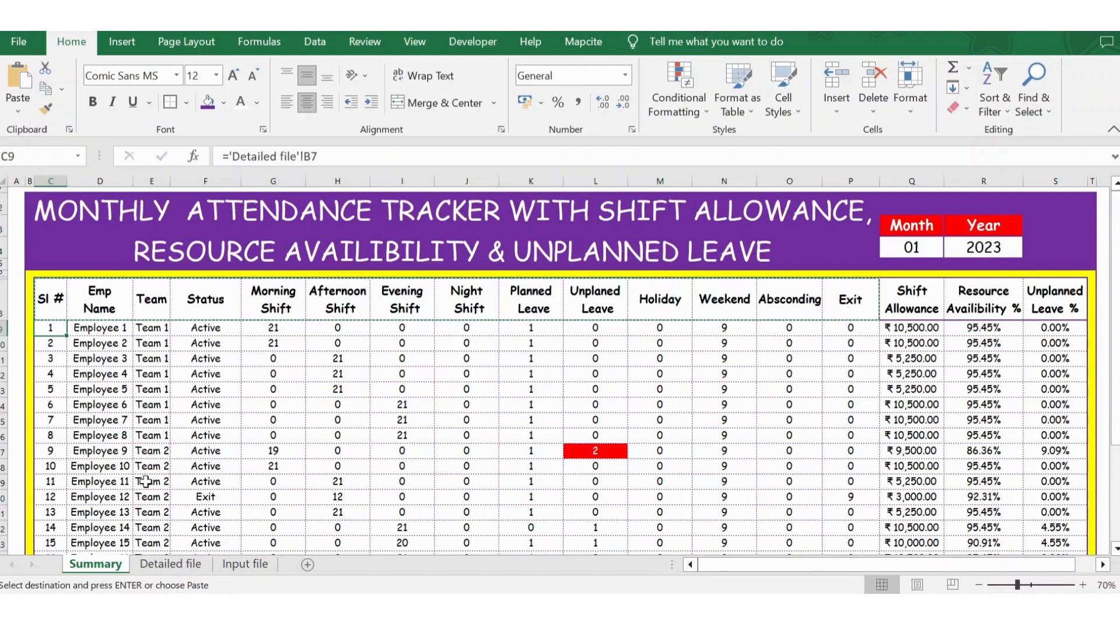
pyautogui.click(183, 564)
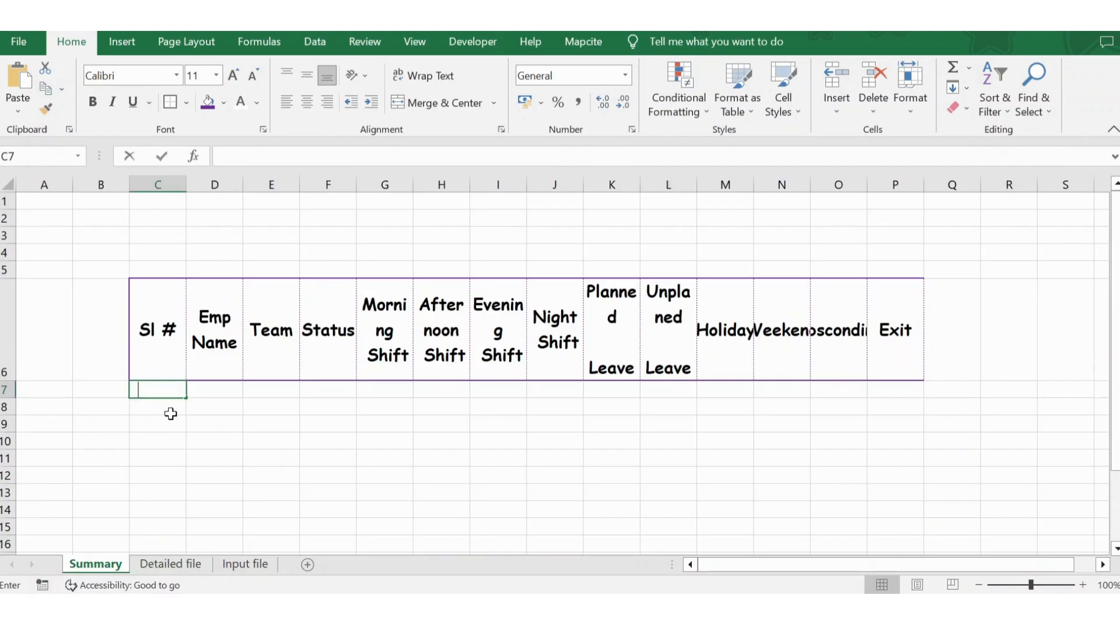
pyautogui.write('=')
pyautogui.click(174, 564)
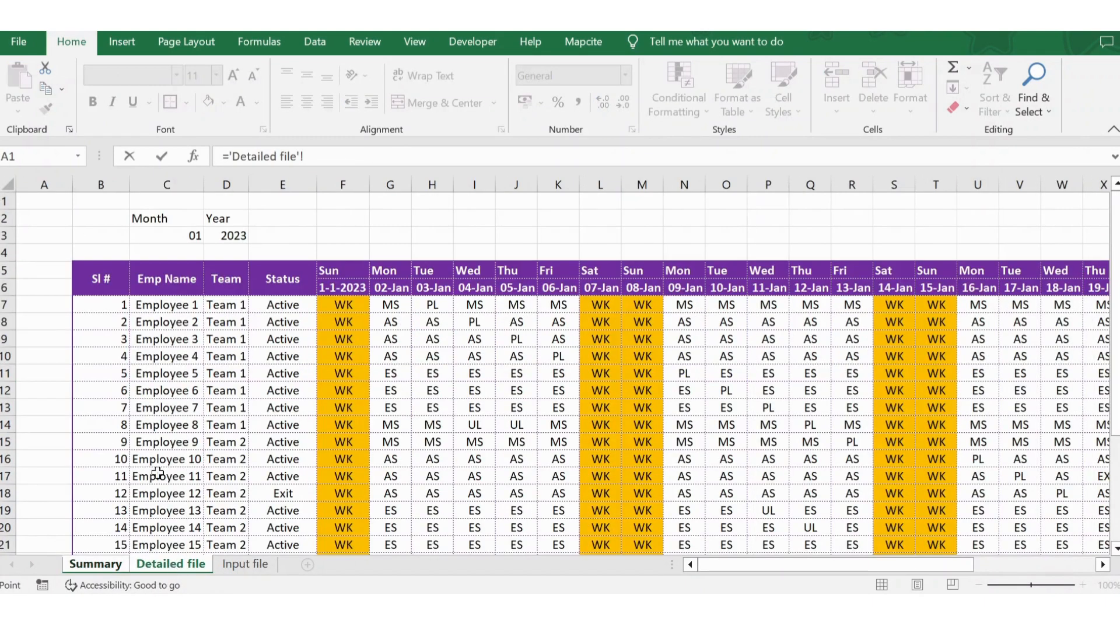
pyautogui.click(103, 309)
pyautogui.press('Return')
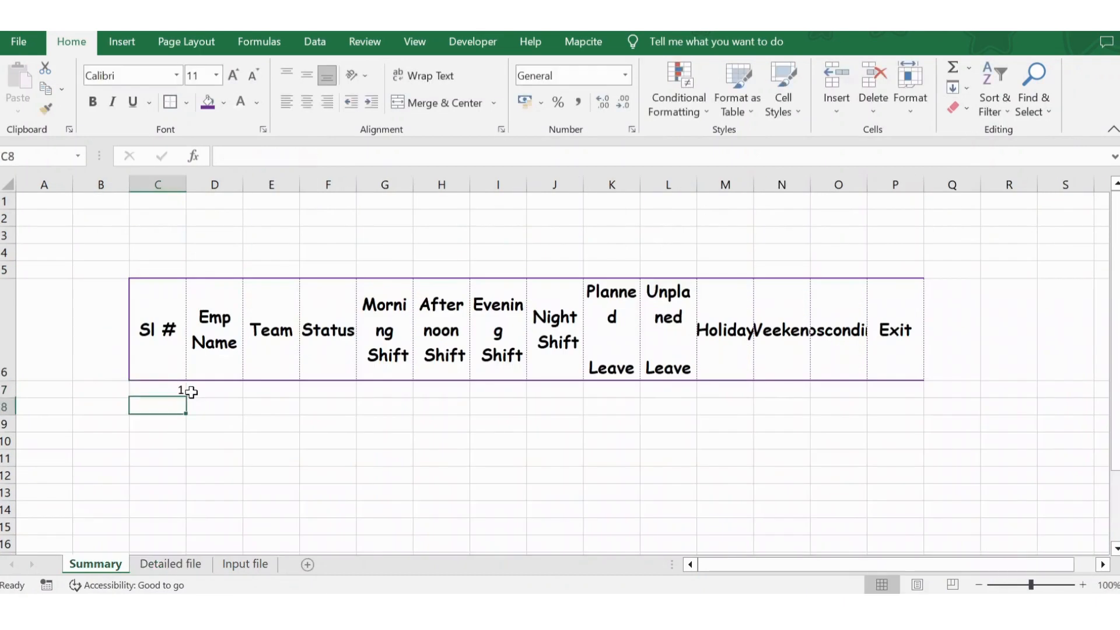
# Copy the link formula in C7 down the Sl # column through C29
pyautogui.press('Up')
pyautogui.hotkey('ctrl', 'c')
pyautogui.hotkey('ctrl', 'Down')
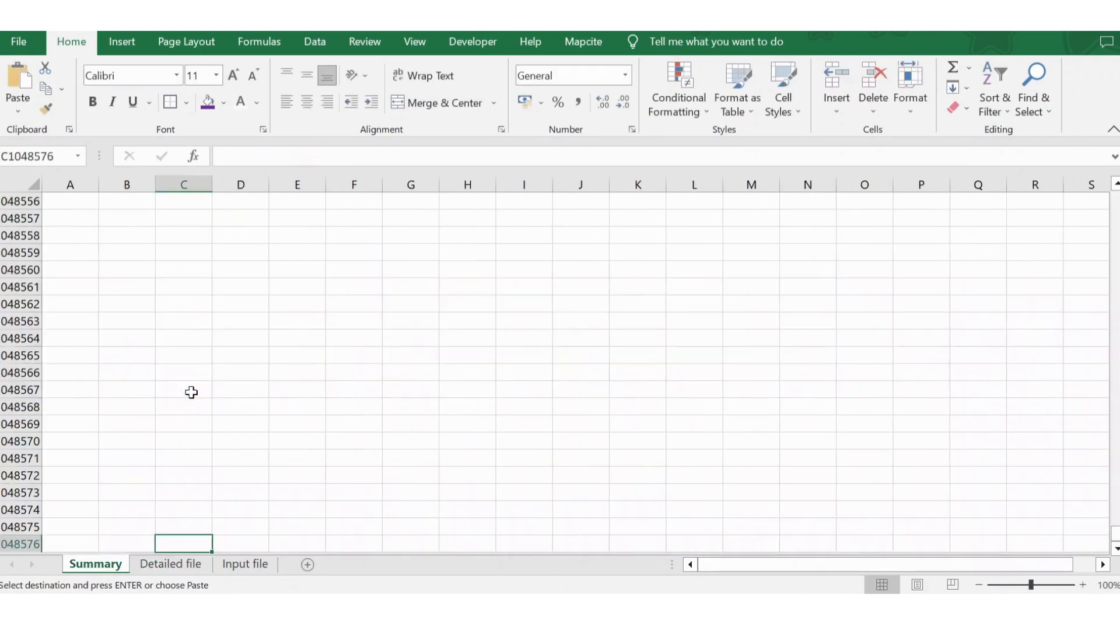
pyautogui.hotkey('ctrl', 'Up')
pyautogui.press('Down')
pyautogui.hotkey('shift', 'Down')
pyautogui.hotkey('shift', 'Down')
pyautogui.hotkey('shift', 'Down')
pyautogui.hotkey('shift', 'Down')
pyautogui.hotkey('shift', 'Down')
pyautogui.hotkey('shift', 'Down')
pyautogui.hotkey('shift', 'Down')
pyautogui.hotkey('shift', 'Down')
pyautogui.hotkey('shift', 'Down')
pyautogui.hotkey('shift', 'Down')
pyautogui.hotkey('shift', 'Down')
pyautogui.hotkey('shift', 'Down')
pyautogui.hotkey('shift', 'Down')
pyautogui.hotkey('shift', 'Down')
pyautogui.hotkey('shift', 'Down')
pyautogui.hotkey('shift', 'Down')
pyautogui.hotkey('shift', 'Down')
pyautogui.hotkey('shift', 'Down')
pyautogui.hotkey('shift', 'Down')
pyautogui.hotkey('shift', 'Down')
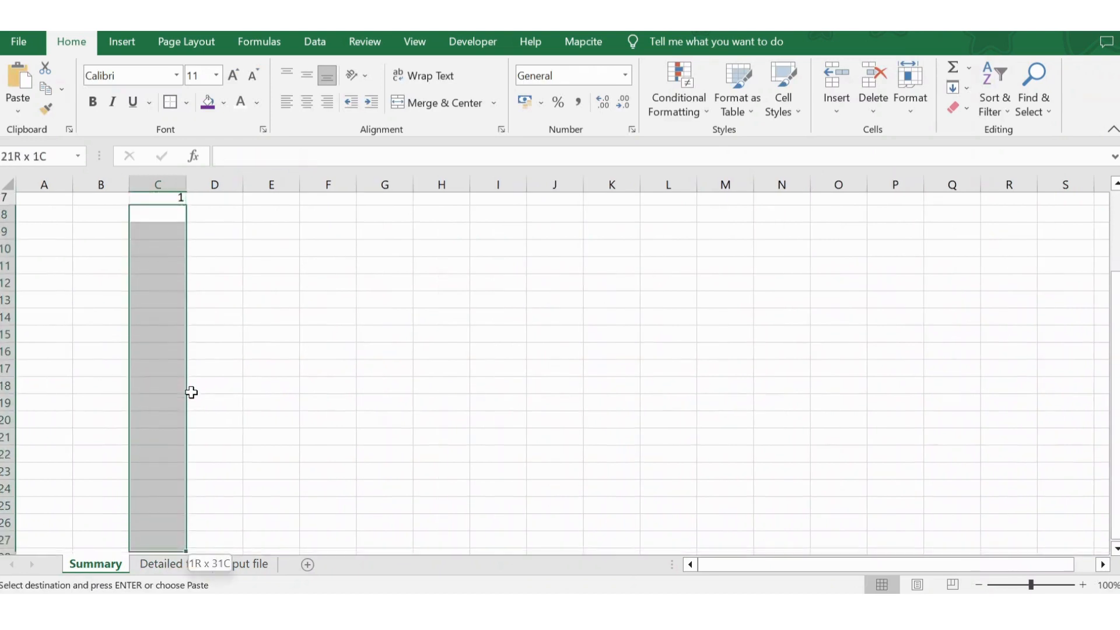
pyautogui.hotkey('shift', 'Down')
pyautogui.press('Return')
# Extend the Sl # link formula by one more row, from C29 into C30
pyautogui.press('Down')
pyautogui.hotkey('ctrl', 'Down')
pyautogui.press('Down')
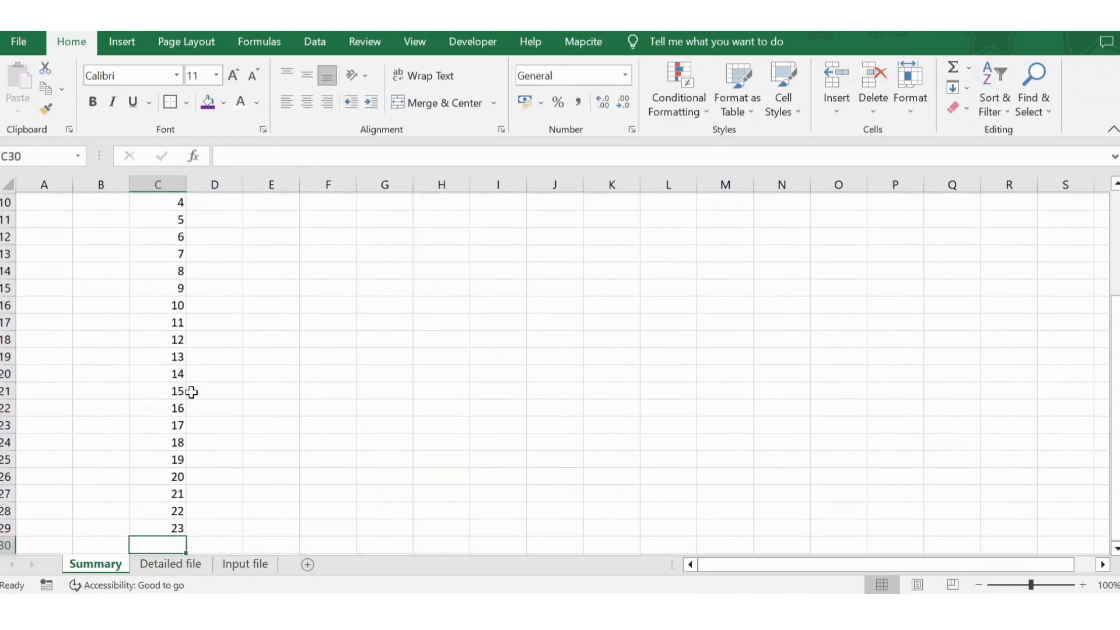
pyautogui.press('Up')
pyautogui.hotkey('ctrl', 'c')
pyautogui.press('Down')
pyautogui.hotkey('ctrl', 'v')
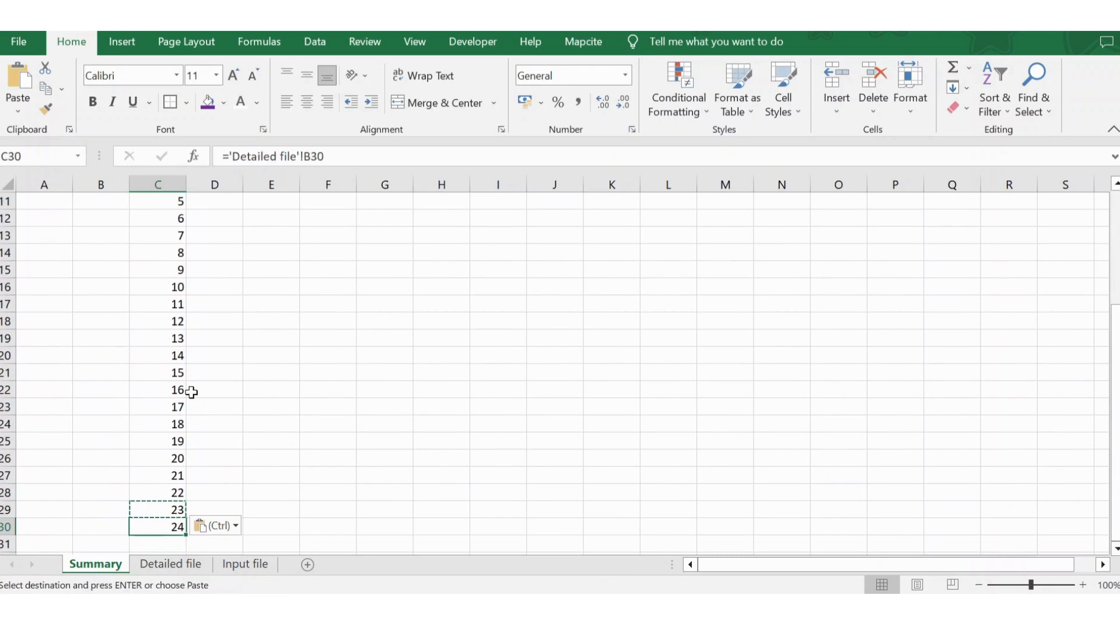
pyautogui.press('Escape')
# Zoom the Summary sheet out to 80% and collapse the ribbon to fit all employee rows on screen
pyautogui.press('Up')
pyautogui.hotkey('ctrl', 'Up')
pyautogui.hotkey('ctrl', 'Up')
pyautogui.press('Down')
pyautogui.press('Down')
pyautogui.press('Down')
pyautogui.press('Down')
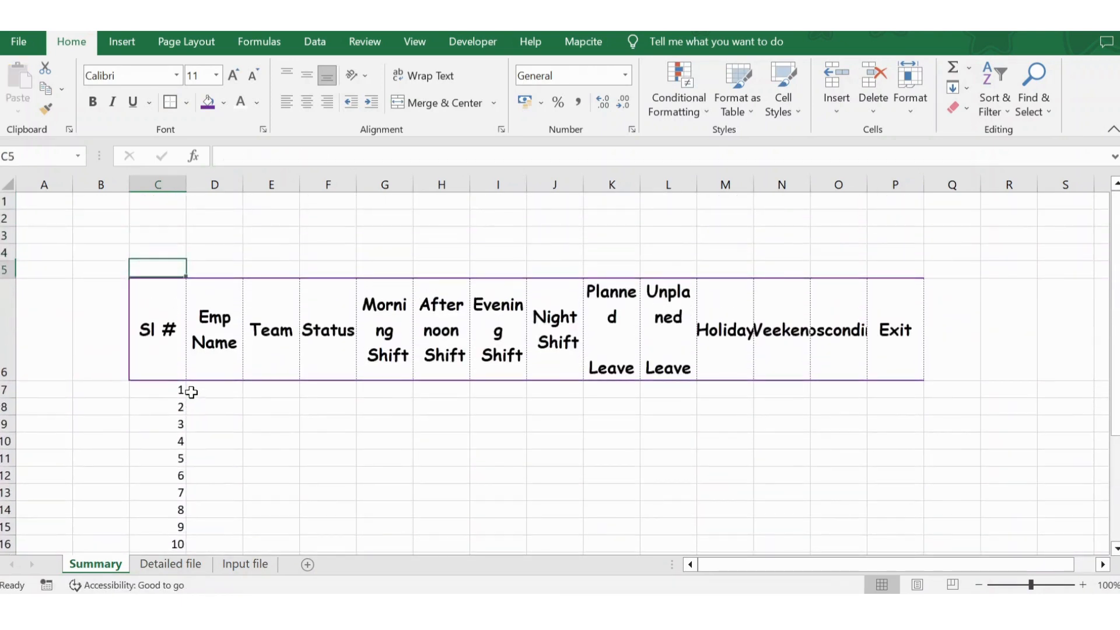
pyautogui.press('Down')
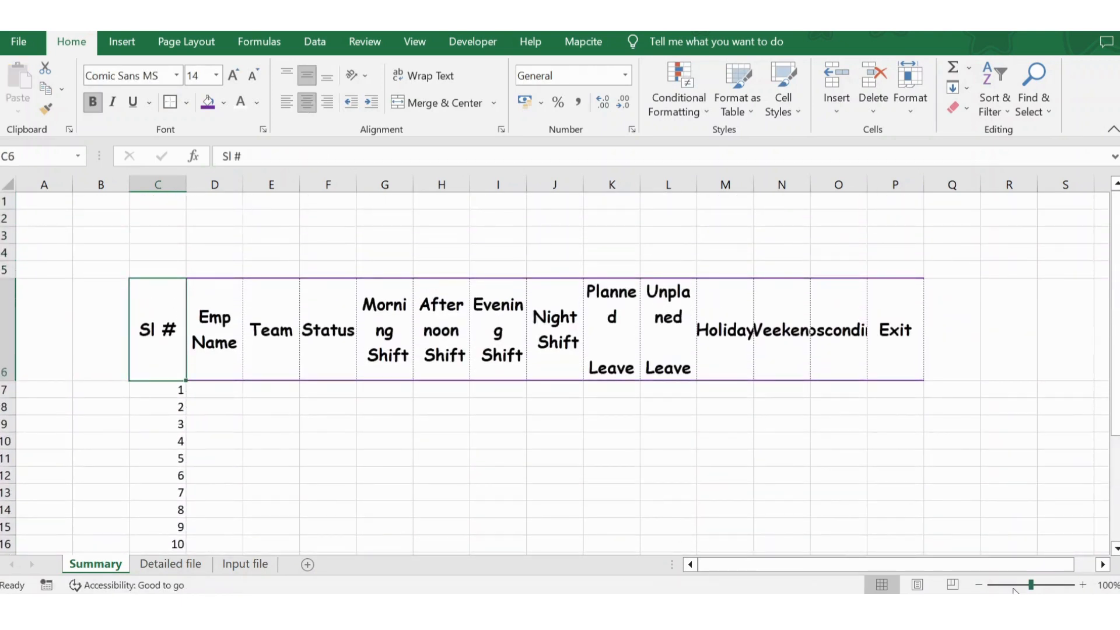
pyautogui.click(978, 585)
pyautogui.click(978, 585)
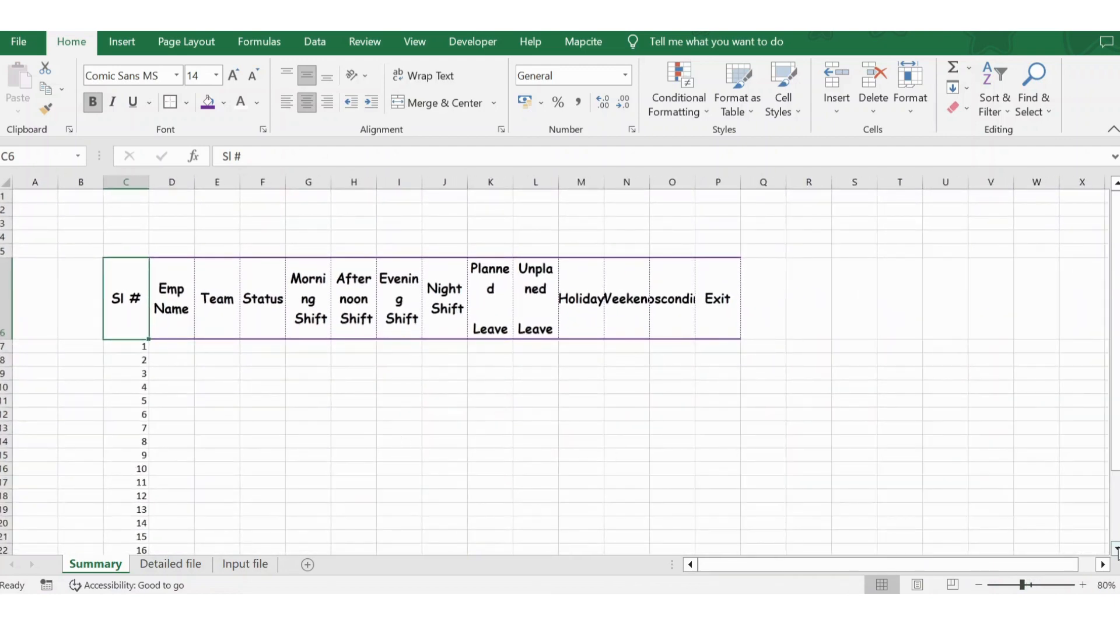
pyautogui.scroll(-2, 1116, 549)
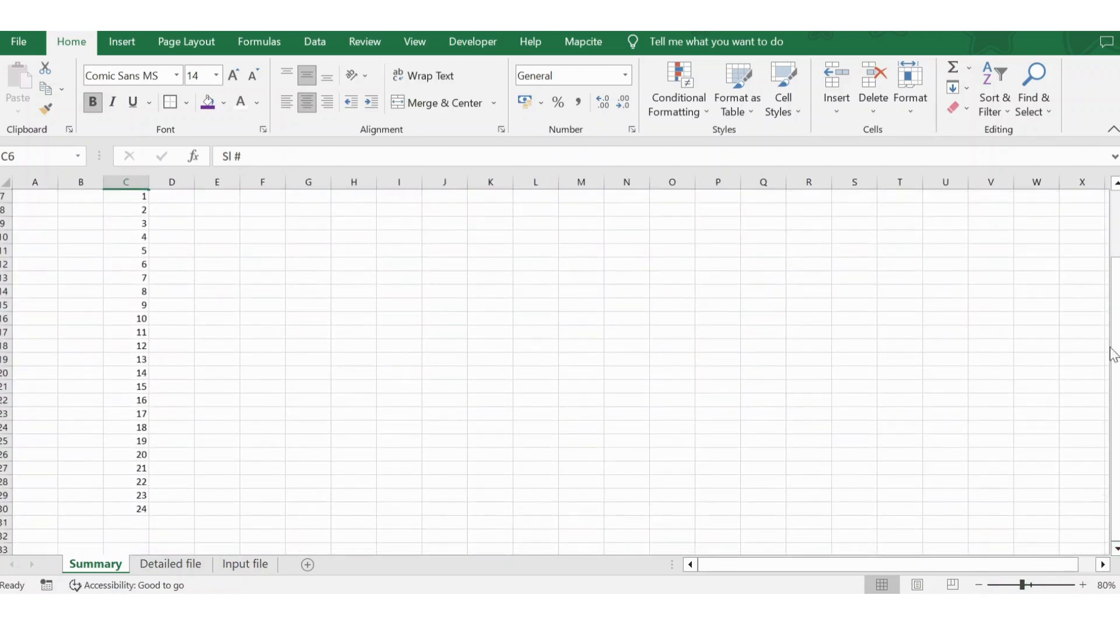
pyautogui.click(1117, 184)
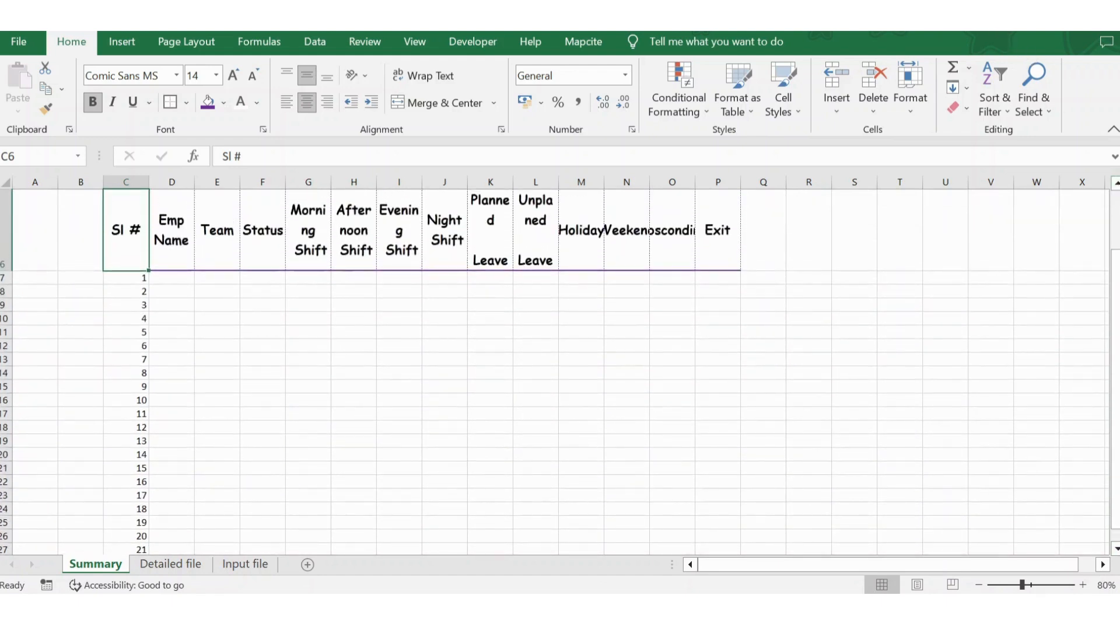
pyautogui.click(1001, 27)
pyautogui.click(967, 106)
pyautogui.click(355, 297)
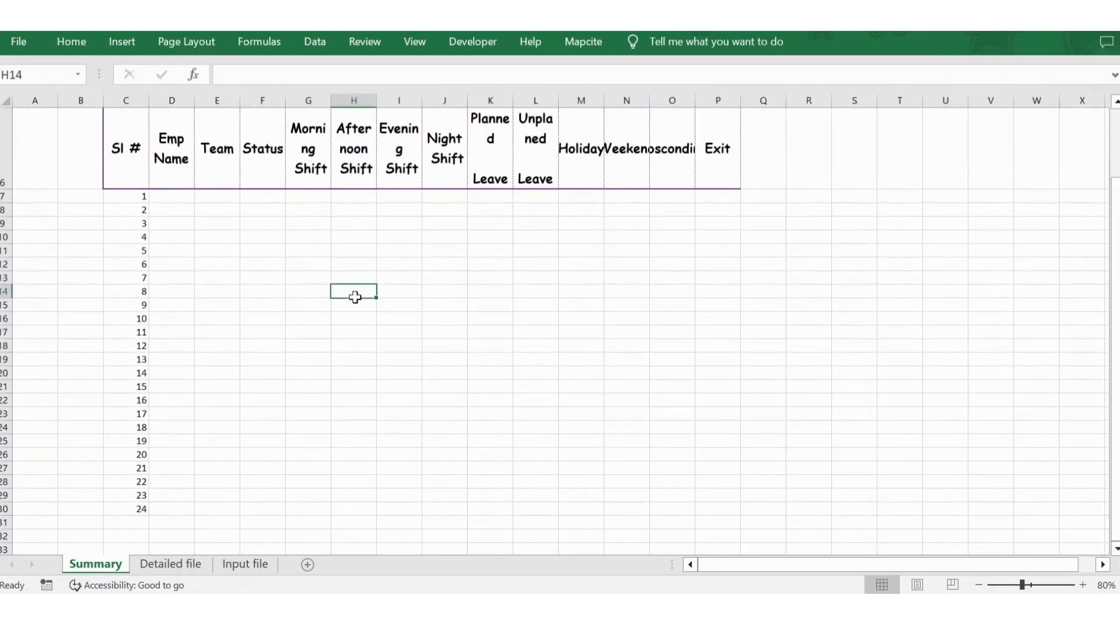
# Link the first Emp Name cell, D7, to cell C7 of the Detailed file sheet
pyautogui.click(164, 205)
pyautogui.press('Up')
pyautogui.write('=')
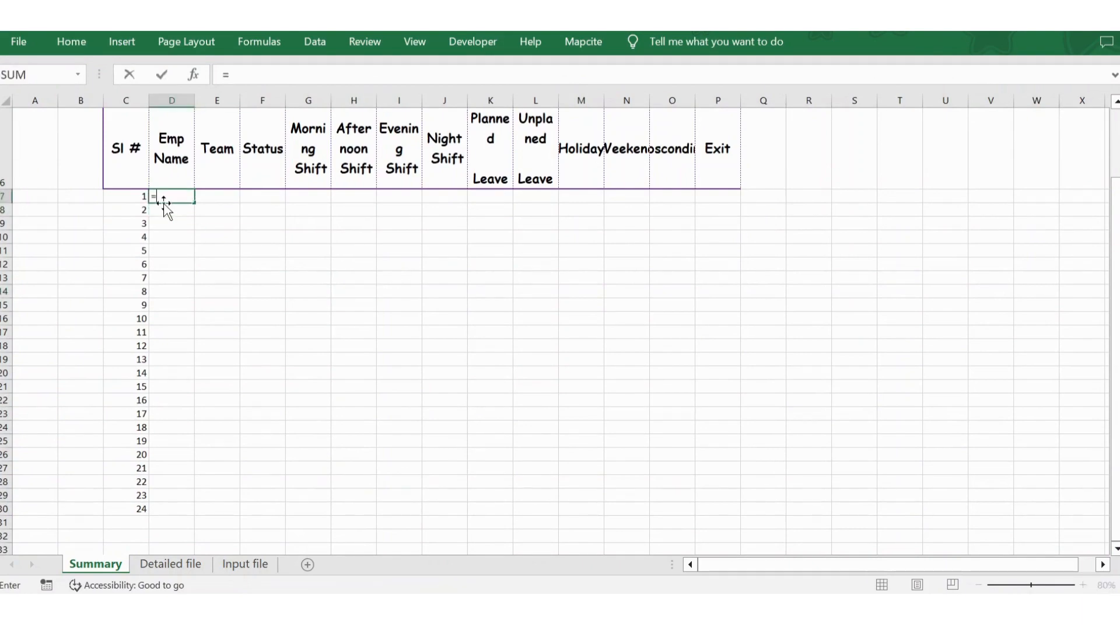
pyautogui.click(171, 564)
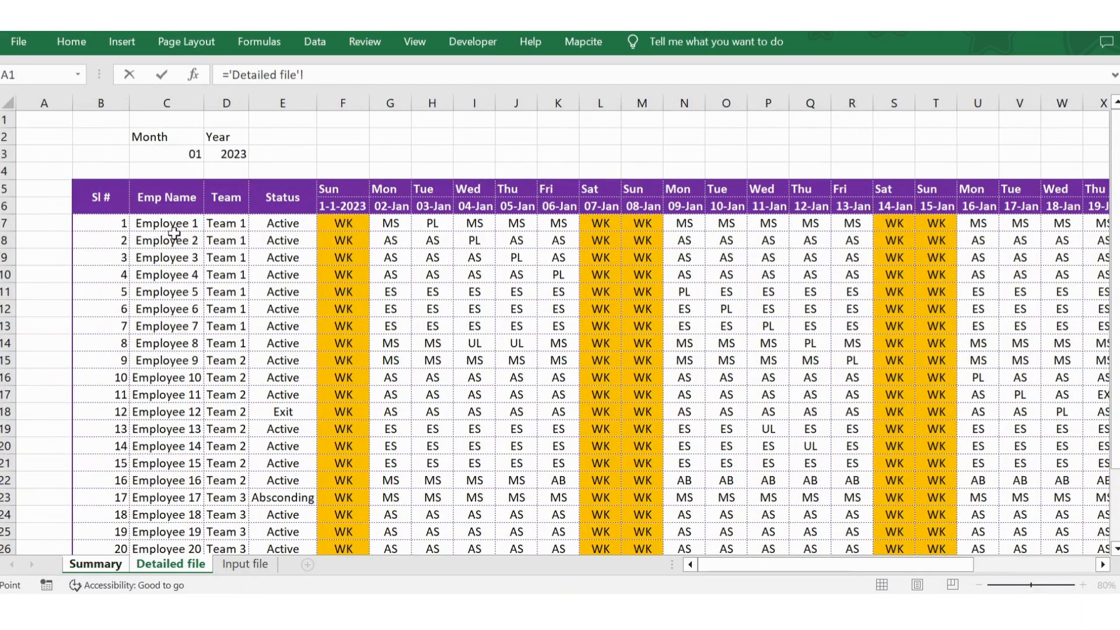
pyautogui.click(168, 225)
pyautogui.press('Return')
pyautogui.press('Up')
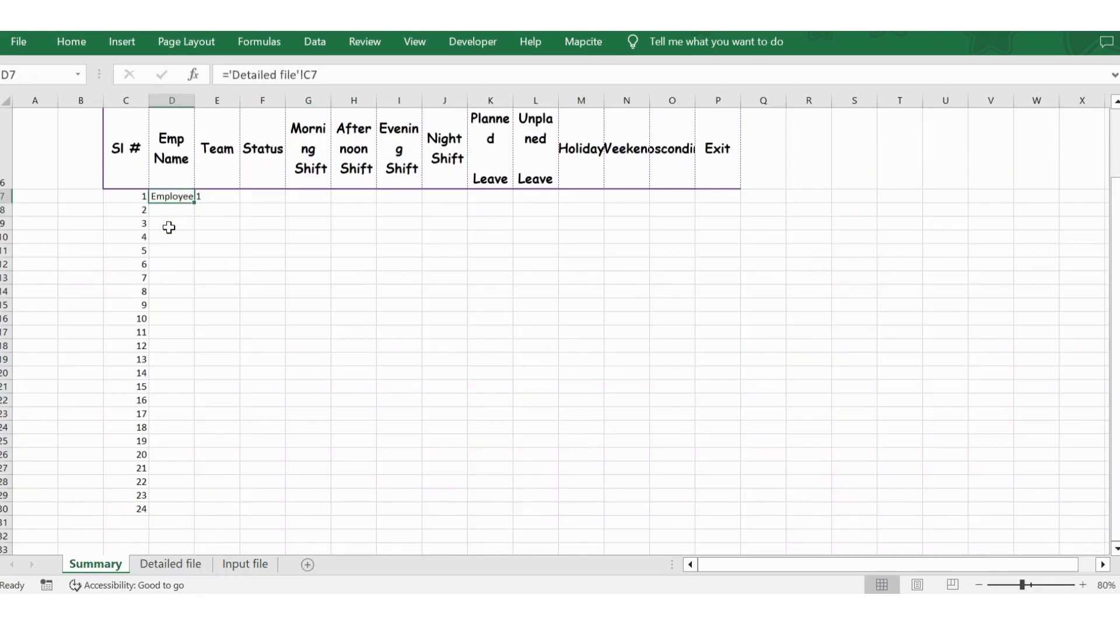
# Copy the Emp Name link formula across to the Team and Status cells, E7 and F7
pyautogui.press('Right')
pyautogui.press('Left')
pyautogui.hotkey('ctrl', 'c')
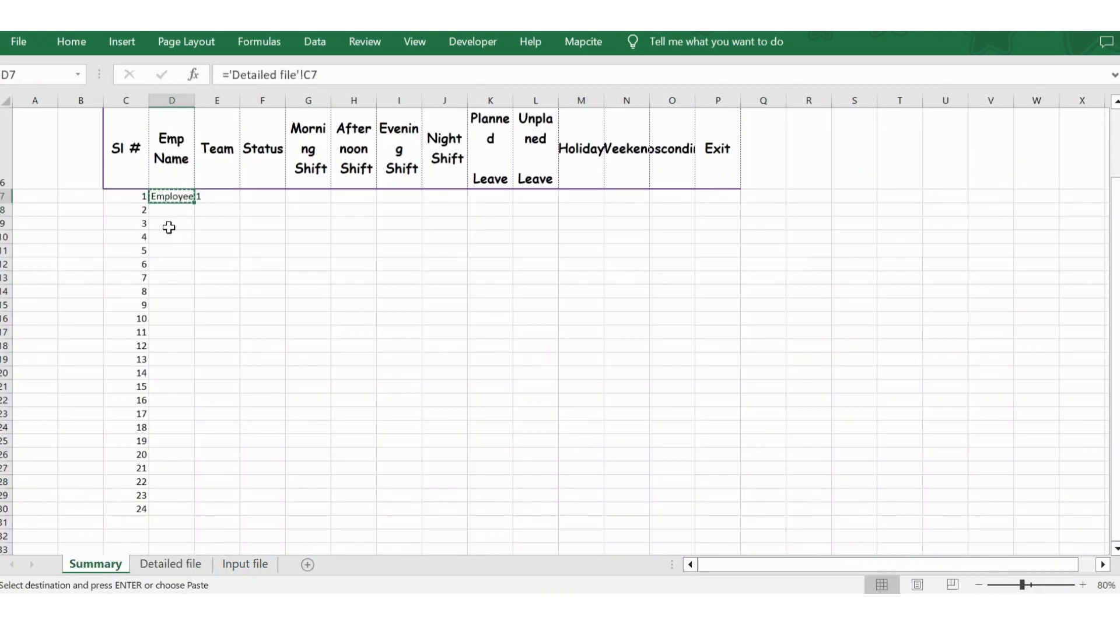
pyautogui.press('Right')
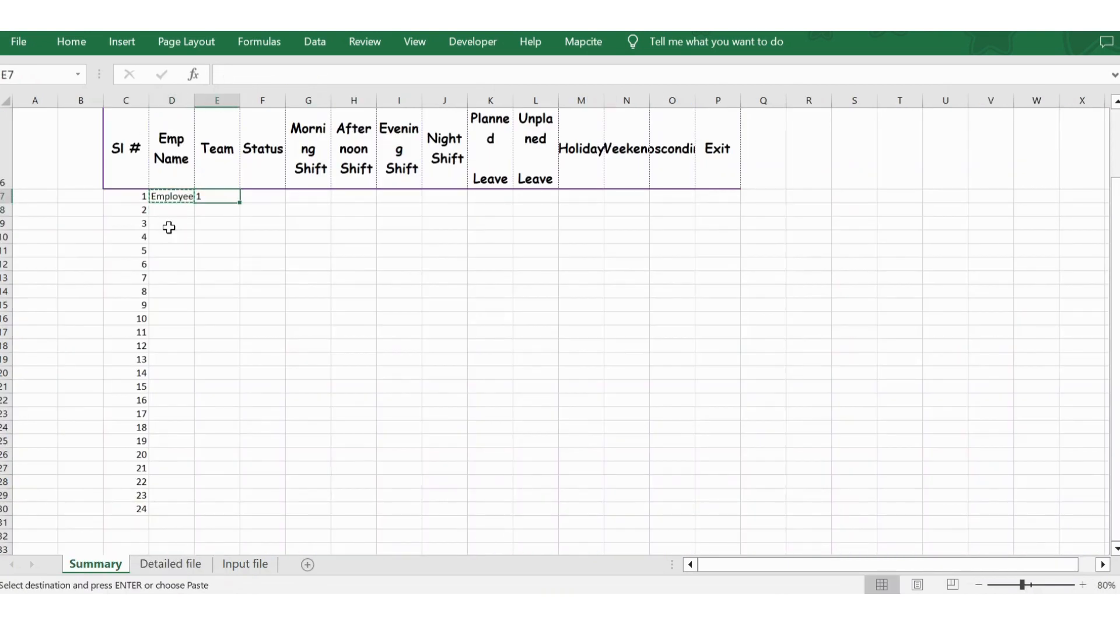
pyautogui.hotkey('ctrl', 'v')
pyautogui.press('ctrl')
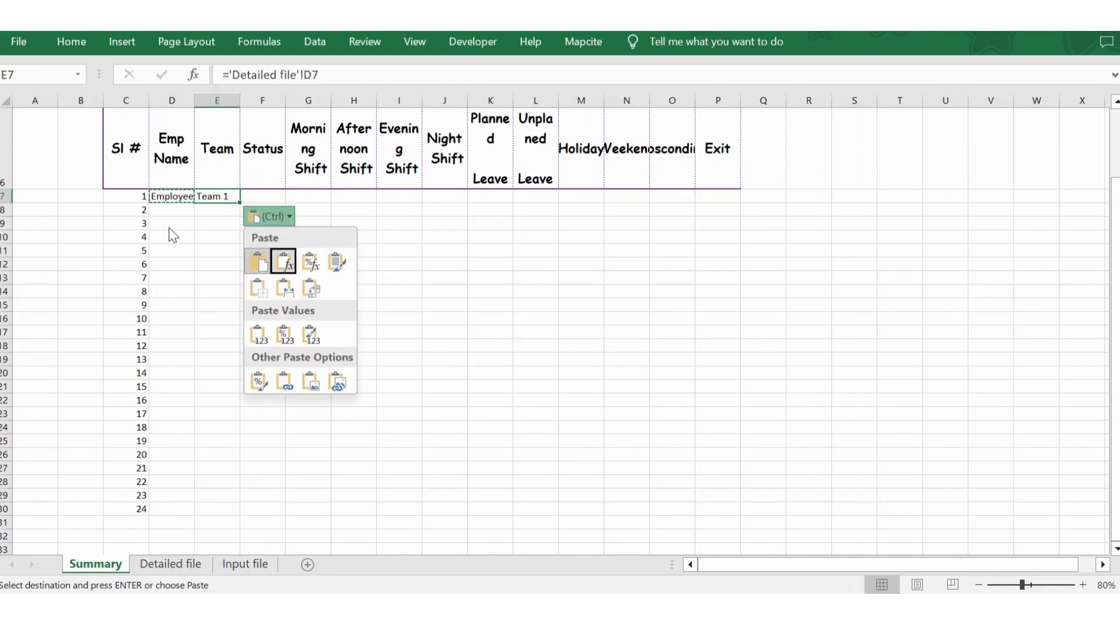
pyautogui.press('Escape')
pyautogui.hotkey('ctrl', 'c')
pyautogui.press('Right')
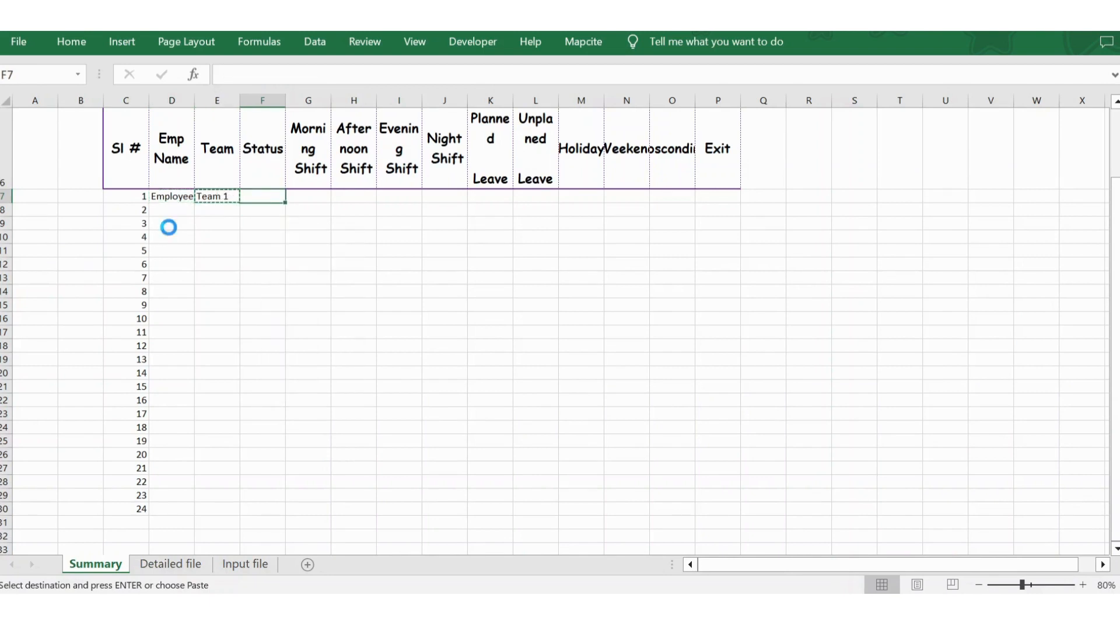
pyautogui.hotkey('ctrl', 'v')
pyautogui.press('Escape')
# Fill the Emp Name, Team and Status link formulas from D7:F7 down through row 30
pyautogui.press('Left')
pyautogui.press('Left')
pyautogui.hotkey('shift', 'Right')
pyautogui.hotkey('shift', 'Right')
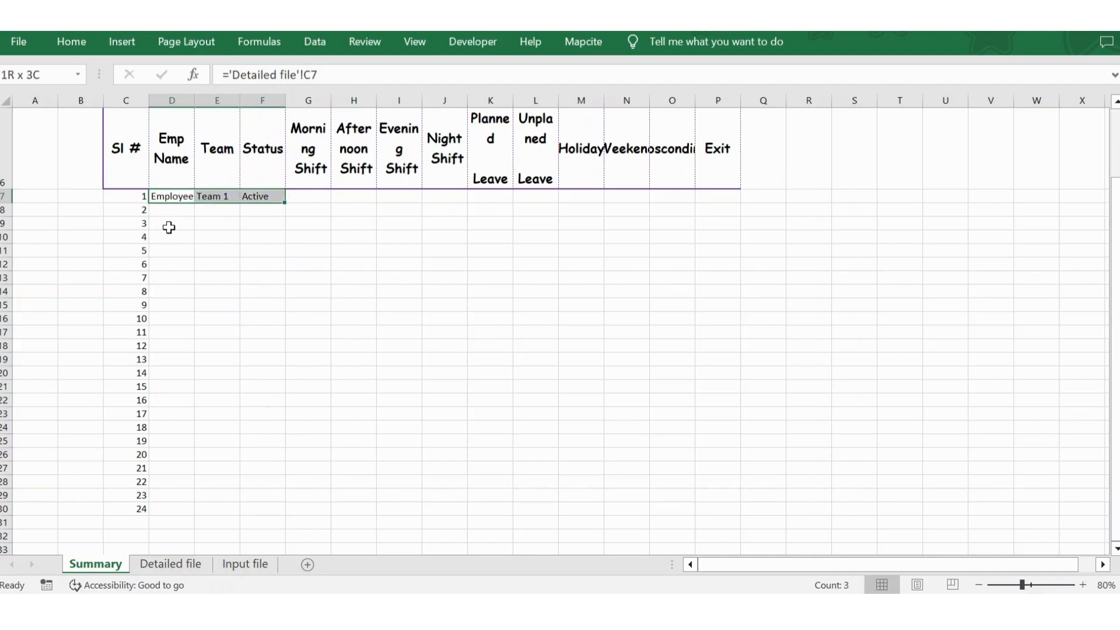
pyautogui.hotkey('ctrl', 'c')
pyautogui.press('Left')
pyautogui.hotkey('ctrl', 'Down')
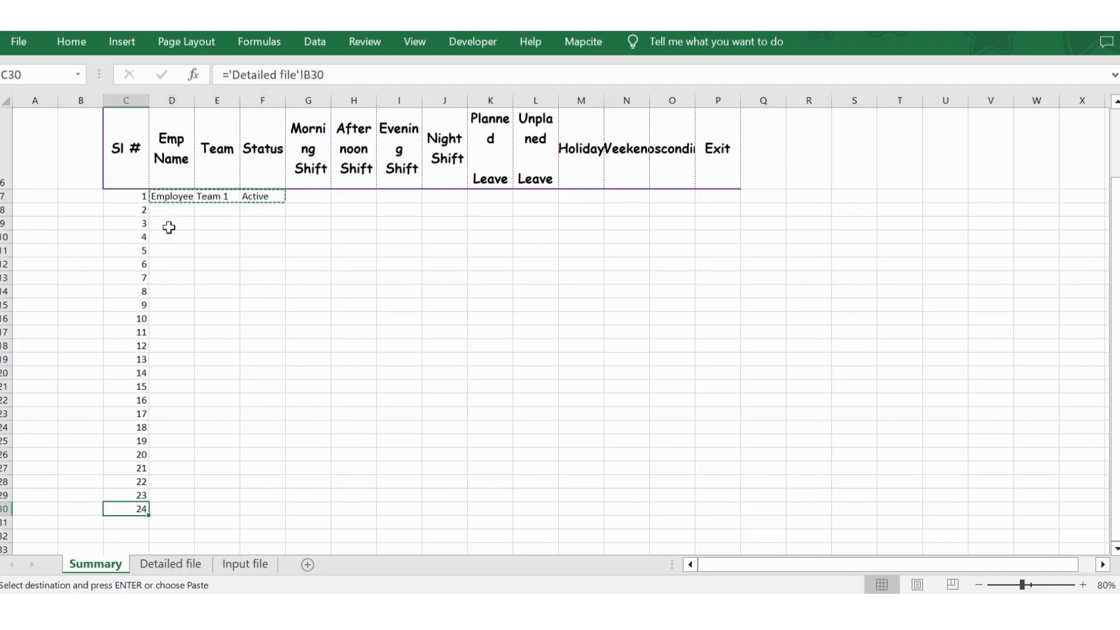
pyautogui.press('Right')
pyautogui.hotkey('shift', 'Right')
pyautogui.hotkey('ctrl', 'shift', 'Up')
pyautogui.hotkey('shift', 'Right')
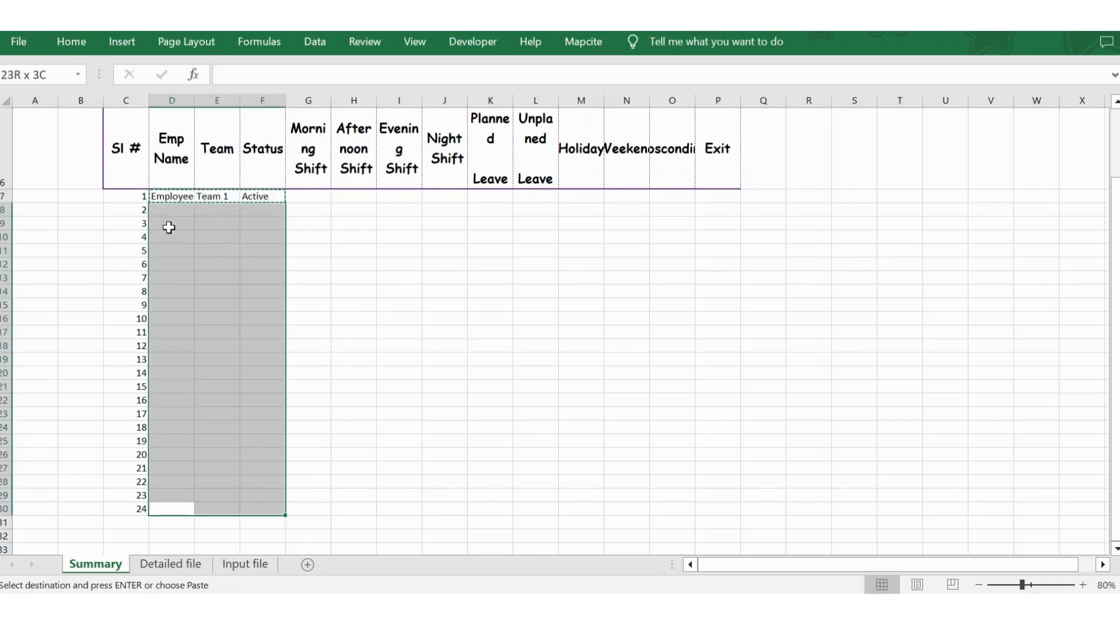
pyautogui.press('Return')
pyautogui.press('Up')
pyautogui.hotkey('ctrl', 'Up')
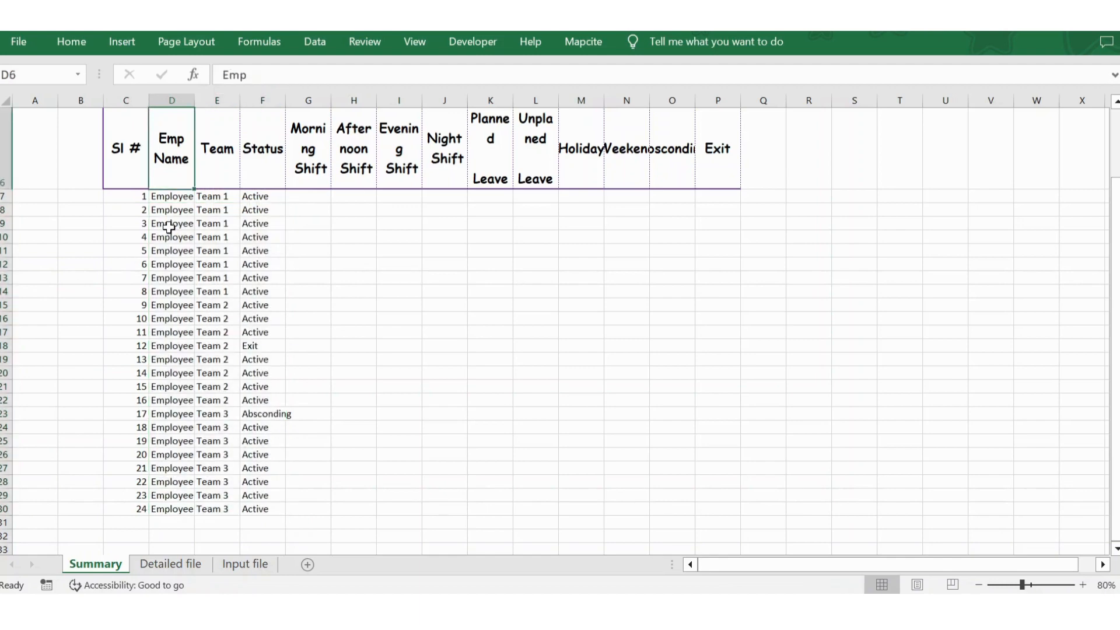
pyautogui.press('Down')
pyautogui.click(183, 564)
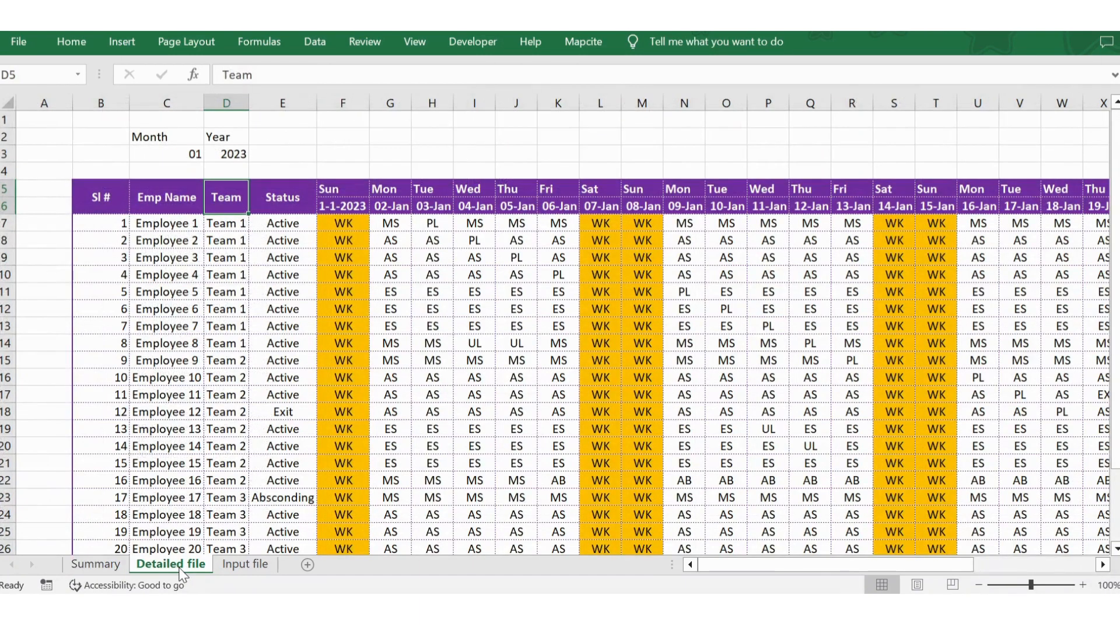
pyautogui.click(102, 565)
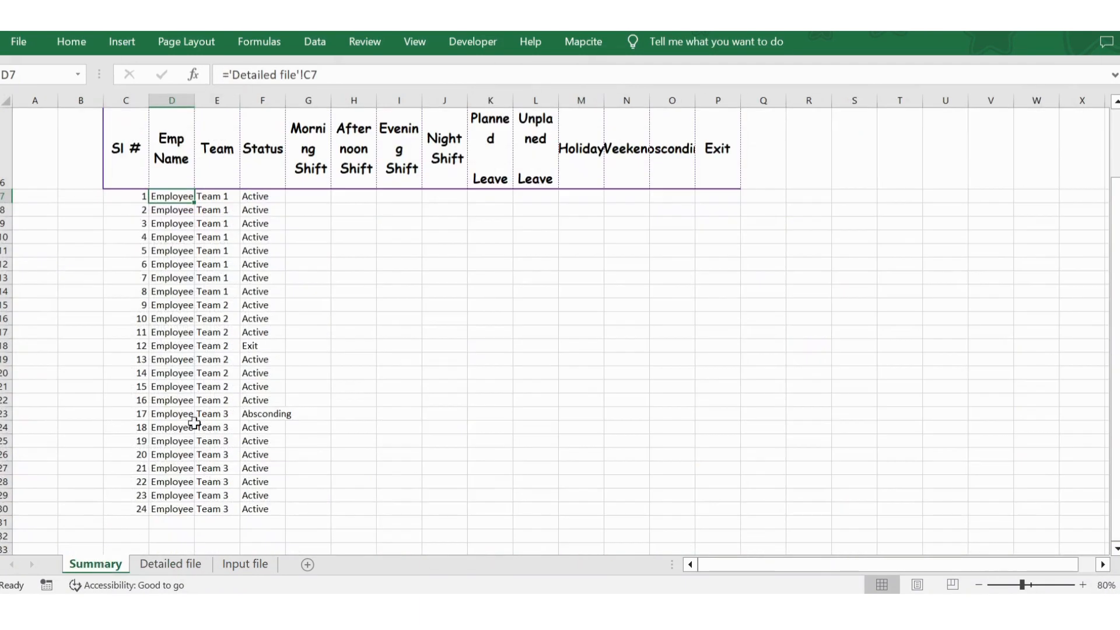
# Compare the Summary sheet's shift, leave and status headings with the attendance codes recorded in the Detailed file sheet
pyautogui.click(242, 278)
pyautogui.hotkey('ctrl', 'Up')
pyautogui.press('Right')
pyautogui.press('Up')
pyautogui.press('Up')
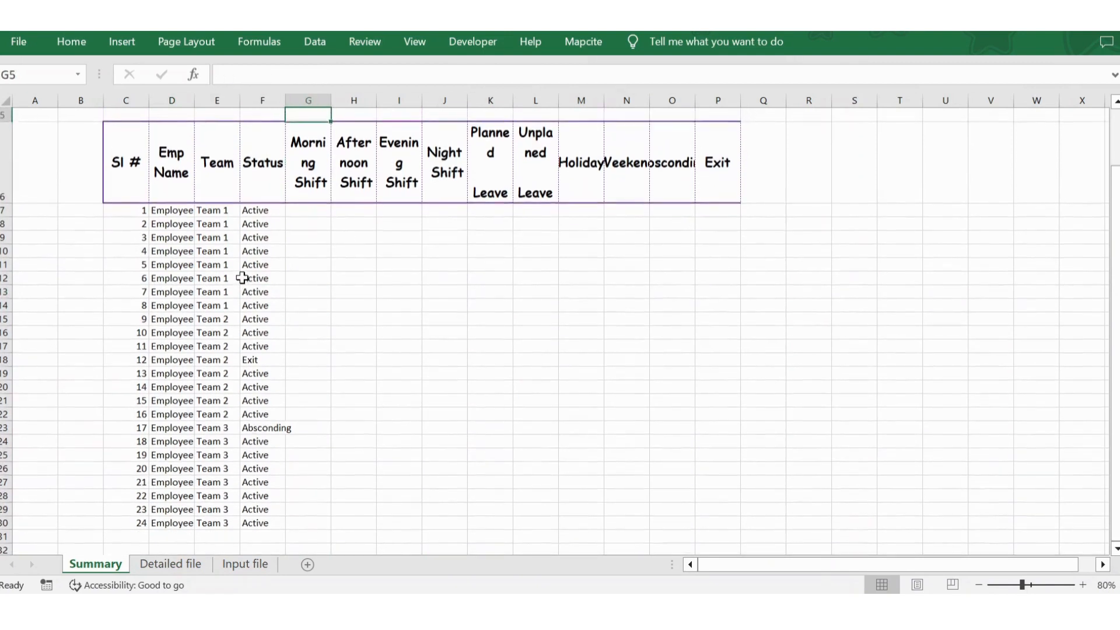
pyautogui.press('Down')
pyautogui.press('Down')
pyautogui.press('Down')
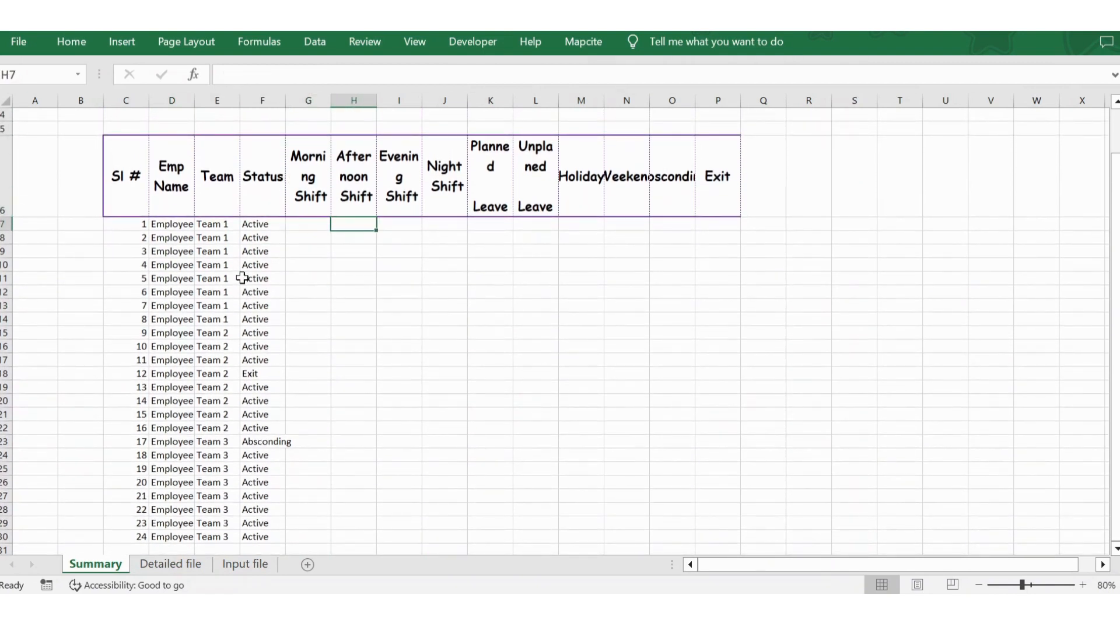
pyautogui.press('Up')
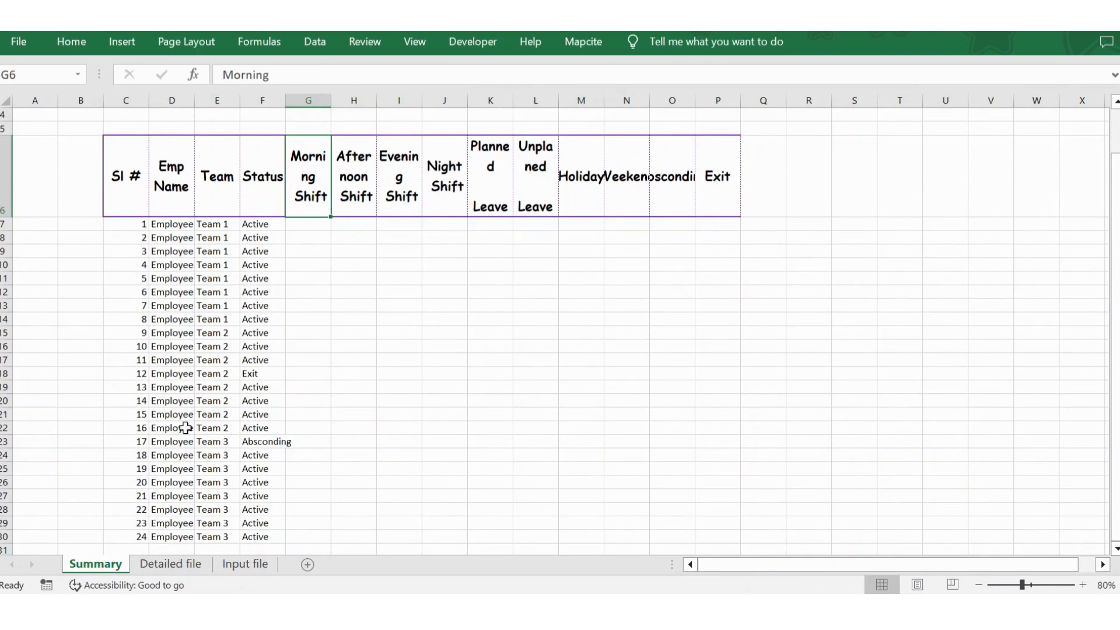
pyautogui.click(156, 572)
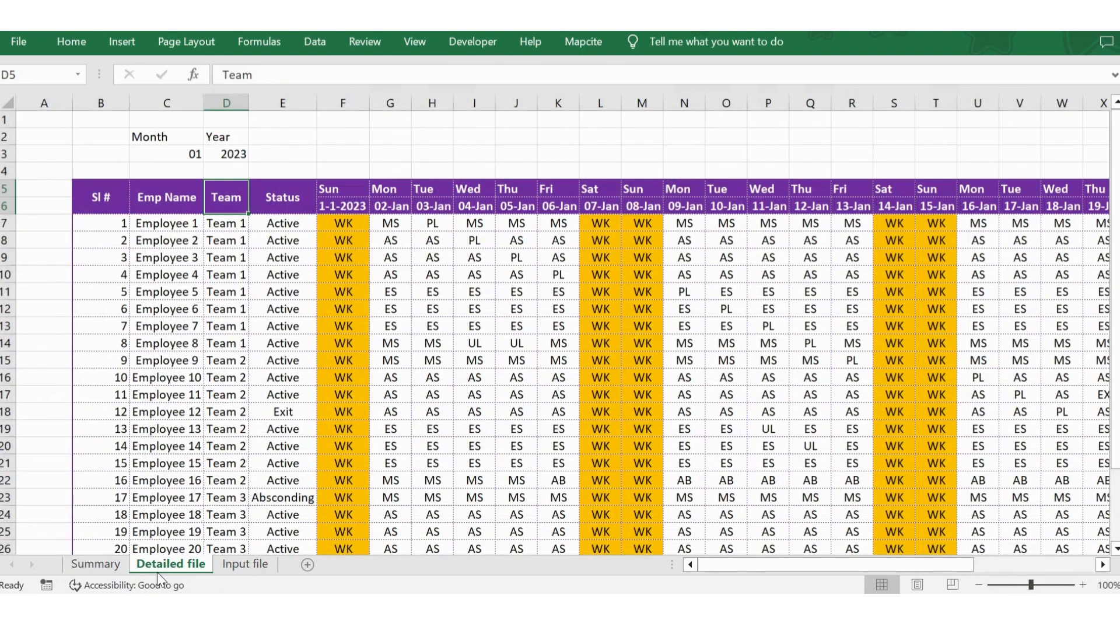
pyautogui.click(353, 225)
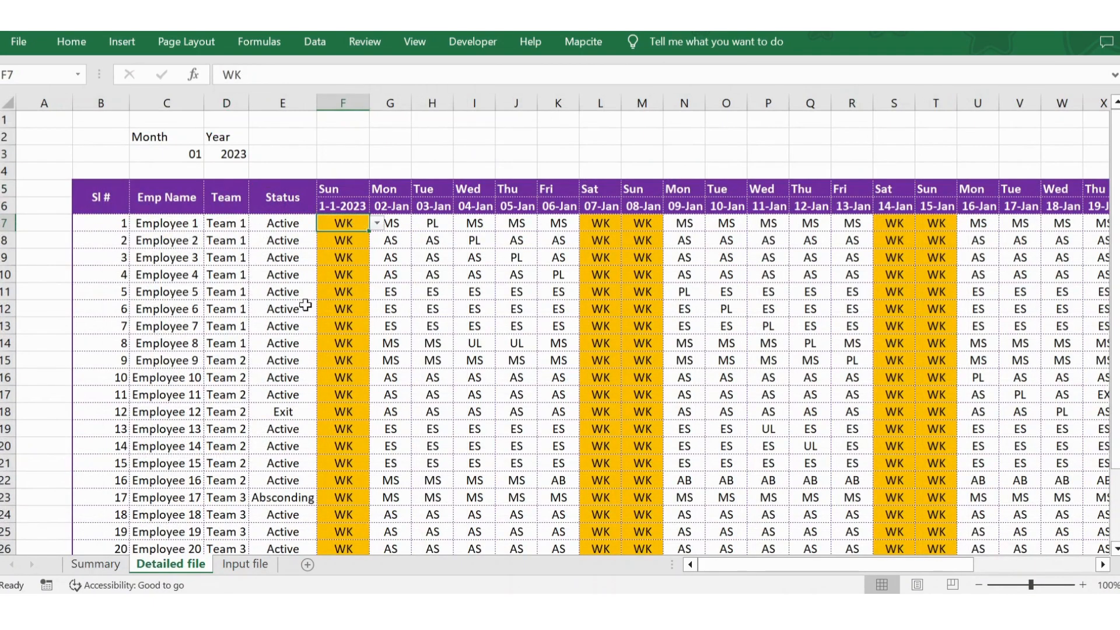
pyautogui.click(111, 563)
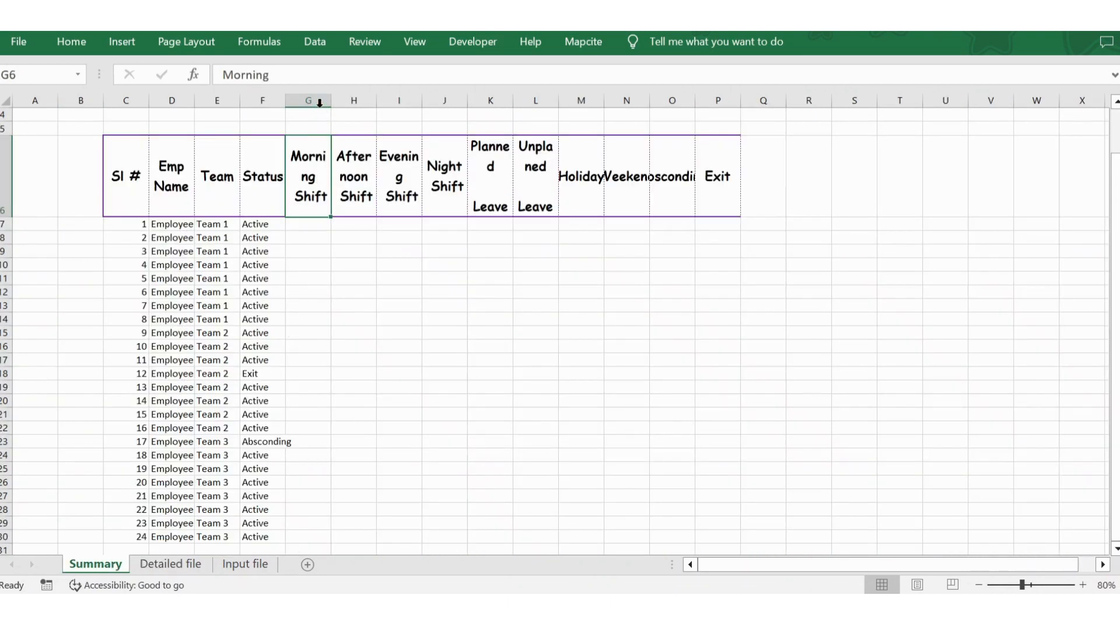
pyautogui.moveTo(309, 101); pyautogui.dragTo(564, 169)
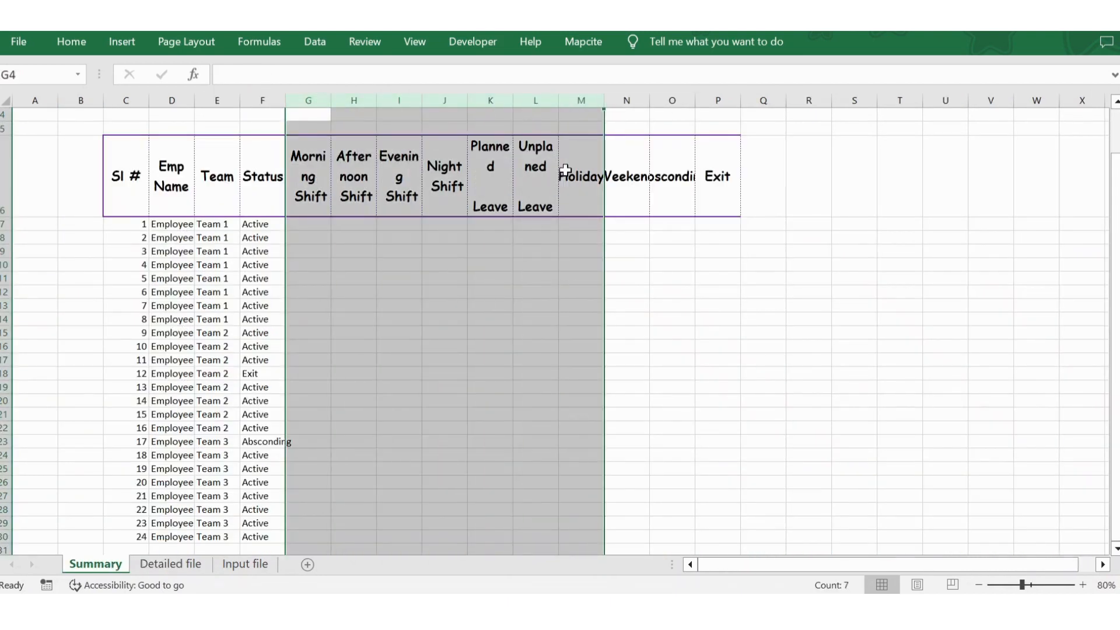
pyautogui.click(295, 133)
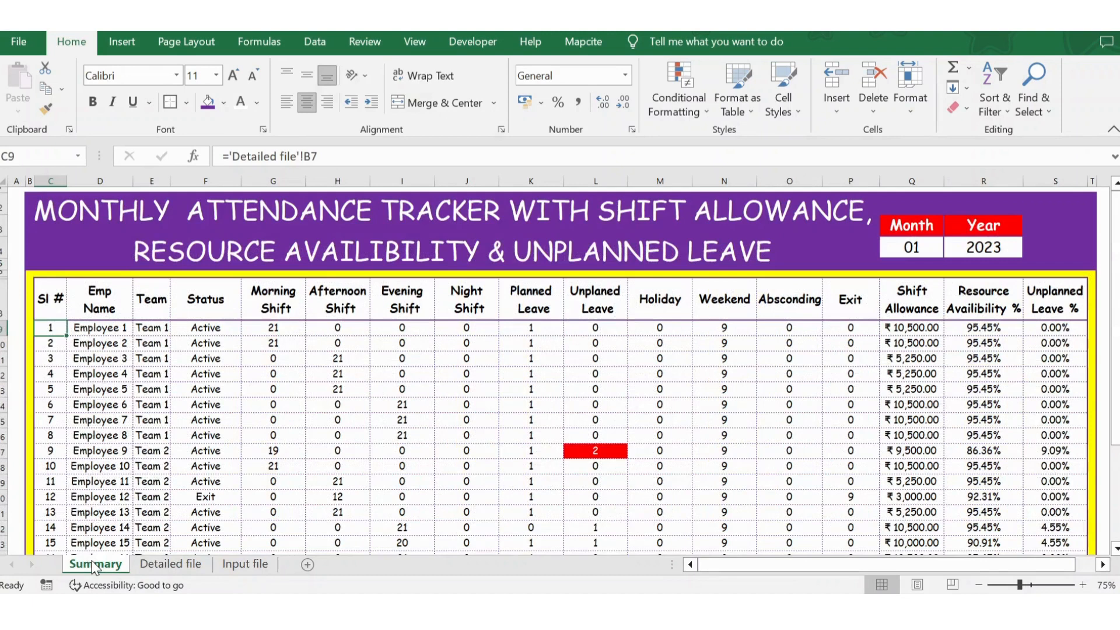
# In the completed tracker workbook's Summary sheet, unhide row 7 above the column headings and select its Morning Shift code
pyautogui.click(96, 564)
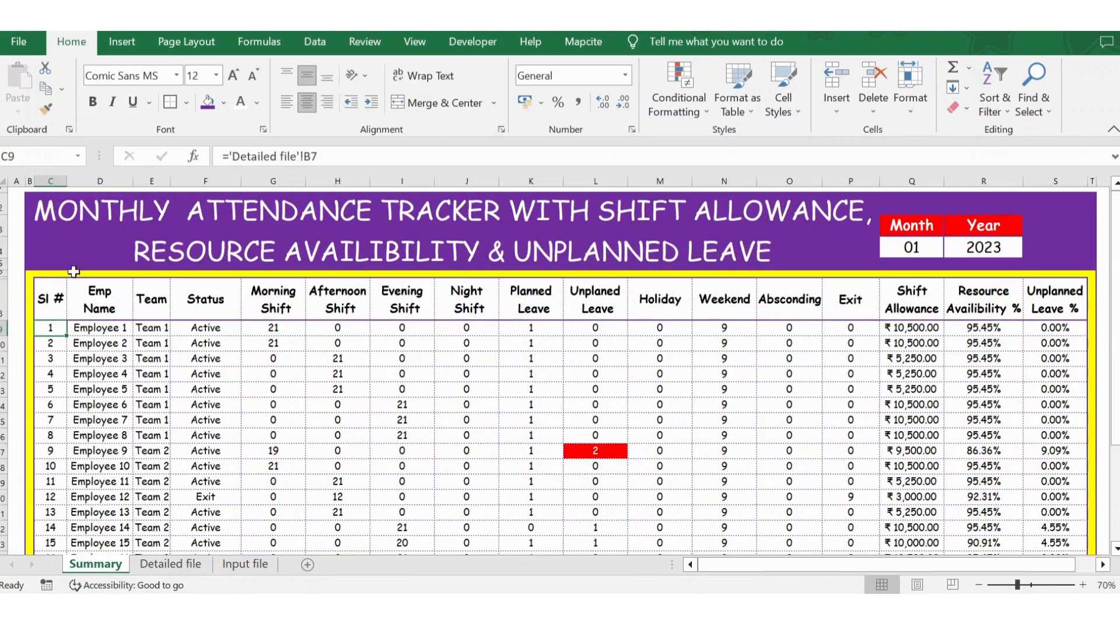
pyautogui.click(4, 272)
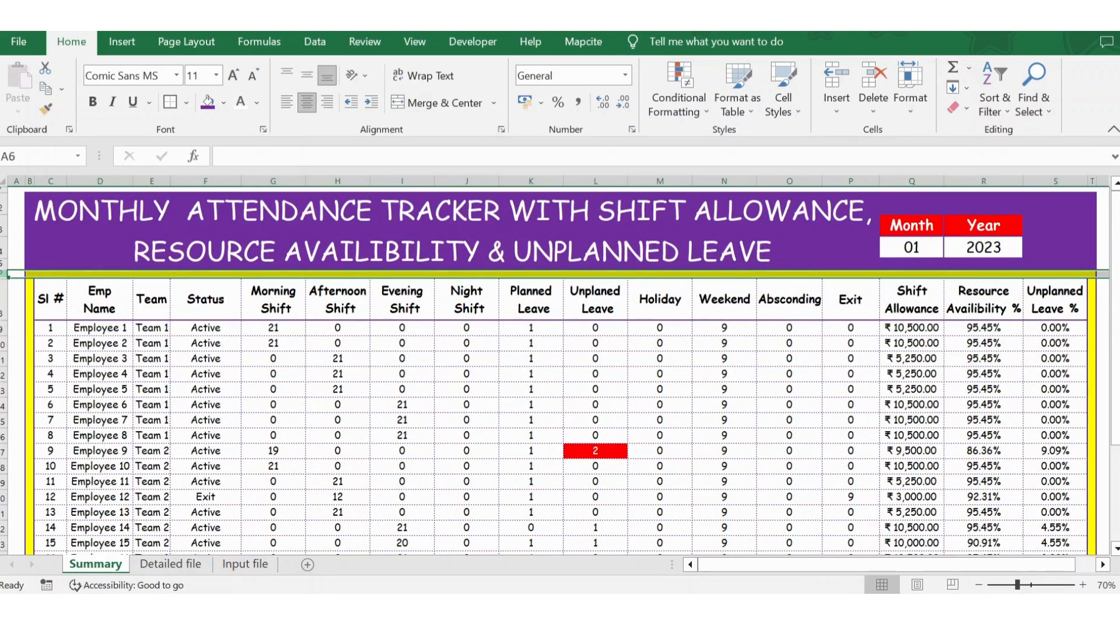
pyautogui.moveTo(4, 272); pyautogui.dragTo(4, 301)
pyautogui.rightClick(4, 286)
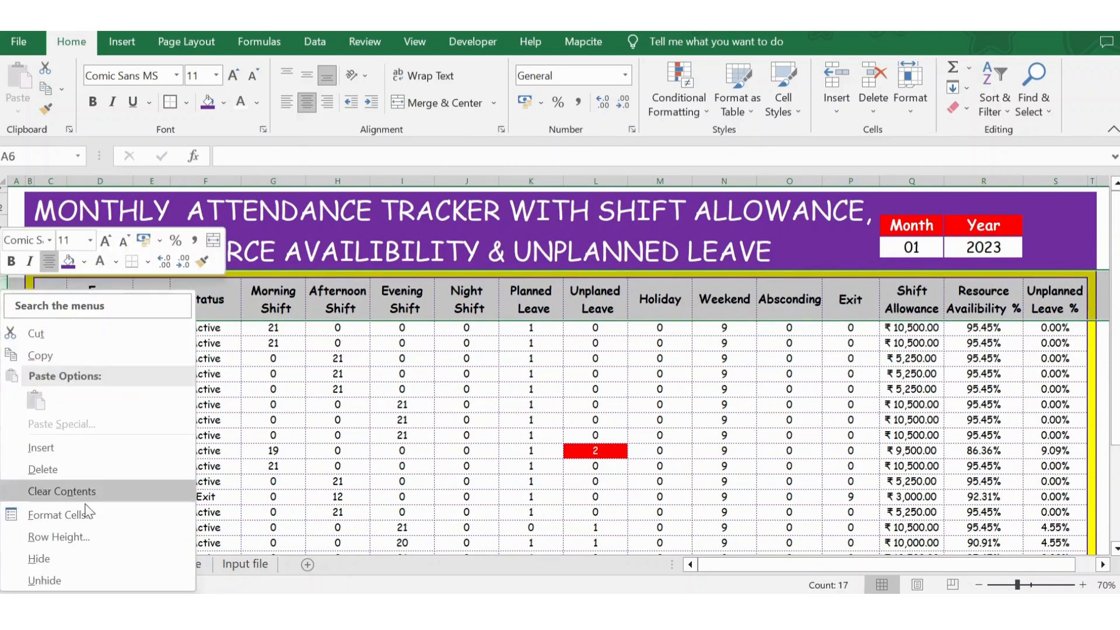
pyautogui.click(60, 579)
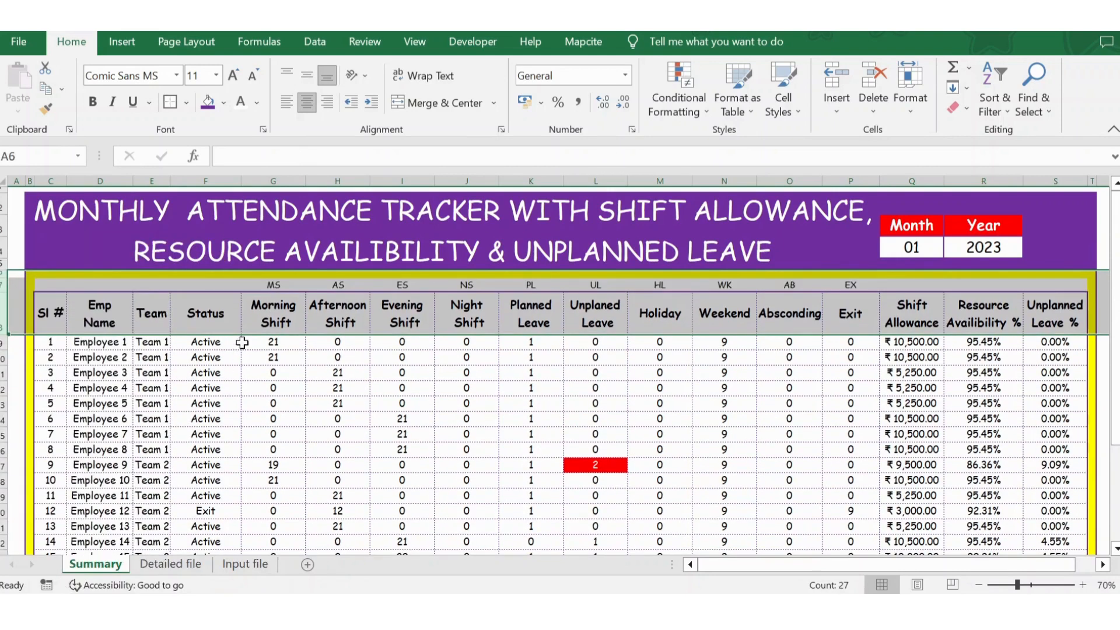
pyautogui.click(271, 318)
pyautogui.click(279, 286)
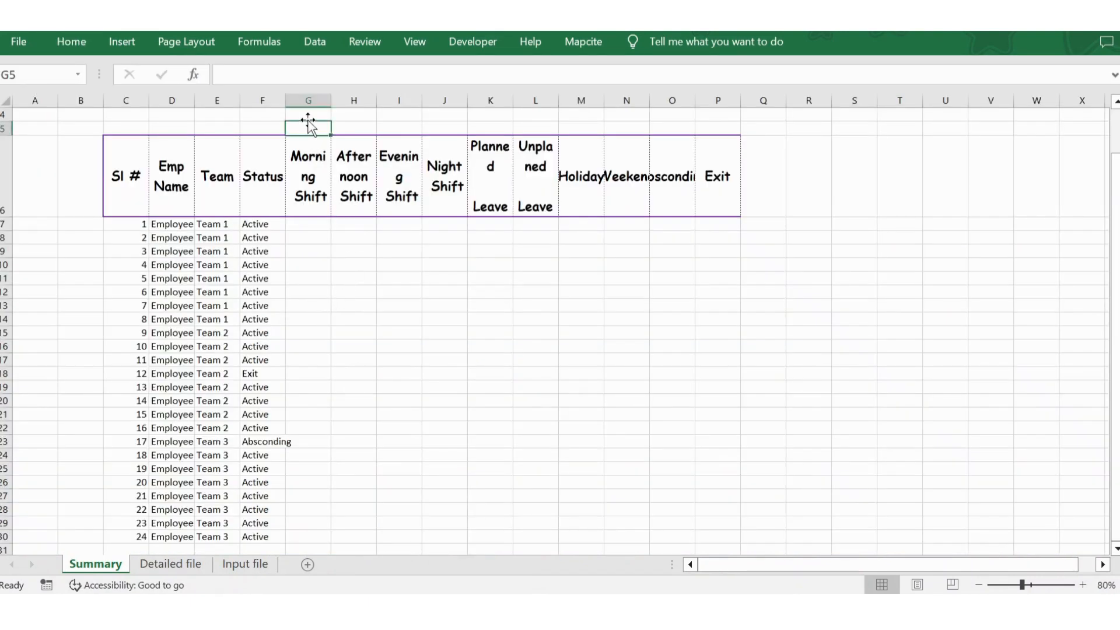
# Copy the attendance codes MS through EX from F1:F10 of the Input file sheet in the workbook being built
pyautogui.click(245, 565)
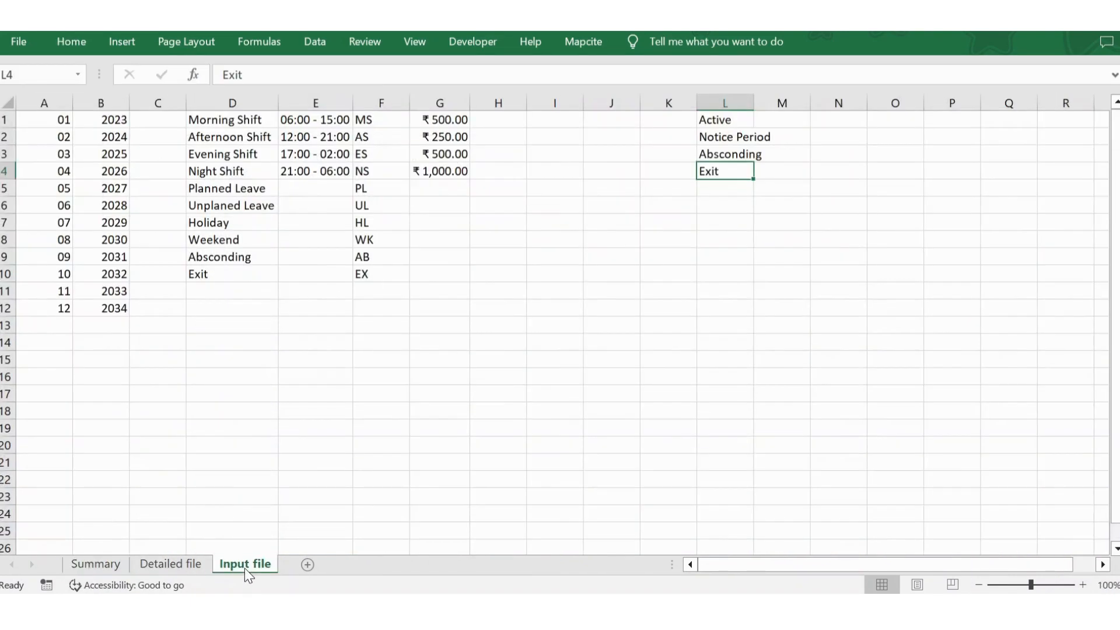
pyautogui.click(377, 120)
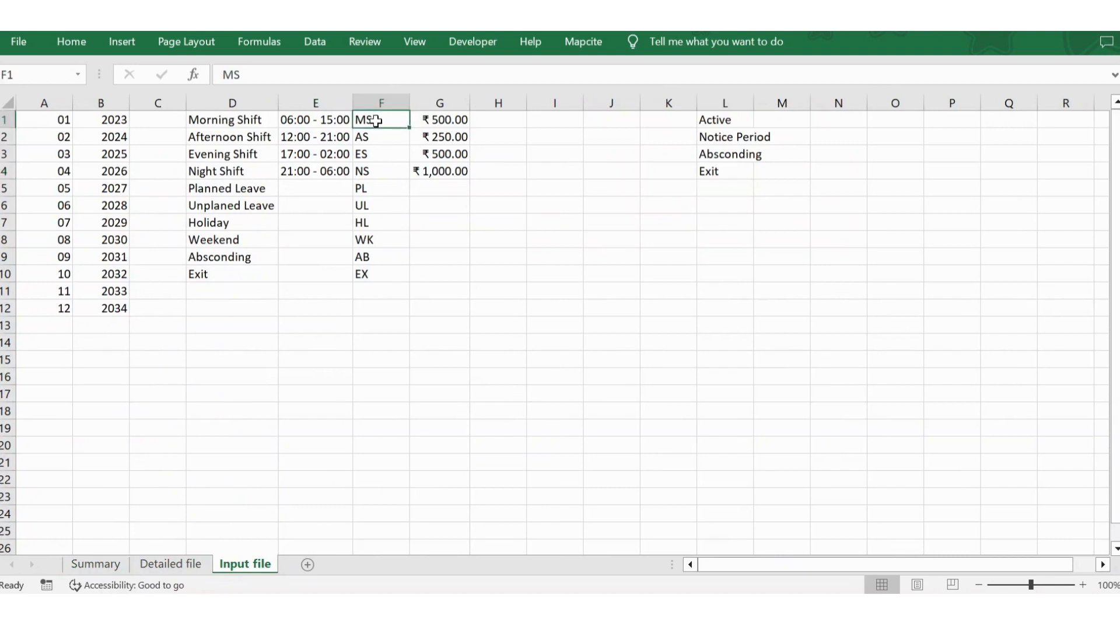
pyautogui.hotkey('ctrl', 'shift', 'Down')
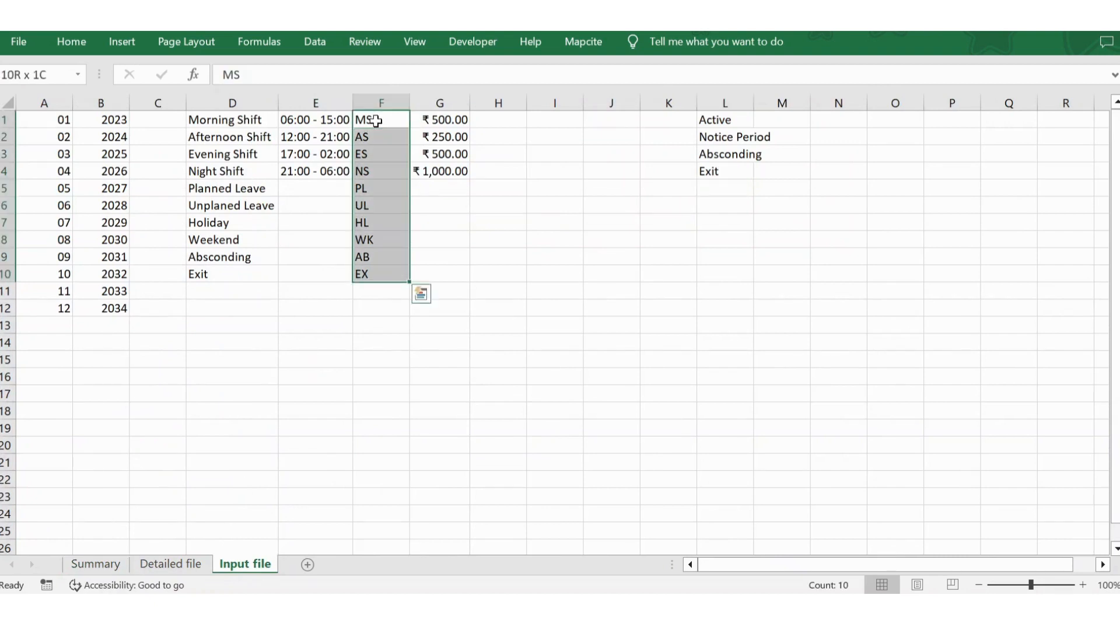
pyautogui.hotkey('ctrl', 'c')
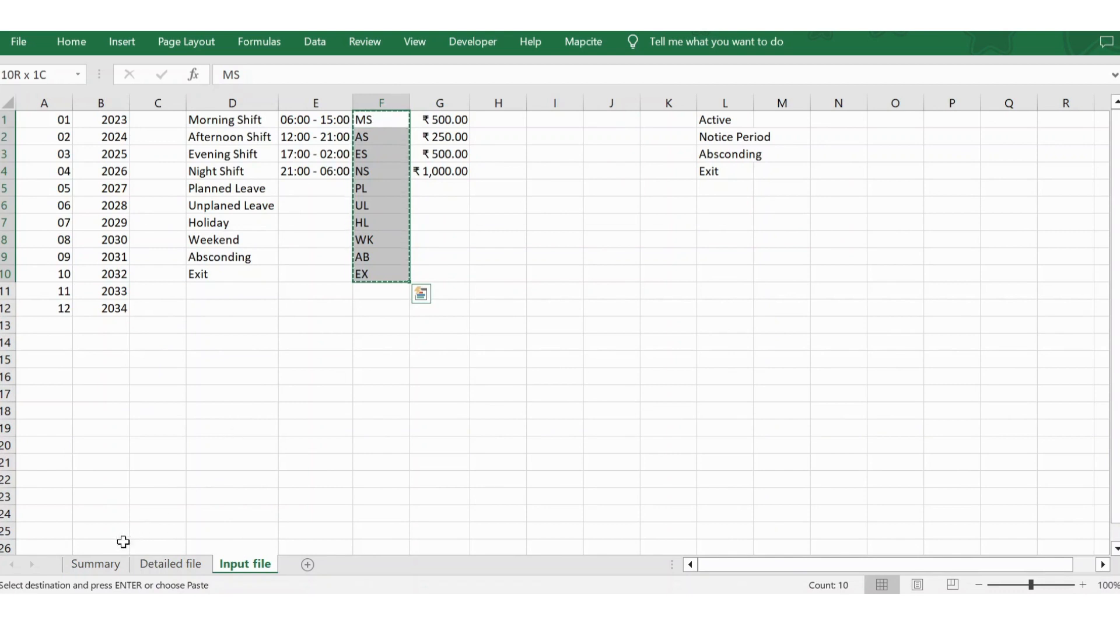
# Paste the copied codes as transposed values into the Summary sheet, starting at G5 above the Morning Shift heading
pyautogui.click(90, 564)
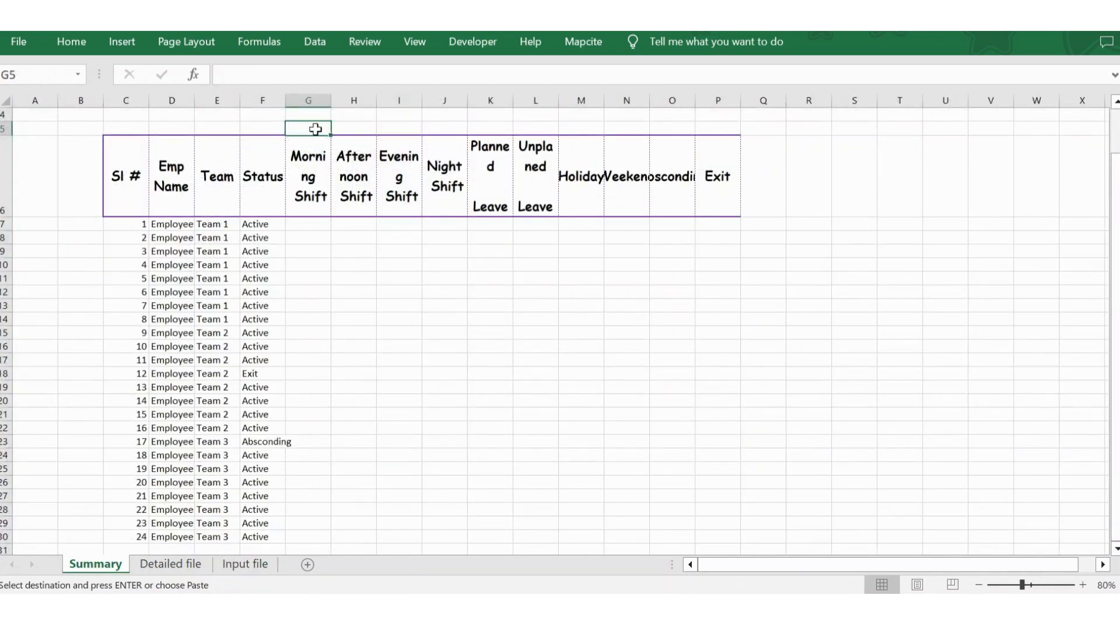
pyautogui.press('alt')
pyautogui.press('e')
pyautogui.press('s')
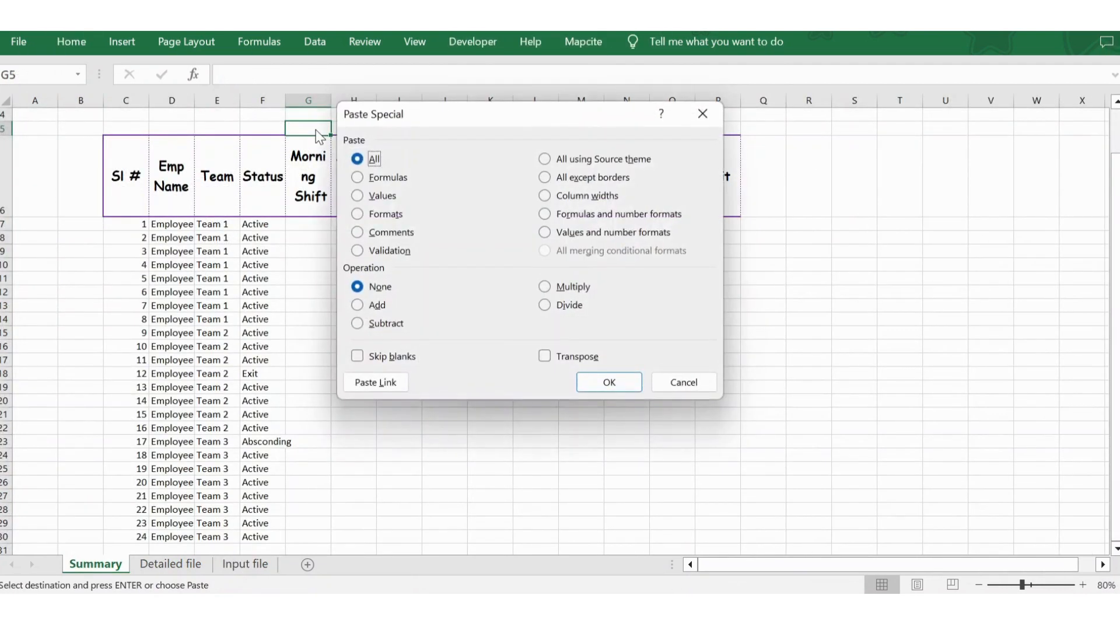
pyautogui.press('v')
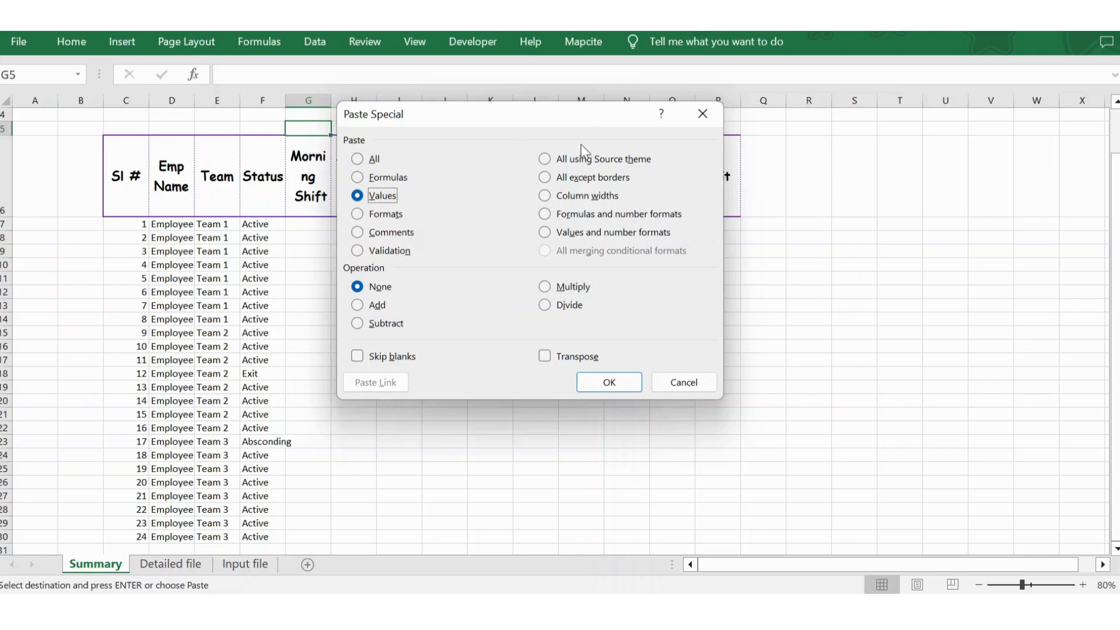
pyautogui.click(544, 356)
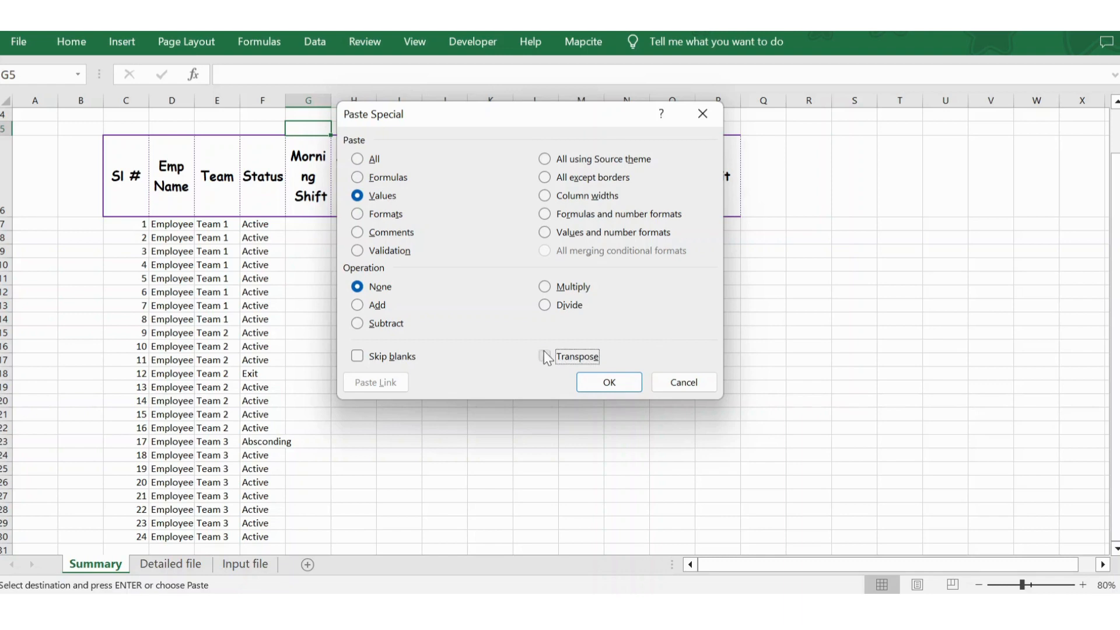
pyautogui.click(607, 381)
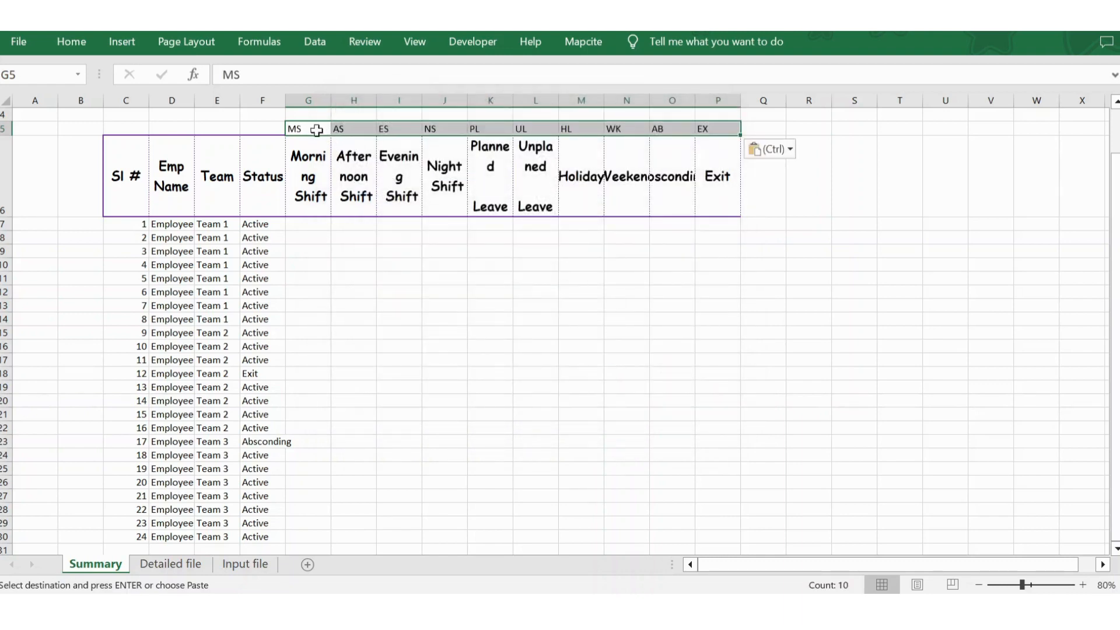
# Examine the COUNTIF formulas for the first employee across the shift and leave columns of the completed tracker
pyautogui.click(315, 224)
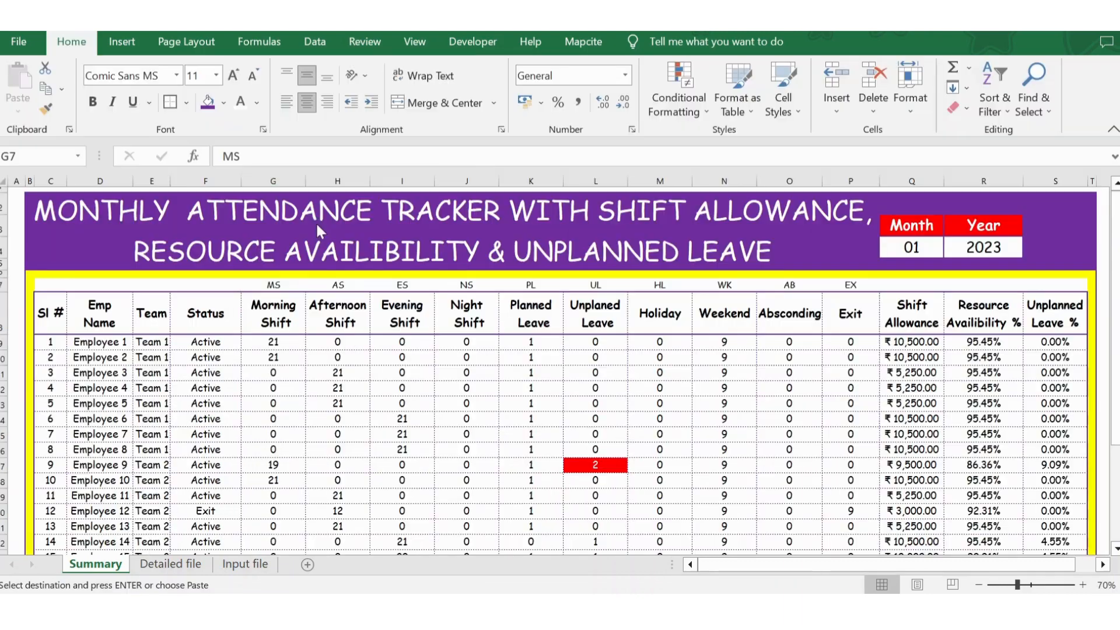
pyautogui.click(290, 341)
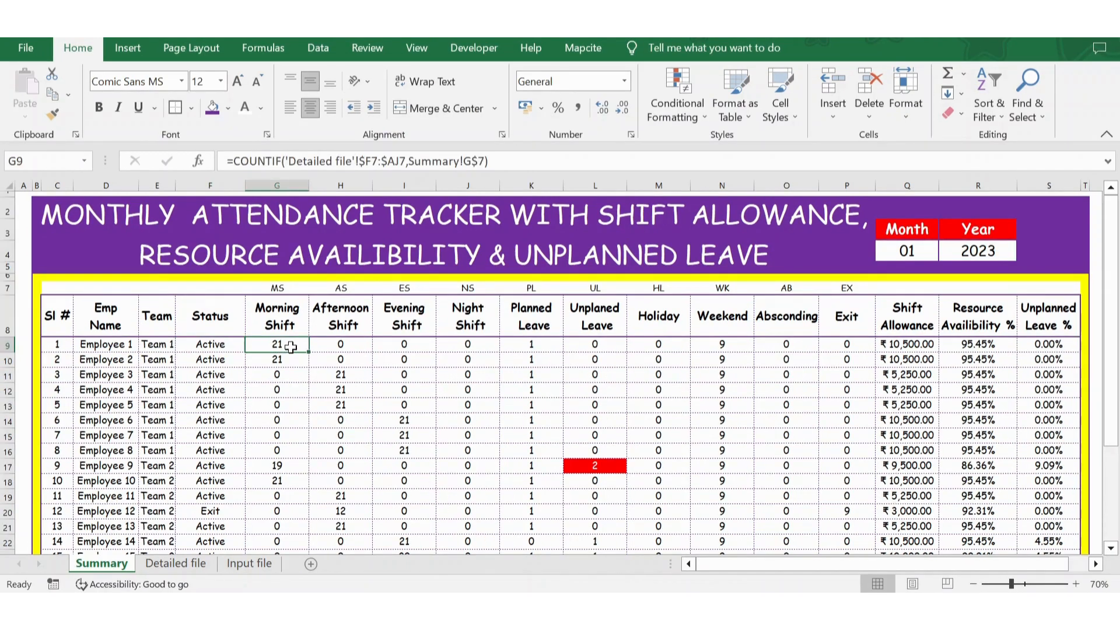
pyautogui.press('Right')
pyautogui.press('Right')
pyautogui.press('Right')
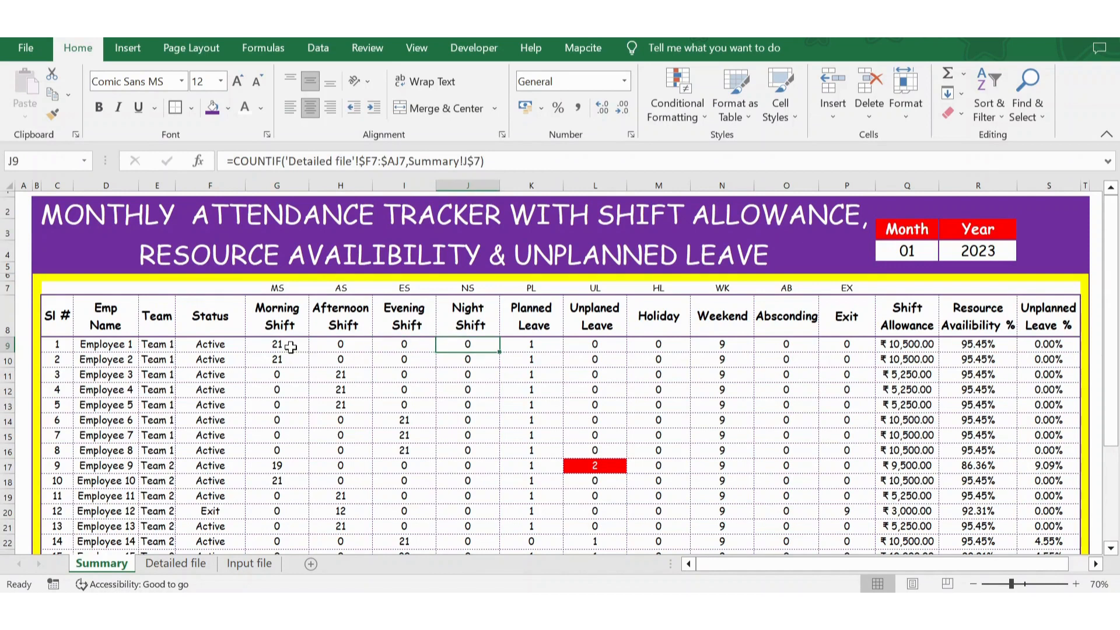
pyautogui.press('Right')
pyautogui.press('Right')
pyautogui.press('Right')
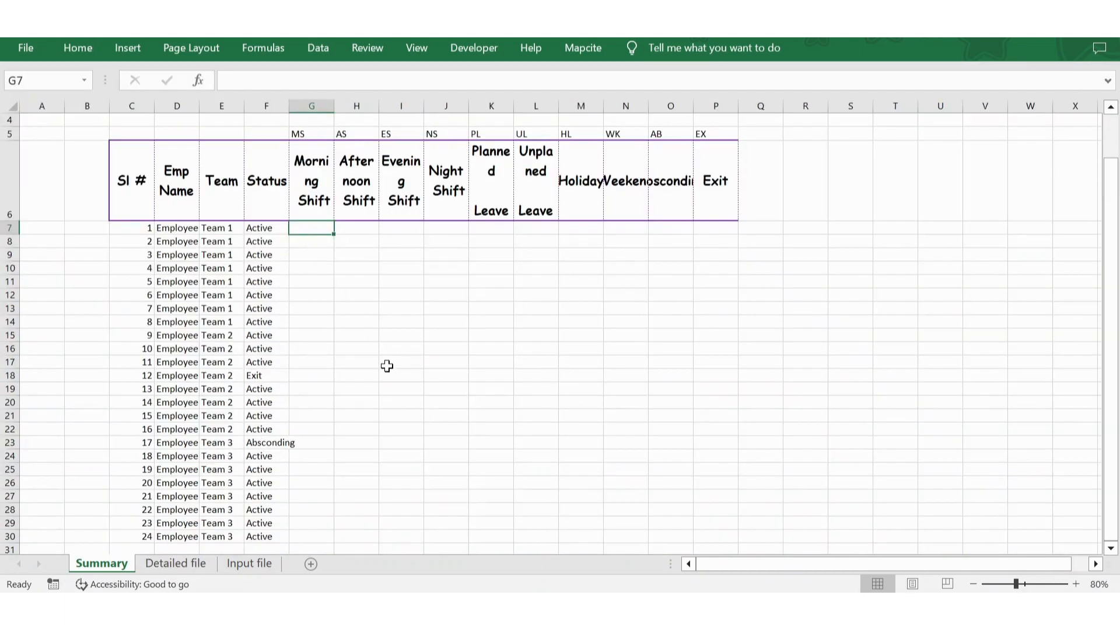
# In Summary cell G7, begin a COUNTIF formula with the first employee's attendance row F7:AJ7 from Detailed file as its range
pyautogui.write('=coun')
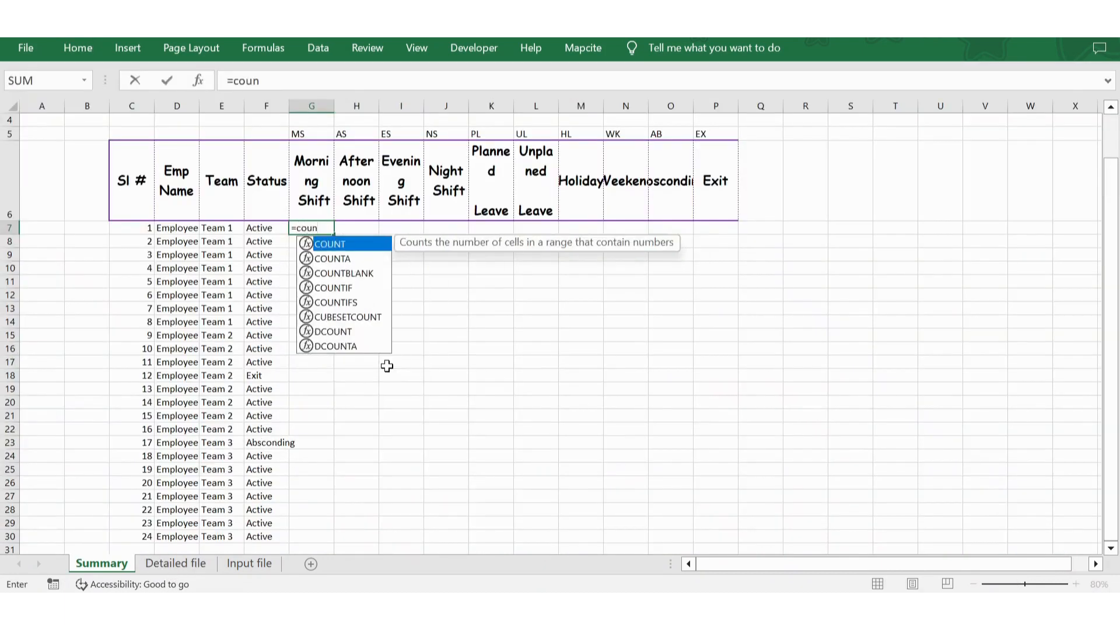
pyautogui.press('Down')
pyautogui.press('Down')
pyautogui.press('Down')
pyautogui.press('Tab')
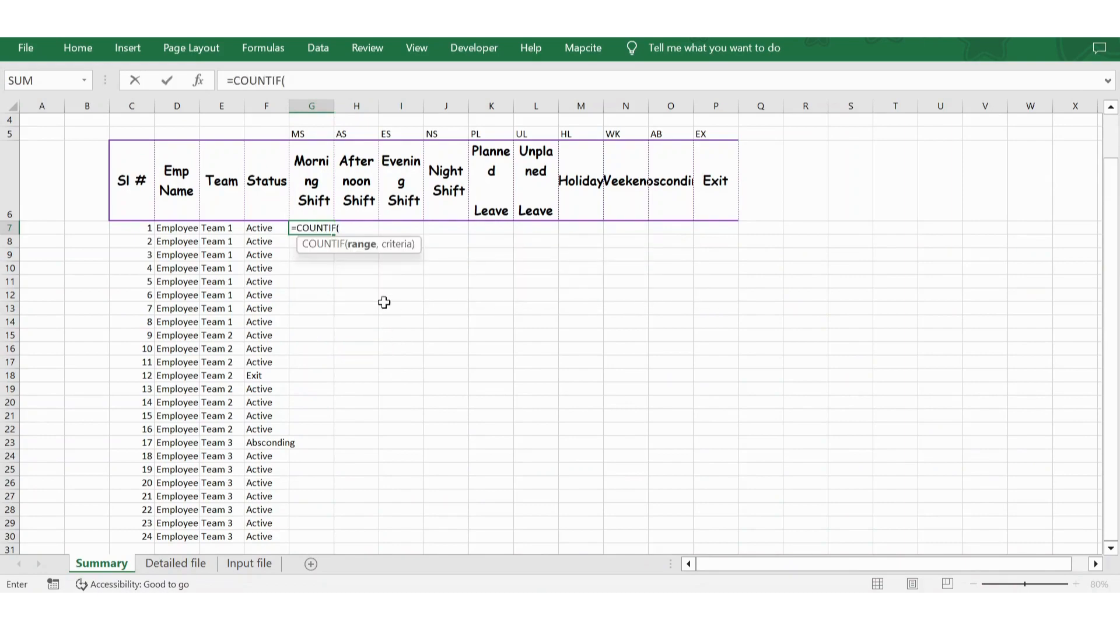
pyautogui.click(173, 562)
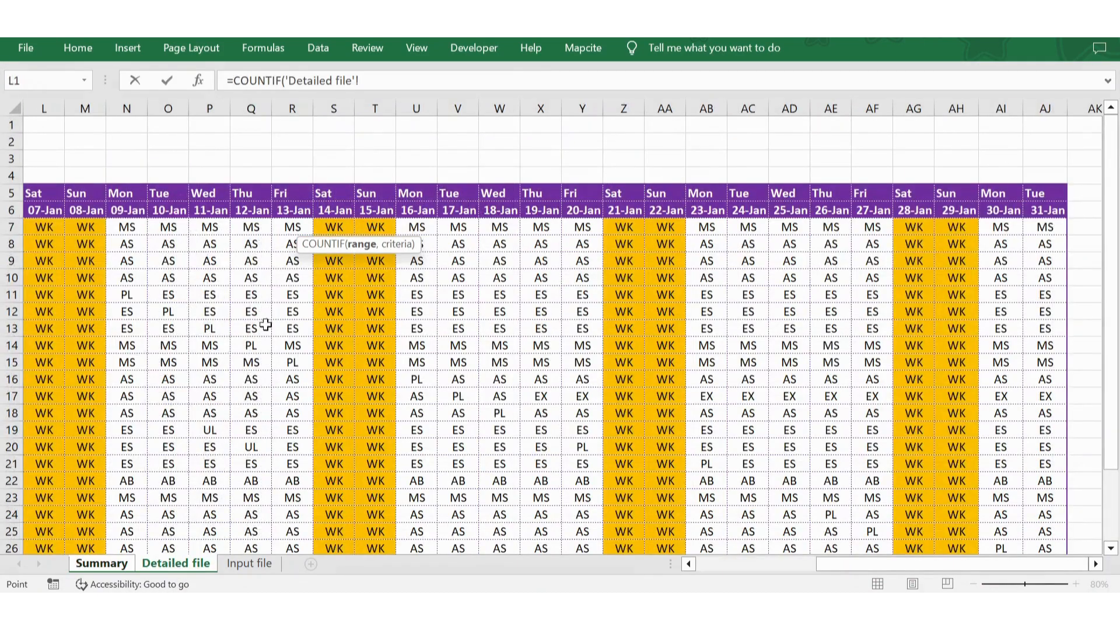
pyautogui.click(157, 226)
pyautogui.press('Home')
pyautogui.press('Right')
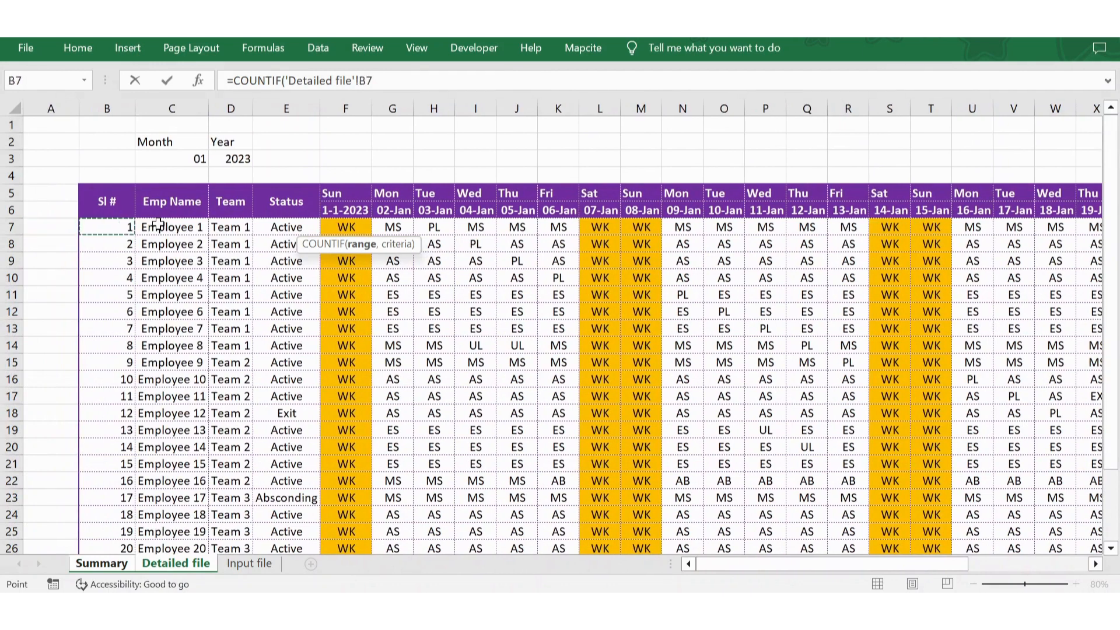
pyautogui.press('Right')
pyautogui.press('Right')
pyautogui.press('Right')
pyautogui.press('Right')
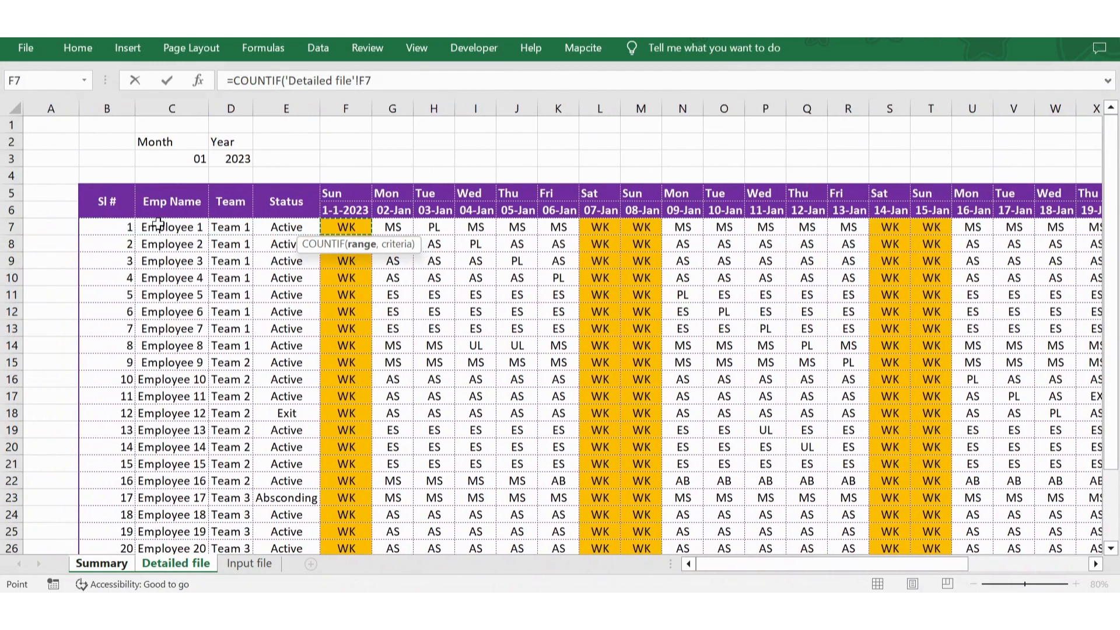
pyautogui.press('Up')
pyautogui.press('Down')
pyautogui.hotkey('ctrl', 'shift', 'Right')
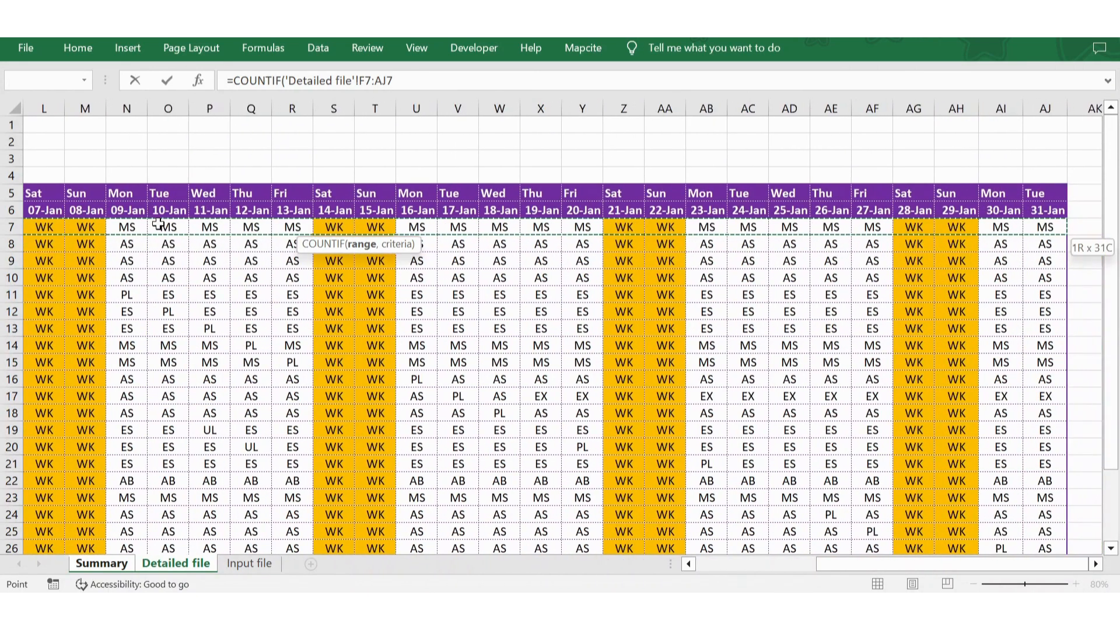
pyautogui.write(',')
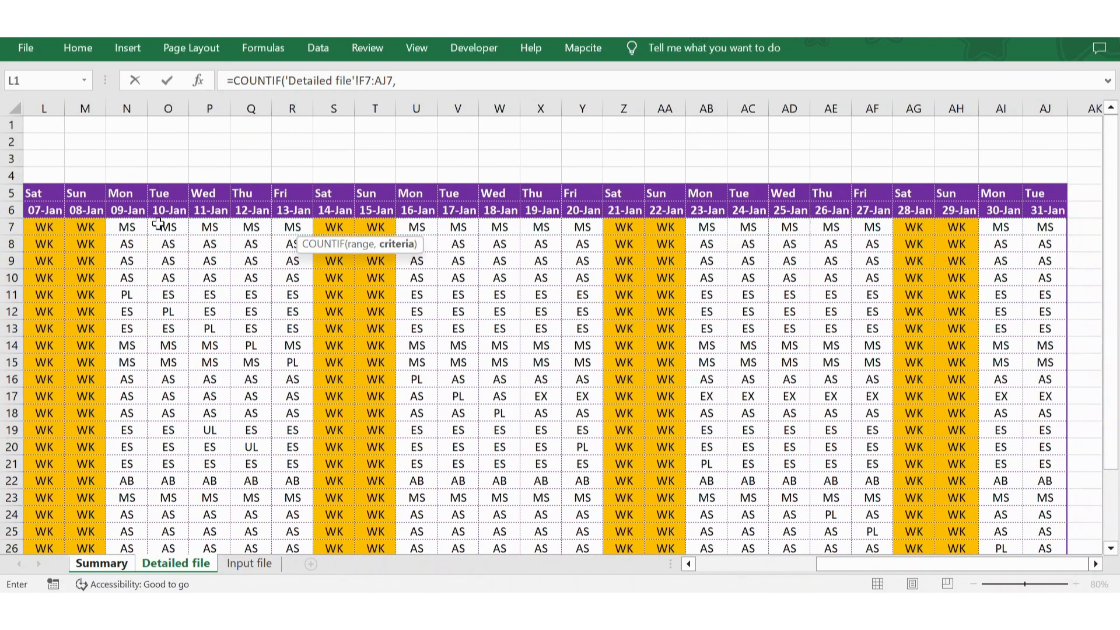
# Use the MS code in Summary cell G5 as the COUNTIF criterion and complete the formula in G7
pyautogui.click(105, 563)
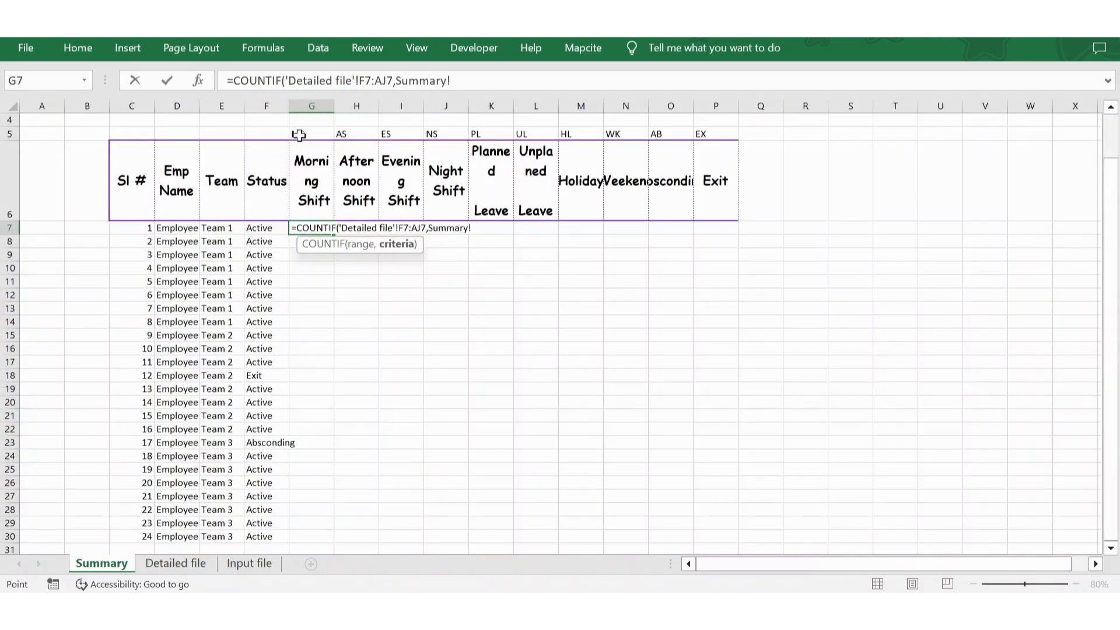
pyautogui.click(299, 135)
pyautogui.press('Return')
pyautogui.press('Up')
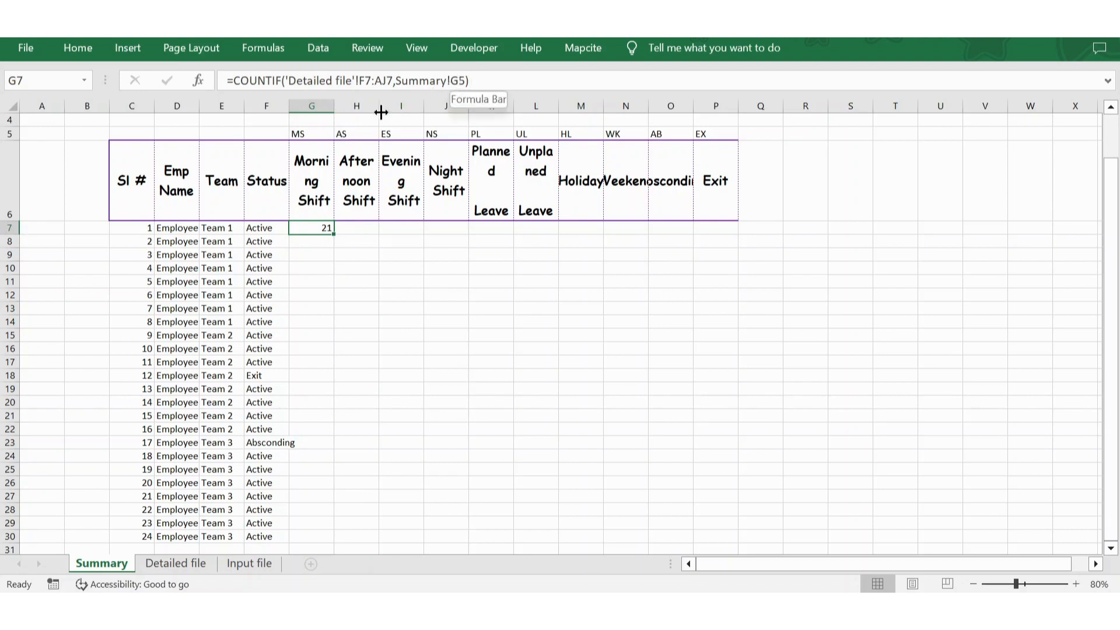
# Lock the row of the criterion in G7's COUNTIF formula as Summary!G$5
pyautogui.press('F2')
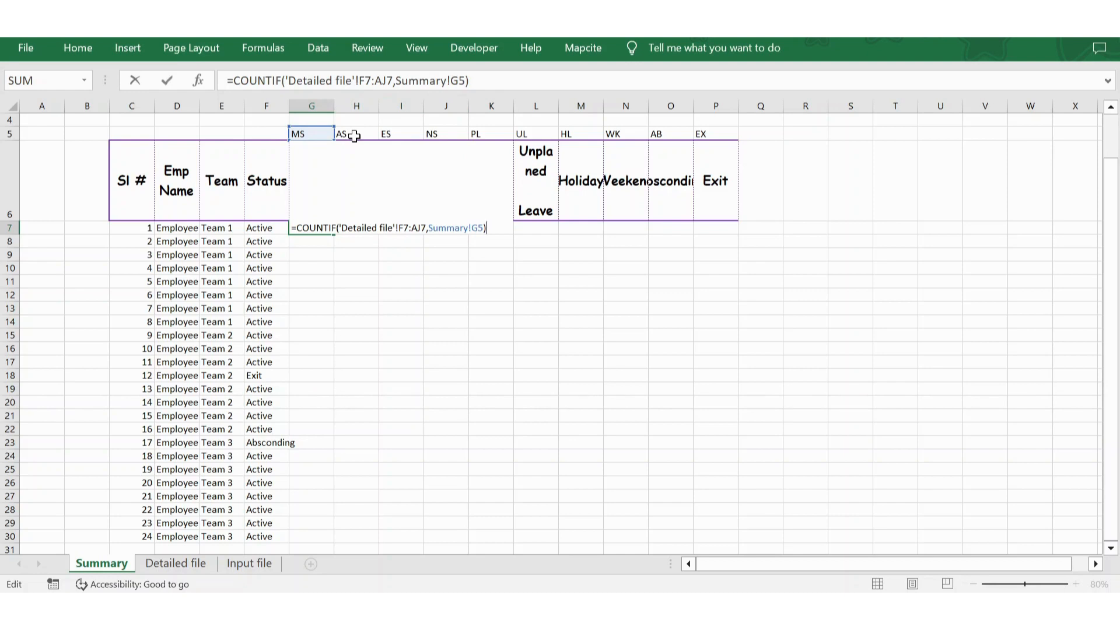
pyautogui.click(459, 82)
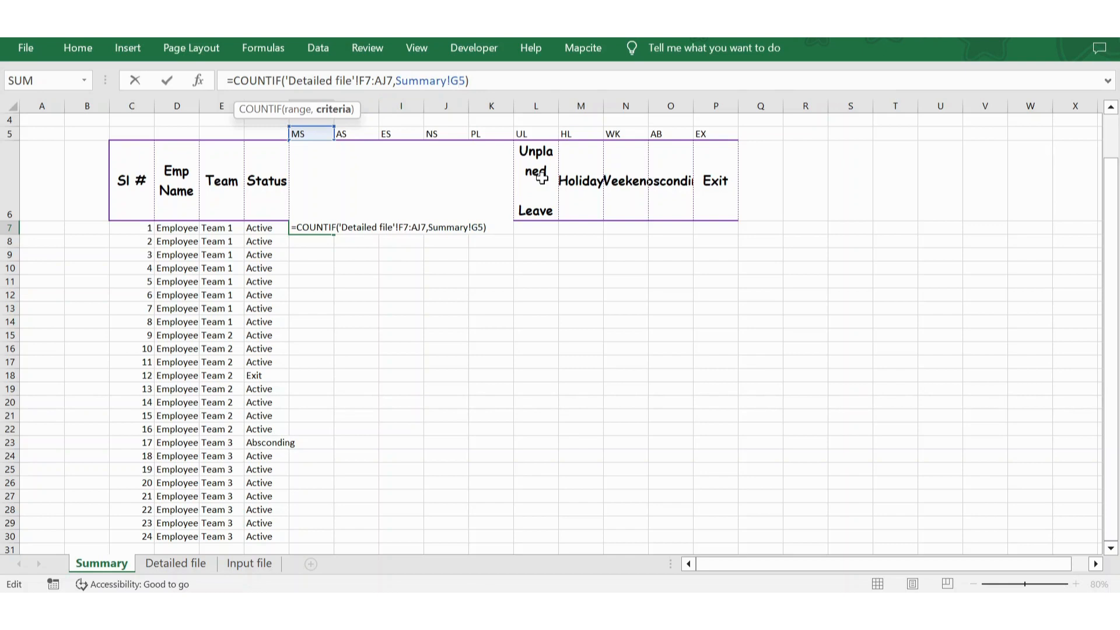
pyautogui.write('$')
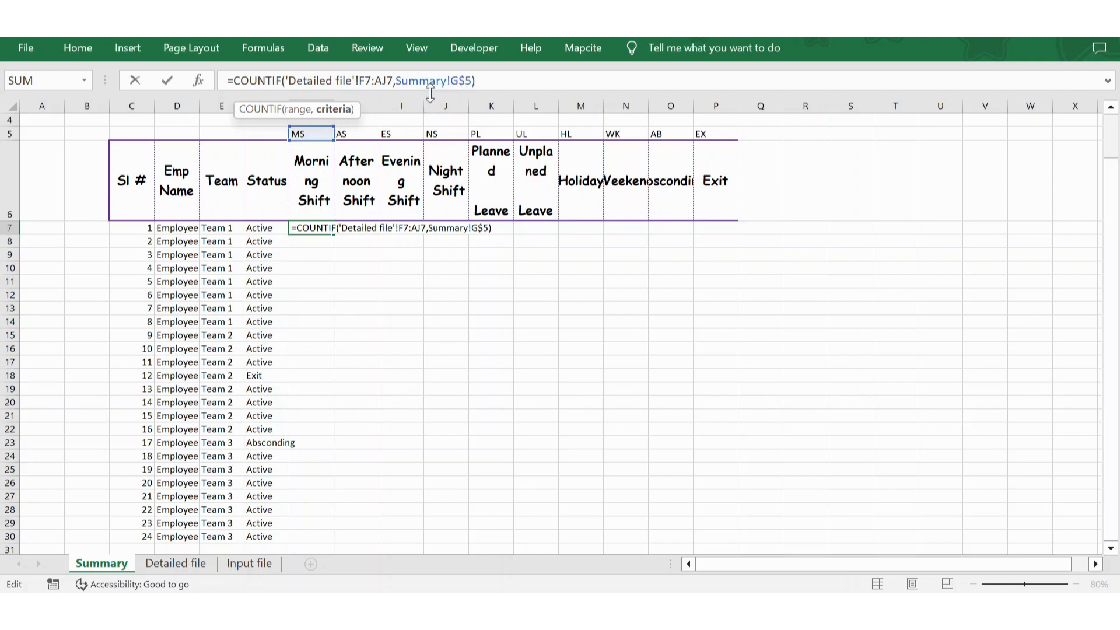
pyautogui.press('Return')
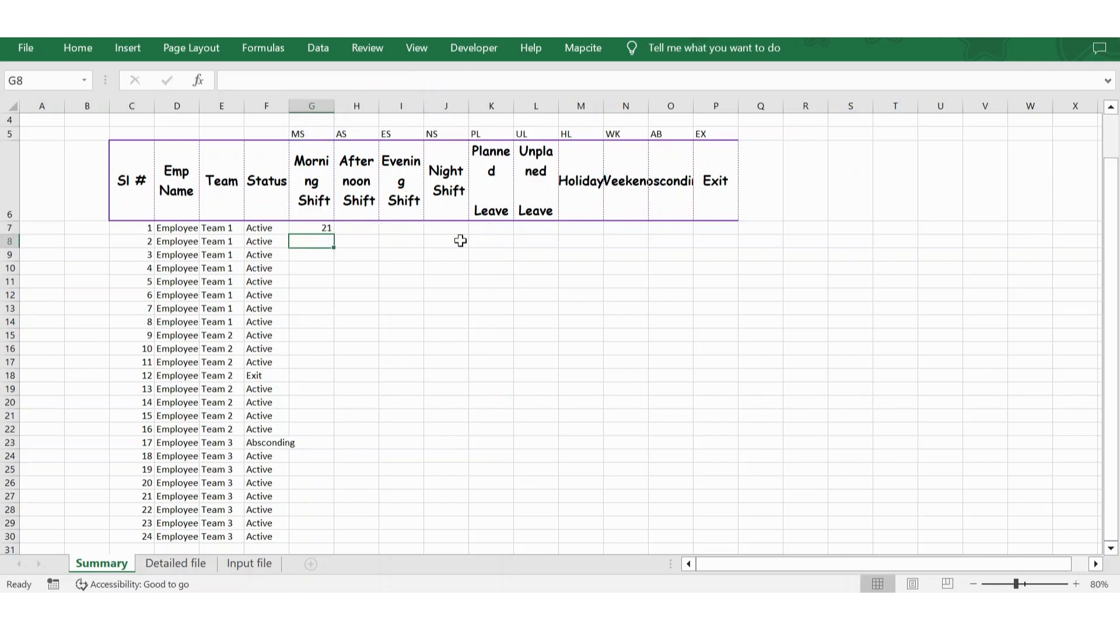
# Copy the G7 formula across the first employee's remaining columns, H7:P7
pyautogui.press('Up')
pyautogui.hotkey('ctrl', 'c')
pyautogui.press('Right')
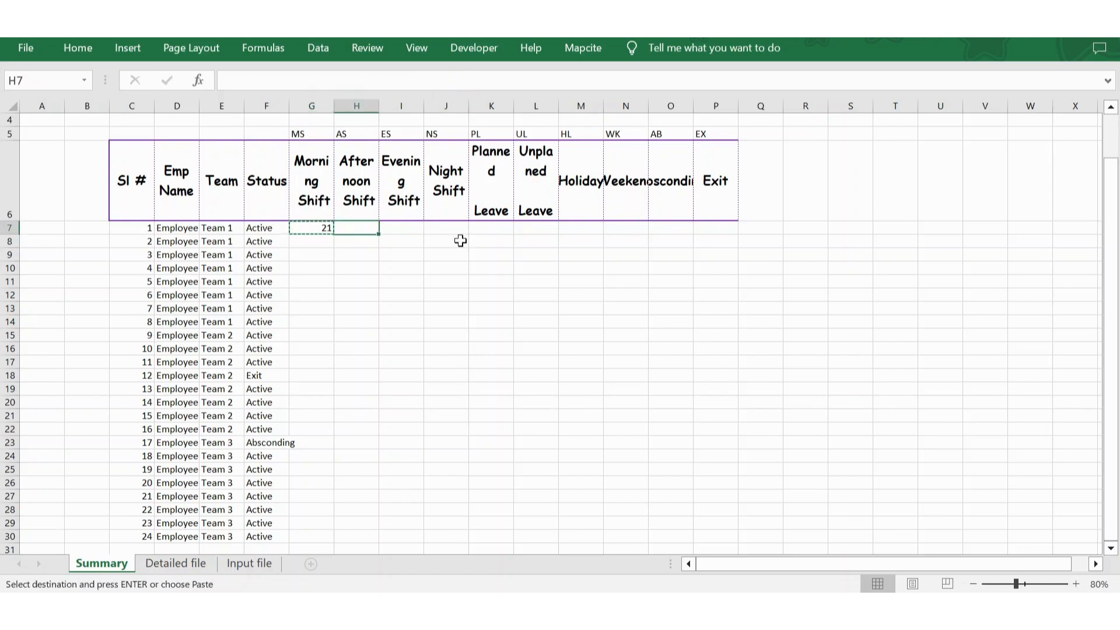
pyautogui.hotkey('shift', 'Right')
pyautogui.hotkey('shift', 'Right')
pyautogui.hotkey('shift', 'Right')
pyautogui.hotkey('shift', 'Right')
pyautogui.hotkey('shift', 'Right')
pyautogui.hotkey('shift', 'Right')
pyautogui.hotkey('shift', 'Right')
pyautogui.hotkey('shift', 'Right')
pyautogui.press('Return')
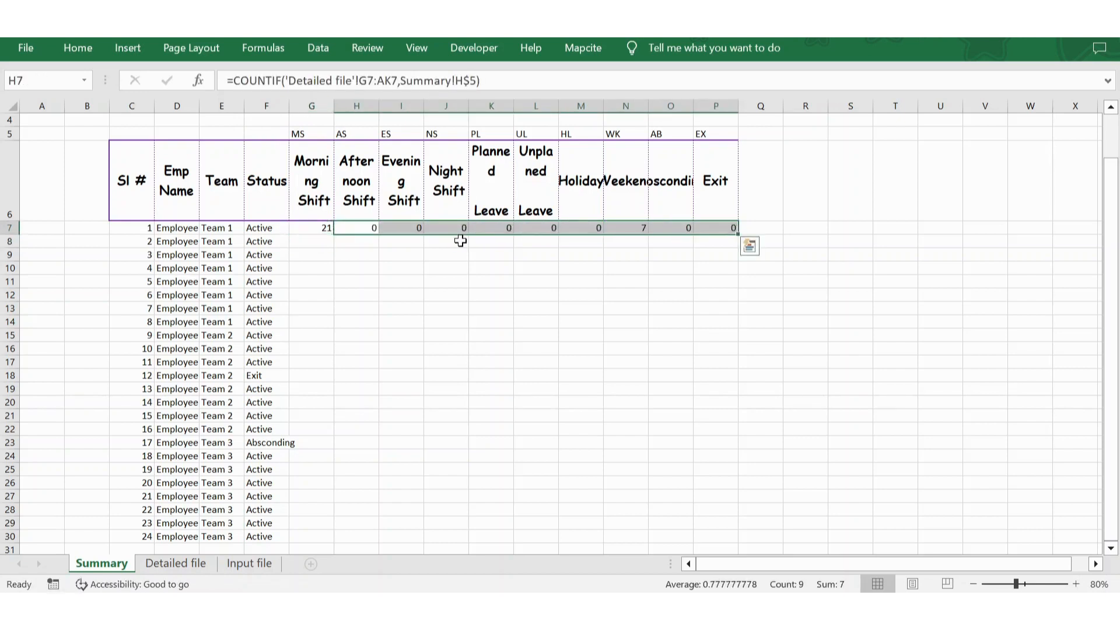
# Compare the range and criterion references of the COUNTIF formulas in G7, H7 and I7
pyautogui.press('F2')
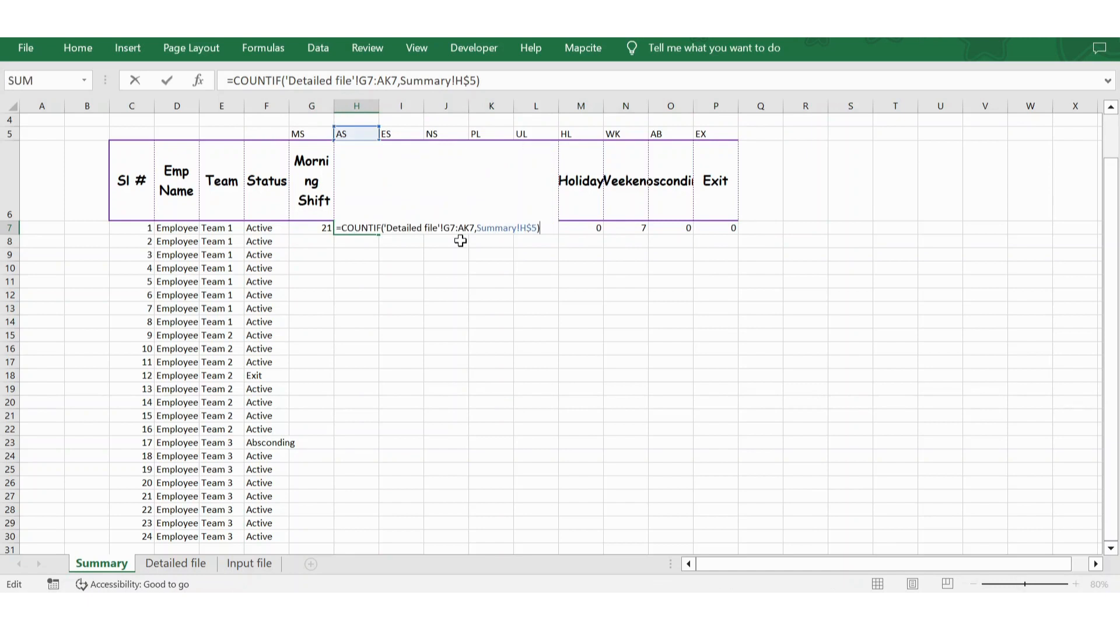
pyautogui.press('Escape')
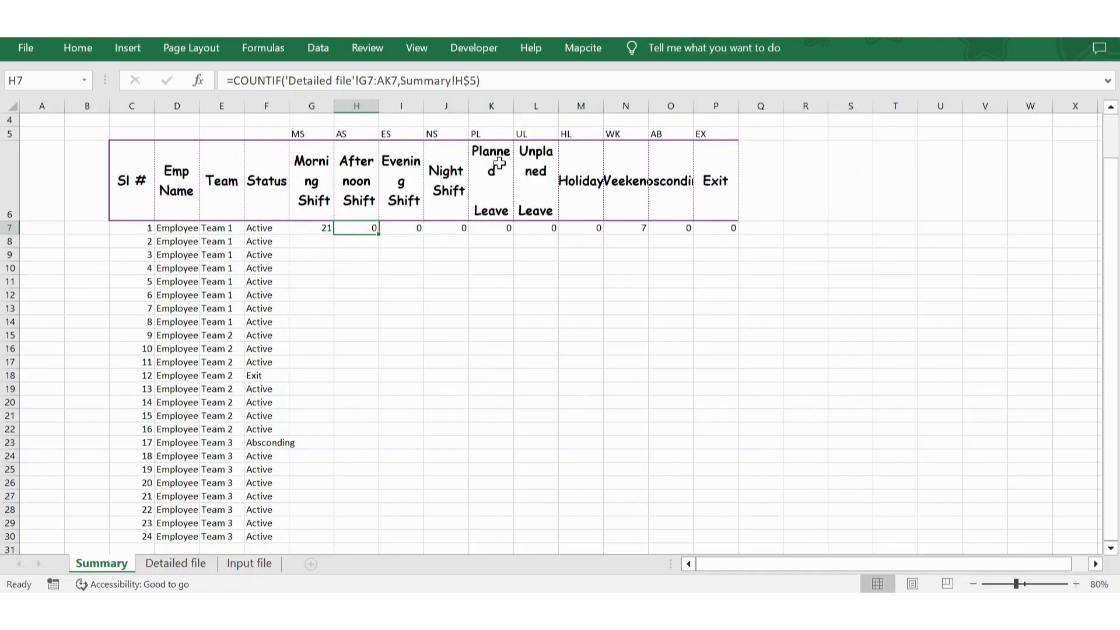
pyautogui.press('Left')
pyautogui.press('F2')
pyautogui.press('Escape')
pyautogui.press('Right')
pyautogui.press('F2')
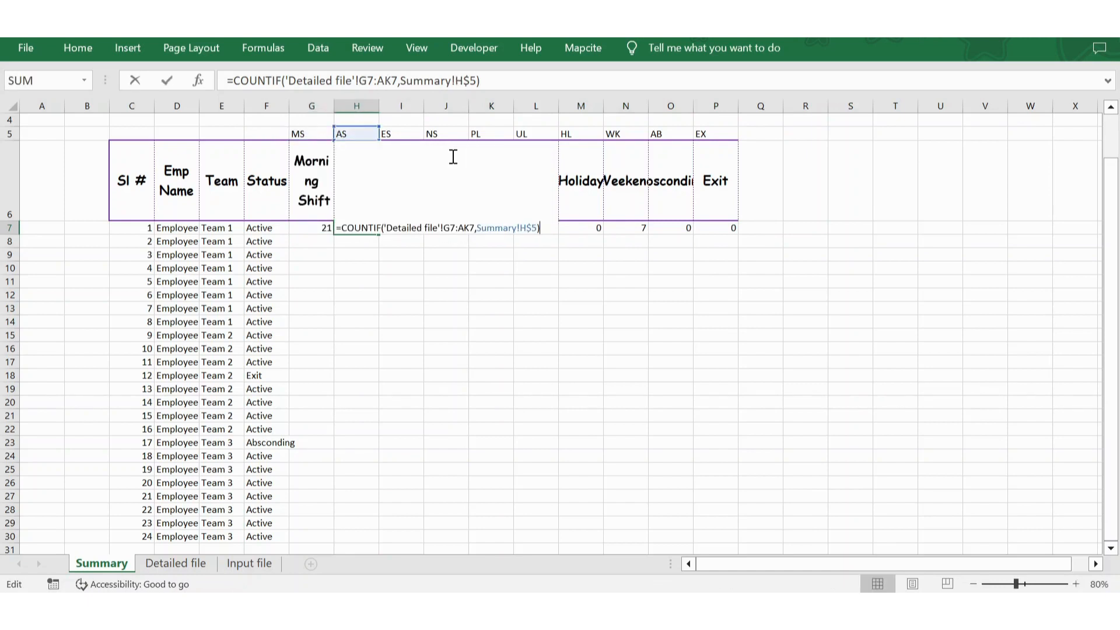
pyautogui.press('Escape')
pyautogui.press('Right')
pyautogui.press('F2')
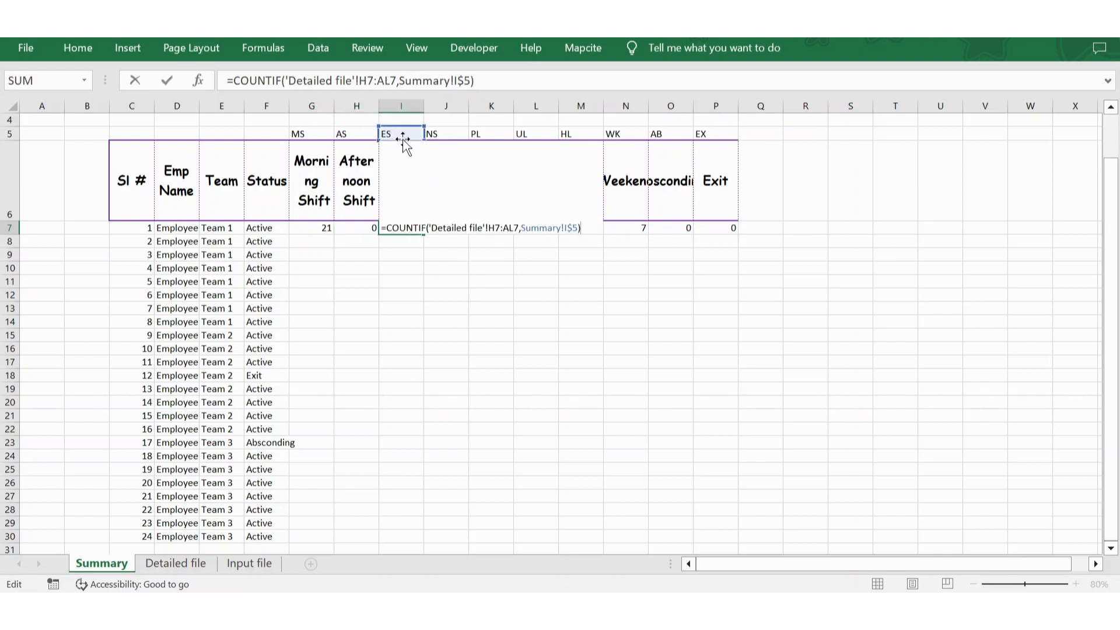
pyautogui.press('Escape')
pyautogui.press('Left')
pyautogui.press('Left')
pyautogui.hotkey('ctrl', 'shift', 'Right')
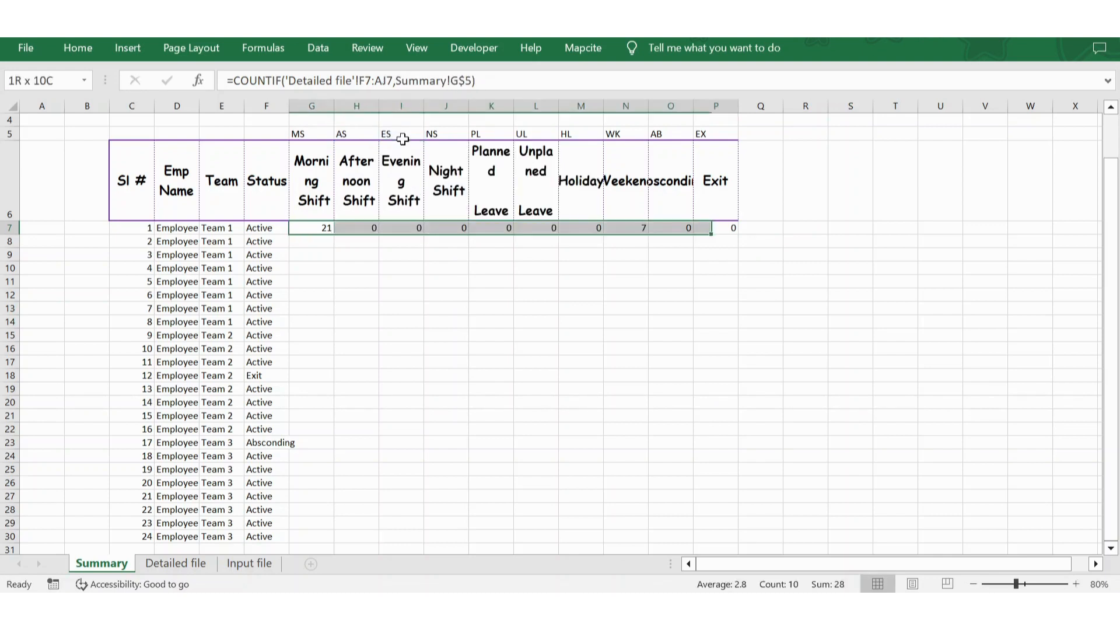
pyautogui.hotkey('ctrl', 'c')
pyautogui.press('Escape')
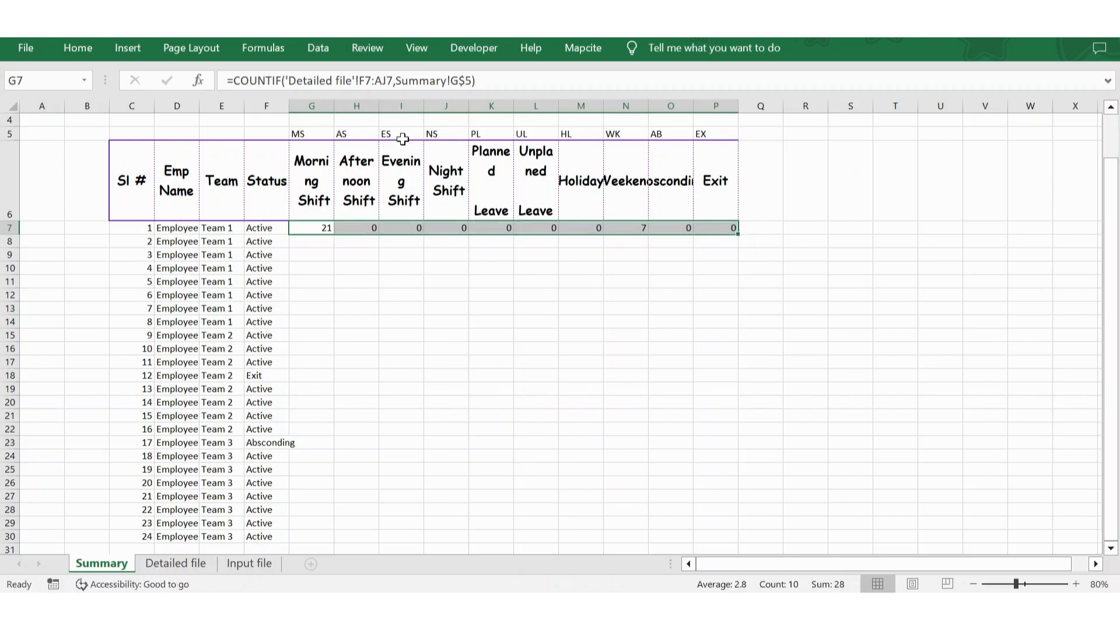
pyautogui.press('Left')
pyautogui.press('Right')
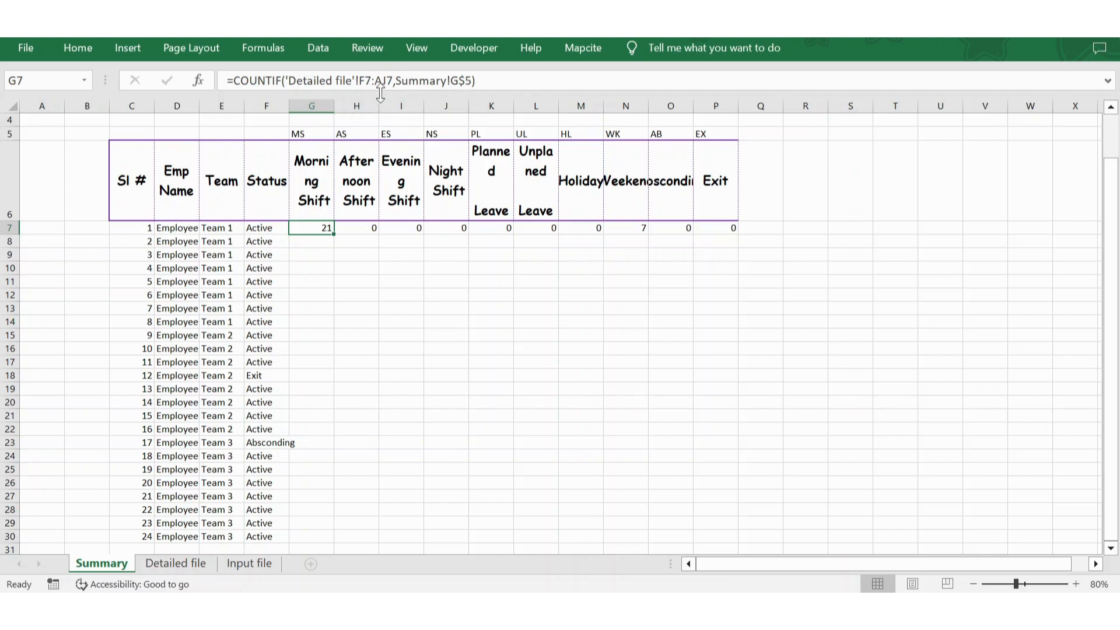
# Lock the columns of the Detailed file range in G7's COUNTIF formula as $F7:$AJ7
pyautogui.press('Right')
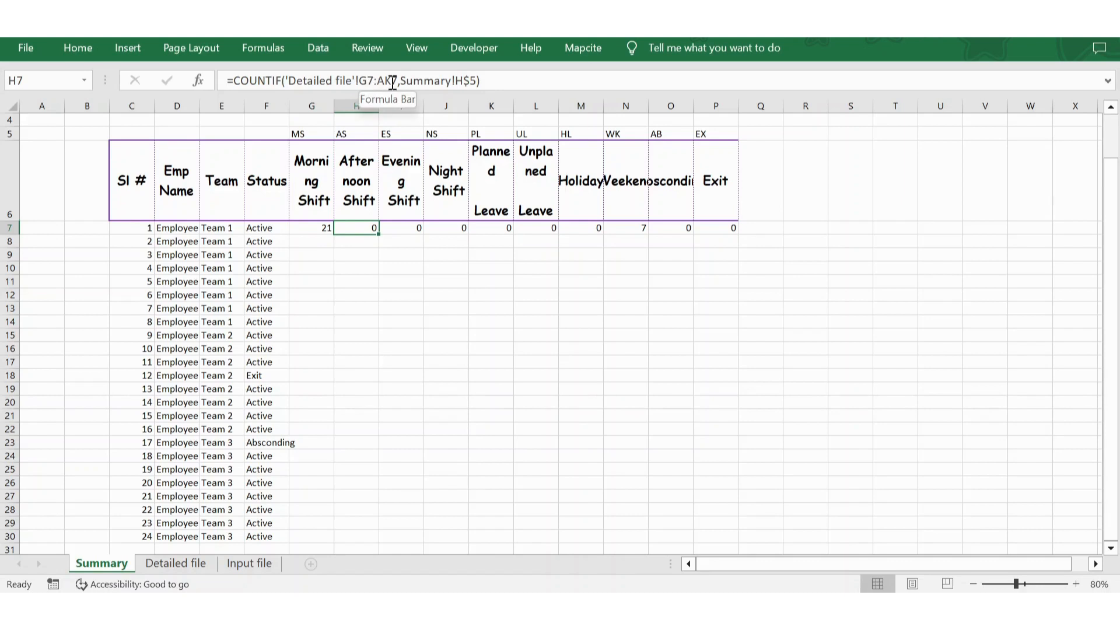
pyautogui.press('Left')
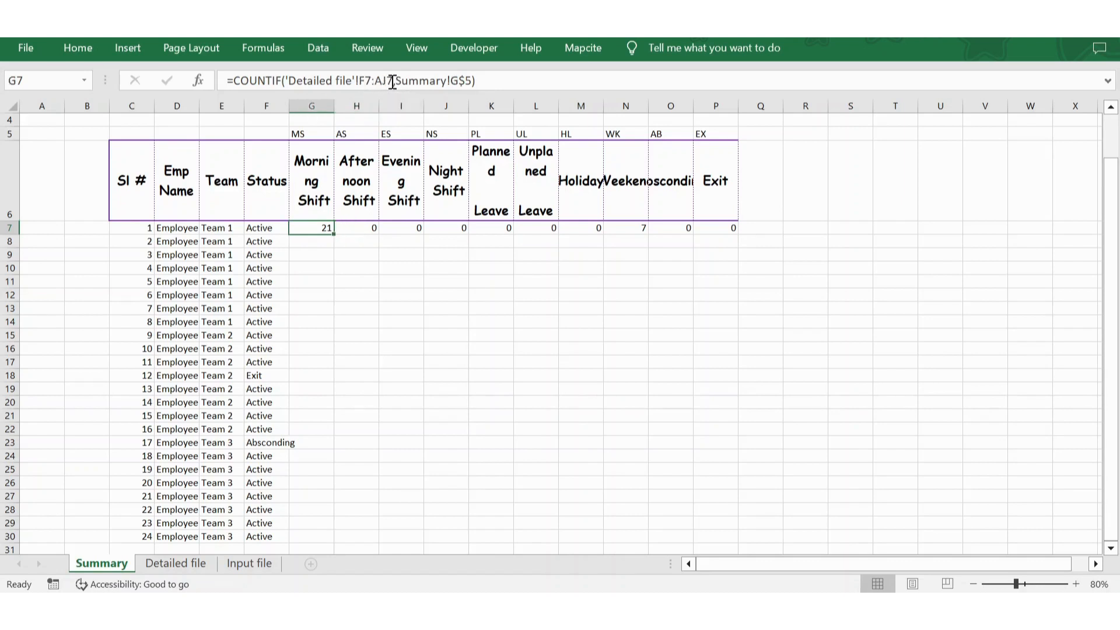
pyautogui.click(358, 80)
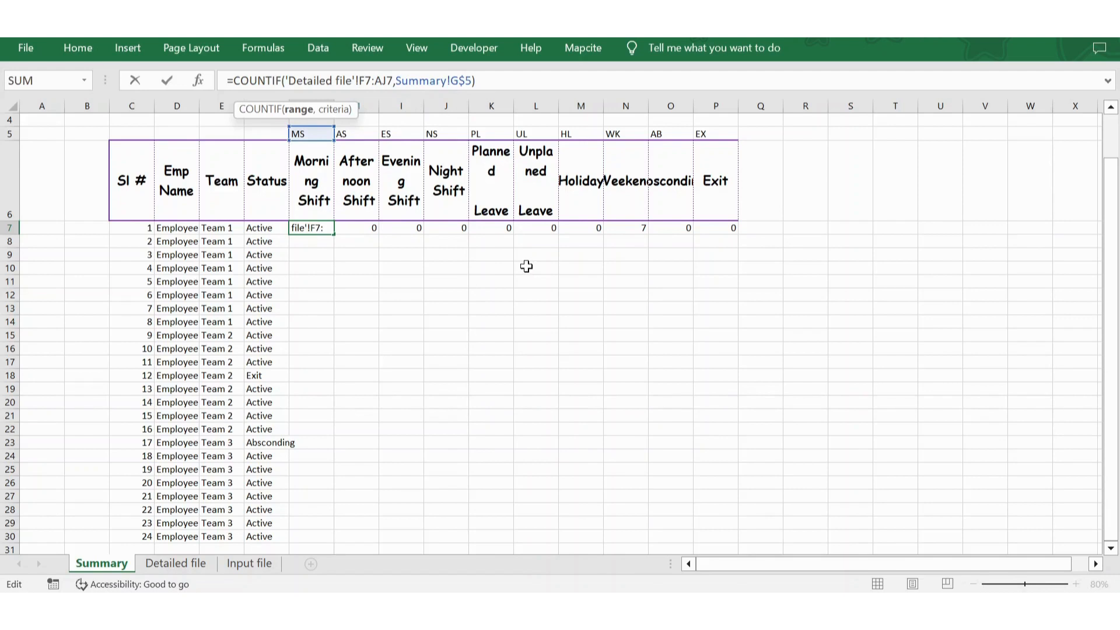
pyautogui.write('$')
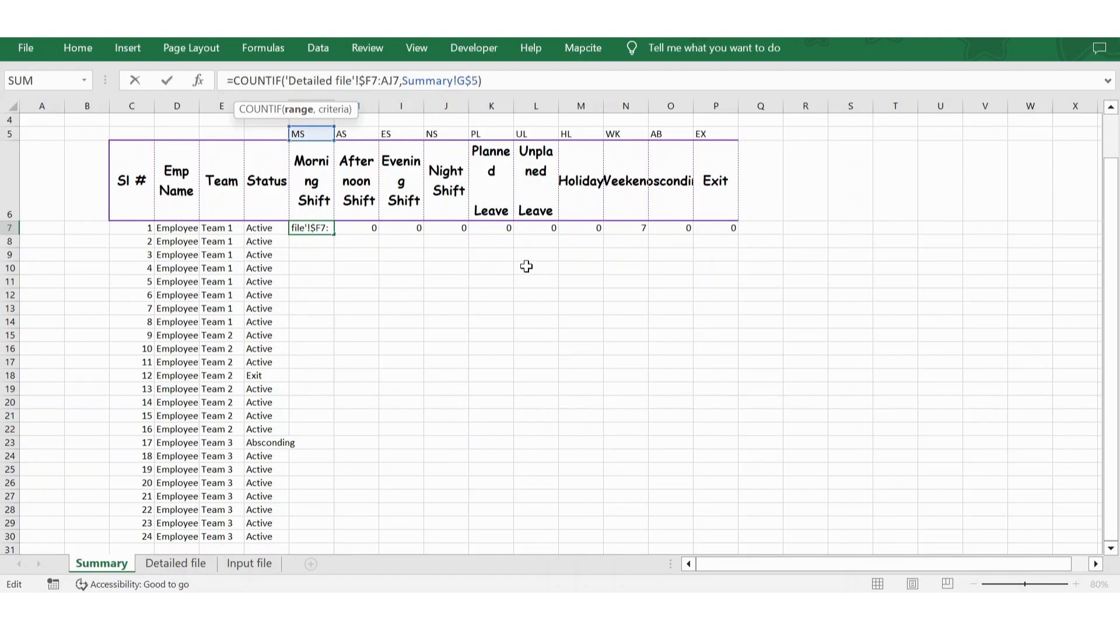
pyautogui.click(385, 82)
pyautogui.write('$')
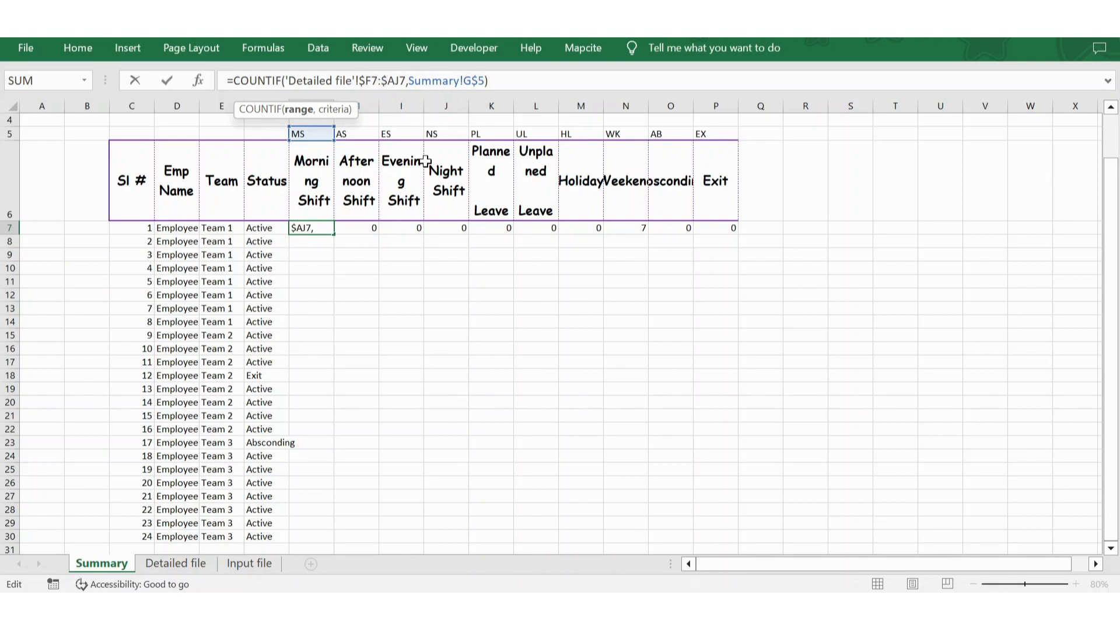
pyautogui.press('Return')
# Copy the G7 formula with the locked range across H7:P7 and check the references in H7
pyautogui.press('Up')
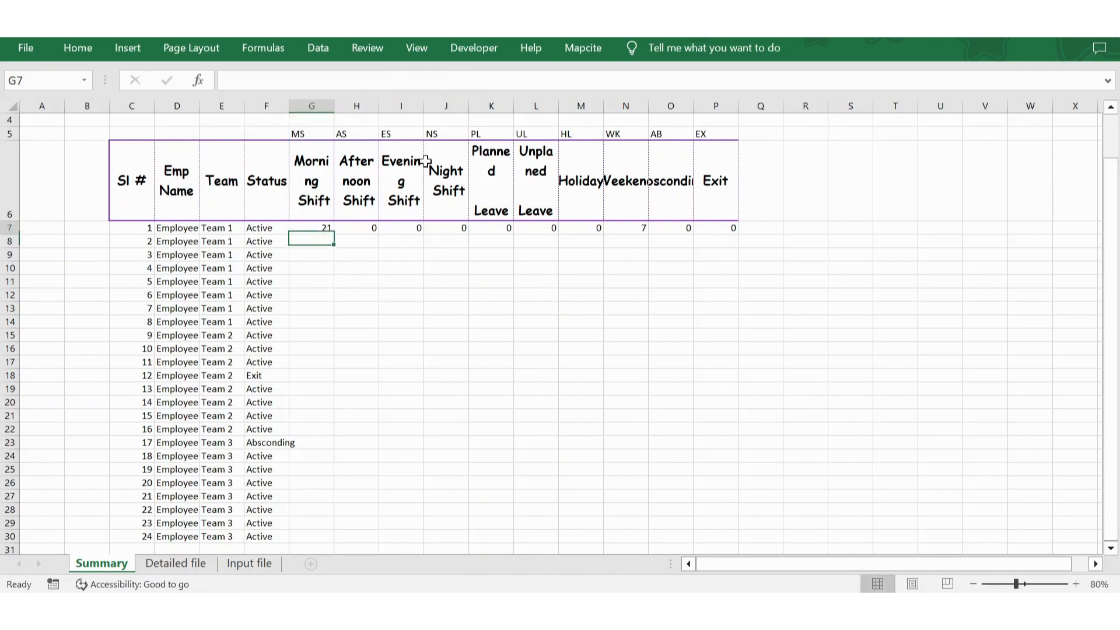
pyautogui.hotkey('ctrl', 'c')
pyautogui.press('Right')
pyautogui.hotkey('ctrl', 'shift', 'Right')
pyautogui.hotkey('ctrl', 'v')
pyautogui.press('Escape')
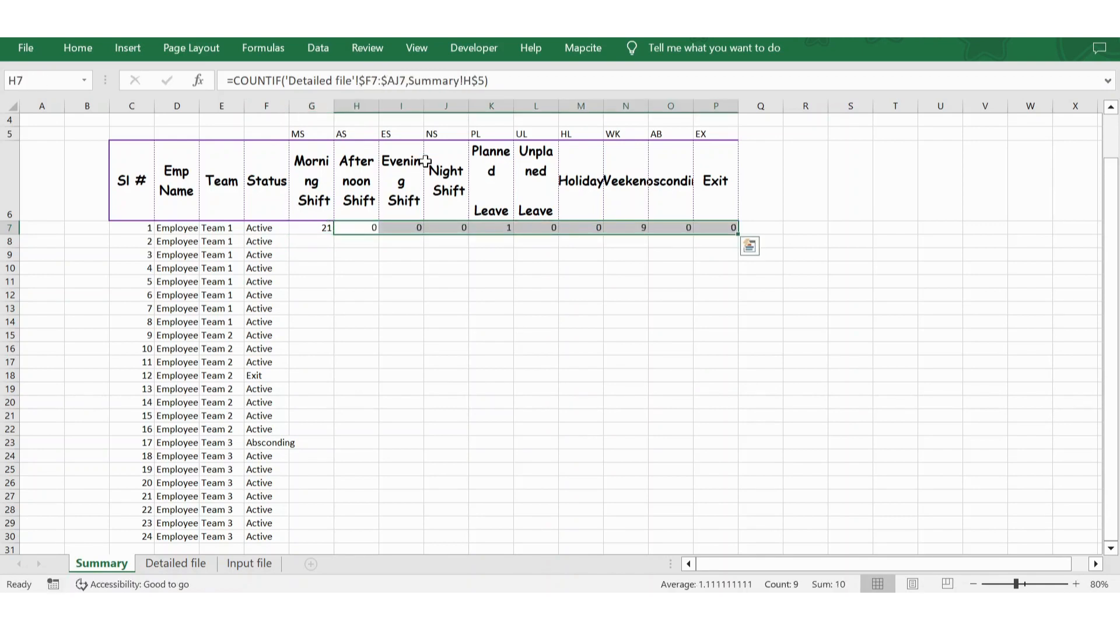
pyautogui.press('Left')
pyautogui.press('Right')
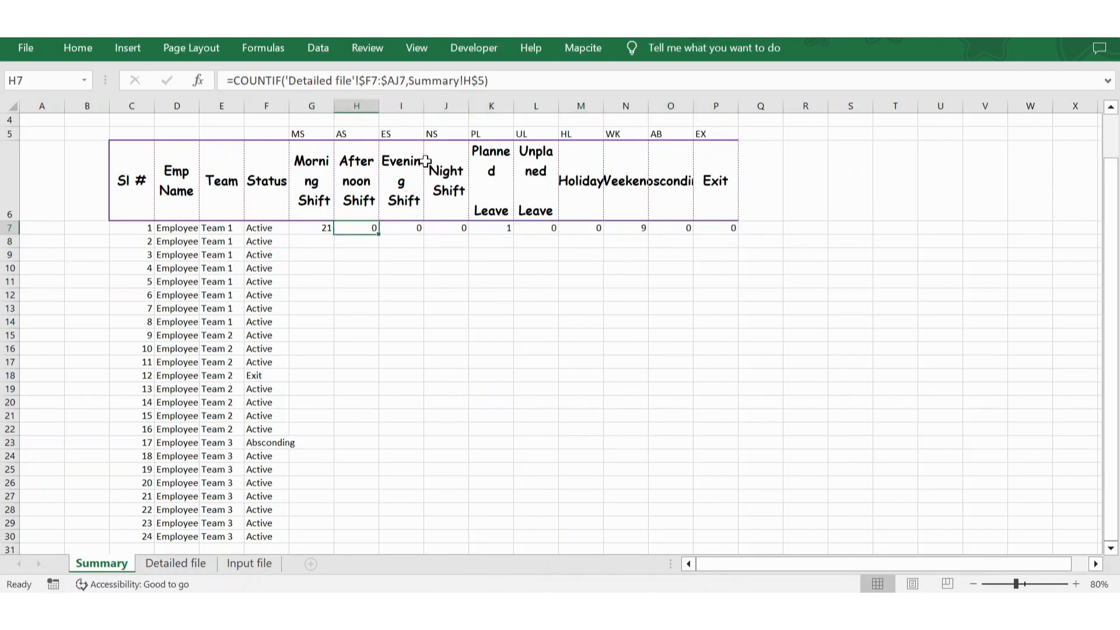
pyautogui.press('F2')
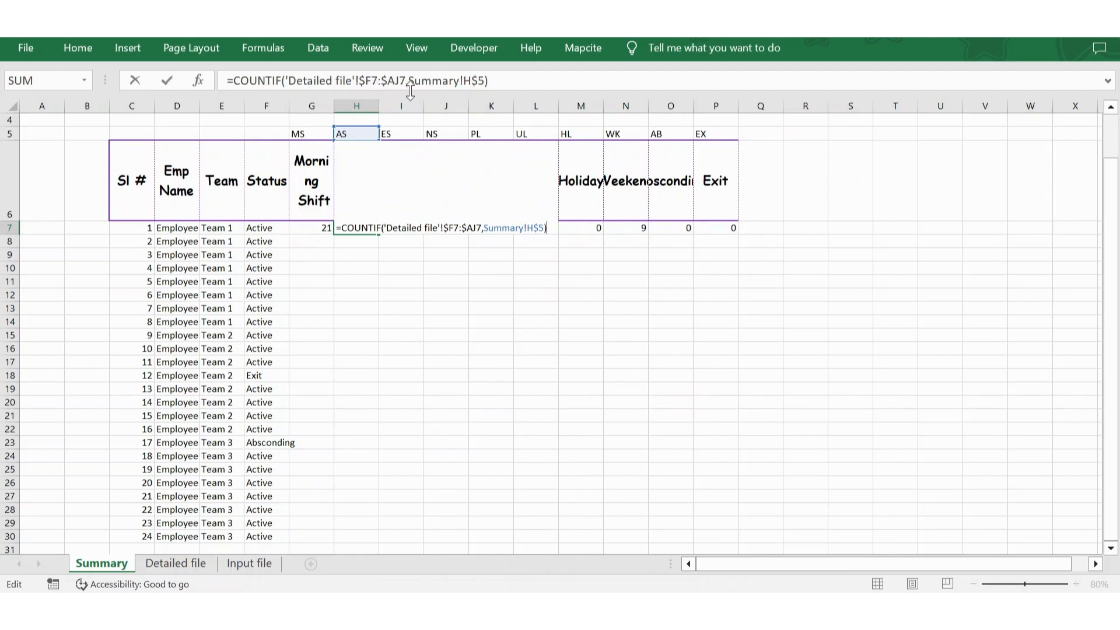
pyautogui.hotkey('ctrl', 'Return')
# Copy the first employee's COUNTIF formulas from G7:P7 down to all other employees in G8:P30
pyautogui.press('Left')
pyautogui.hotkey('ctrl', 'shift', 'Right')
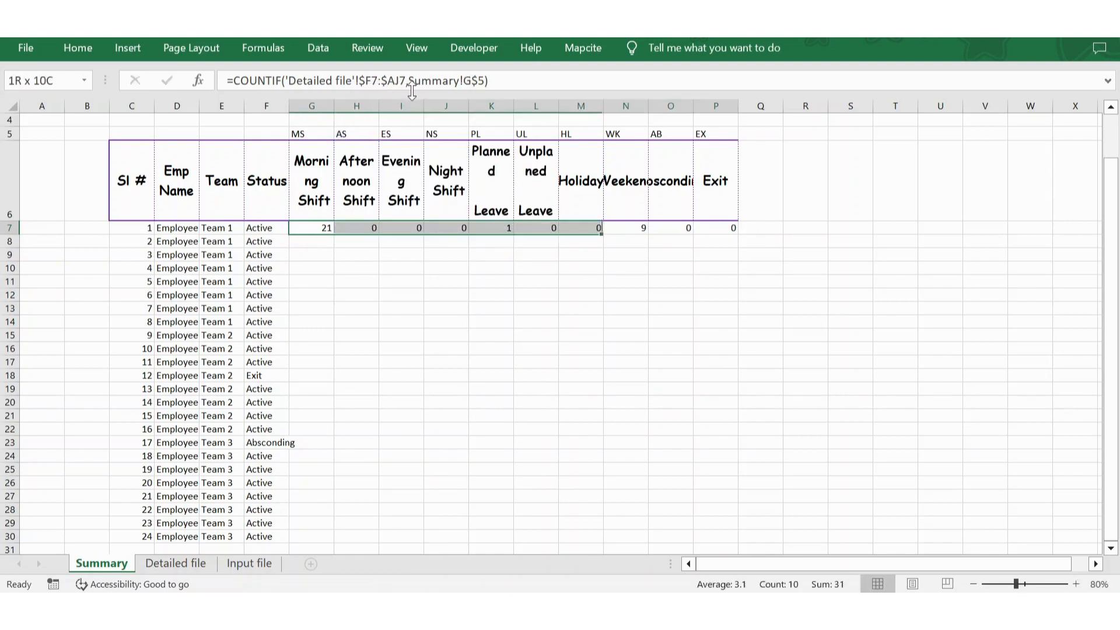
pyautogui.hotkey('ctrl', 'c')
pyautogui.press('Left')
pyautogui.hotkey('ctrl', 'Down')
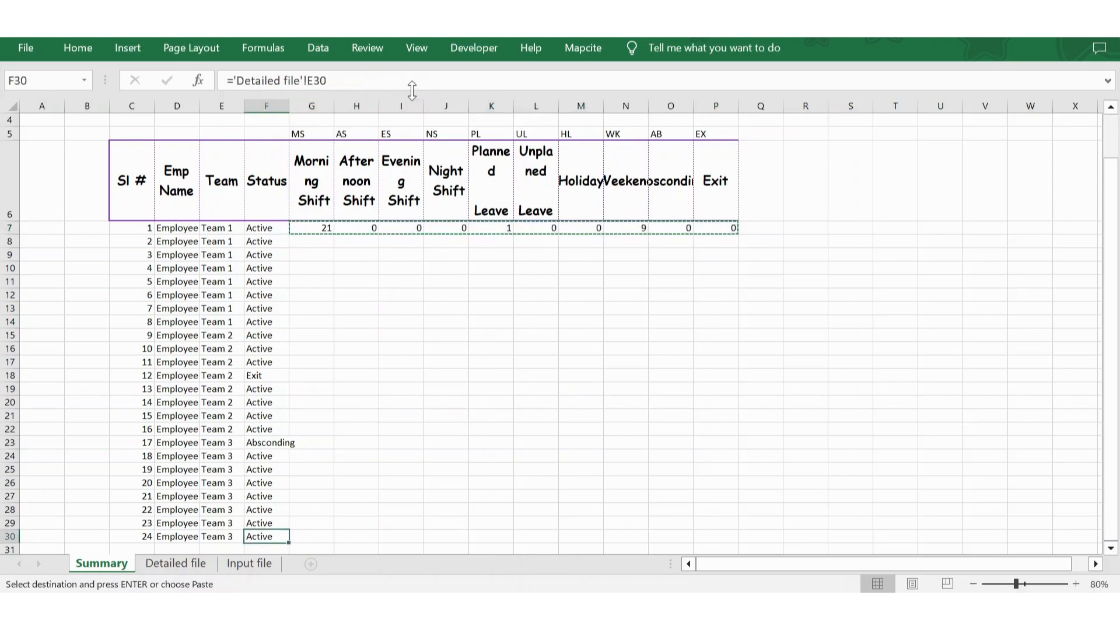
pyautogui.press('Right')
pyautogui.hotkey('ctrl', 'shift', 'Right')
pyautogui.press('Left')
pyautogui.press('Left')
pyautogui.press('Right')
pyautogui.press('Right')
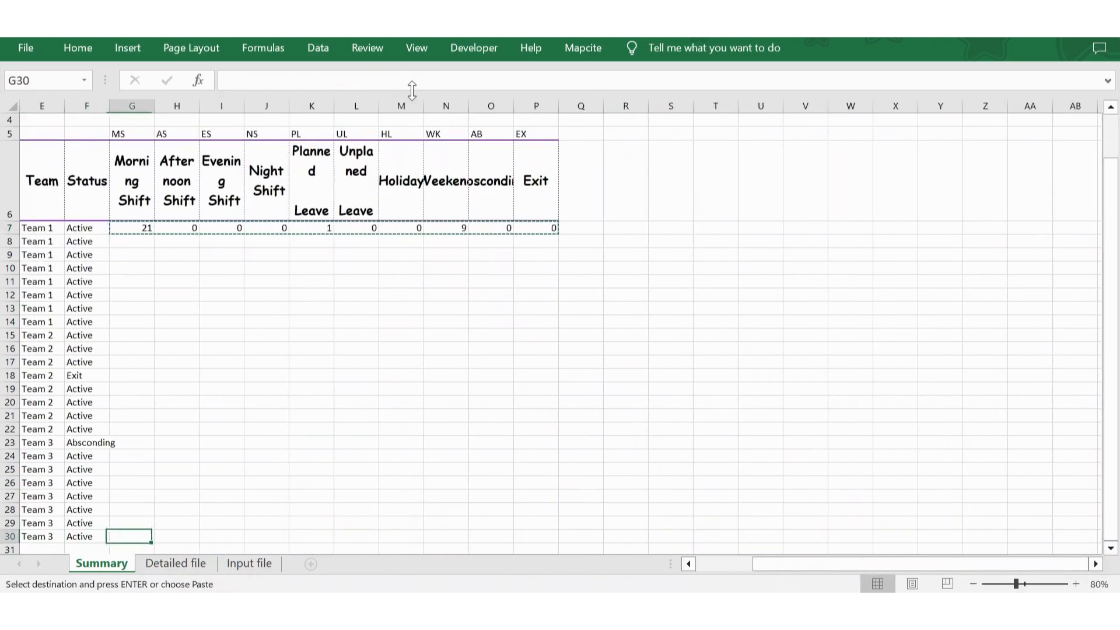
pyautogui.hotkey('shift', 'Right')
pyautogui.hotkey('shift', 'Right')
pyautogui.hotkey('shift', 'Right')
pyautogui.hotkey('shift', 'Right')
pyautogui.hotkey('shift', 'Right')
pyautogui.hotkey('shift', 'Right')
pyautogui.hotkey('shift', 'Right')
pyautogui.hotkey('shift', 'Right')
pyautogui.hotkey('shift', 'Right')
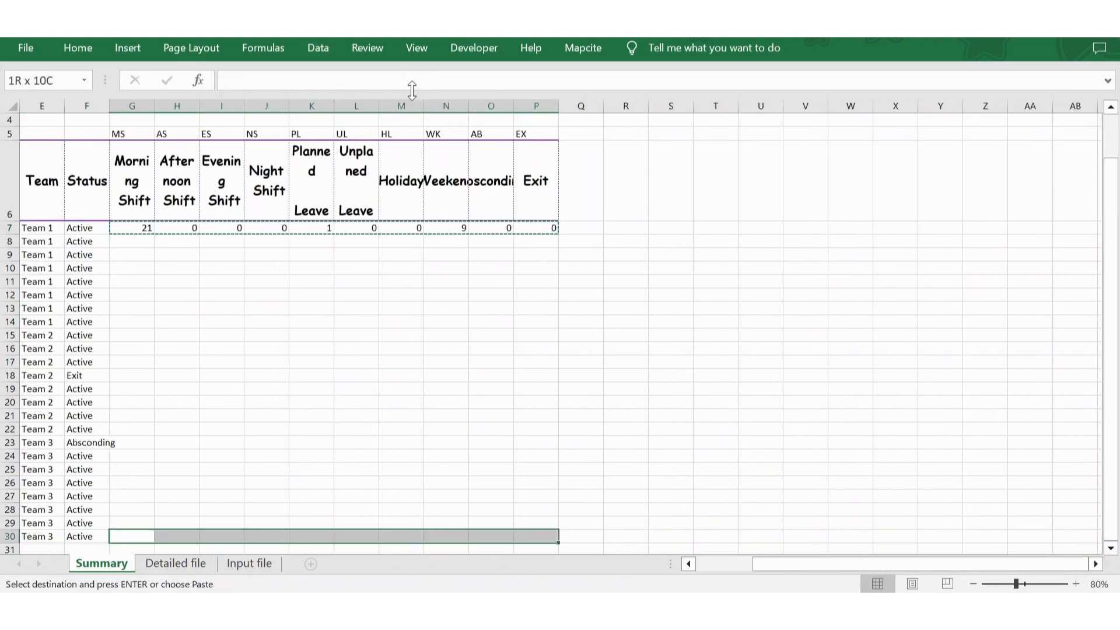
pyautogui.hotkey('ctrl', 'shift', 'Up')
pyautogui.hotkey('ctrl', 'v')
pyautogui.press('Escape')
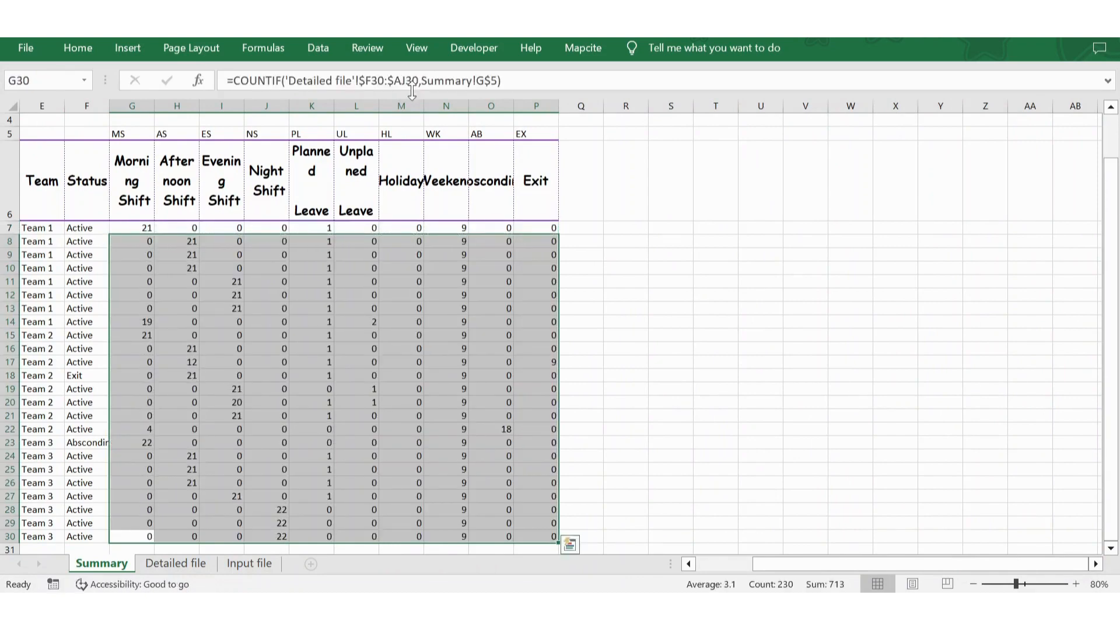
# Examine the filled COUNTIF results for all employees, following the Morning Shift column from row 30 up to its heading
pyautogui.press('Left')
pyautogui.press('Left')
pyautogui.press('Left')
pyautogui.press('Left')
pyautogui.press('Left')
pyautogui.press('Left')
pyautogui.press('Right')
pyautogui.press('Right')
pyautogui.press('Right')
pyautogui.press('Right')
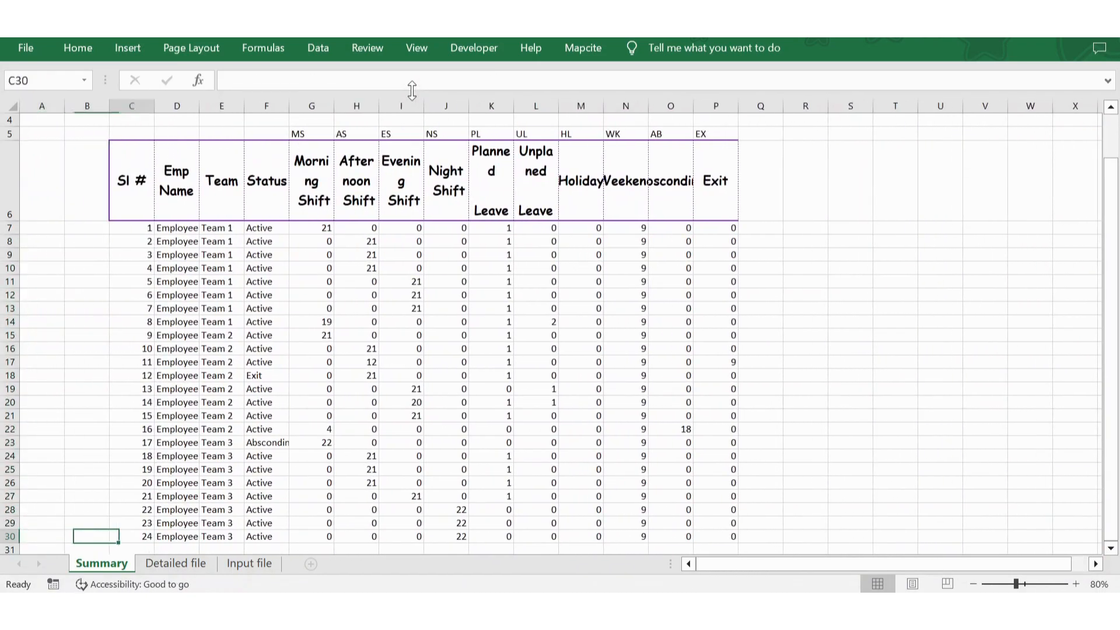
pyautogui.press('Right')
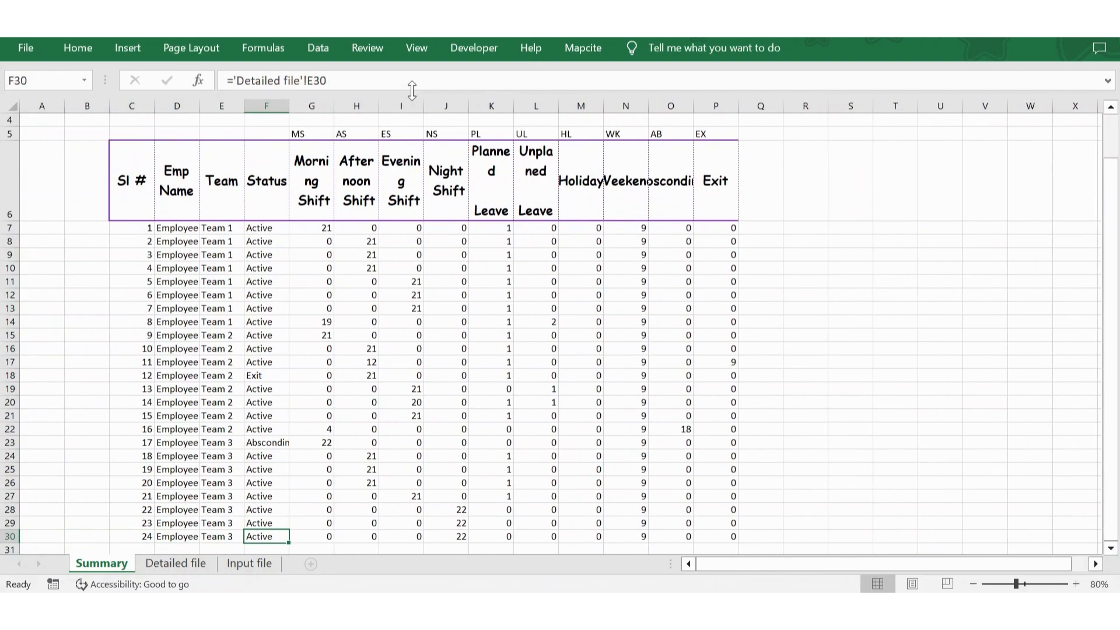
pyautogui.press('Right')
pyautogui.press('Up')
pyautogui.press('Up')
pyautogui.press('Up')
pyautogui.press('Up')
pyautogui.press('Up')
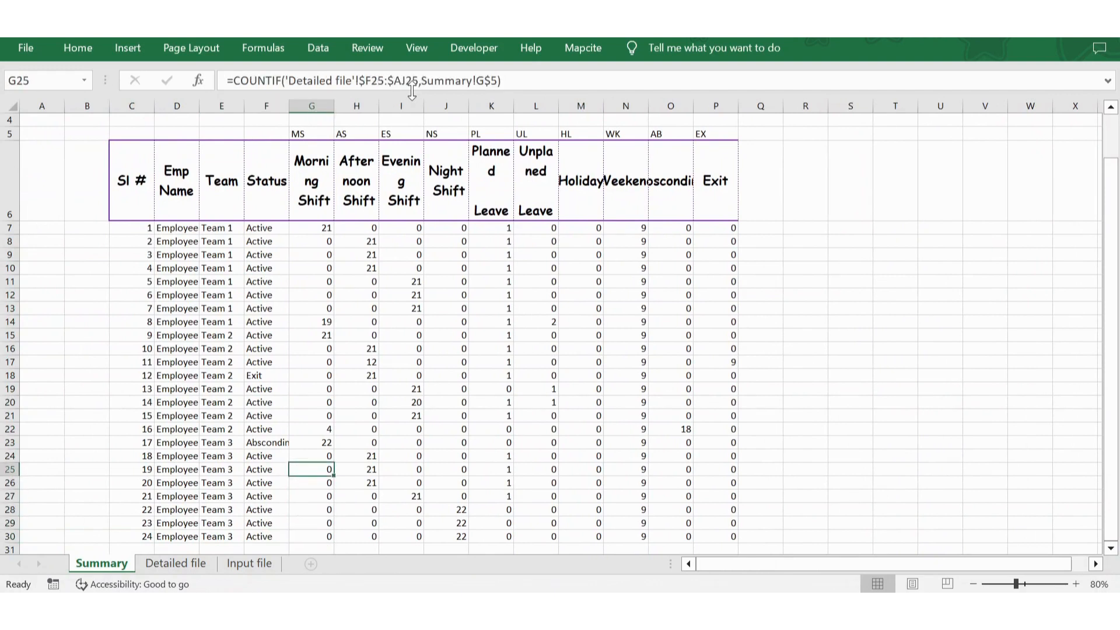
pyautogui.press('Up')
pyautogui.hotkey('ctrl', 'Up')
pyautogui.press('Down')
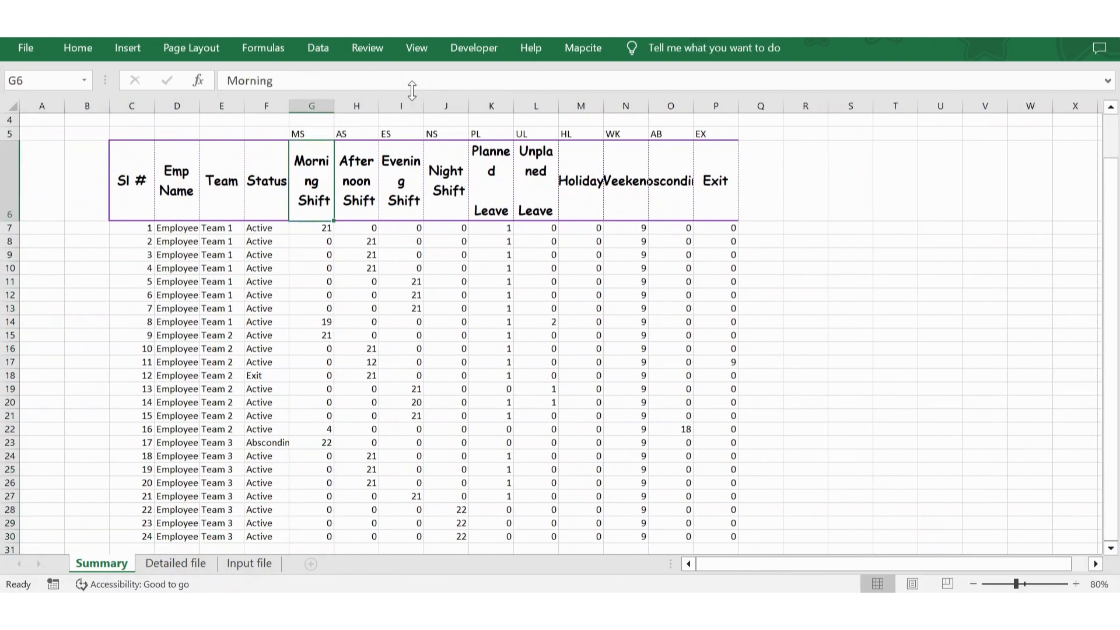
# Compare the completed tracker's Shift Allowance heading with the Summary sheet under construction, following its row 6 headings across to Exit
pyautogui.hotkey('alt', 'Tab')
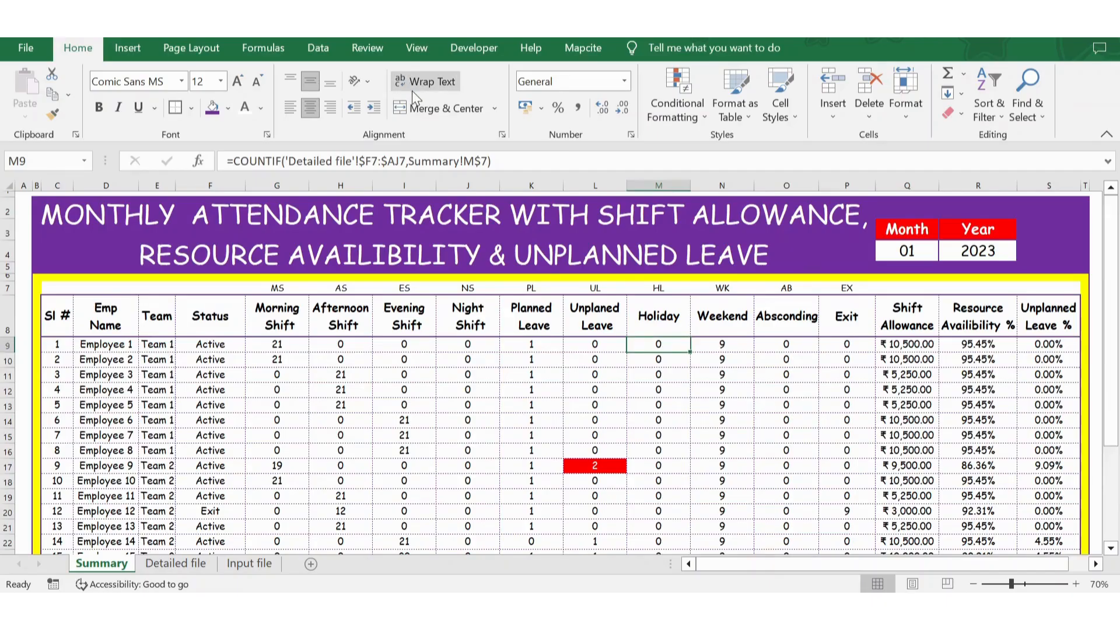
pyautogui.click(878, 324)
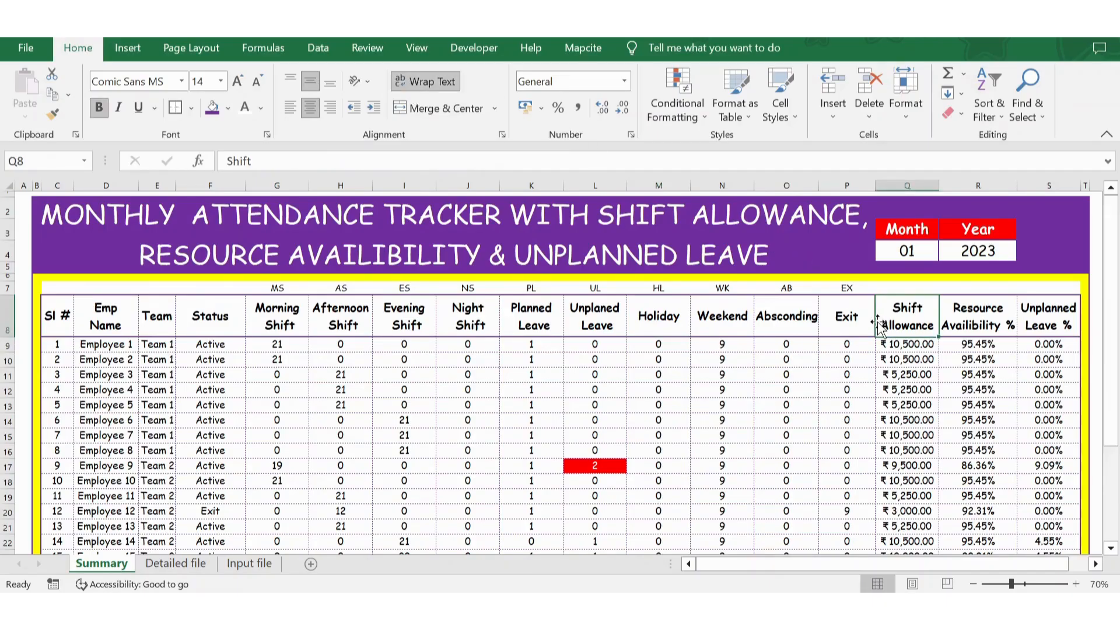
pyautogui.hotkey('alt', 'Tab')
pyautogui.press('Right')
pyautogui.press('Right')
pyautogui.press('Right')
pyautogui.press('Right')
pyautogui.press('Right')
pyautogui.press('Right')
pyautogui.press('Right')
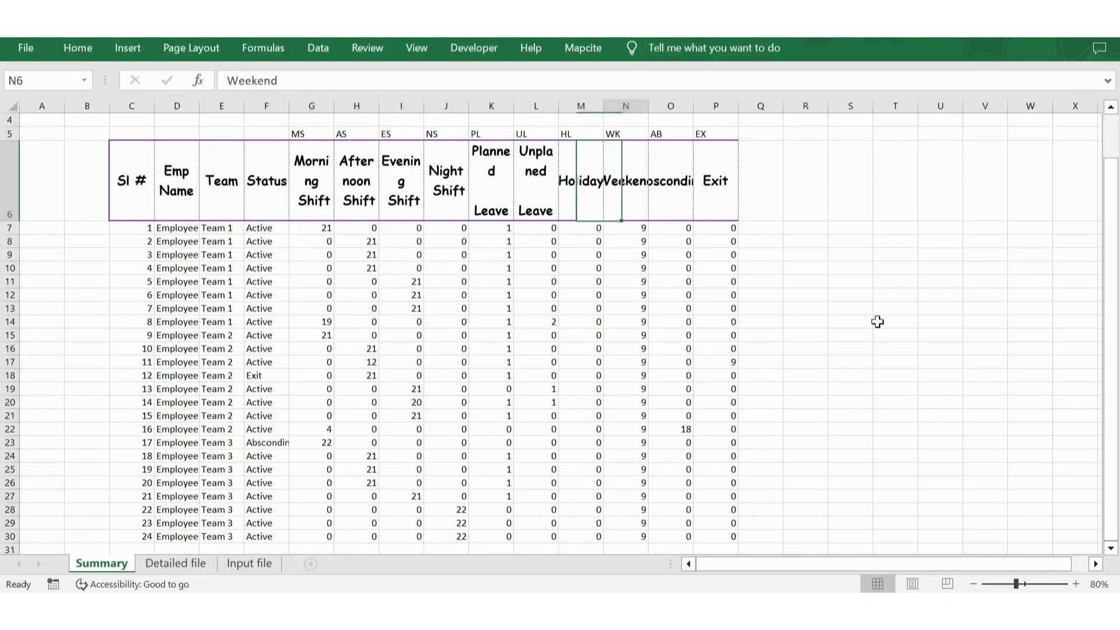
pyautogui.press('Right')
pyautogui.press('Right')
# Examine the Exit column's counts down to row 30 and back up to the code above its heading
pyautogui.press('Down')
pyautogui.hotkey('ctrl', 'Down')
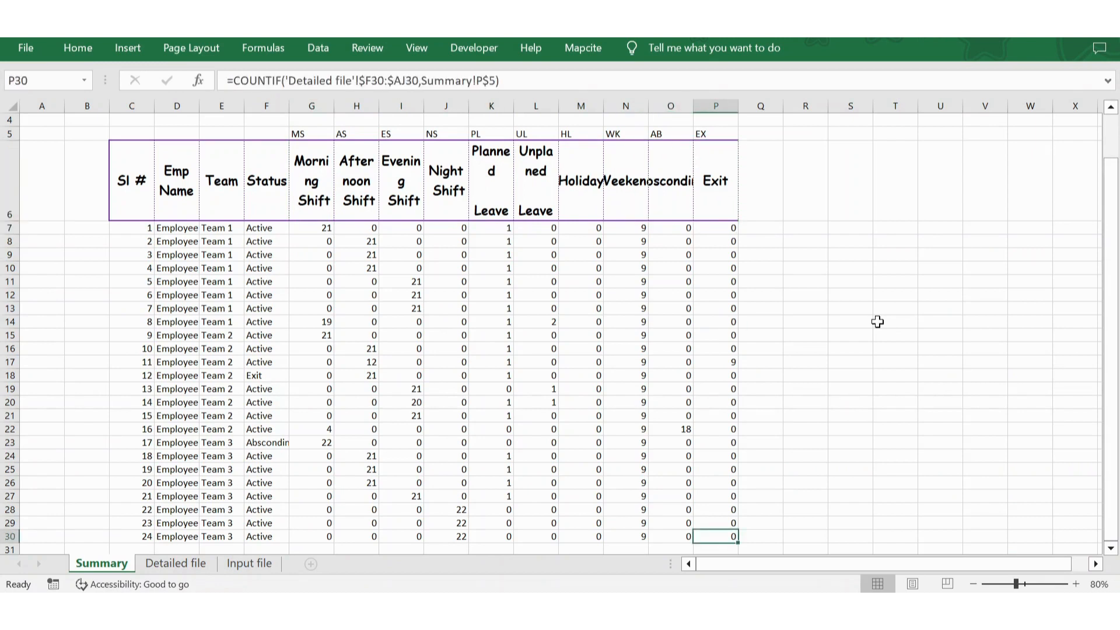
pyautogui.press('Down')
pyautogui.press('Up')
pyautogui.press('Up')
pyautogui.press('Up')
pyautogui.hotkey('ctrl', 'Up')
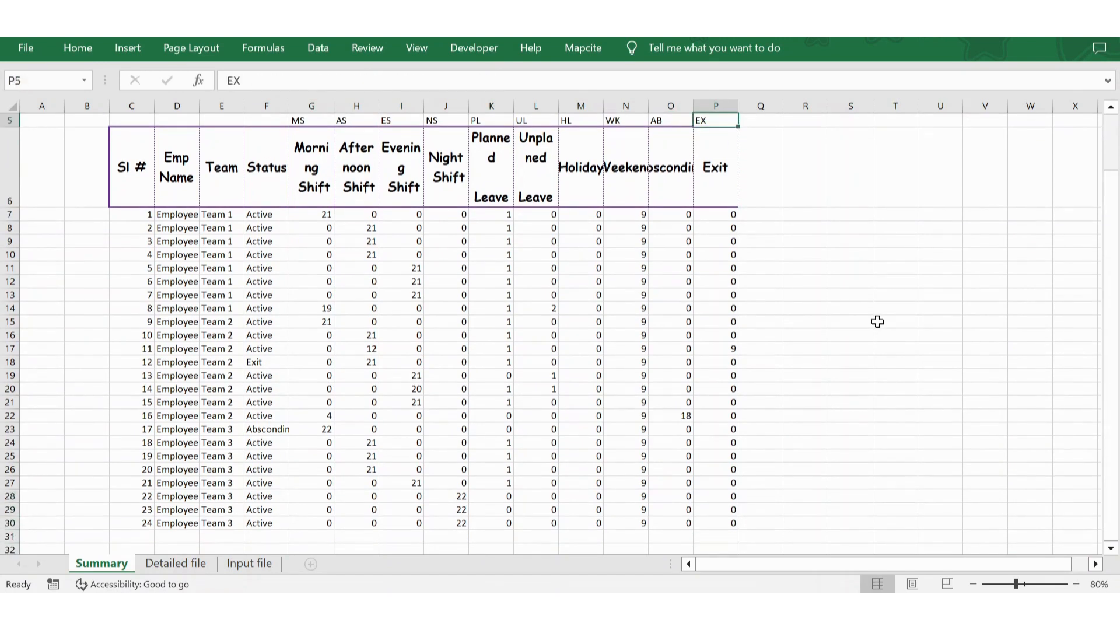
pyautogui.press('Down')
pyautogui.press('Down')
pyautogui.press('Up')
pyautogui.press('Up')
# Autofit the widths of columns G to P on the Summary sheet
pyautogui.moveTo(312, 104); pyautogui.dragTo(733, 161)
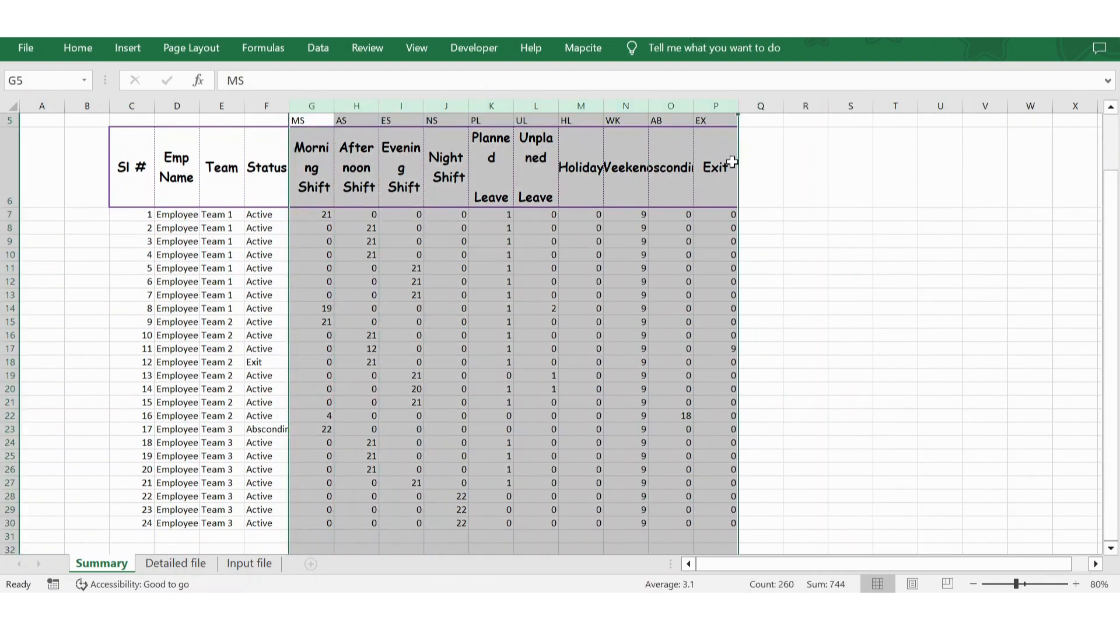
pyautogui.moveTo(602, 111); pyautogui.dragTo(602, 111)
pyautogui.doubleClick(602, 111)
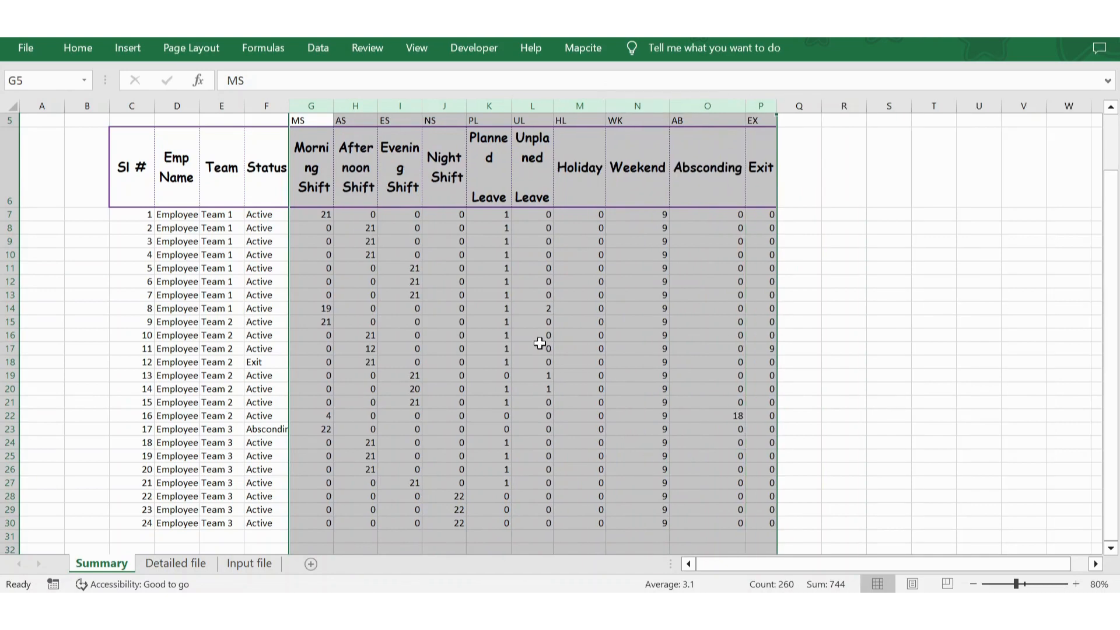
pyautogui.click(538, 346)
# Widen the shift and leave columns G to L so each heading fits without breaking inside a word
pyautogui.moveTo(422, 106); pyautogui.dragTo(355, 108)
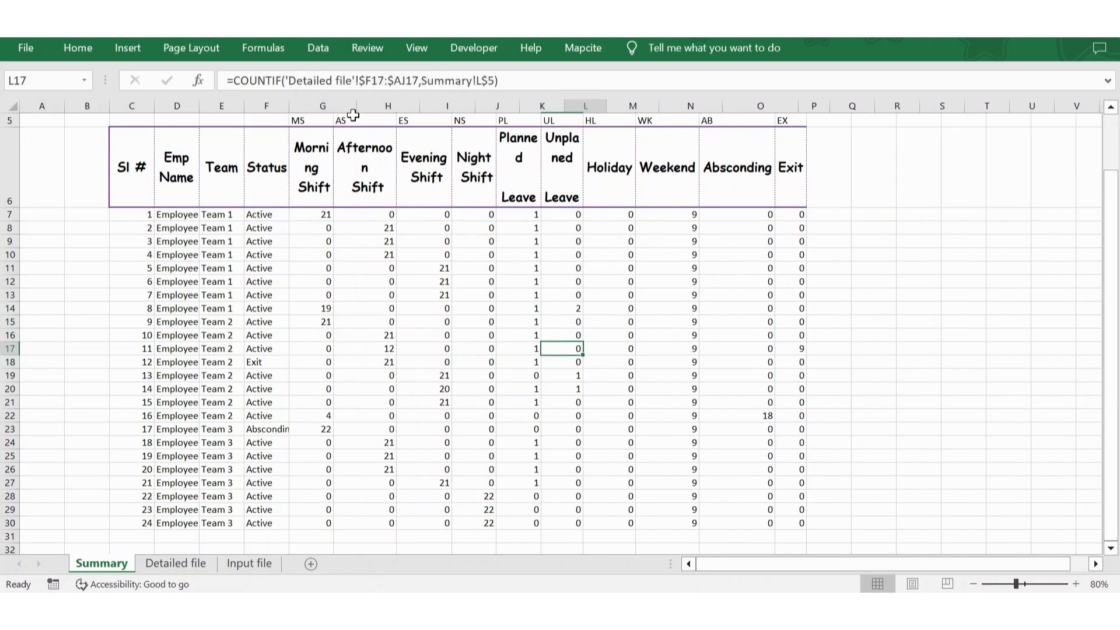
pyautogui.moveTo(422, 105); pyautogui.dragTo(433, 109)
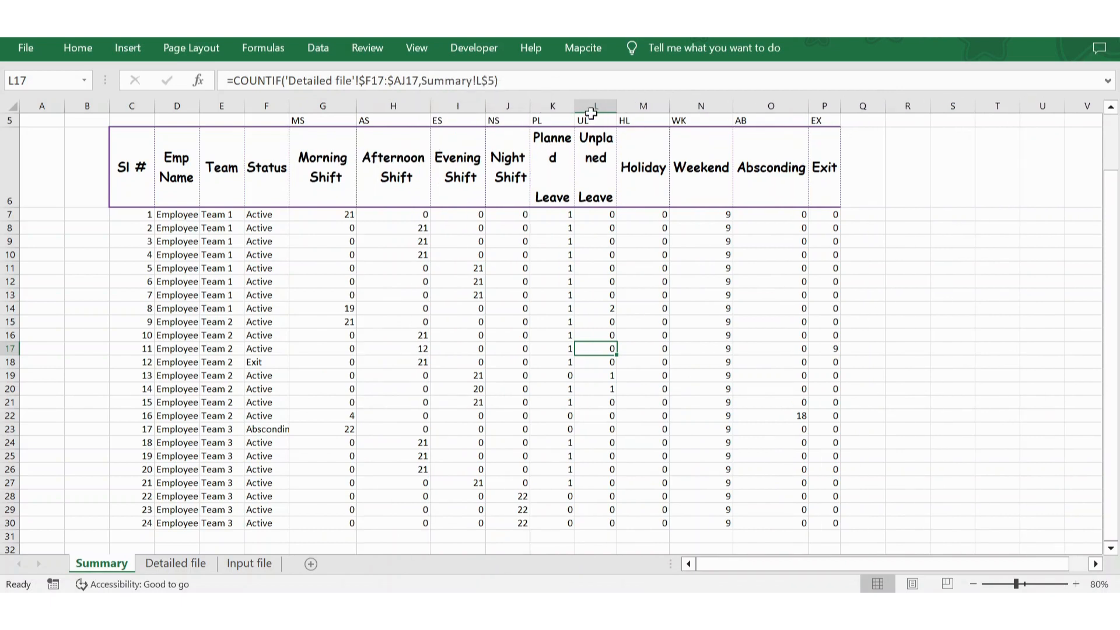
pyautogui.moveTo(574, 107); pyautogui.dragTo(657, 101)
# Copy the Shift Allowance, Resource Availibility % and Unplanned Leave % headings from the completed tracker into Q6:S6
pyautogui.click(894, 154)
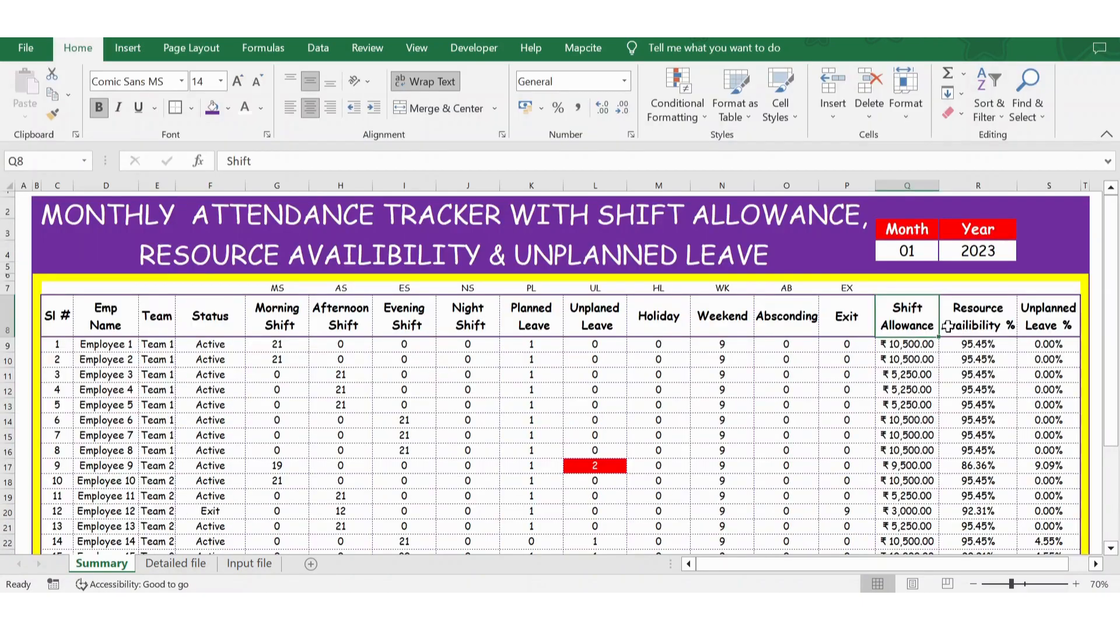
pyautogui.moveTo(907, 315); pyautogui.dragTo(948, 326)
pyautogui.hotkey('ctrl', 'c')
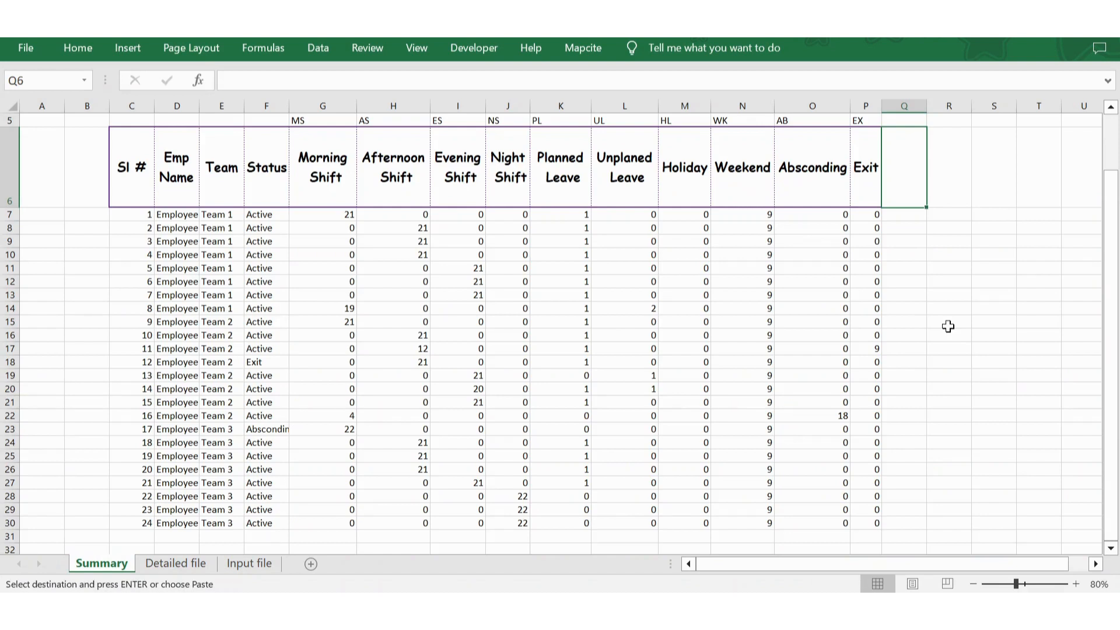
pyautogui.hotkey('ctrl', 'v')
pyautogui.press('Down')
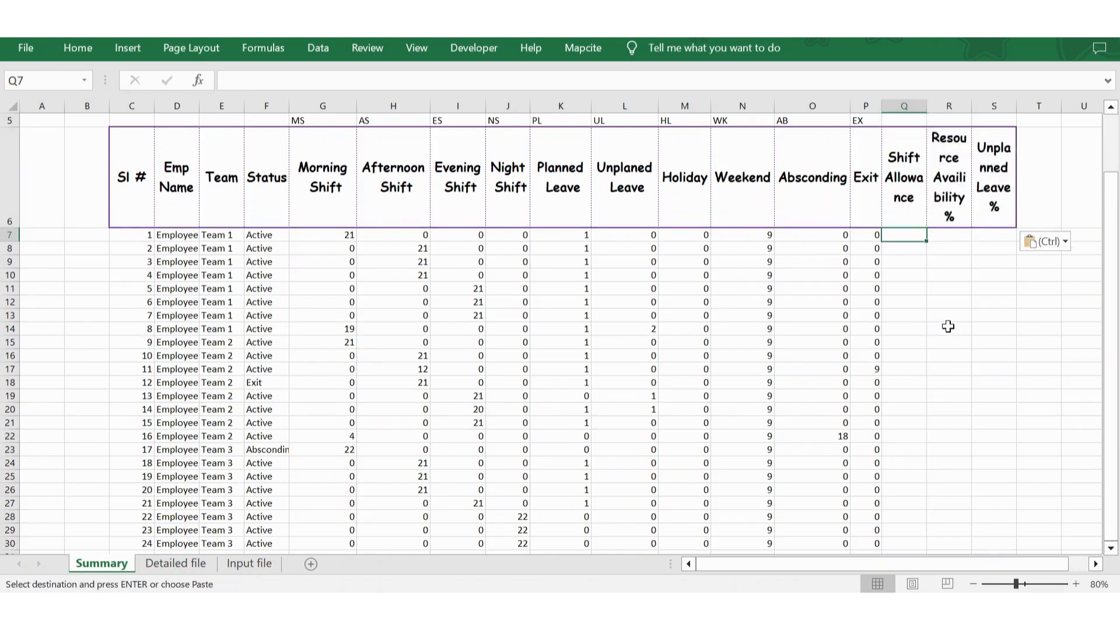
# Widen columns Q to S to fit the three new headings and go to Q7
pyautogui.moveTo(904, 106); pyautogui.dragTo(1026, 110)
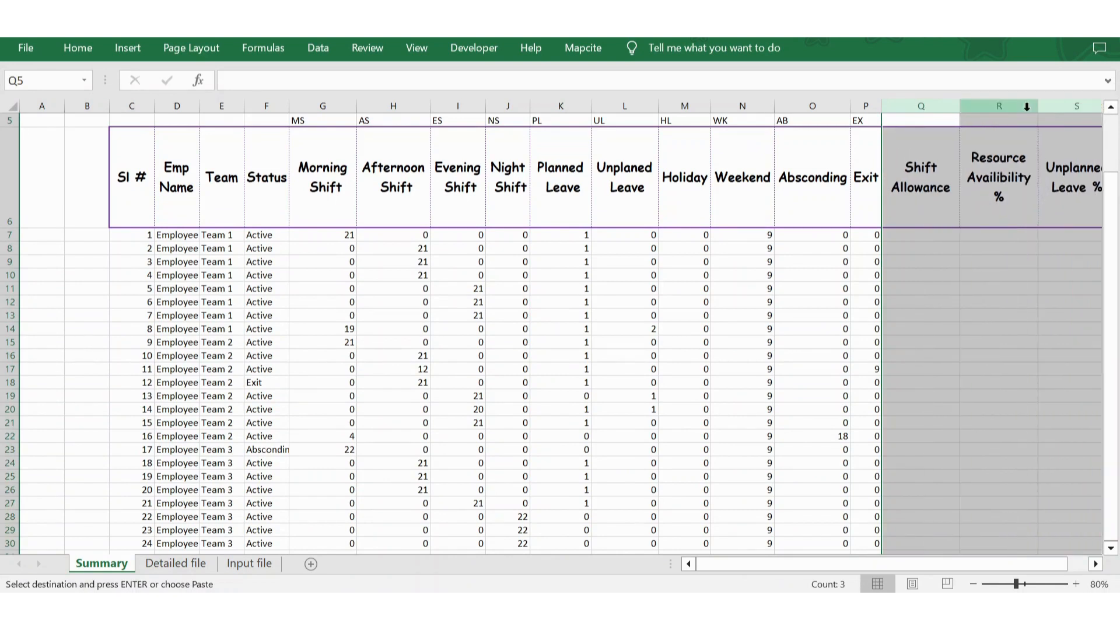
pyautogui.click(913, 251)
pyautogui.press('Up')
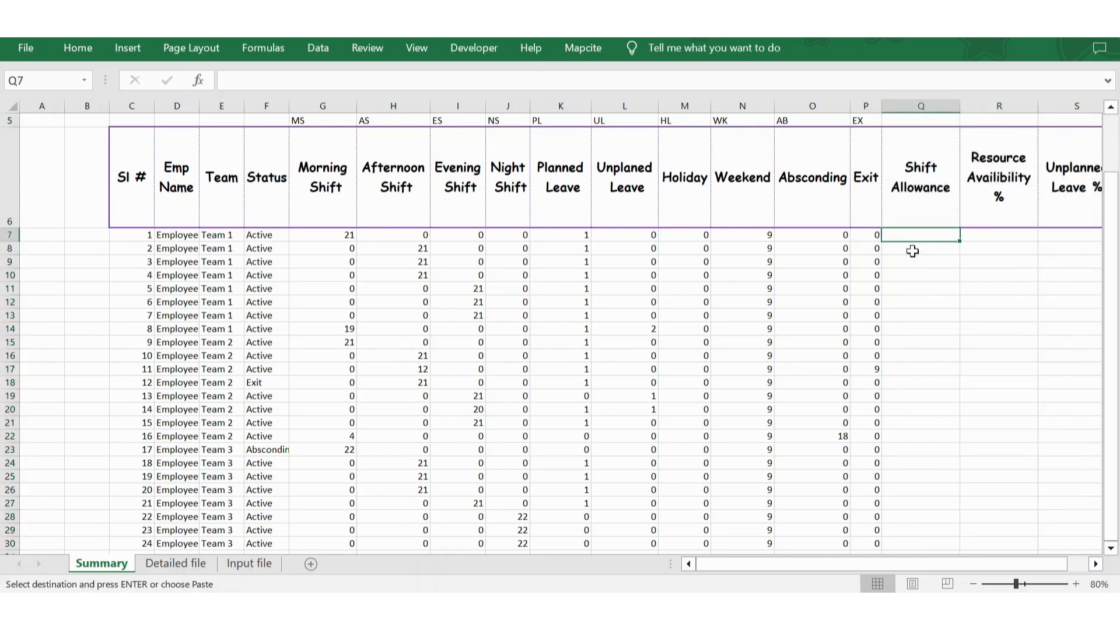
# Review the allowance rates for the MS to NS shift codes on the Input file sheet
pyautogui.click(268, 559)
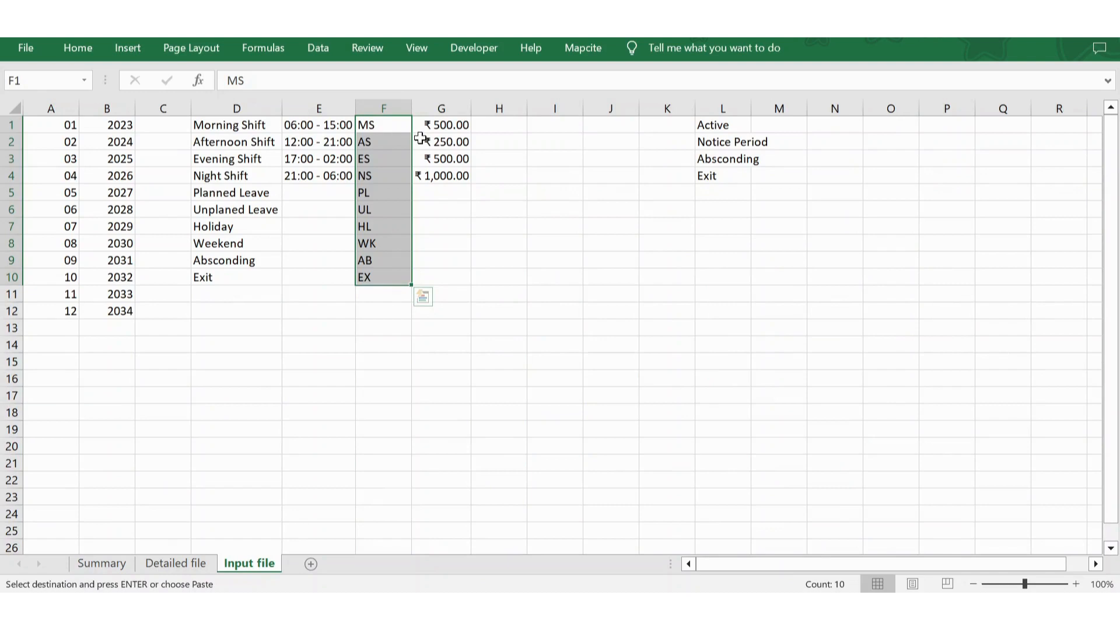
pyautogui.click(387, 132)
pyautogui.press('Right')
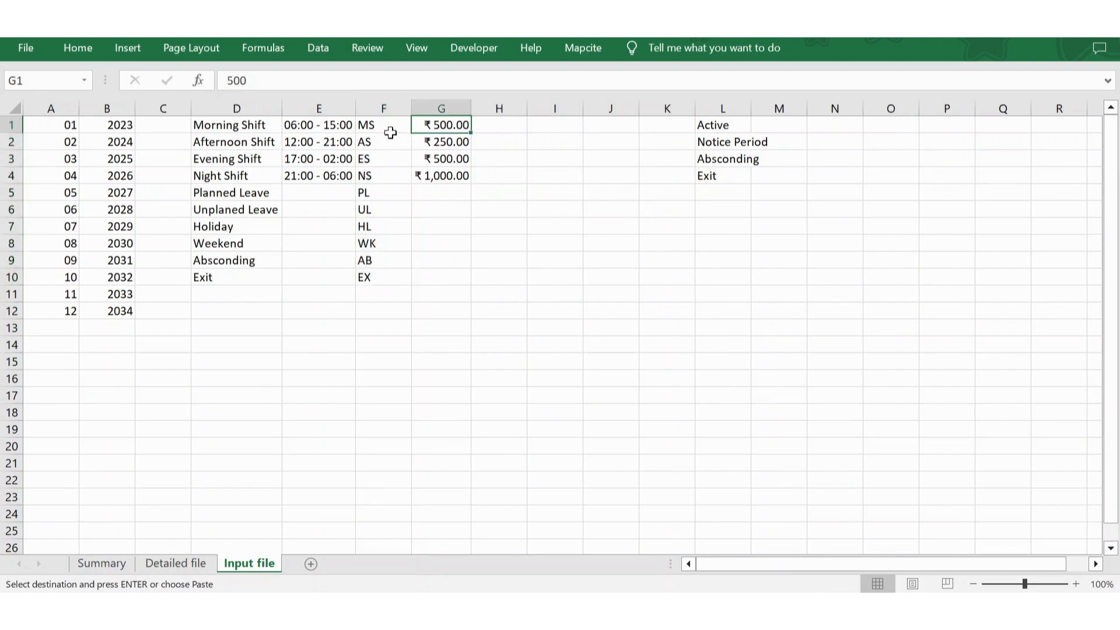
pyautogui.press('Left')
pyautogui.press('Down')
pyautogui.press('Down')
pyautogui.press('Down')
pyautogui.press('Right')
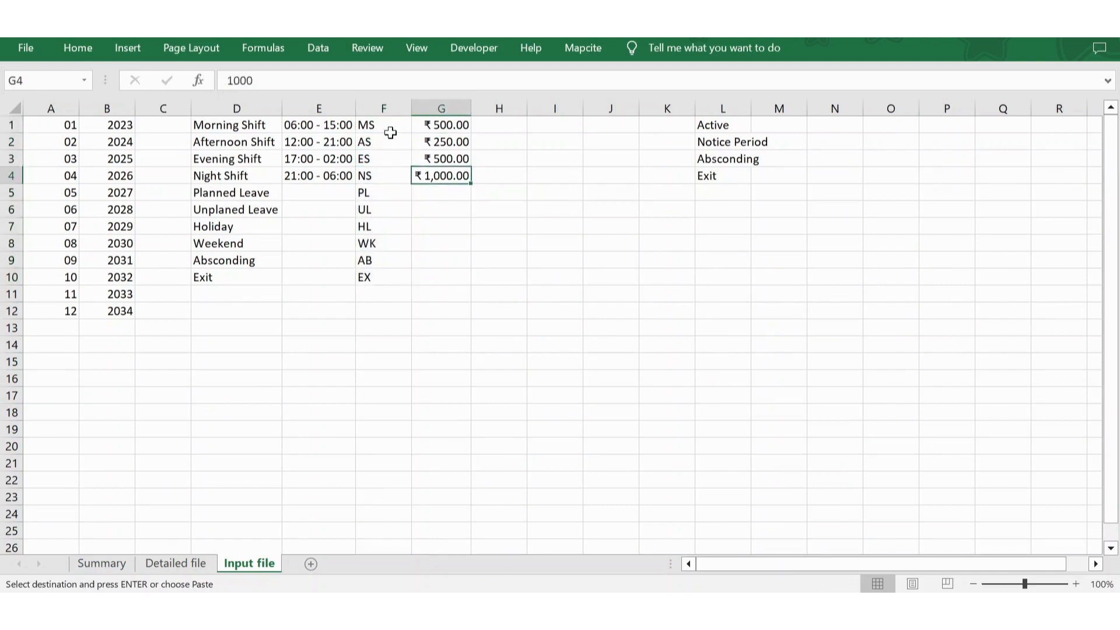
# Start Q7's Shift Allowance formula on the Summary sheet with (G7*'Input file'!G1), the morning shift count times its rate
pyautogui.click(102, 563)
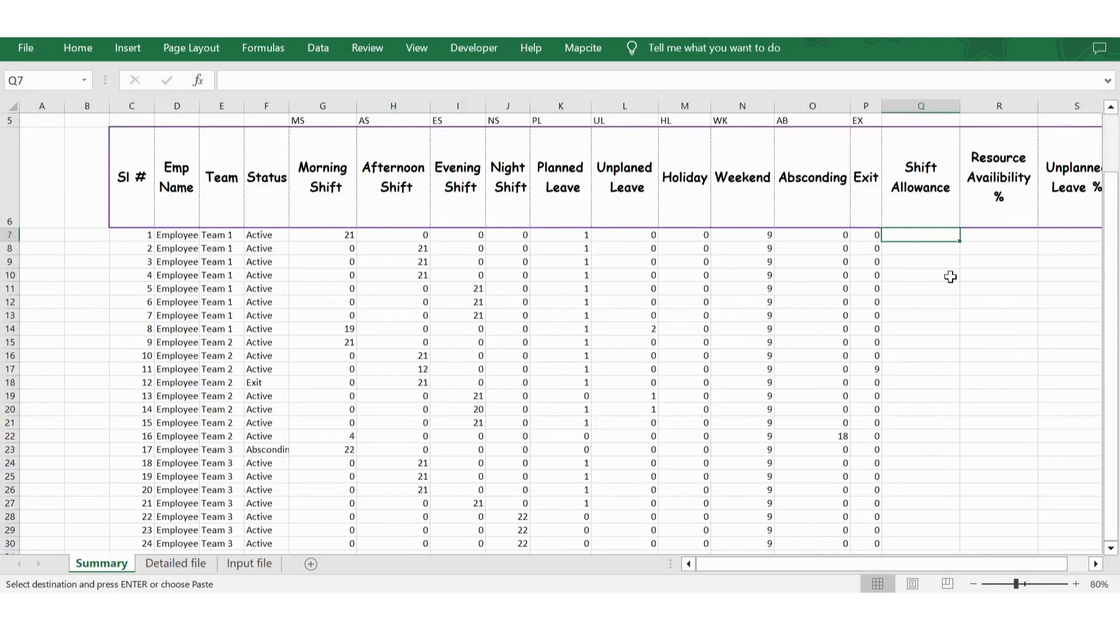
pyautogui.write('=(')
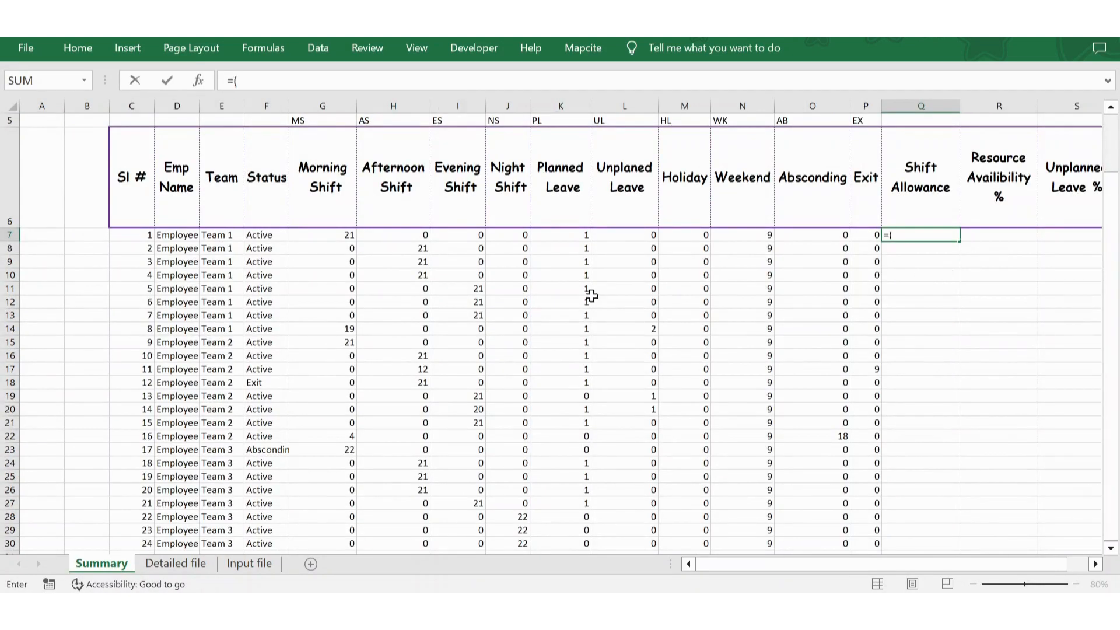
pyautogui.click(332, 234)
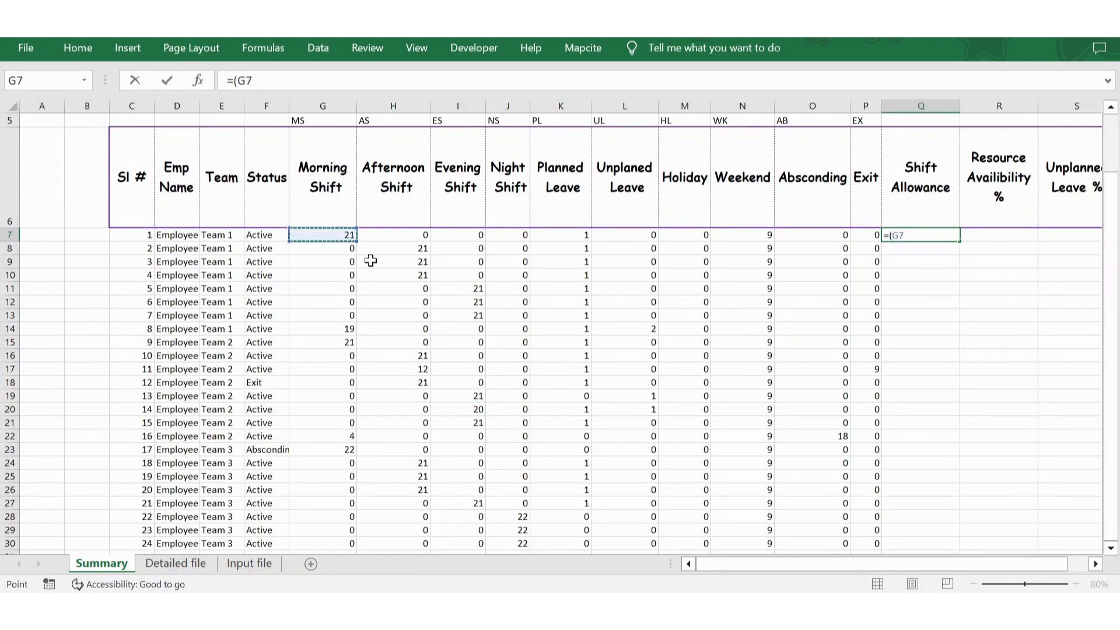
pyautogui.write('*')
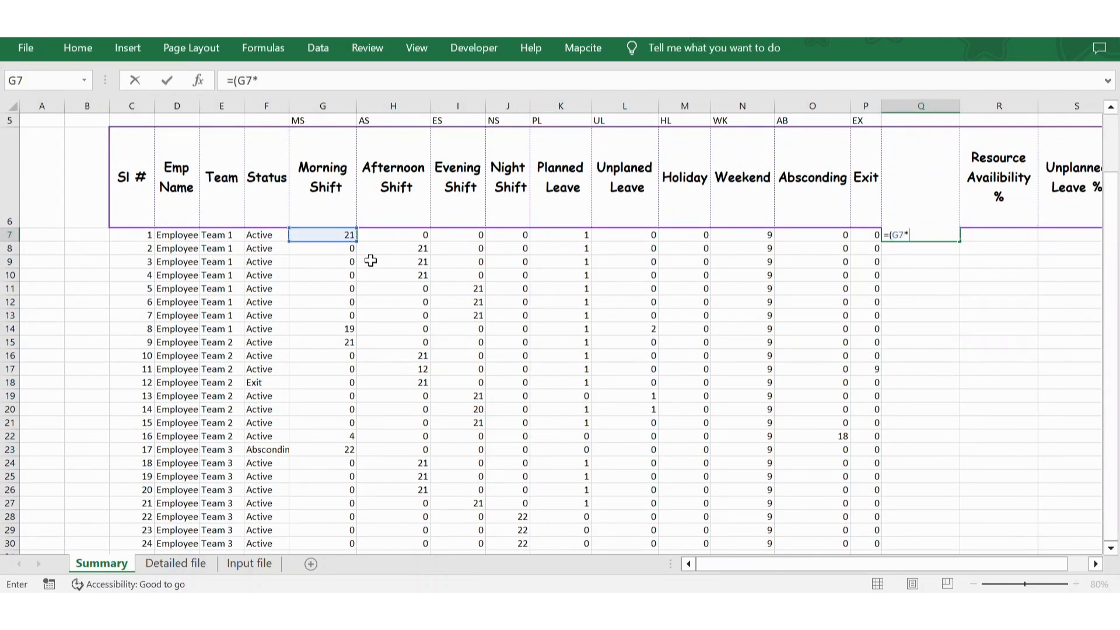
pyautogui.click(251, 562)
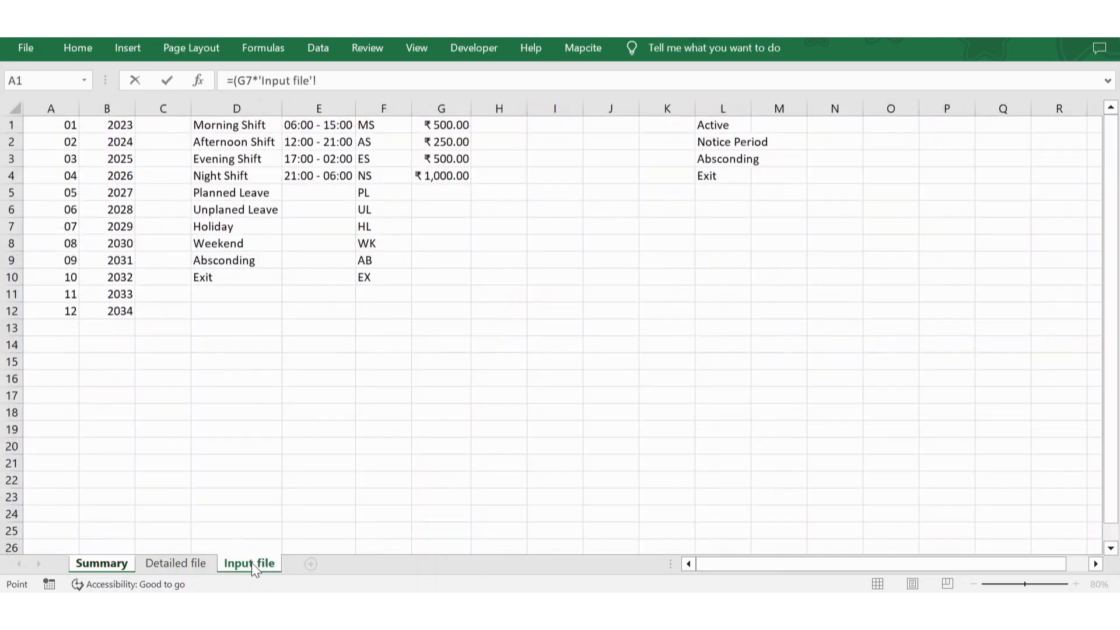
pyautogui.click(441, 126)
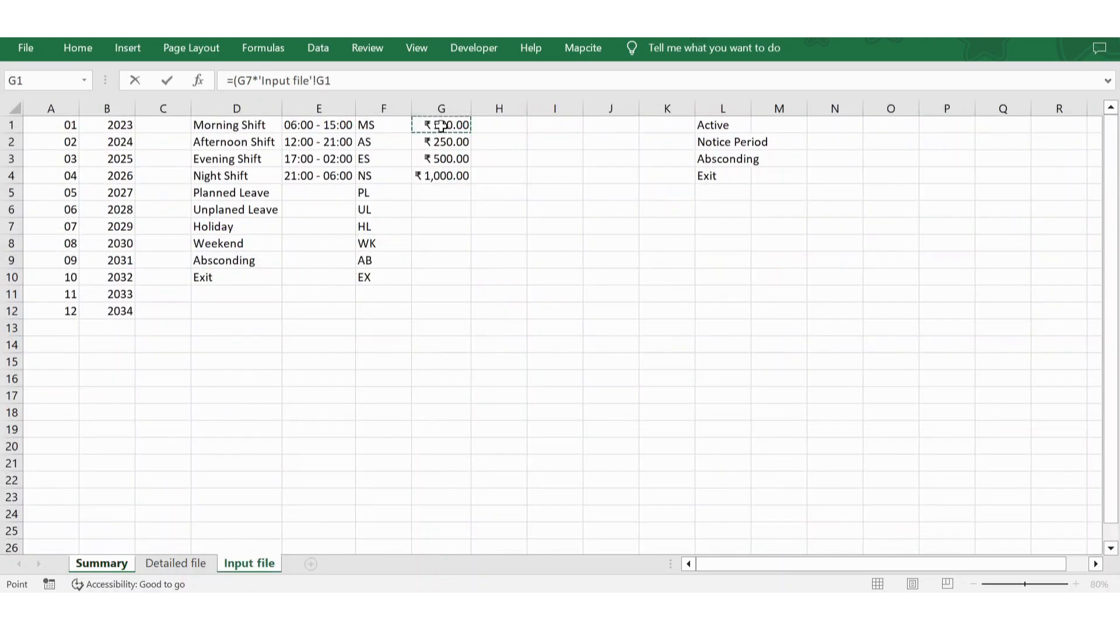
pyautogui.write(')')
# Duplicate the (G7*'Input file'!G1)+ term in Q7's formula until it holds four copies
pyautogui.hotkey('shift', 'Left')
pyautogui.hotkey('shift', 'Left')
pyautogui.hotkey('shift', 'Left')
pyautogui.hotkey('shift', 'Left')
pyautogui.hotkey('shift', 'Left')
pyautogui.hotkey('shift', 'Left')
pyautogui.hotkey('shift', 'Left')
pyautogui.hotkey('shift', 'Left')
pyautogui.hotkey('shift', 'Left')
pyautogui.hotkey('shift', 'Left')
pyautogui.hotkey('shift', 'Left')
pyautogui.hotkey('shift', 'Left')
pyautogui.hotkey('shift', 'Left')
pyautogui.hotkey('shift', 'Left')
pyautogui.hotkey('shift', 'Left')
pyautogui.hotkey('shift', 'Left')
pyautogui.hotkey('shift', 'Left')
pyautogui.hotkey('shift', 'Left')
pyautogui.hotkey('shift', 'Left')
pyautogui.hotkey('shift', 'Left')
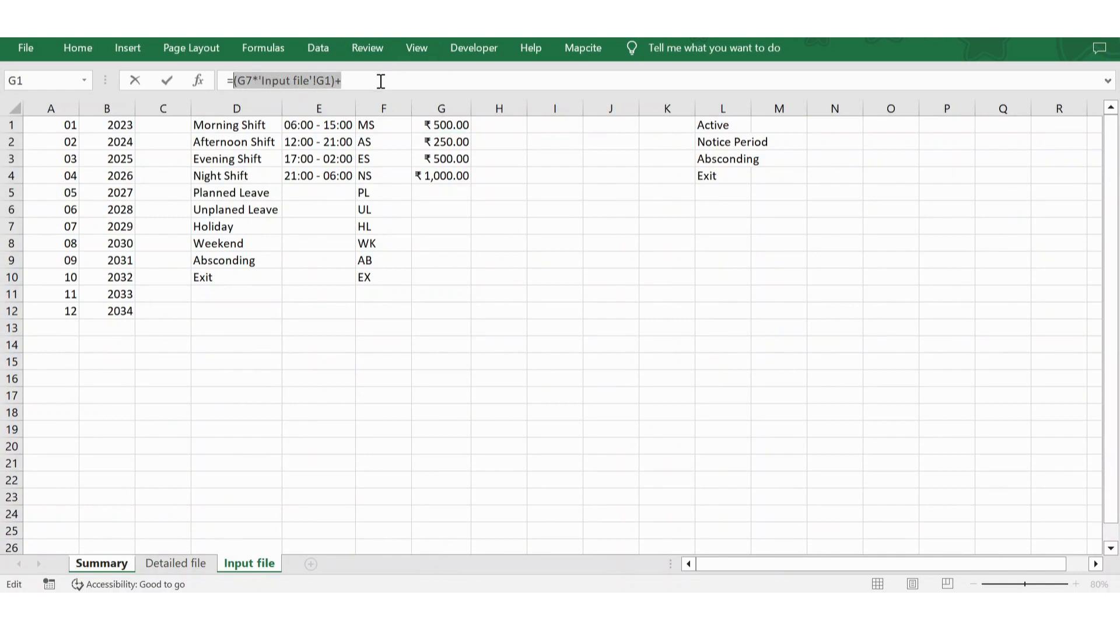
pyautogui.press('Right')
pyautogui.hotkey('ctrl', 'v')
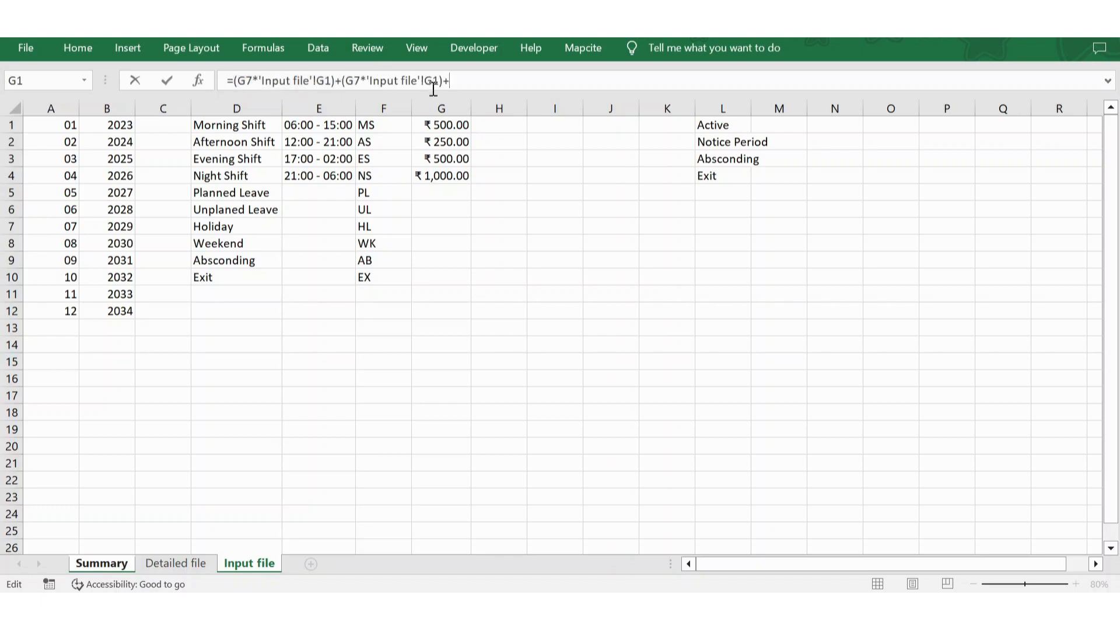
pyautogui.hotkey('ctrl', 'v')
pyautogui.hotkey('ctrl', 'v')
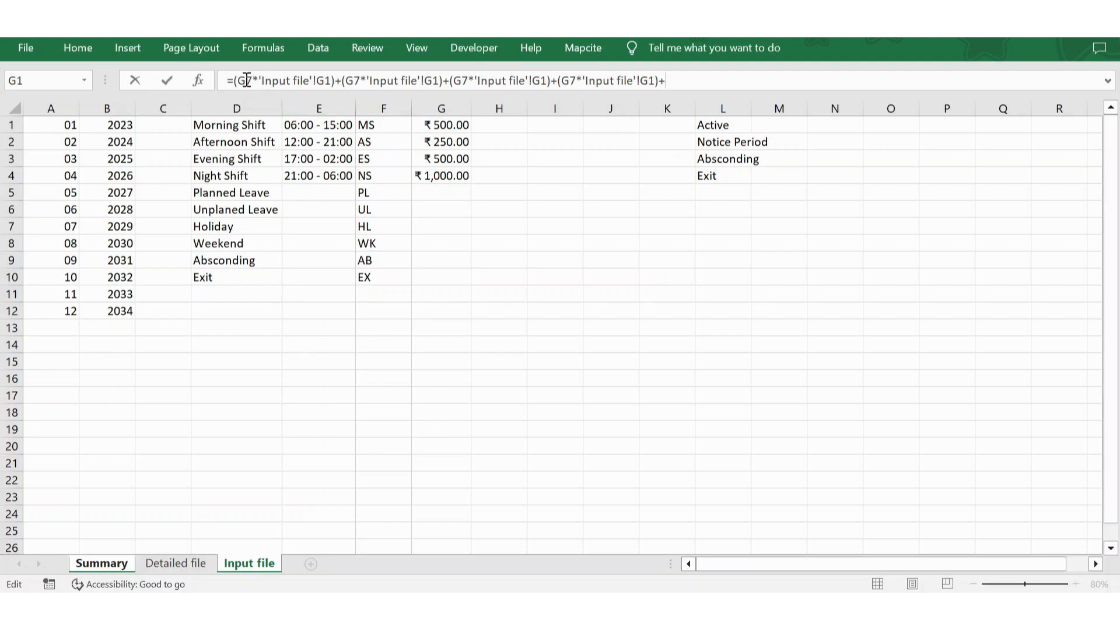
# Change the second, third and fourth terms' counts to H7, I7 and J7 and enter the formula without the trailing plus
pyautogui.click(355, 80)
pyautogui.press('BackSpace')
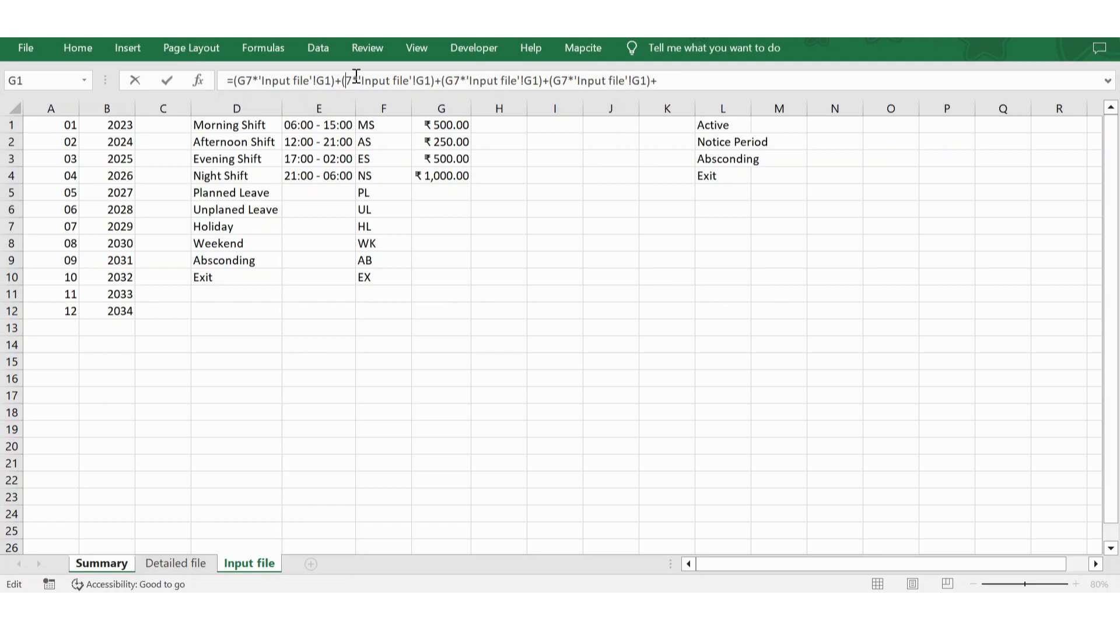
pyautogui.write('H')
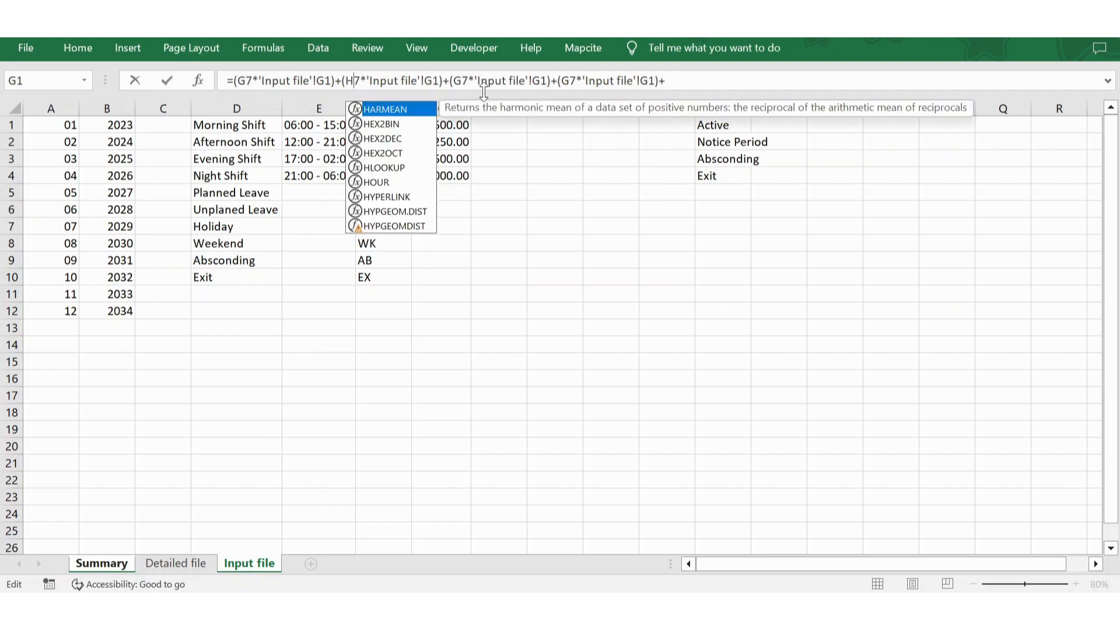
pyautogui.click(461, 80)
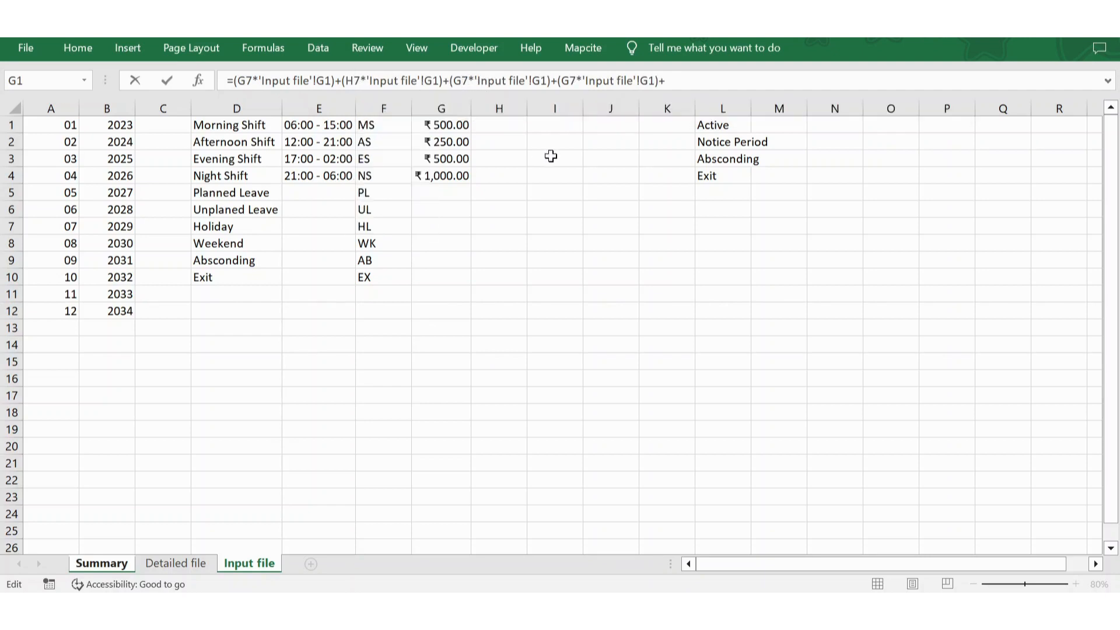
pyautogui.press('BackSpace')
pyautogui.write('I')
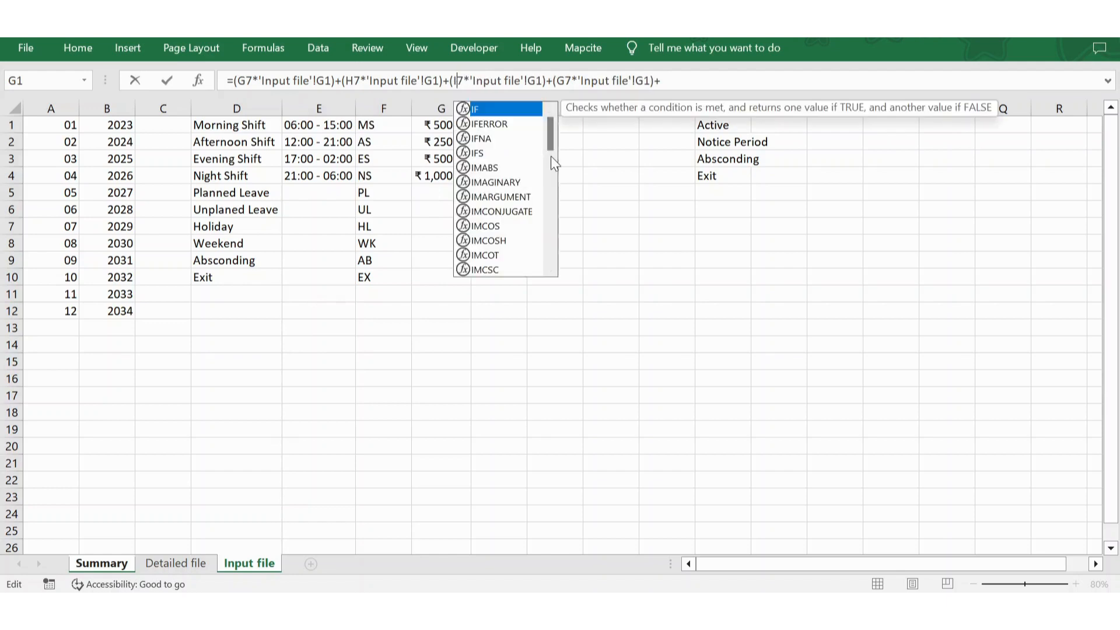
pyautogui.click(565, 82)
pyautogui.press('BackSpace')
pyautogui.write('J')
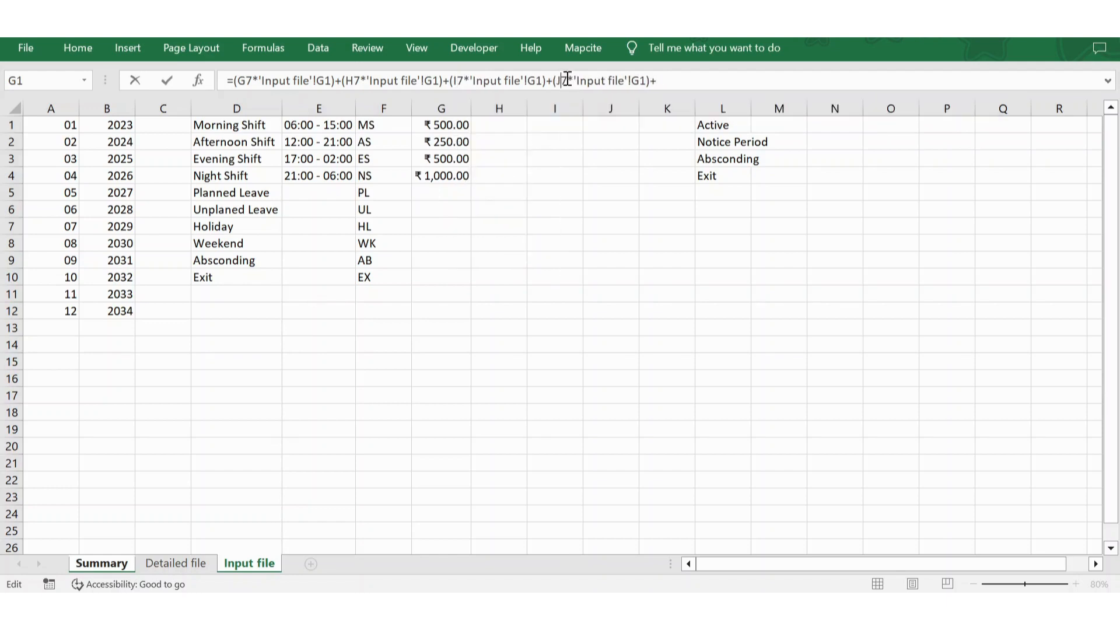
pyautogui.press('Return')
pyautogui.press('Return')
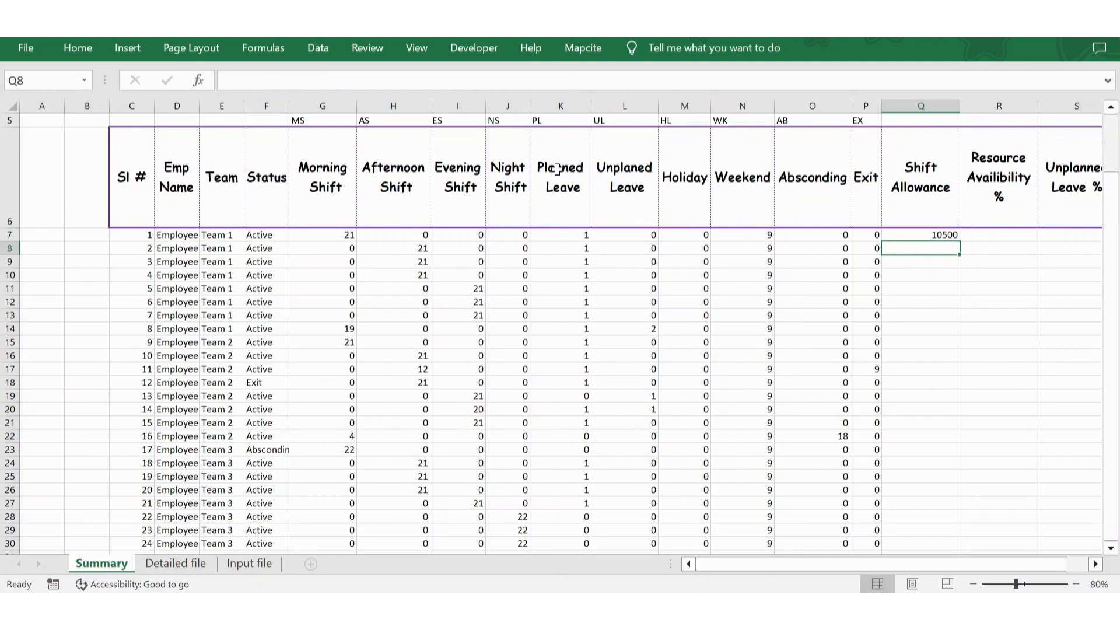
# Check the Morning Shift code and heading, and review the Shift Allowance formula in Q7
pyautogui.click(330, 176)
pyautogui.press('Up')
pyautogui.press('Up')
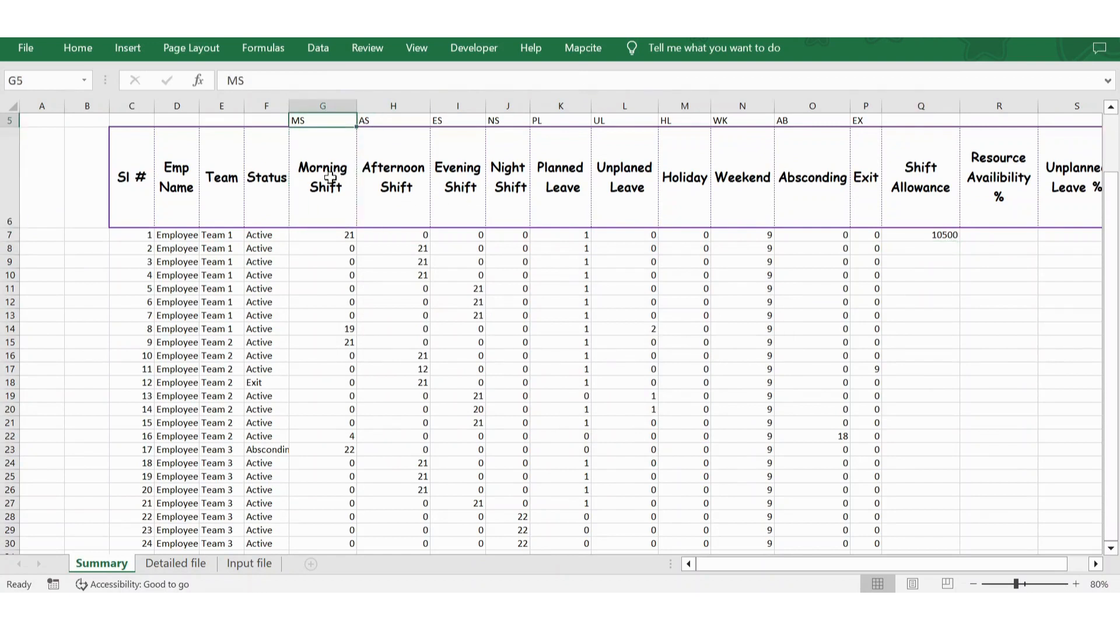
pyautogui.press('Down')
pyautogui.press('Down')
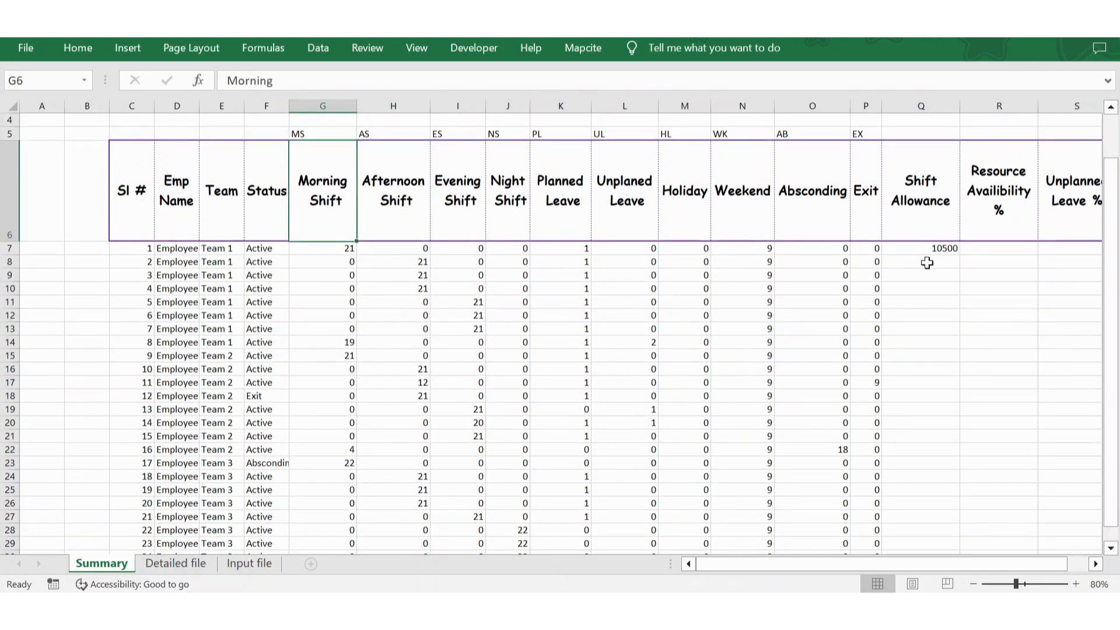
pyautogui.click(939, 246)
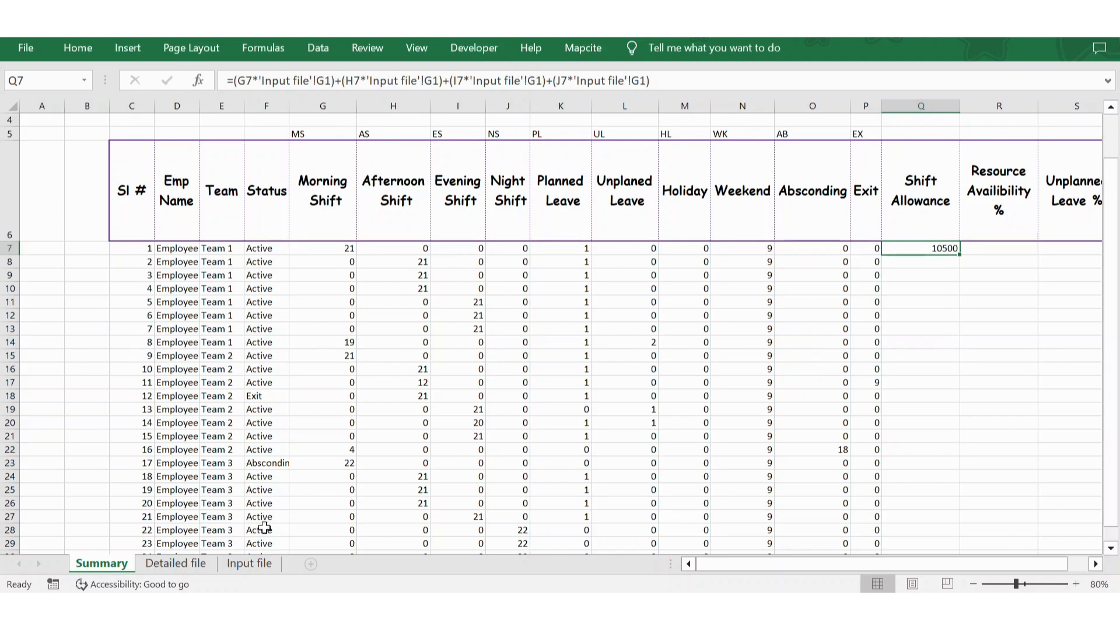
# Check the four shift allowance rates in G1:G4 of the Input file sheet, and return to the Summary sheet
pyautogui.click(250, 564)
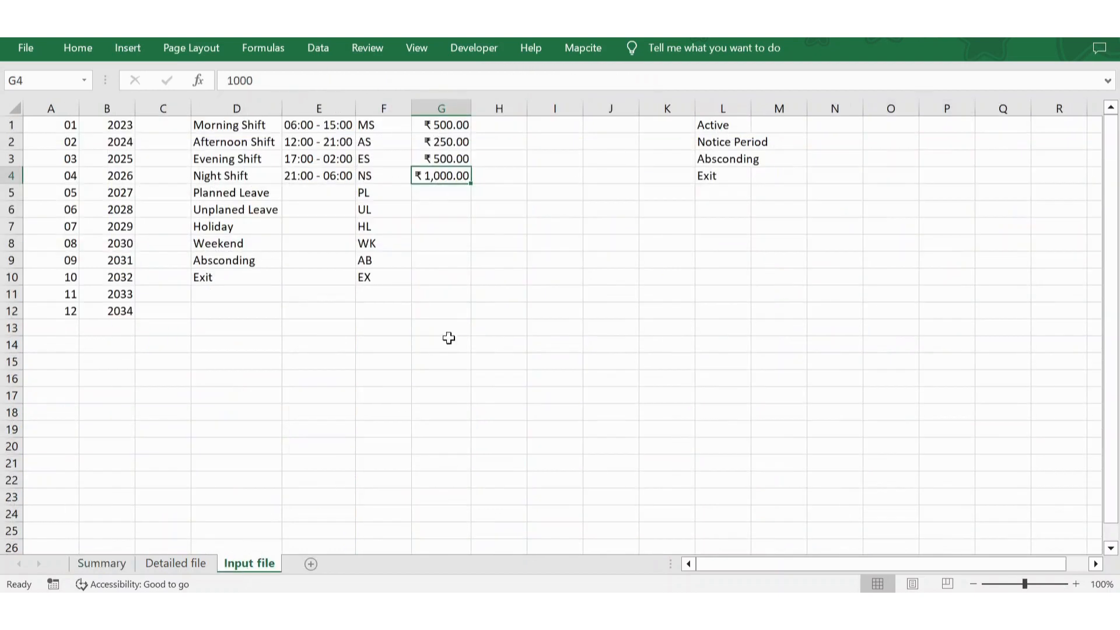
pyautogui.click(450, 124)
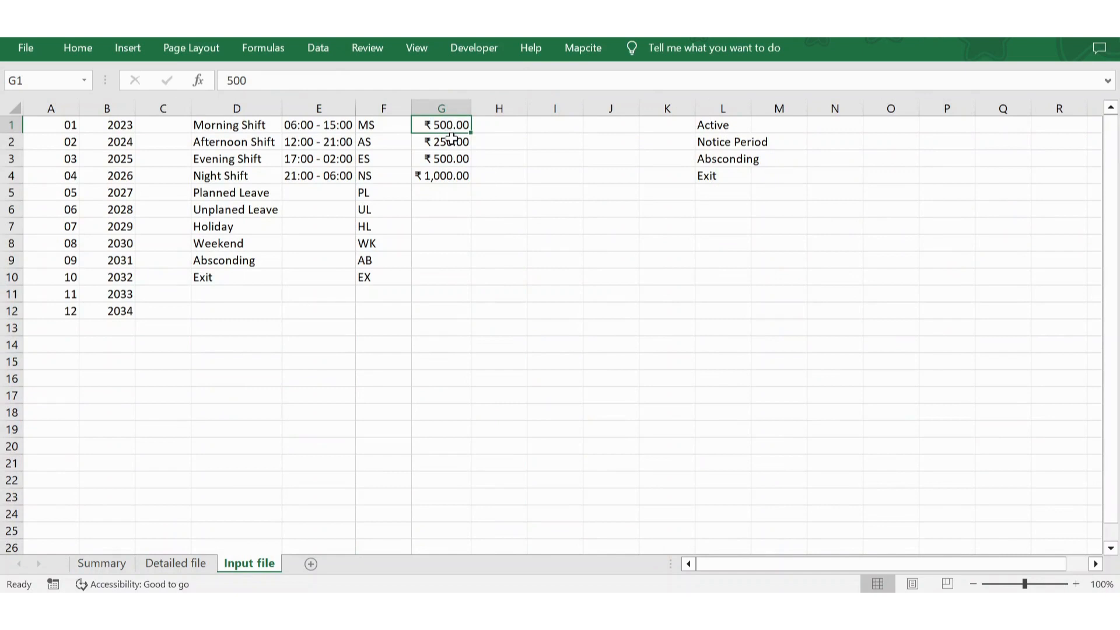
pyautogui.click(449, 142)
pyautogui.click(449, 154)
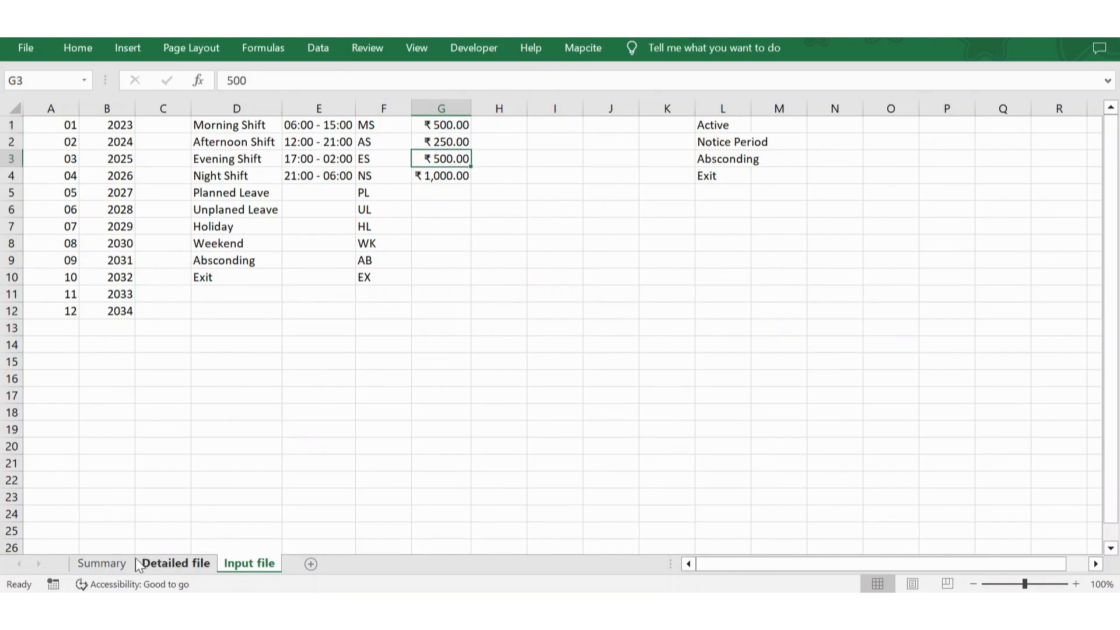
pyautogui.click(102, 563)
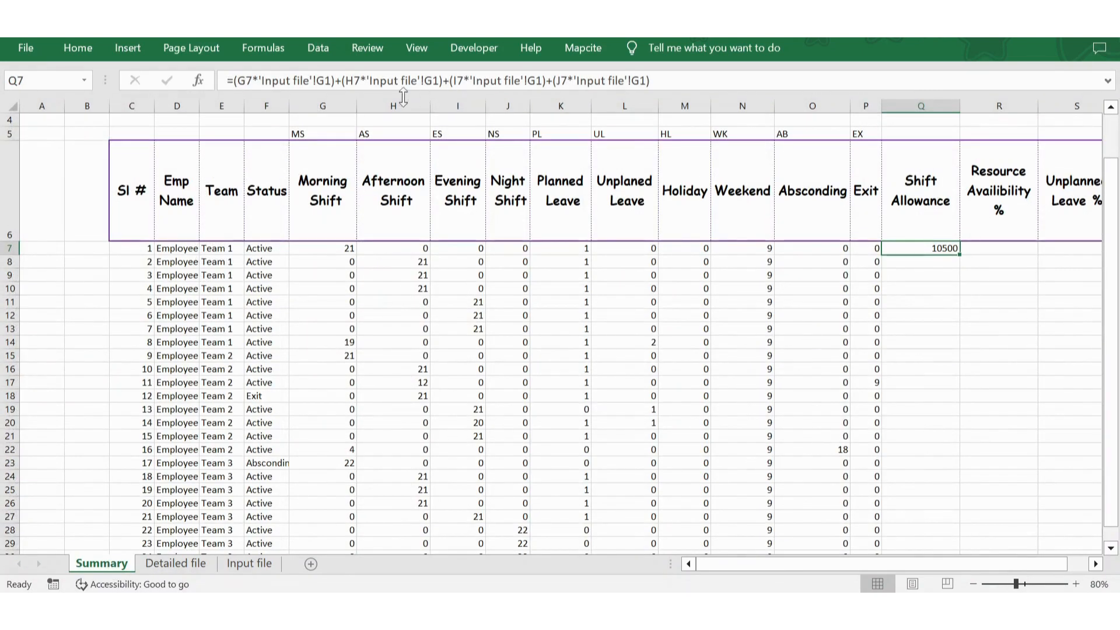
# Point the second, third and fourth rate references in Q7's Shift Allowance formula to 'Input file'!G2, G3 and G4
pyautogui.click(436, 80)
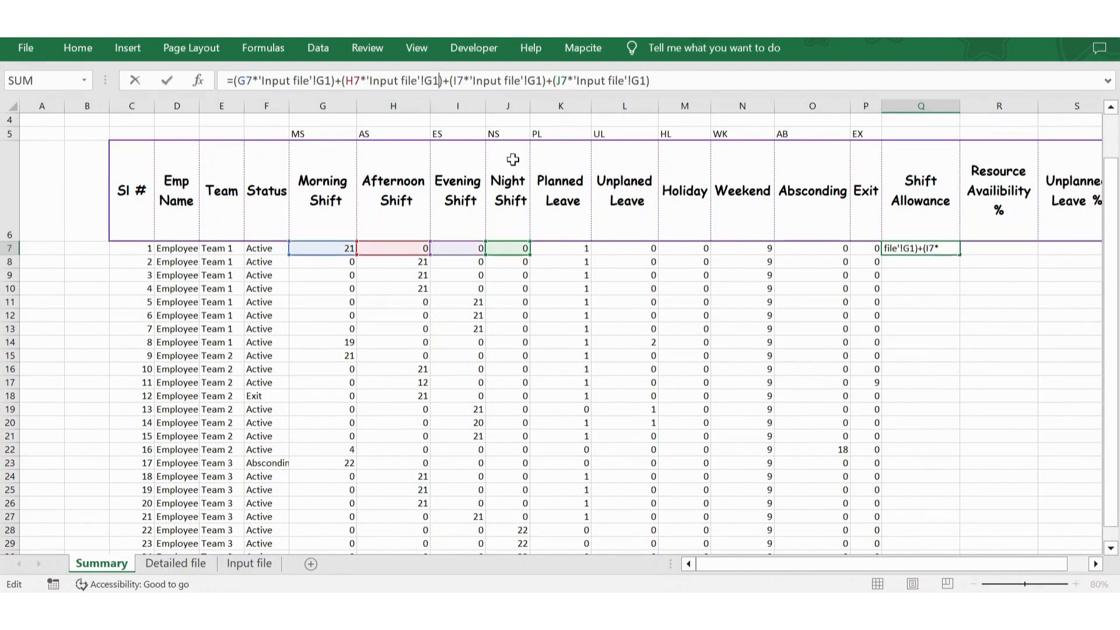
pyautogui.press('BackSpace')
pyautogui.write('2')
pyautogui.click(542, 78)
pyautogui.press('BackSpace')
pyautogui.write('3')
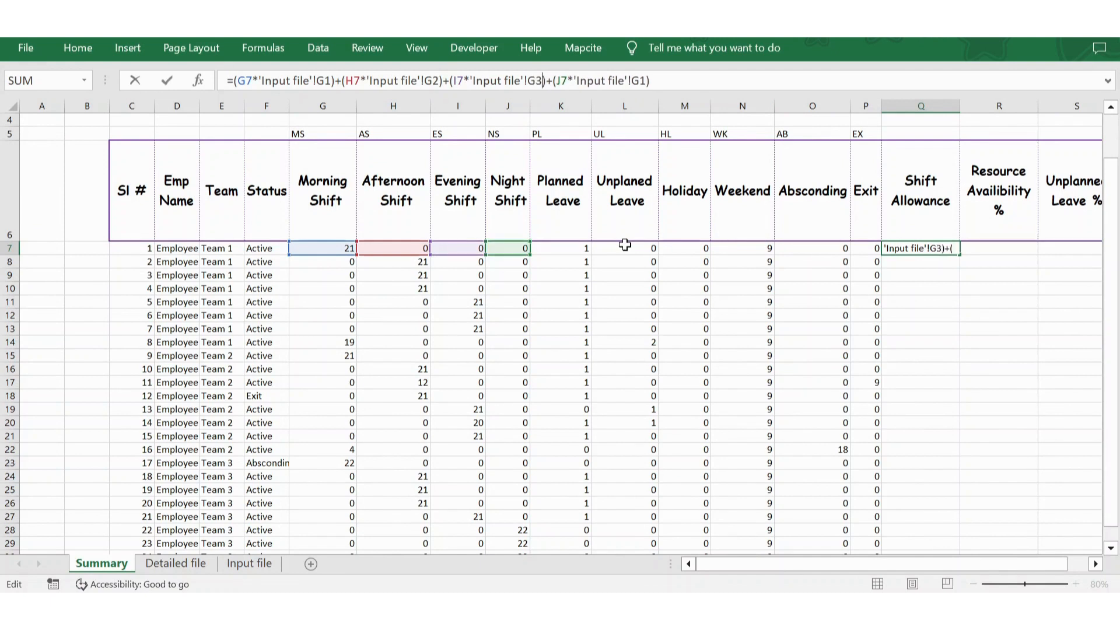
pyautogui.click(646, 81)
pyautogui.press('BackSpace')
pyautogui.write('4')
pyautogui.press('Return')
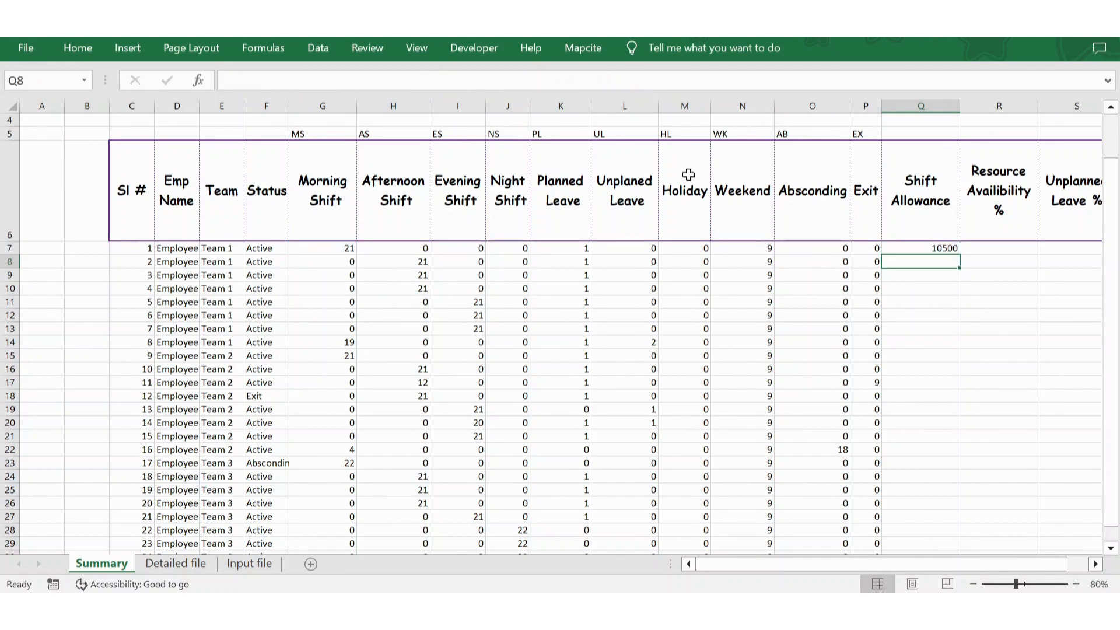
# Copy Q7's Shift Allowance formula down the column through Q30
pyautogui.press('Up')
pyautogui.hotkey('ctrl', 'c')
pyautogui.press('Left')
pyautogui.hotkey('ctrl', 'Down')
pyautogui.press('Right')
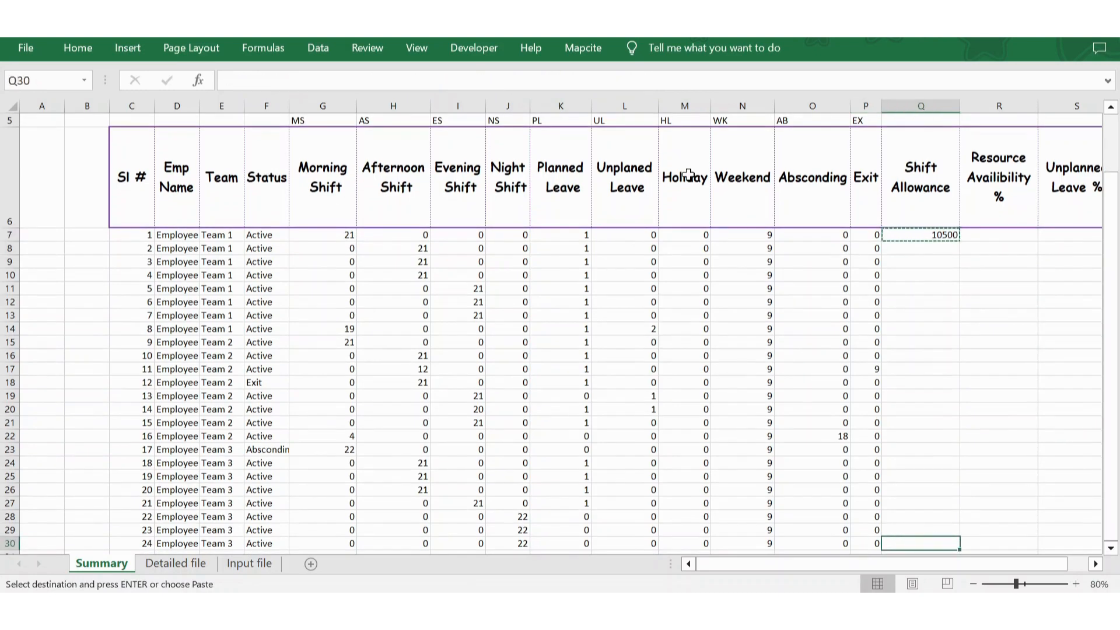
pyautogui.hotkey('ctrl', 'shift', 'Up')
pyautogui.hotkey('ctrl', 'v')
pyautogui.press('Down')
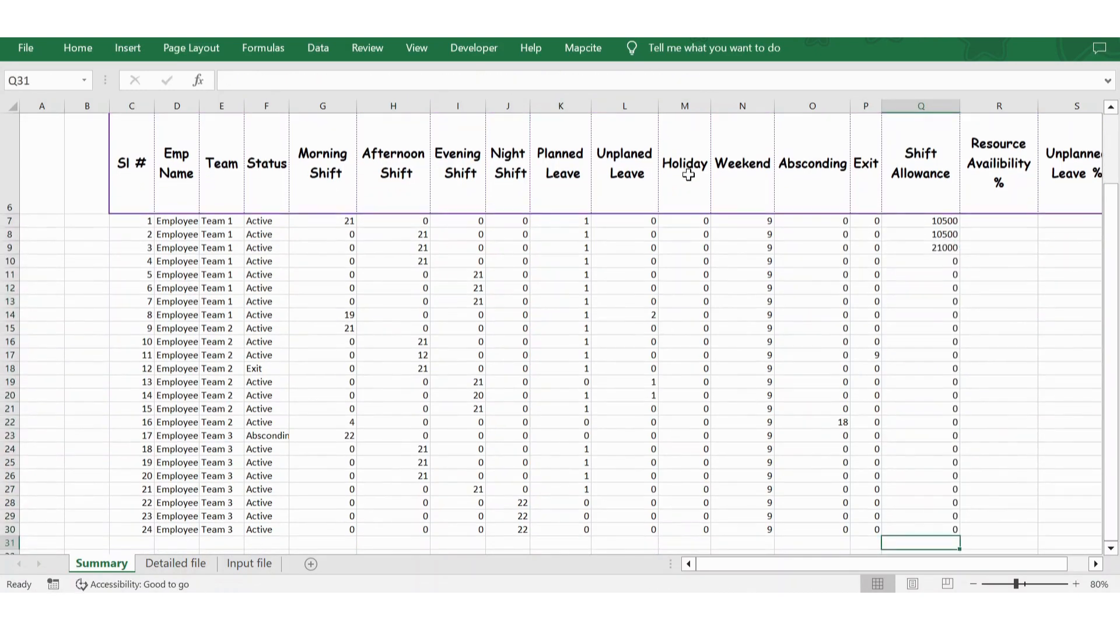
# Examine the Shift Allowance formulas in Q7 through Q11, comparing their Input file rate references row by row
pyautogui.hotkey('ctrl', 'Up')
pyautogui.hotkey('ctrl', 'Up')
pyautogui.hotkey('ctrl', 'Up')
pyautogui.press('Down')
pyautogui.press('Down')
pyautogui.press('Down')
pyautogui.press('Down')
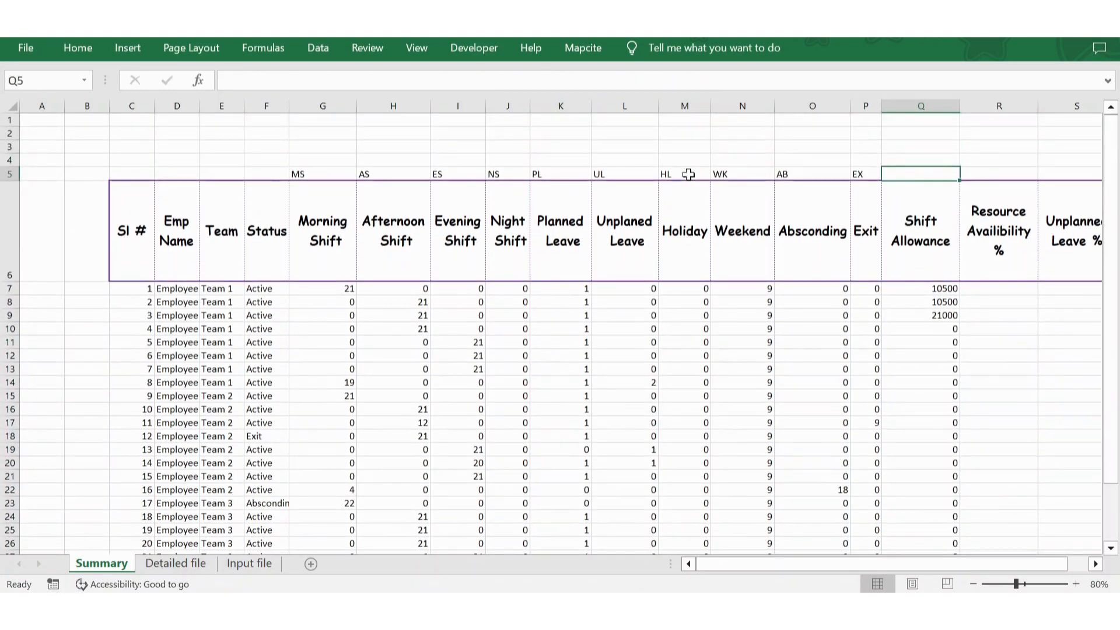
pyautogui.press('Down')
pyautogui.press('Down')
pyautogui.press('Down')
pyautogui.press('Down')
pyautogui.press('Down')
pyautogui.press('Down')
pyautogui.press('Down')
pyautogui.press('Up')
pyautogui.press('Up')
pyautogui.press('Up')
pyautogui.press('Up')
pyautogui.press('Up')
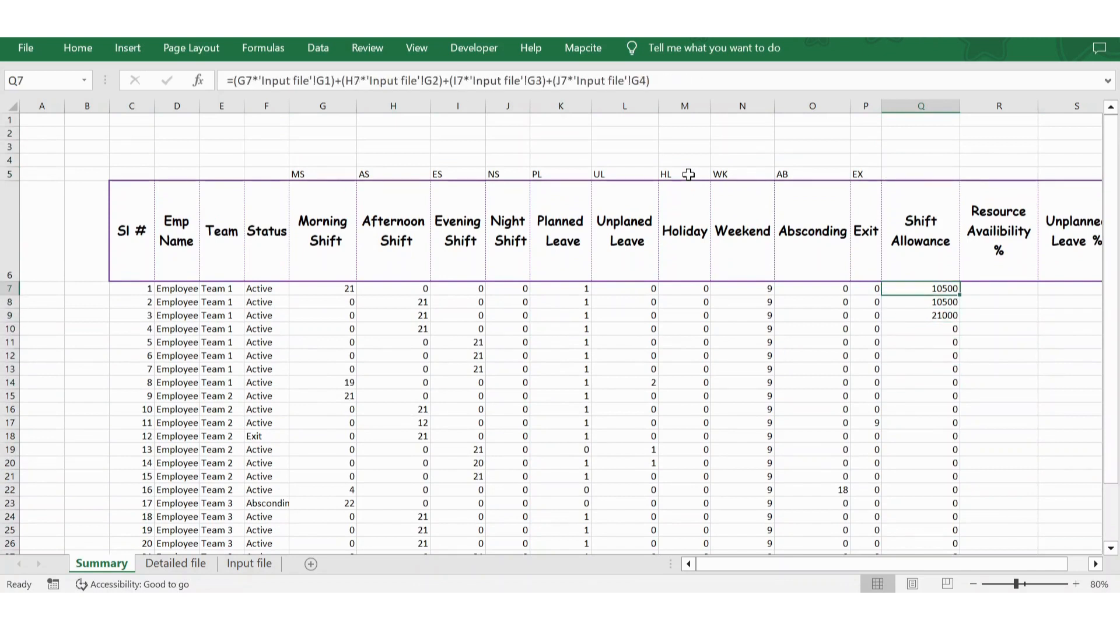
pyautogui.press('F2')
pyautogui.press('Escape')
pyautogui.press('Down')
pyautogui.press('F2')
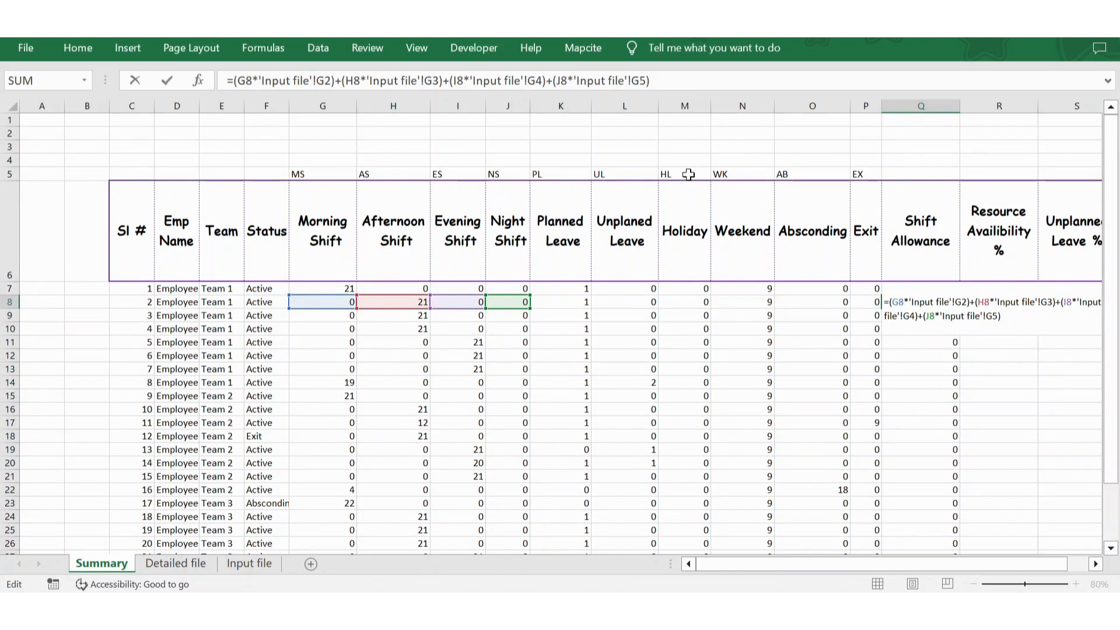
pyautogui.press('Return')
pyautogui.press('F2')
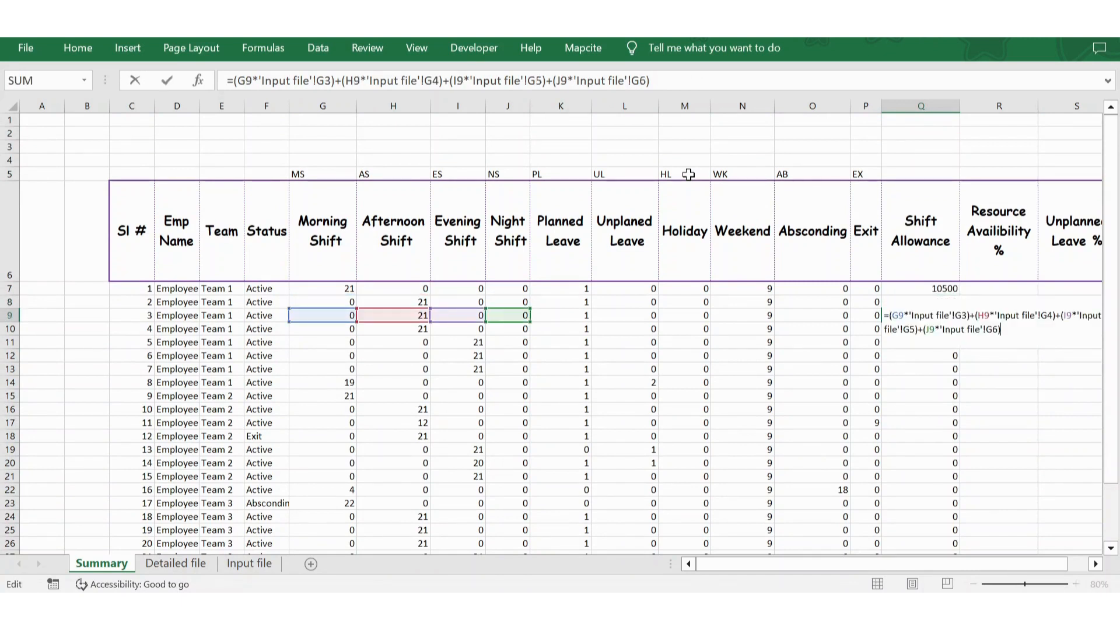
pyautogui.press('Return')
pyautogui.press('F2')
pyautogui.press('Return')
pyautogui.press('F2')
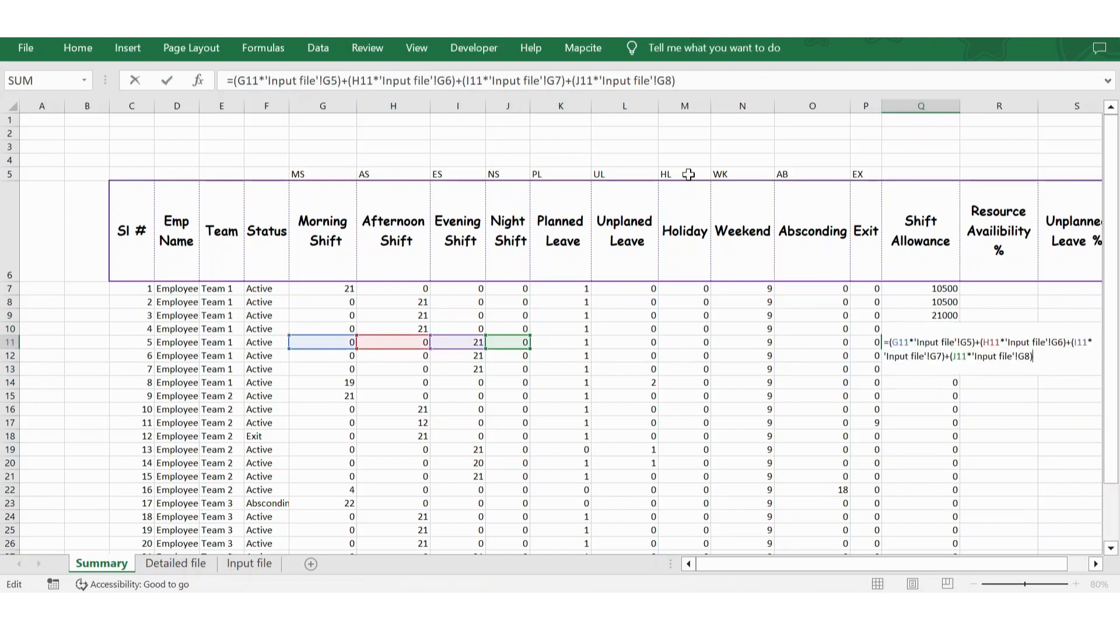
pyautogui.hotkey('ctrl', 'Return')
# Make the four Input file rate references in Q7's formula absolute: $G$1, $G$2, $G$3 and $G$4
pyautogui.click(935, 292)
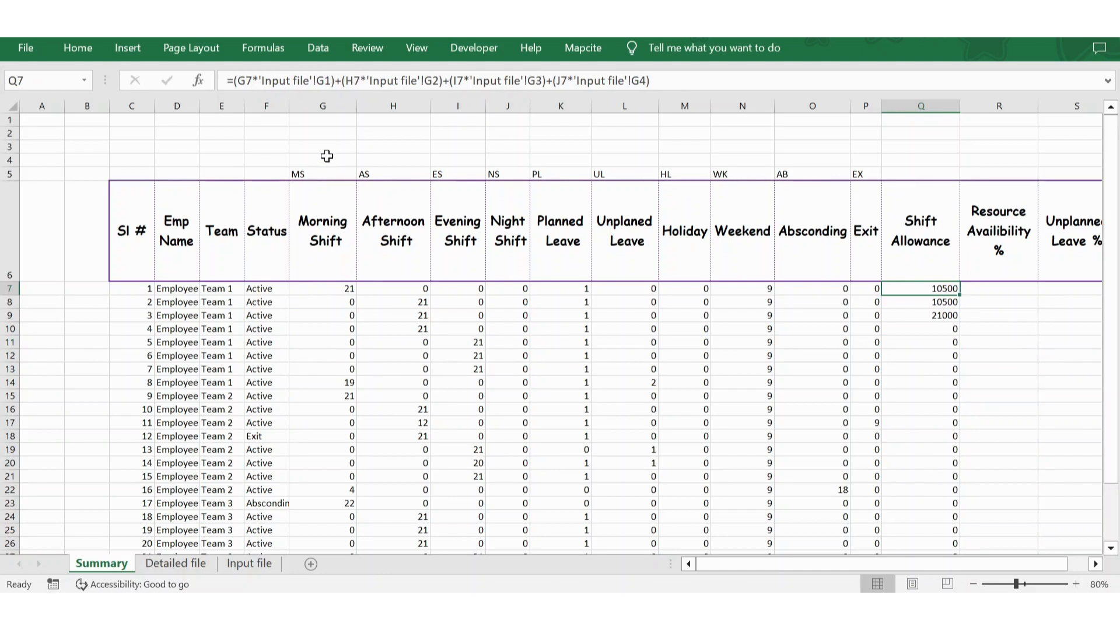
pyautogui.click(321, 82)
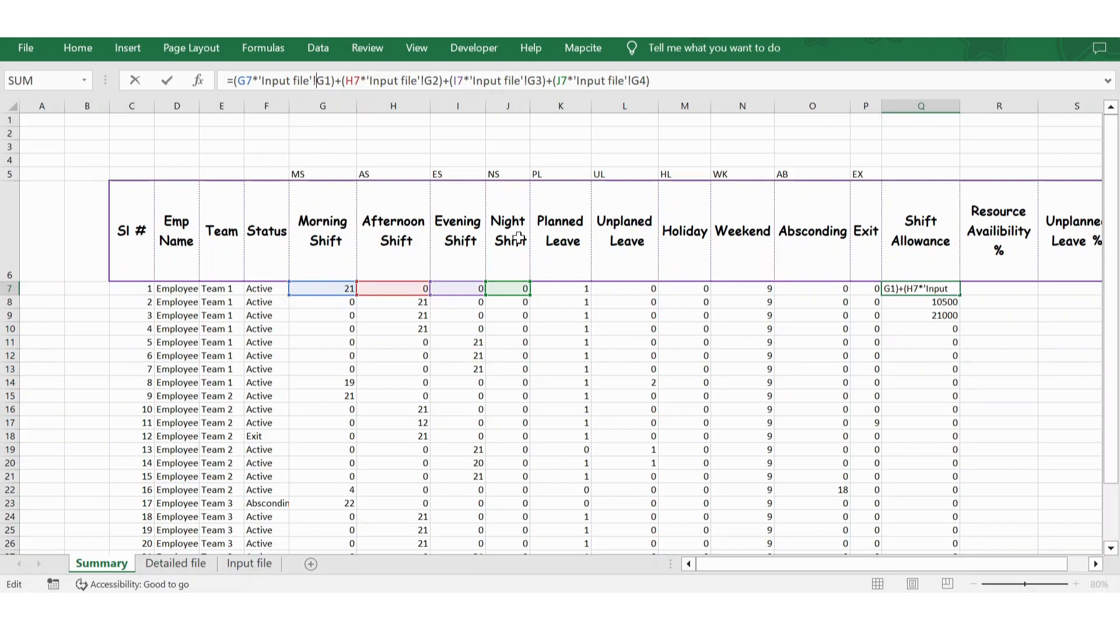
pyautogui.press('F4')
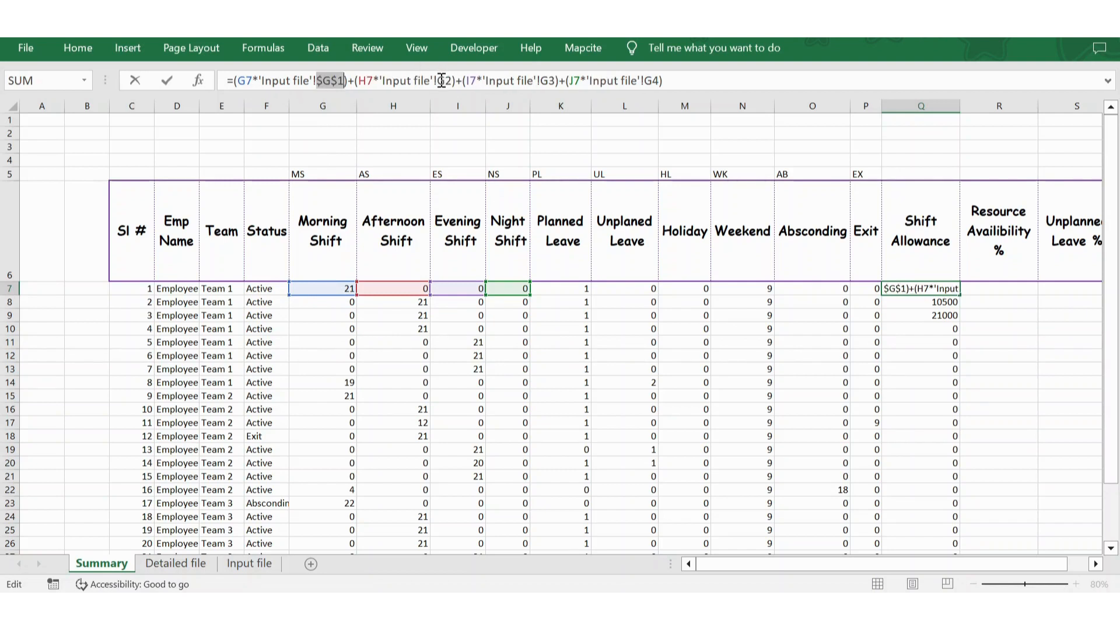
pyautogui.click(443, 80)
pyautogui.press('F4')
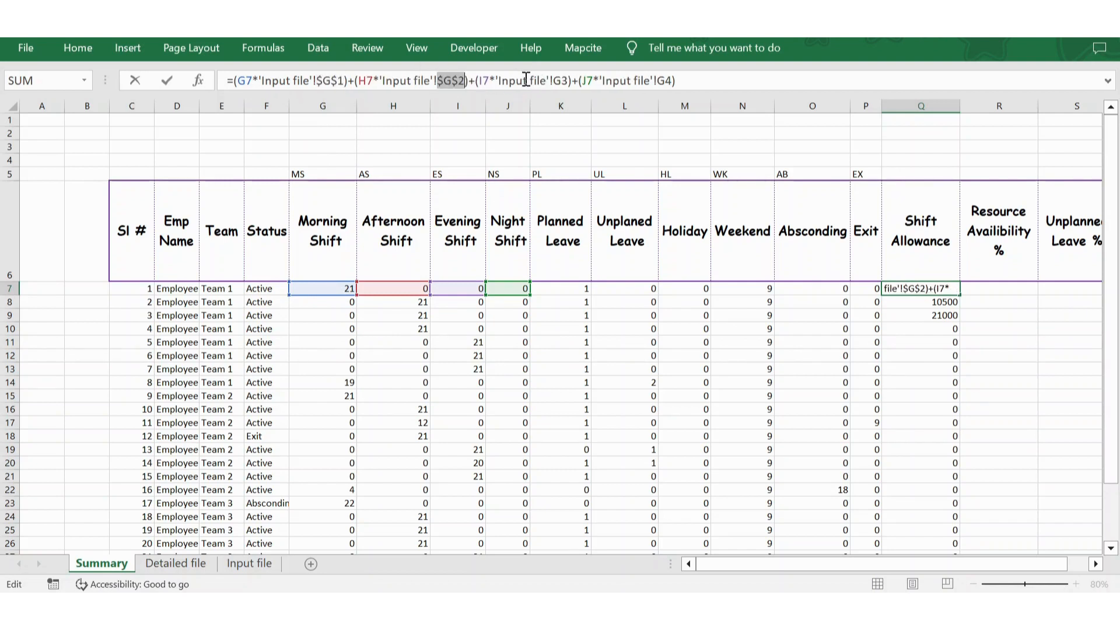
pyautogui.click(555, 80)
pyautogui.press('F4')
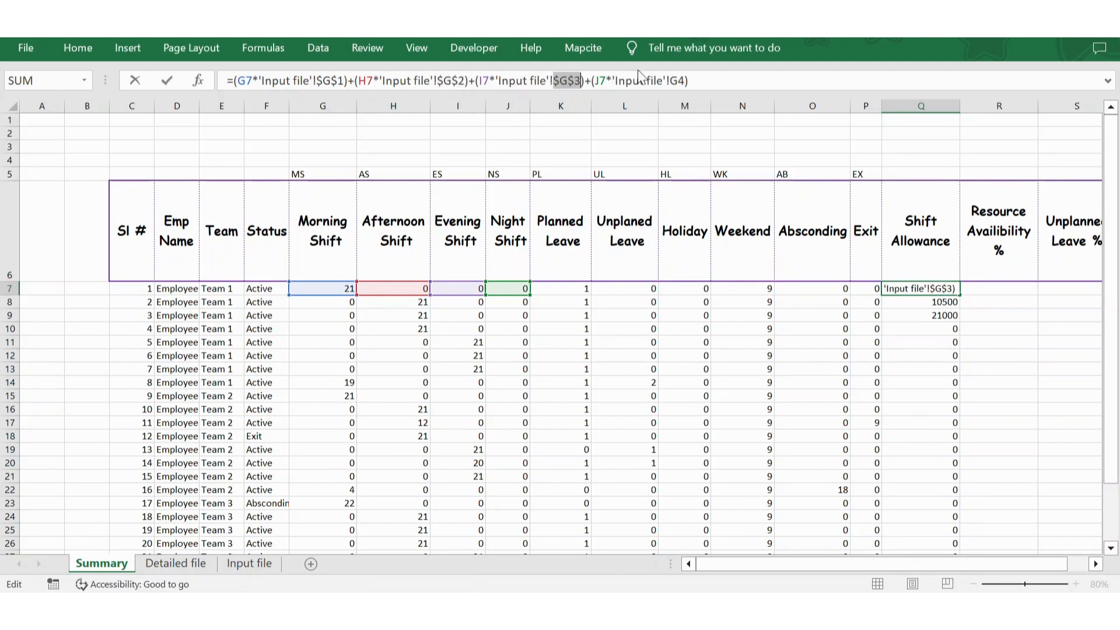
pyautogui.click(669, 80)
pyautogui.press('F4')
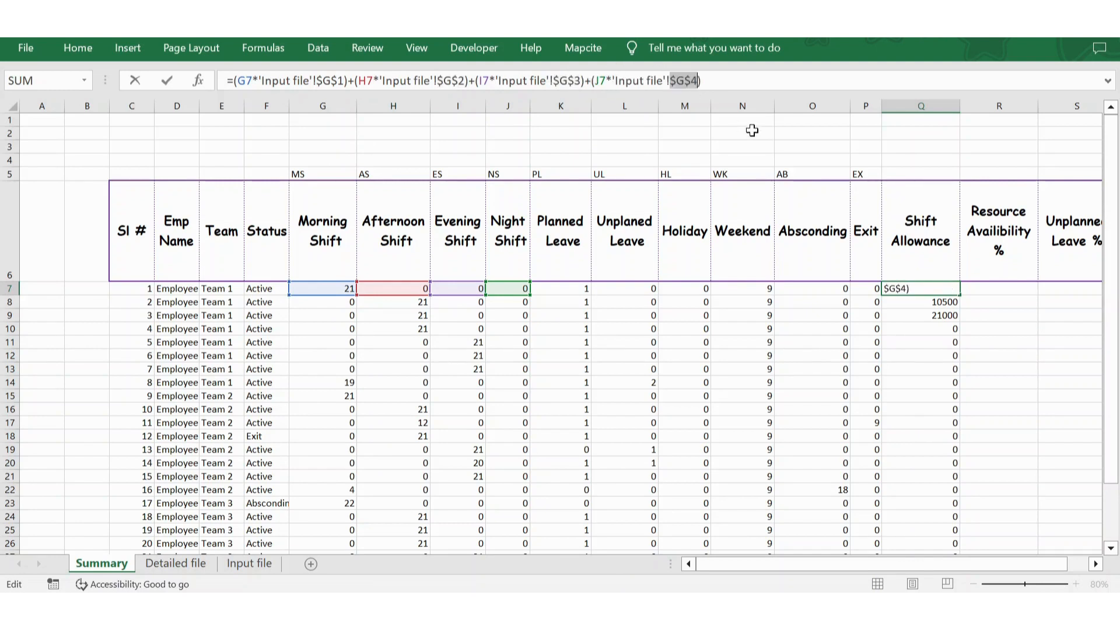
pyautogui.press('Return')
# Replace the Shift Allowance formulas in Q8:Q30 with a copy of Q7's absolute-reference formula
pyautogui.press('Up')
pyautogui.hotkey('ctrl', 'c')
pyautogui.press('Down')
pyautogui.hotkey('ctrl', 'shift', 'Down')
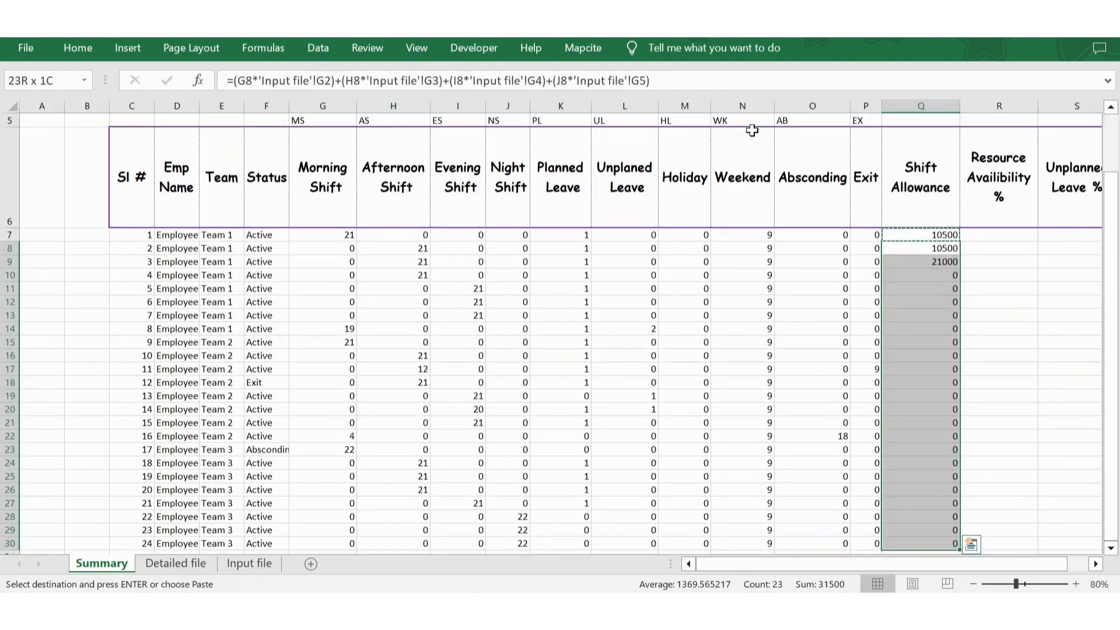
pyautogui.press('Return')
pyautogui.hotkey('ctrl', 'Down')
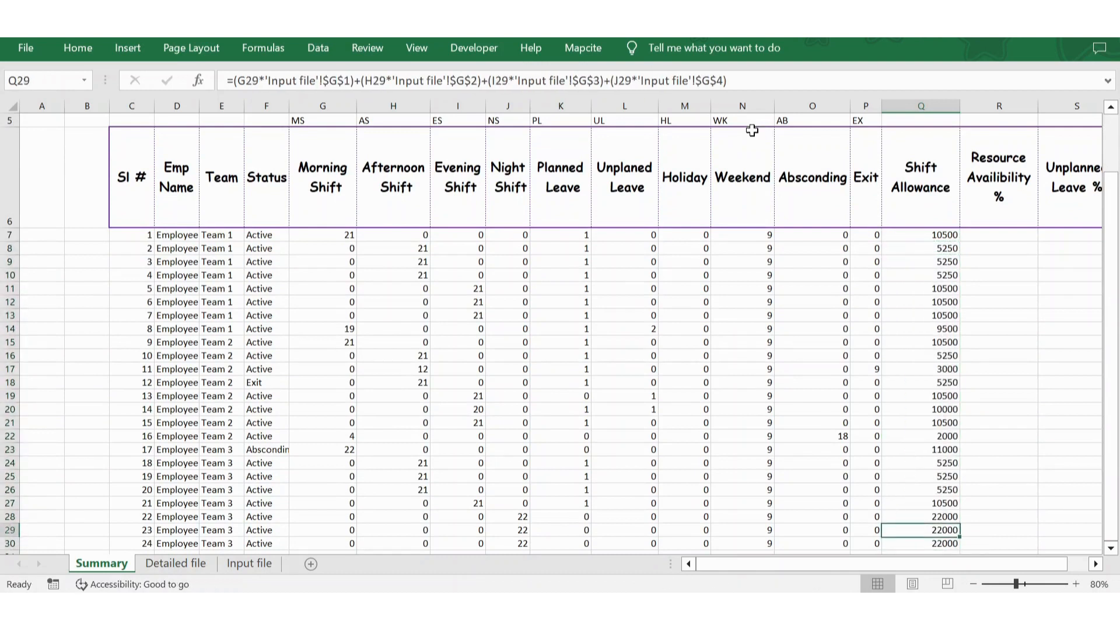
pyautogui.hotkey('ctrl', 'Up')
pyautogui.press('Down')
pyautogui.press('Up')
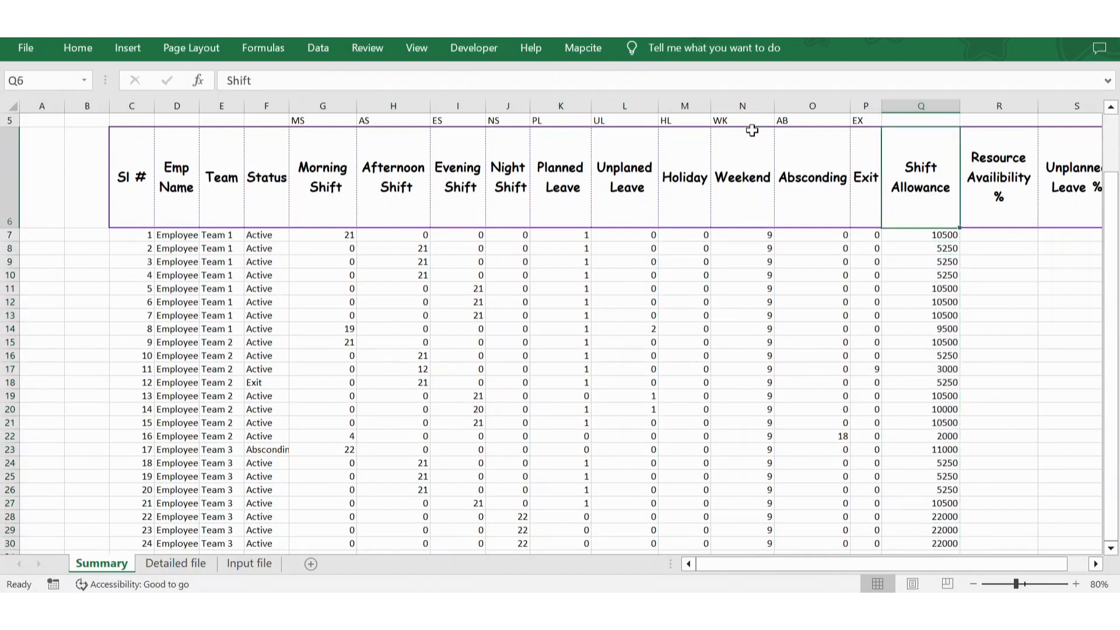
# Start R7's Resource Availability % formula with =SUM(G7:J7)/, totalling the four shift counts as the numerator
pyautogui.press('Right')
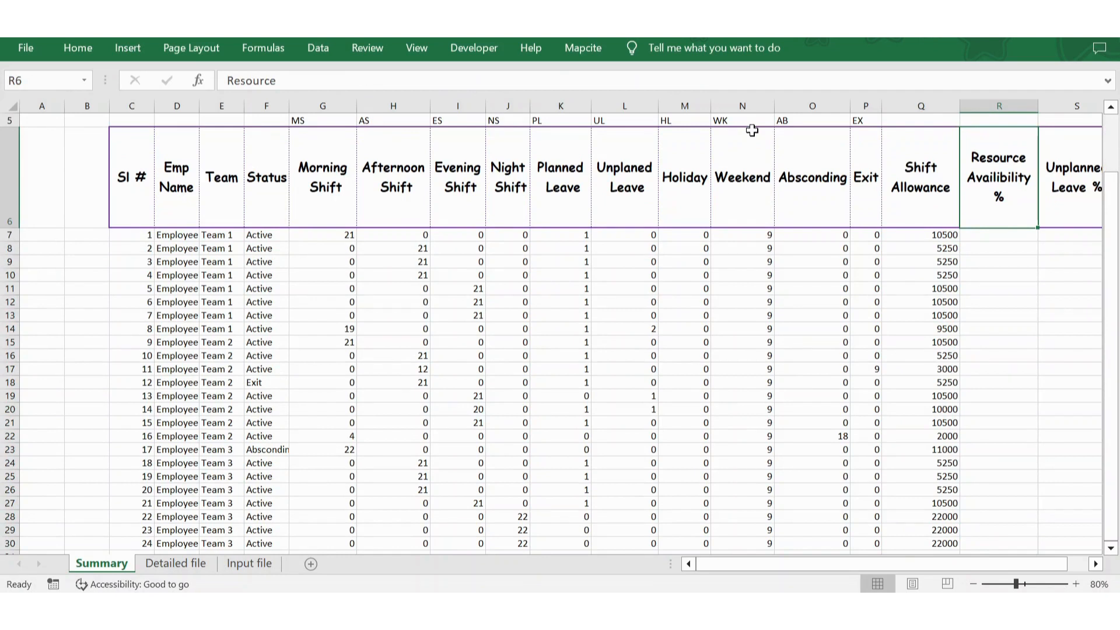
pyautogui.press('Down')
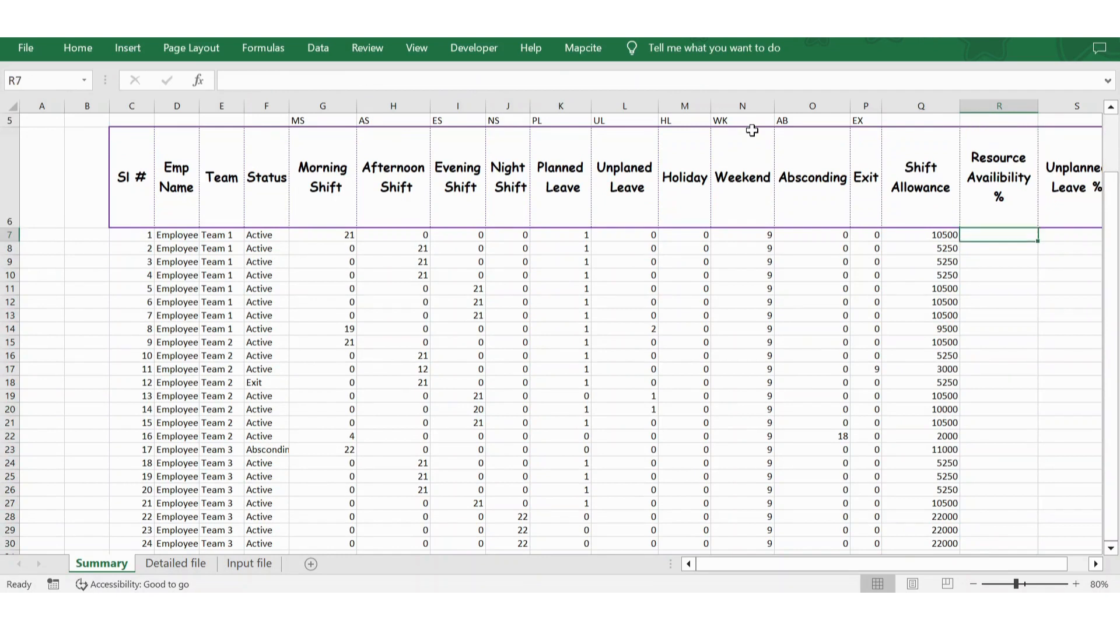
pyautogui.write('=sum')
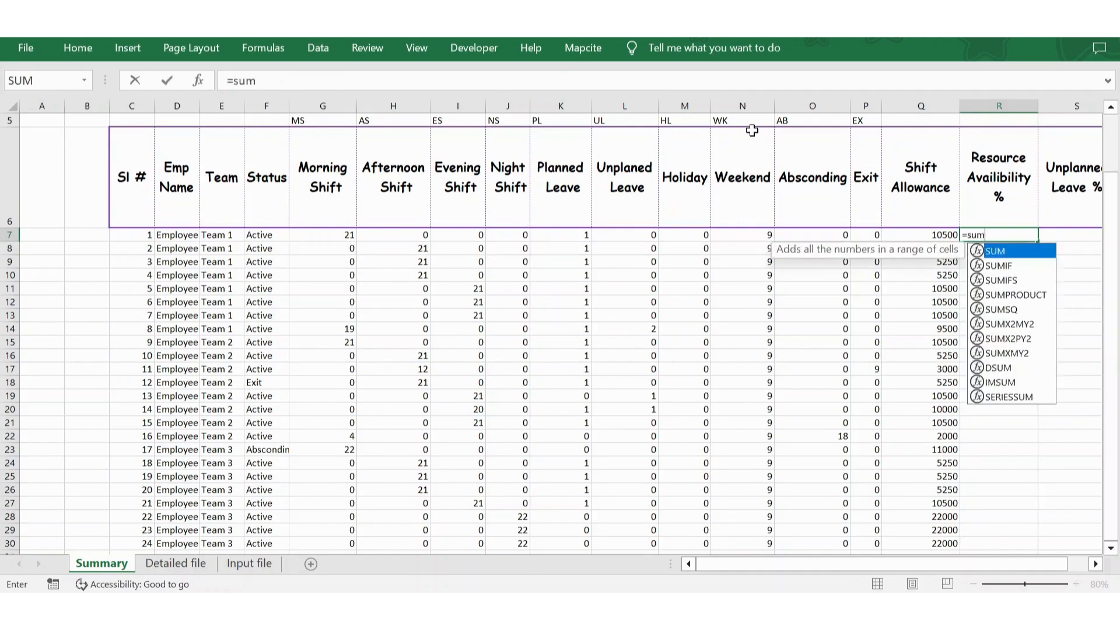
pyautogui.press('Tab')
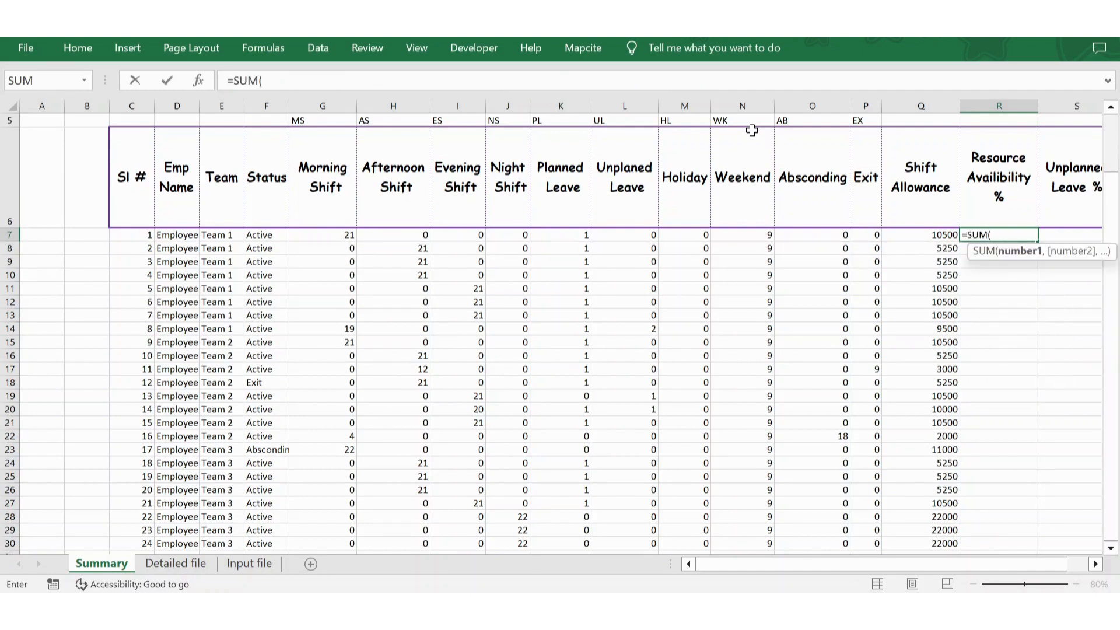
pyautogui.press('Left')
pyautogui.press('Left')
pyautogui.press('Left')
pyautogui.press('Left')
pyautogui.press('Left')
pyautogui.press('Left')
pyautogui.press('Left')
pyautogui.press('Left')
pyautogui.press('Left')
pyautogui.press('Left')
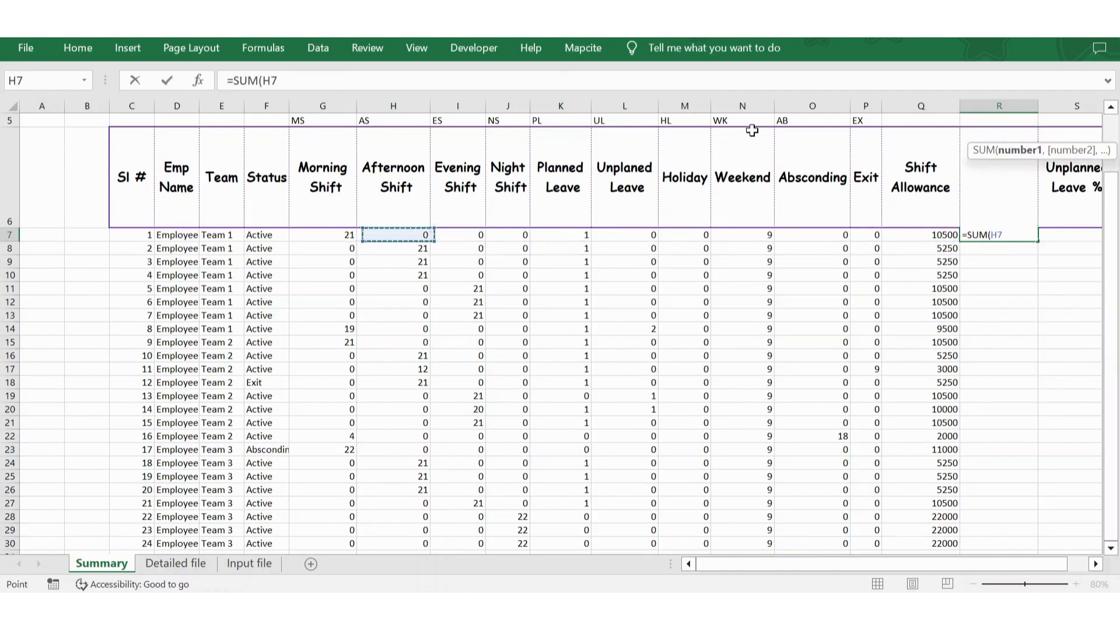
pyautogui.press('Left')
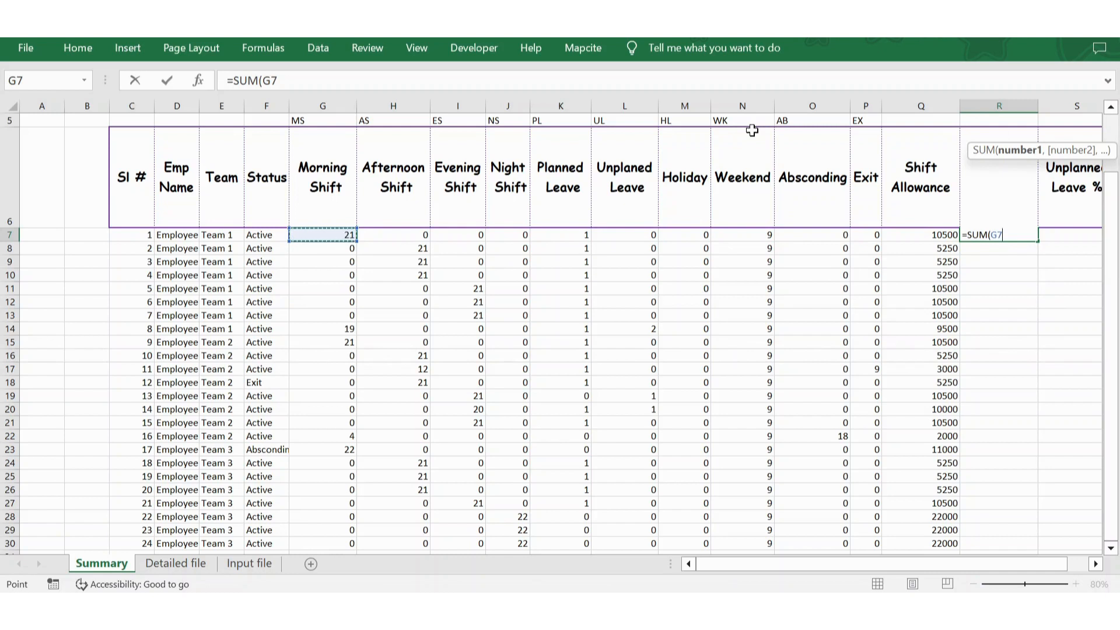
pyautogui.hotkey('shift', 'Right')
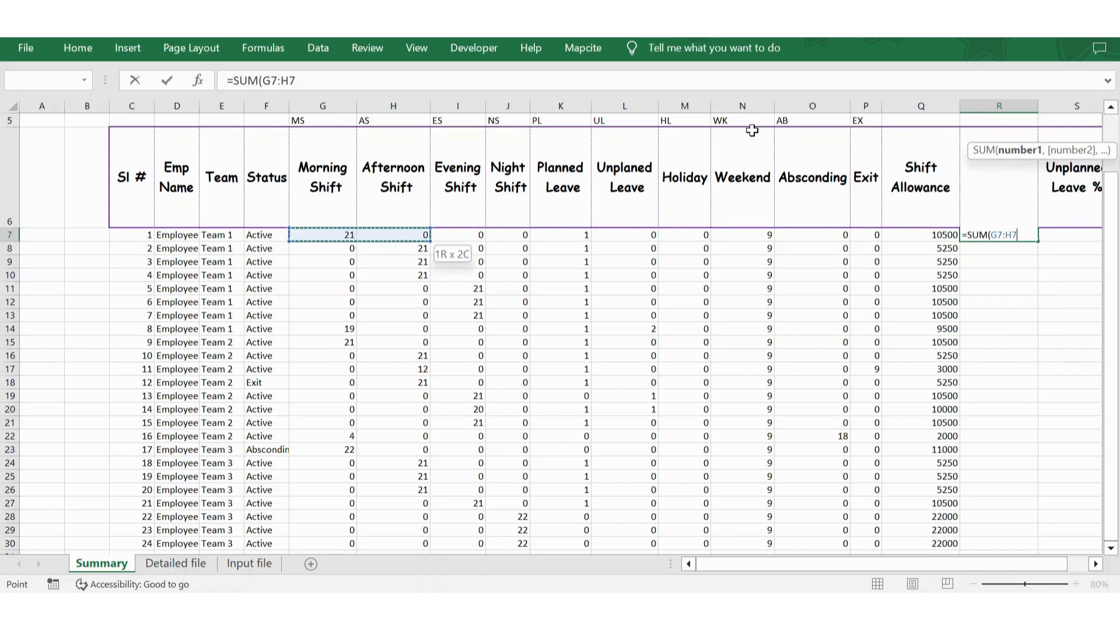
pyautogui.hotkey('shift', 'Right')
pyautogui.hotkey('shift', 'Right')
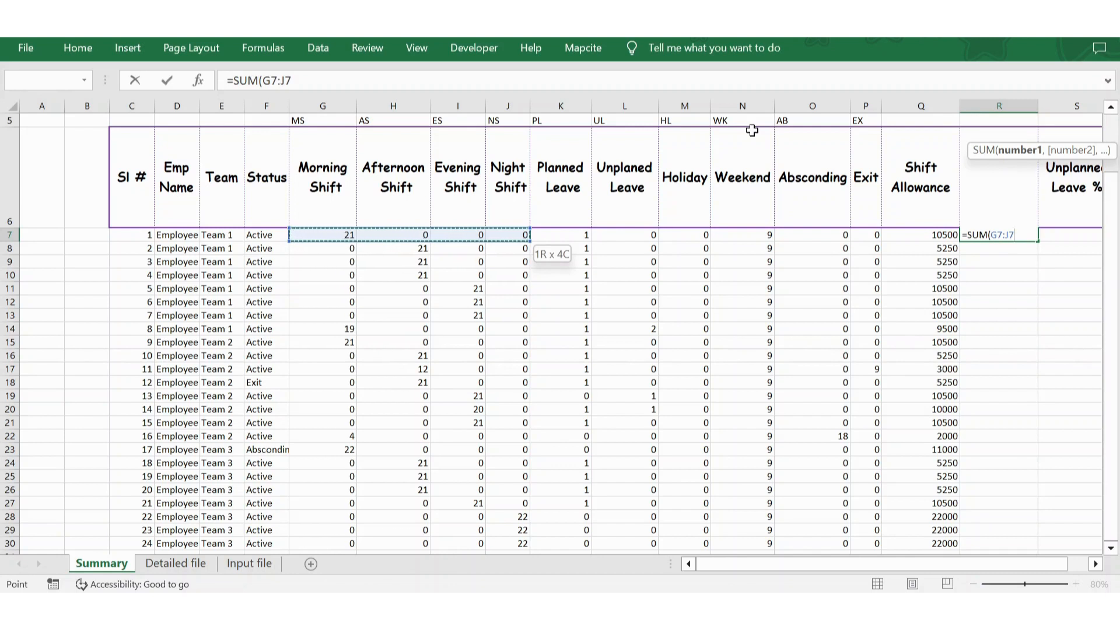
pyautogui.write('/')
pyautogui.write(')')
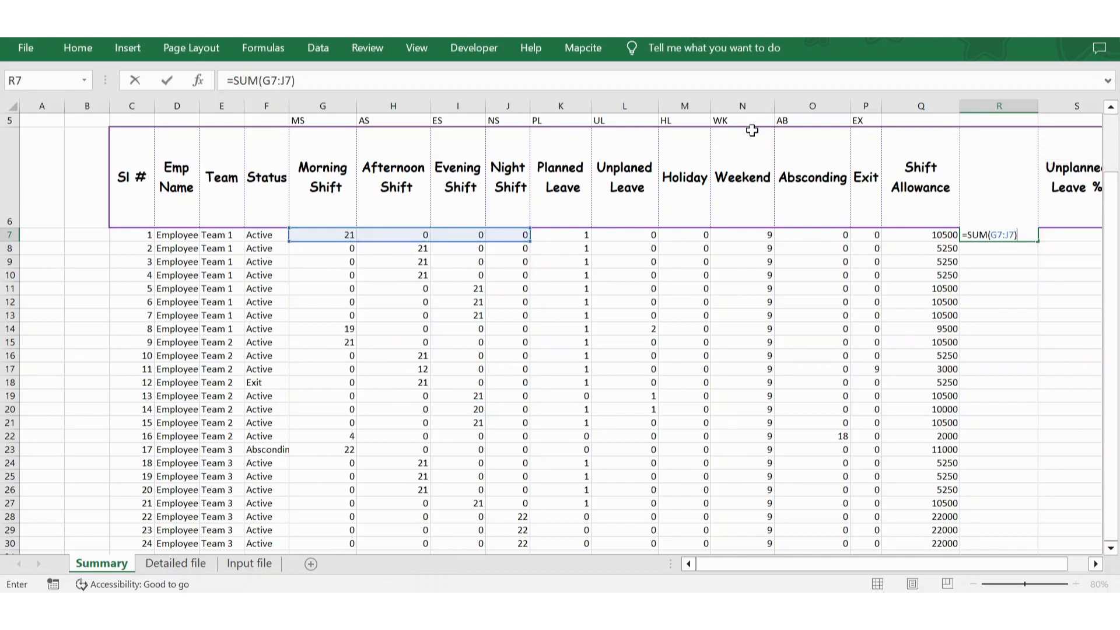
# Complete R7's Resource Availability % formula with SUM(G7:L7) as the denominator, totalling the shift, planned leave and unplanned leave counts
pyautogui.write('sum')
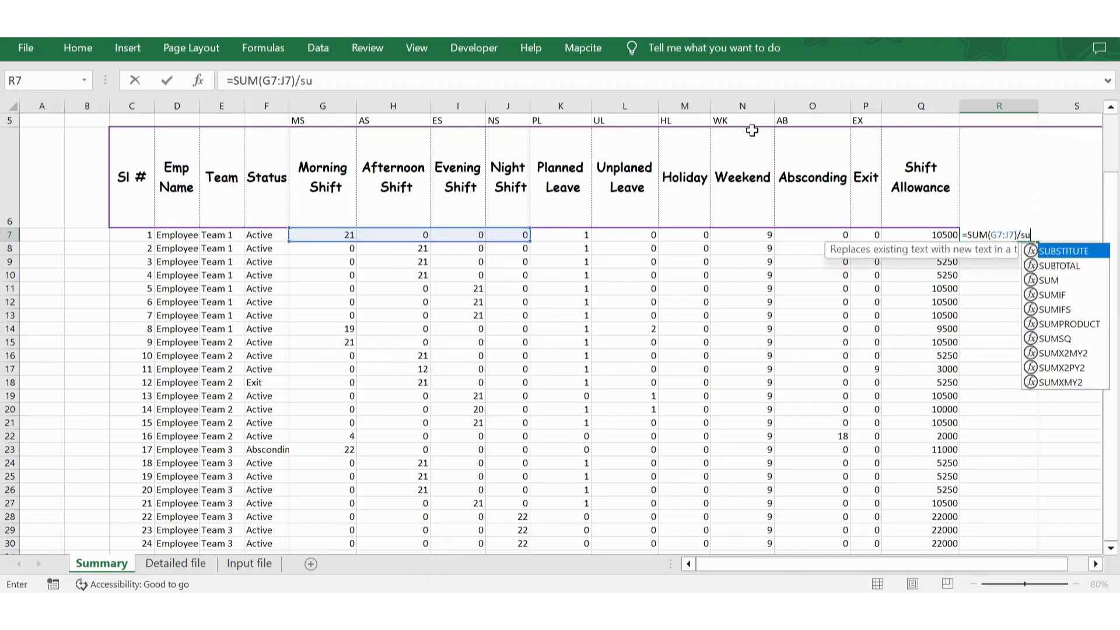
pyautogui.press('Tab')
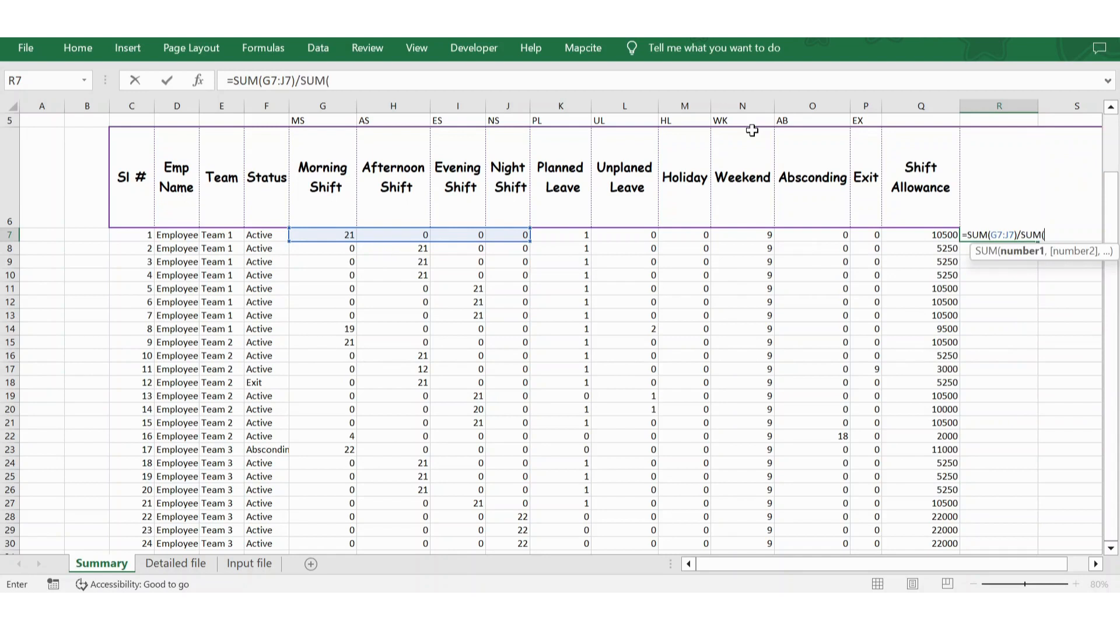
pyautogui.click(320, 235)
pyautogui.hotkey('shift', 'Right')
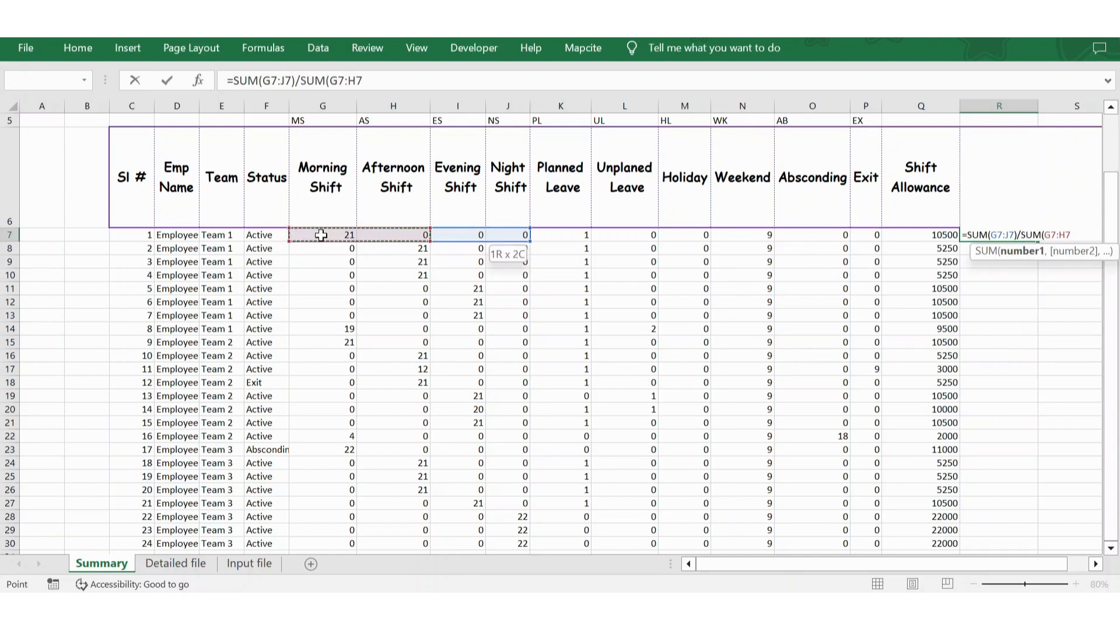
pyautogui.hotkey('shift', 'Right')
pyautogui.hotkey('shift', 'Right')
pyautogui.hotkey('shift', 'Right')
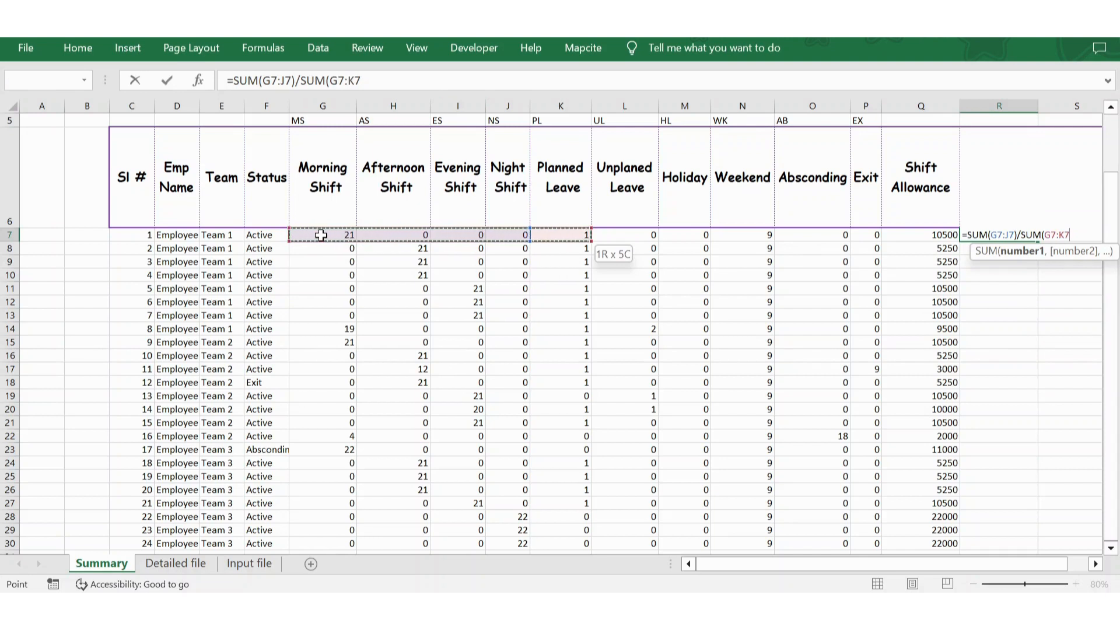
pyautogui.hotkey('shift', 'Right')
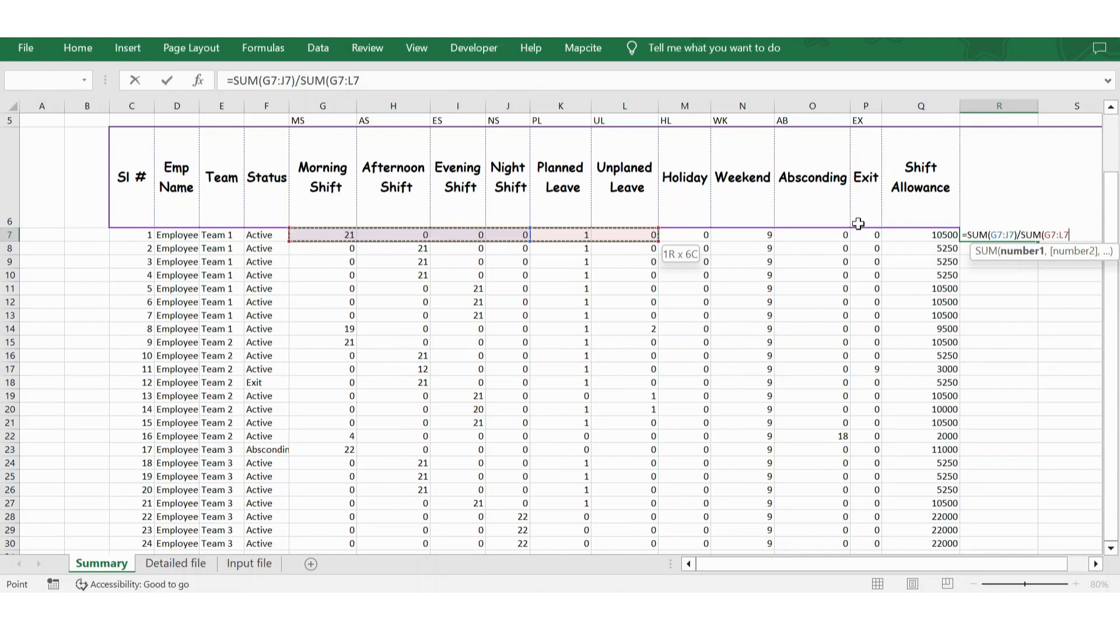
pyautogui.write(')')
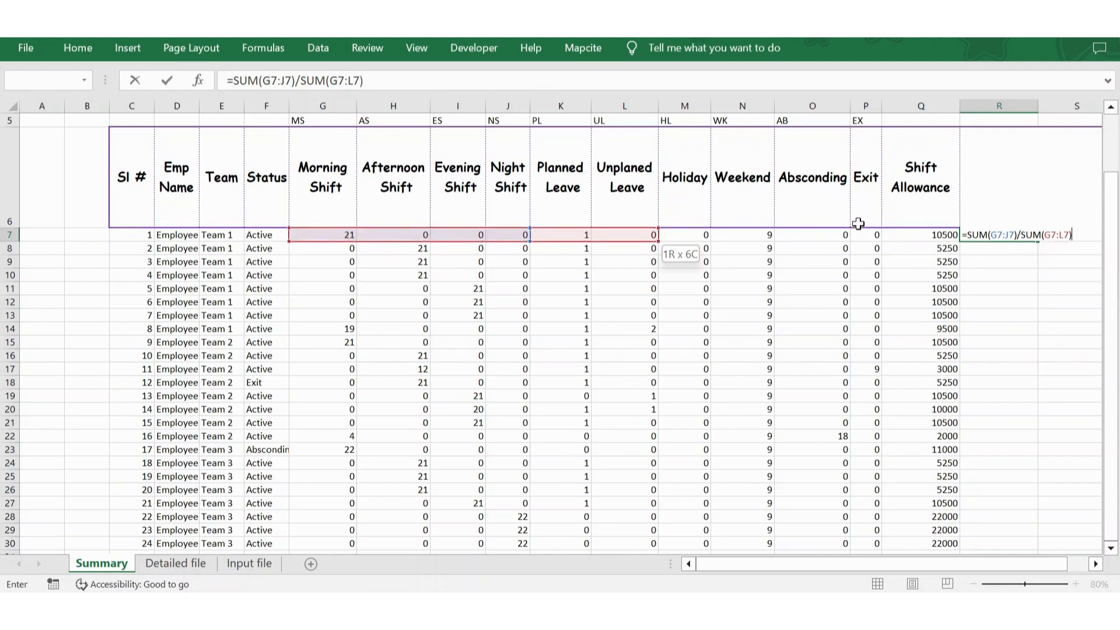
pyautogui.hotkey('ctrl', 'Return')
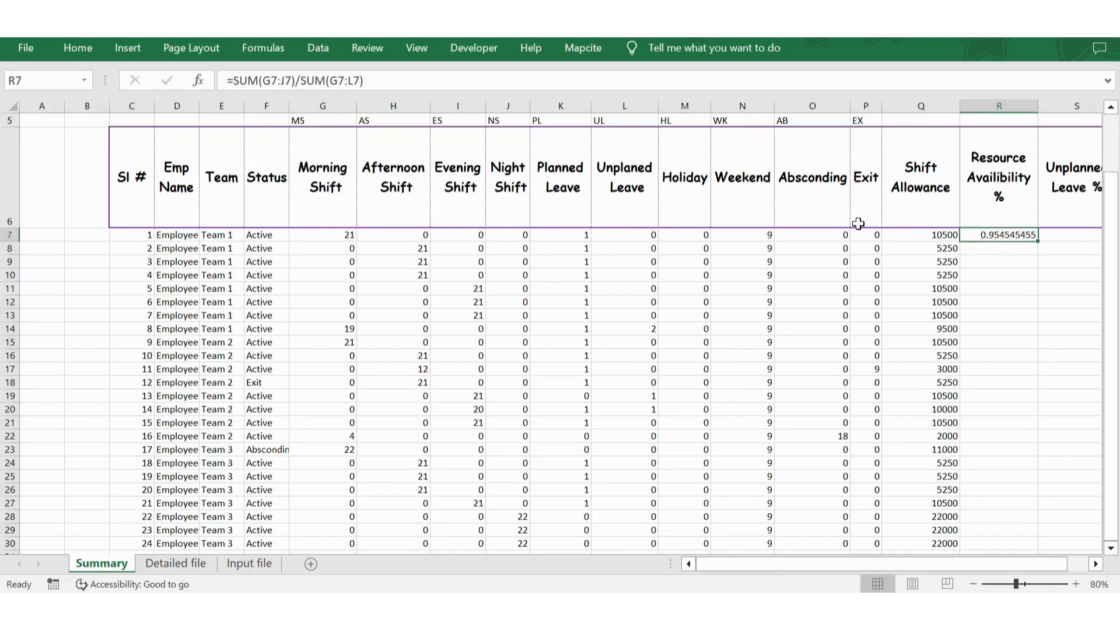
# Format the Resource Availability % result in R7 as a percentage with two decimal places
pyautogui.click(80, 47)
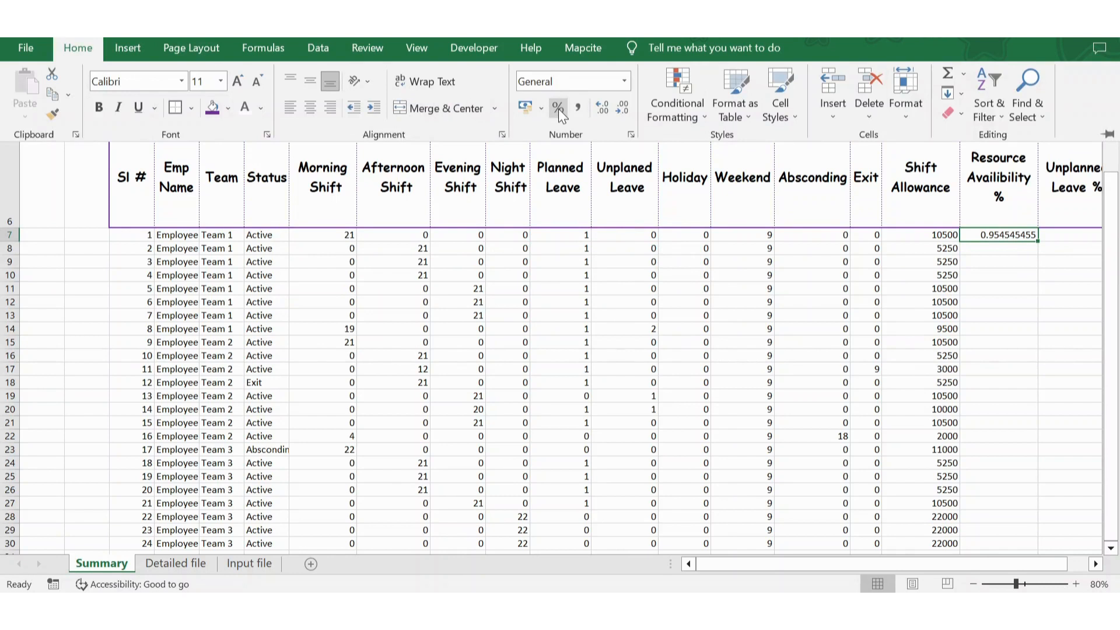
pyautogui.click(558, 109)
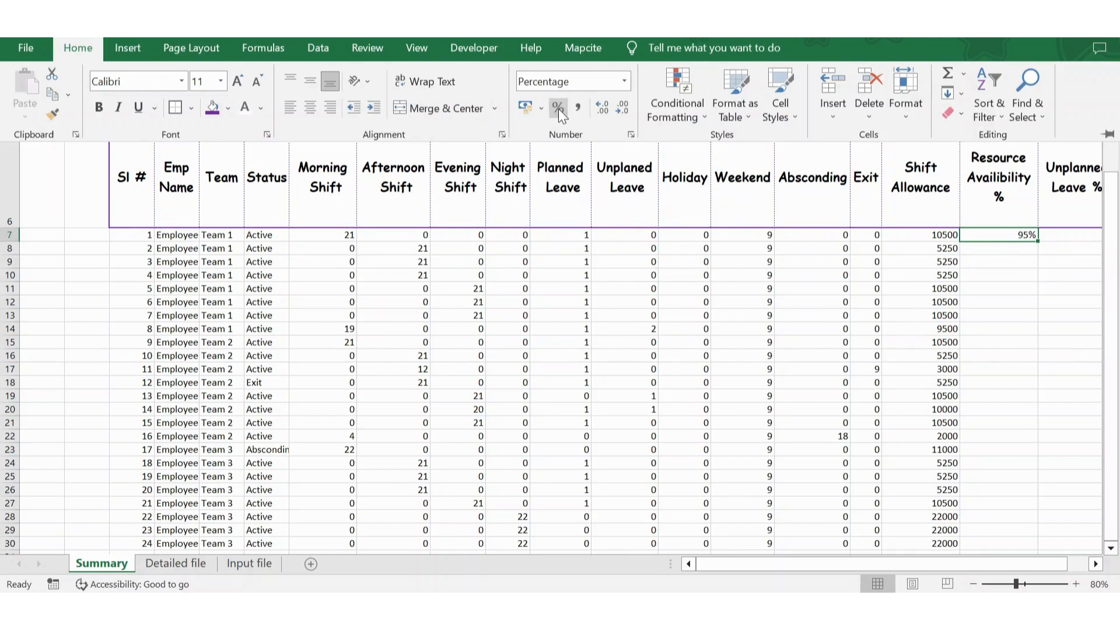
pyautogui.click(603, 113)
pyautogui.click(603, 113)
pyautogui.click(847, 314)
pyautogui.press('Up')
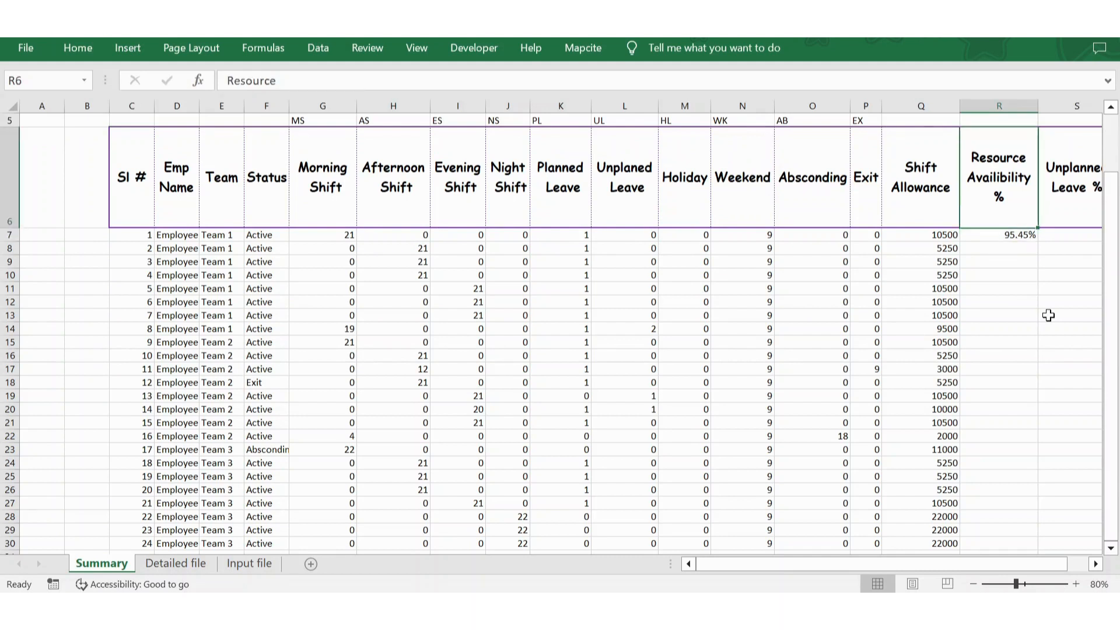
# Fill R7's Resource Availability % formula down the column to R30 for all employees
pyautogui.press('Down')
pyautogui.hotkey('ctrl', 'c')
pyautogui.press('Left')
pyautogui.press('Right')
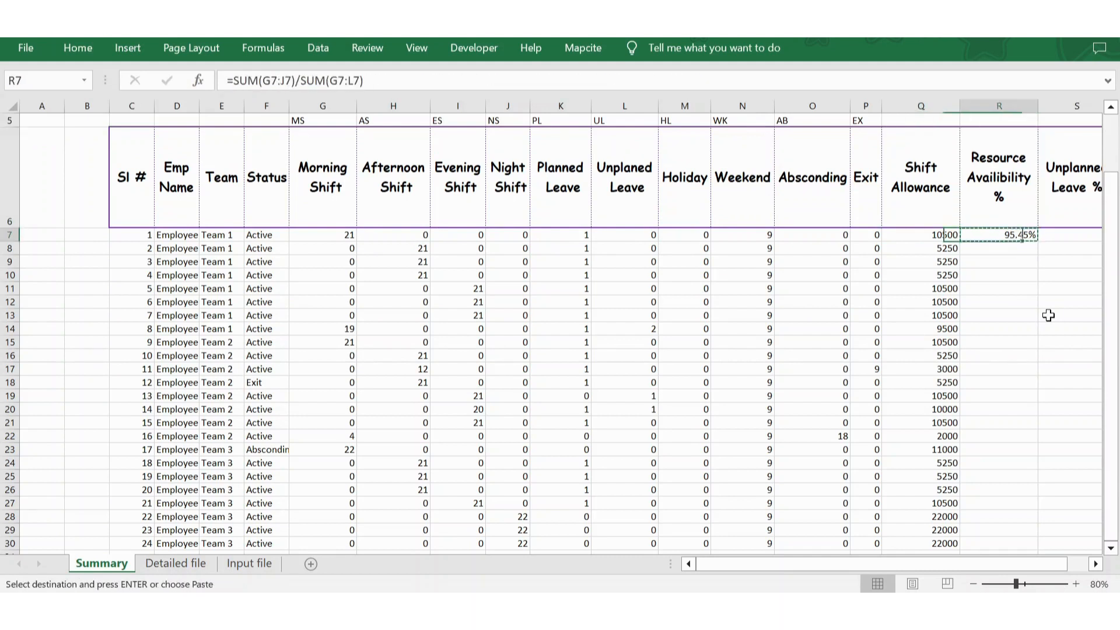
pyautogui.press('Escape')
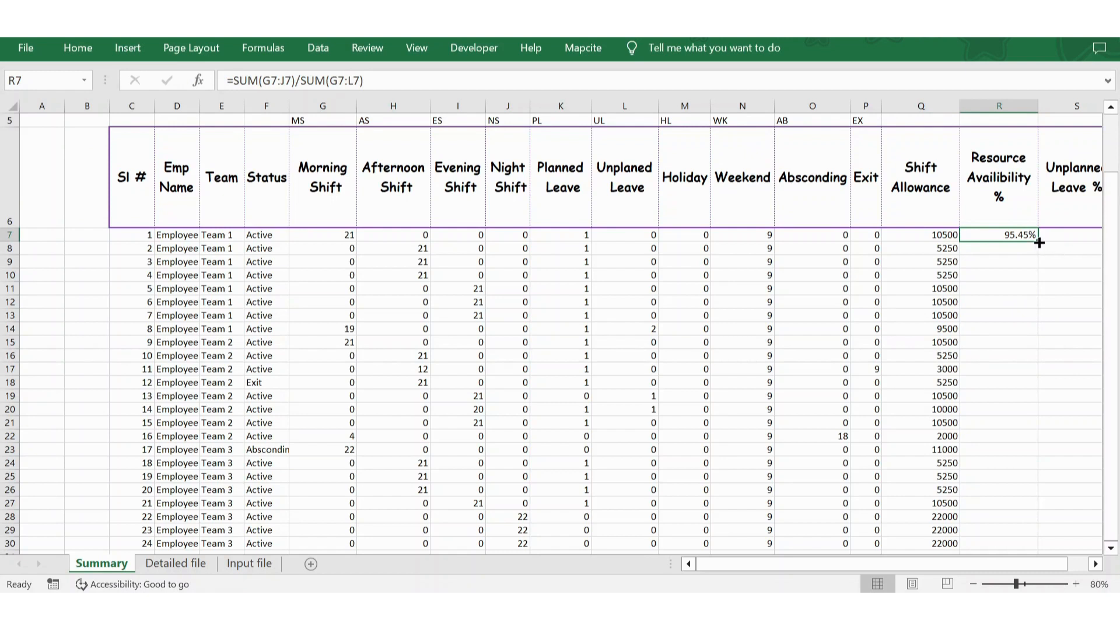
pyautogui.doubleClick(1038, 240)
pyautogui.click(1026, 365)
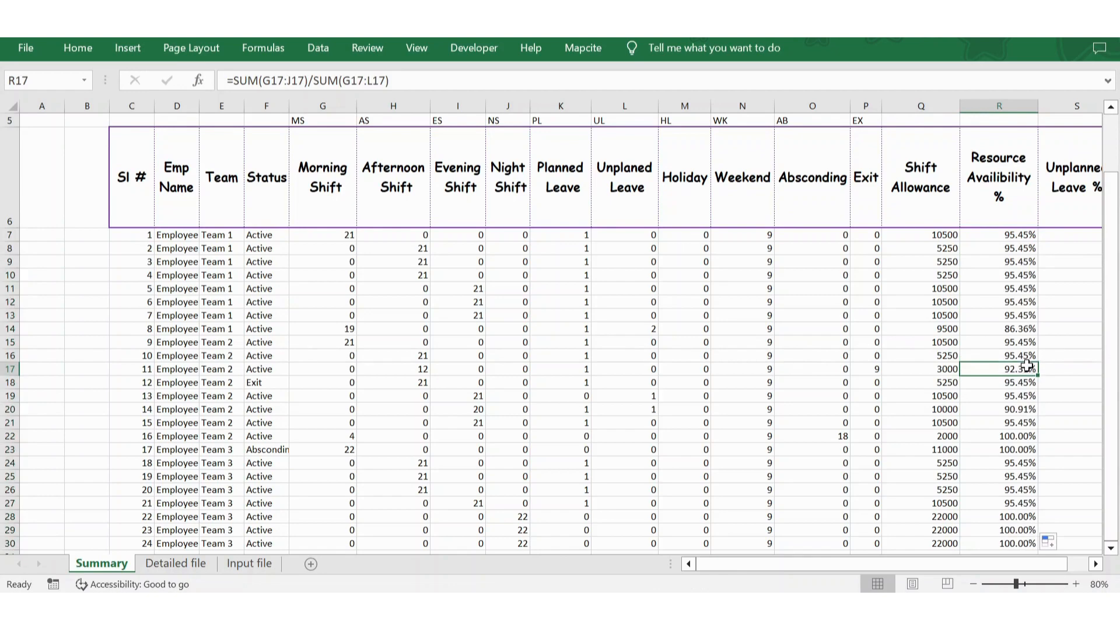
# Enter the Unplanned Leave % formula =L7/(SUM(G7:L7)) in S7, accepting the closing-parenthesis correction
pyautogui.hotkey('ctrl', 'Down')
pyautogui.hotkey('ctrl', 'Up')
pyautogui.press('Right')
pyautogui.press('Down')
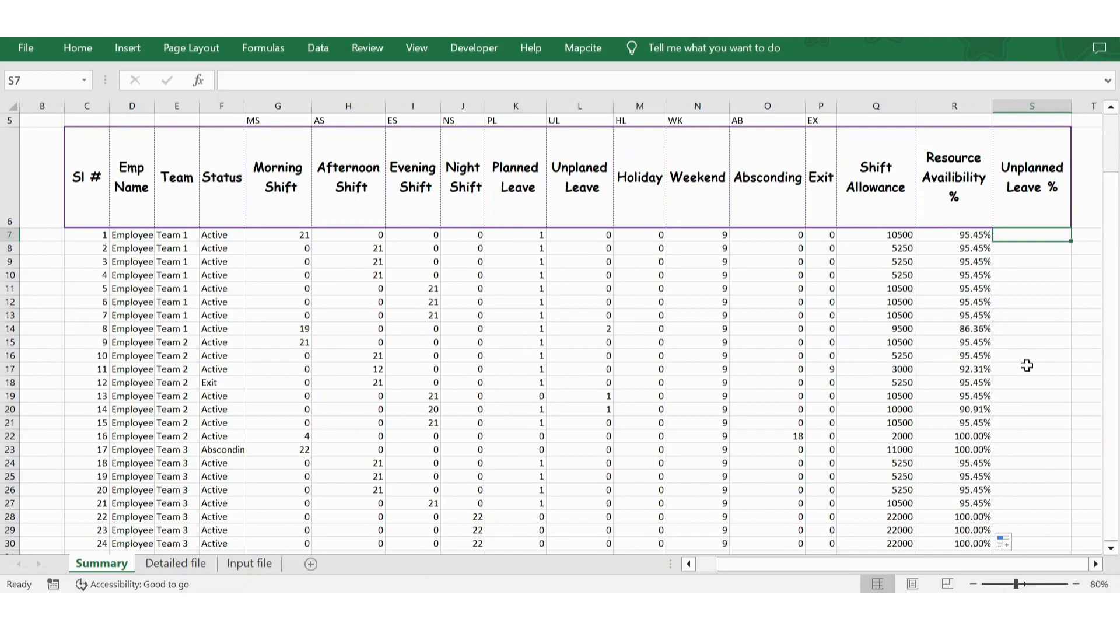
pyautogui.write('=')
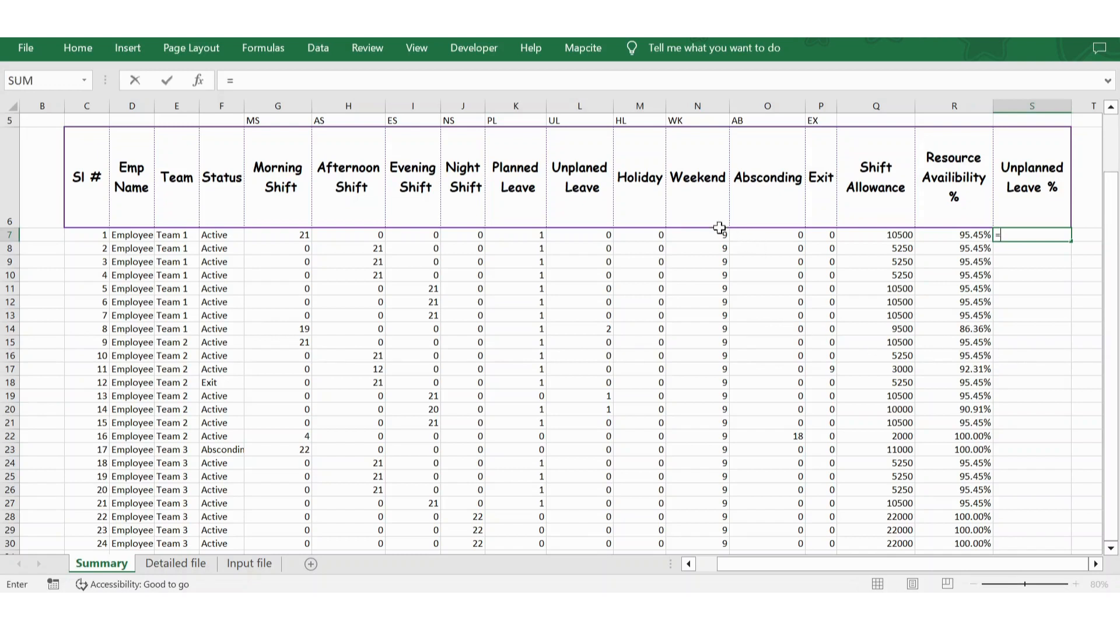
pyautogui.click(583, 239)
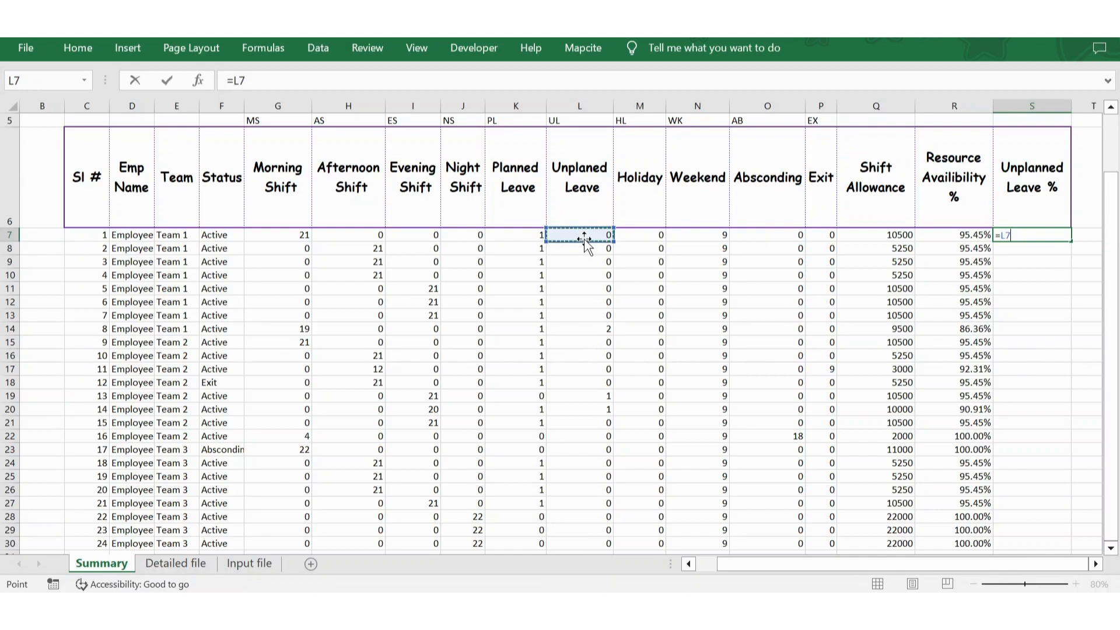
pyautogui.write('/')
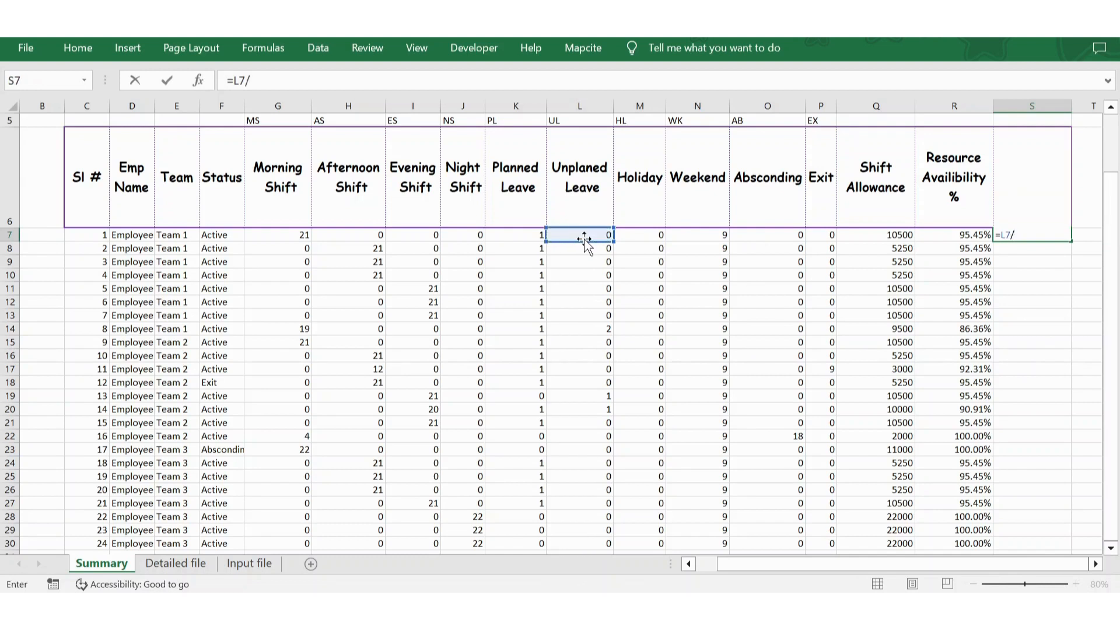
pyautogui.write('(sum')
pyautogui.press('Tab')
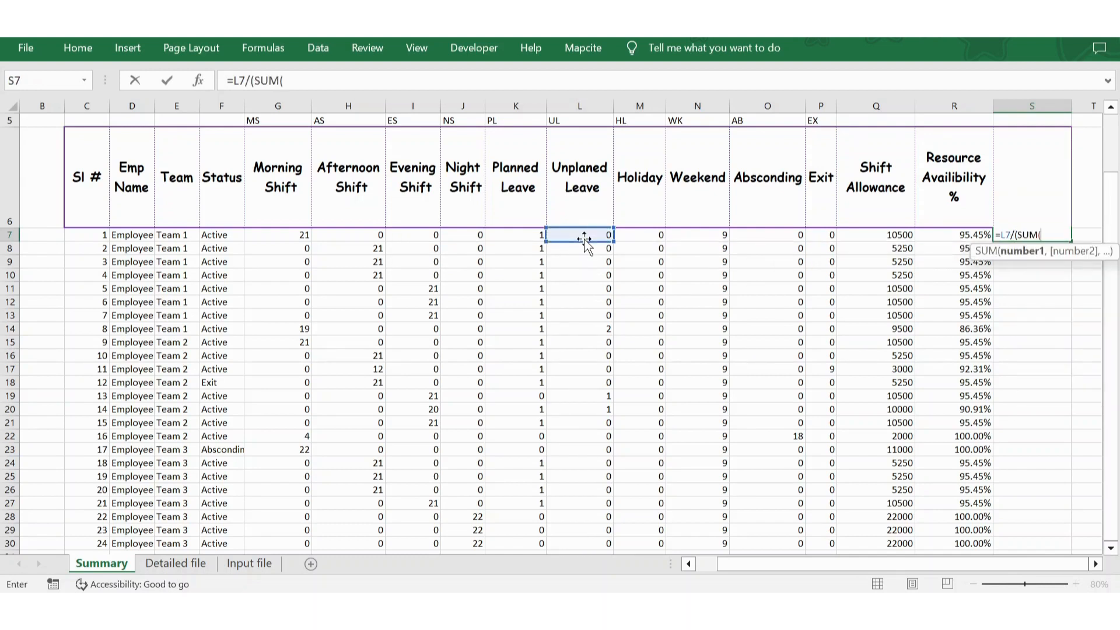
pyautogui.moveTo(295, 235); pyautogui.dragTo(569, 236)
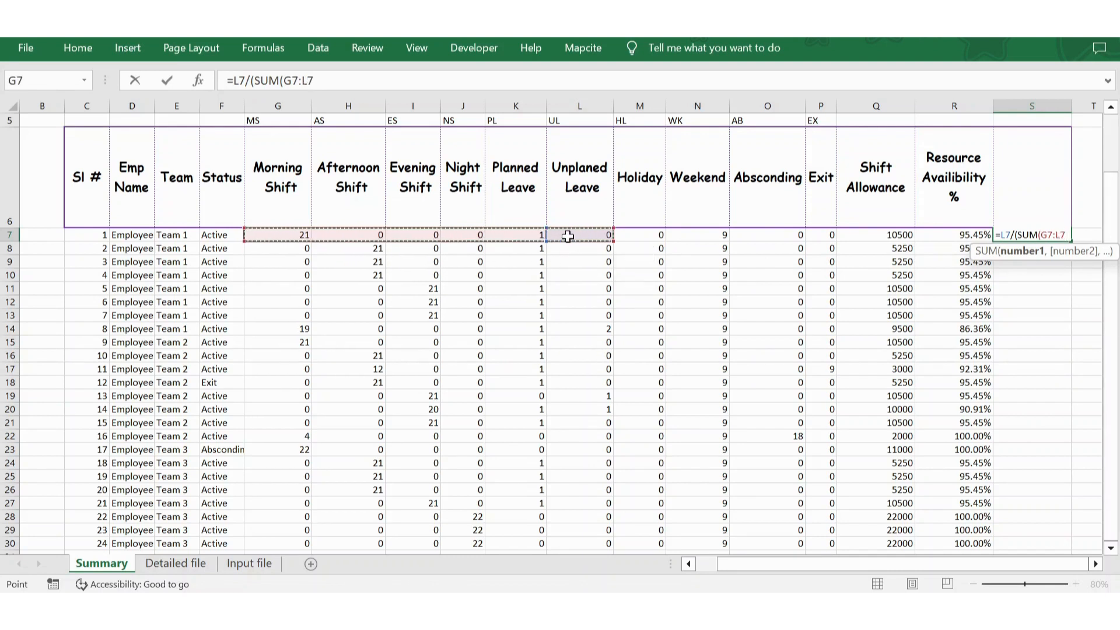
pyautogui.press('Return')
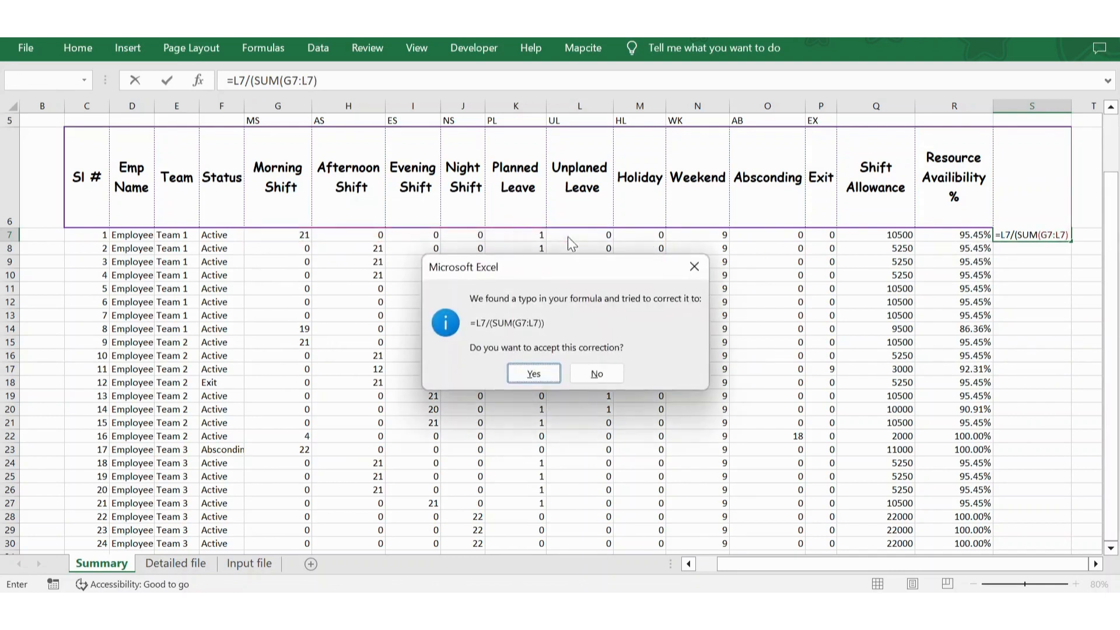
pyautogui.press('Return')
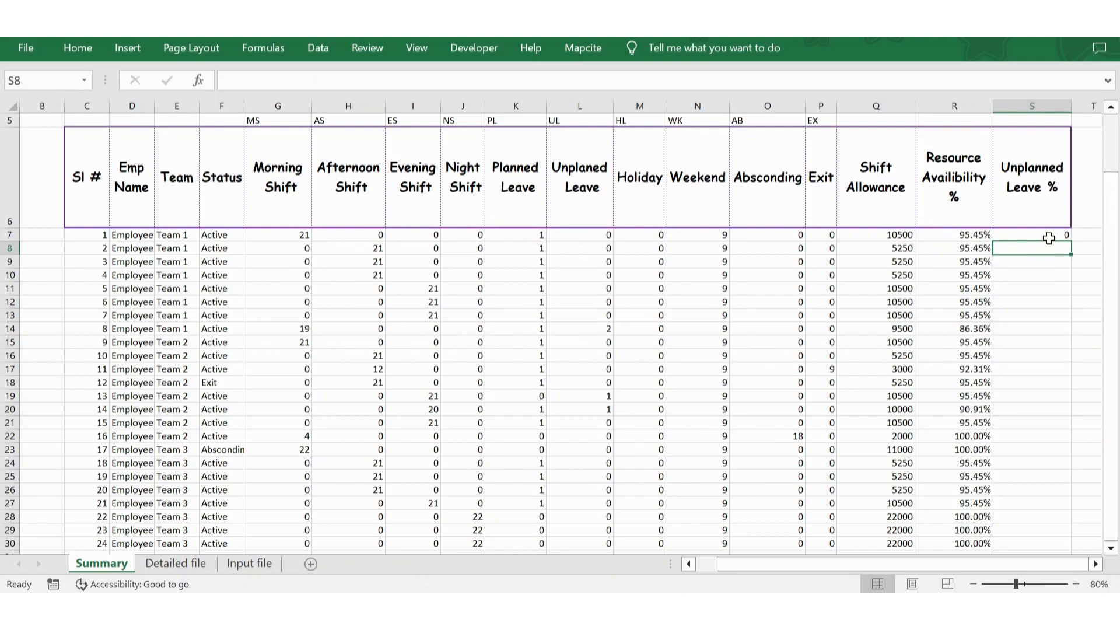
# Fill S7's Unplanned Leave % formula down the column to S30
pyautogui.click(1049, 238)
pyautogui.doubleClick(1071, 241)
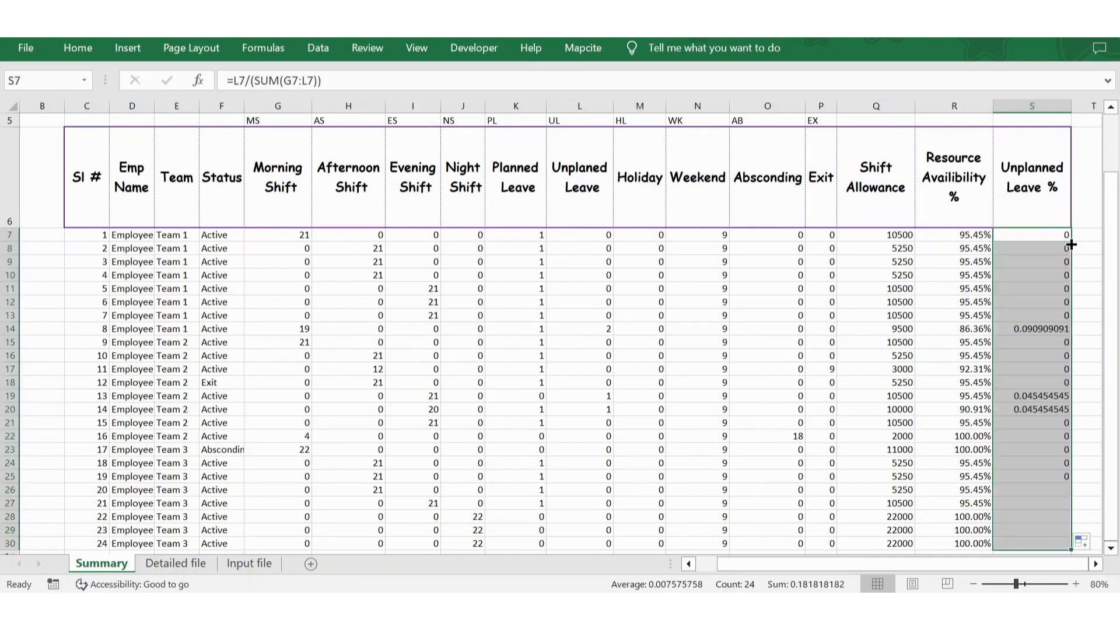
pyautogui.click(1034, 394)
# Format the Unplanned Leave % values in S7:S30 as percentages with two decimal places
pyautogui.hotkey('ctrl', 'Up')
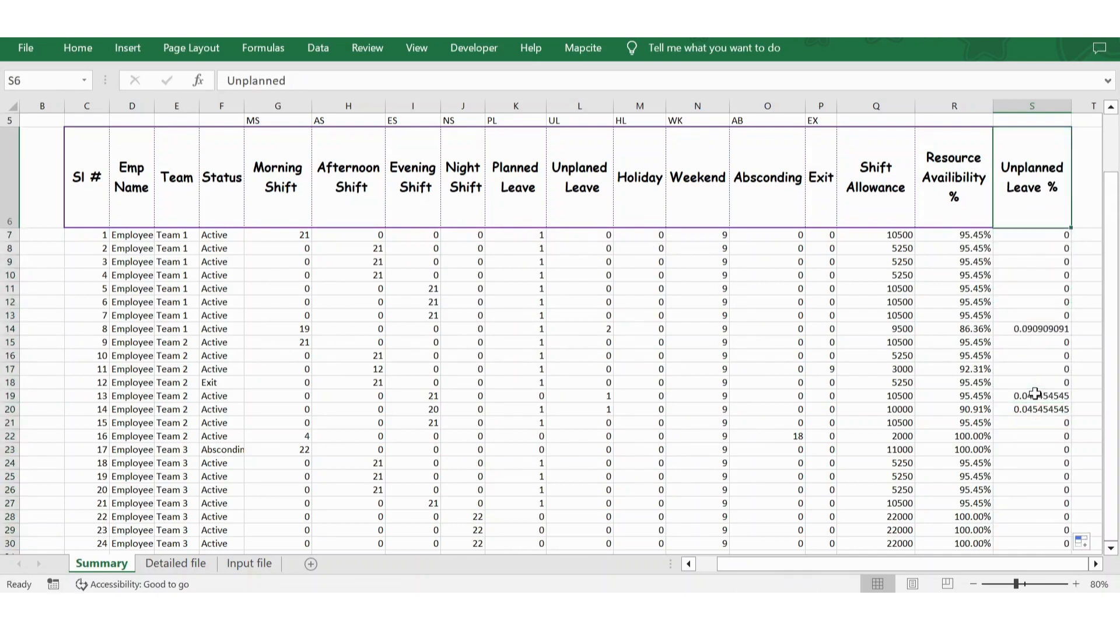
pyautogui.press('Down')
pyautogui.hotkey('ctrl', 'shift', 'Down')
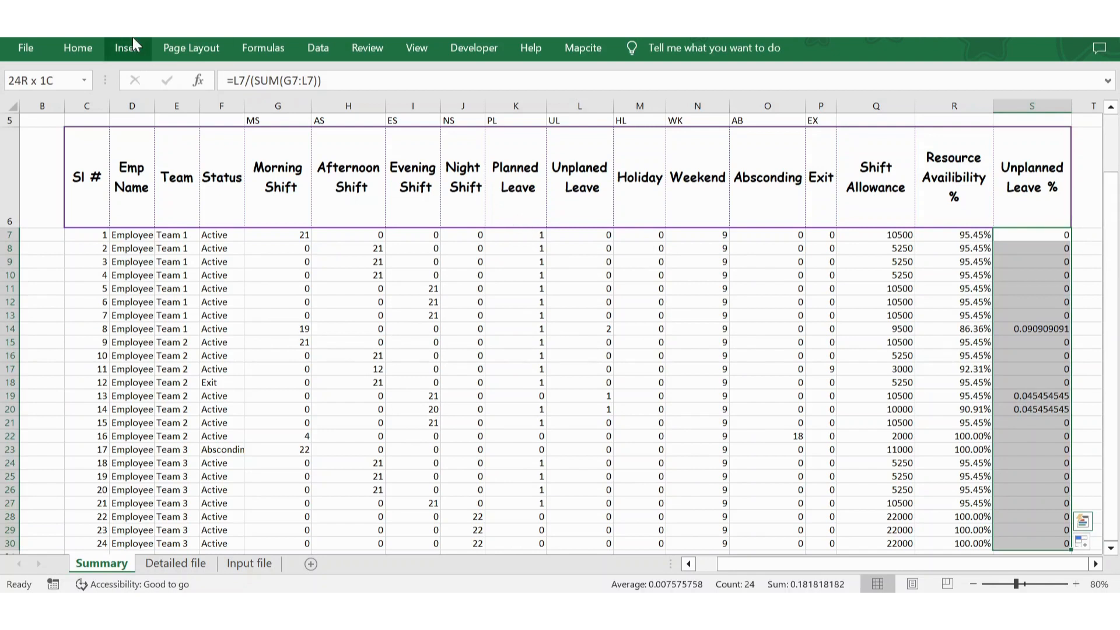
pyautogui.click(88, 47)
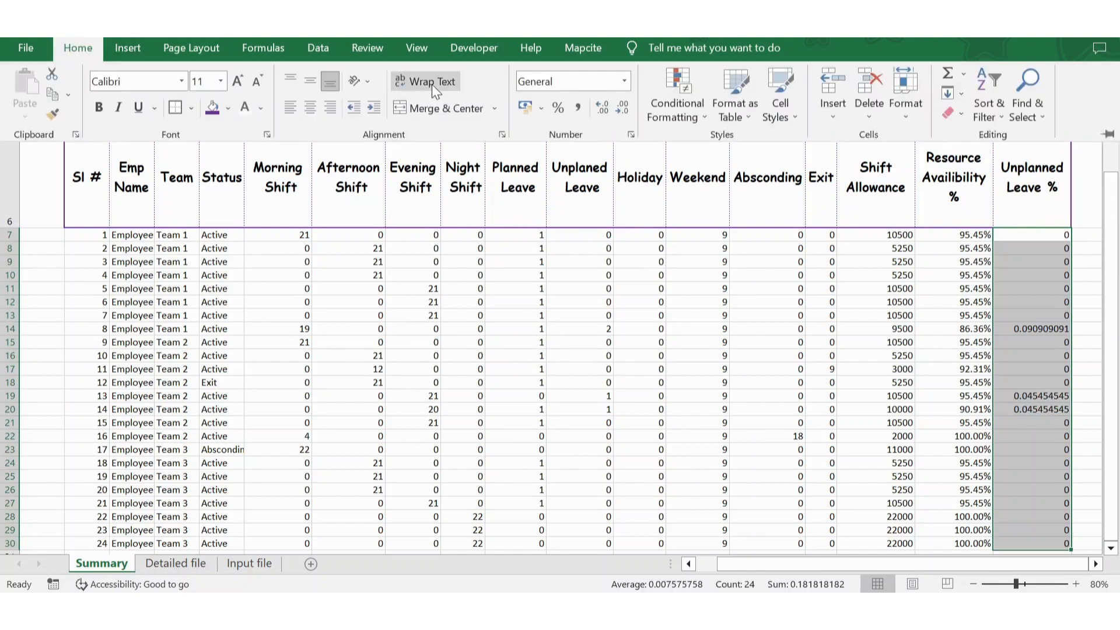
pyautogui.click(558, 108)
pyautogui.click(602, 108)
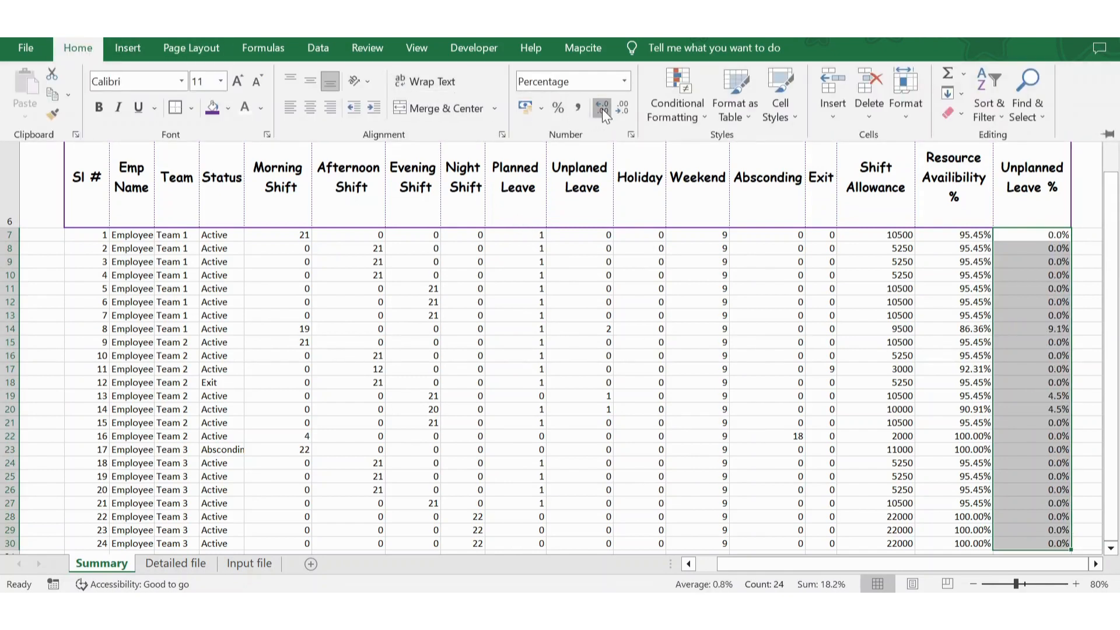
pyautogui.click(602, 108)
pyautogui.click(1047, 367)
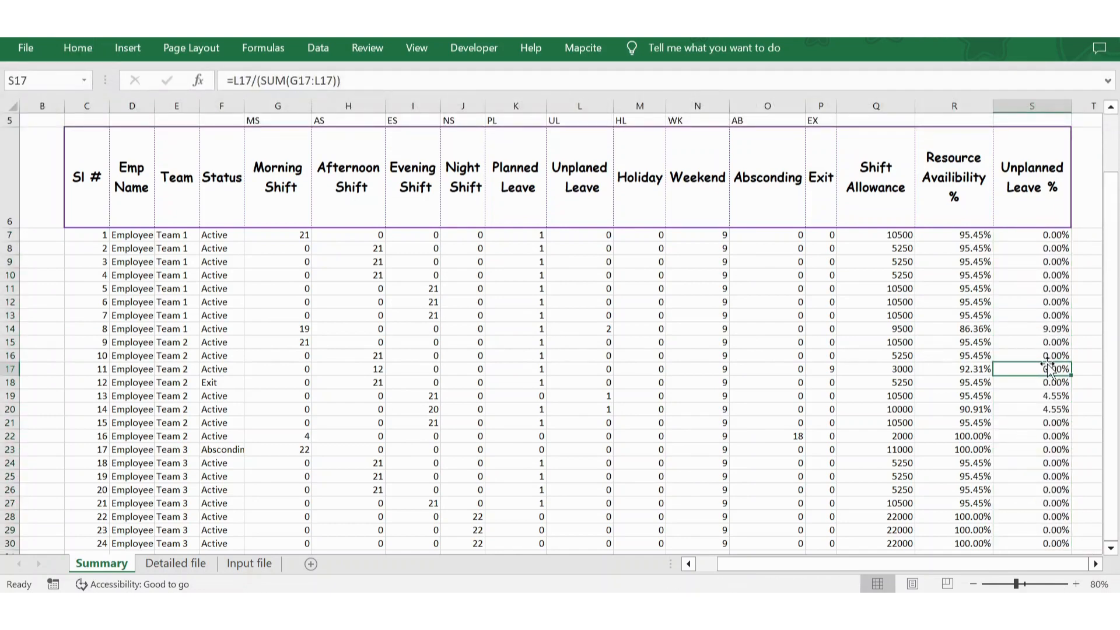
pyautogui.click(588, 339)
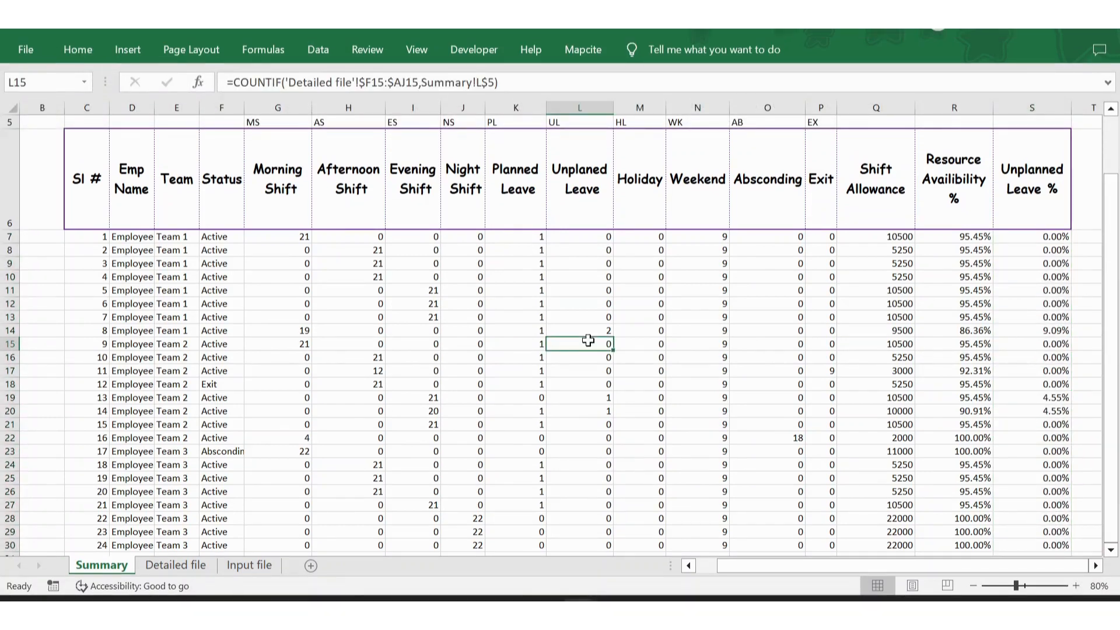
pyautogui.click(588, 211)
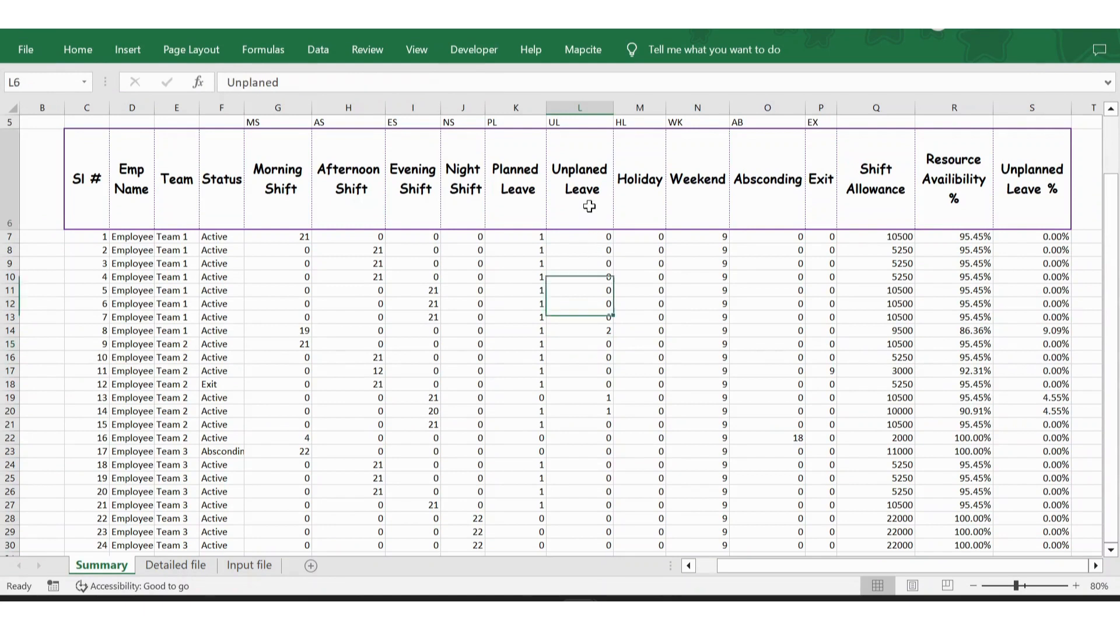
pyautogui.click(591, 239)
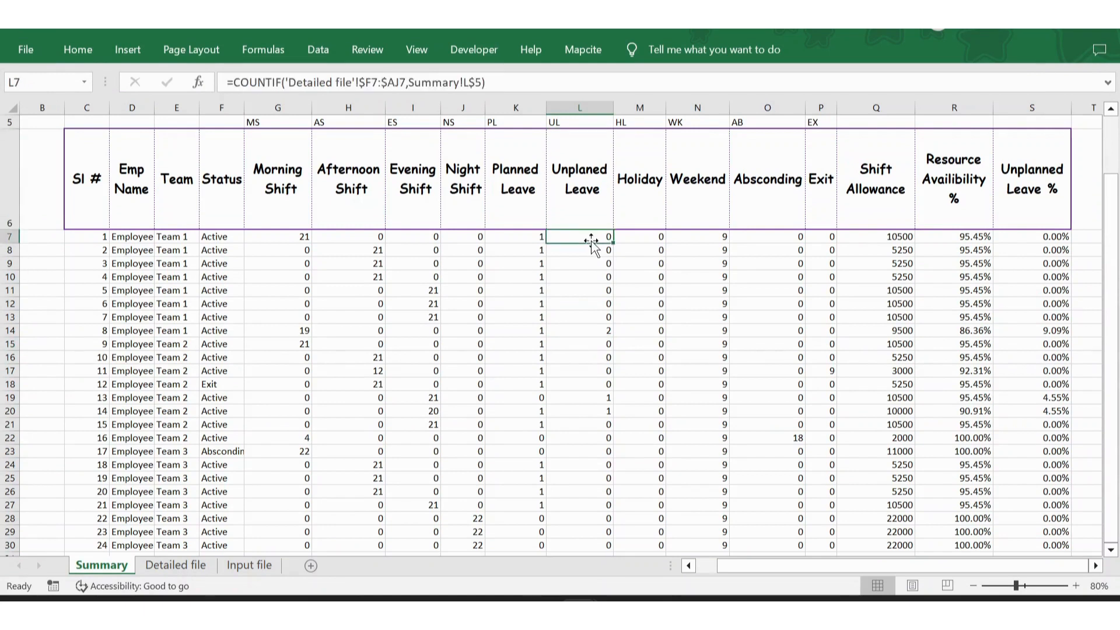
pyautogui.press('Up')
pyautogui.press('Down')
pyautogui.hotkey('ctrl', 'shift', 'Down')
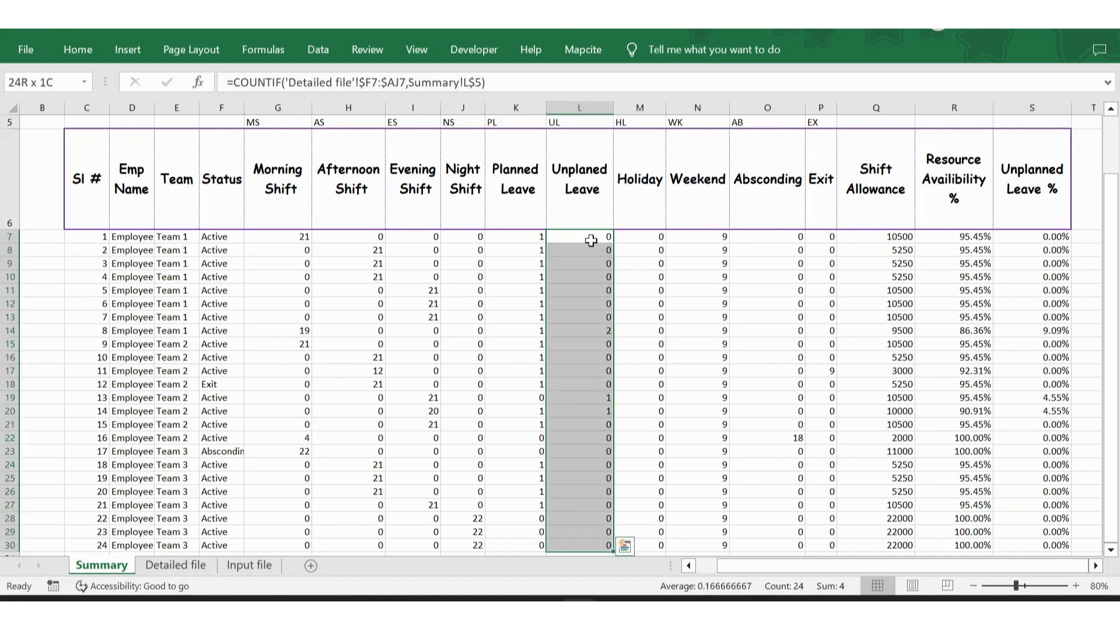
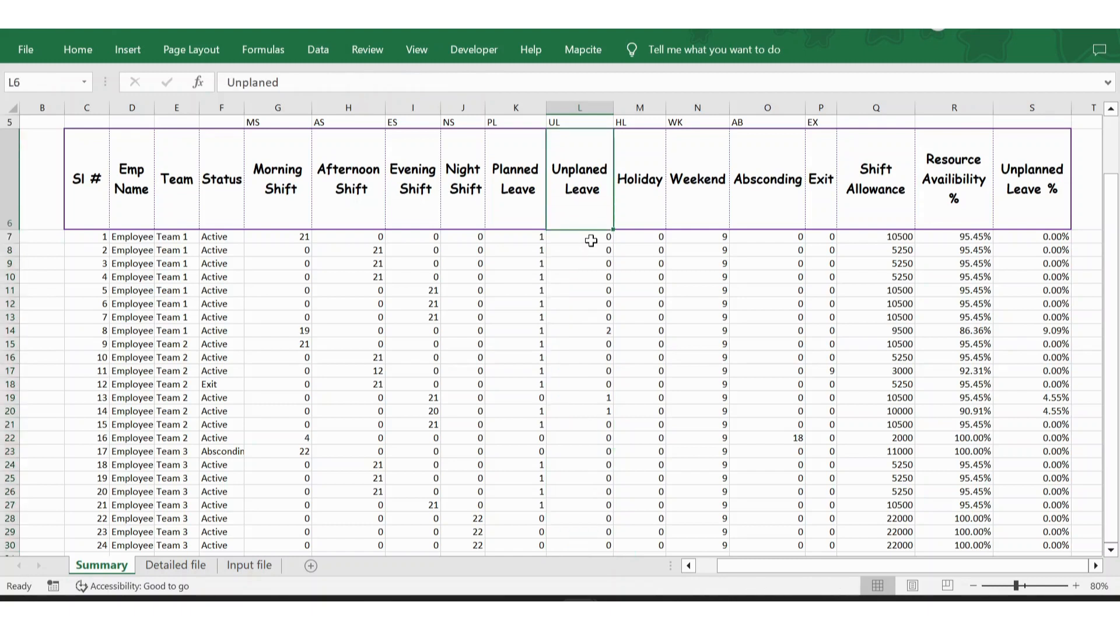
# Start a new conditional formatting rule for the Unplaned Leave counts in L7:L30, using the type "Format only cells that contain"
pyautogui.click(591, 241)
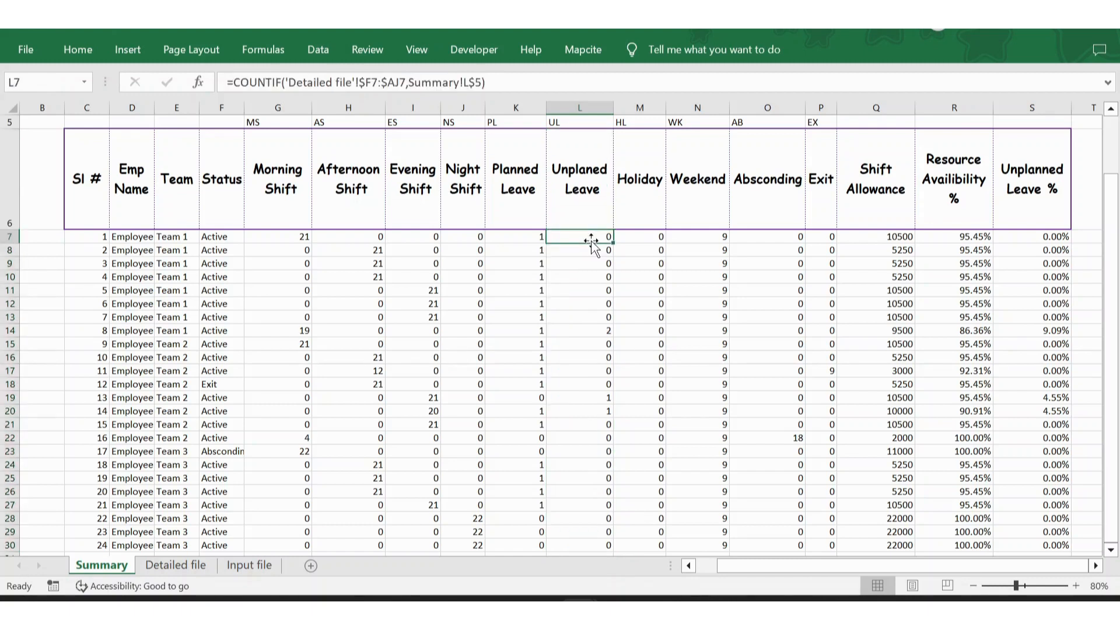
pyautogui.press('Up')
pyautogui.press('Down')
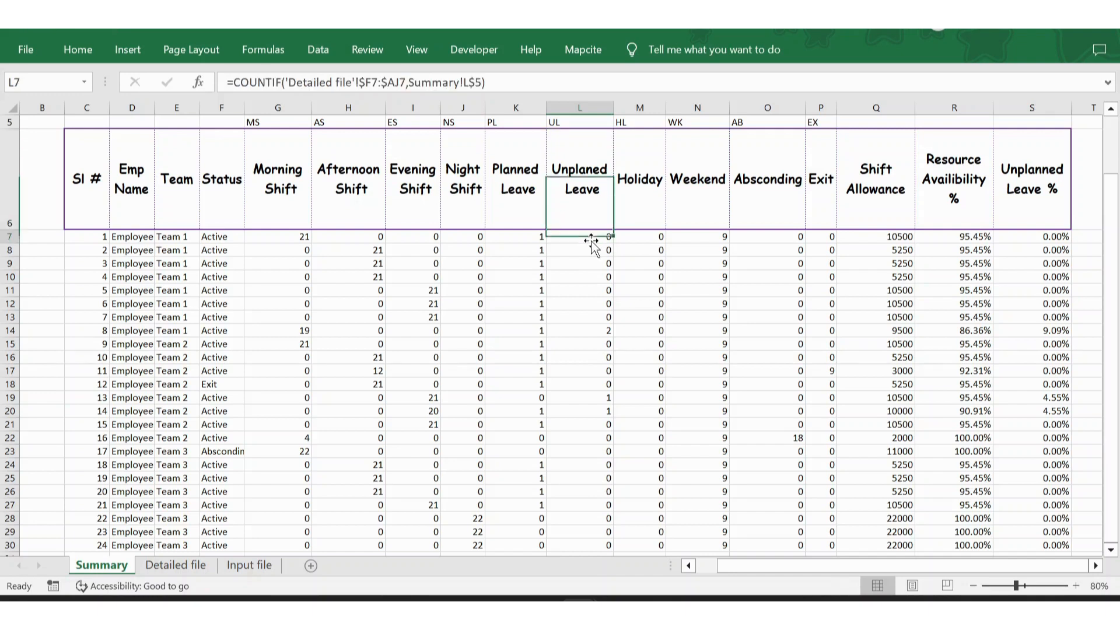
pyautogui.hotkey('ctrl', 'shift', 'Down')
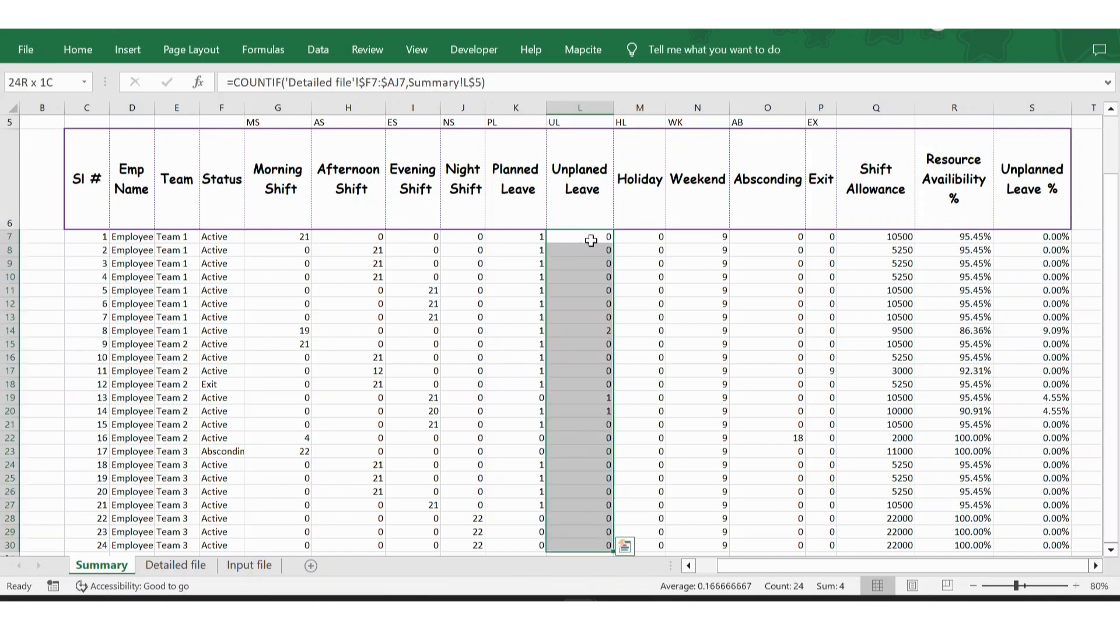
pyautogui.click(78, 49)
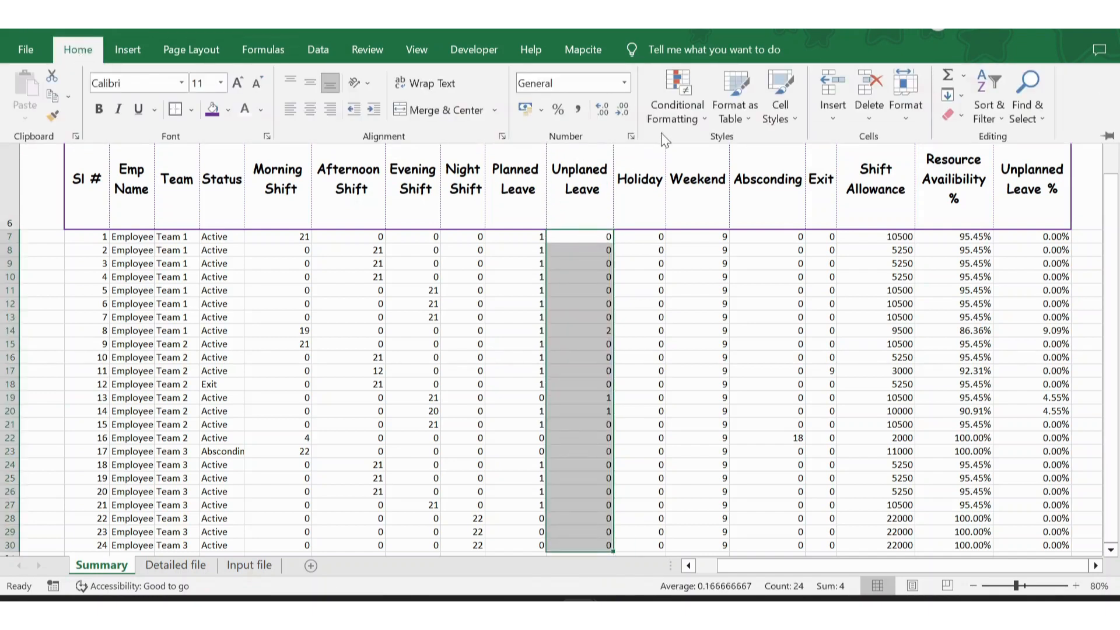
pyautogui.click(675, 120)
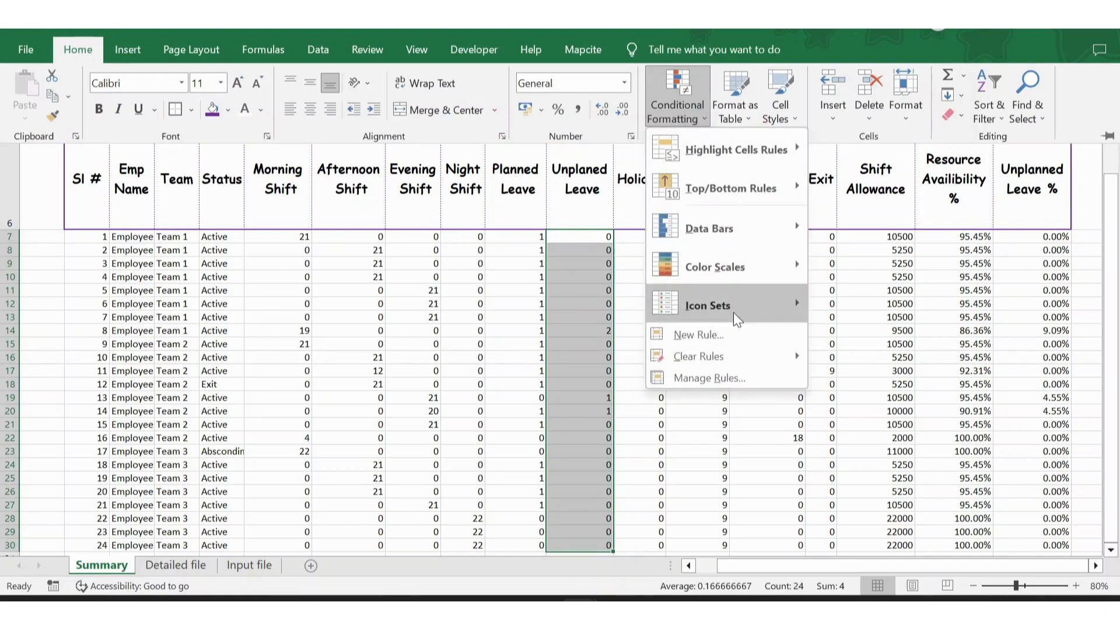
pyautogui.click(718, 334)
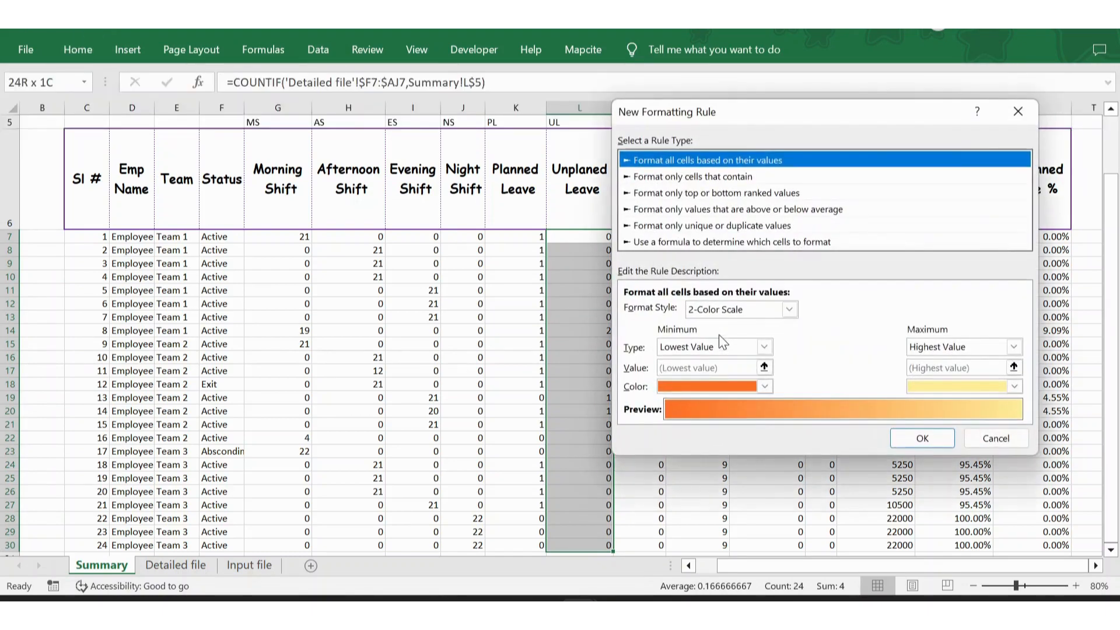
pyautogui.click(677, 176)
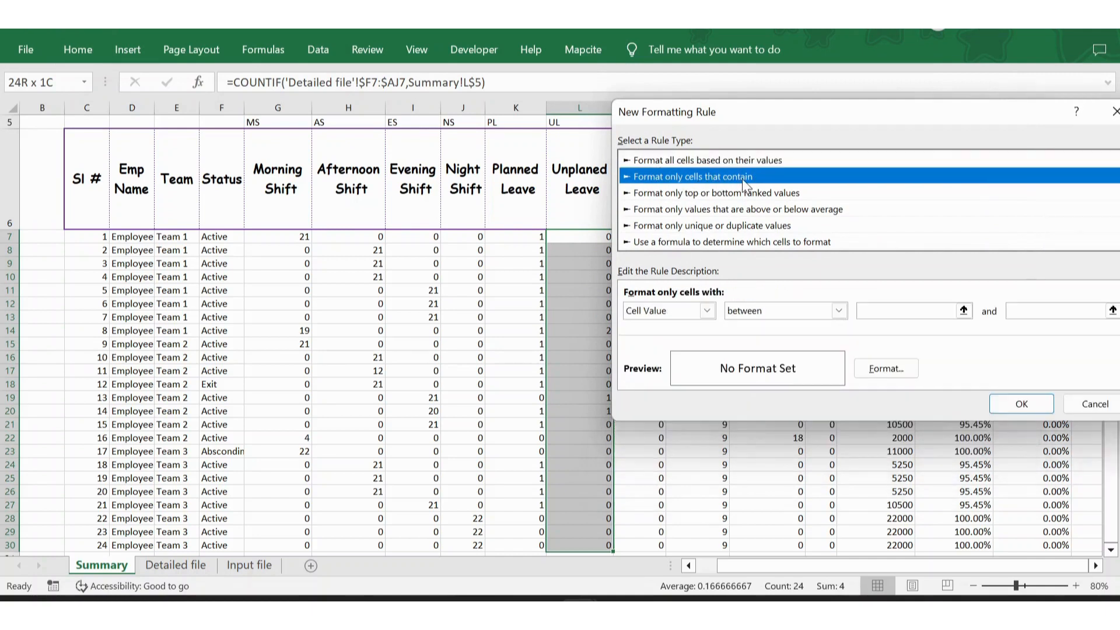
# Set the rule's condition to cell values greater than or equal to 2
pyautogui.click(707, 310)
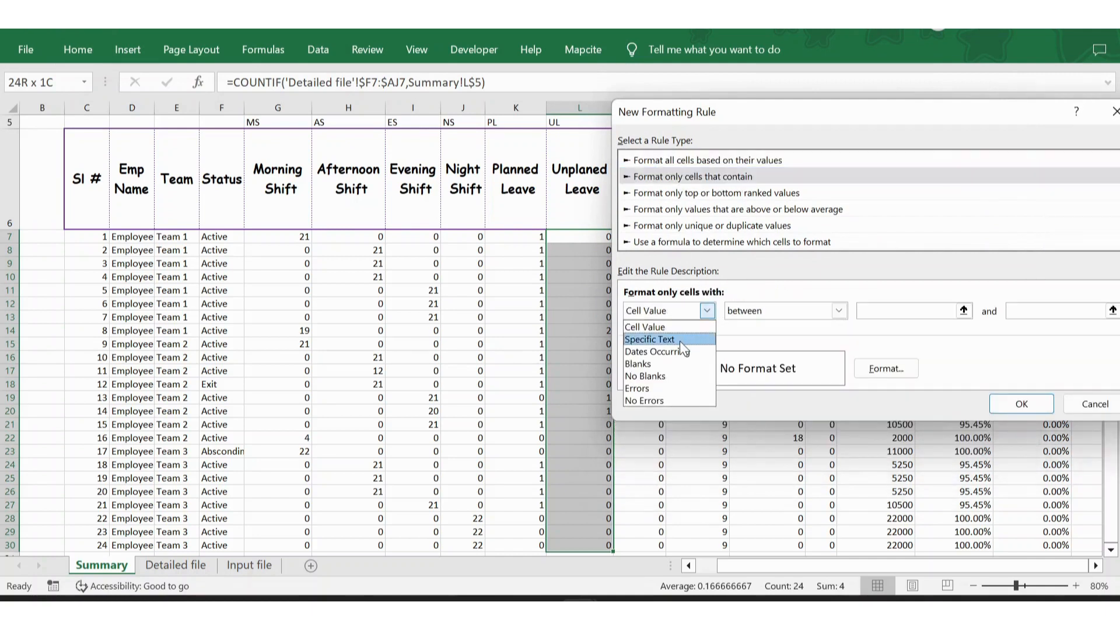
pyautogui.click(673, 327)
pyautogui.click(836, 312)
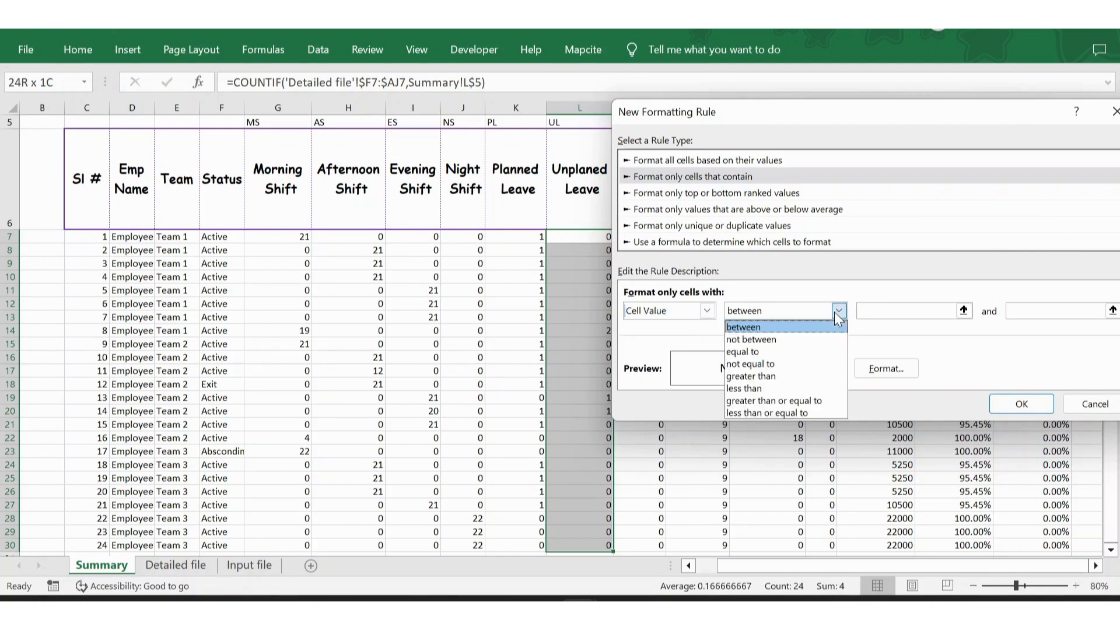
pyautogui.click(769, 401)
pyautogui.click(877, 316)
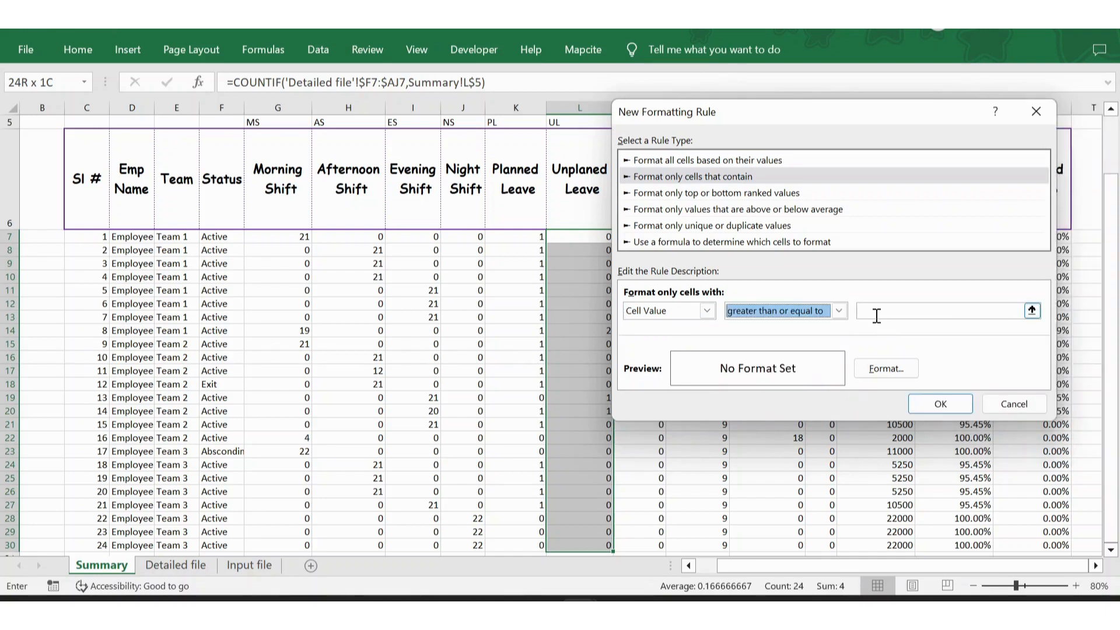
pyautogui.write('2')
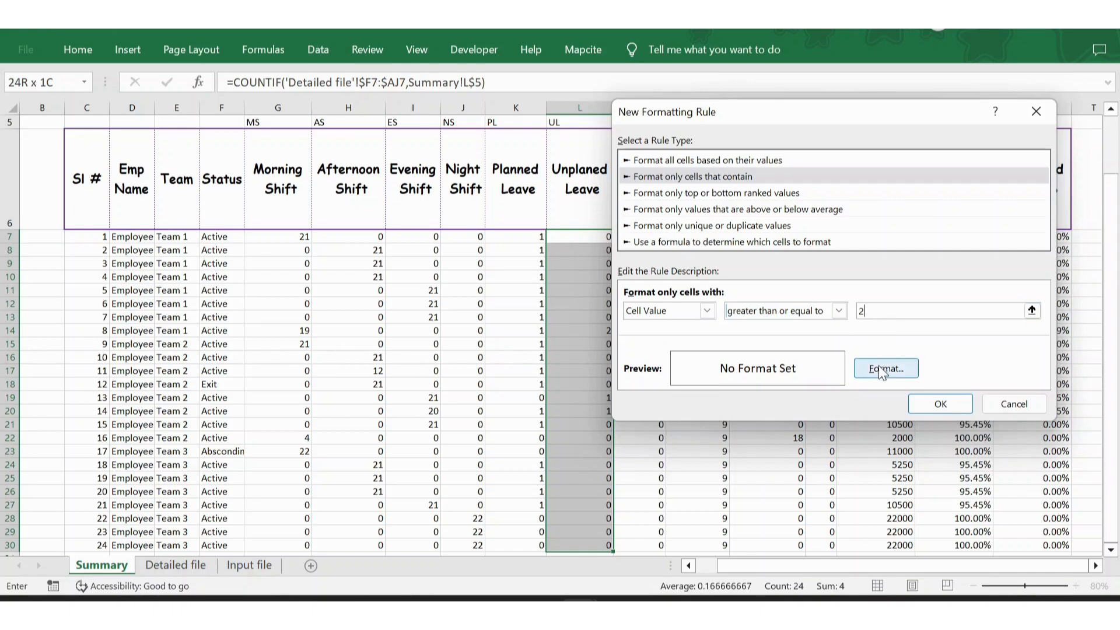
# Give the rule a red font colour and apply it to the Unplaned Leave counts
pyautogui.click(878, 367)
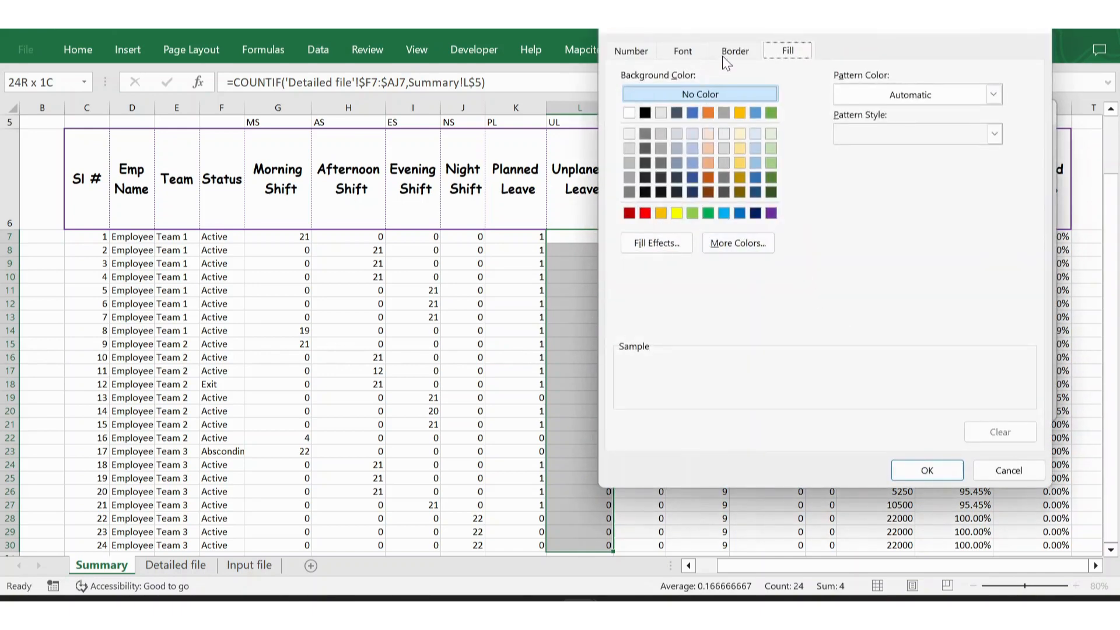
pyautogui.click(682, 51)
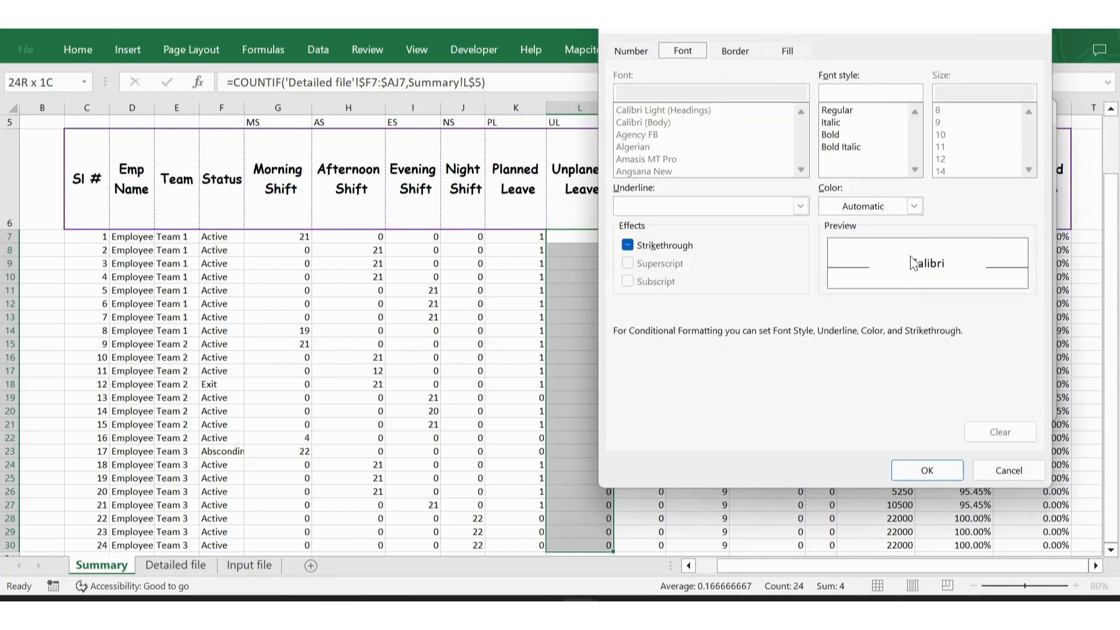
pyautogui.click(915, 207)
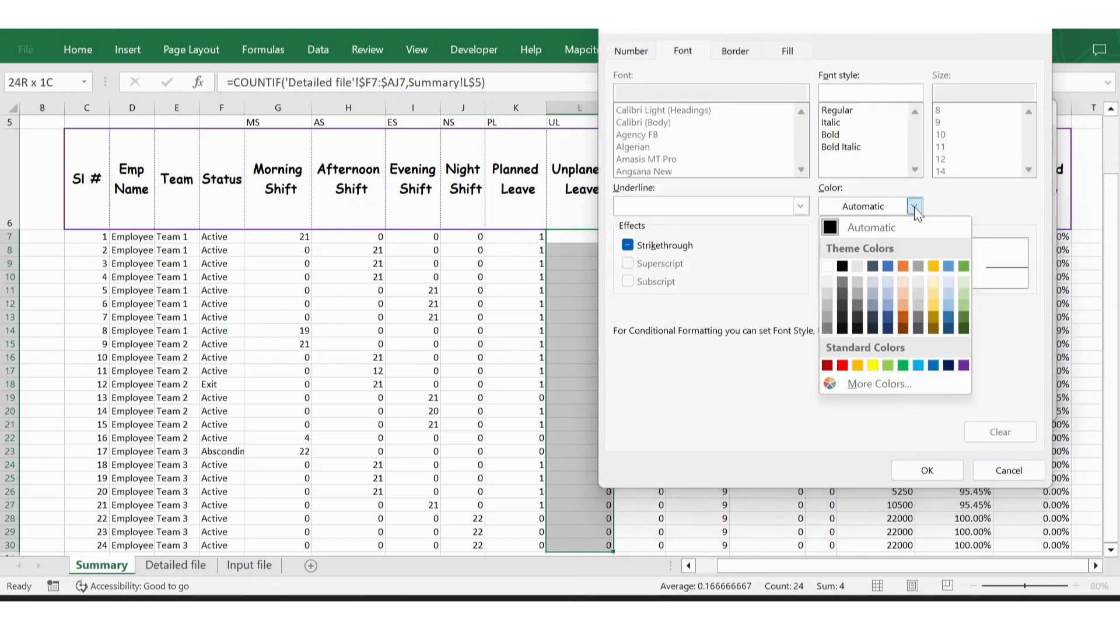
pyautogui.click(842, 365)
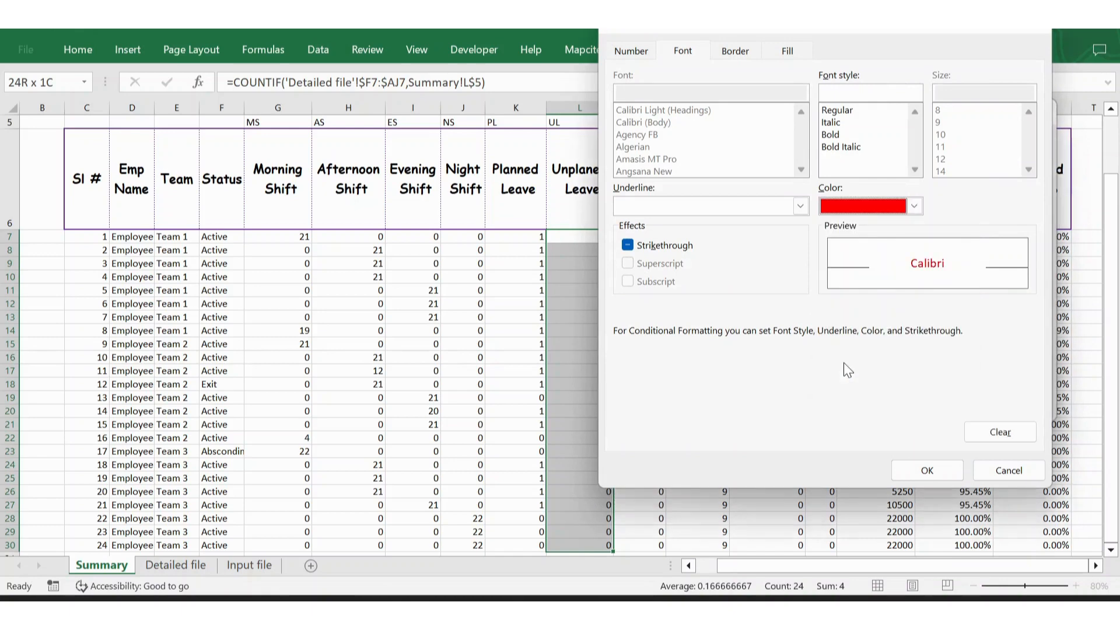
pyautogui.click(928, 470)
pyautogui.click(935, 404)
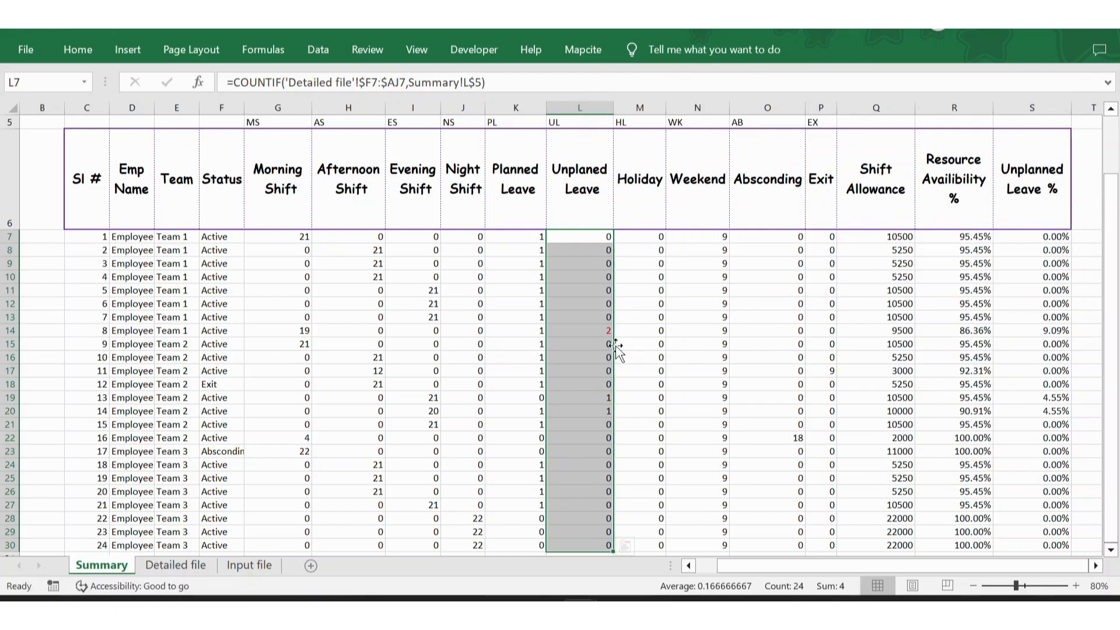
# Check the conditional formatting along the Unplaned Leave column around L14
pyautogui.click(588, 330)
pyautogui.press('Up')
pyautogui.press('Up')
pyautogui.press('Up')
pyautogui.press('Up')
pyautogui.press('Up')
pyautogui.press('Up')
pyautogui.press('Up')
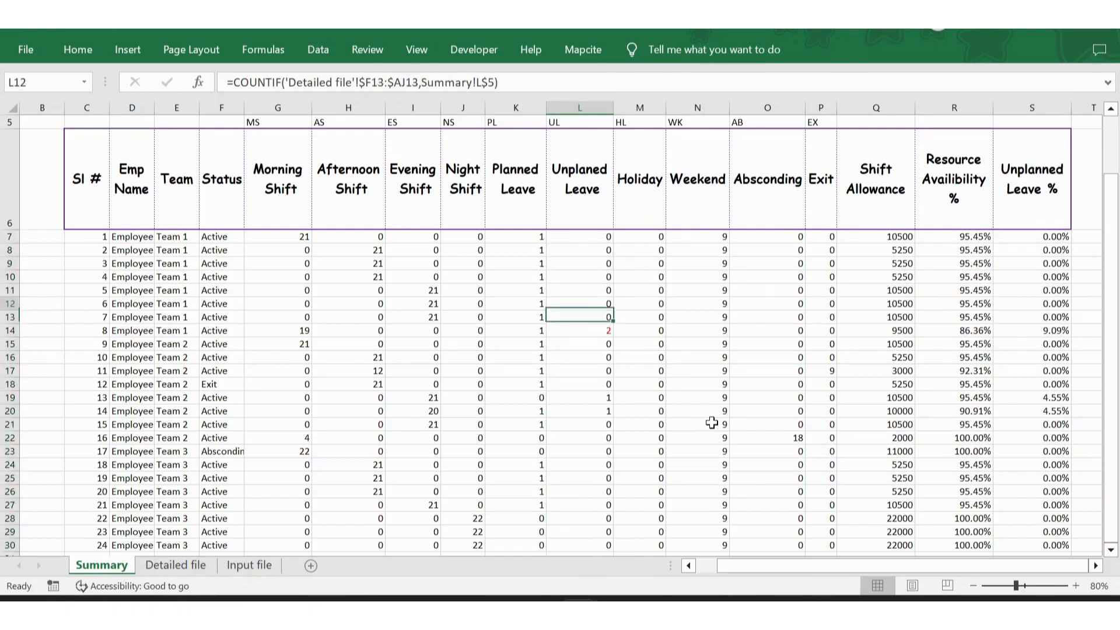
pyautogui.press('Down')
pyautogui.press('Down')
pyautogui.press('Down')
pyautogui.press('Down')
pyautogui.press('Down')
pyautogui.press('Down')
pyautogui.press('Down')
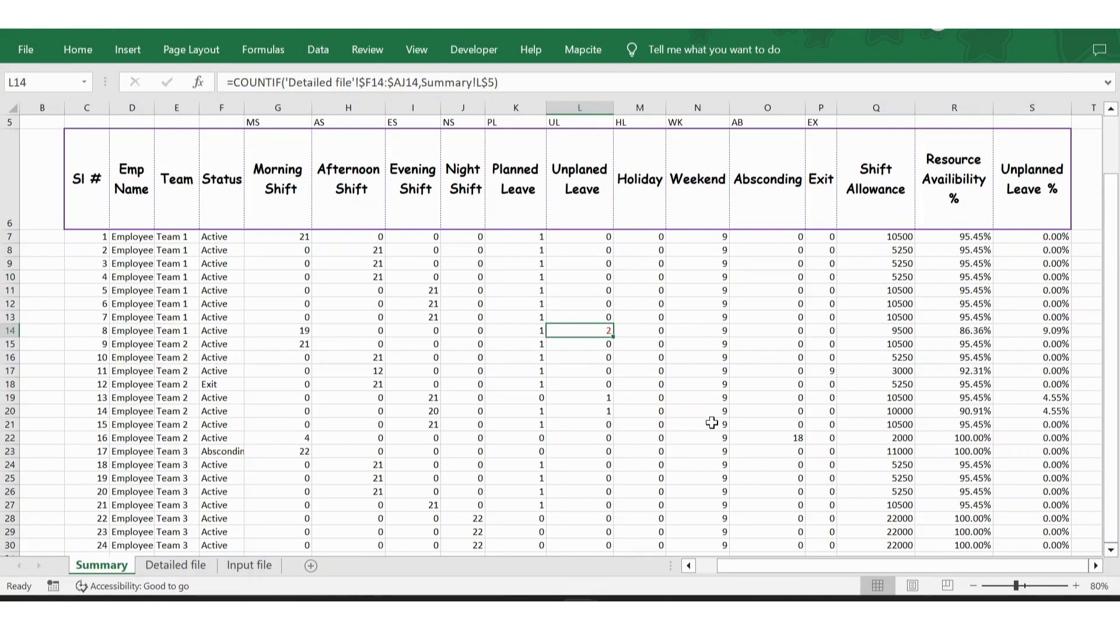
# Make the Unplaned Leave count in L14 bold
pyautogui.press('Up')
pyautogui.press('Up')
pyautogui.press('Down')
pyautogui.press('Down')
pyautogui.press('Down')
pyautogui.press('Down')
pyautogui.press('Down')
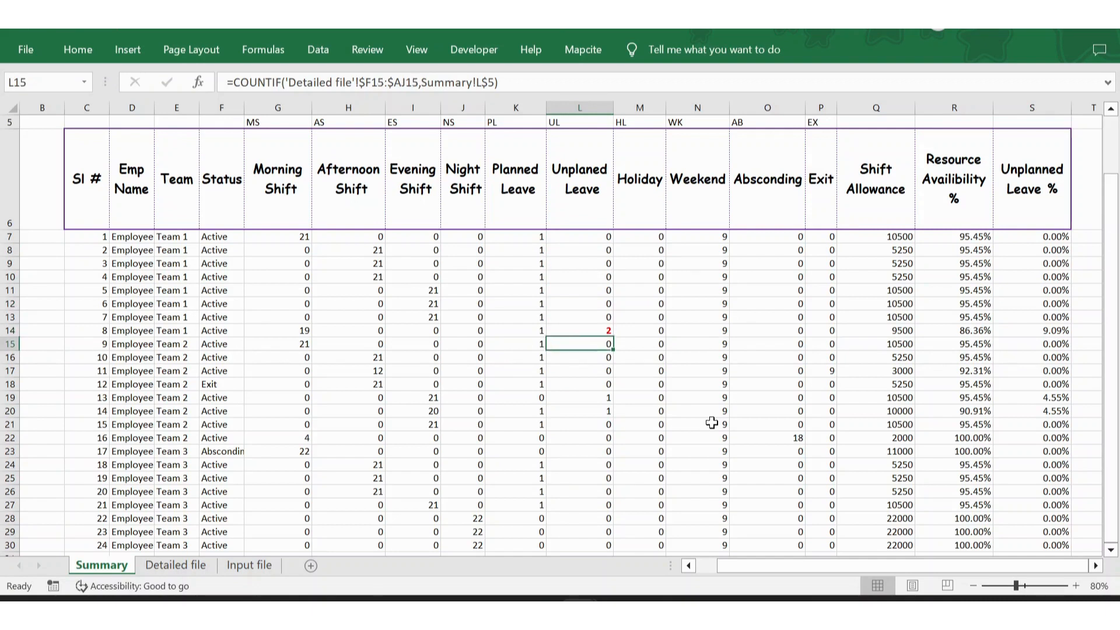
pyautogui.press('Up')
pyautogui.press('Up')
pyautogui.press('Up')
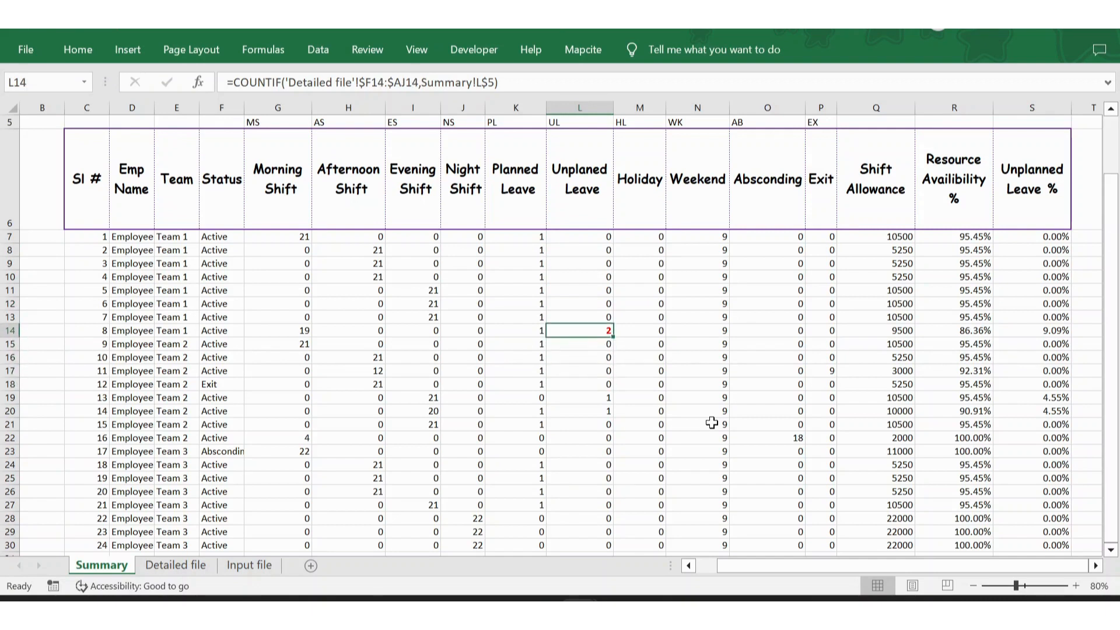
# Auto-fit the Emp Name column D to show the full employee names
pyautogui.press('Left')
pyautogui.press('Left')
pyautogui.press('Left')
pyautogui.press('Left')
pyautogui.press('Left')
pyautogui.hotkey('shift', 'space')
pyautogui.press('Left')
pyautogui.press('Left')
pyautogui.press('Left')
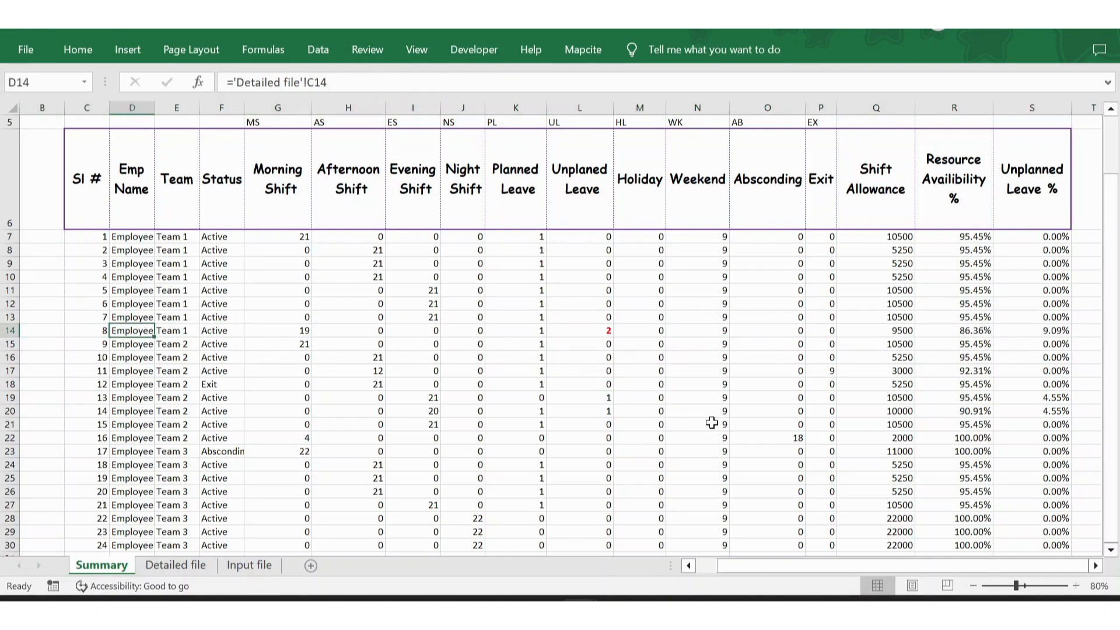
pyautogui.doubleClick(154, 108)
# Review the values across row 14 and return to the Unplaned Leave count in L14
pyautogui.press('Right')
pyautogui.press('Right')
pyautogui.press('Right')
pyautogui.press('Right')
pyautogui.press('Right')
pyautogui.press('Right')
pyautogui.press('Right')
pyautogui.press('Right')
pyautogui.press('Right')
pyautogui.press('Right')
pyautogui.press('Right')
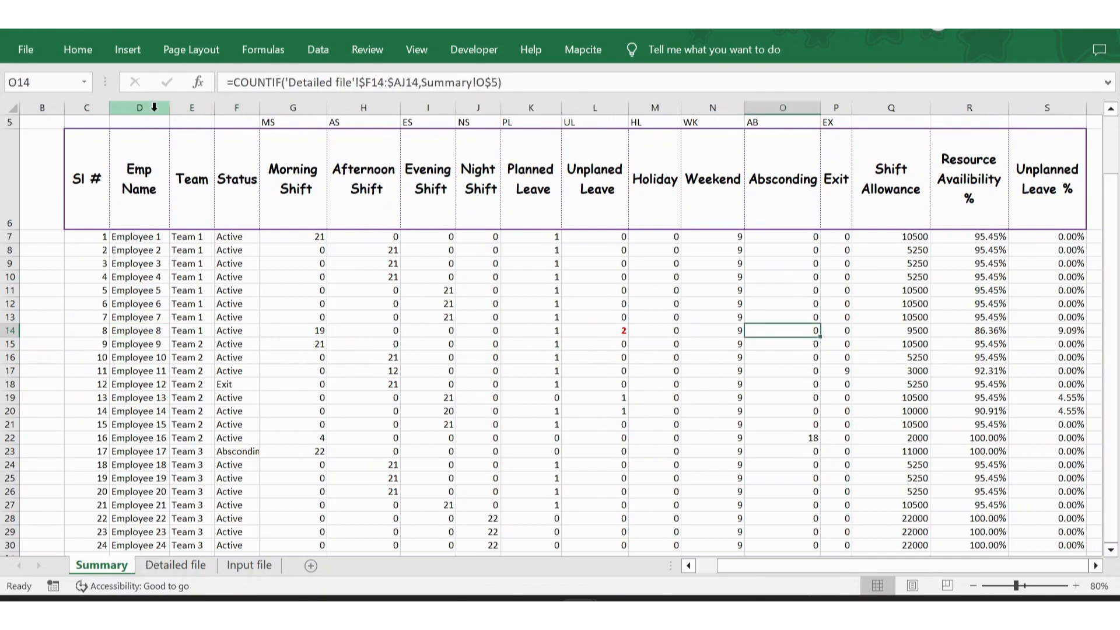
pyautogui.press('Left')
pyautogui.press('Left')
pyautogui.press('Left')
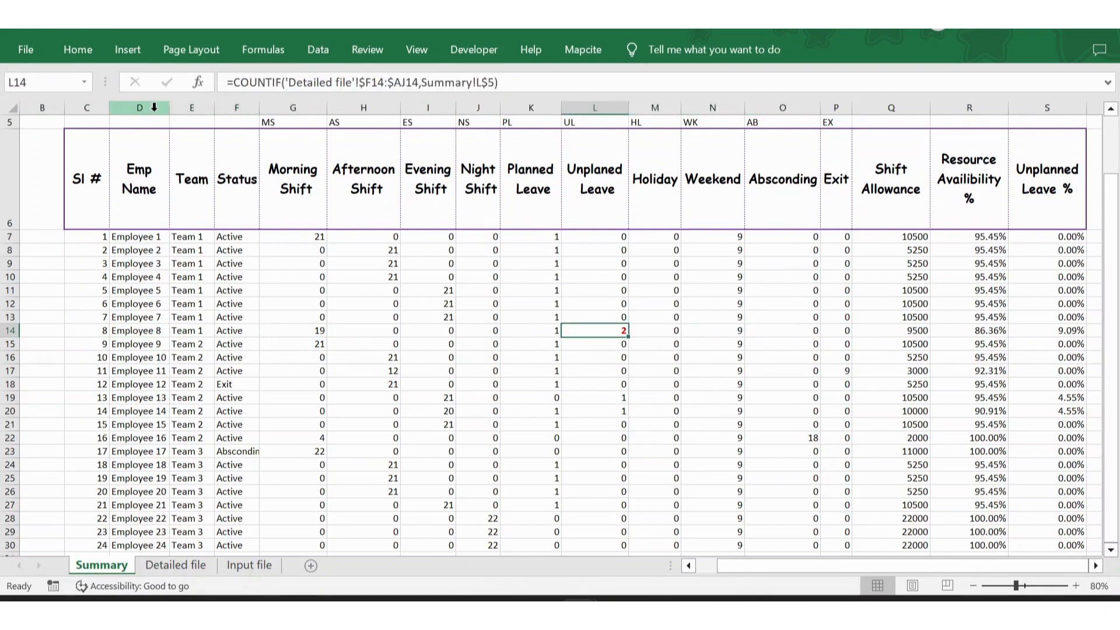
# Examine the Unplaned Leave highlighting in the completed Attendence Tracker workbook's Summary sheet and return to Book3
pyautogui.hotkey('alt', 'Tab')
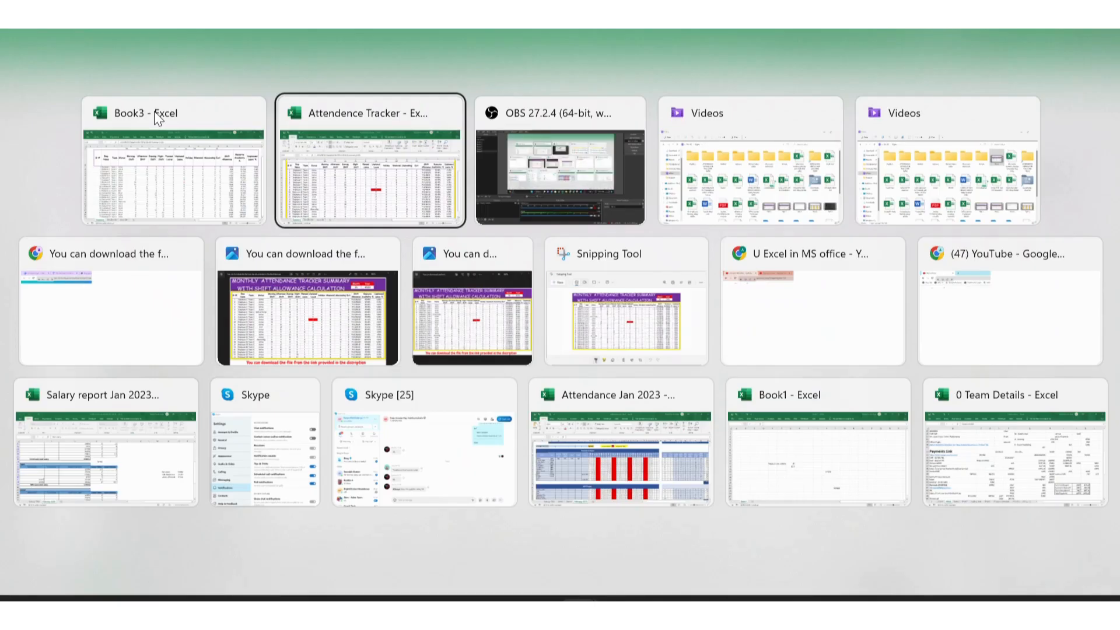
pyautogui.press('Down')
pyautogui.press('Down')
pyautogui.press('Down')
pyautogui.press('Down')
pyautogui.press('Down')
pyautogui.press('Down')
pyautogui.press('Down')
pyautogui.press('Down')
pyautogui.press('Down')
pyautogui.press('Down')
pyautogui.press('Down')
pyautogui.press('Down')
pyautogui.press('Down')
pyautogui.press('Down')
pyautogui.press('Down')
pyautogui.press('Down')
pyautogui.press('Down')
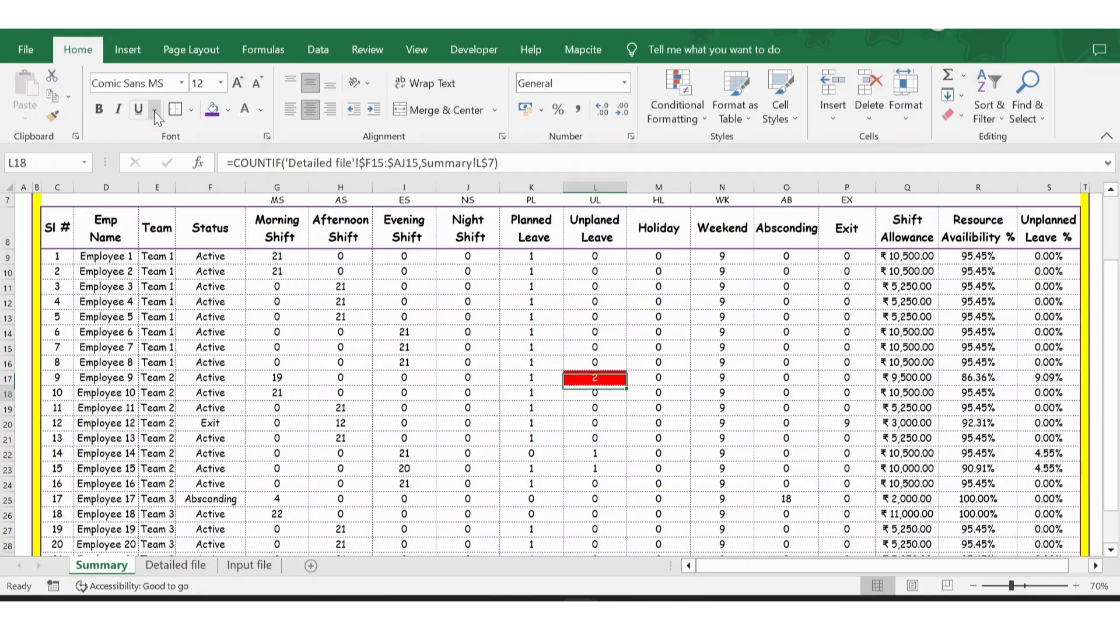
pyautogui.hotkey('ctrl', 'Up')
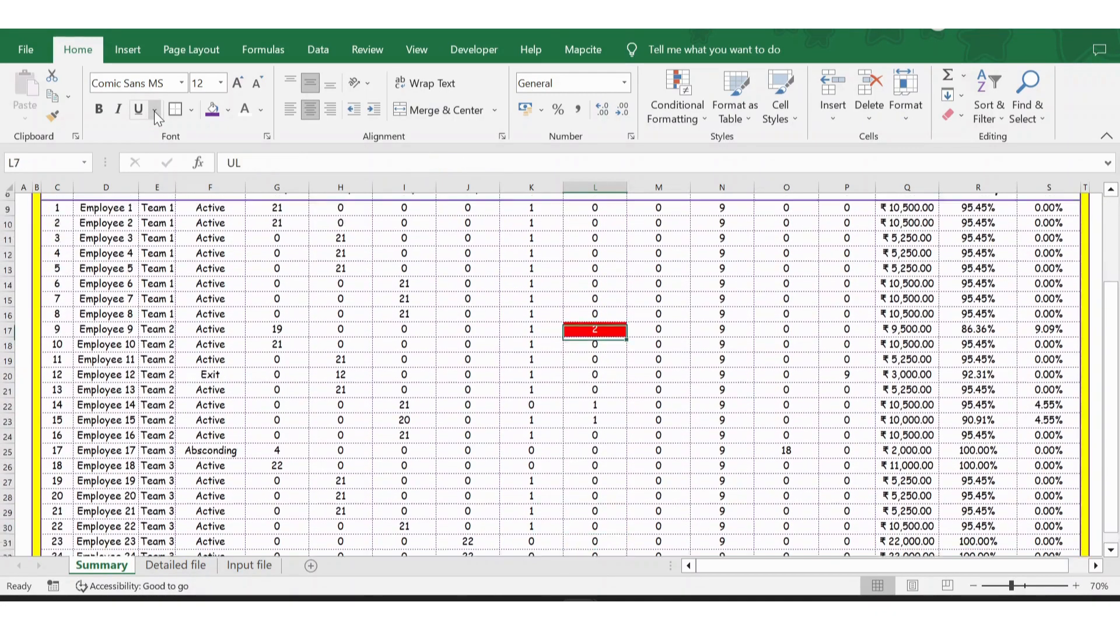
pyautogui.hotkey('ctrl', 'Up')
pyautogui.press('Down')
pyautogui.press('Down')
pyautogui.press('Down')
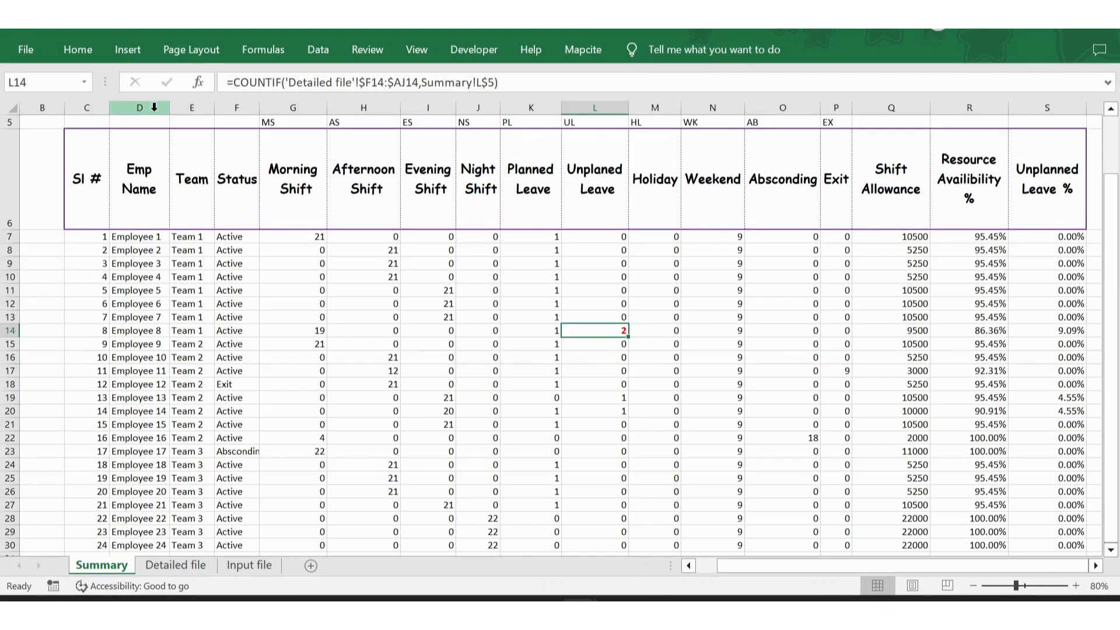
# Apply purple dashed borders to all cells of the summary table, from the Sl # header through row 30 of Unplanned Leave %
pyautogui.click(86, 180)
pyautogui.hotkey('ctrl', 'shift', 'Right')
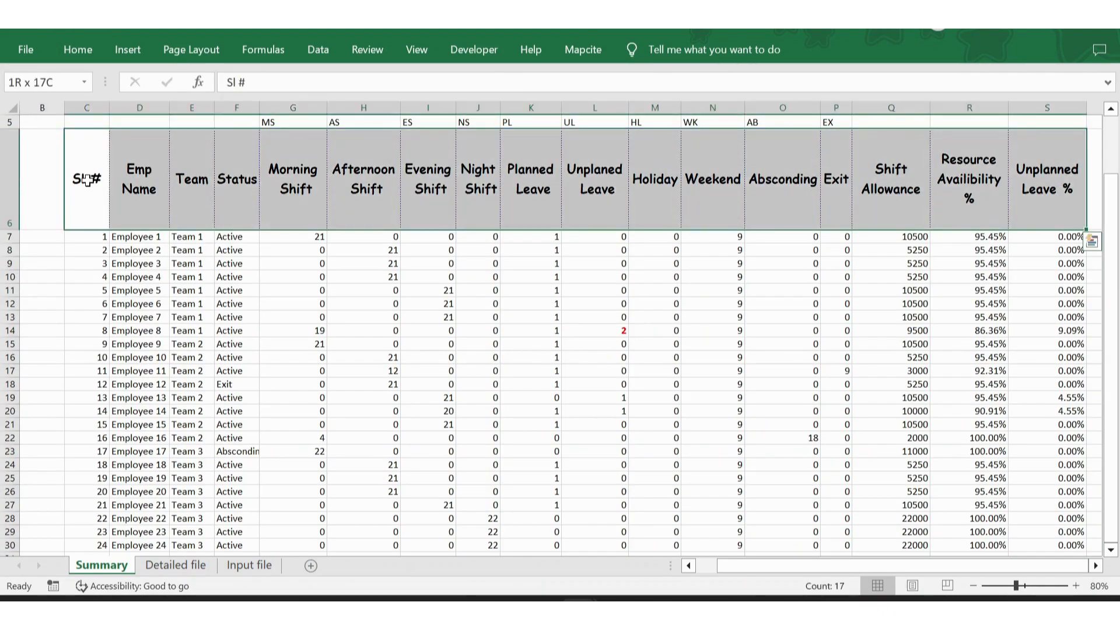
pyautogui.hotkey('ctrl', 'shift', 'Down')
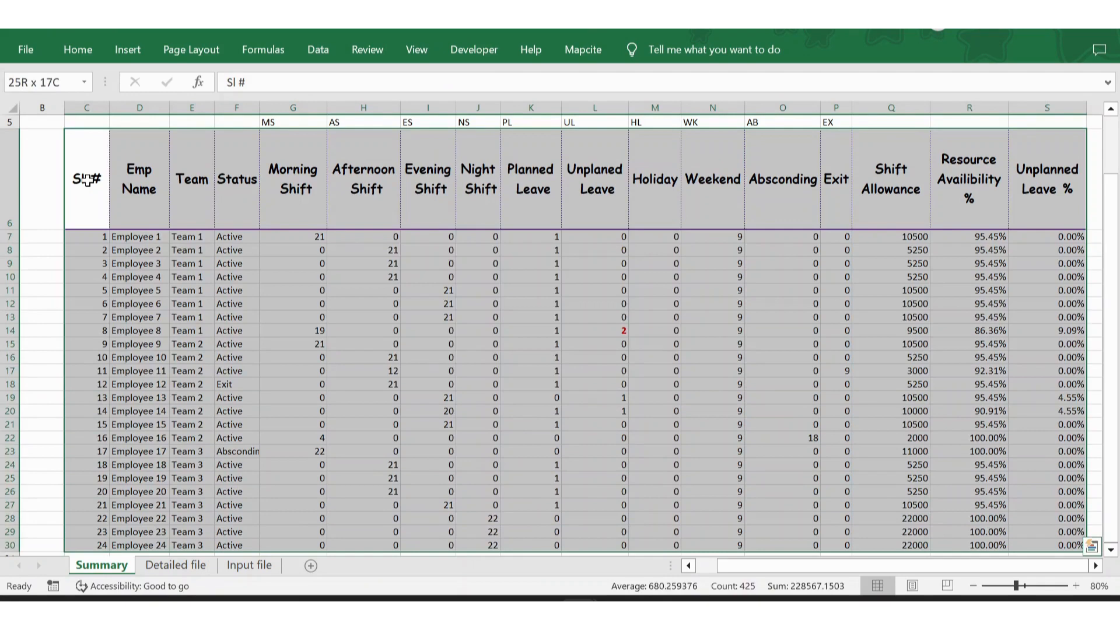
pyautogui.click(69, 54)
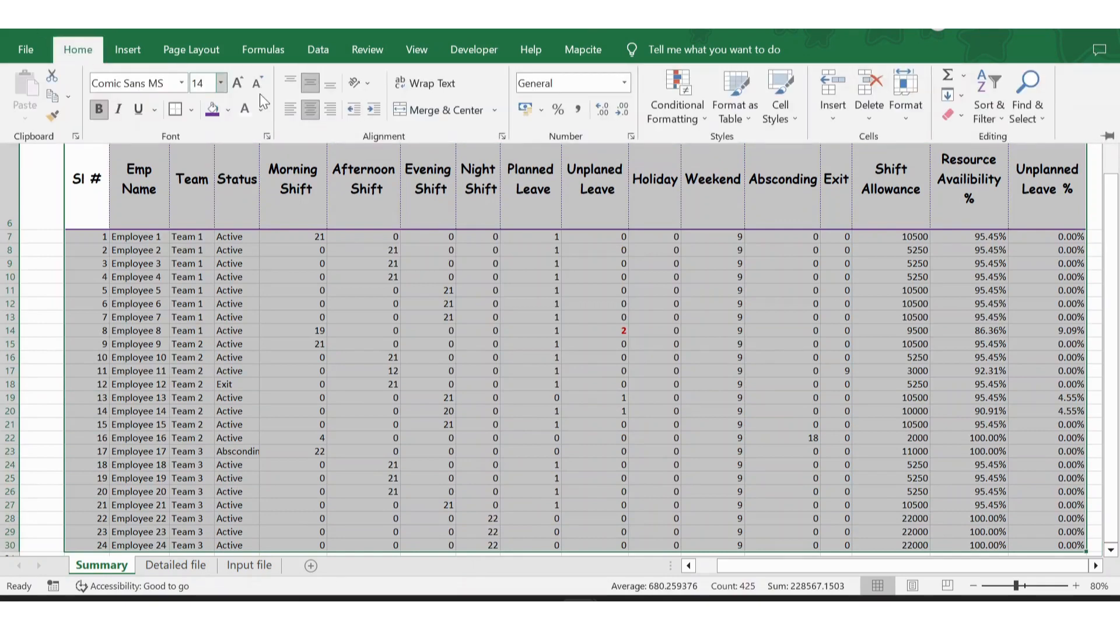
pyautogui.click(191, 111)
pyautogui.click(207, 271)
pyautogui.scroll(-1, 207, 271)
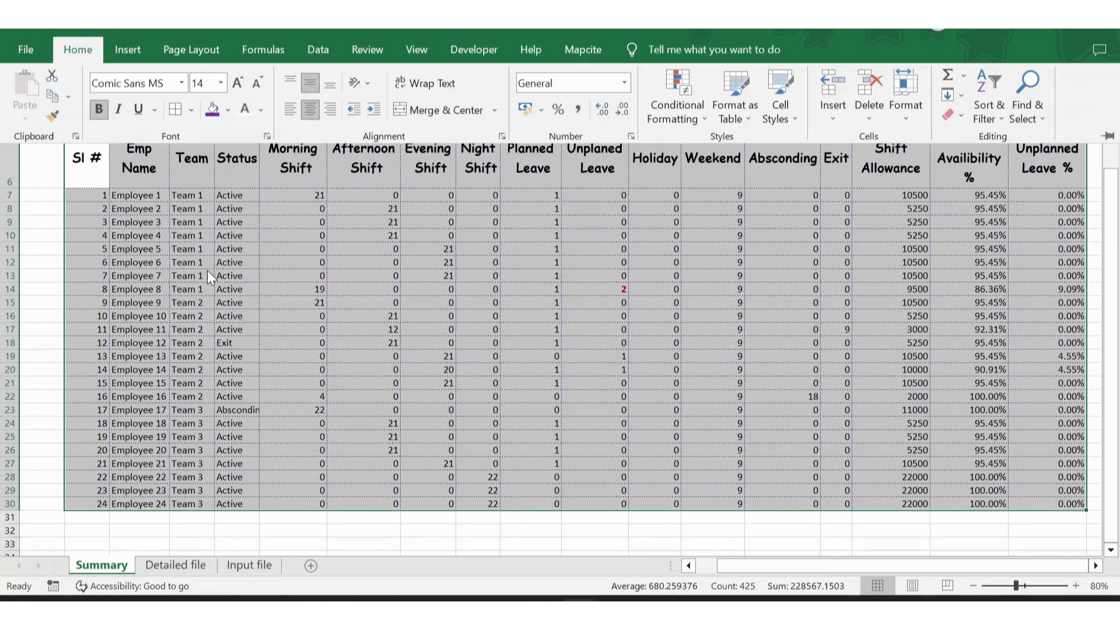
# Center the contents of the summary table C6:S30 and add a solid purple border around its outside
pyautogui.click(309, 108)
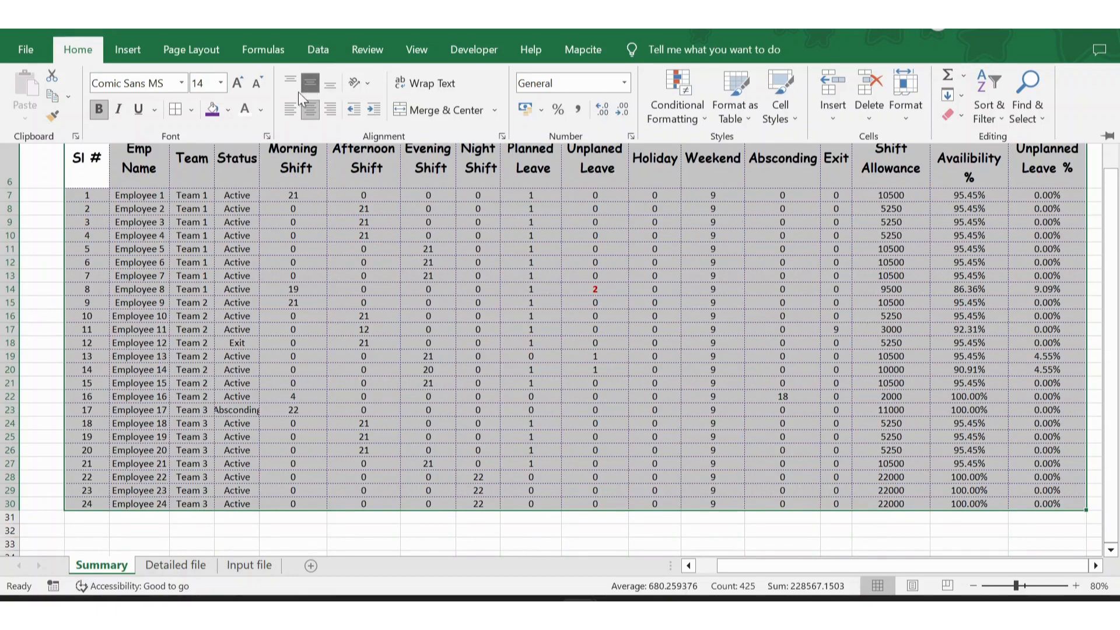
pyautogui.click(191, 110)
pyautogui.click(242, 308)
pyautogui.hotkey('ctrl', 'F1')
pyautogui.click(213, 354)
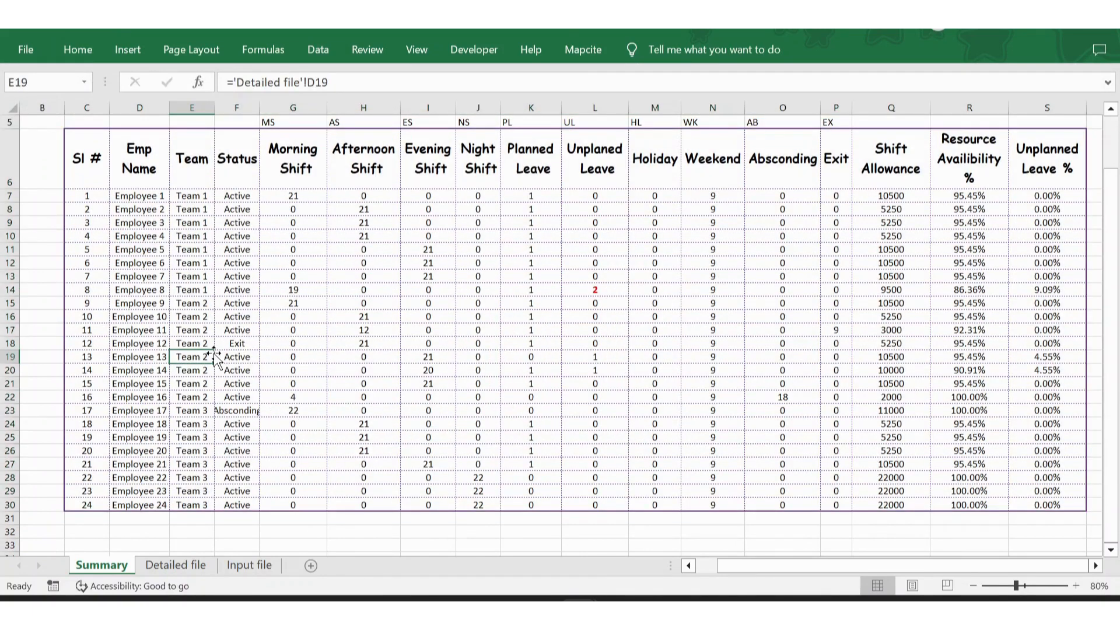
# Outline the header row from Sl # to Unplanned Leave % with a solid purple outside border
pyautogui.click(120, 360)
pyautogui.hotkey('ctrl', 'Up')
pyautogui.press('Left')
pyautogui.hotkey('ctrl', 'shift', 'Right')
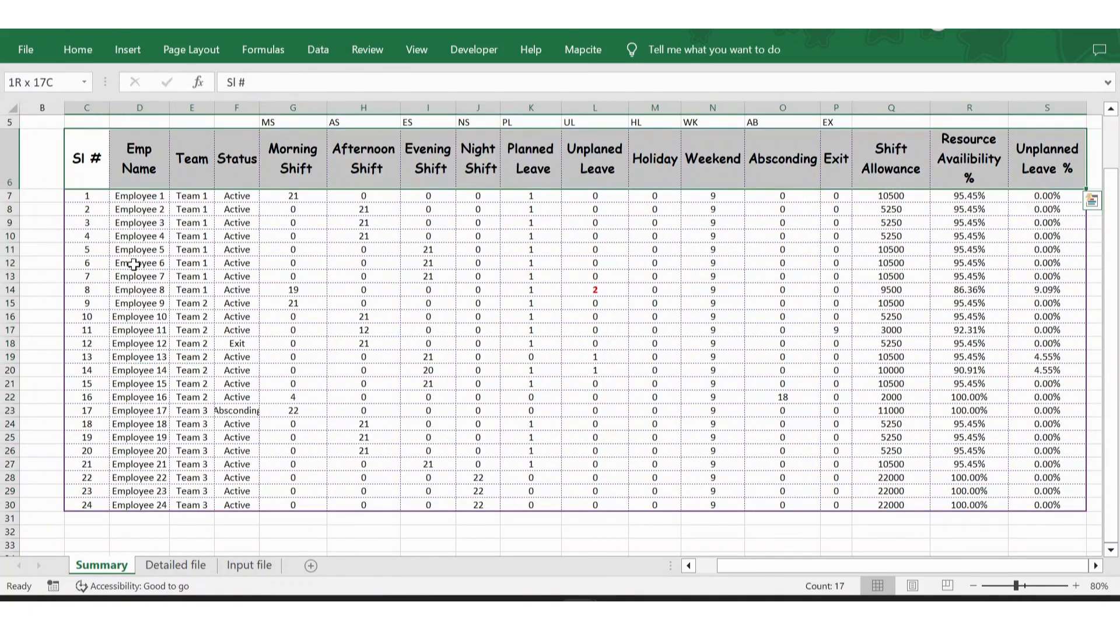
pyautogui.click(76, 55)
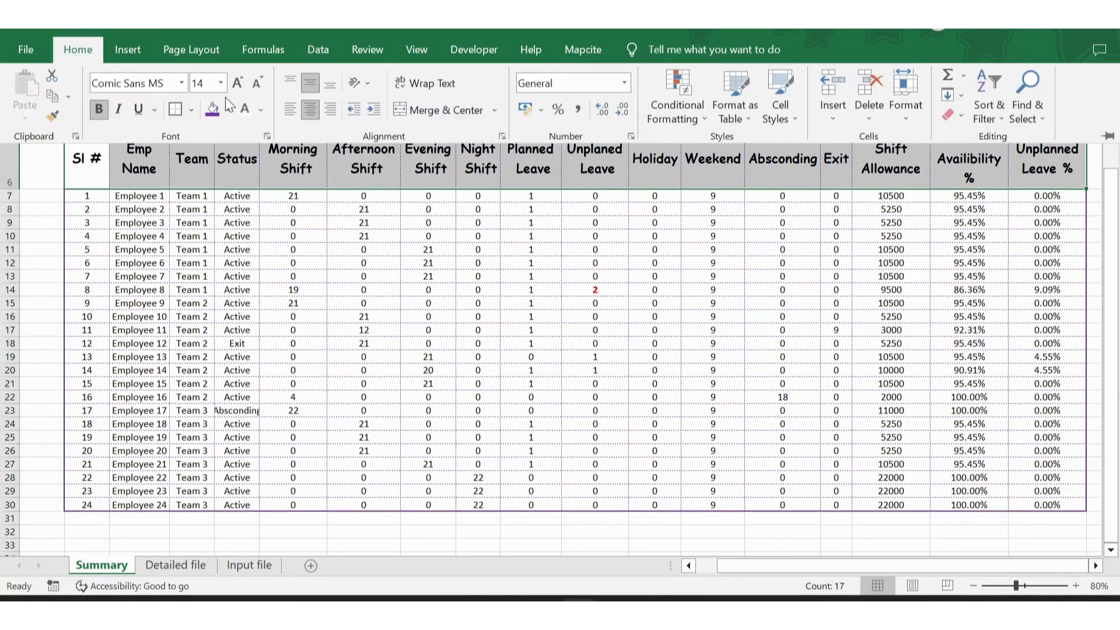
pyautogui.click(176, 109)
# Check the title block in the completed tracker, then merge and center B2:P4 in Book3's Summary sheet for the title
pyautogui.hotkey('ctrl', 'Up')
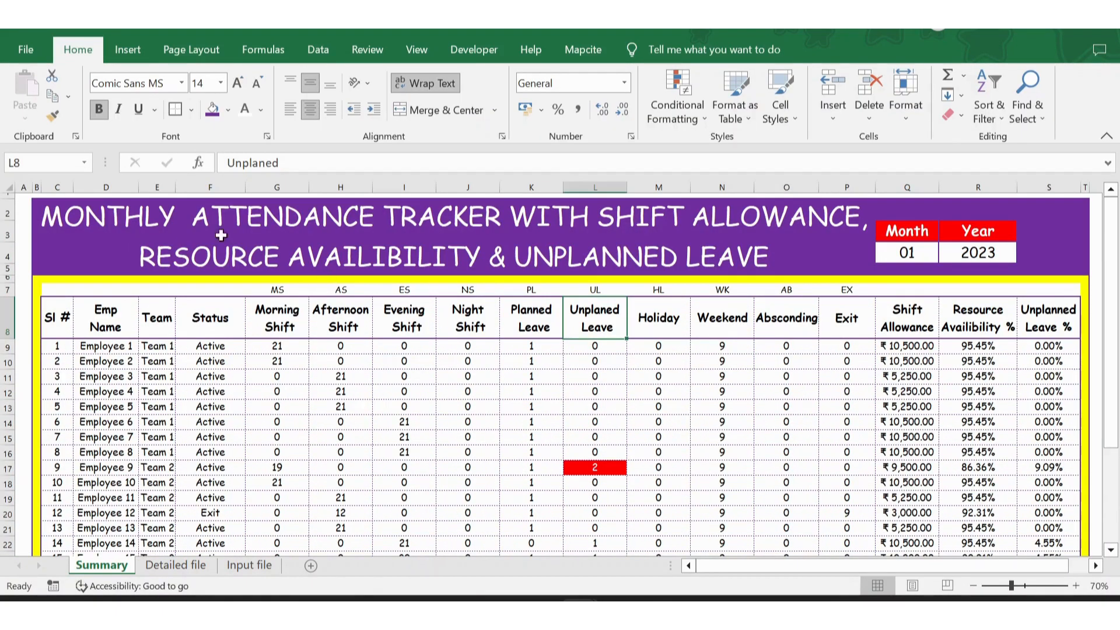
pyautogui.click(105, 215)
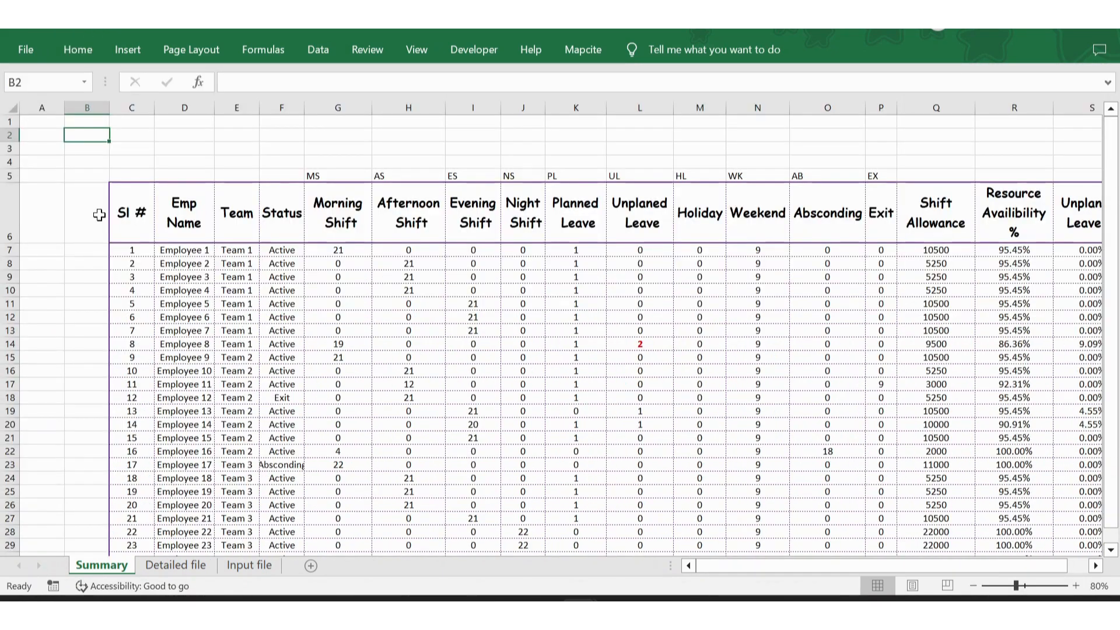
pyautogui.moveTo(87, 135); pyautogui.dragTo(87, 162)
pyautogui.hotkey('shift', 'Right')
pyautogui.hotkey('shift', 'Right')
pyautogui.hotkey('shift', 'Right')
pyautogui.hotkey('shift', 'Right')
pyautogui.hotkey('shift', 'Right')
pyautogui.hotkey('shift', 'Right')
pyautogui.hotkey('shift', 'Right')
pyautogui.hotkey('shift', 'Right')
pyautogui.hotkey('shift', 'Right')
pyautogui.hotkey('shift', 'Right')
pyautogui.hotkey('shift', 'Right')
pyautogui.hotkey('shift', 'Right')
pyautogui.hotkey('shift', 'Right')
pyautogui.hotkey('shift', 'Right')
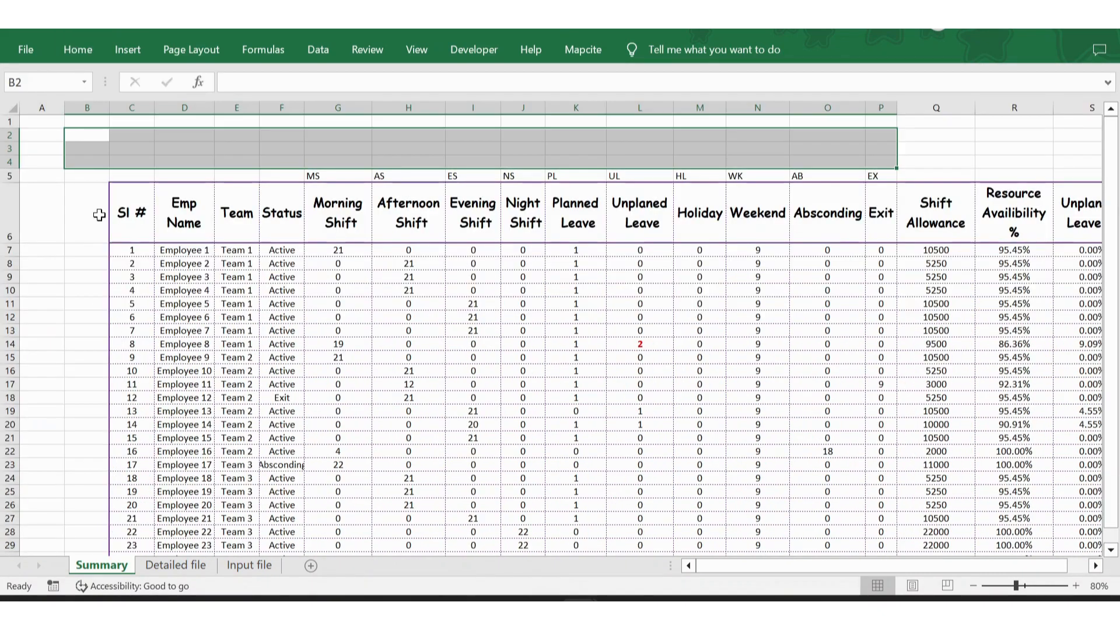
pyautogui.click(69, 53)
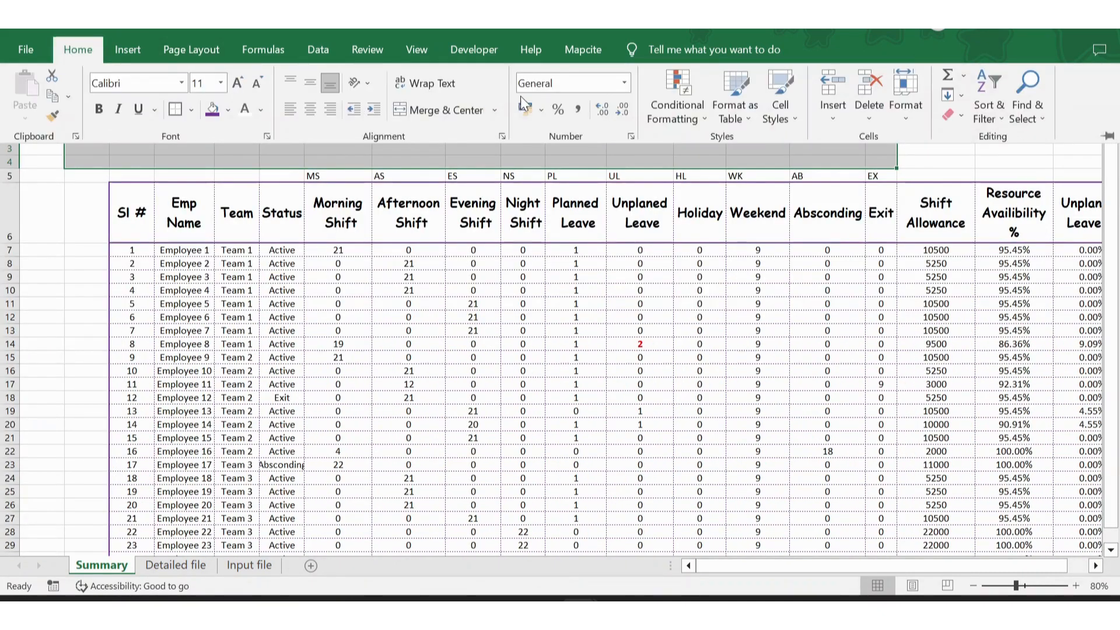
pyautogui.click(428, 110)
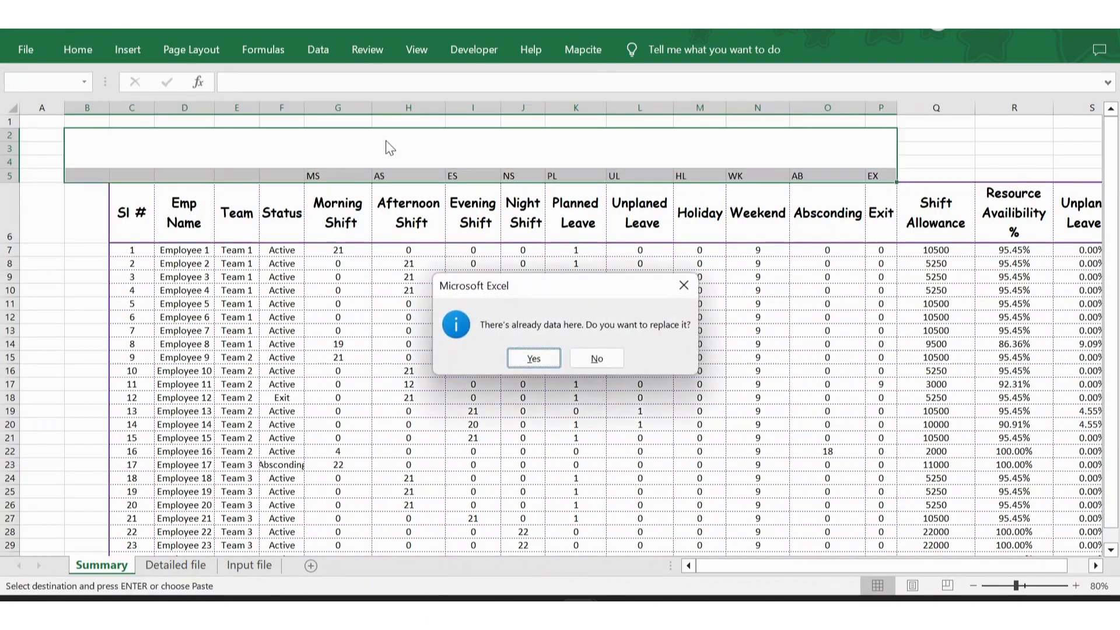
# Try to paste the completed tracker's title cell into the merged area B2:P4
pyautogui.click(533, 358)
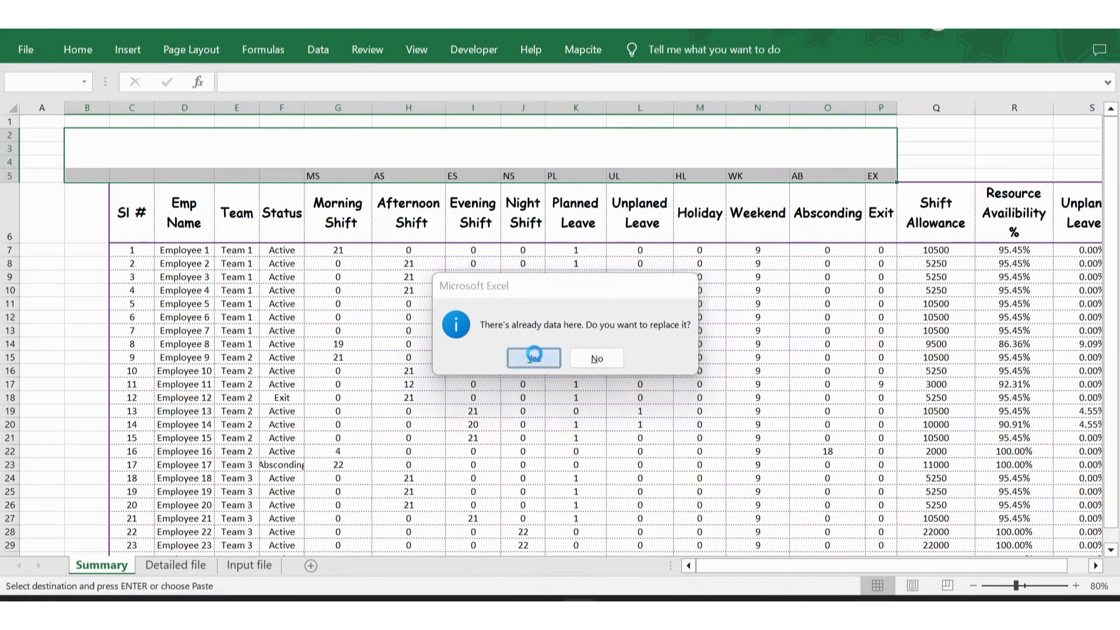
pyautogui.hotkey('ctrl', 'z')
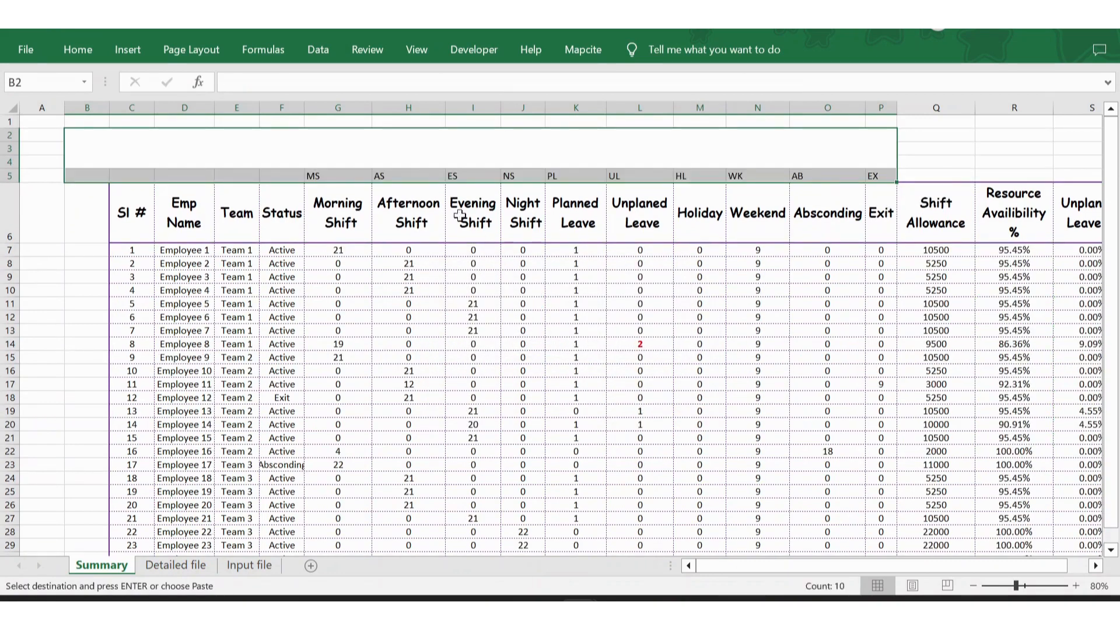
pyautogui.click(417, 161)
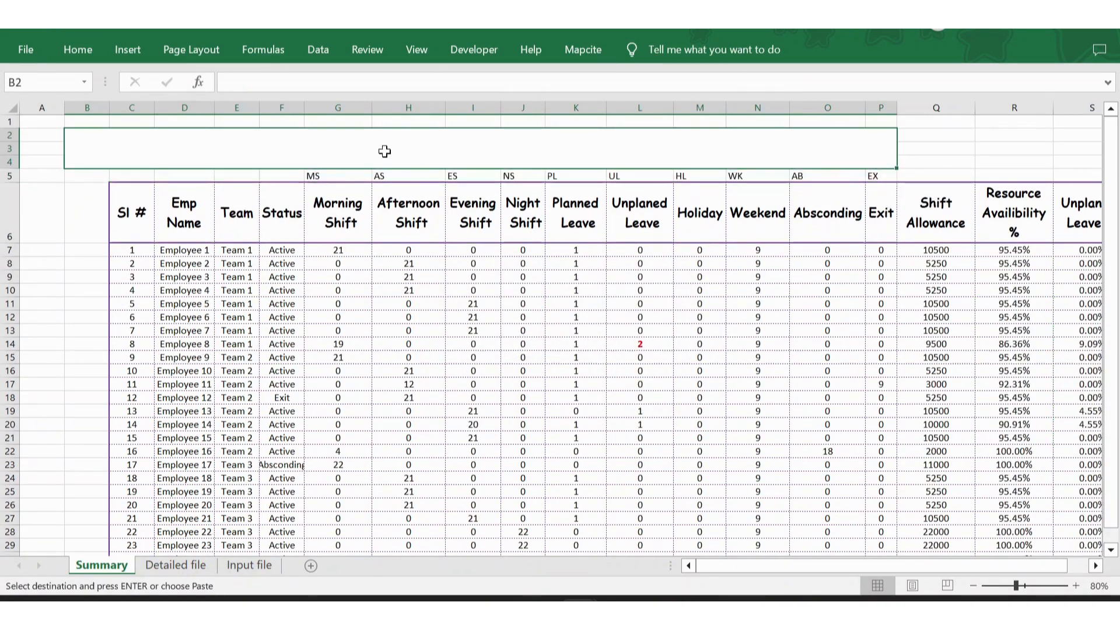
pyautogui.hotkey('ctrl', 'v')
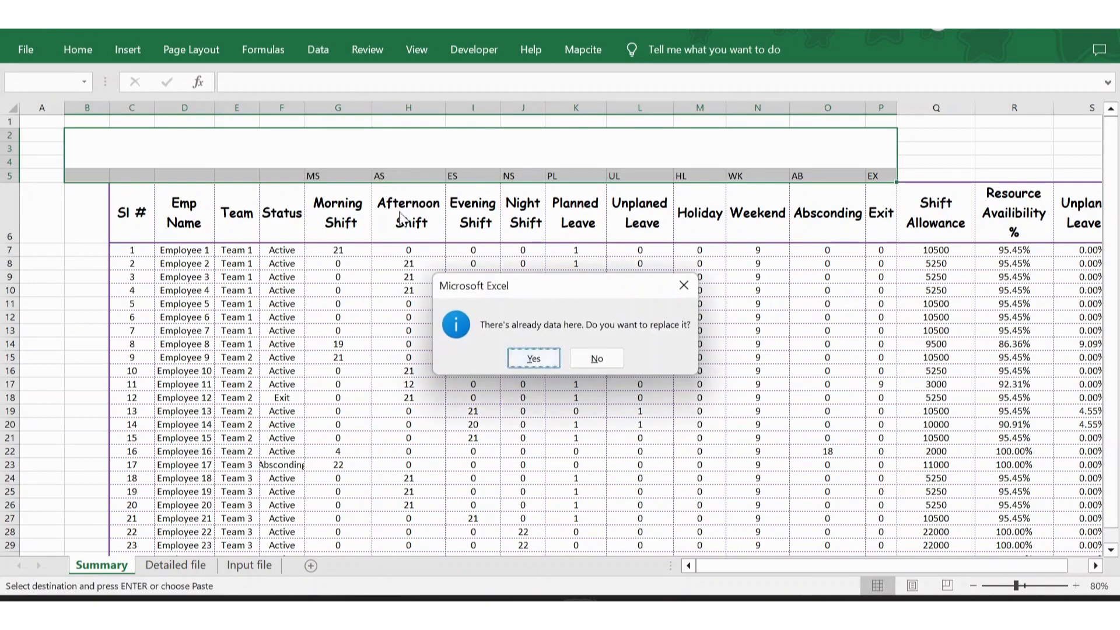
pyautogui.click(533, 357)
pyautogui.click(305, 177)
pyautogui.click(320, 155)
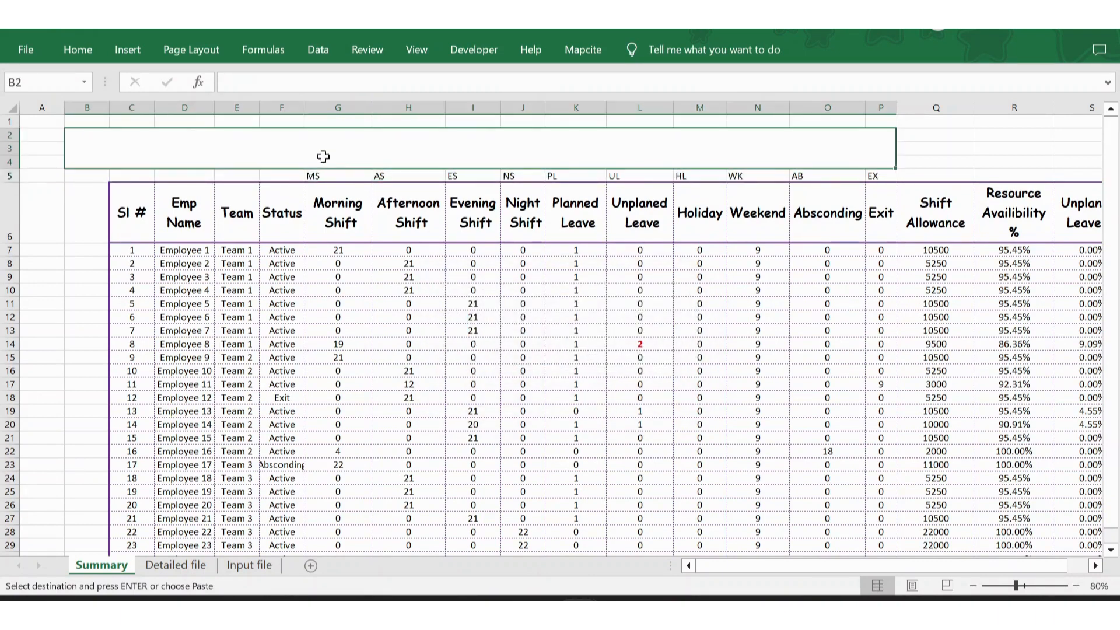
# Hide row 5, which holds the shift and leave codes above the table header
pyautogui.click(5, 177)
pyautogui.rightClick(6, 177)
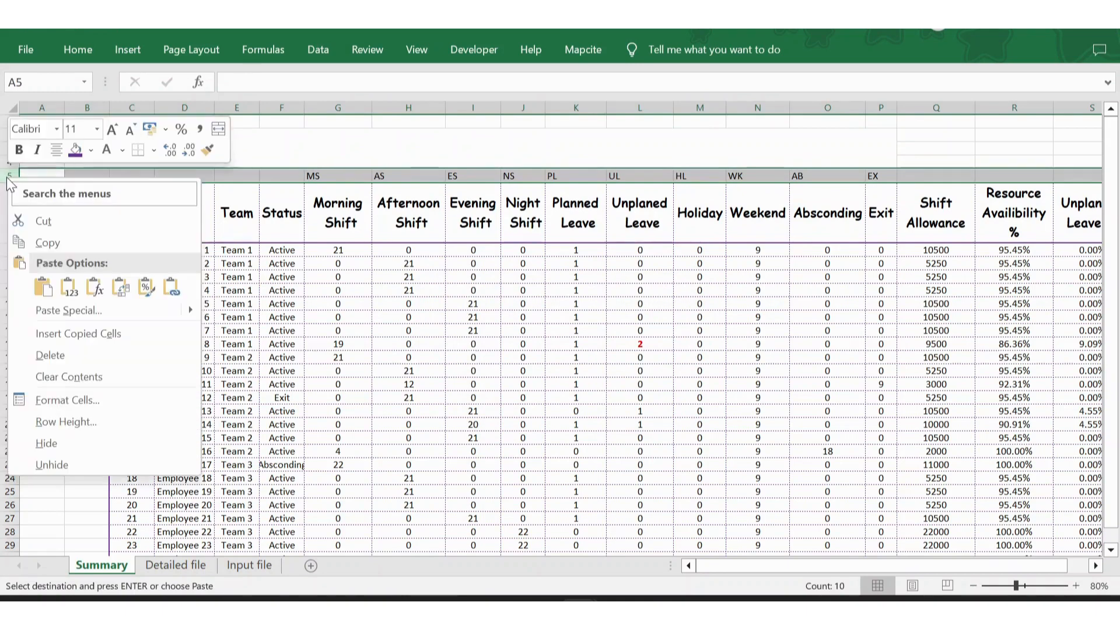
pyautogui.click(63, 438)
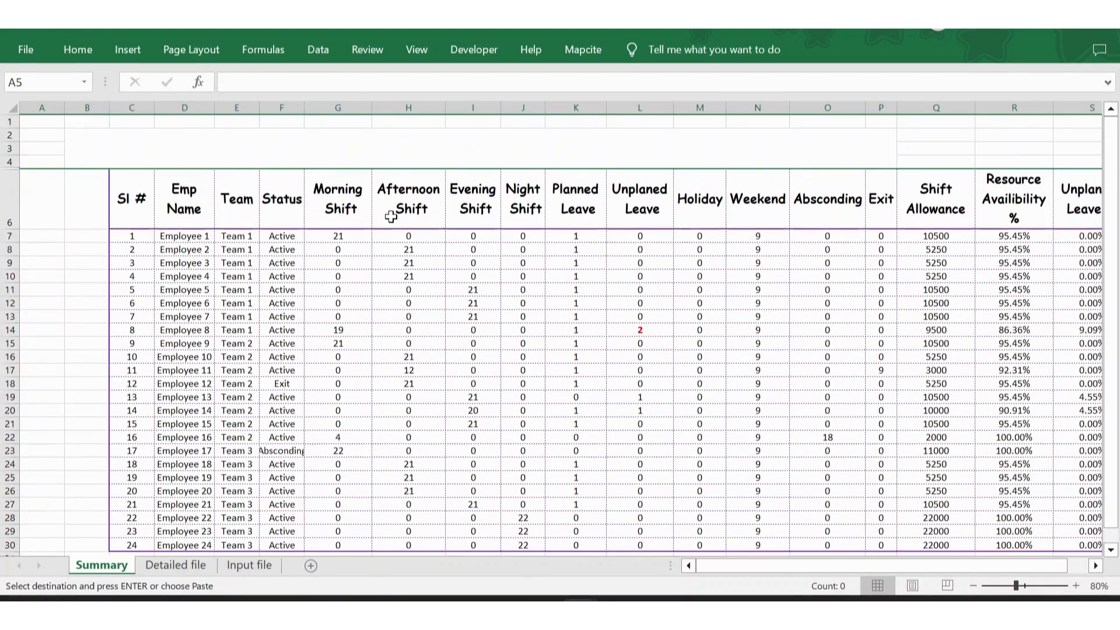
# Copy the title text "MONTHLY ATTENDANCE TRACKER WITH SHIFT ALLOWANCE, RESOURCE AVAILIBILITY & UNPLANNED LEAVE" from the completed workbook into Book3's merged cell B2
pyautogui.click(362, 152)
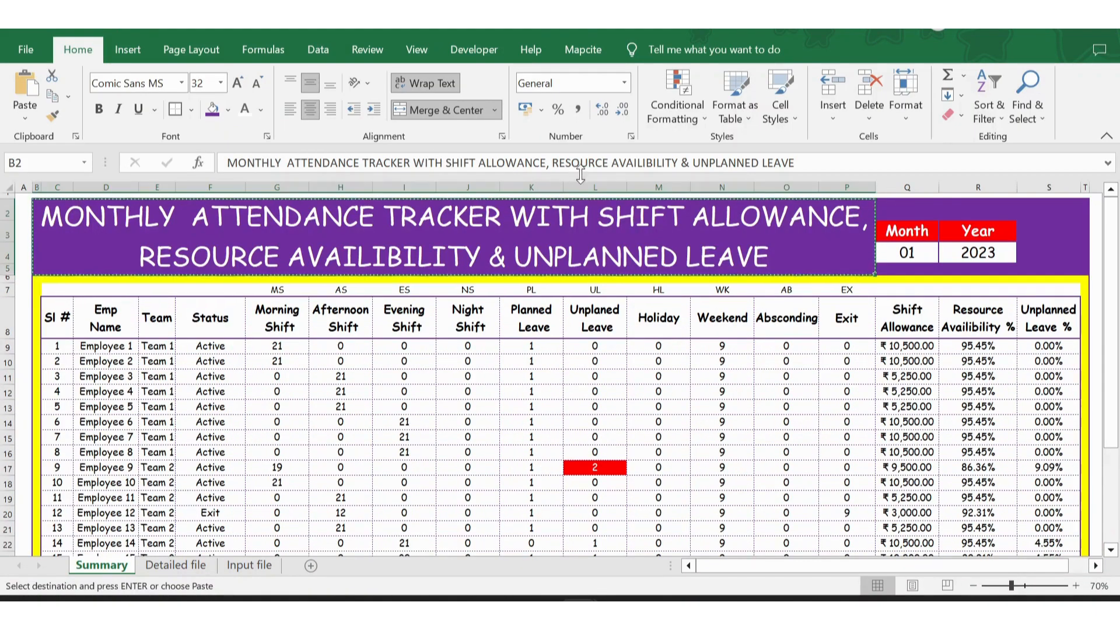
pyautogui.doubleClick(815, 165)
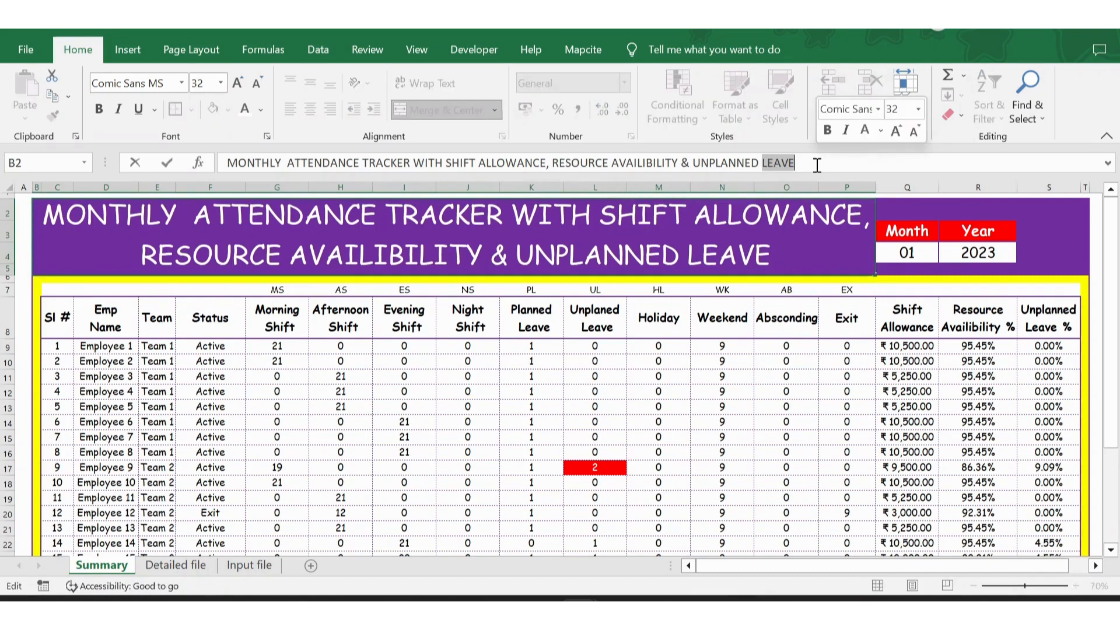
pyautogui.moveTo(817, 165); pyautogui.dragTo(153, 148)
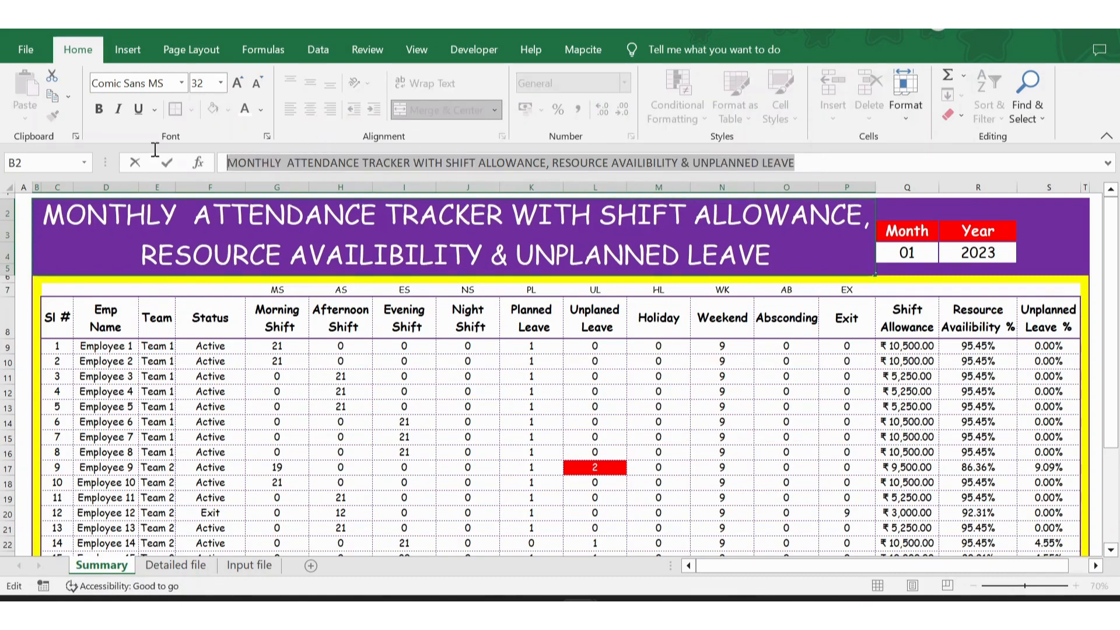
pyautogui.hotkey('ctrl', 'c')
pyautogui.press('Escape')
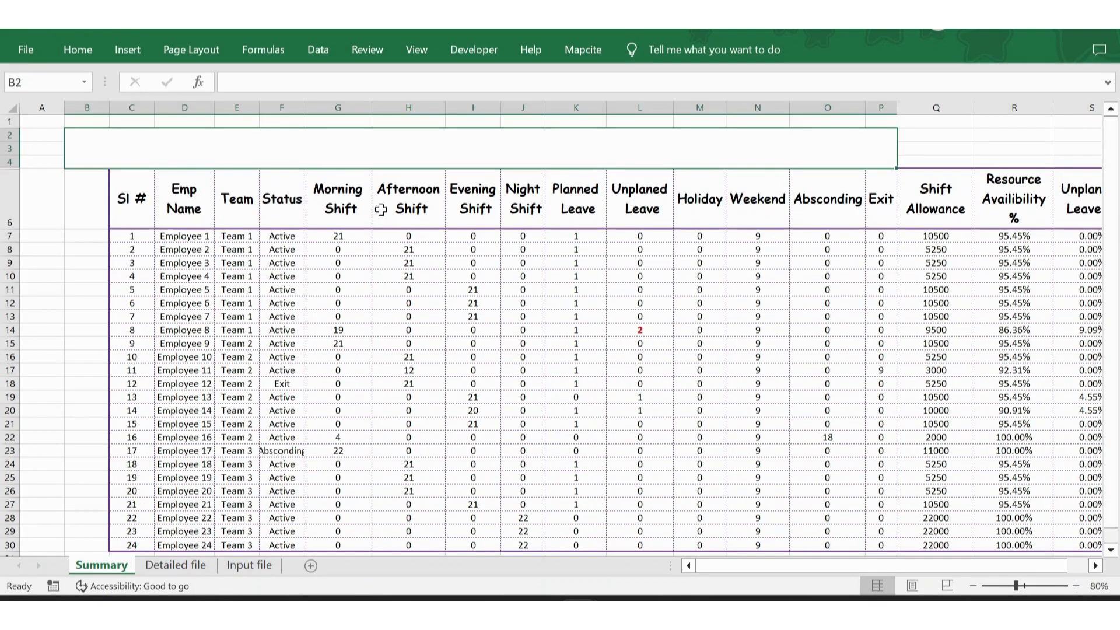
pyautogui.hotkey('ctrl', 'v')
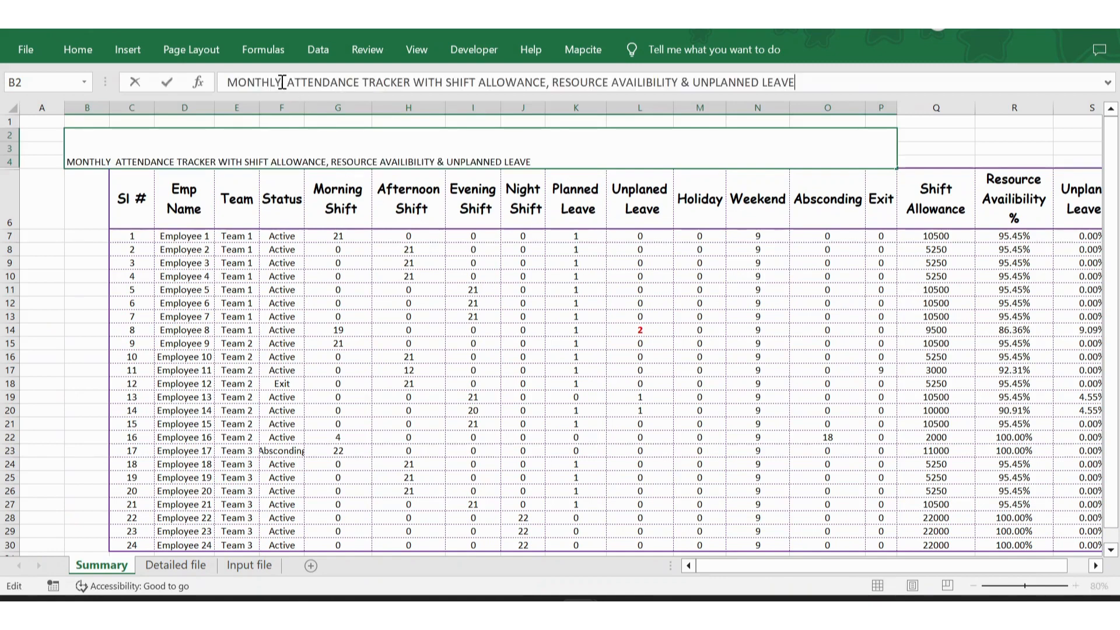
pyautogui.press('Return')
pyautogui.press('Up')
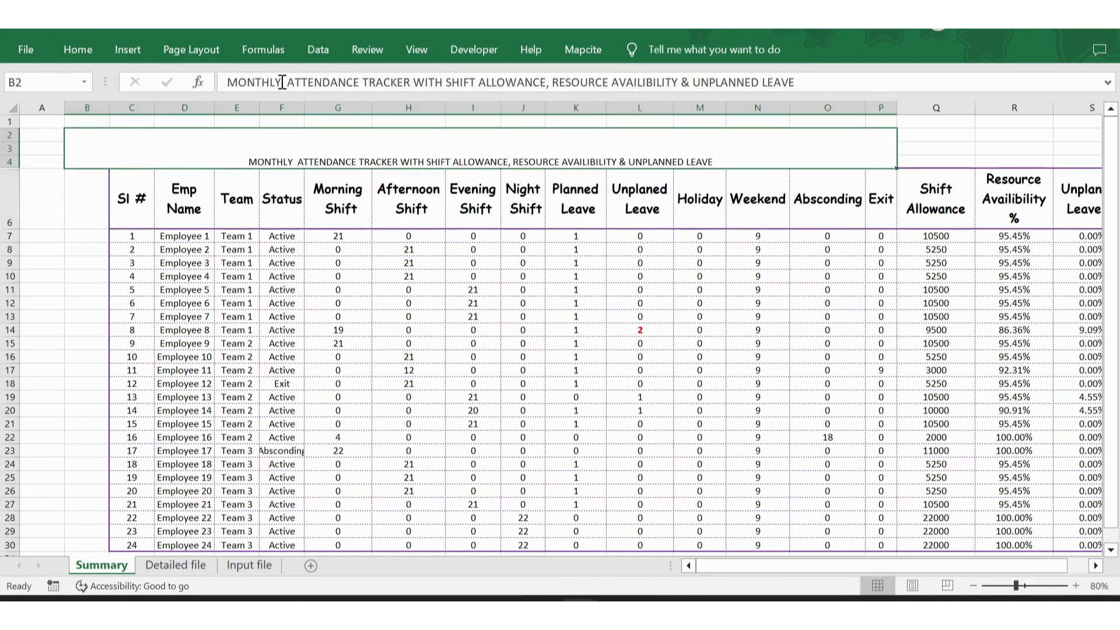
# Format the title in B2 with a purple fill, white text and font size 20
pyautogui.click(79, 50)
pyautogui.click(214, 108)
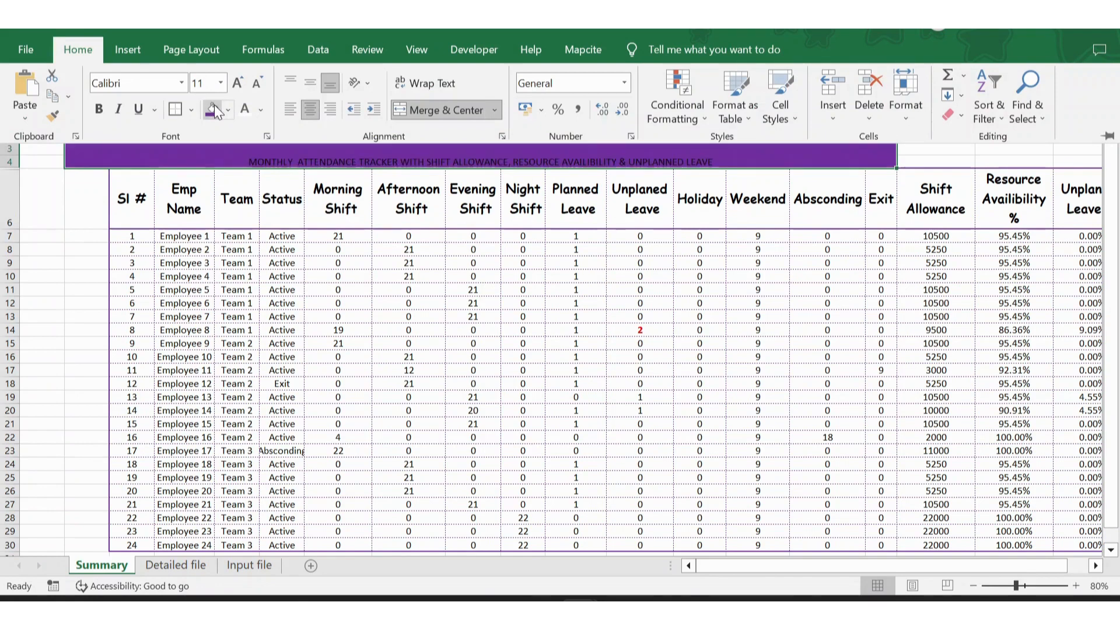
pyautogui.click(239, 109)
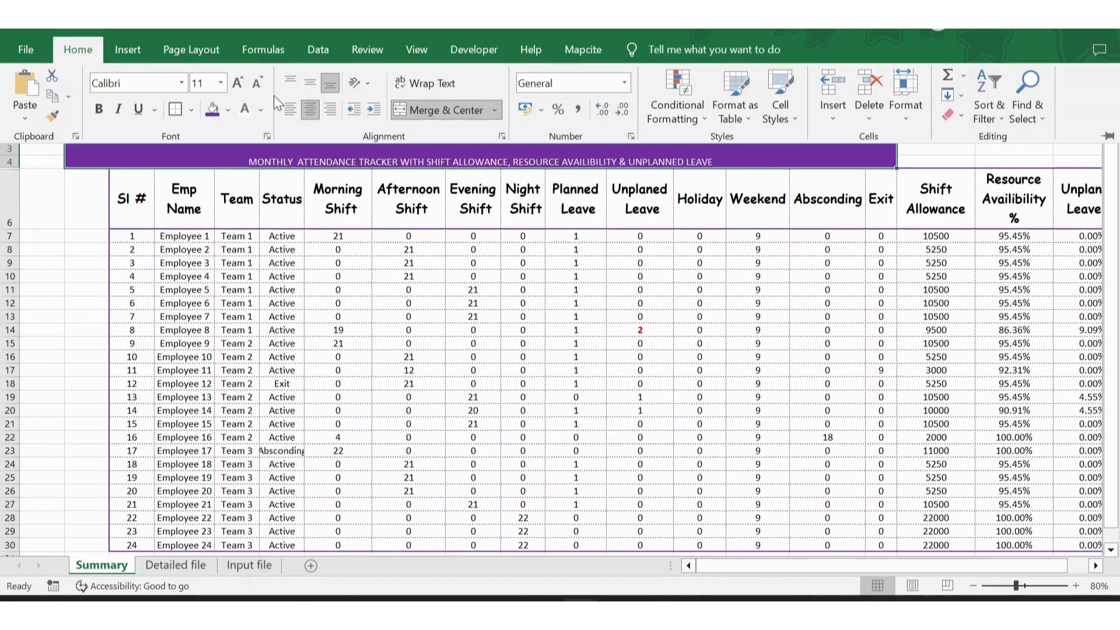
pyautogui.click(237, 83)
pyautogui.click(238, 83)
pyautogui.click(238, 83)
pyautogui.click(238, 83)
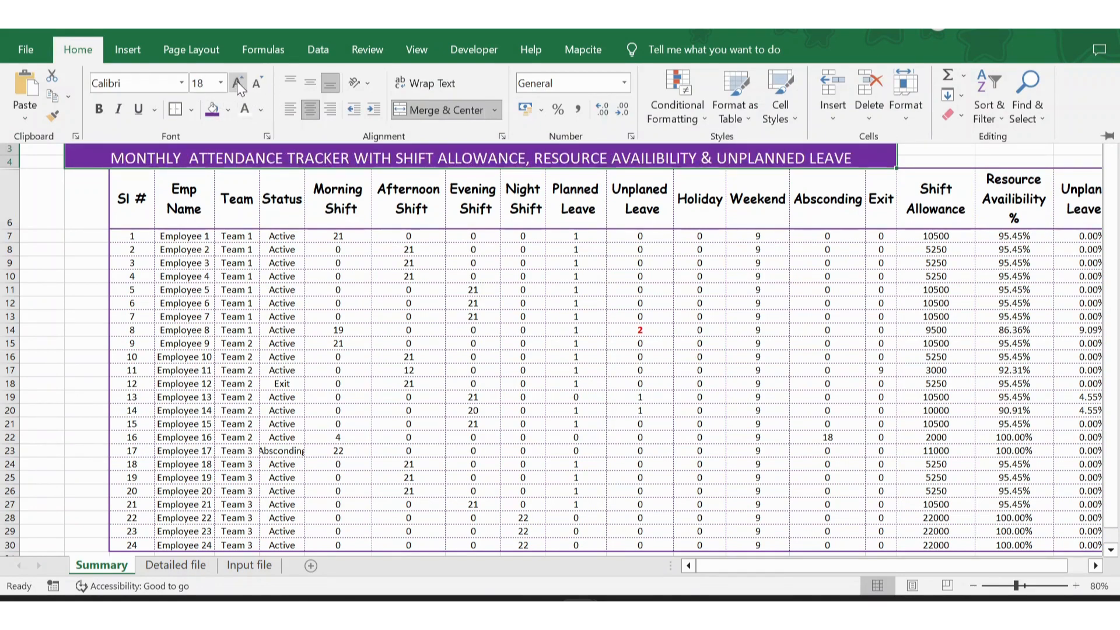
pyautogui.click(238, 83)
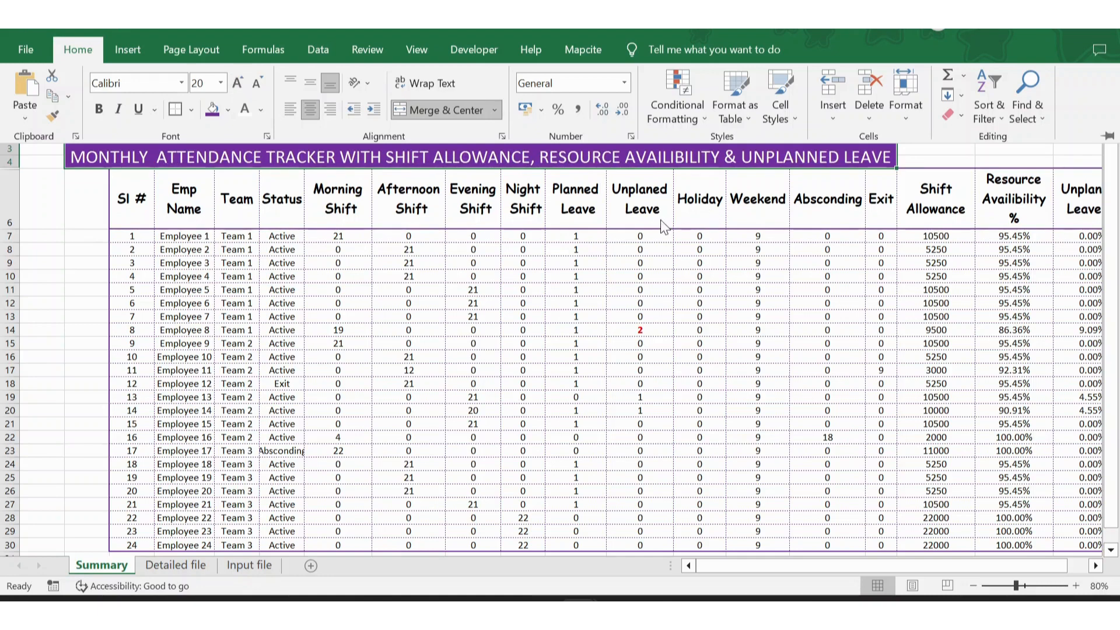
# Break the title onto a second line before RESOURCE and increase the height of rows 2 to 4 to fit both lines
pyautogui.click(647, 233)
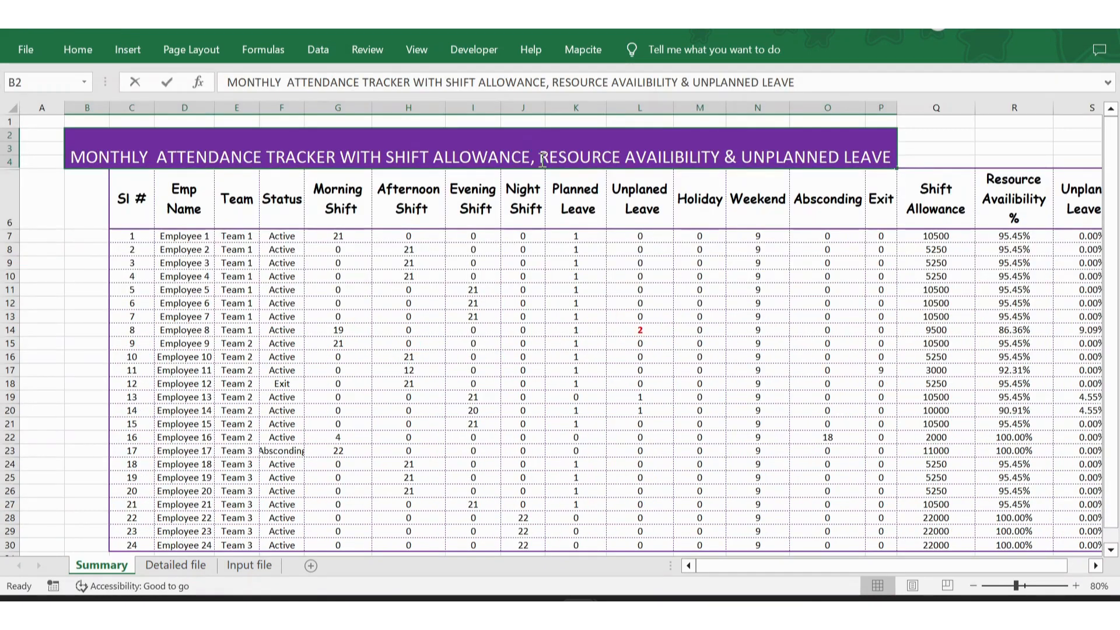
pyautogui.hotkey('alt', 'Return')
pyautogui.press('Return')
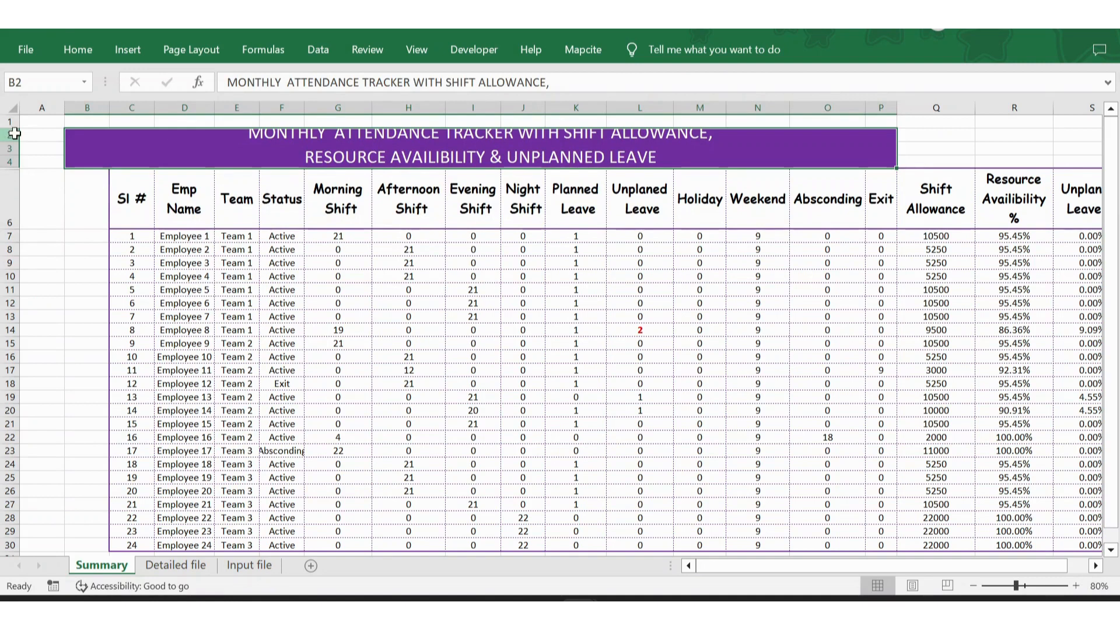
pyautogui.moveTo(14, 134); pyautogui.dragTo(11, 161)
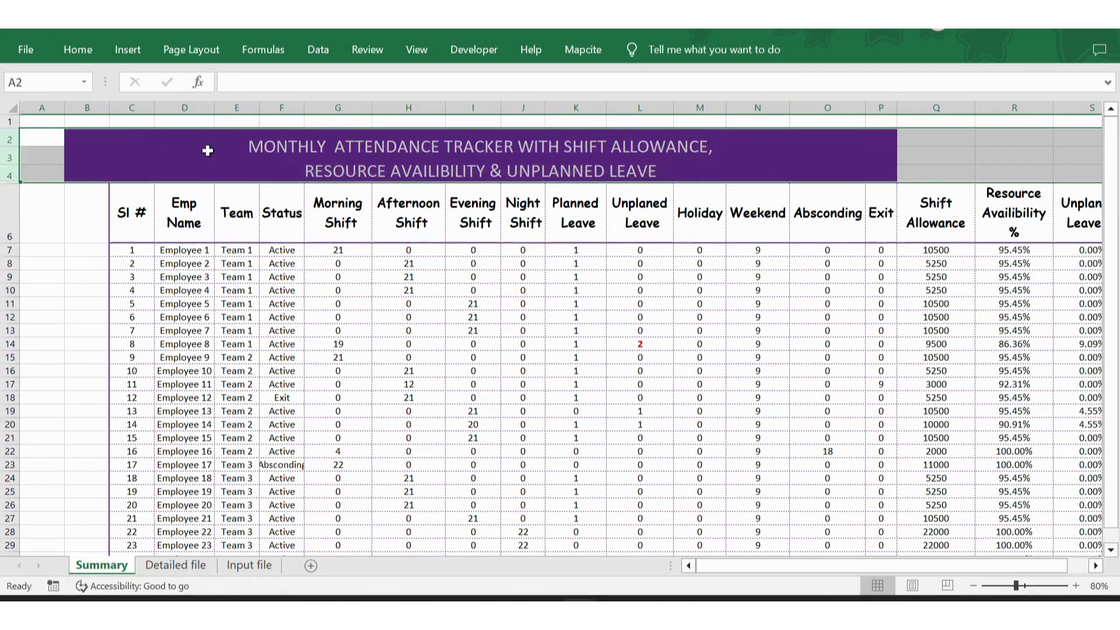
# Increase the font size of the title in B2 to 26 and heighten rows 2 to 4 to fit it
pyautogui.click(238, 154)
pyautogui.click(86, 45)
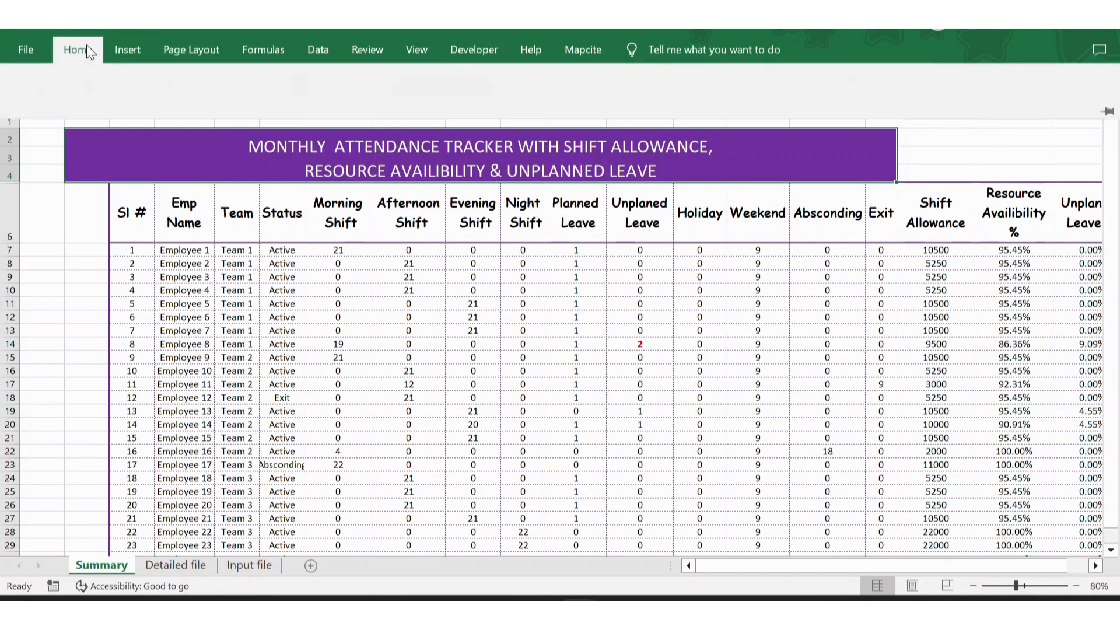
pyautogui.click(86, 45)
pyautogui.click(86, 44)
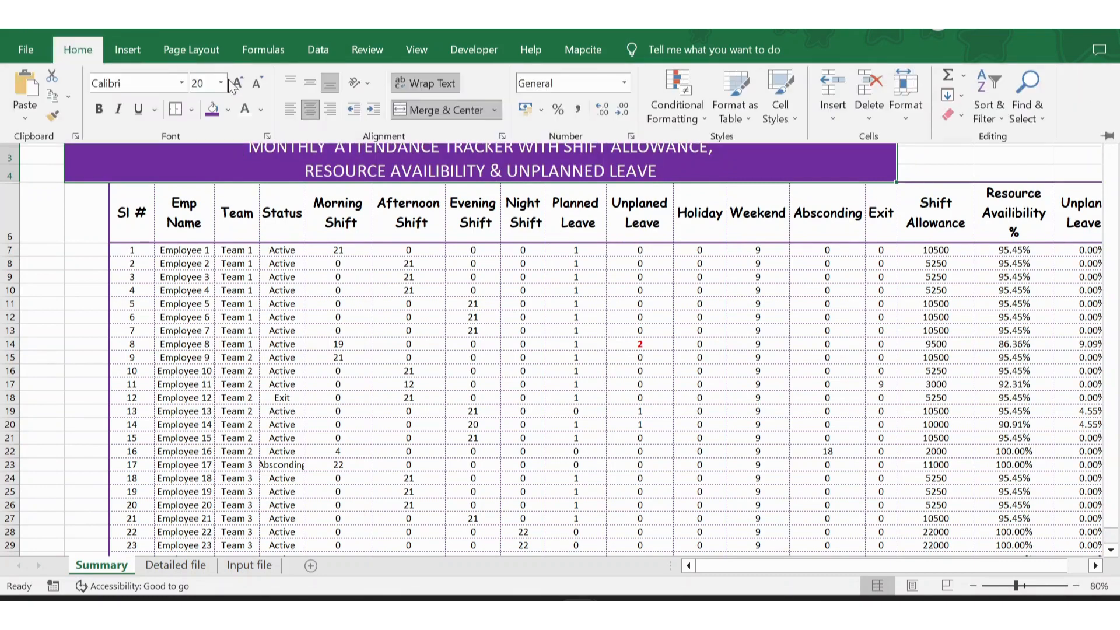
pyautogui.click(239, 82)
pyautogui.click(239, 82)
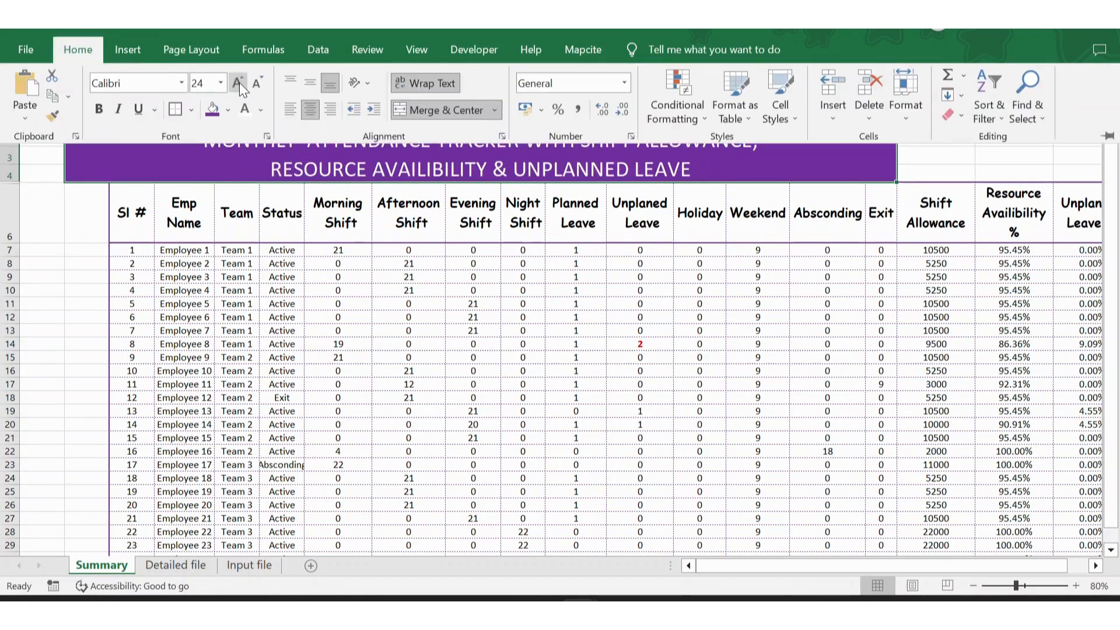
pyautogui.click(239, 82)
pyautogui.click(315, 261)
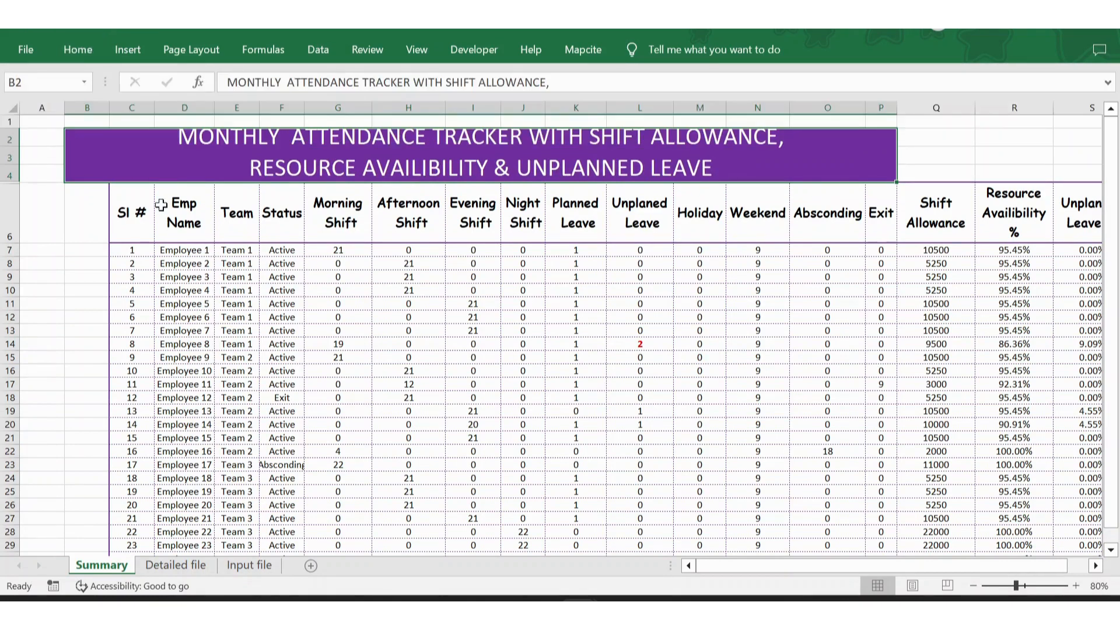
pyautogui.moveTo(9, 140); pyautogui.dragTo(3, 188)
pyautogui.click(278, 169)
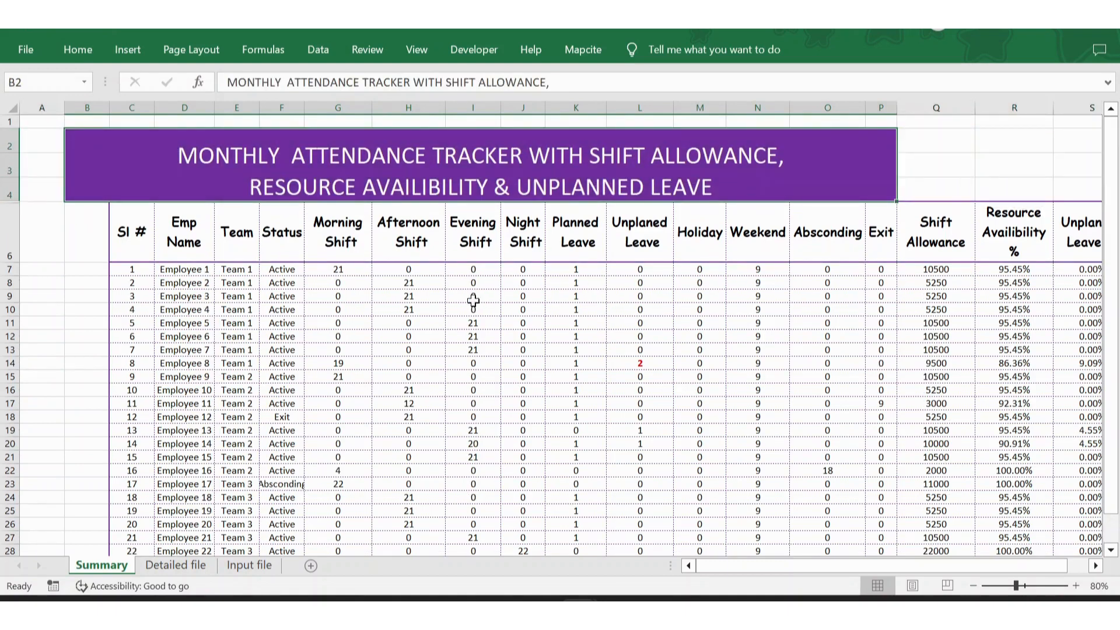
# Copy the Month and Year block Q3:R4 from the completed workbook's Summary sheet into Q3 beside the title in Book3
pyautogui.click(935, 167)
pyautogui.press('Right')
pyautogui.press('Right')
pyautogui.press('Right')
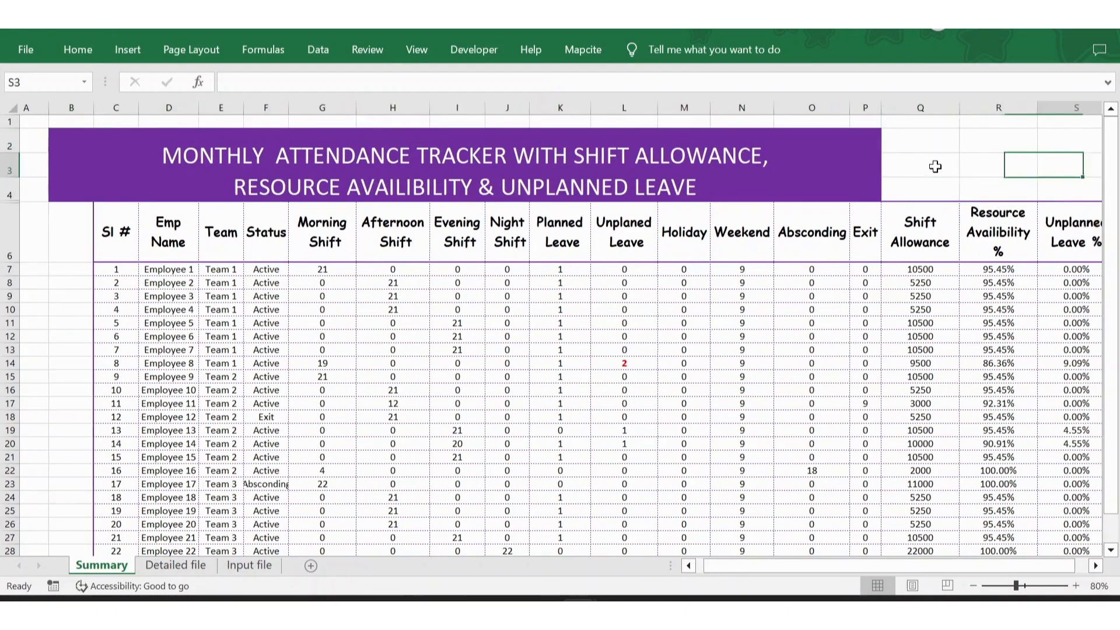
pyautogui.press('Left')
pyautogui.press('Left')
pyautogui.press('Left')
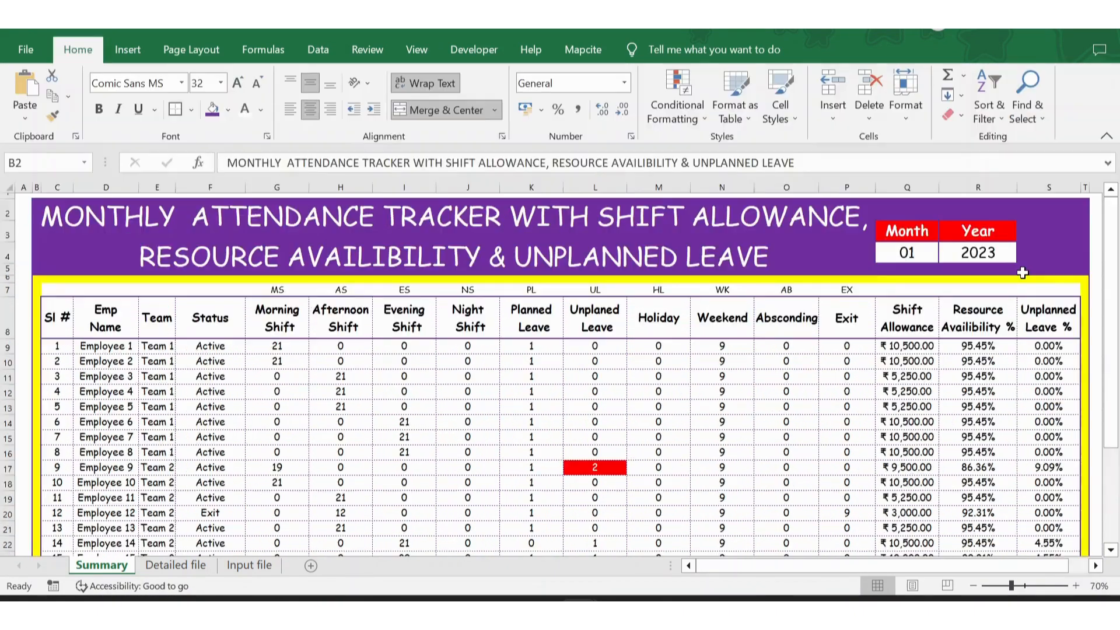
pyautogui.press('Down')
pyautogui.press('Right')
pyautogui.press('Right')
pyautogui.press('Right')
pyautogui.press('Right')
pyautogui.press('Right')
pyautogui.press('Right')
pyautogui.press('Right')
pyautogui.press('Right')
pyautogui.press('Right')
pyautogui.press('Right')
pyautogui.press('Right')
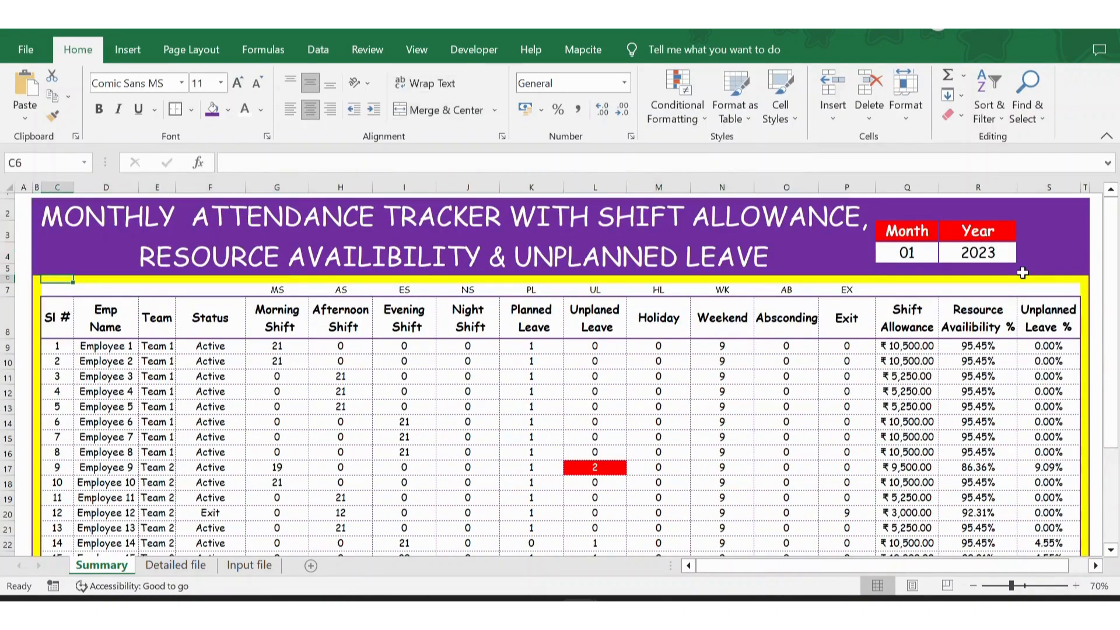
pyautogui.press('Right')
pyautogui.press('Right')
pyautogui.press('Right')
pyautogui.press('Right')
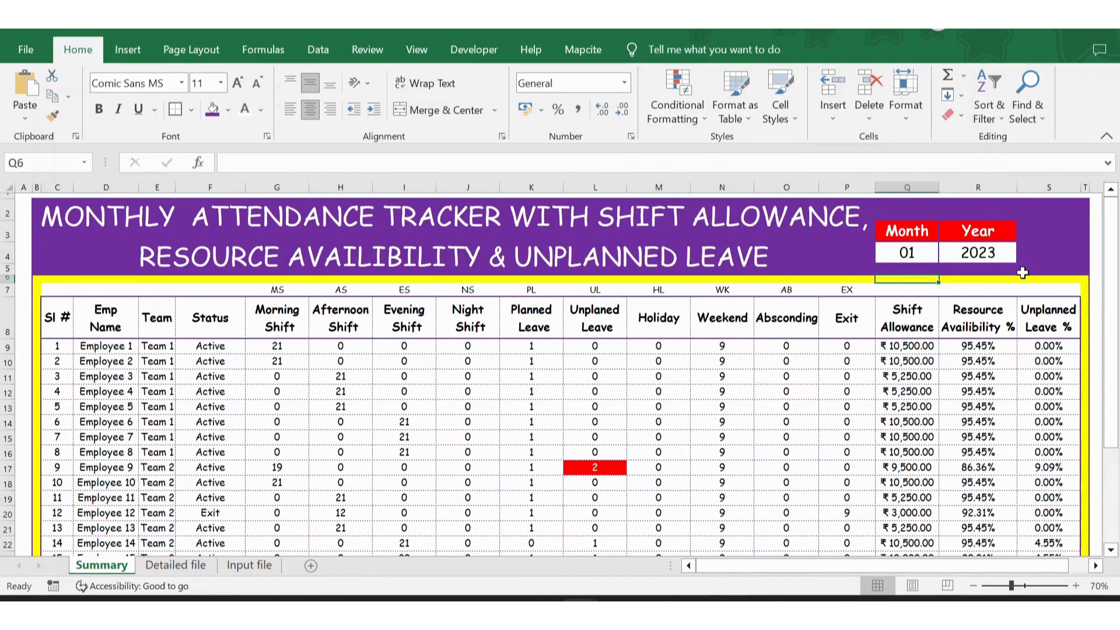
pyautogui.press('Up')
pyautogui.press('Up')
pyautogui.press('Up')
pyautogui.hotkey('shift', 'Right')
pyautogui.hotkey('shift', 'Down')
pyautogui.hotkey('ctrl', 'c')
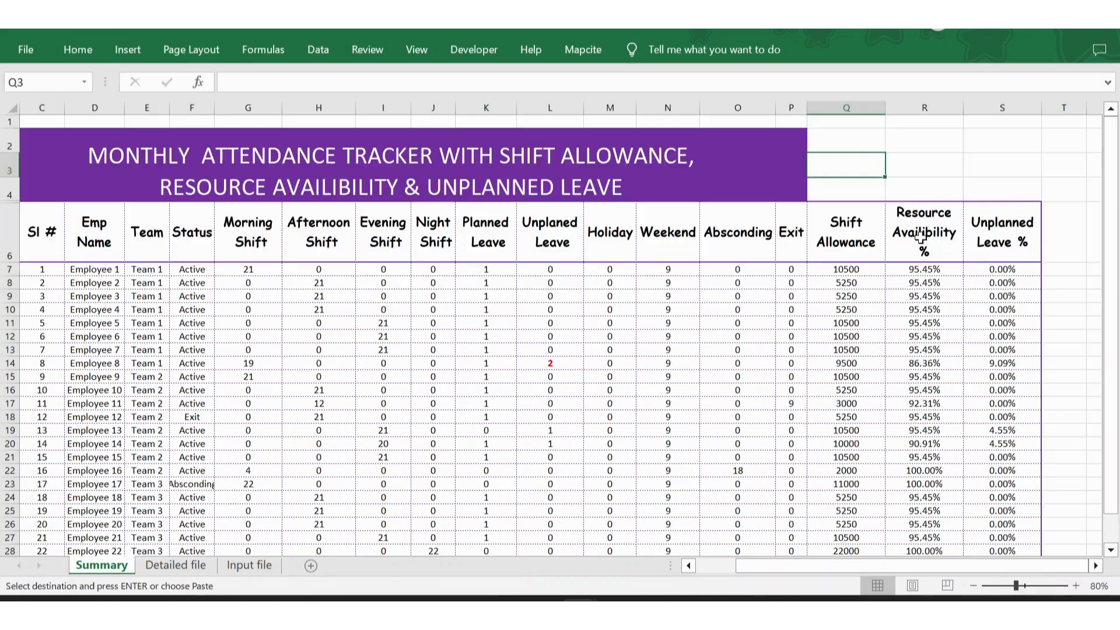
pyautogui.hotkey('ctrl', 'v')
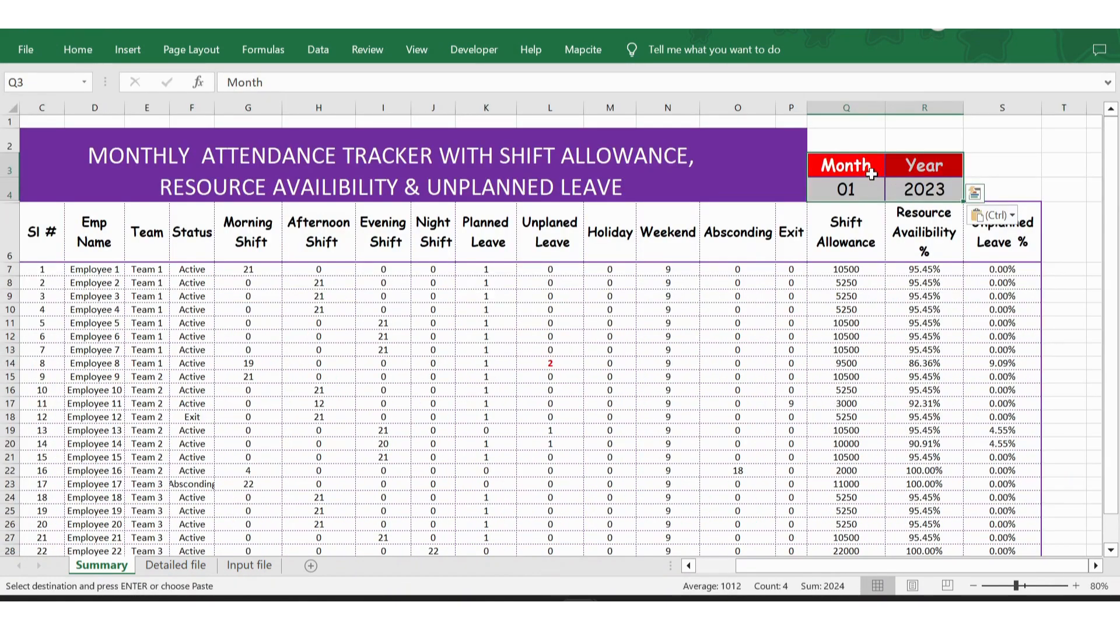
# Replace the external link in Q4 under Month with a reference to C3 on this workbook's Detailed file sheet
pyautogui.click(871, 173)
pyautogui.click(854, 190)
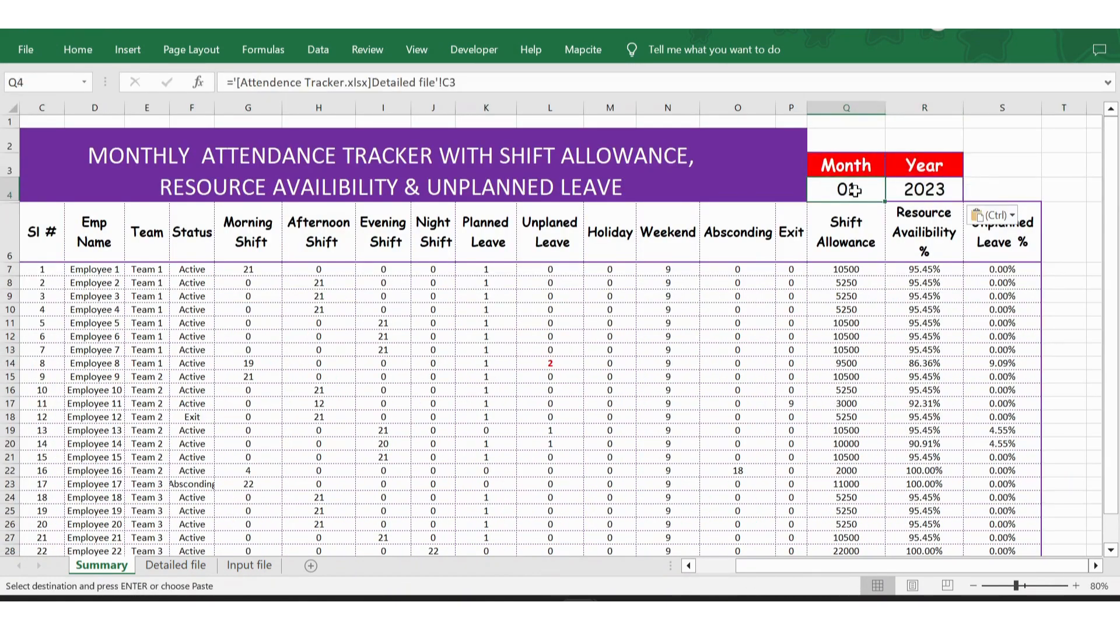
pyautogui.write('-')
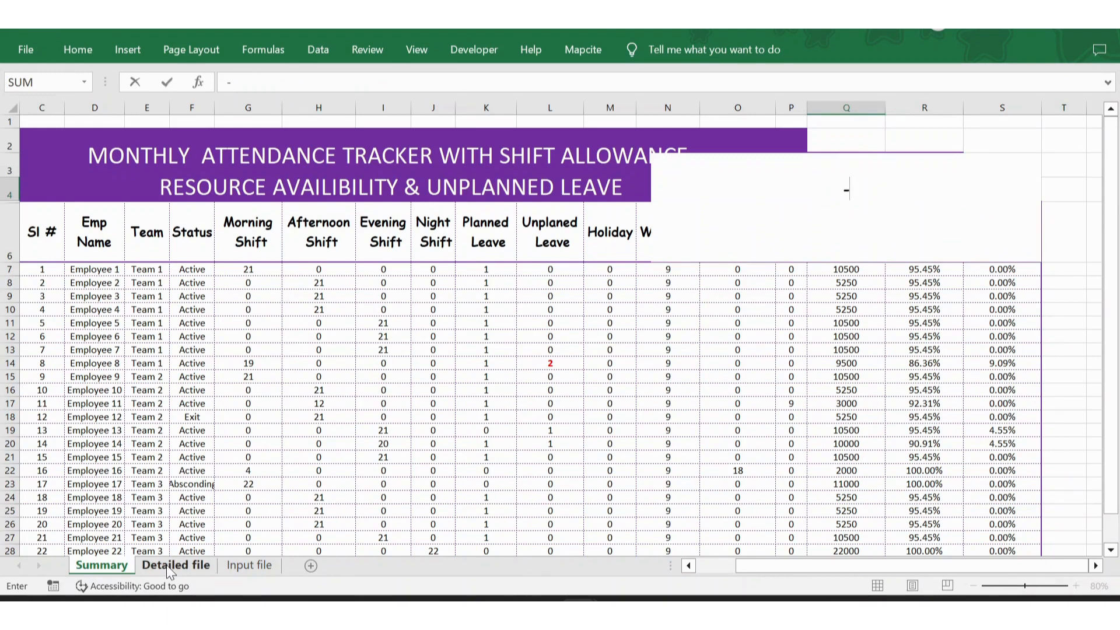
pyautogui.press('Escape')
pyautogui.write('=')
pyautogui.click(181, 564)
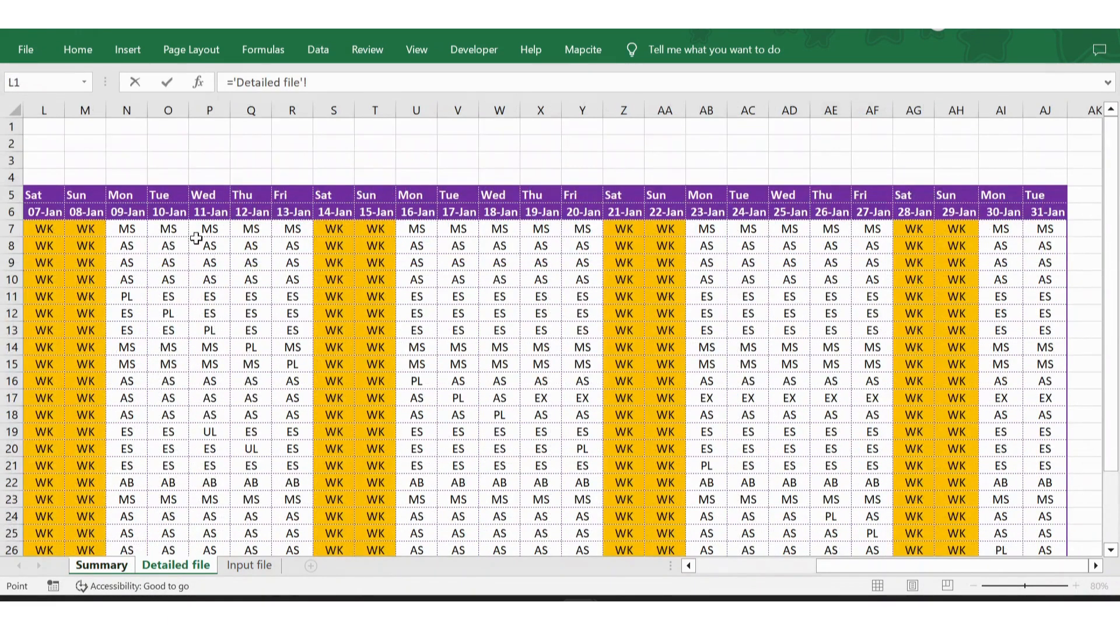
pyautogui.click(705, 565)
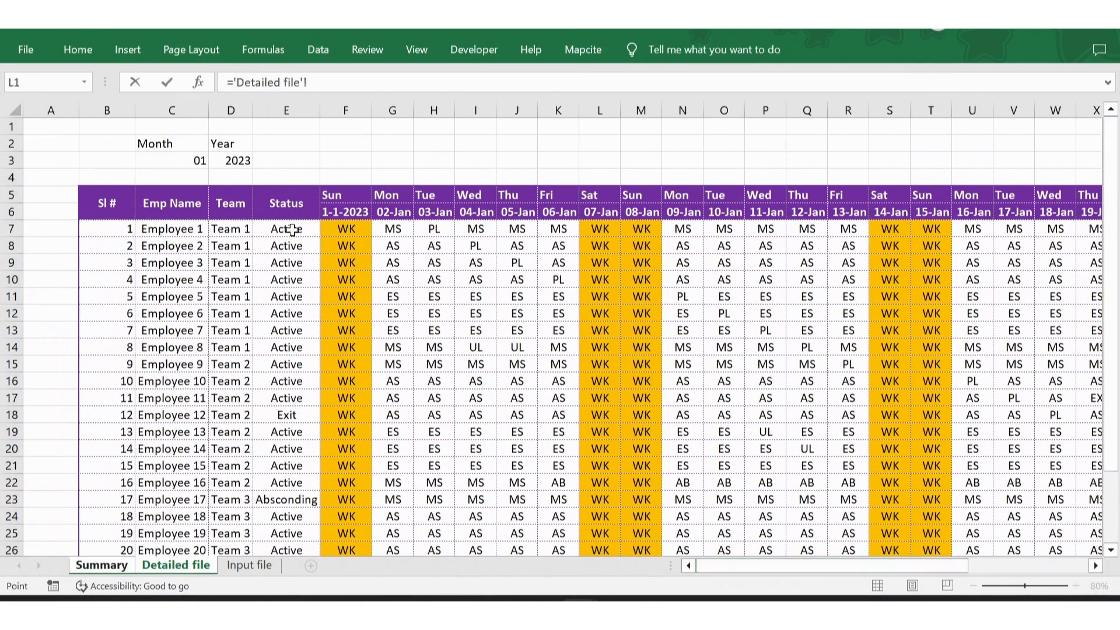
pyautogui.click(175, 164)
pyautogui.press('Return')
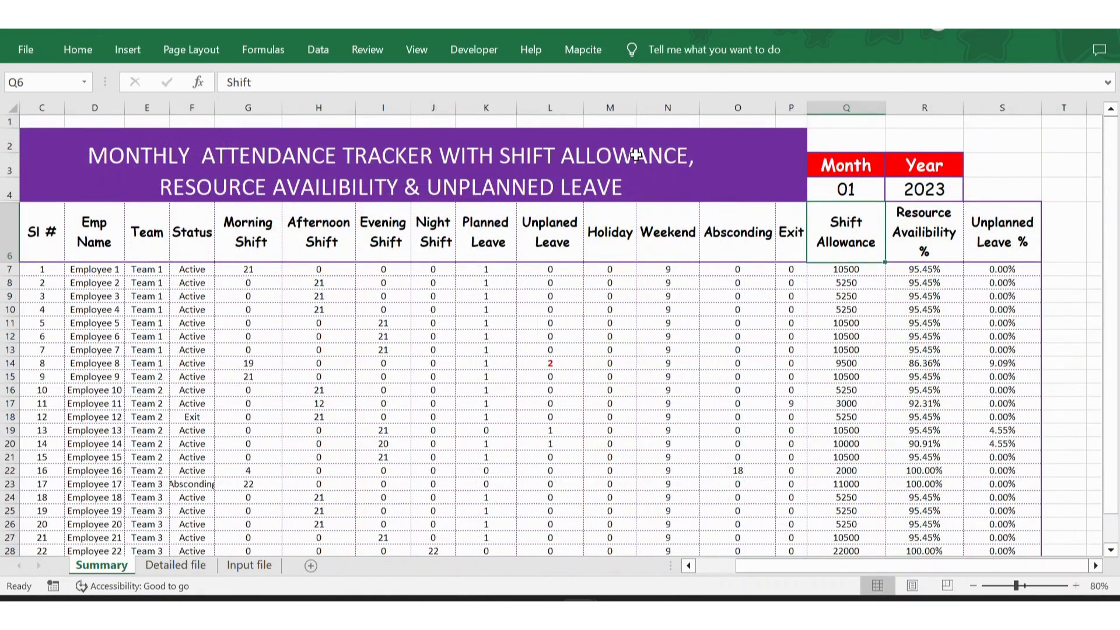
# Link R4 under Year to cell D3 on this workbook's Detailed file sheet
pyautogui.click(926, 195)
pyautogui.write('=')
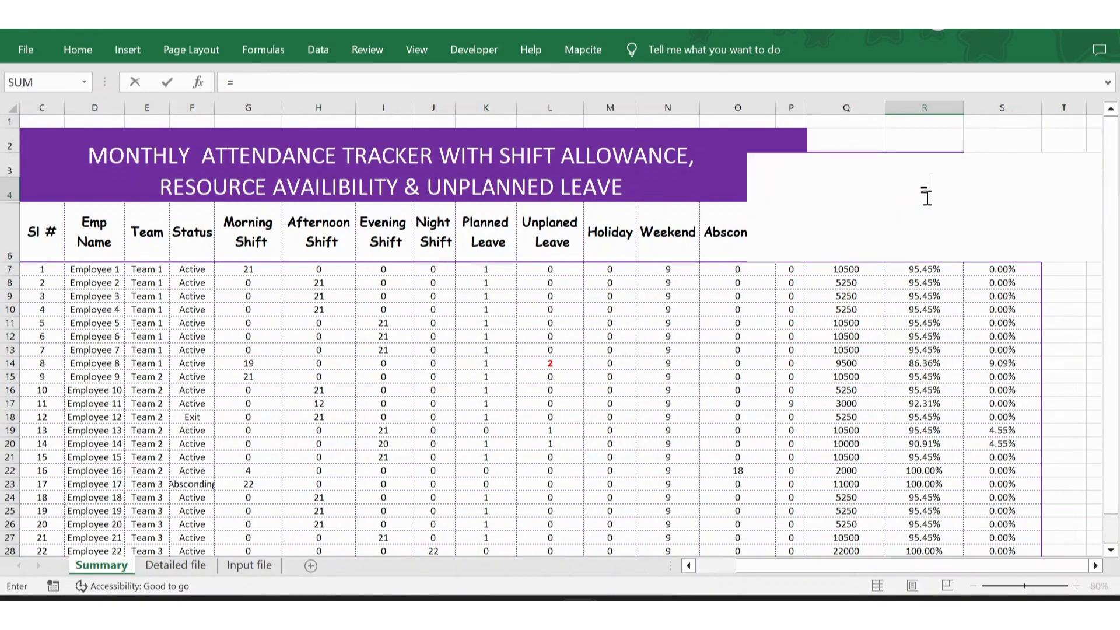
pyautogui.click(176, 565)
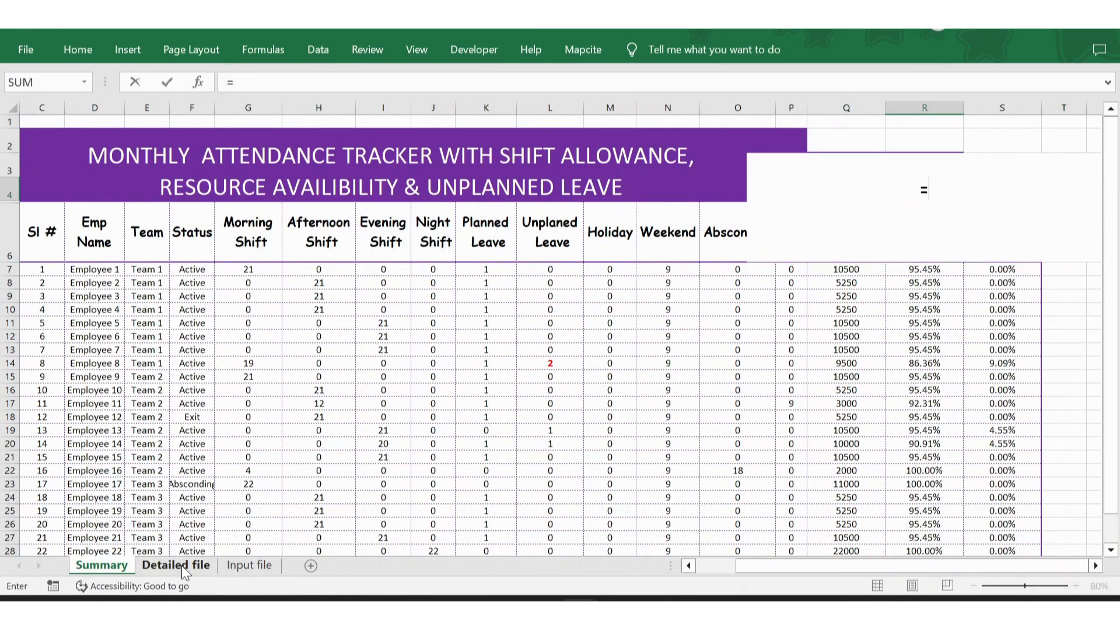
pyautogui.click(246, 152)
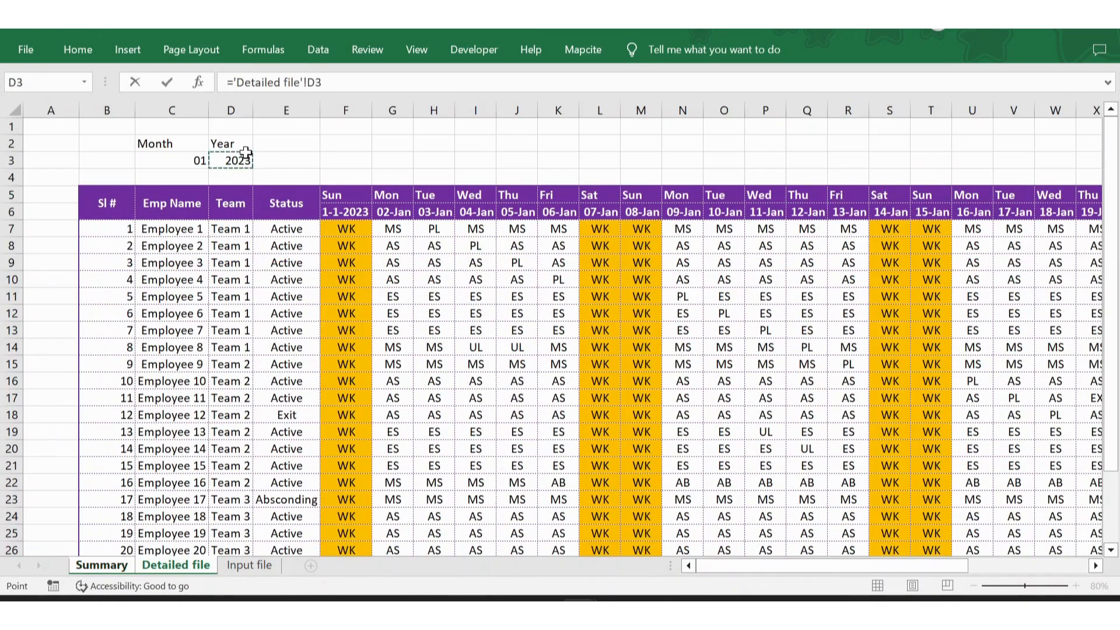
pyautogui.press('Return')
pyautogui.press('Up')
pyautogui.press('Left')
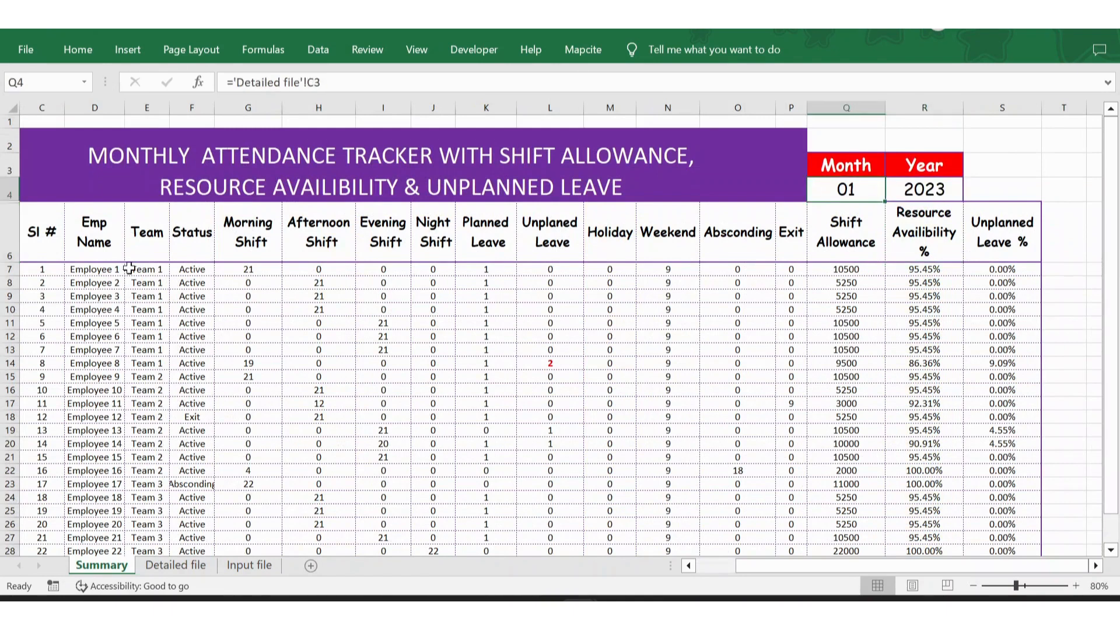
# Set the month in C3 of the Detailed file sheet to 03 and check the linked month on the Summary sheet
pyautogui.click(174, 552)
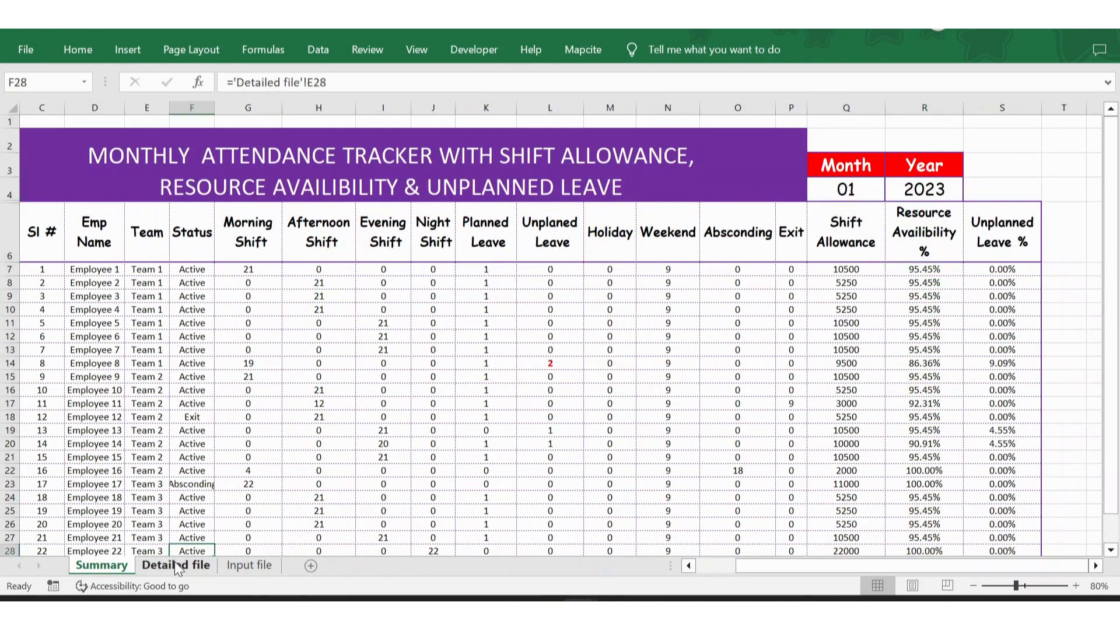
pyautogui.click(175, 564)
pyautogui.moveTo(185, 165); pyautogui.dragTo(233, 161)
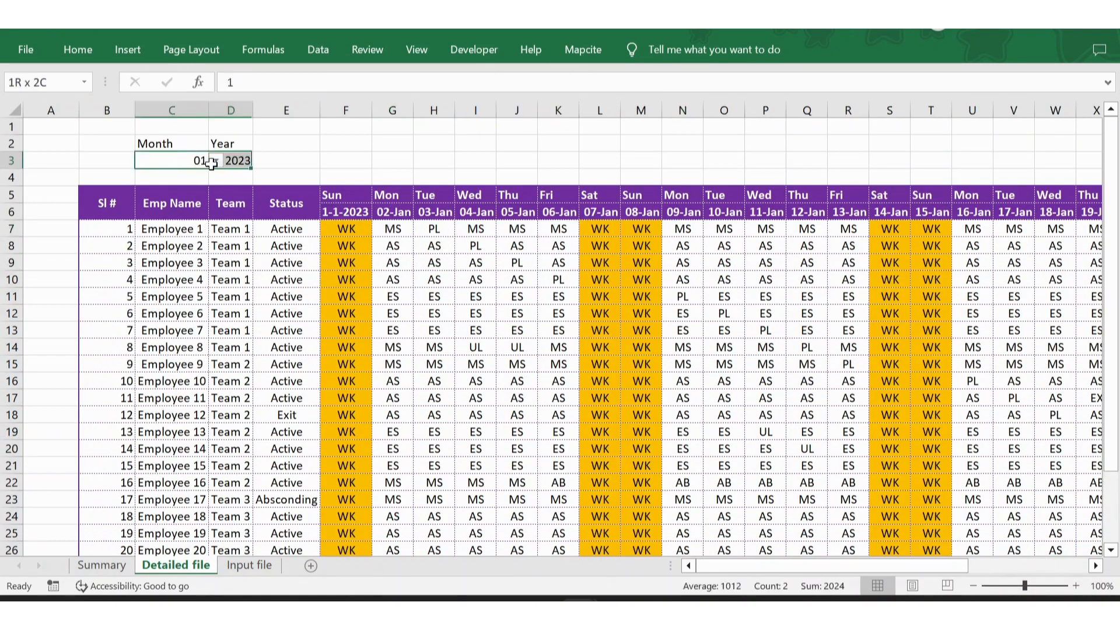
pyautogui.click(215, 160)
pyautogui.click(169, 199)
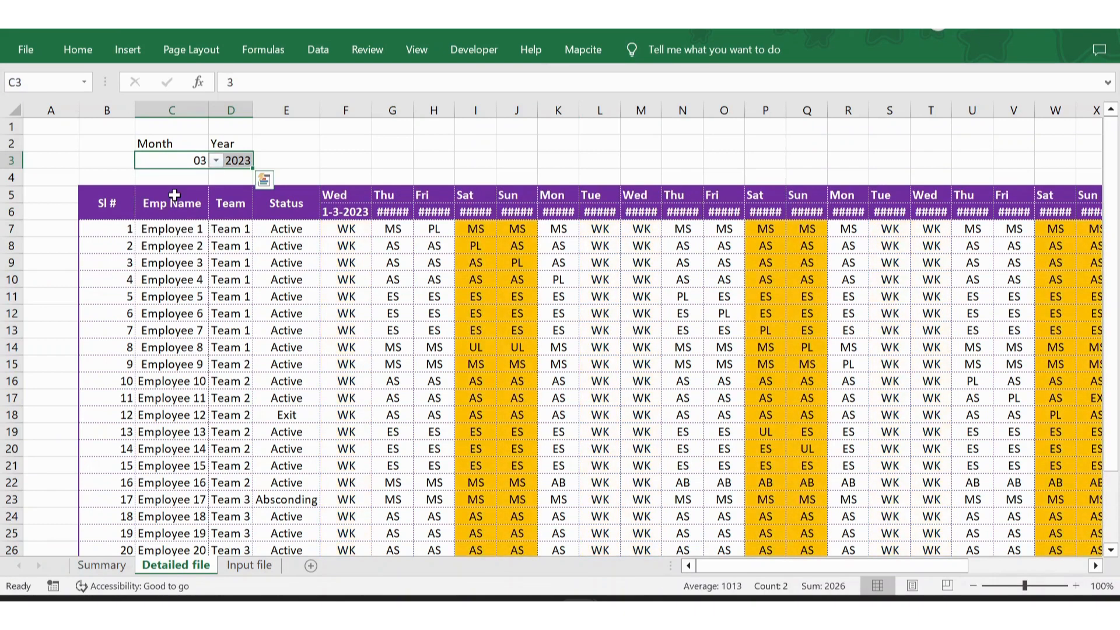
pyautogui.click(102, 565)
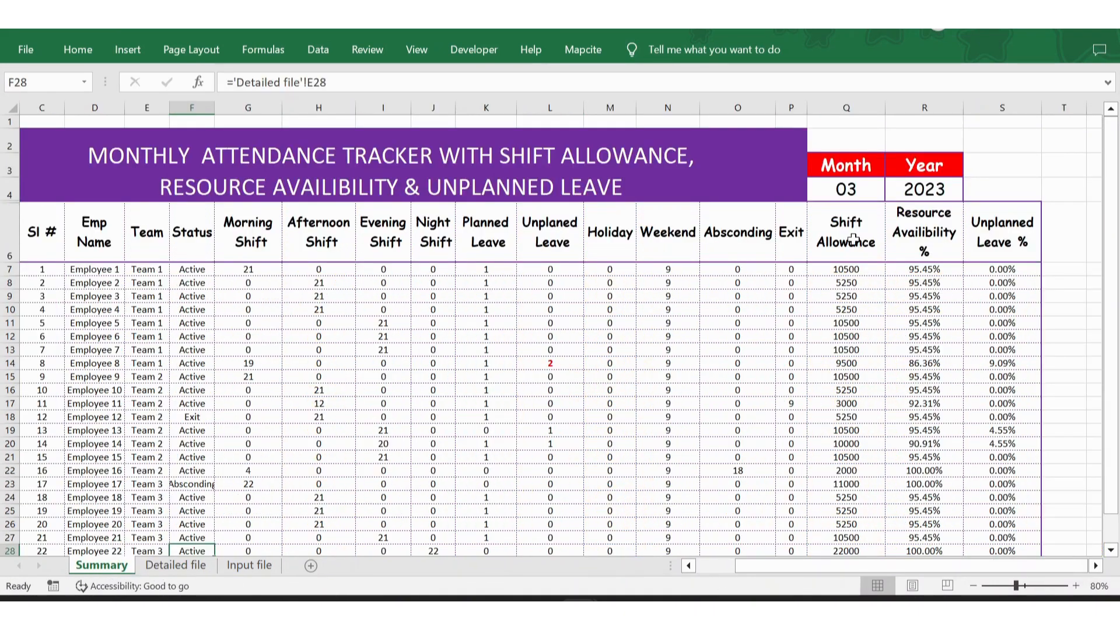
pyautogui.click(855, 192)
pyautogui.click(743, 284)
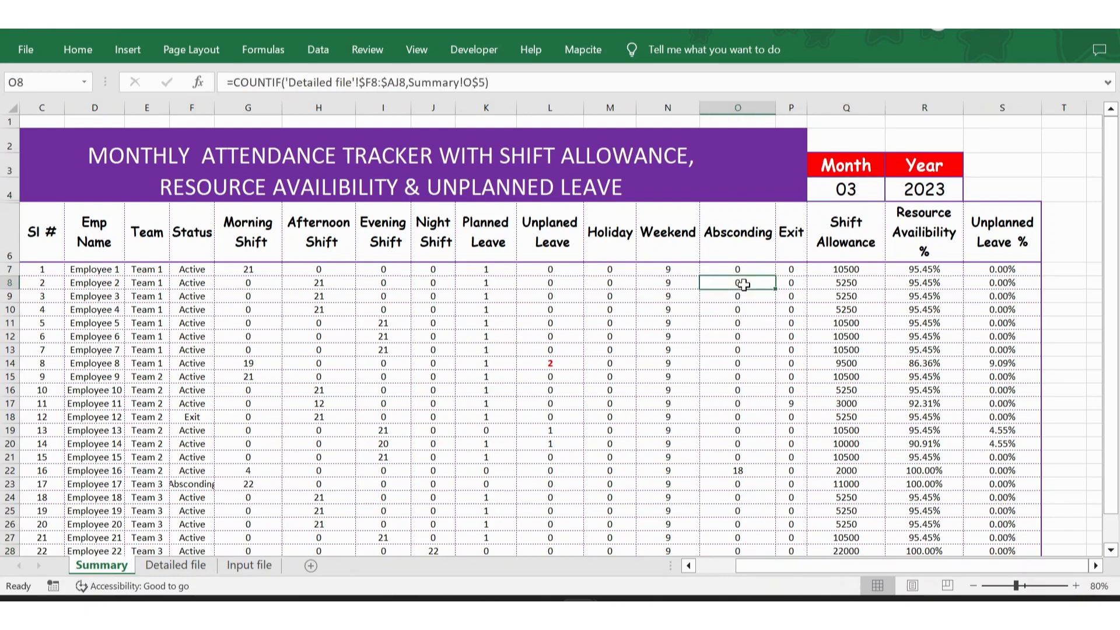
# Add a purple outside border around range B2:T31, enclosing the title, the Month and Year block and the table
pyautogui.click(571, 158)
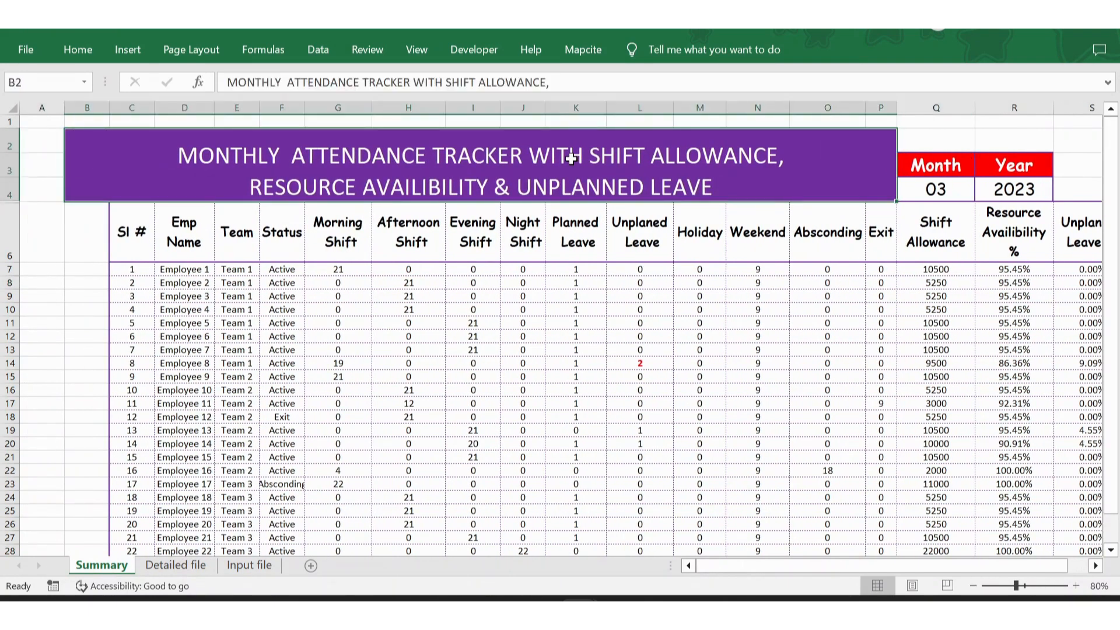
pyautogui.hotkey('shift', 'Right')
pyautogui.hotkey('shift', 'Right')
pyautogui.hotkey('shift', 'Right')
pyautogui.hotkey('shift', 'Right')
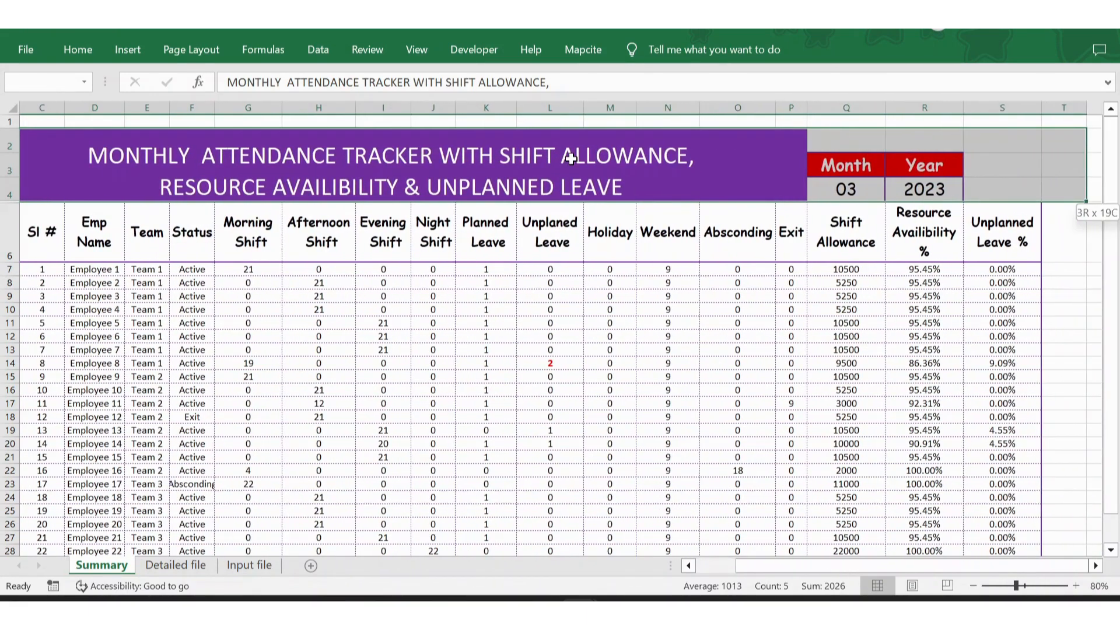
pyautogui.hotkey('shift', 'Down')
pyautogui.hotkey('shift', 'Down')
pyautogui.hotkey('shift', 'Down')
pyautogui.hotkey('shift', 'Down')
pyautogui.hotkey('shift', 'Down')
pyautogui.hotkey('shift', 'Down')
pyautogui.hotkey('shift', 'Down')
pyautogui.hotkey('shift', 'Down')
pyautogui.hotkey('shift', 'Down')
pyautogui.hotkey('shift', 'Down')
pyautogui.hotkey('shift', 'Down')
pyautogui.hotkey('shift', 'Down')
pyautogui.hotkey('shift', 'Down')
pyautogui.hotkey('shift', 'Down')
pyautogui.hotkey('shift', 'Down')
pyautogui.hotkey('shift', 'Down')
pyautogui.hotkey('shift', 'Down')
pyautogui.hotkey('shift', 'Down')
pyautogui.hotkey('shift', 'Down')
pyautogui.hotkey('shift', 'Down')
pyautogui.hotkey('shift', 'Down')
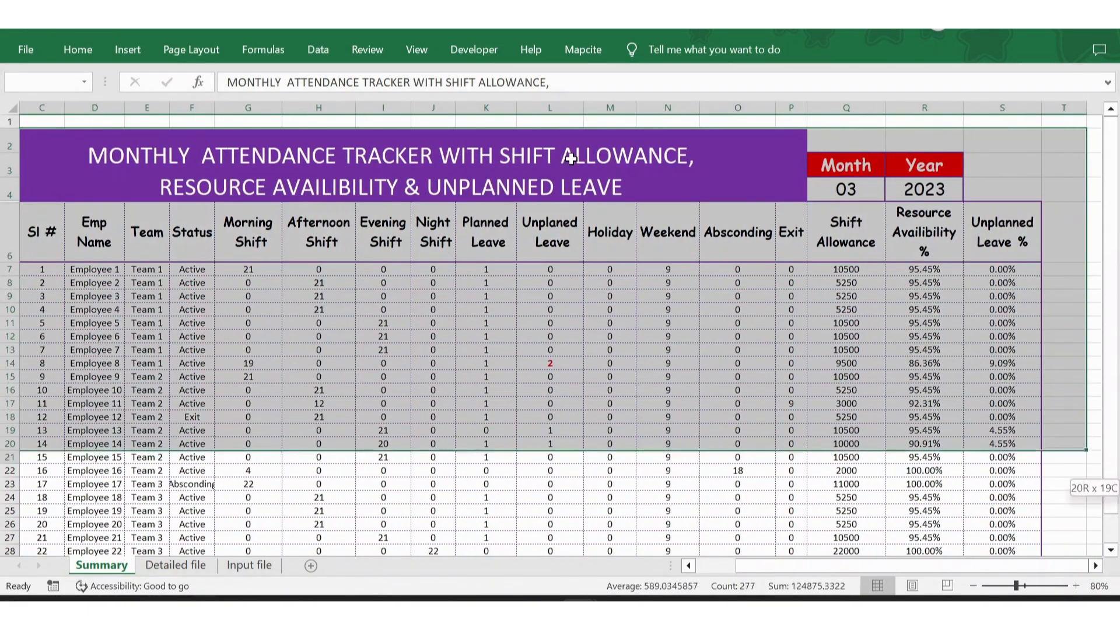
pyautogui.hotkey('shift', 'Up')
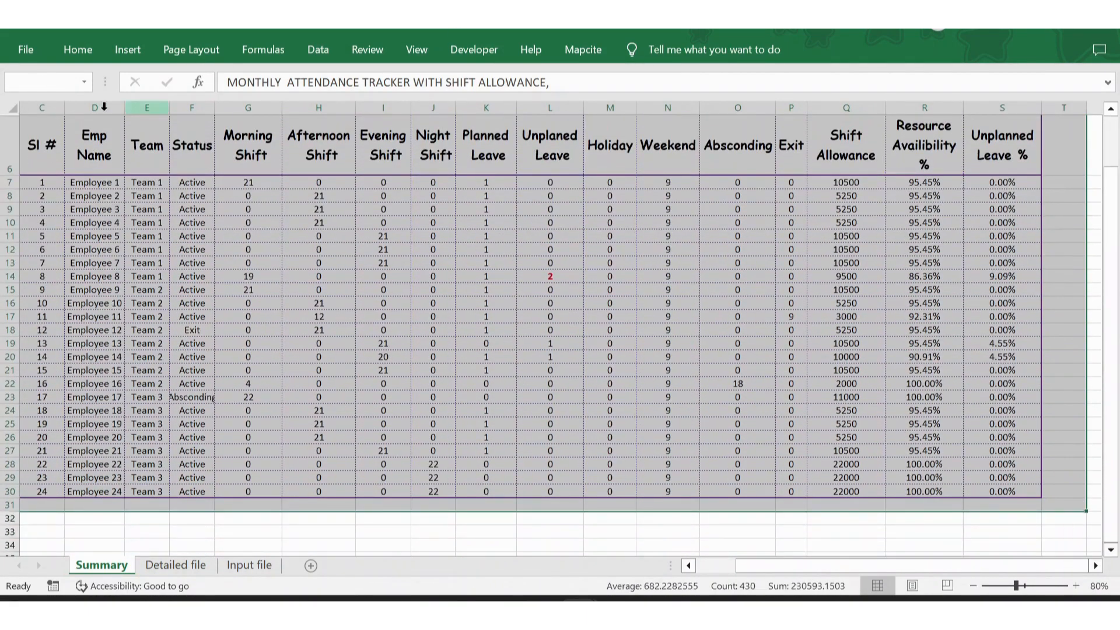
pyautogui.click(66, 51)
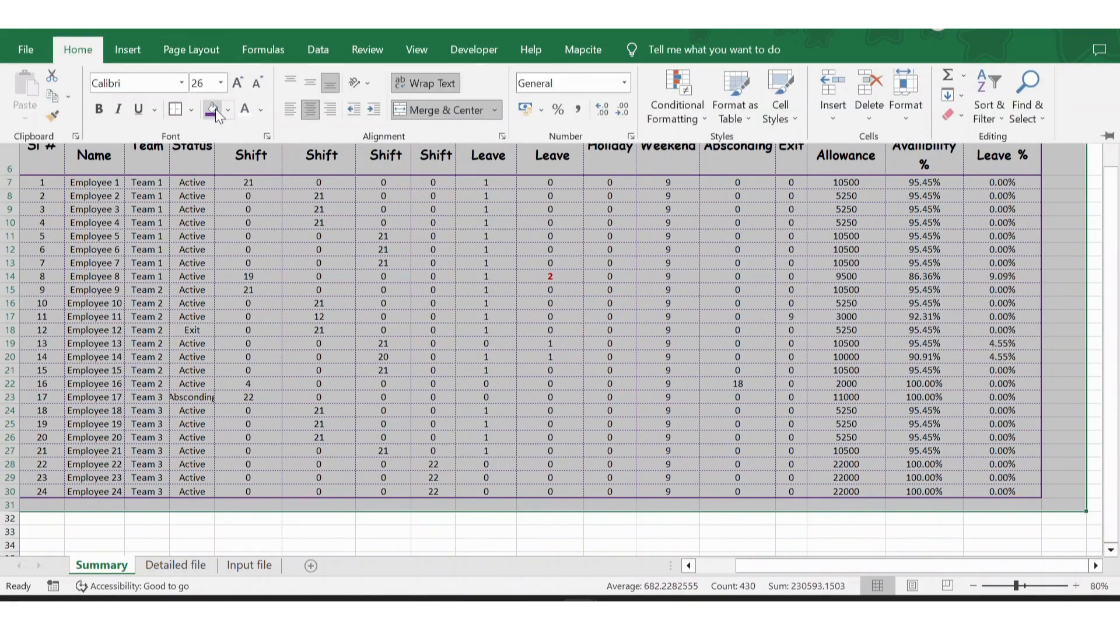
pyautogui.click(178, 109)
pyautogui.click(182, 325)
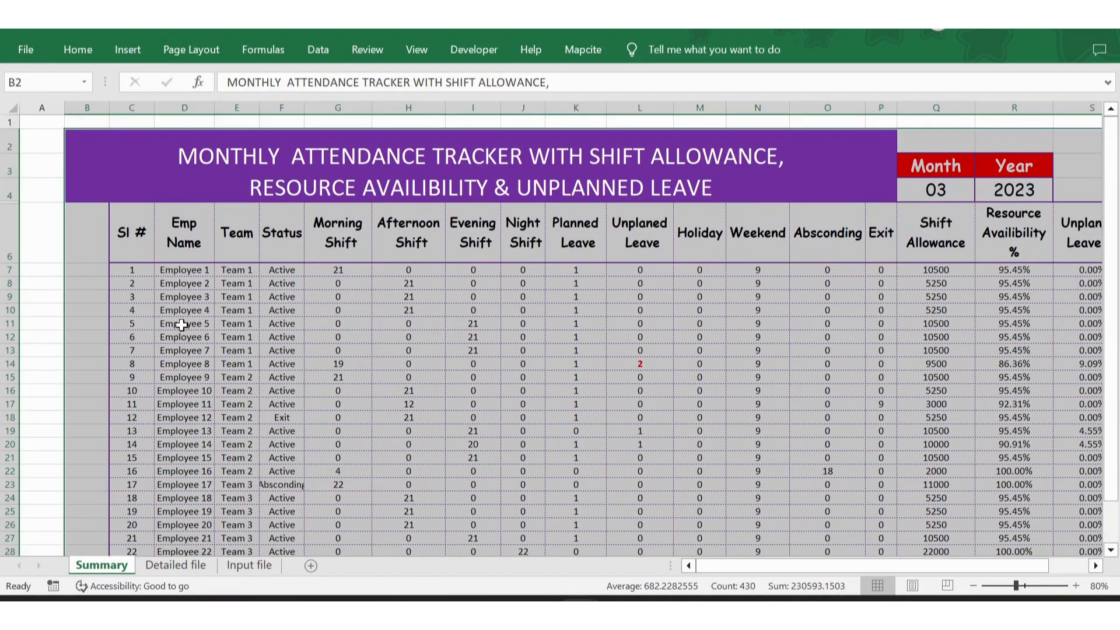
pyautogui.click(182, 325)
# Narrow column B to a slim margin between the outer border and the Sl # column
pyautogui.click(88, 231)
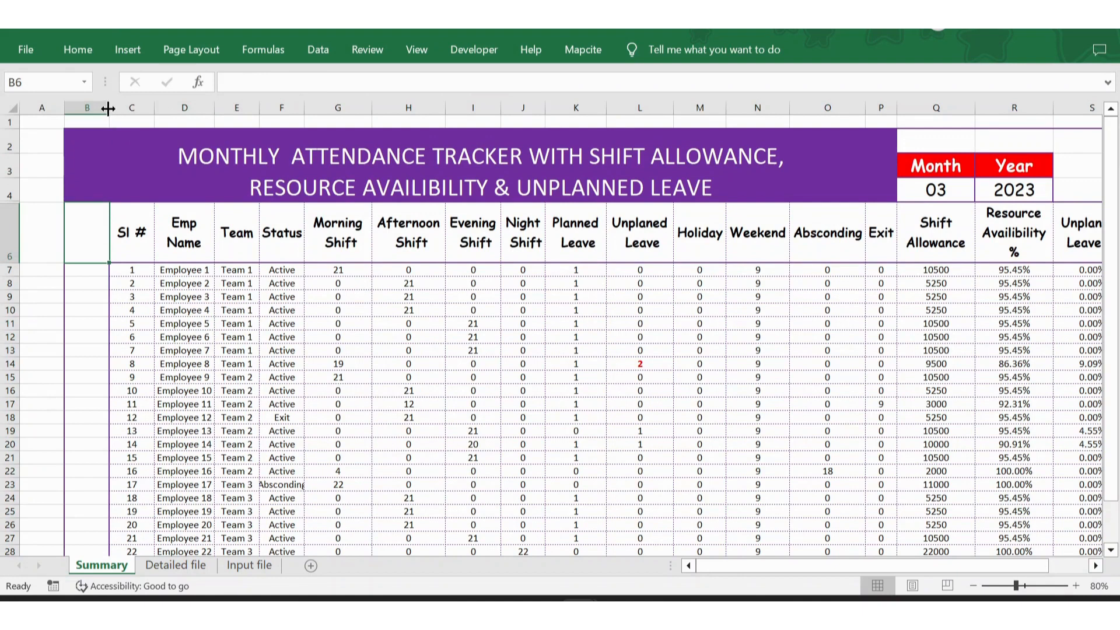
pyautogui.moveTo(108, 109); pyautogui.dragTo(80, 114)
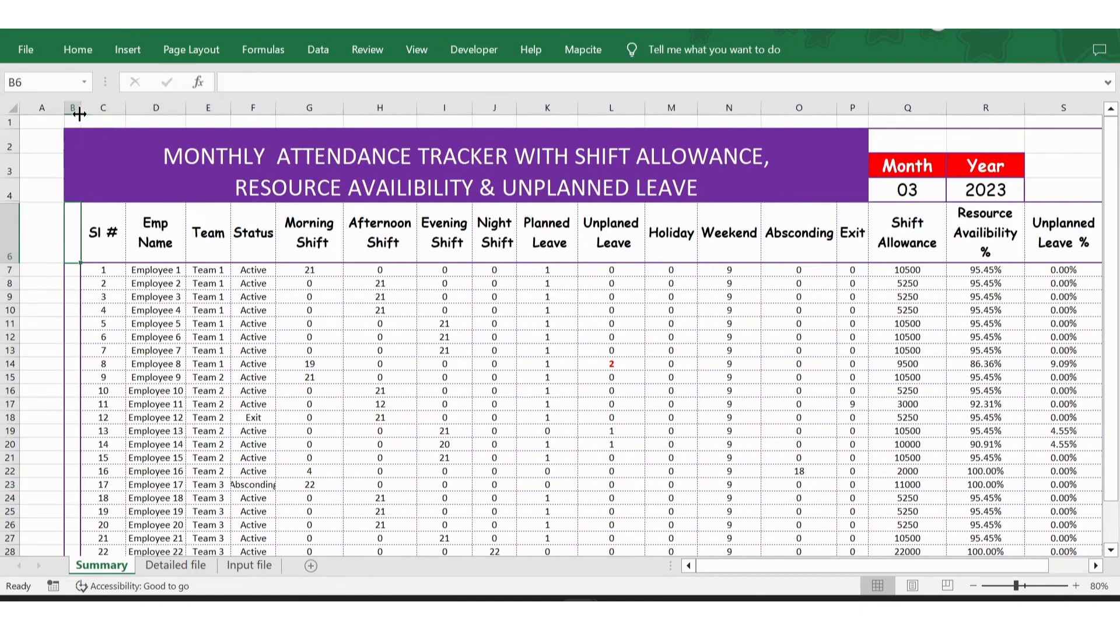
pyautogui.click(1016, 415)
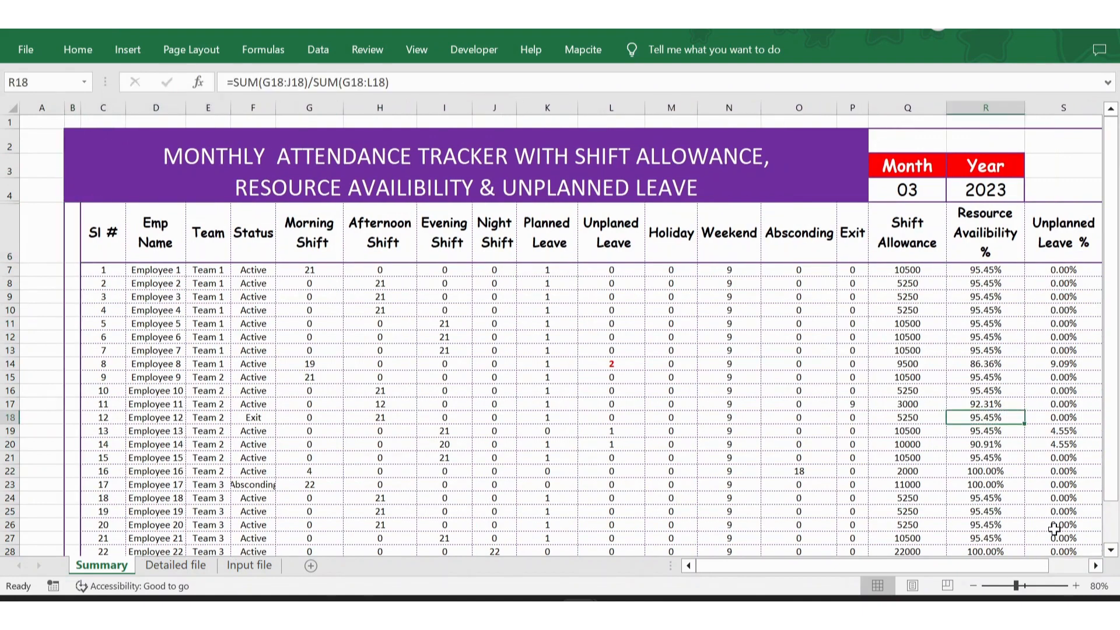
pyautogui.click(1088, 565)
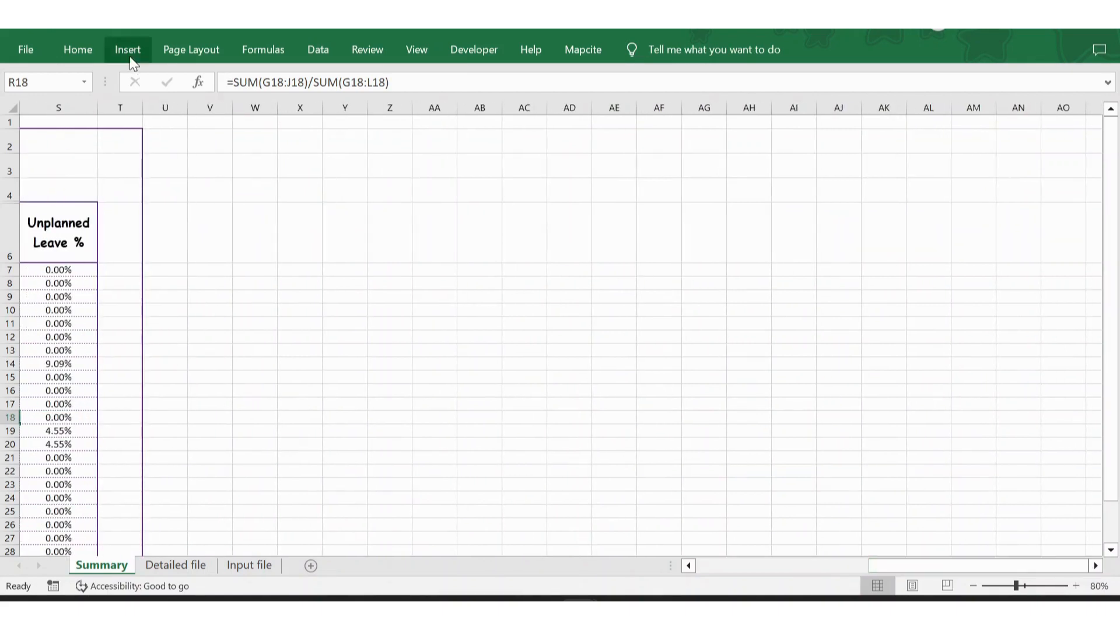
# Narrow column T to a slim margin between the Unplanned Leave % column and the outer border
pyautogui.moveTo(141, 105); pyautogui.dragTo(109, 109)
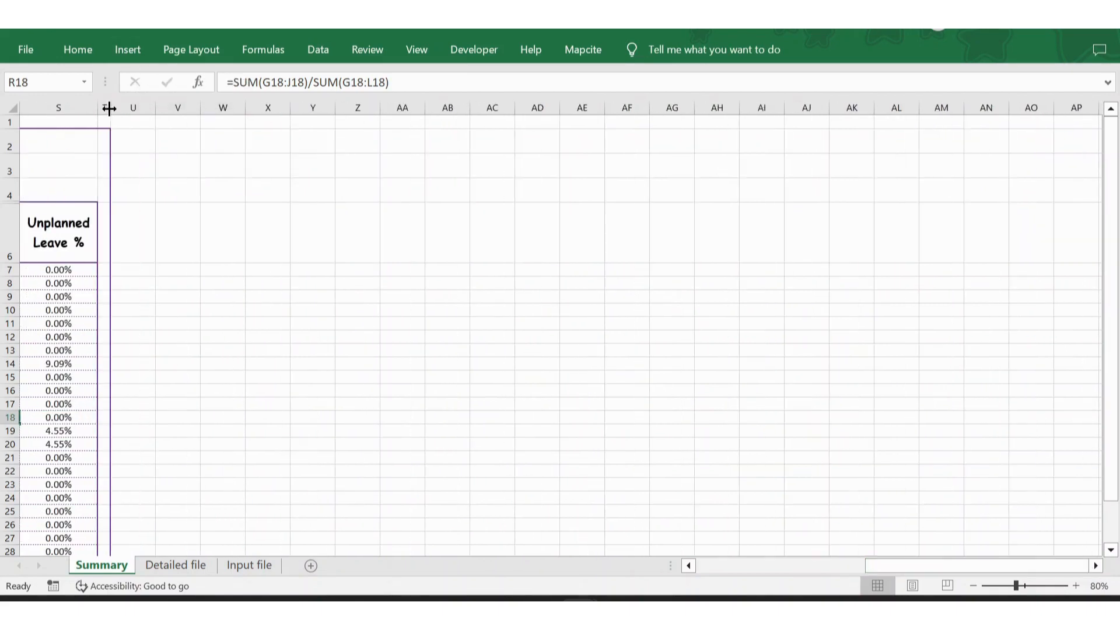
pyautogui.click(716, 571)
pyautogui.click(157, 401)
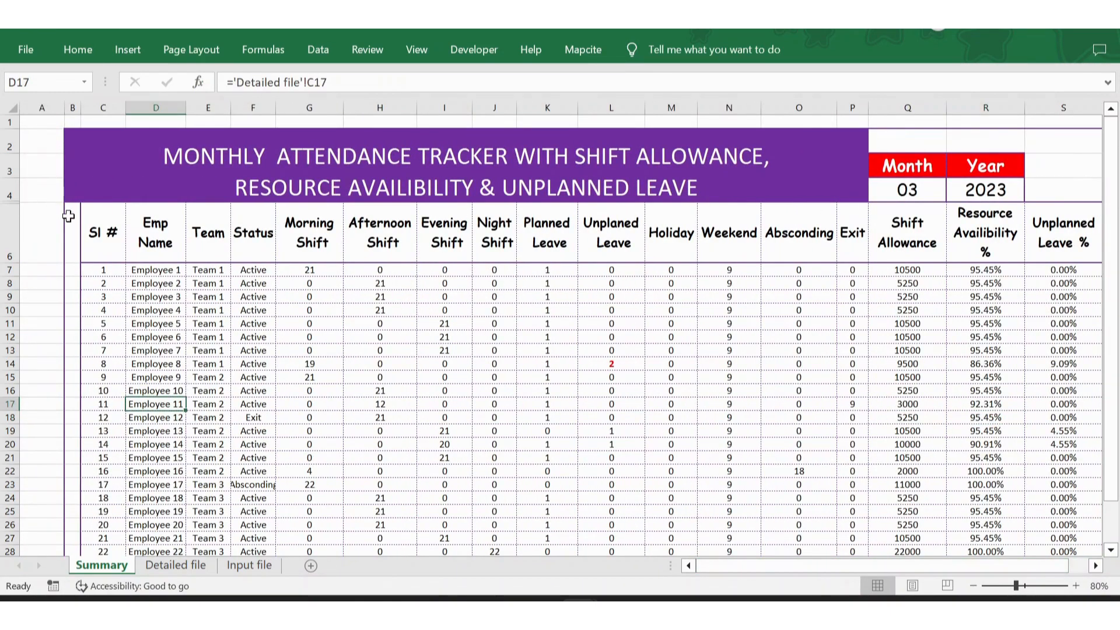
# Fill the column B margin beside the table, B6:B31, with yellow
pyautogui.click(73, 223)
pyautogui.moveTo(73, 223); pyautogui.dragTo(73, 450)
pyautogui.click(78, 50)
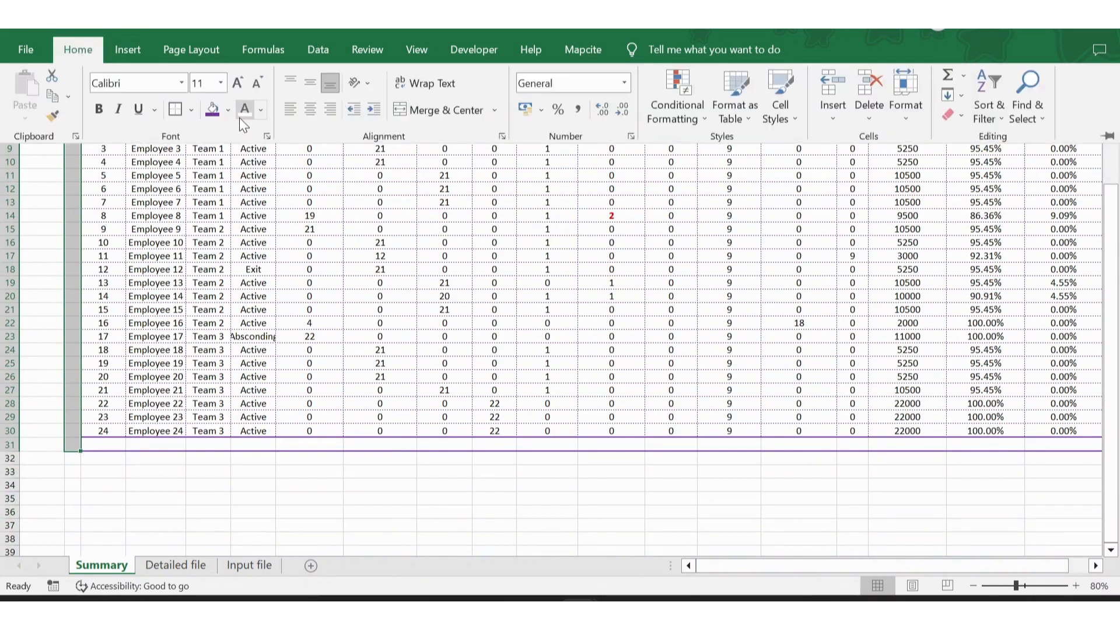
pyautogui.click(228, 110)
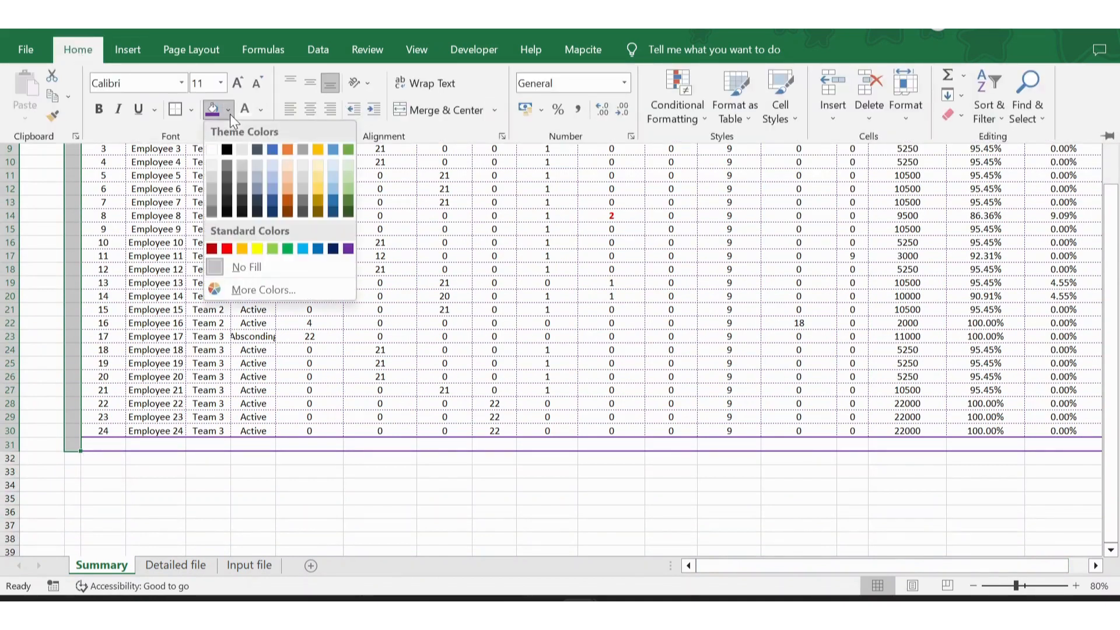
pyautogui.click(257, 250)
pyautogui.scroll(3, 149, 421)
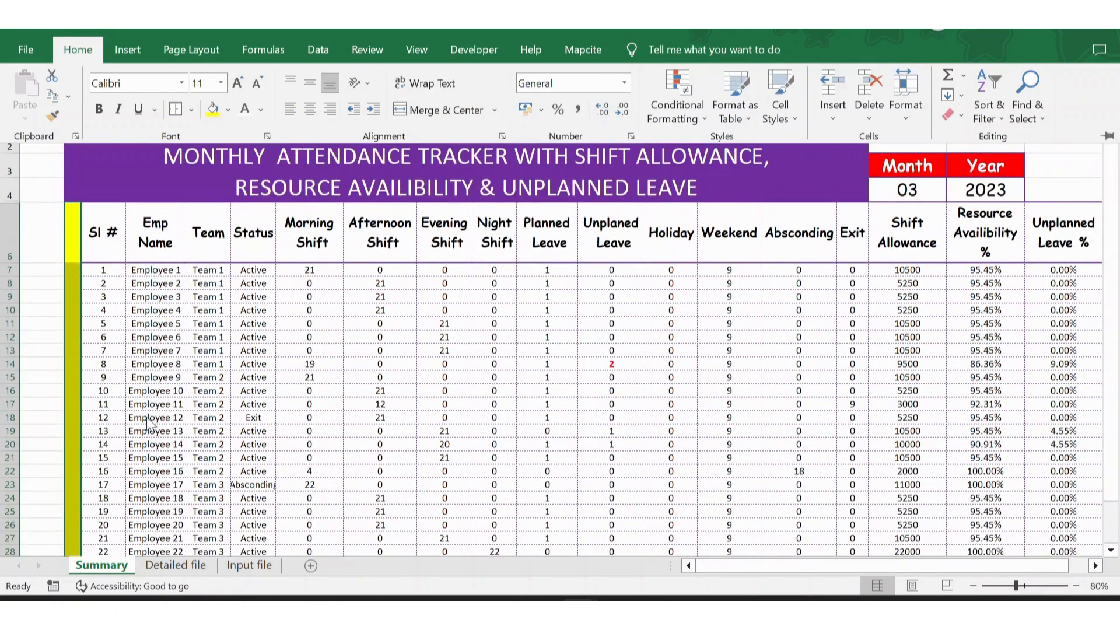
# Fill the margin row beneath the last employee, C31:T31, with the same yellow
pyautogui.click(152, 449)
pyautogui.press('Left')
pyautogui.press('Right')
pyautogui.press('Right')
pyautogui.press('Down')
pyautogui.hotkey('ctrl', 'Down')
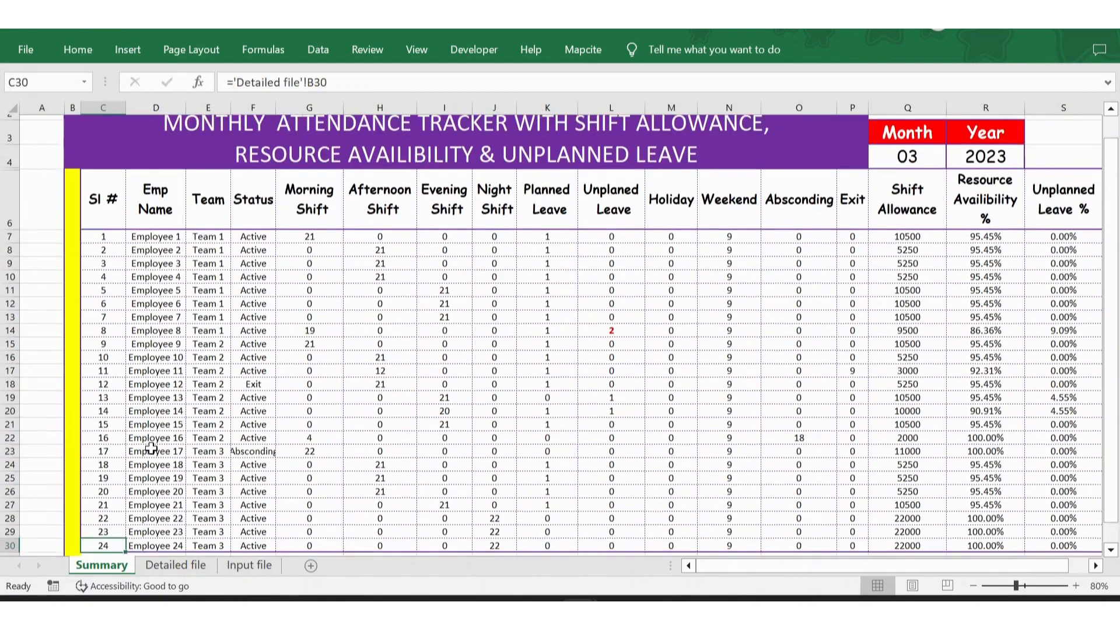
pyautogui.press('Down')
pyautogui.hotkey('shift', 'Right')
pyautogui.hotkey('shift', 'Right')
pyautogui.hotkey('shift', 'Right')
pyautogui.hotkey('shift', 'Right')
pyautogui.hotkey('shift', 'Right')
pyautogui.hotkey('shift', 'Right')
pyautogui.hotkey('shift', 'Right')
pyautogui.hotkey('shift', 'Right')
pyautogui.hotkey('shift', 'Right')
pyautogui.hotkey('shift', 'Right')
pyautogui.hotkey('shift', 'Right')
pyautogui.hotkey('shift', 'Right')
pyautogui.hotkey('shift', 'Right')
pyautogui.hotkey('shift', 'Right')
pyautogui.hotkey('shift', 'Right')
pyautogui.hotkey('shift', 'Right')
pyautogui.hotkey('shift', 'Right')
pyautogui.hotkey('shift', 'Right')
pyautogui.hotkey('shift', 'Right')
pyautogui.hotkey('shift', 'Right')
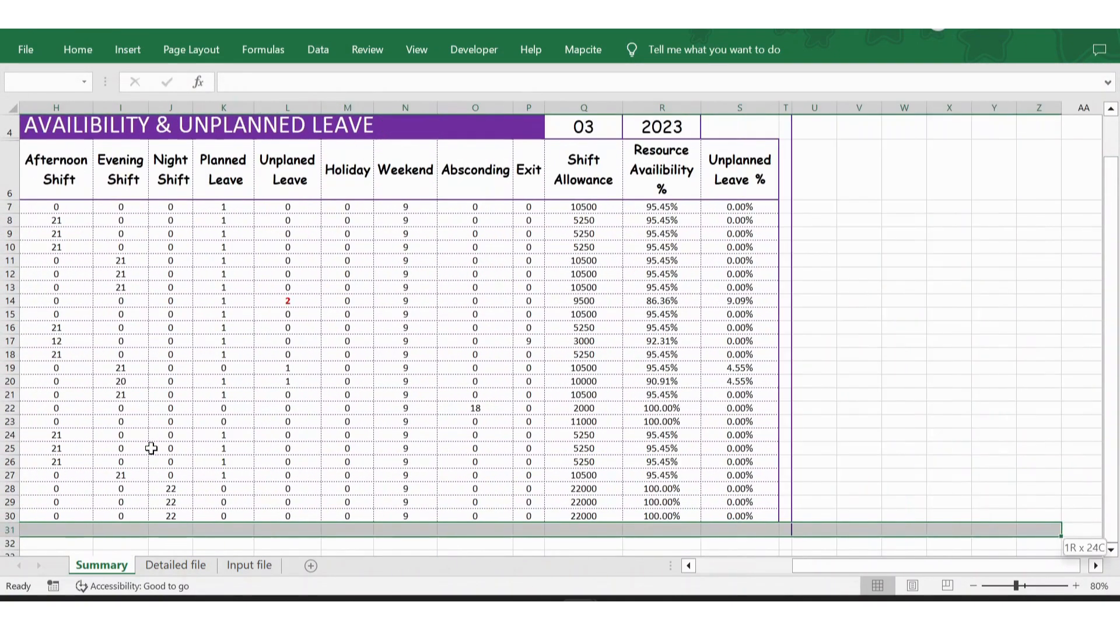
pyautogui.hotkey('shift', 'Left')
pyautogui.hotkey('shift', 'Left')
pyautogui.hotkey('shift', 'Left')
pyautogui.hotkey('shift', 'Left')
pyautogui.hotkey('shift', 'Left')
pyautogui.hotkey('shift', 'Left')
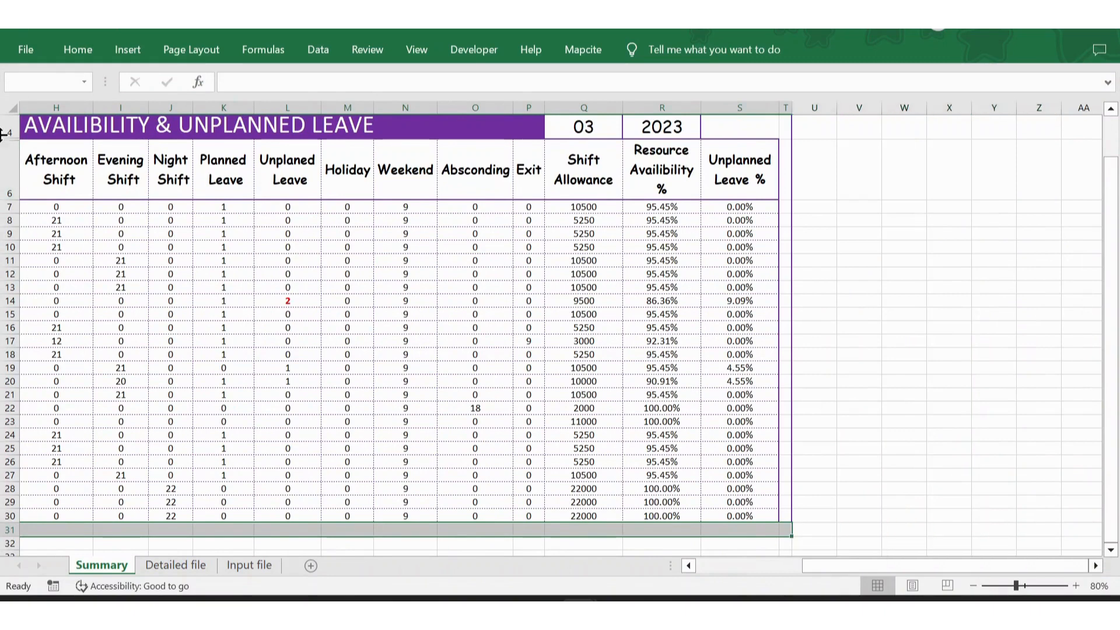
pyautogui.click(78, 49)
pyautogui.click(212, 109)
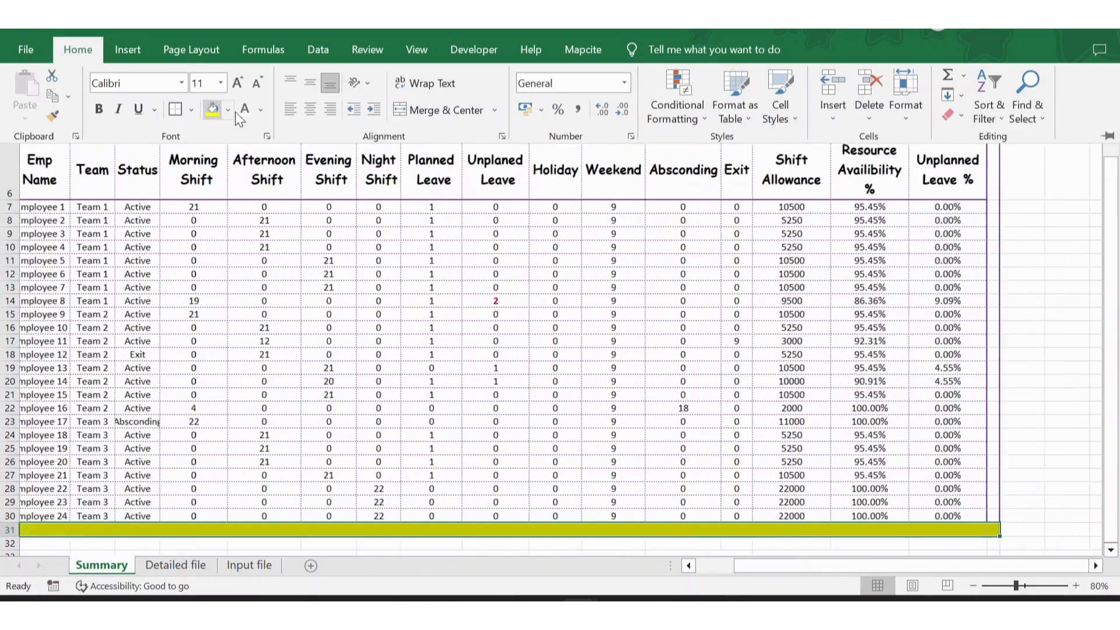
pyautogui.hscroll(-2, 239, 119)
# Fill the column T margin beside the table, T6:T30, with yellow to complete the coloured frame
pyautogui.click(982, 326)
pyautogui.click(982, 326)
pyautogui.press('Right')
pyautogui.press('Right')
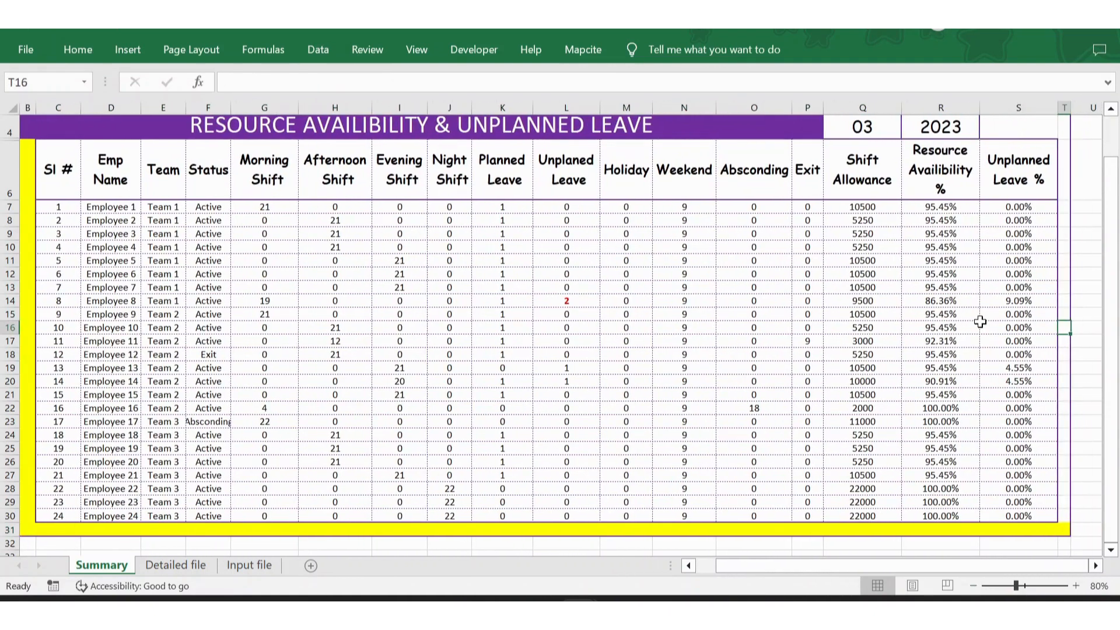
pyautogui.press('Down')
pyautogui.press('Down')
pyautogui.press('Down')
pyautogui.press('Down')
pyautogui.press('Down')
pyautogui.press('Down')
pyautogui.press('Down')
pyautogui.press('Down')
pyautogui.press('Down')
pyautogui.press('Down')
pyautogui.press('Down')
pyautogui.press('Down')
pyautogui.press('Down')
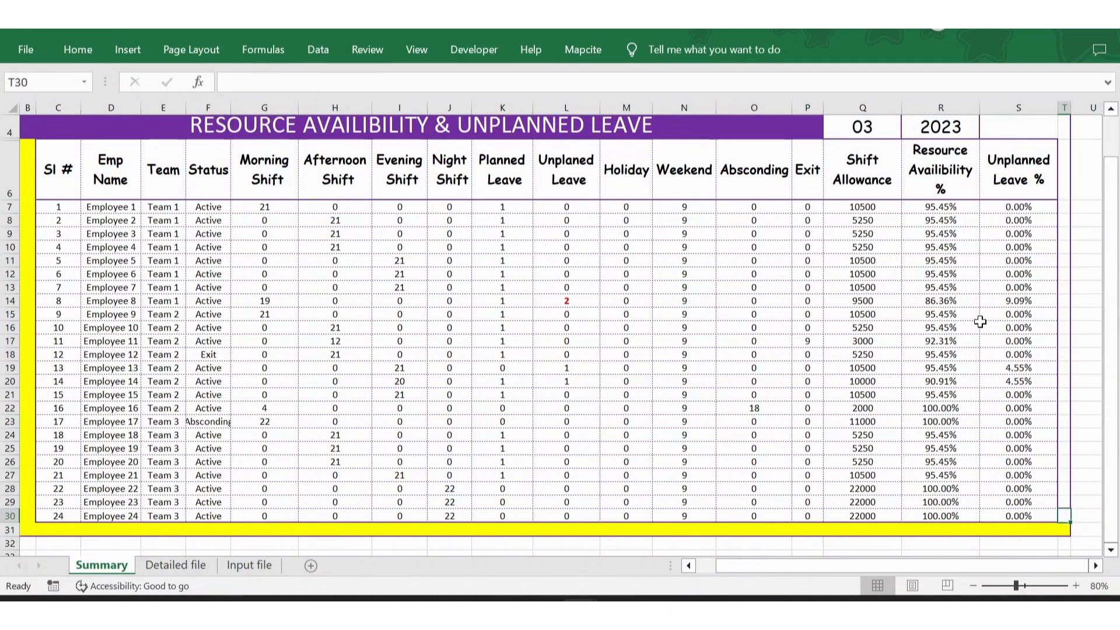
pyautogui.hotkey('shift', 'Up')
pyautogui.hotkey('shift', 'Up')
pyautogui.hotkey('shift', 'Up')
pyautogui.hotkey('shift', 'Up')
pyautogui.hotkey('shift', 'Up')
pyautogui.hotkey('shift', 'Up')
pyautogui.hotkey('shift', 'Up')
pyautogui.hotkey('shift', 'Up')
pyautogui.hotkey('shift', 'Up')
pyautogui.hotkey('shift', 'Up')
pyautogui.hotkey('shift', 'Up')
pyautogui.hotkey('shift', 'Up')
pyautogui.hotkey('shift', 'Up')
pyautogui.hotkey('shift', 'Up')
pyautogui.hotkey('shift', 'Up')
pyautogui.hotkey('shift', 'Up')
pyautogui.hotkey('shift', 'Up')
pyautogui.hotkey('shift', 'Up')
pyautogui.hotkey('shift', 'Up')
pyautogui.hotkey('shift', 'Up')
pyautogui.hotkey('shift', 'Up')
pyautogui.hotkey('shift', 'Up')
pyautogui.hotkey('shift', 'Up')
pyautogui.hotkey('shift', 'Up')
pyautogui.hotkey('shift', 'Up')
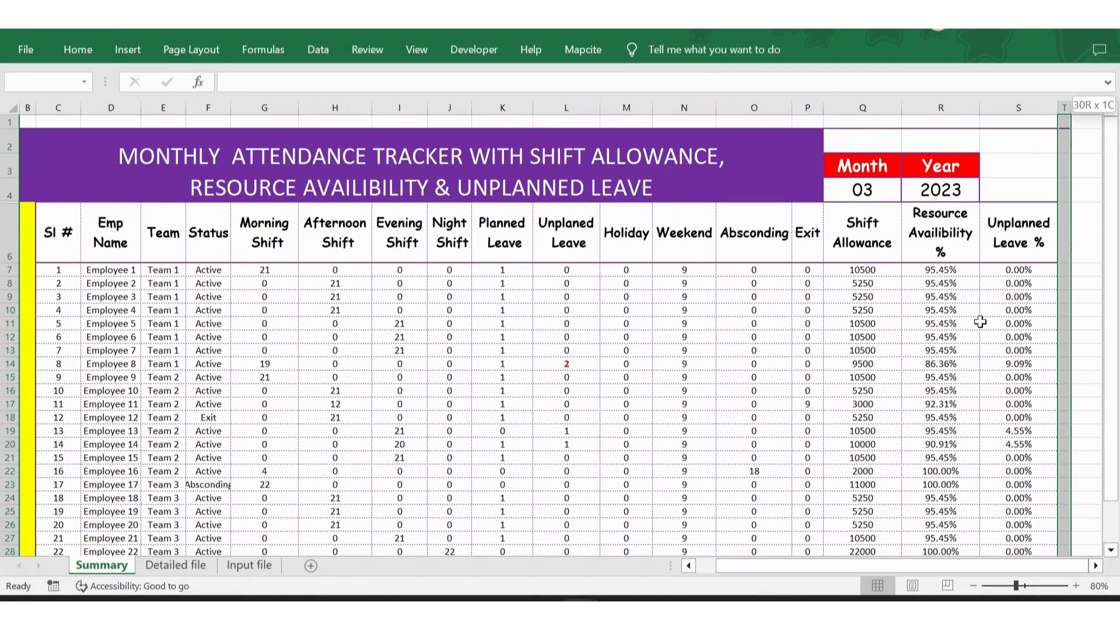
pyautogui.hotkey('shift', 'Down')
pyautogui.hotkey('shift', 'Down')
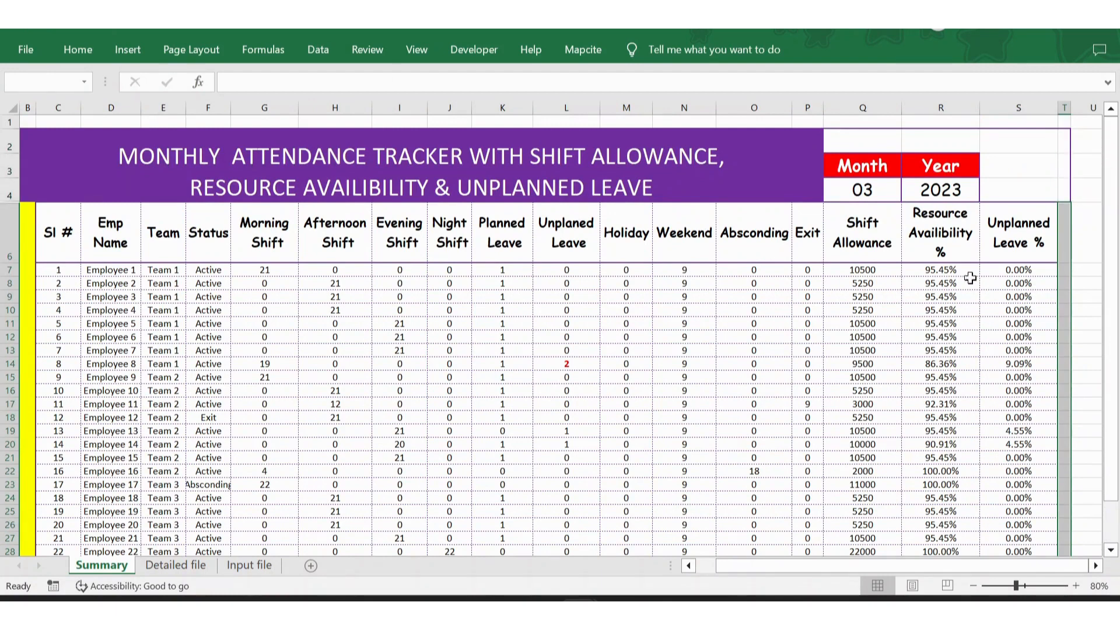
pyautogui.click(79, 49)
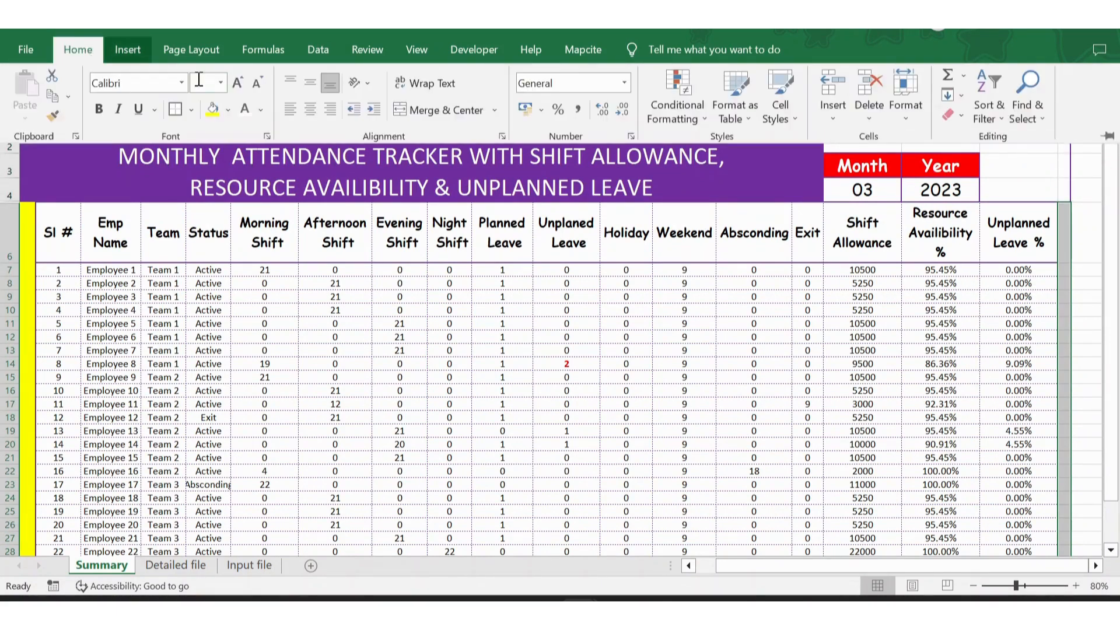
pyautogui.click(210, 114)
pyautogui.scroll(-6, 352, 322)
pyautogui.click(351, 320)
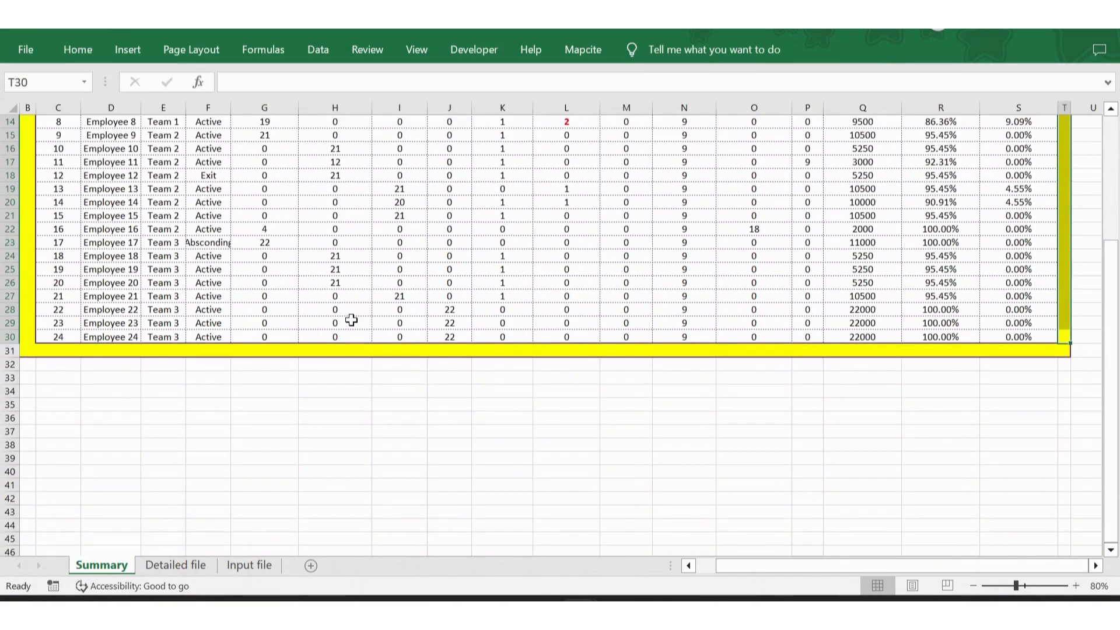
# Fill the empty cells above the Month and Year block, Q2:T2, with dark blue
pyautogui.click(255, 285)
pyautogui.hotkey('ctrl', 'Up')
pyautogui.hotkey('ctrl', 'Up')
pyautogui.press('Right')
pyautogui.press('Right')
pyautogui.press('Right')
pyautogui.press('Right')
pyautogui.press('Right')
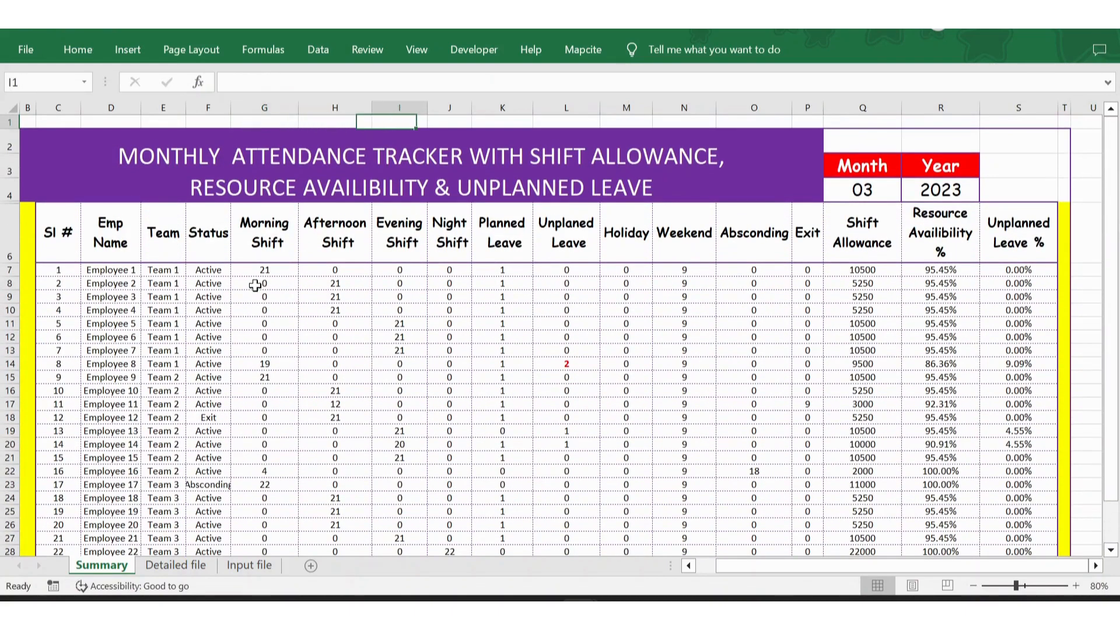
pyautogui.press('Right')
pyautogui.press('Right')
pyautogui.press('Right')
pyautogui.press('Right')
pyautogui.press('Right')
pyautogui.press('Down')
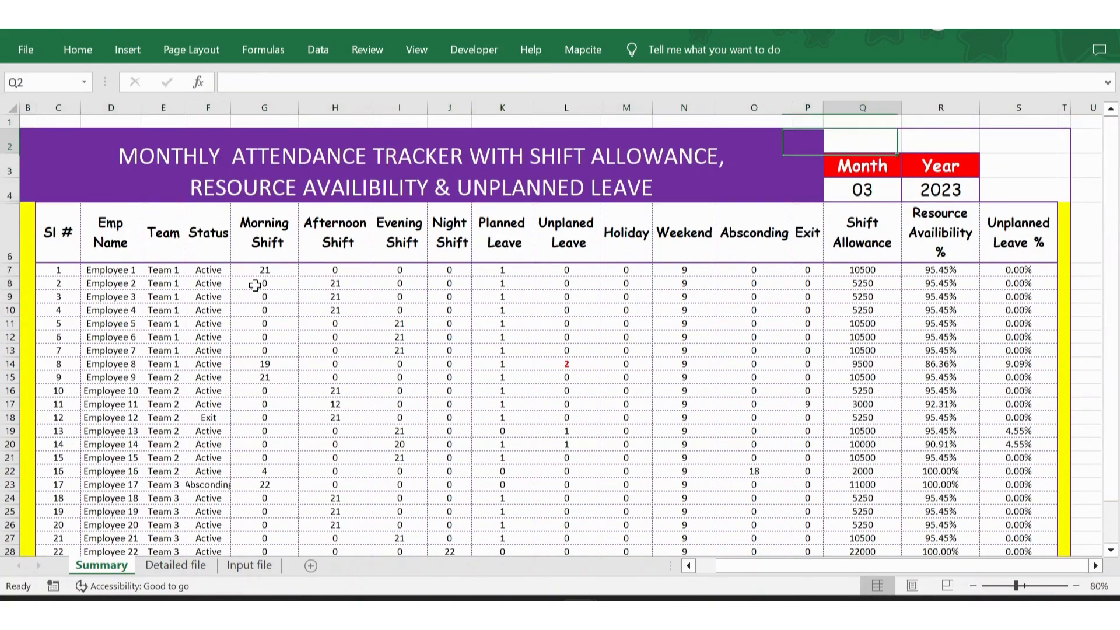
pyautogui.hotkey('shift', 'Right')
pyautogui.hotkey('shift', 'Right')
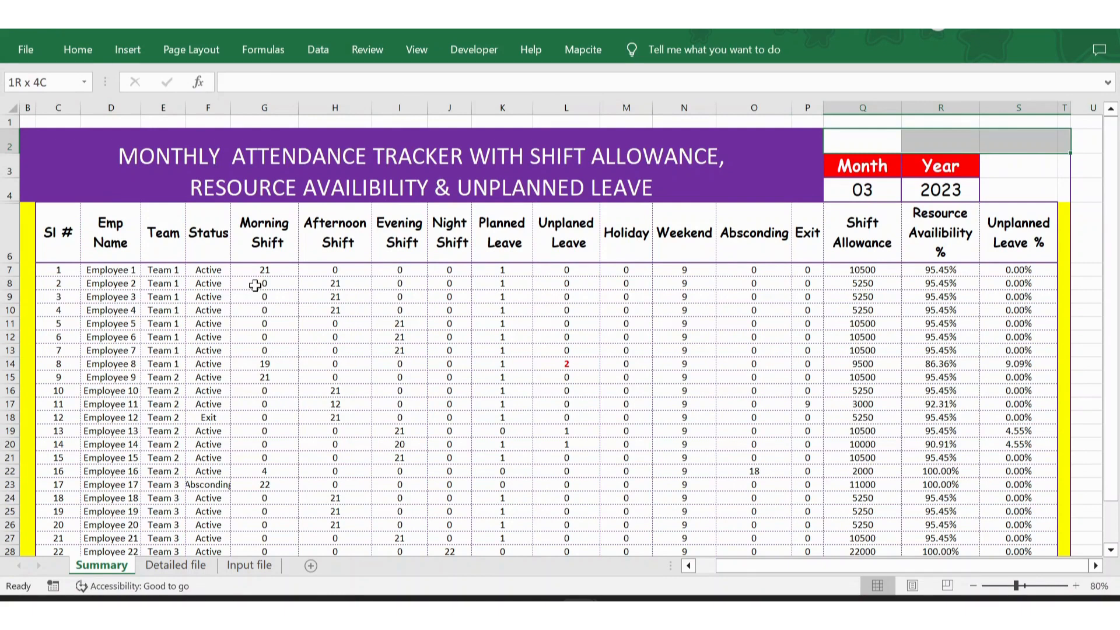
pyautogui.click(74, 49)
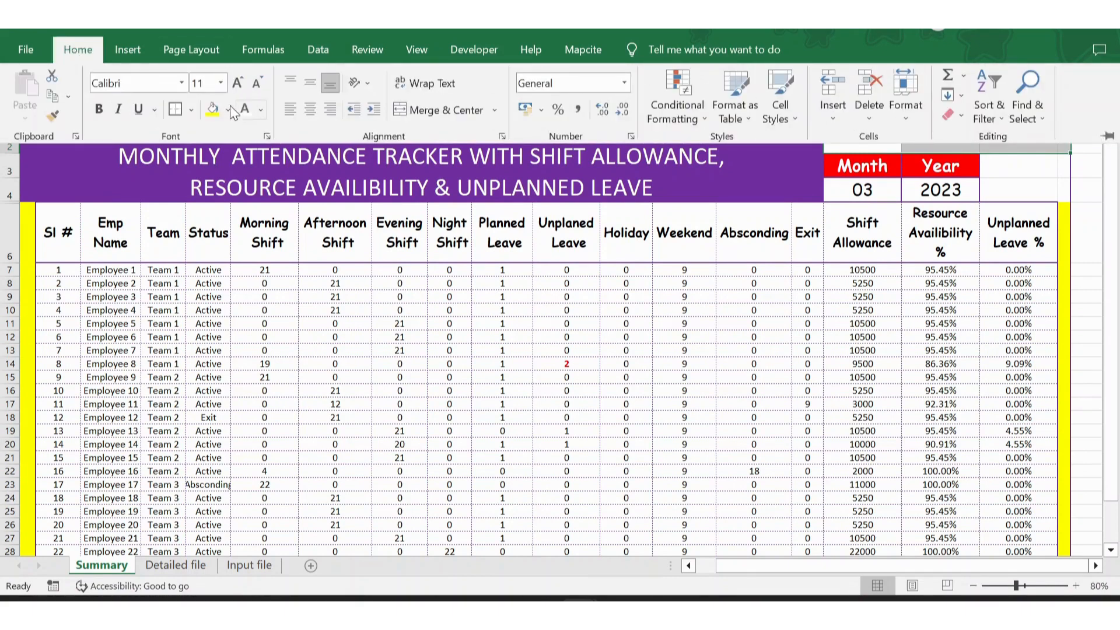
pyautogui.click(229, 110)
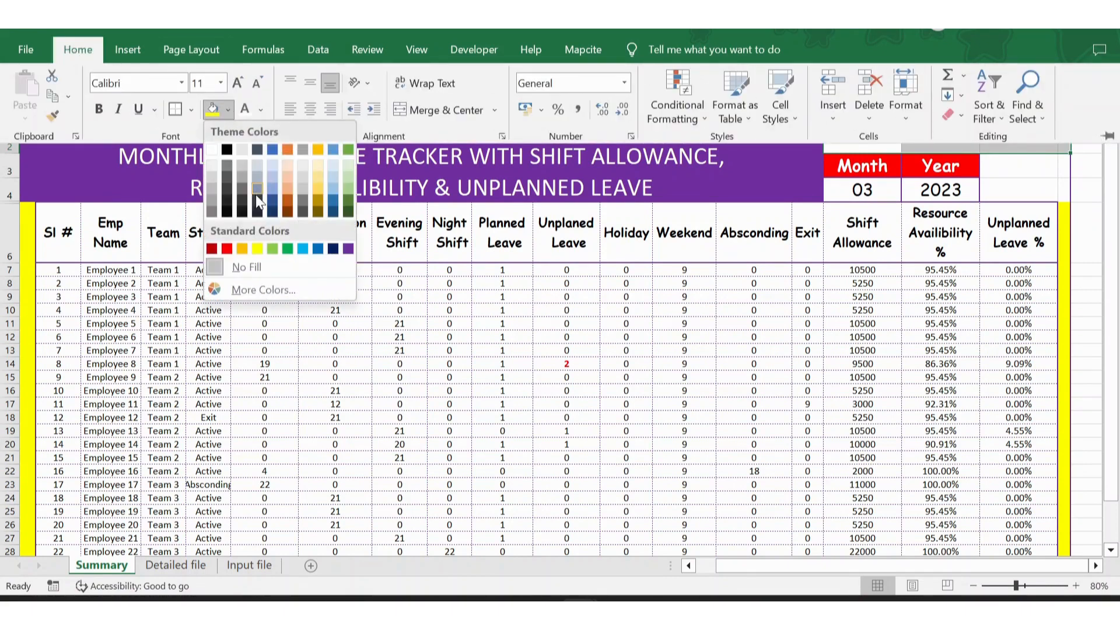
pyautogui.click(333, 250)
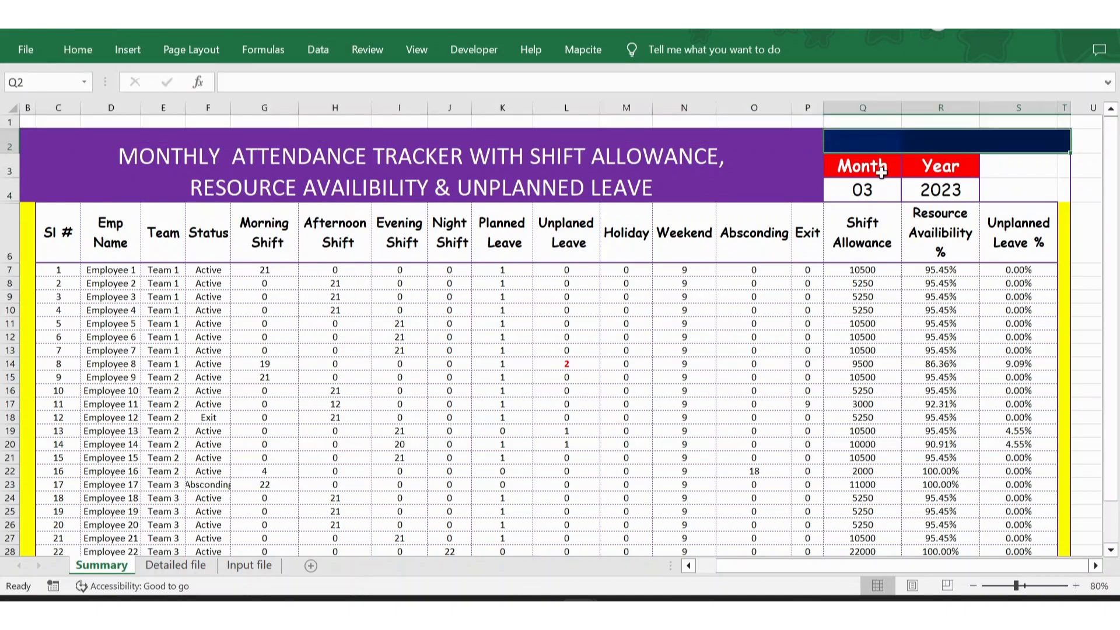
# Fill the empty cells beside the Year block, S3:S4, with the standard purple of the title banner
pyautogui.click(860, 200)
pyautogui.moveTo(1016, 170); pyautogui.dragTo(1013, 164)
pyautogui.click(77, 50)
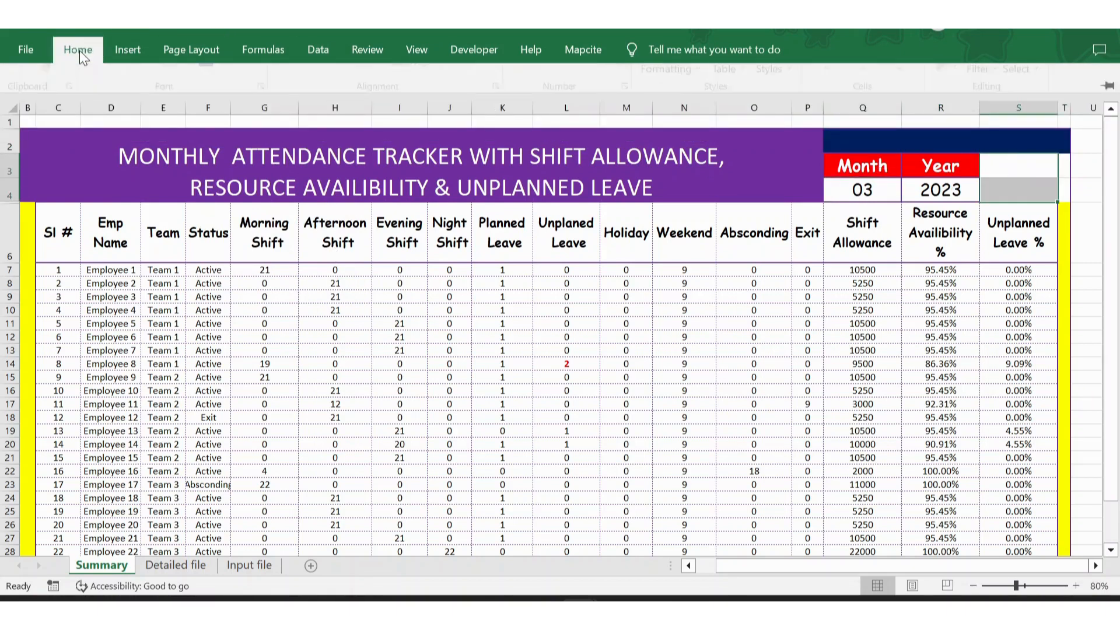
pyautogui.click(228, 110)
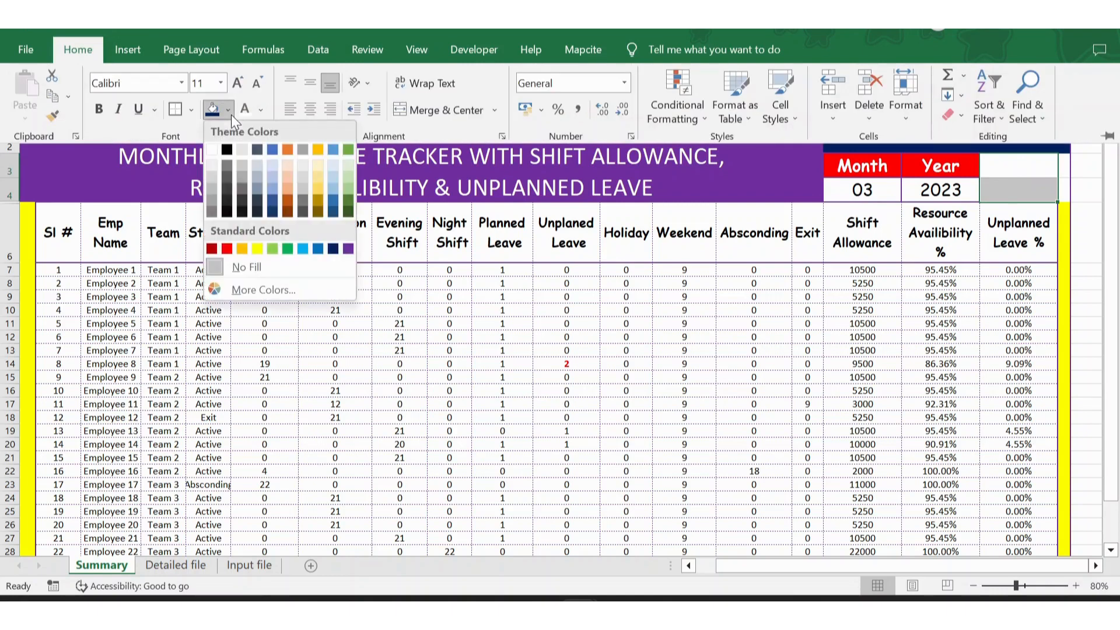
pyautogui.click(350, 246)
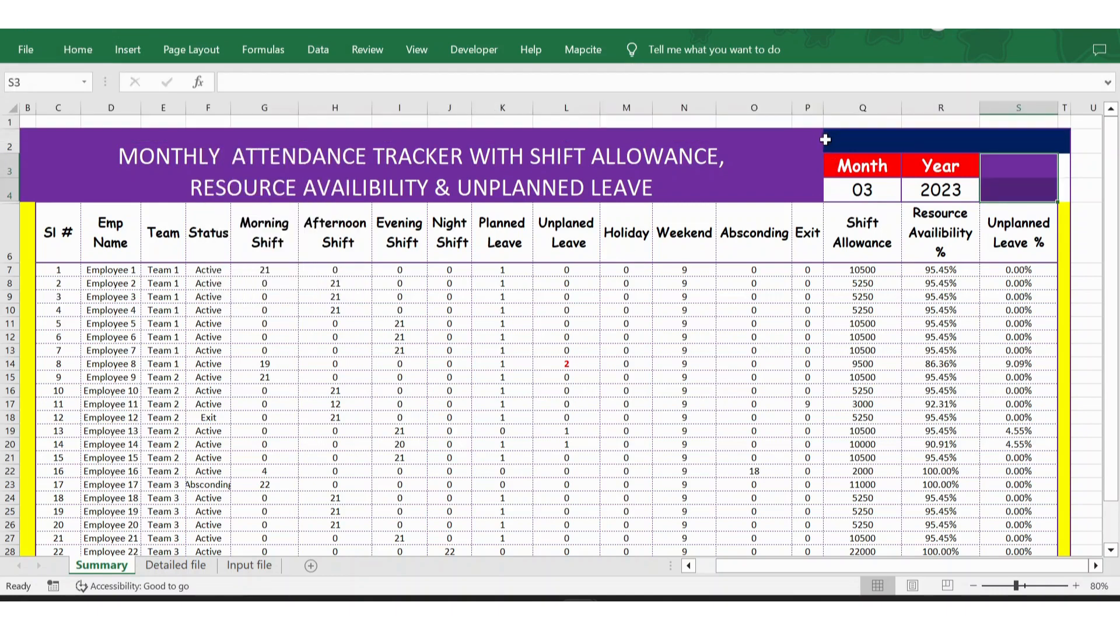
# Fill Q2:T2 above the Month and Year block with the banner's purple
pyautogui.moveTo(825, 140); pyautogui.dragTo(833, 140)
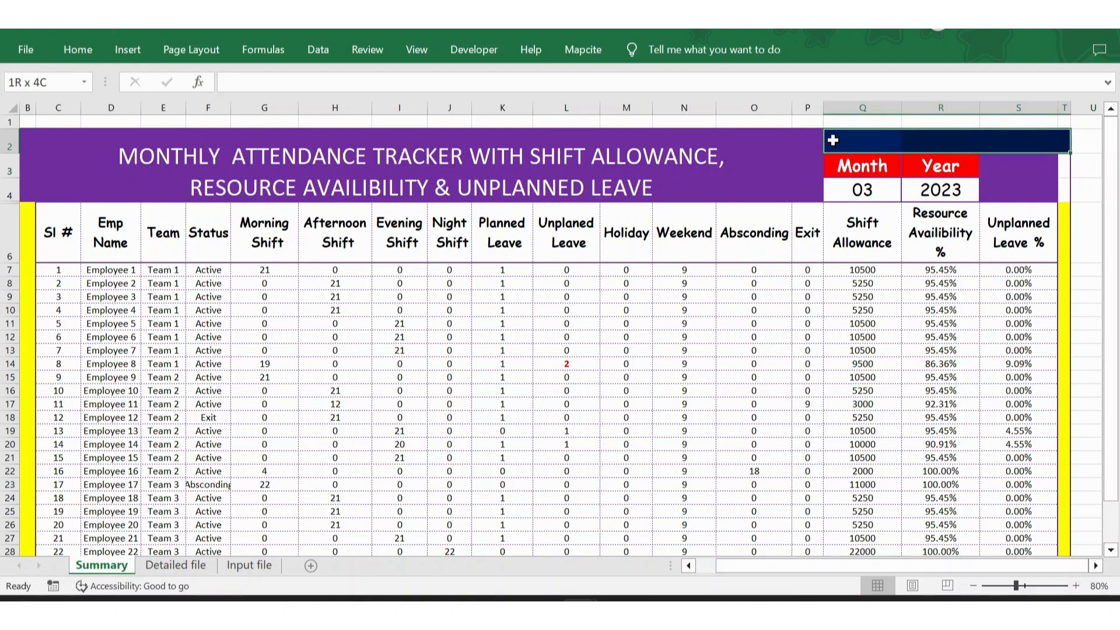
pyautogui.click(78, 50)
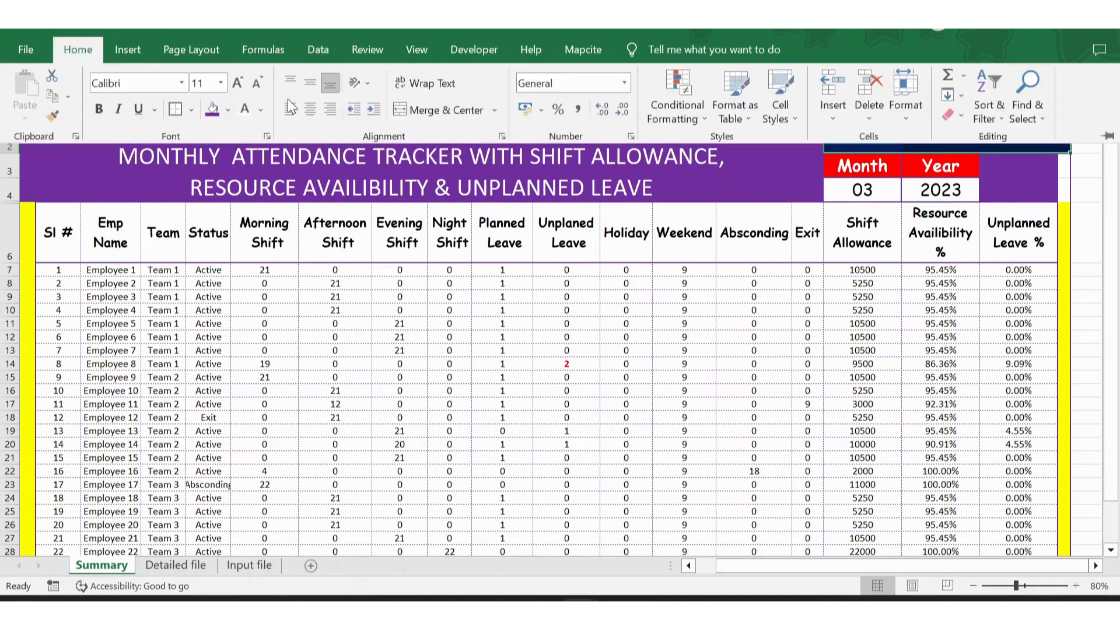
pyautogui.click(211, 115)
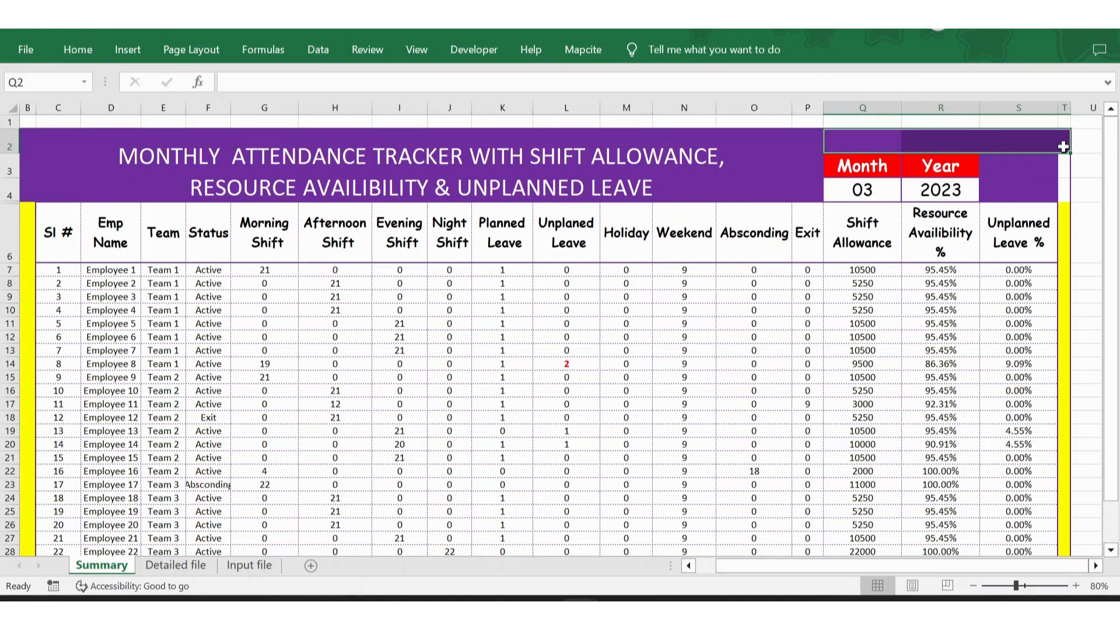
# Fill the column T cells at the end of the banner, T2:T4, with purple
pyautogui.moveTo(1063, 146); pyautogui.dragTo(1063, 192)
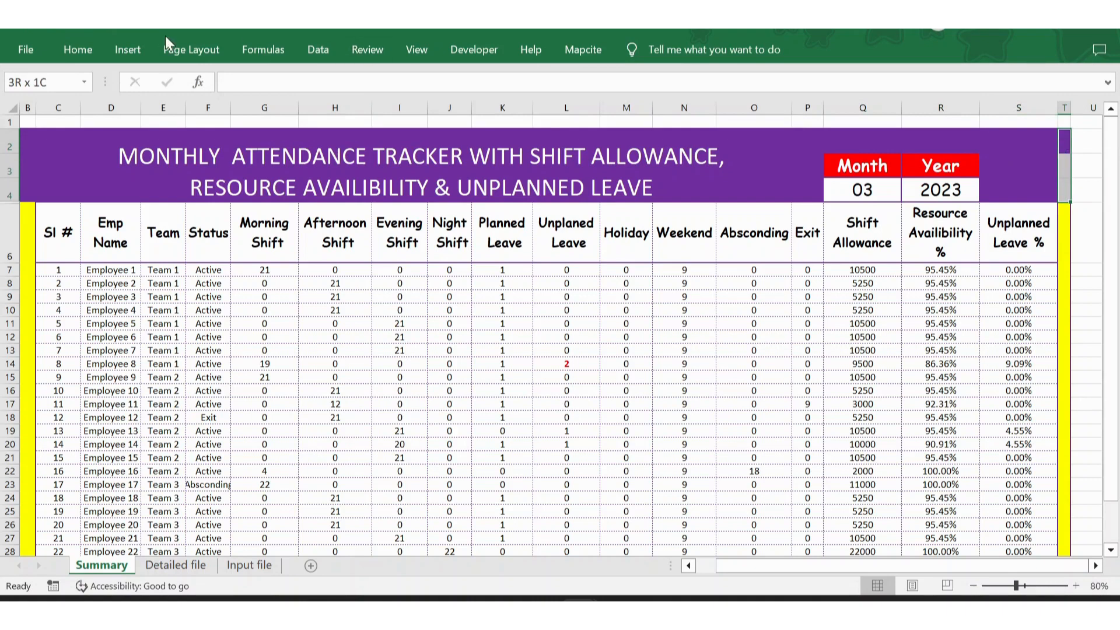
pyautogui.click(78, 50)
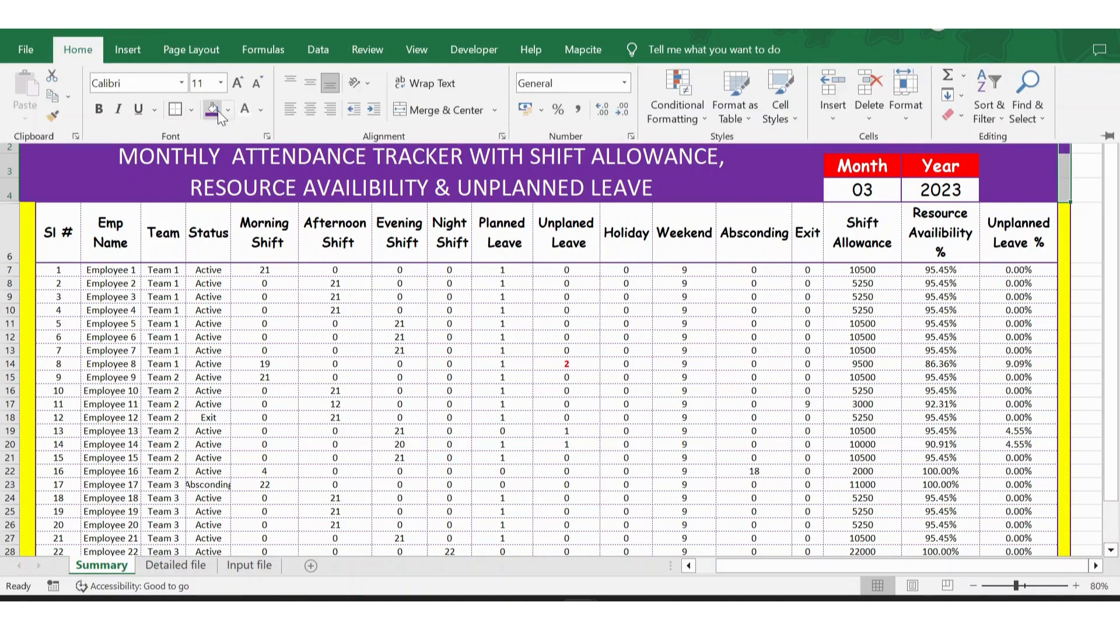
pyautogui.click(211, 111)
pyautogui.press('Left')
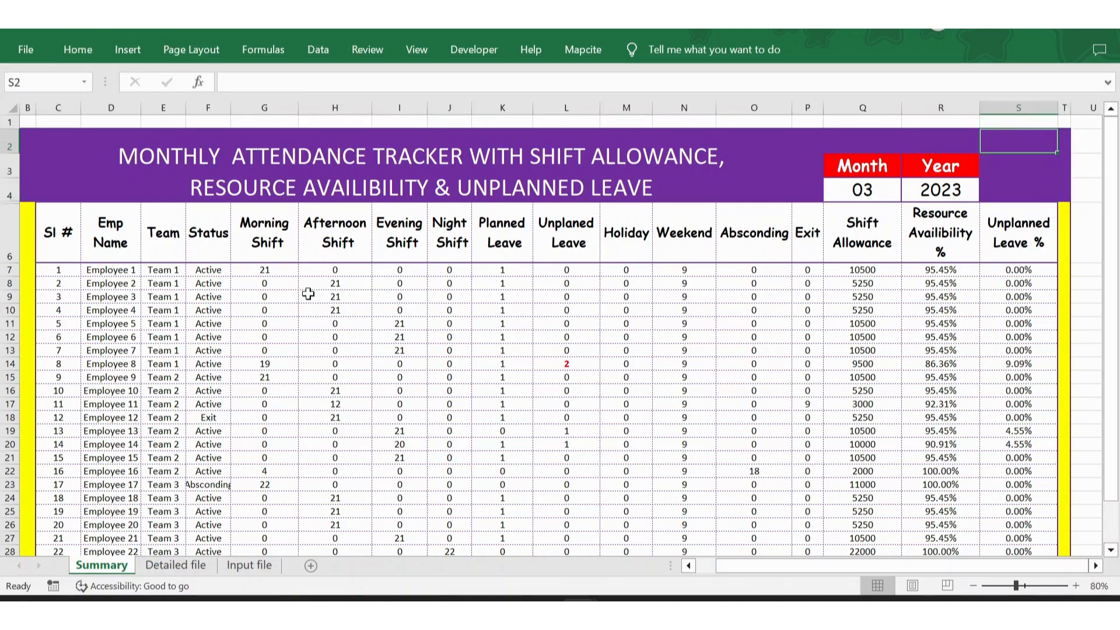
# Review the Summary sheet's banner, coloured frame and count columns from the first to the last employee row
pyautogui.press('Home')
pyautogui.press('Right')
pyautogui.press('Down')
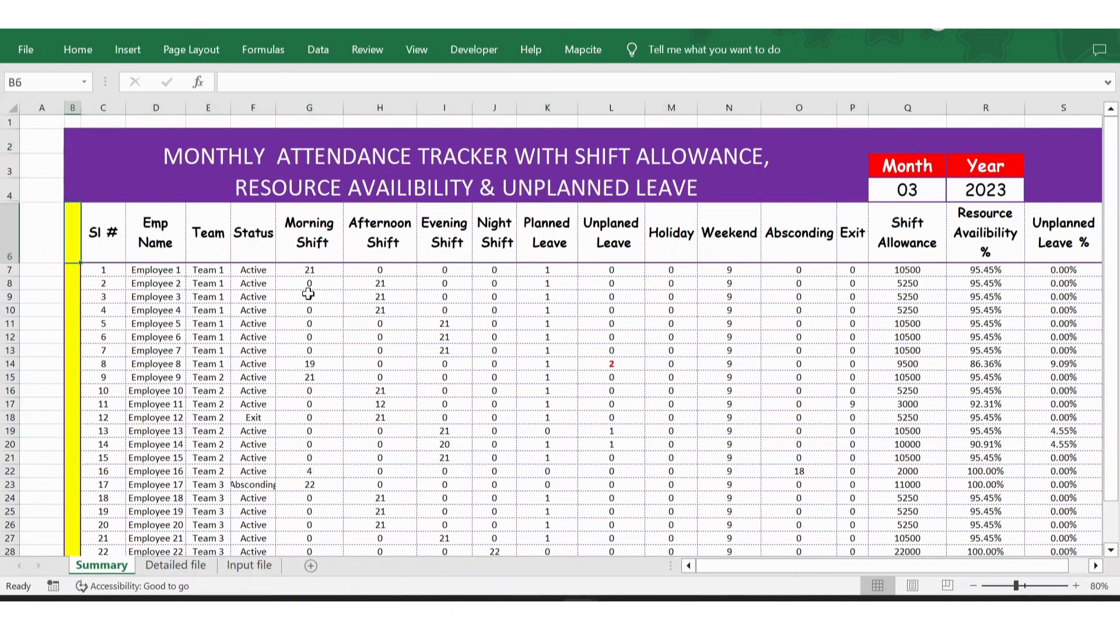
pyautogui.press('Down')
pyautogui.press('Right')
pyautogui.press('Right')
pyautogui.press('Right')
pyautogui.press('Right')
pyautogui.press('Right')
pyautogui.press('Right')
pyautogui.press('Right')
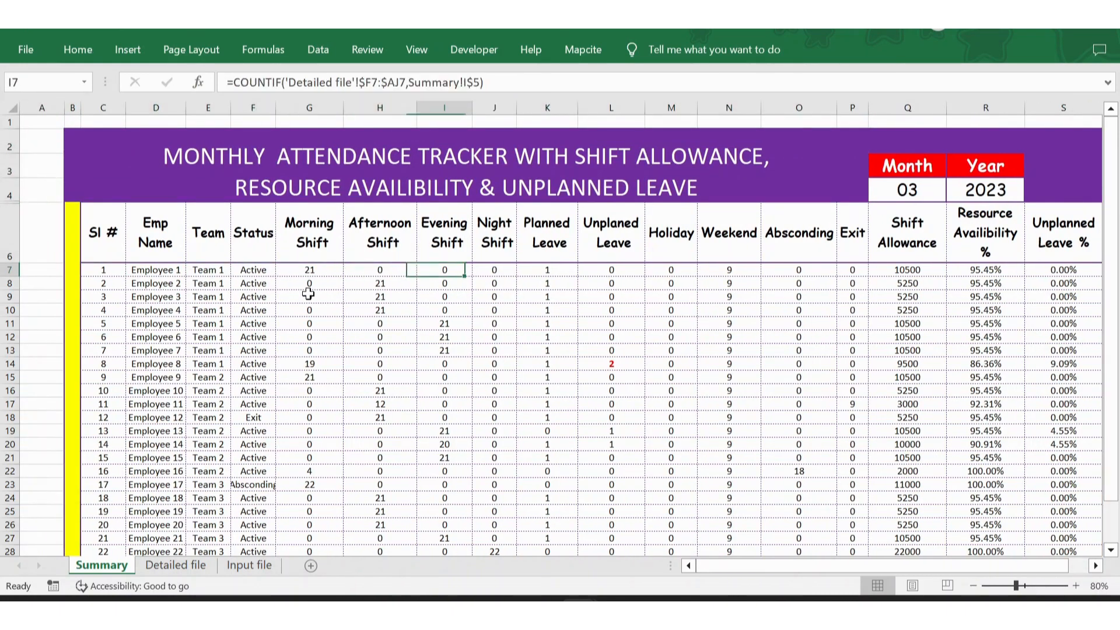
pyautogui.press('Right')
pyautogui.press('Right')
pyautogui.press('Down')
pyautogui.press('Down')
pyautogui.hotkey('ctrl', 'Down')
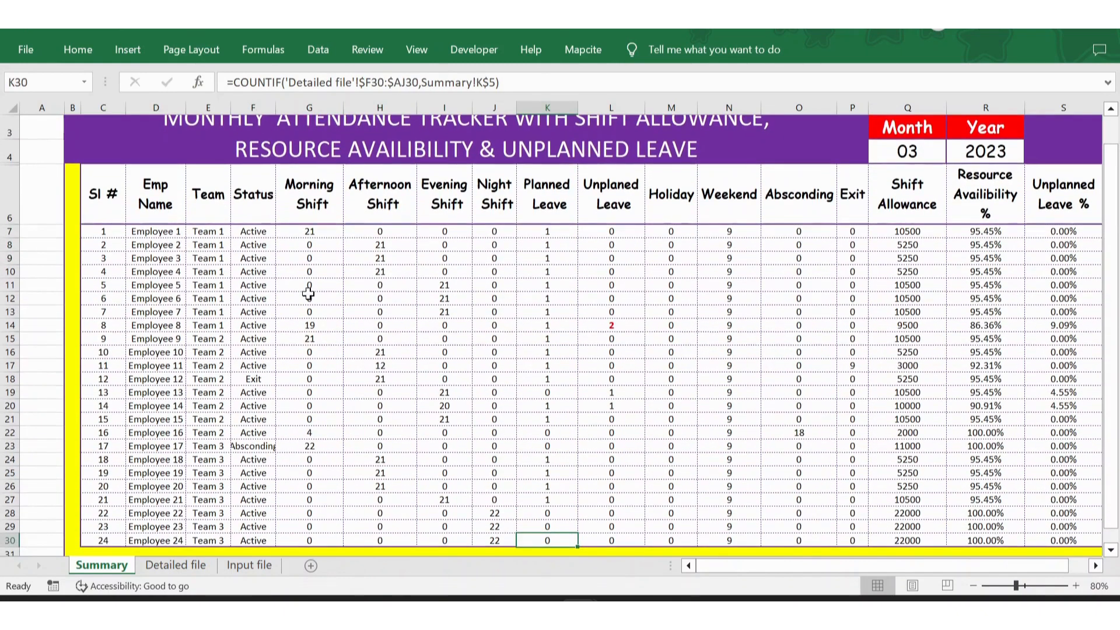